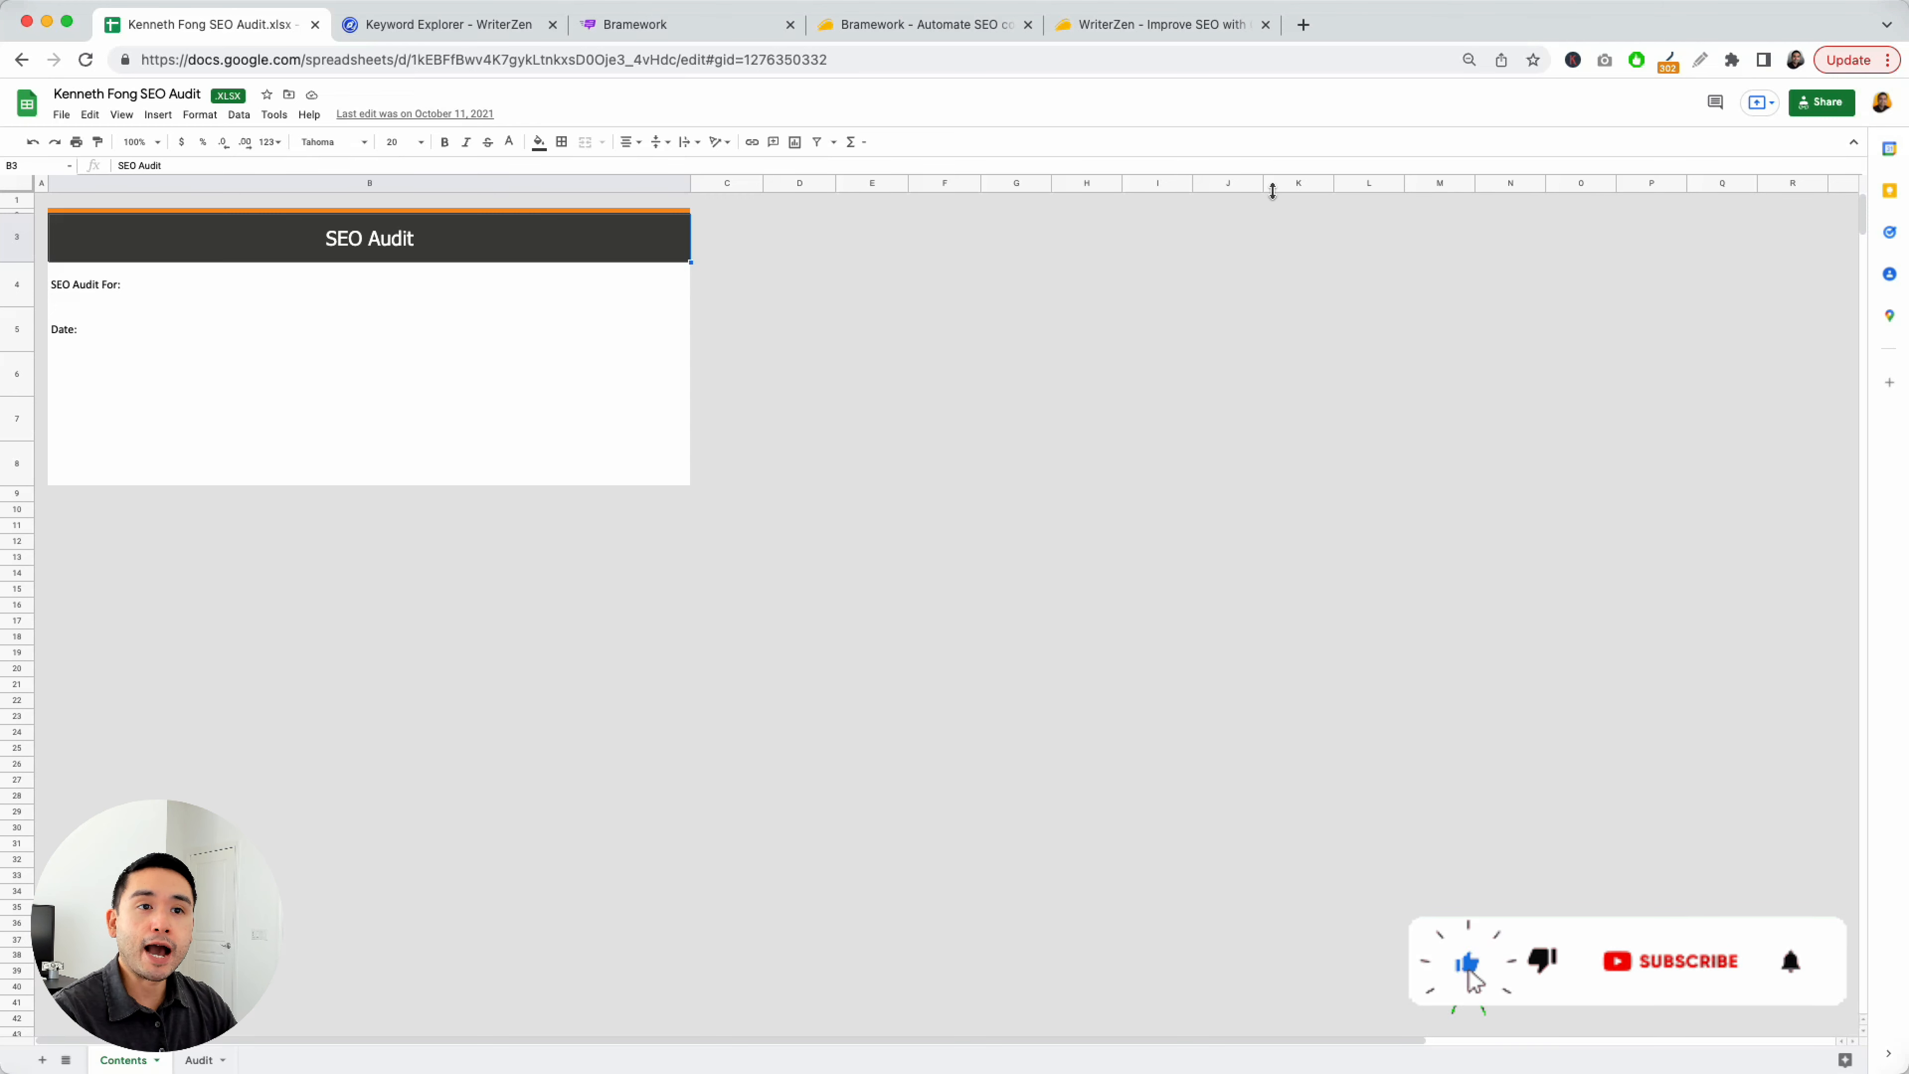
Review the checklist sections on the Audit sheet, from On-page SEO through Site Architecture, Indexation, Google Search Console and Google Analytics
click(200, 1059)
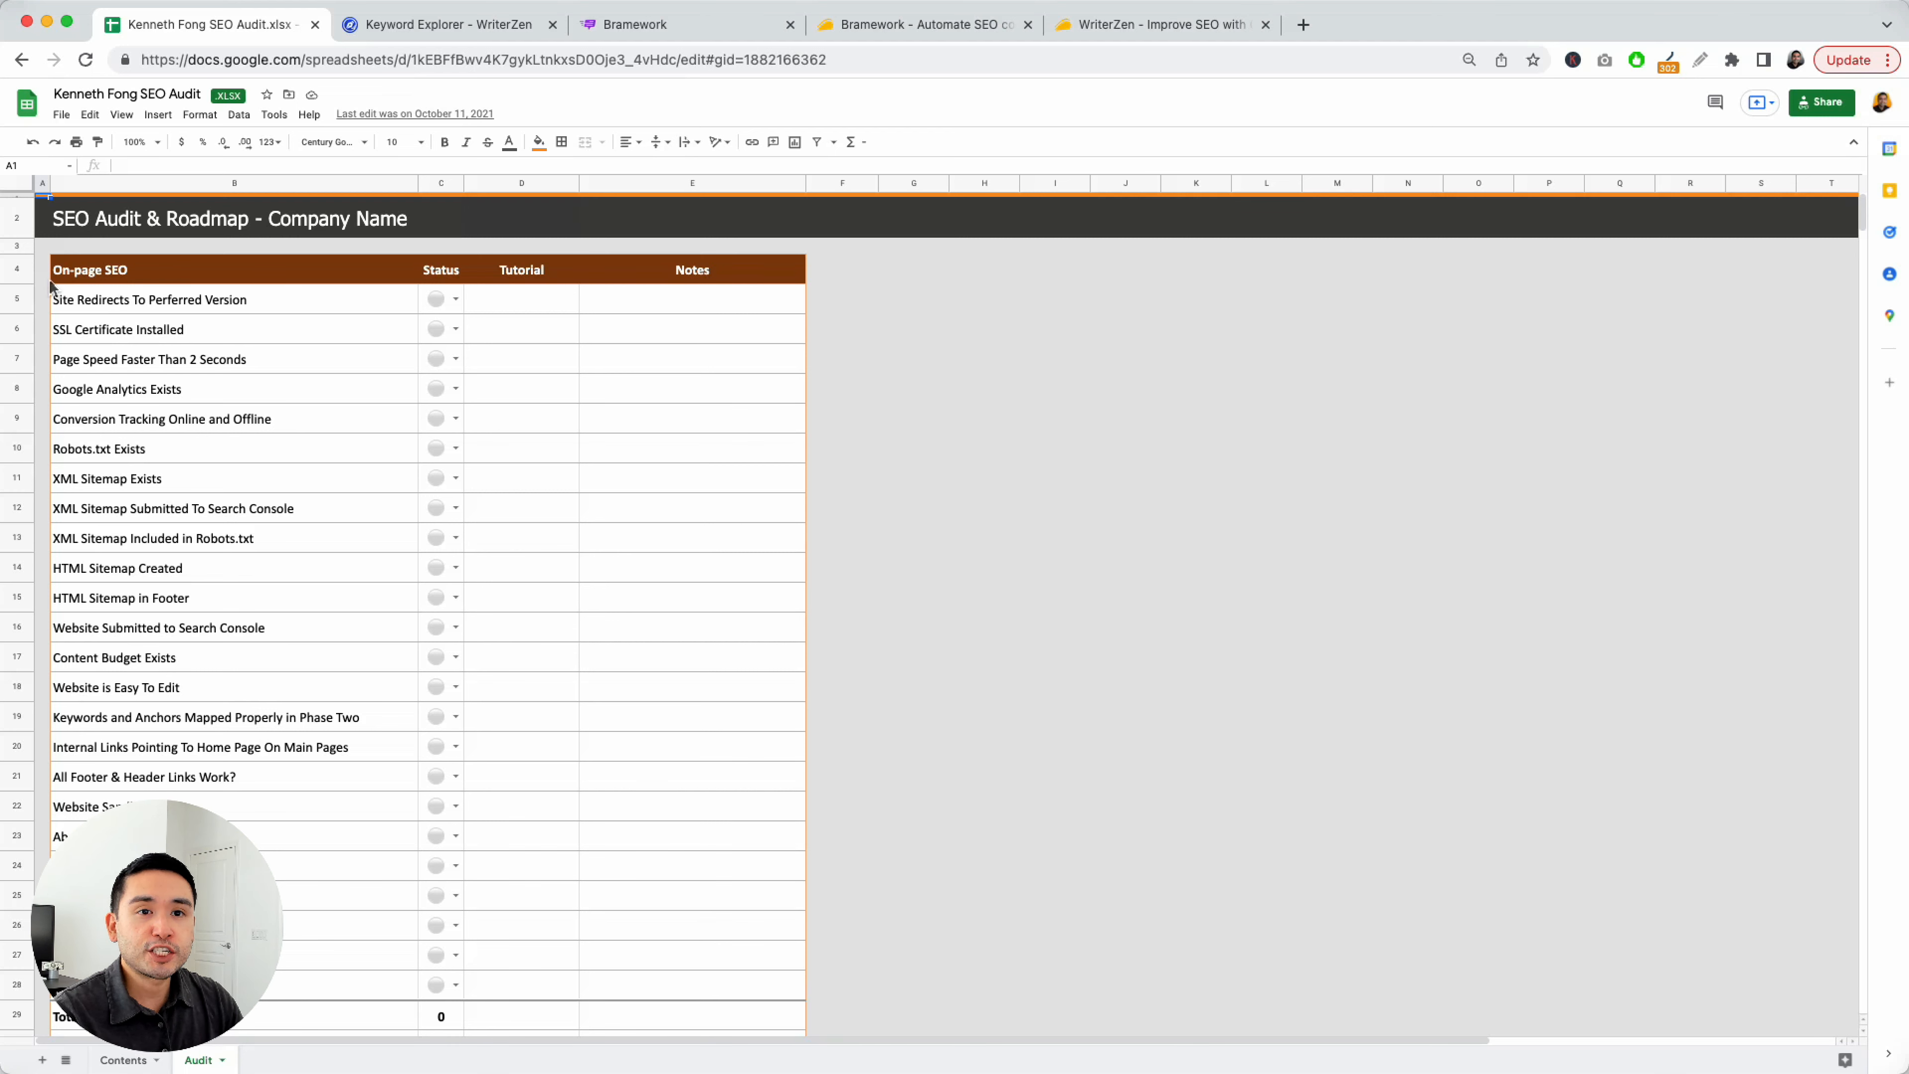
scroll(143, 308, down, 3)
scroll(142, 308, down, 10)
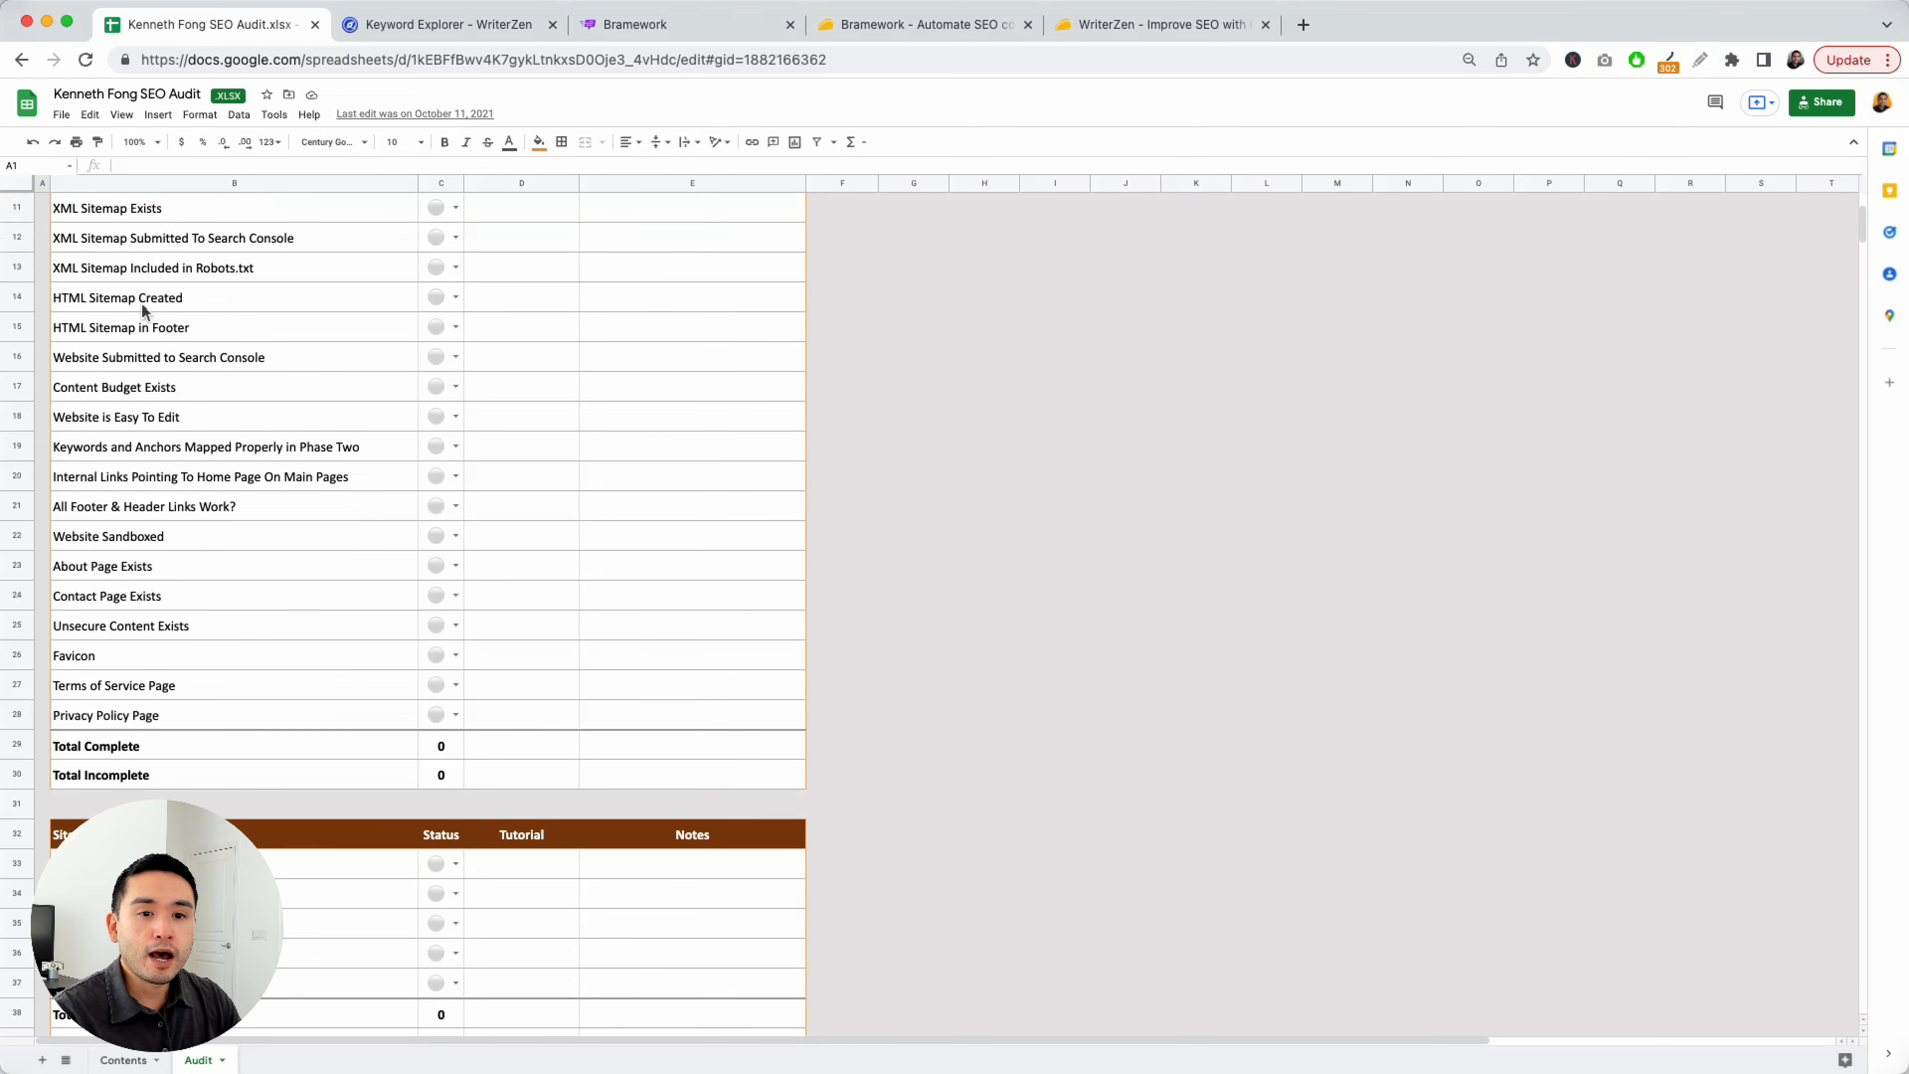
scroll(142, 302, down, 15)
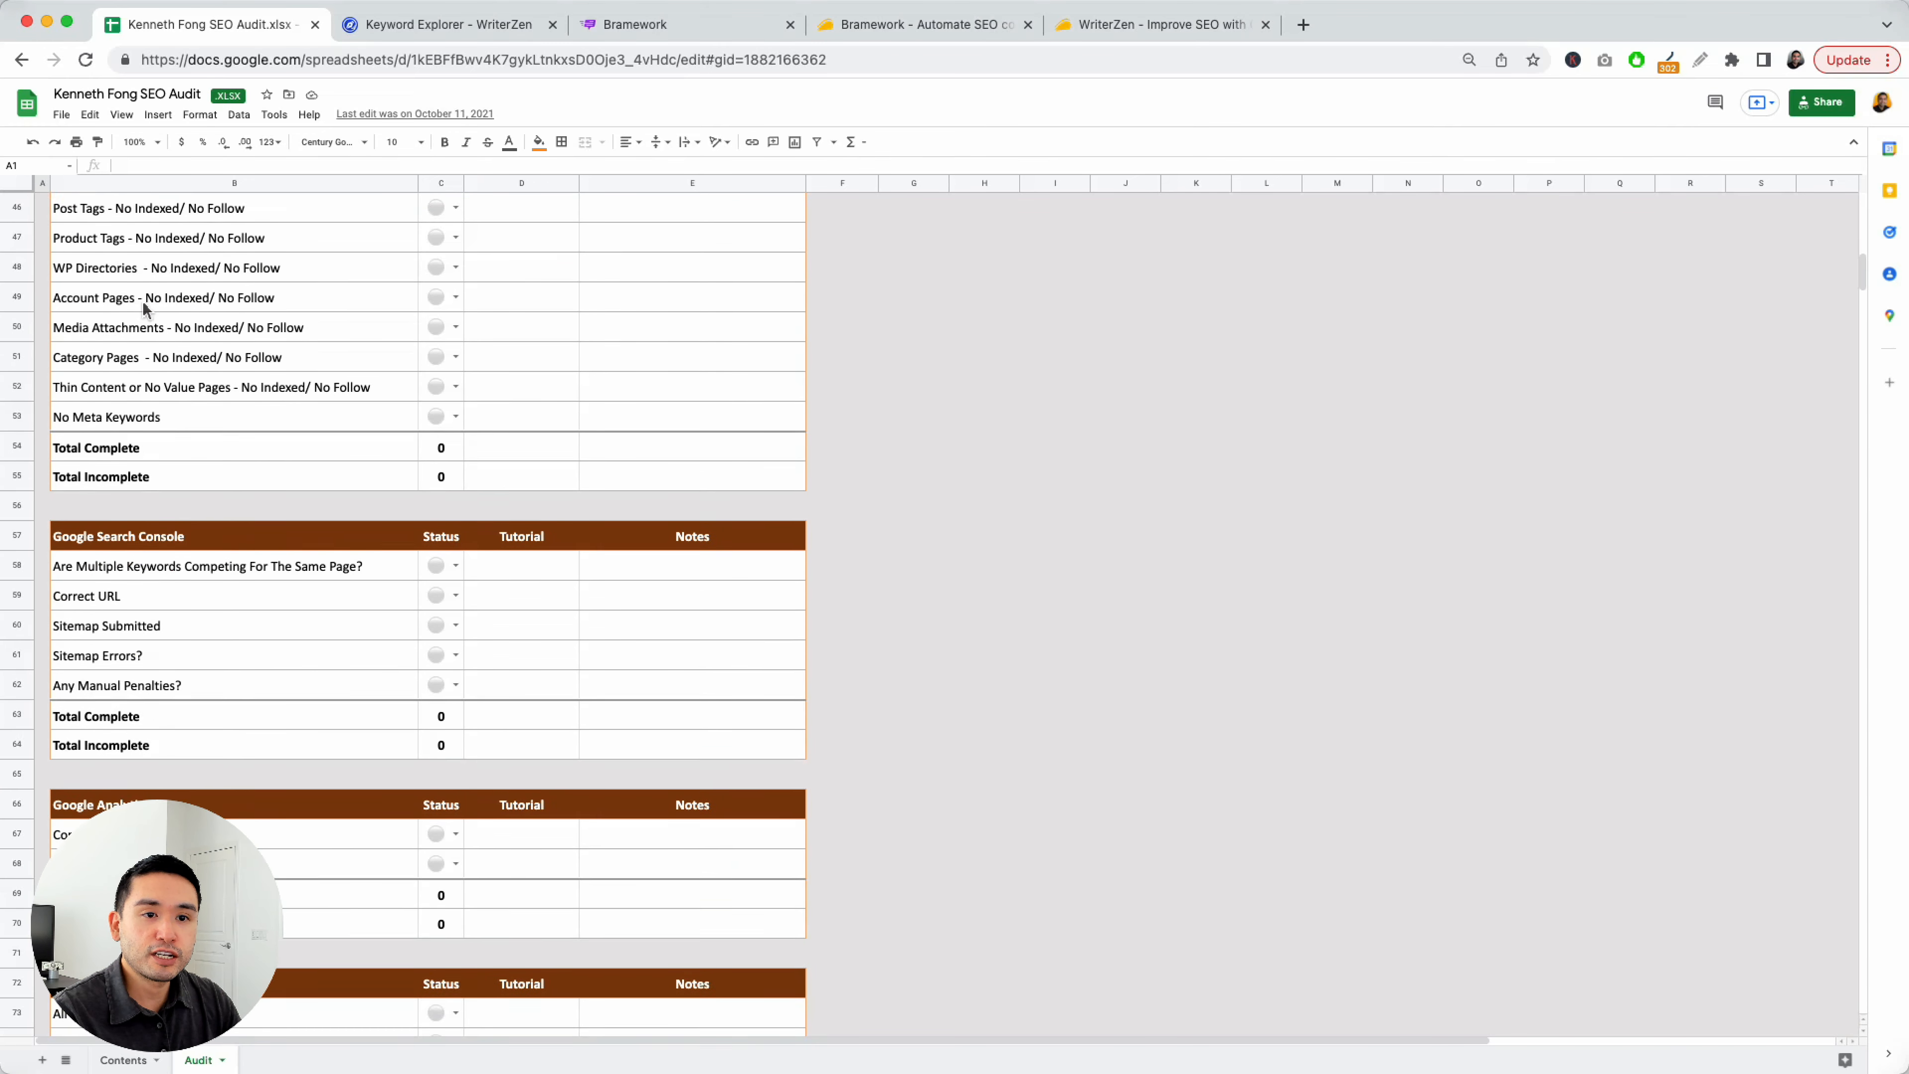
scroll(142, 302, down, 3)
scroll(194, 408, up, 12)
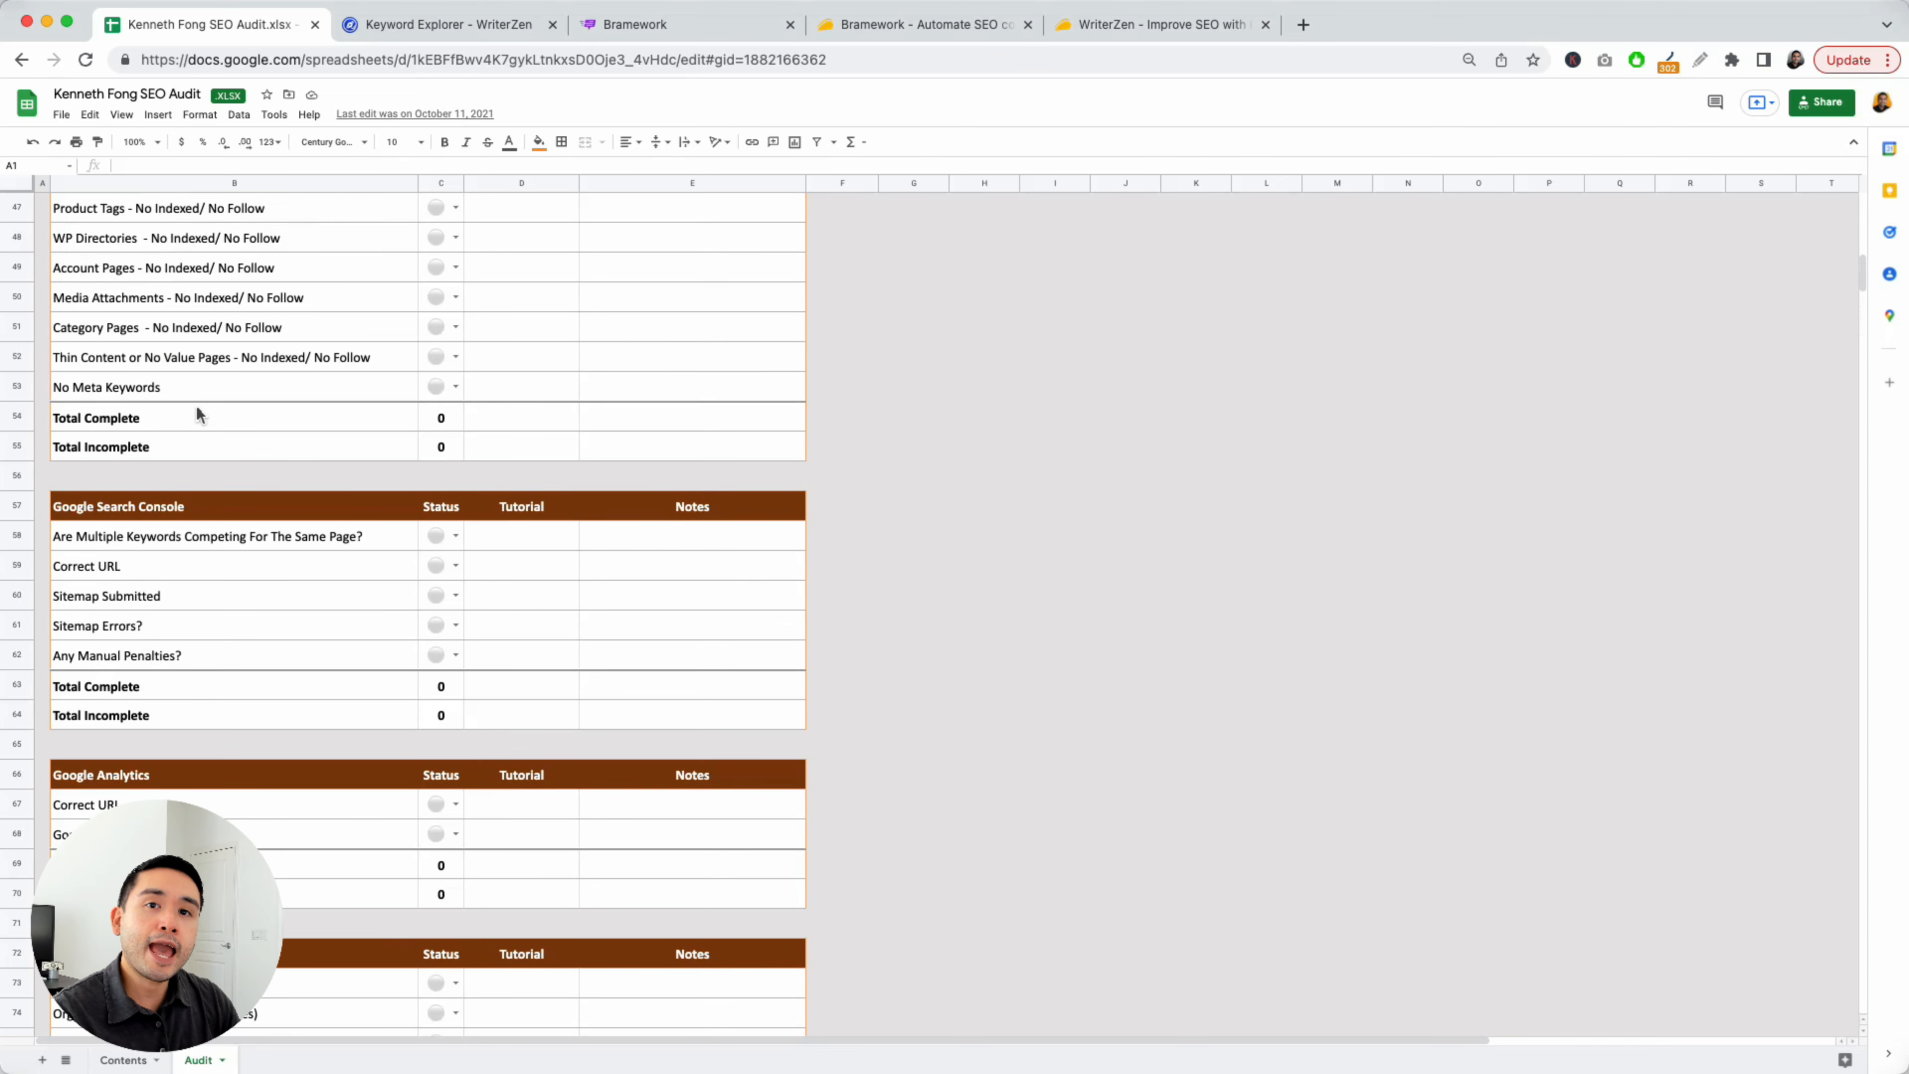
scroll(196, 406, up, 5)
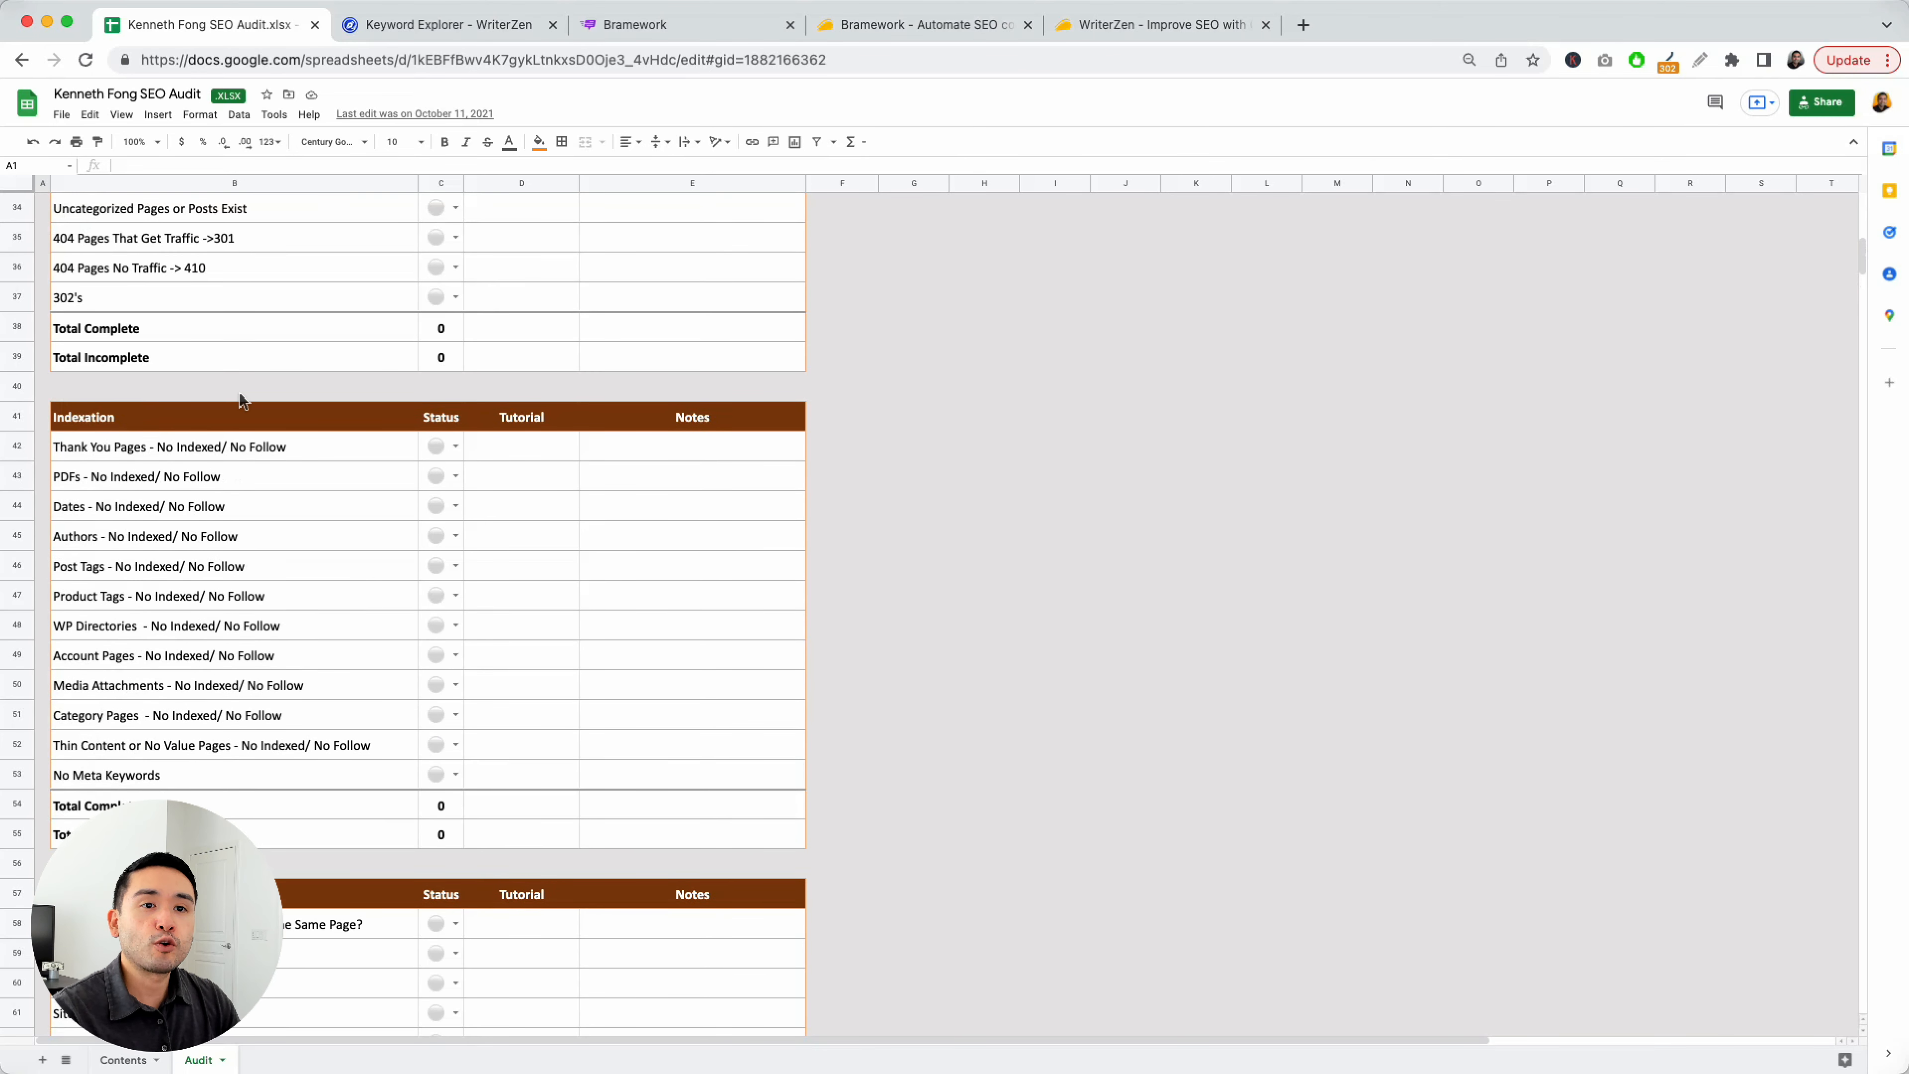
scroll(238, 393, up, 7)
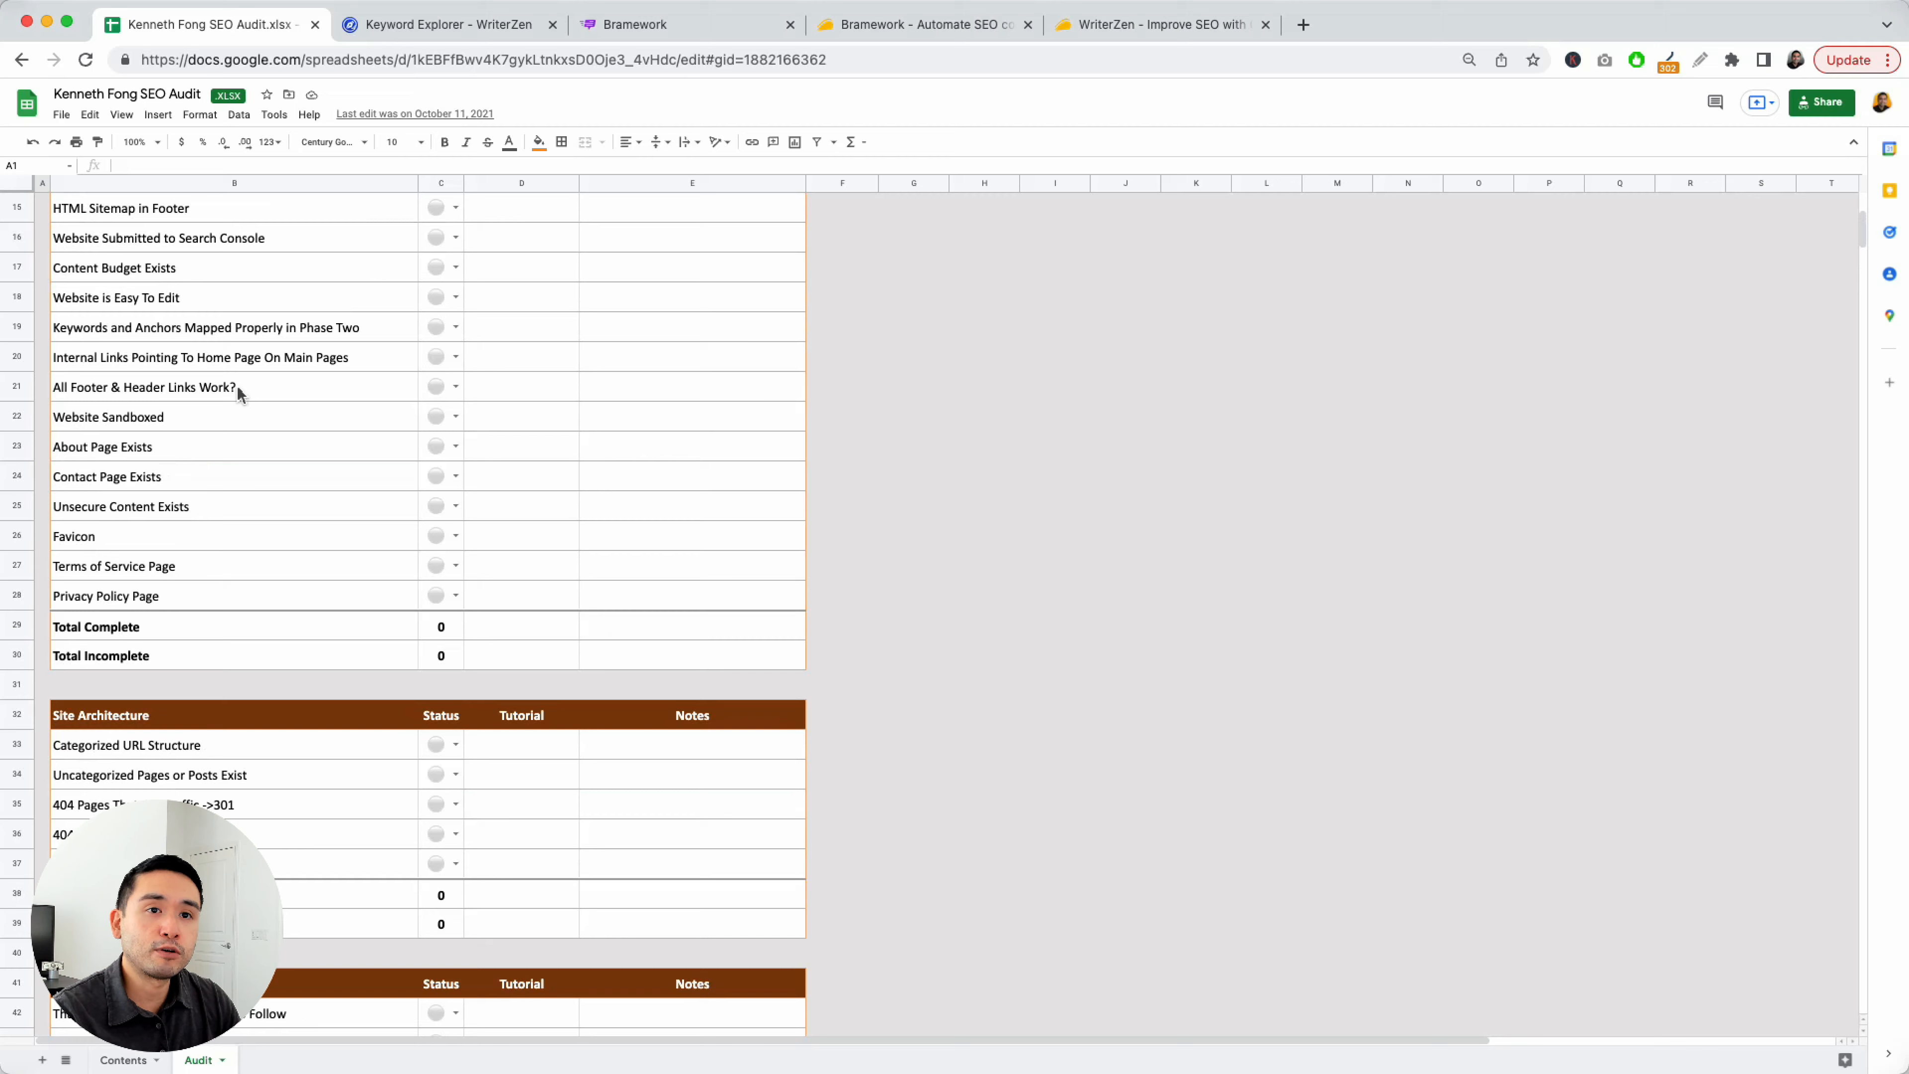
scroll(238, 386, up, 5)
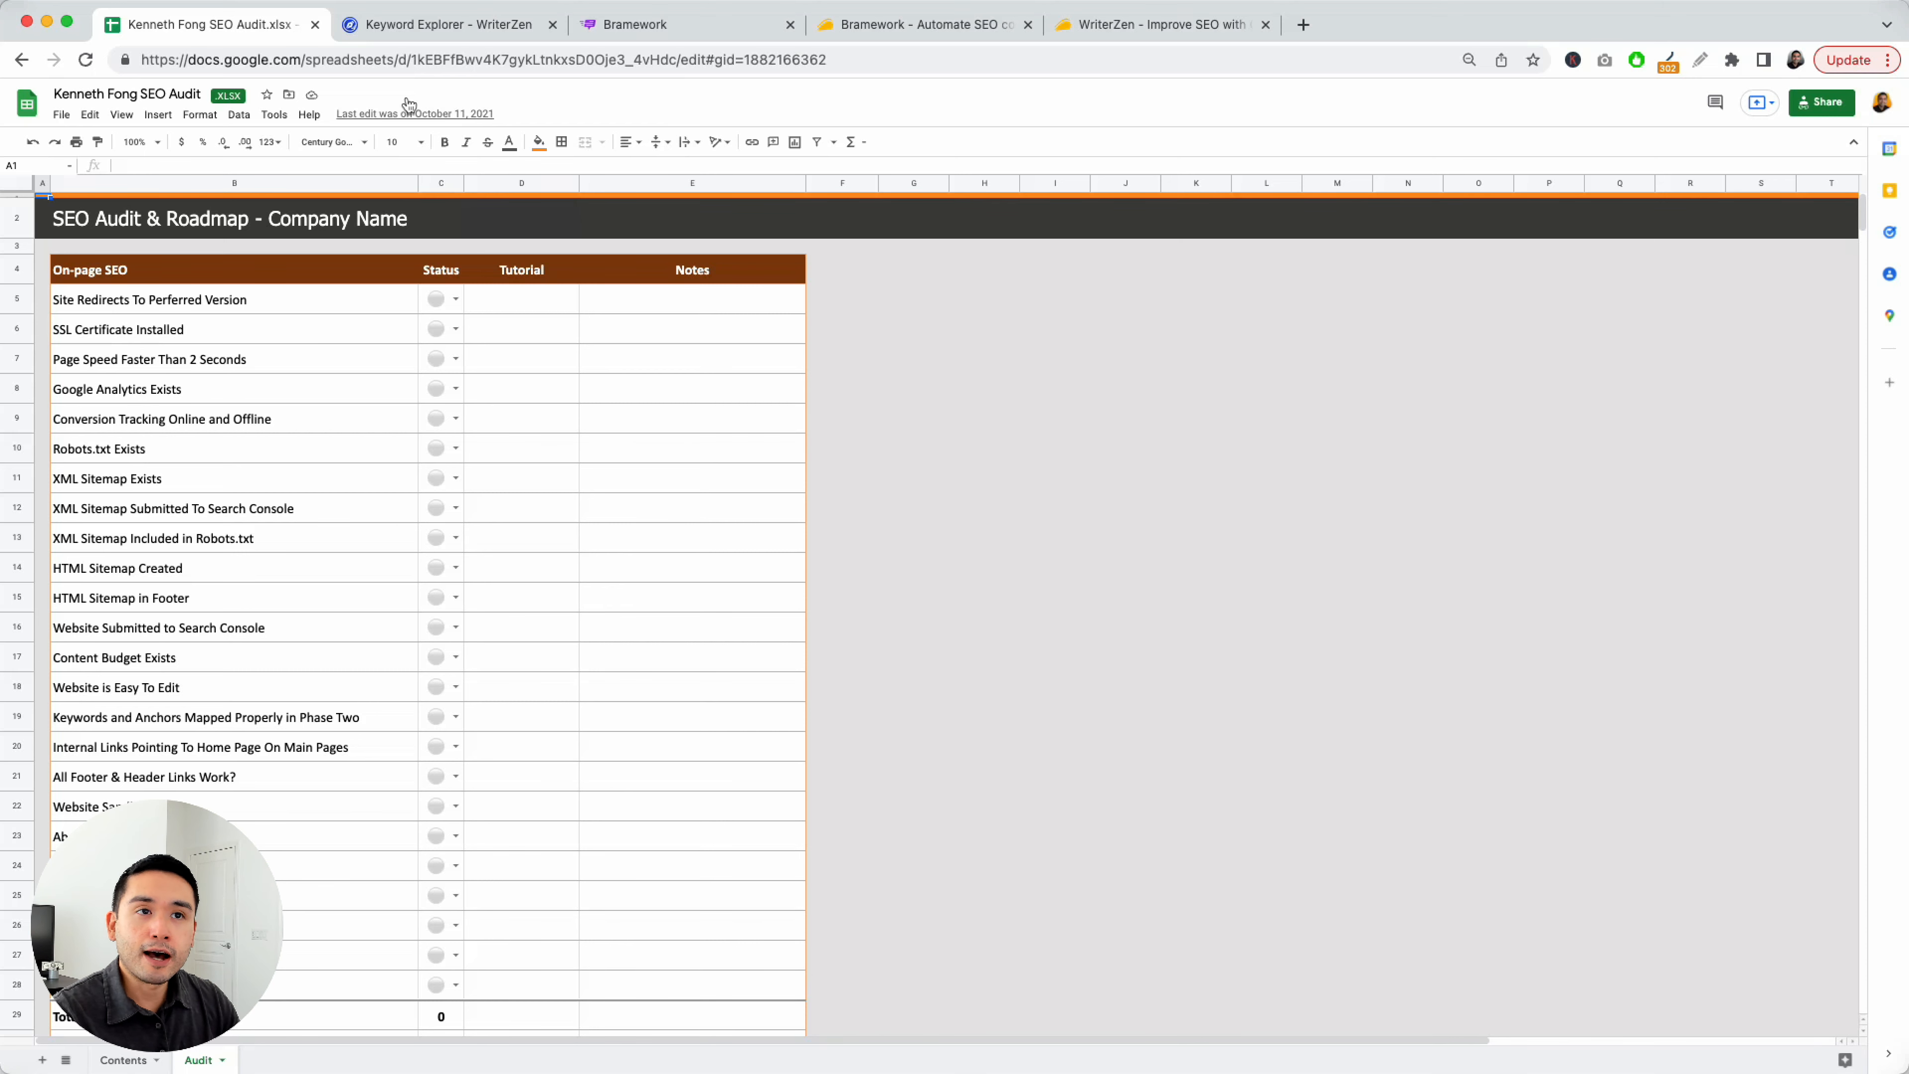
Switch to WriterZen and open the saved Topic Discovery results for the keyword "plants"
click(399, 31)
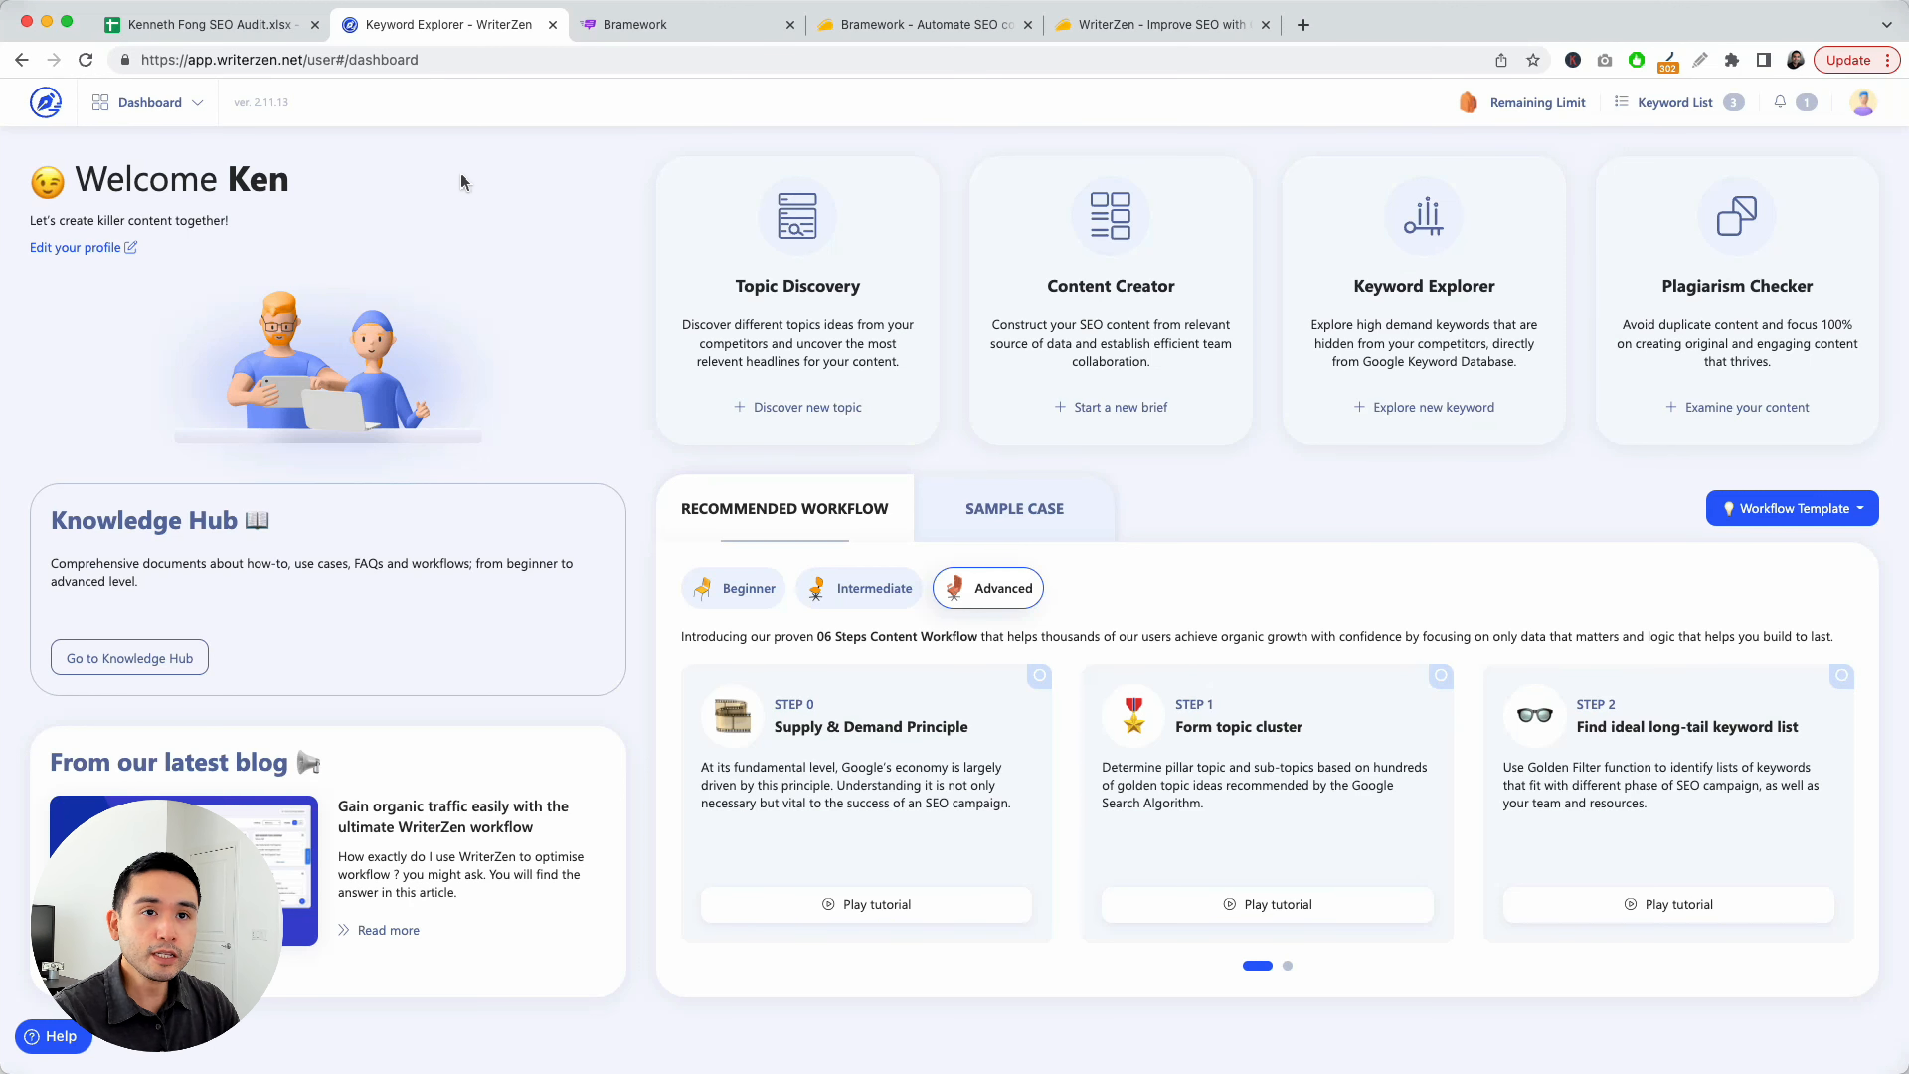
click(194, 101)
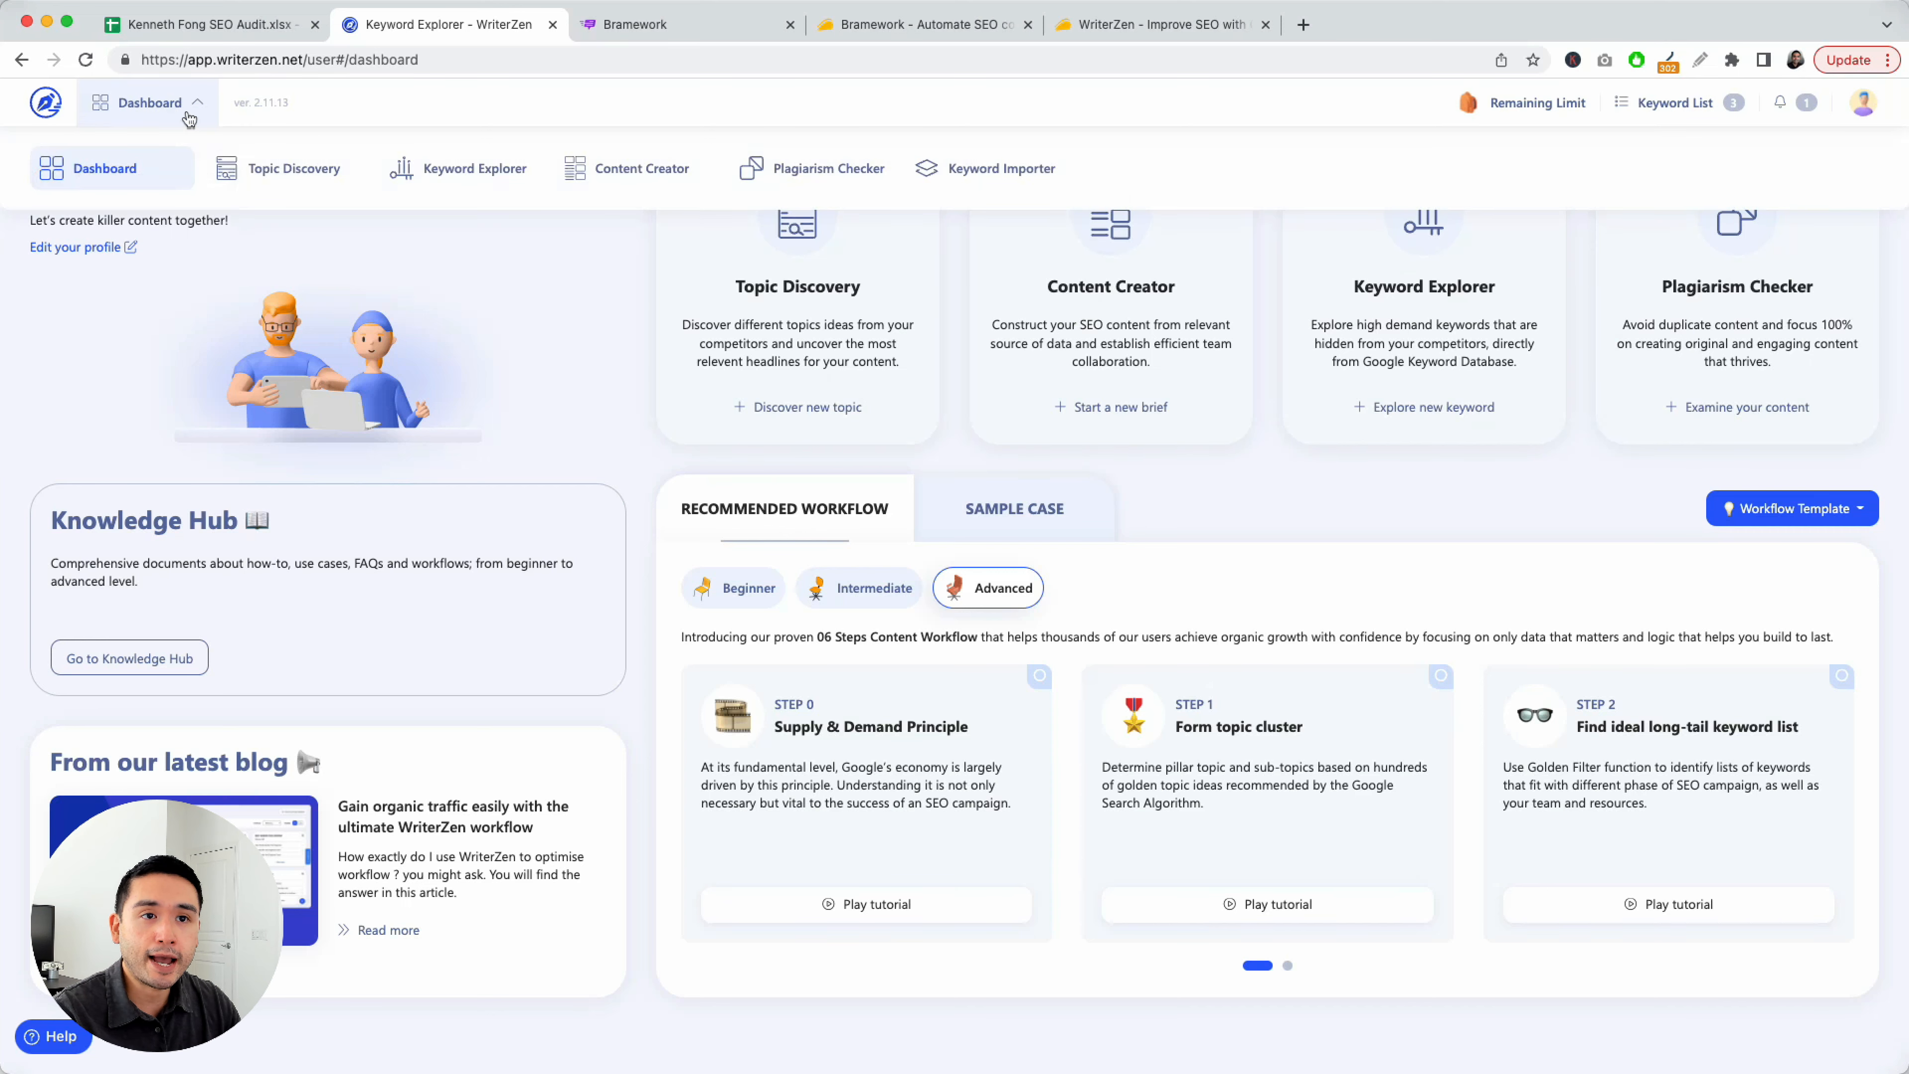
click(253, 185)
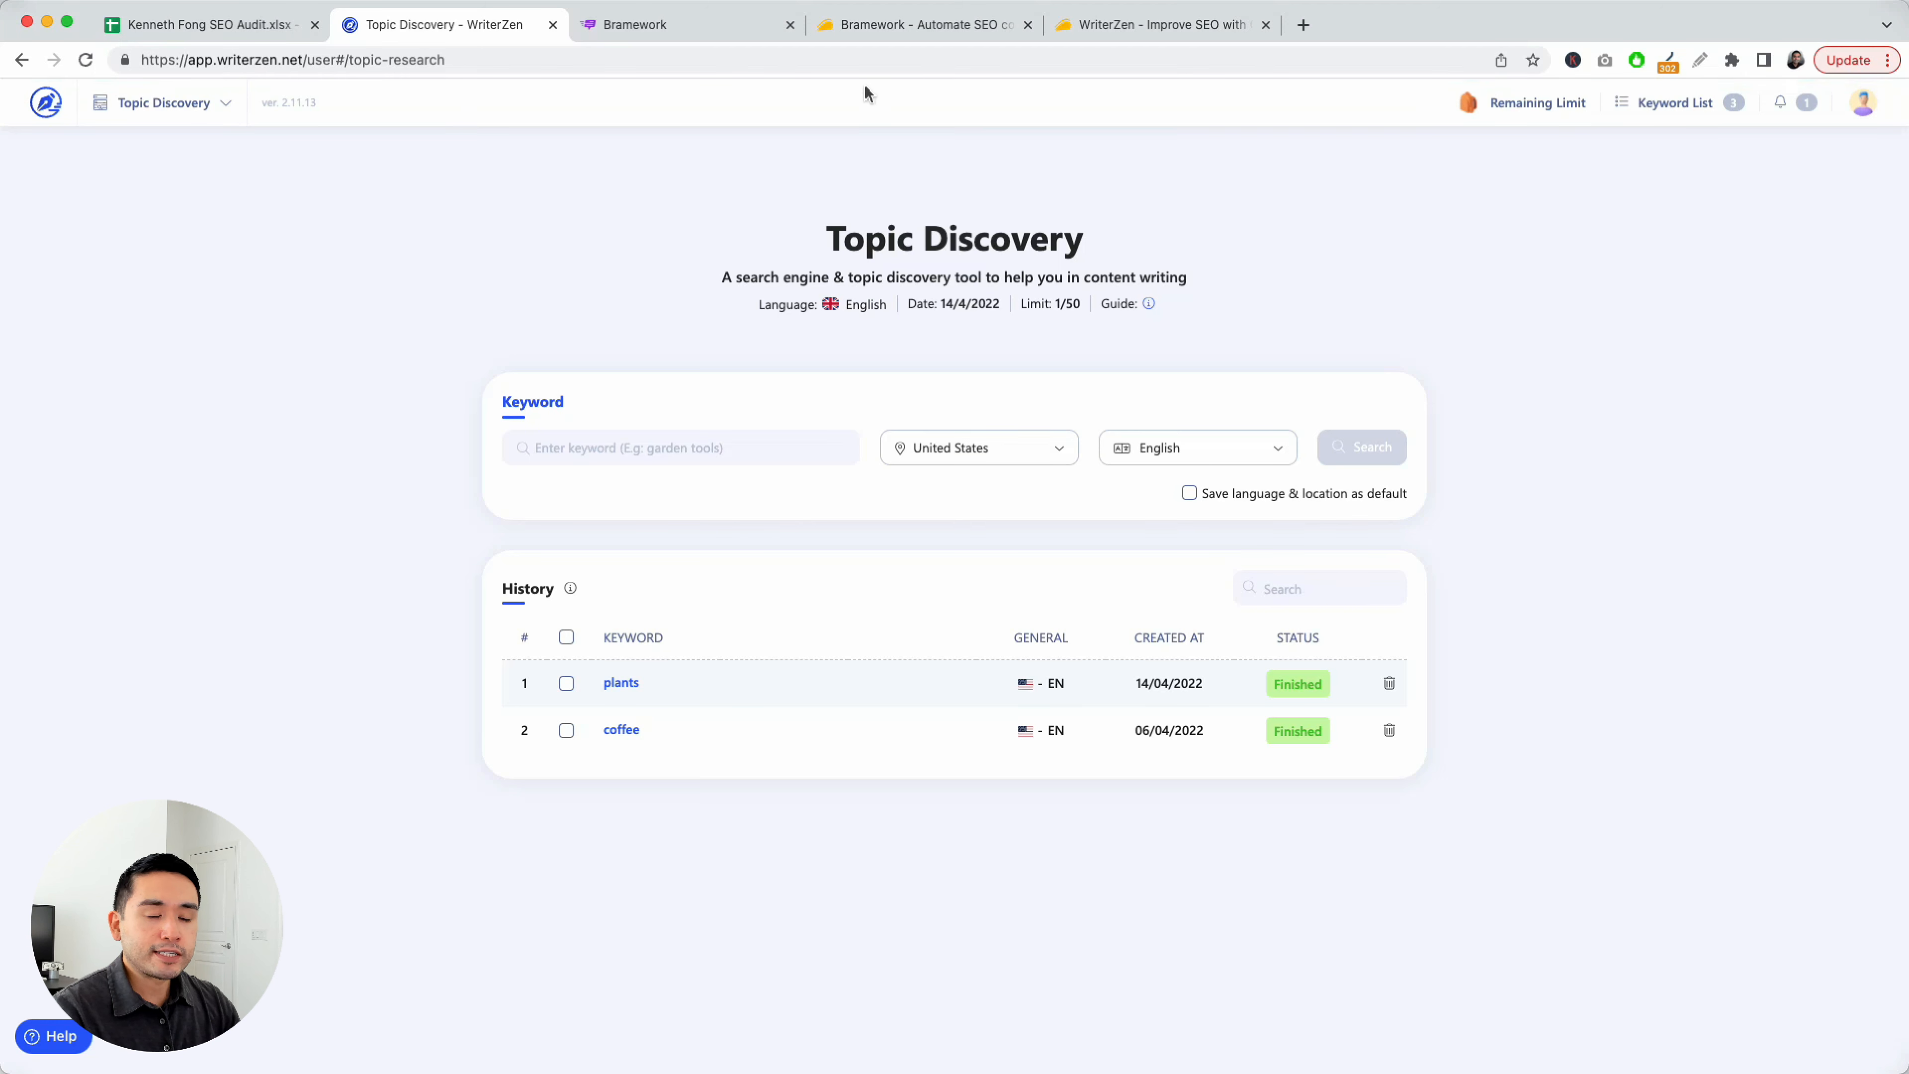
click(536, 450)
drag(833, 245, 1141, 241)
click(585, 355)
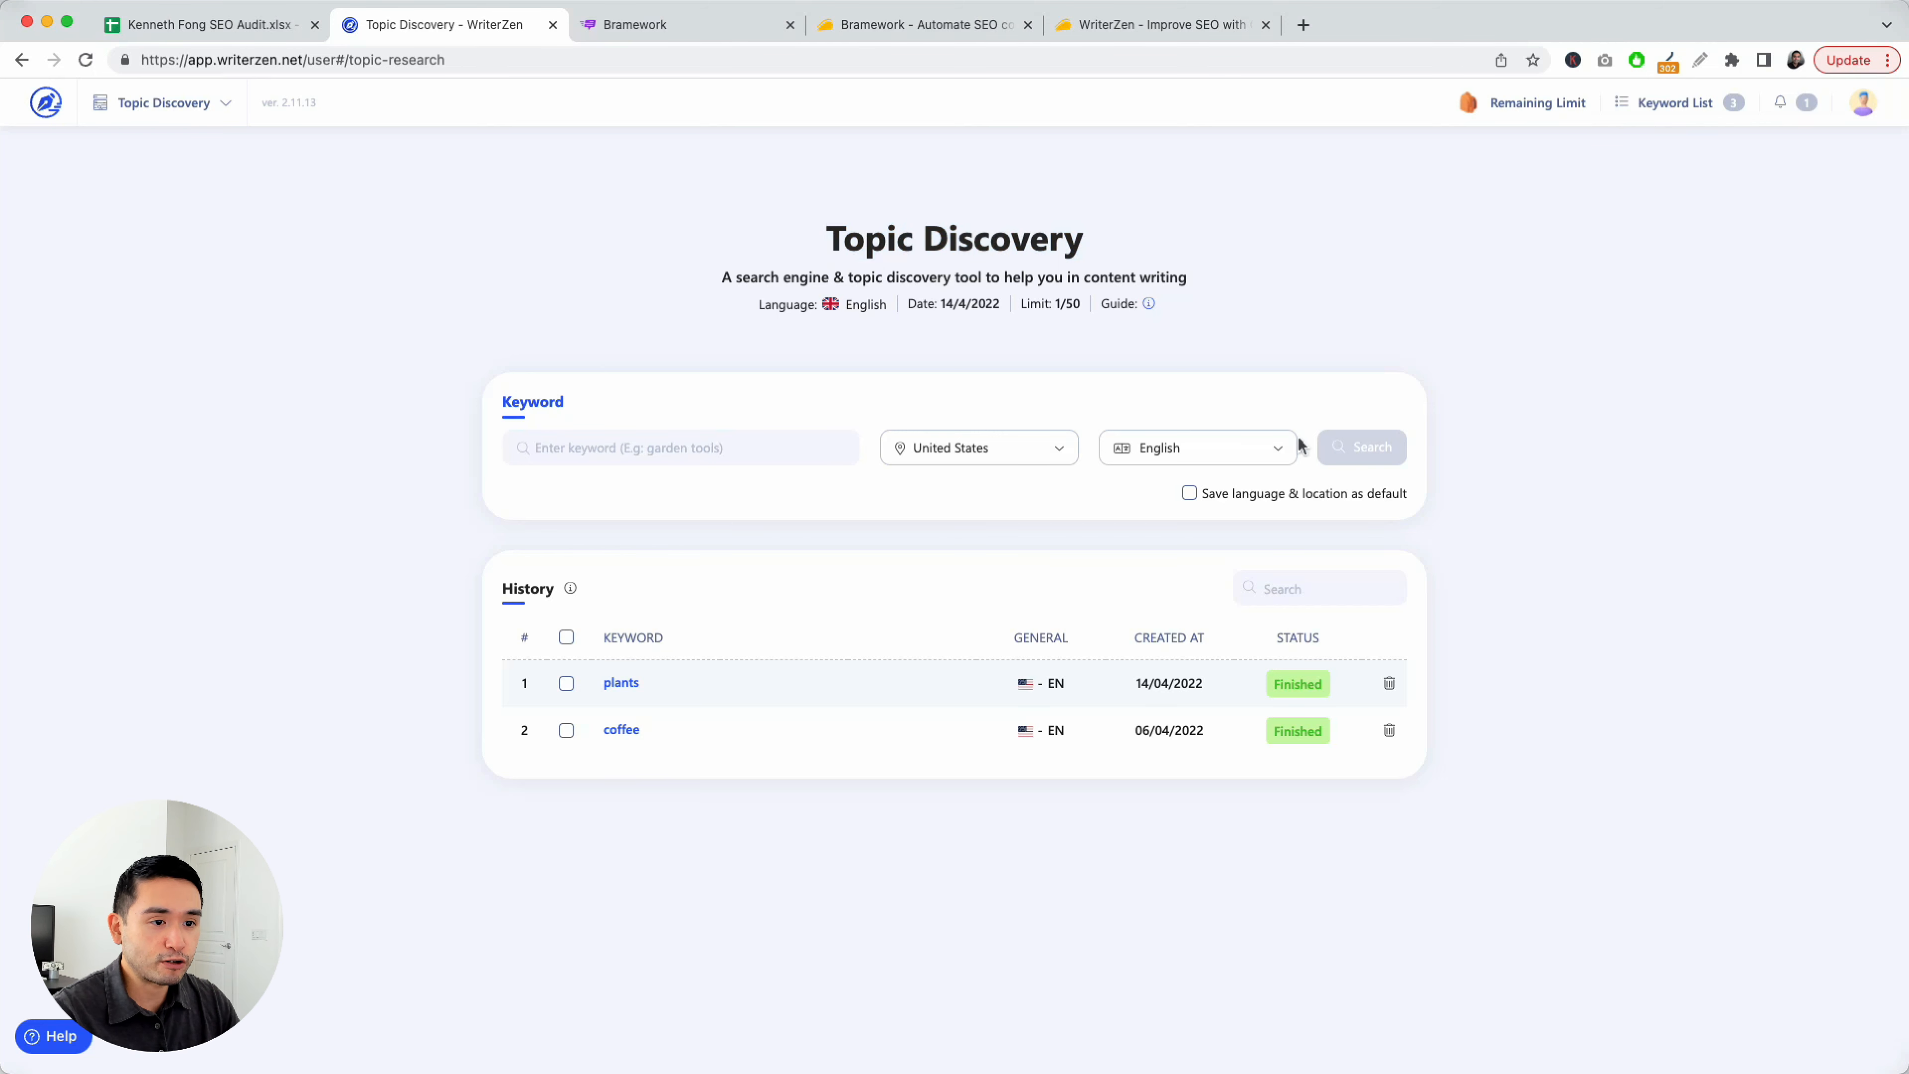
click(622, 685)
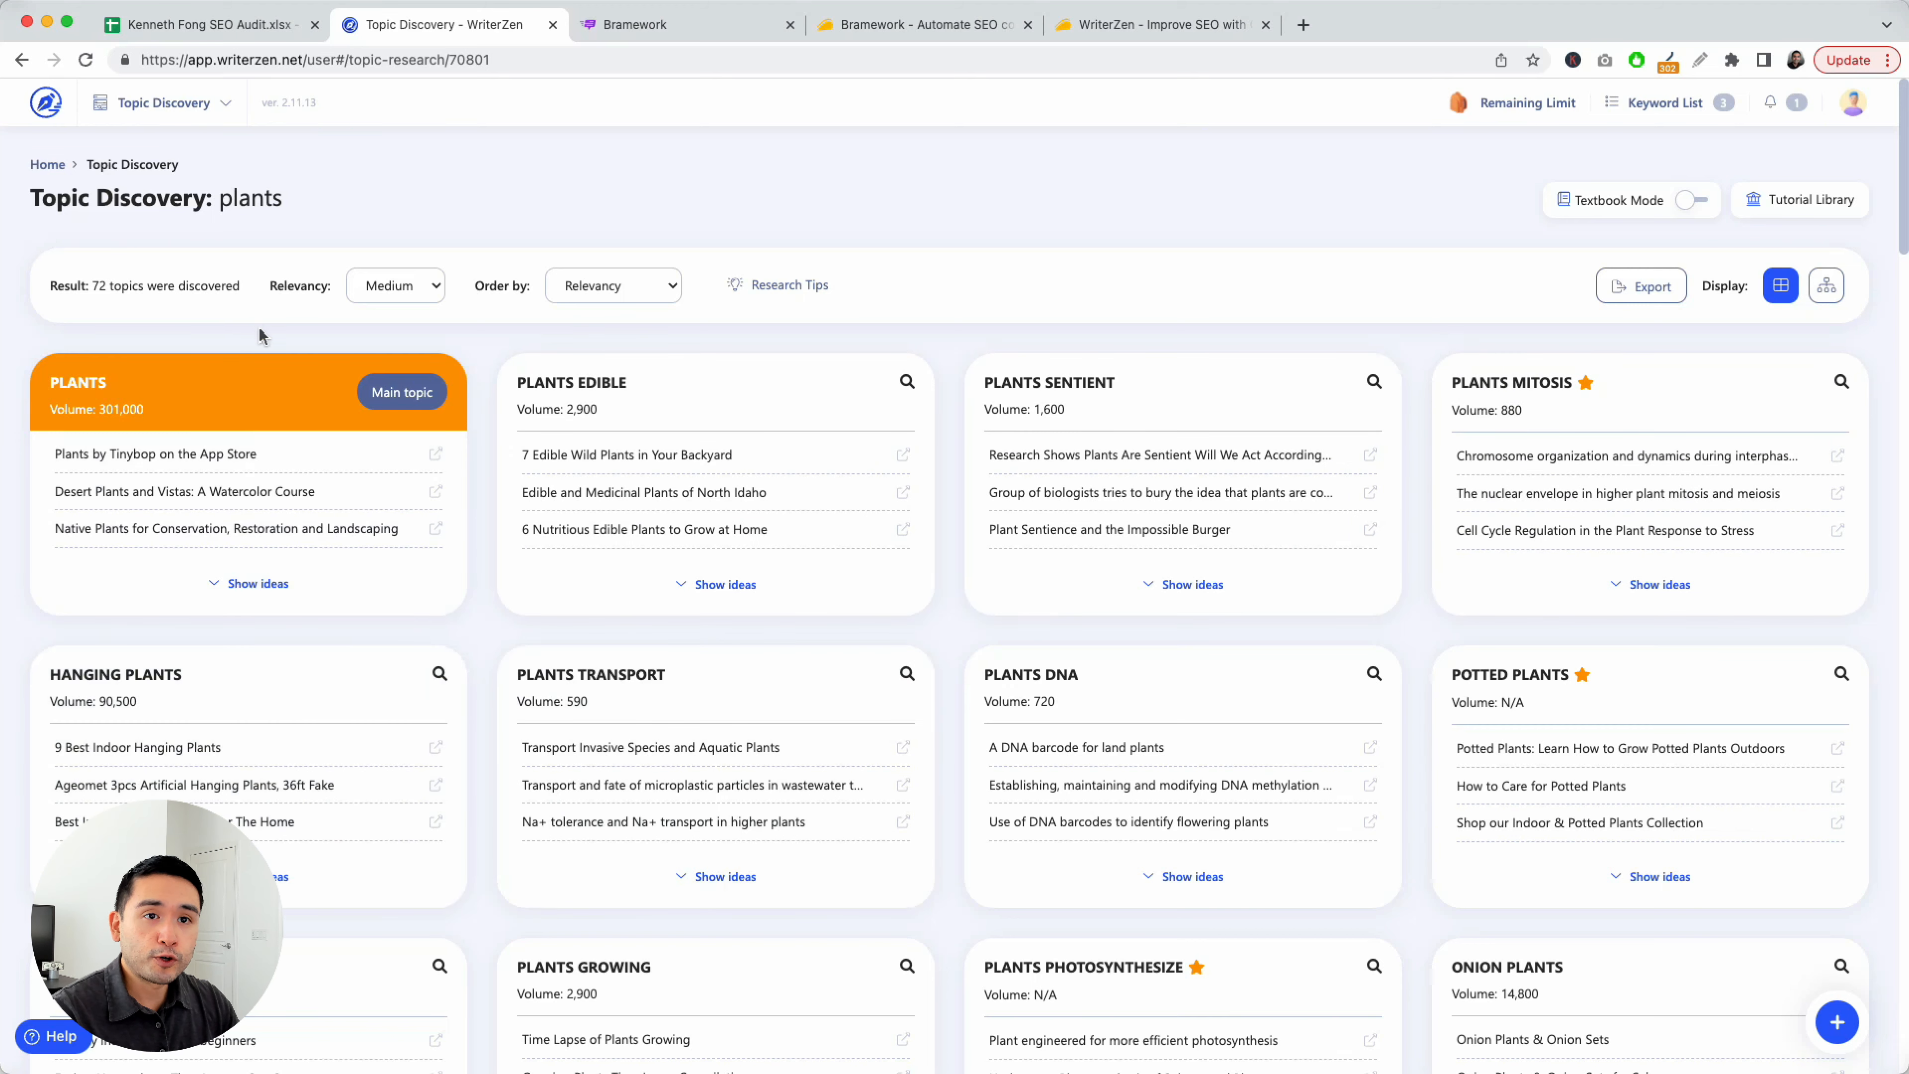
Check the relevancy options and order the discovered plants topics by Search Volume
click(412, 290)
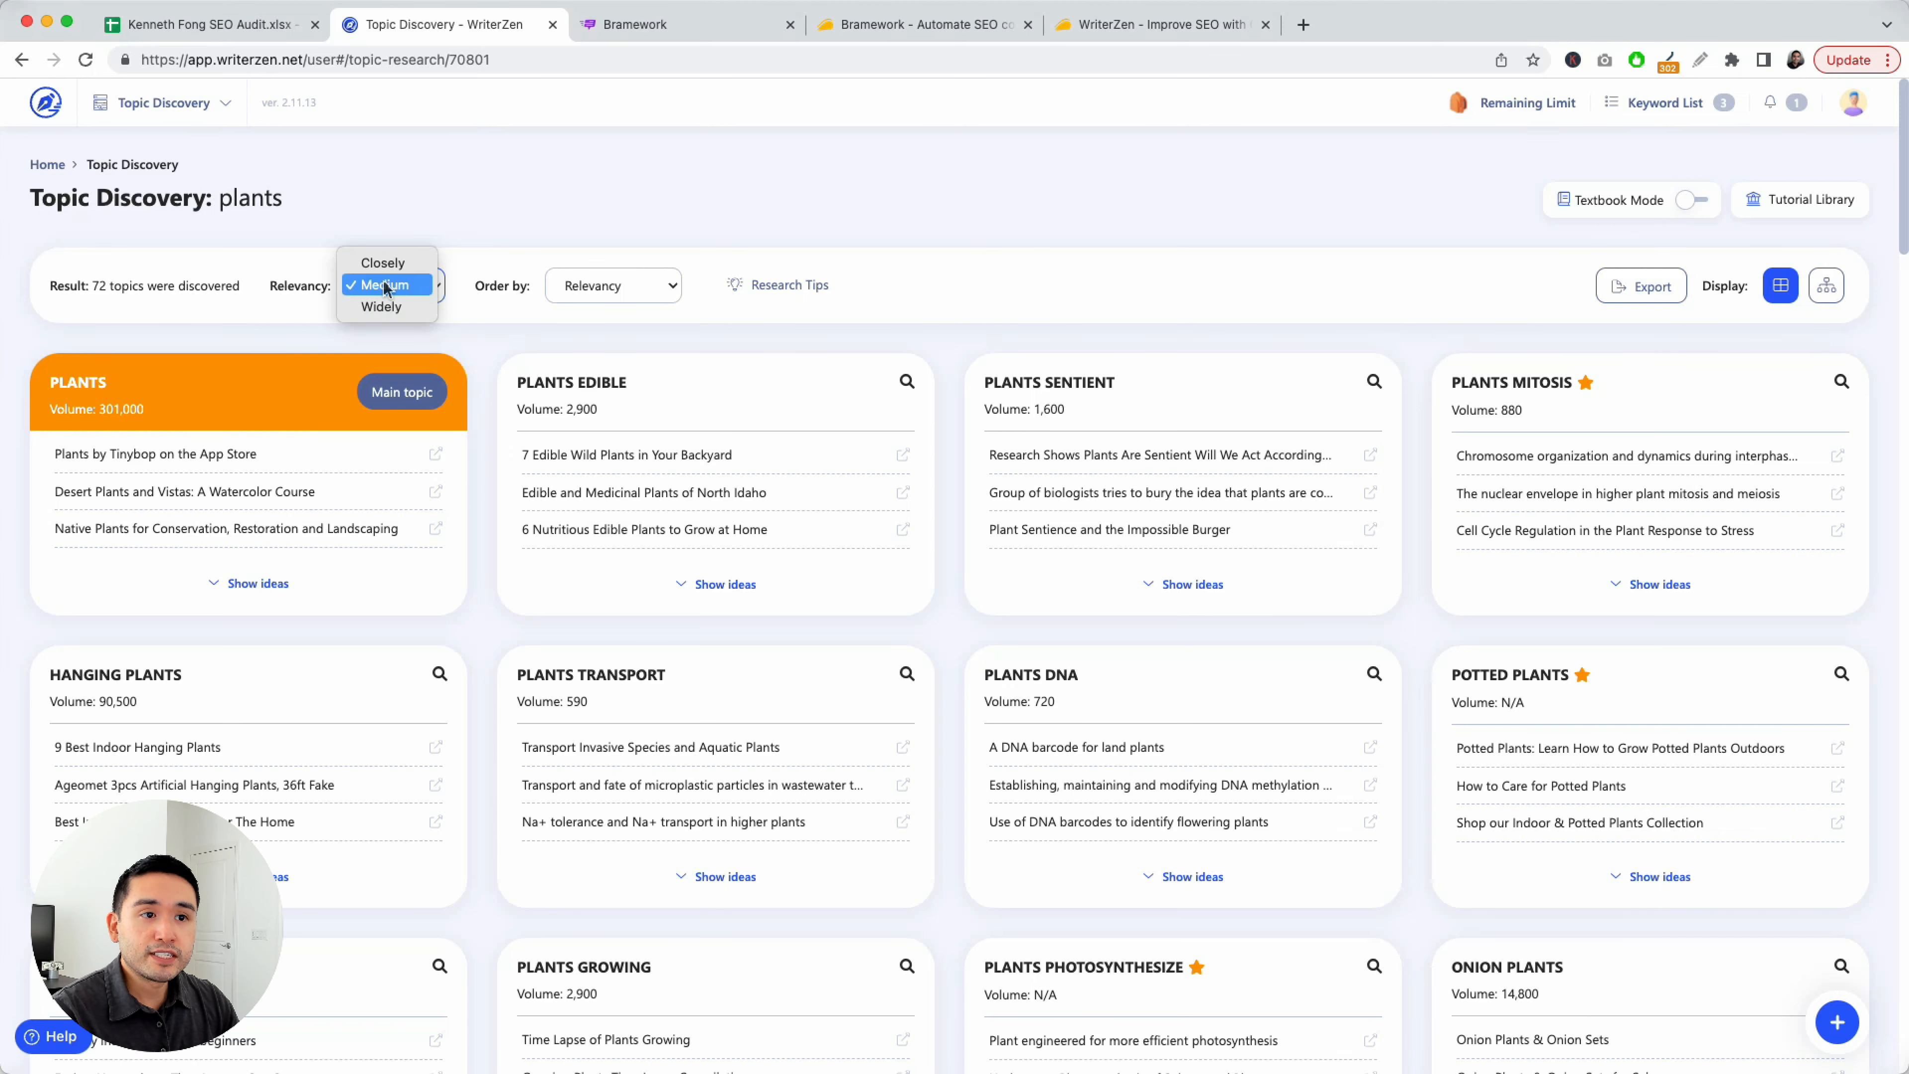
click(557, 297)
click(611, 292)
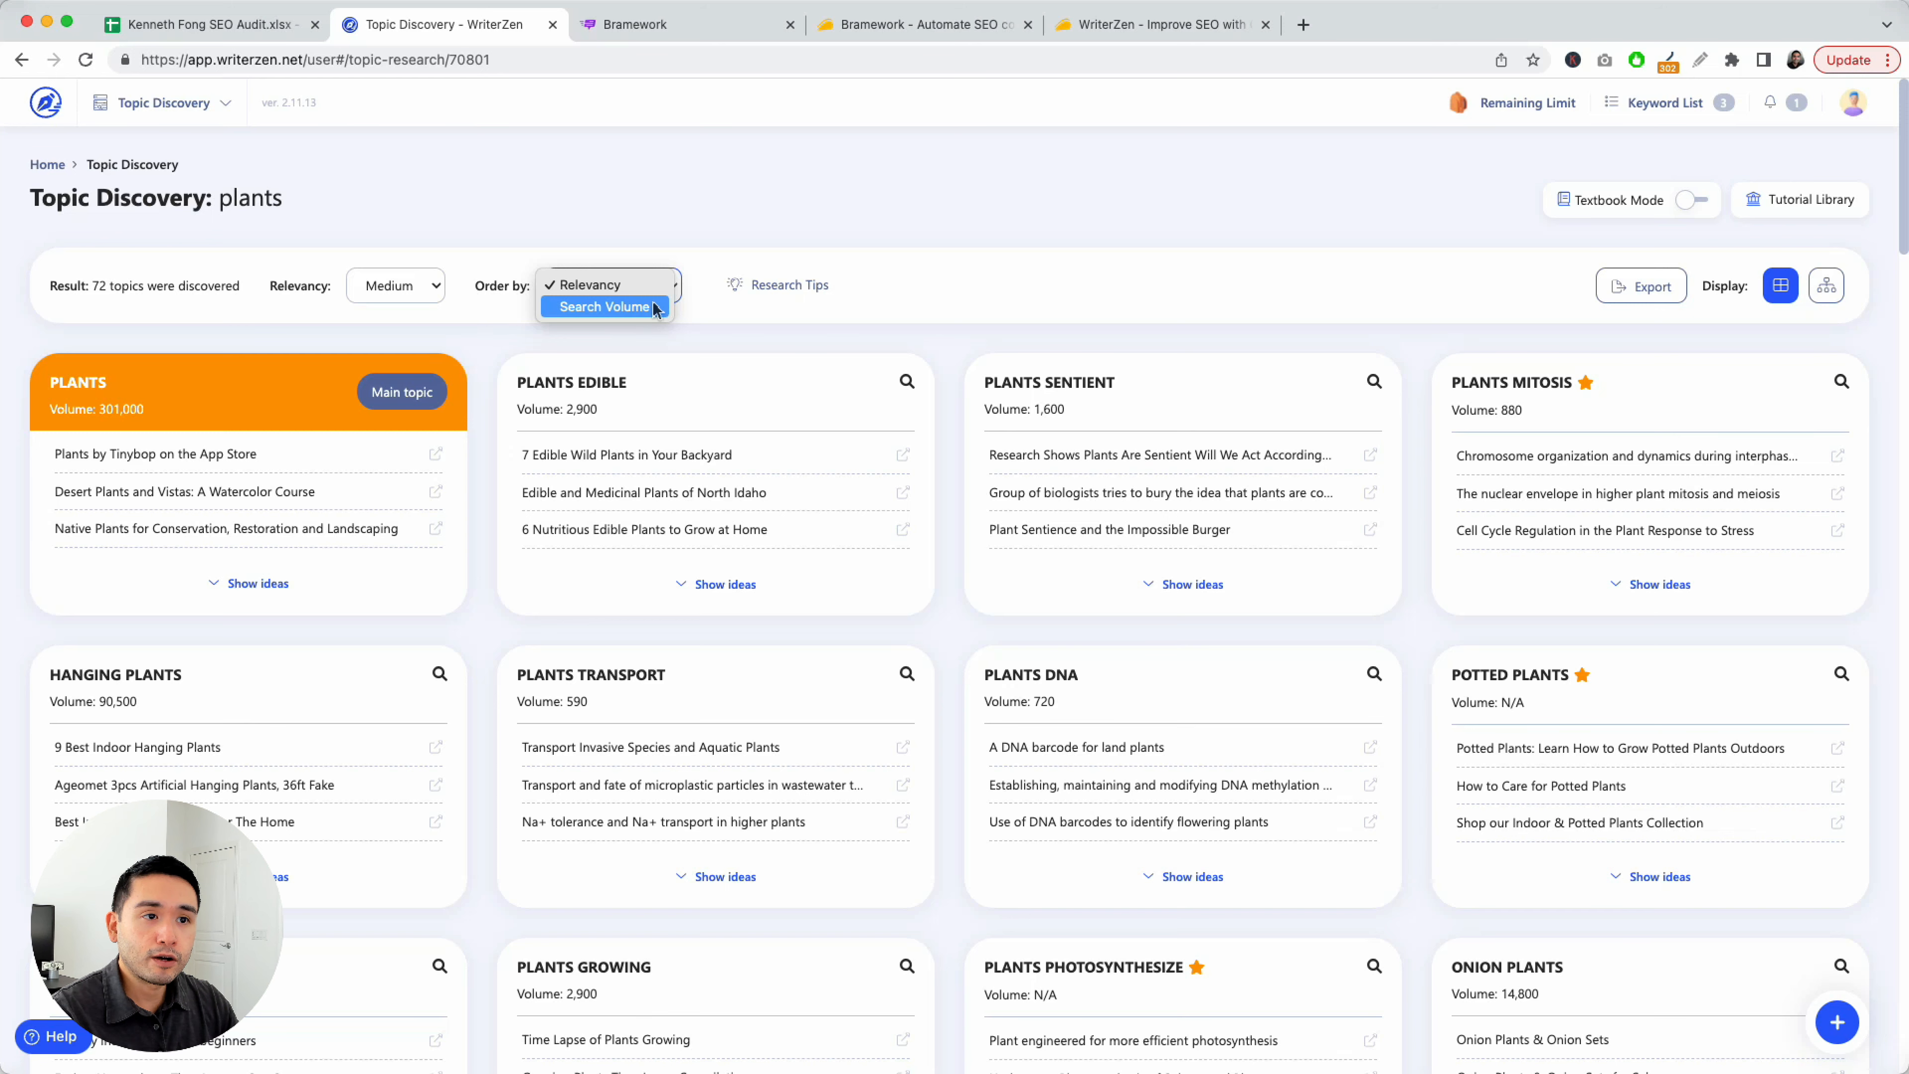
click(601, 307)
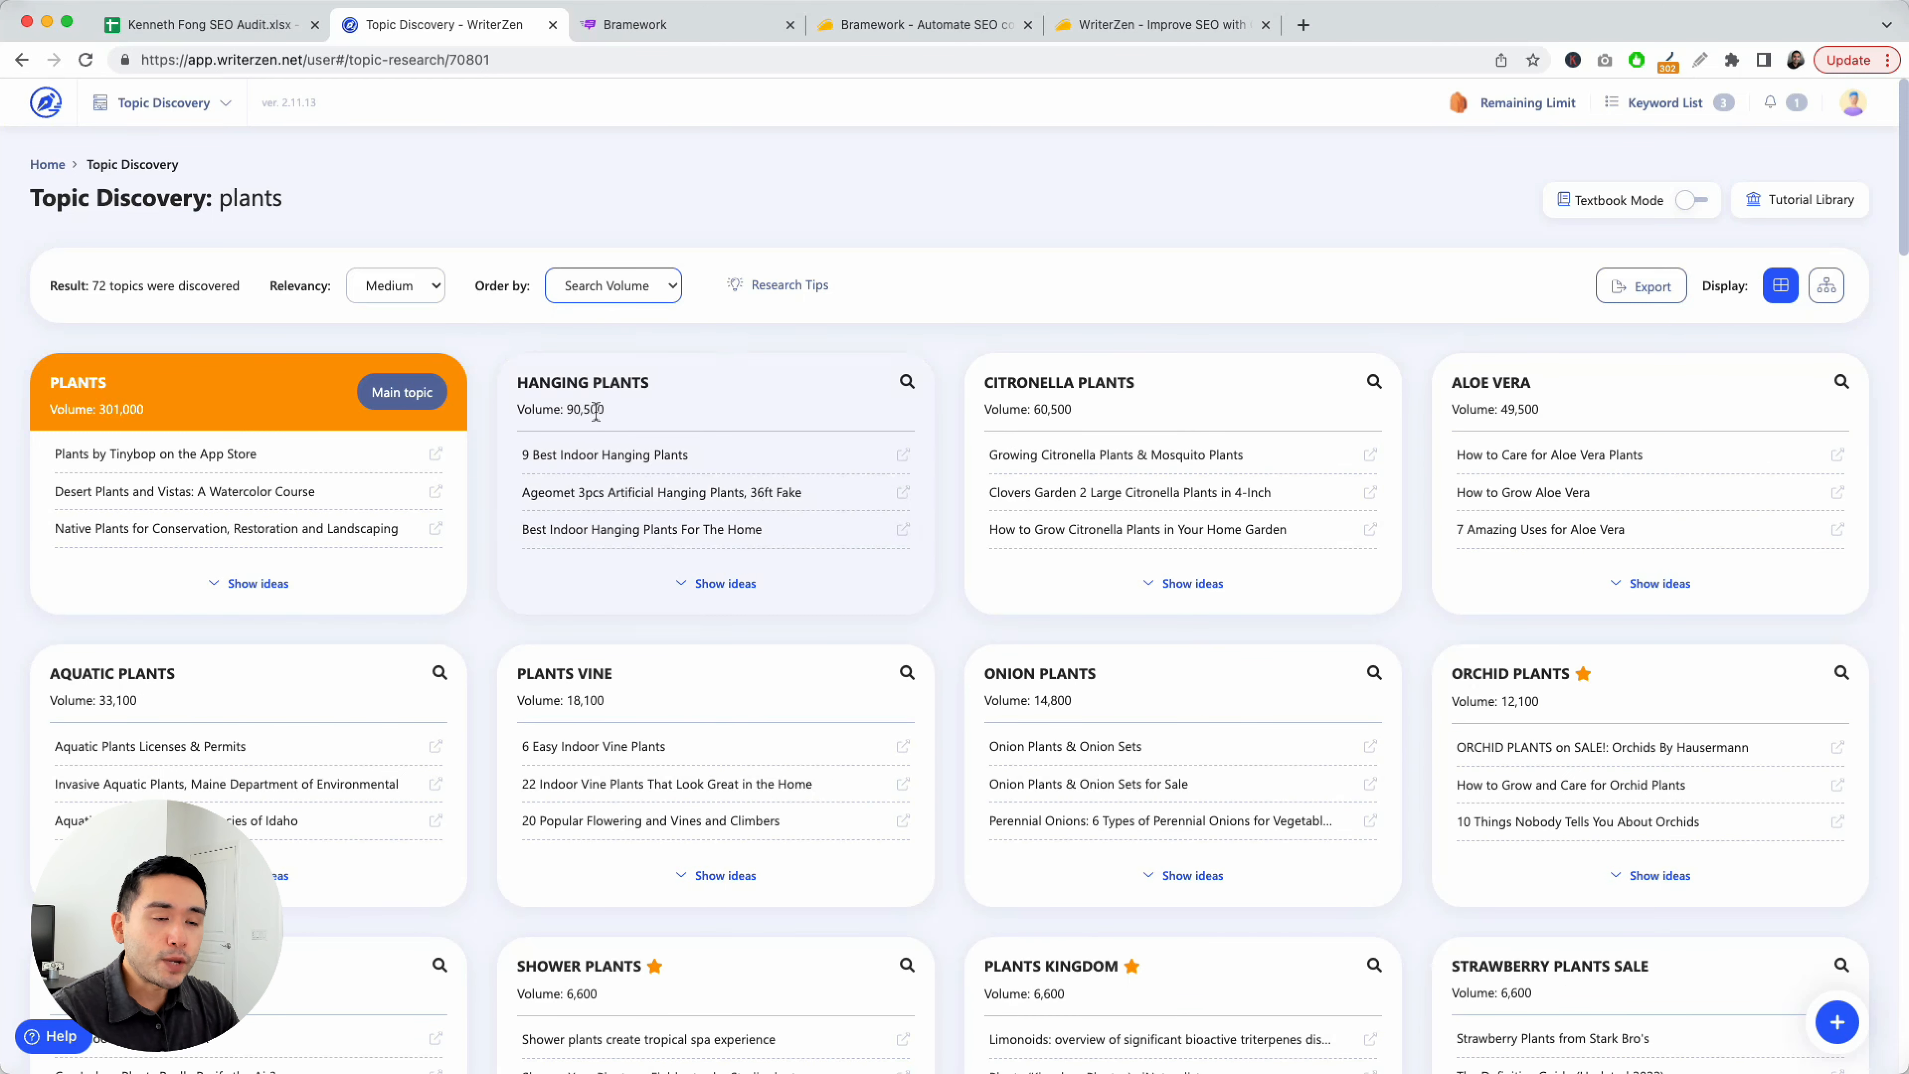
Find the starred "Recover Overwatering" topic among the results and expand its headline and Google Suggest ideas
scroll(499, 663, down, 20)
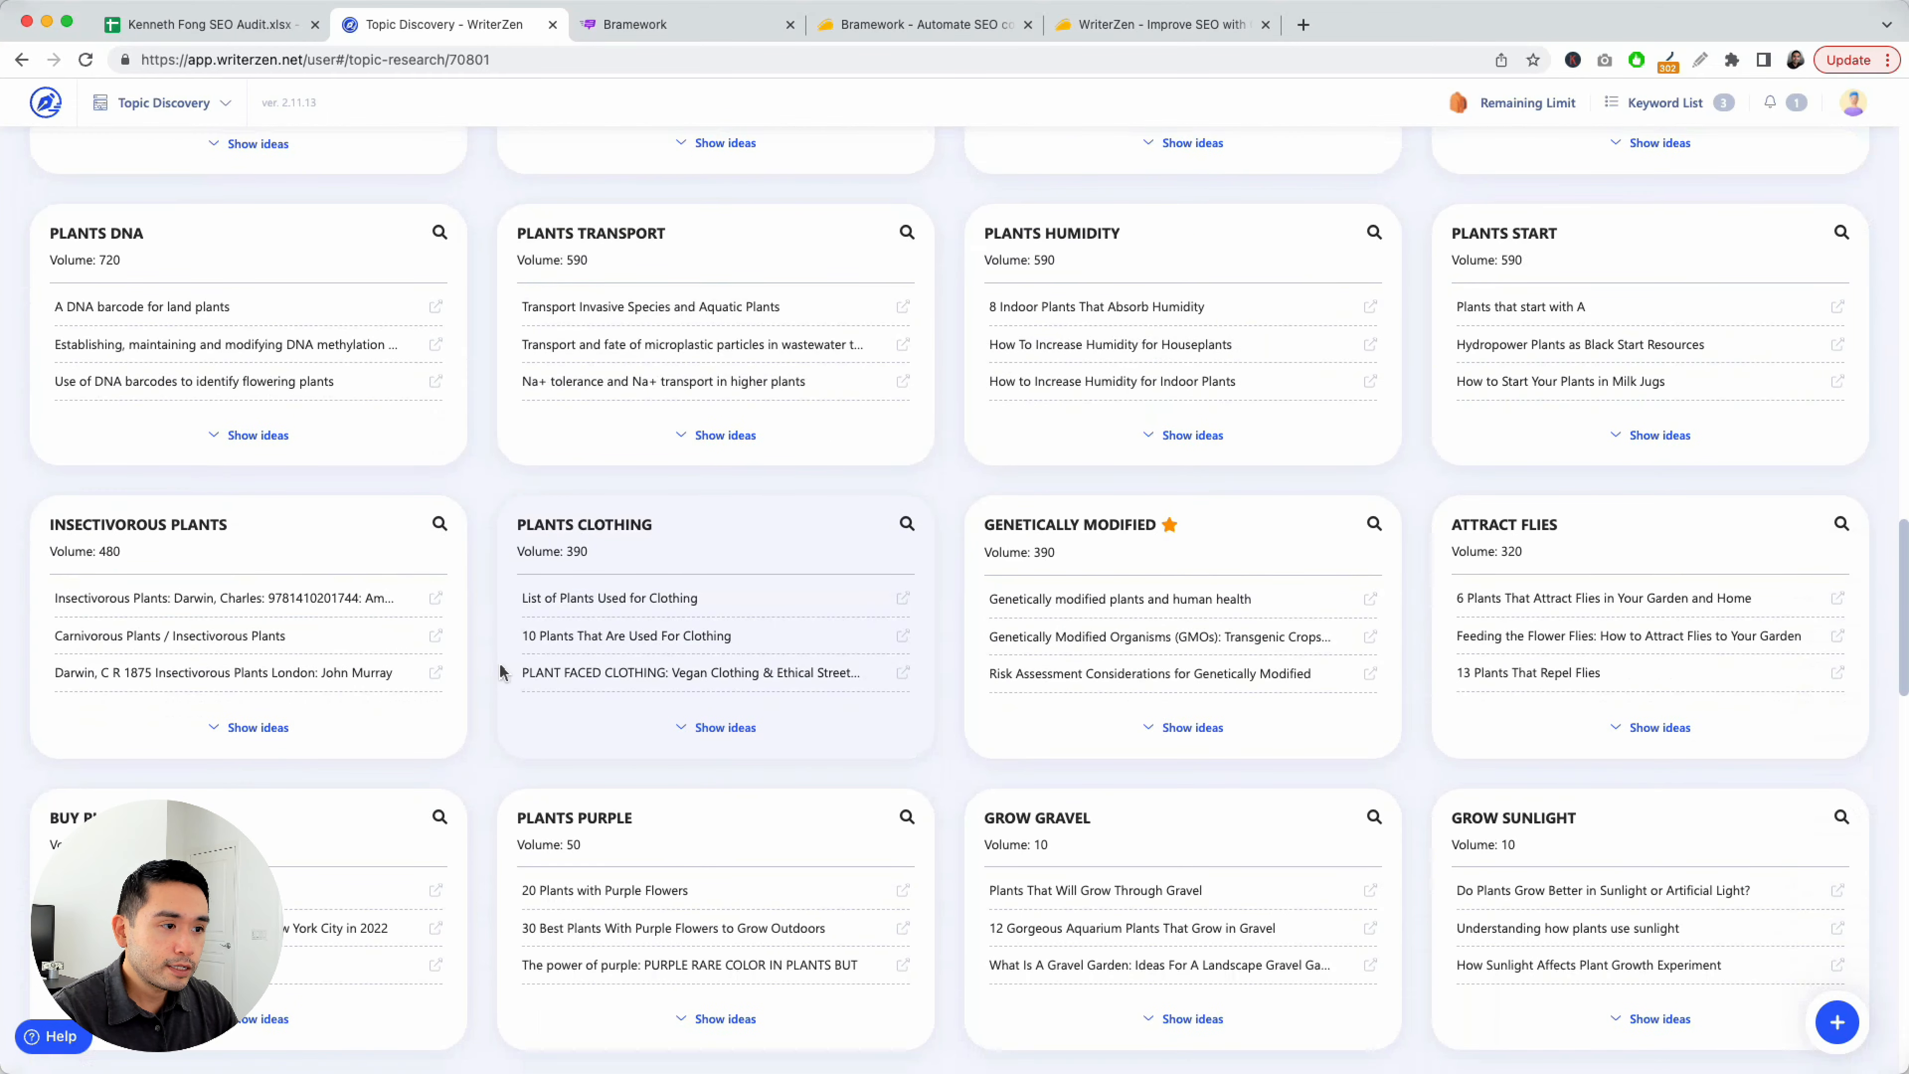
scroll(502, 672, down, 5)
scroll(500, 663, down, 4)
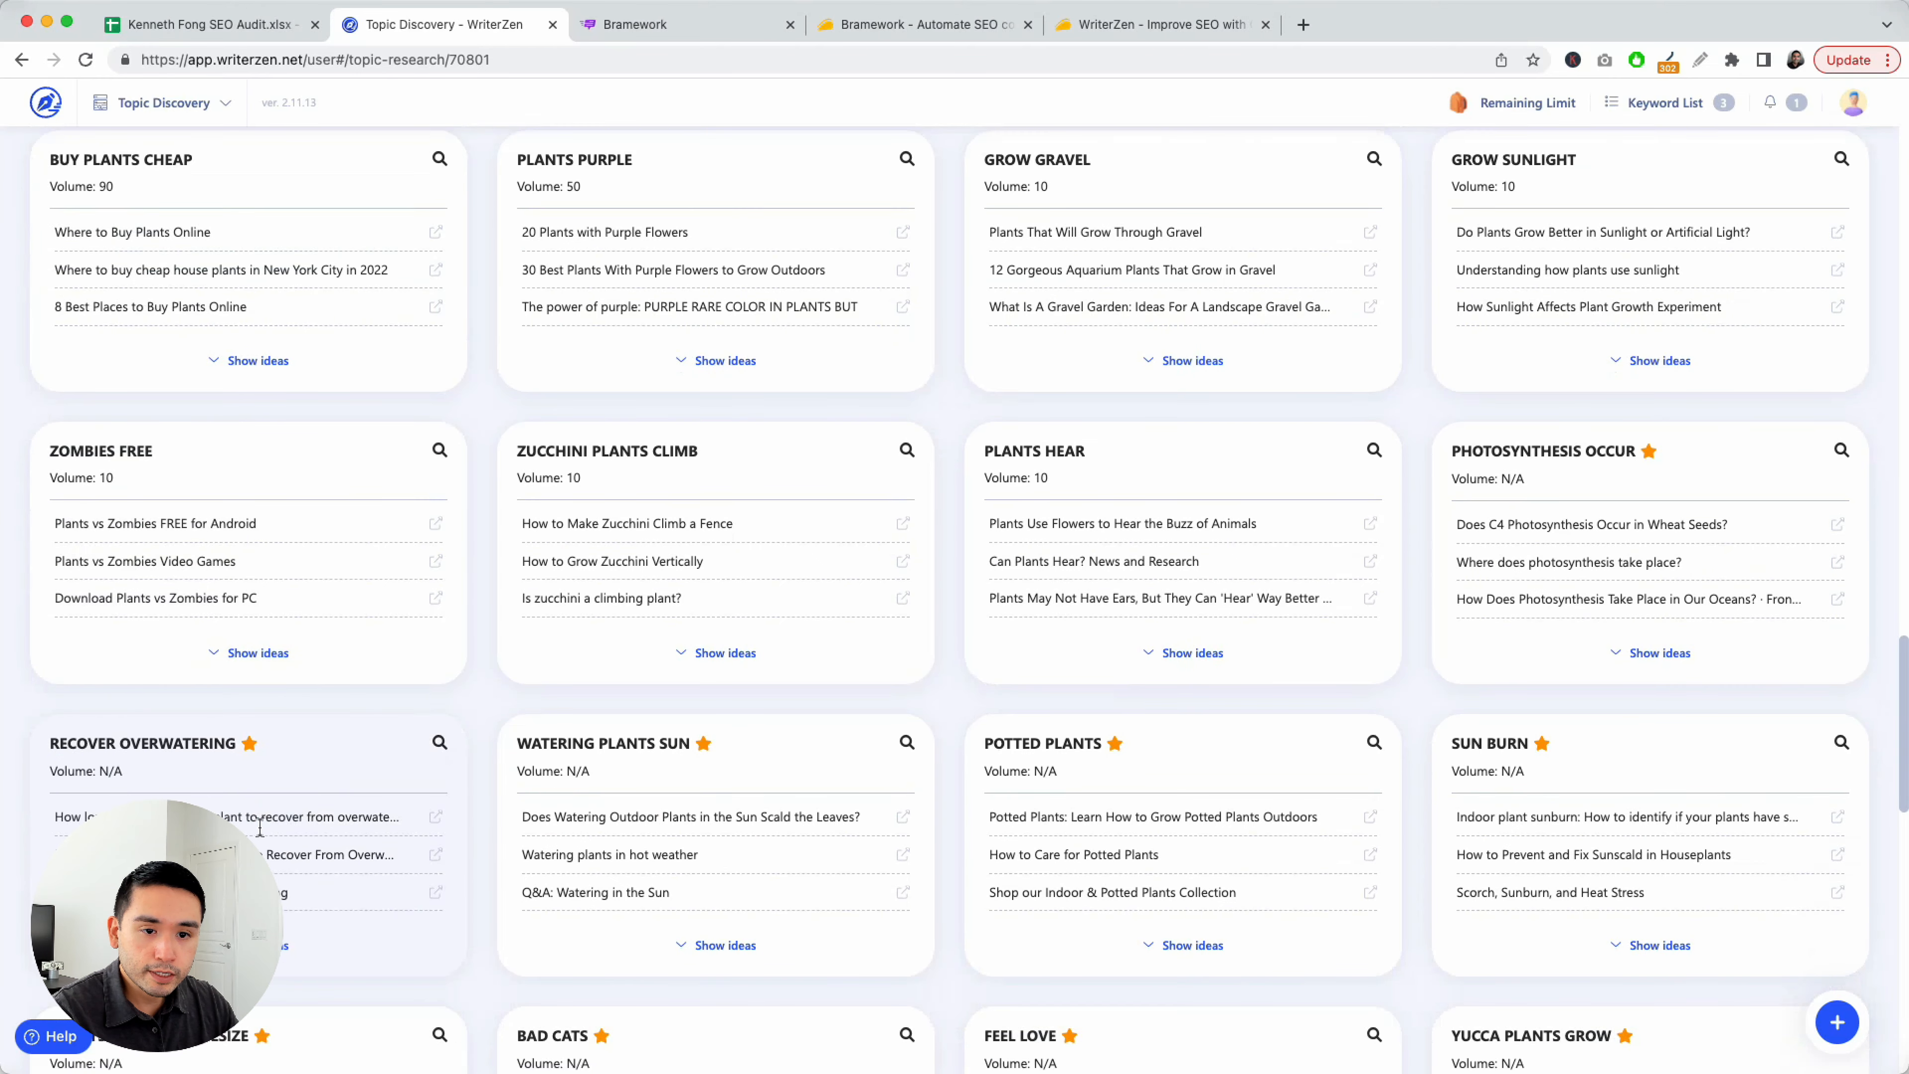
scroll(260, 828, down, 1)
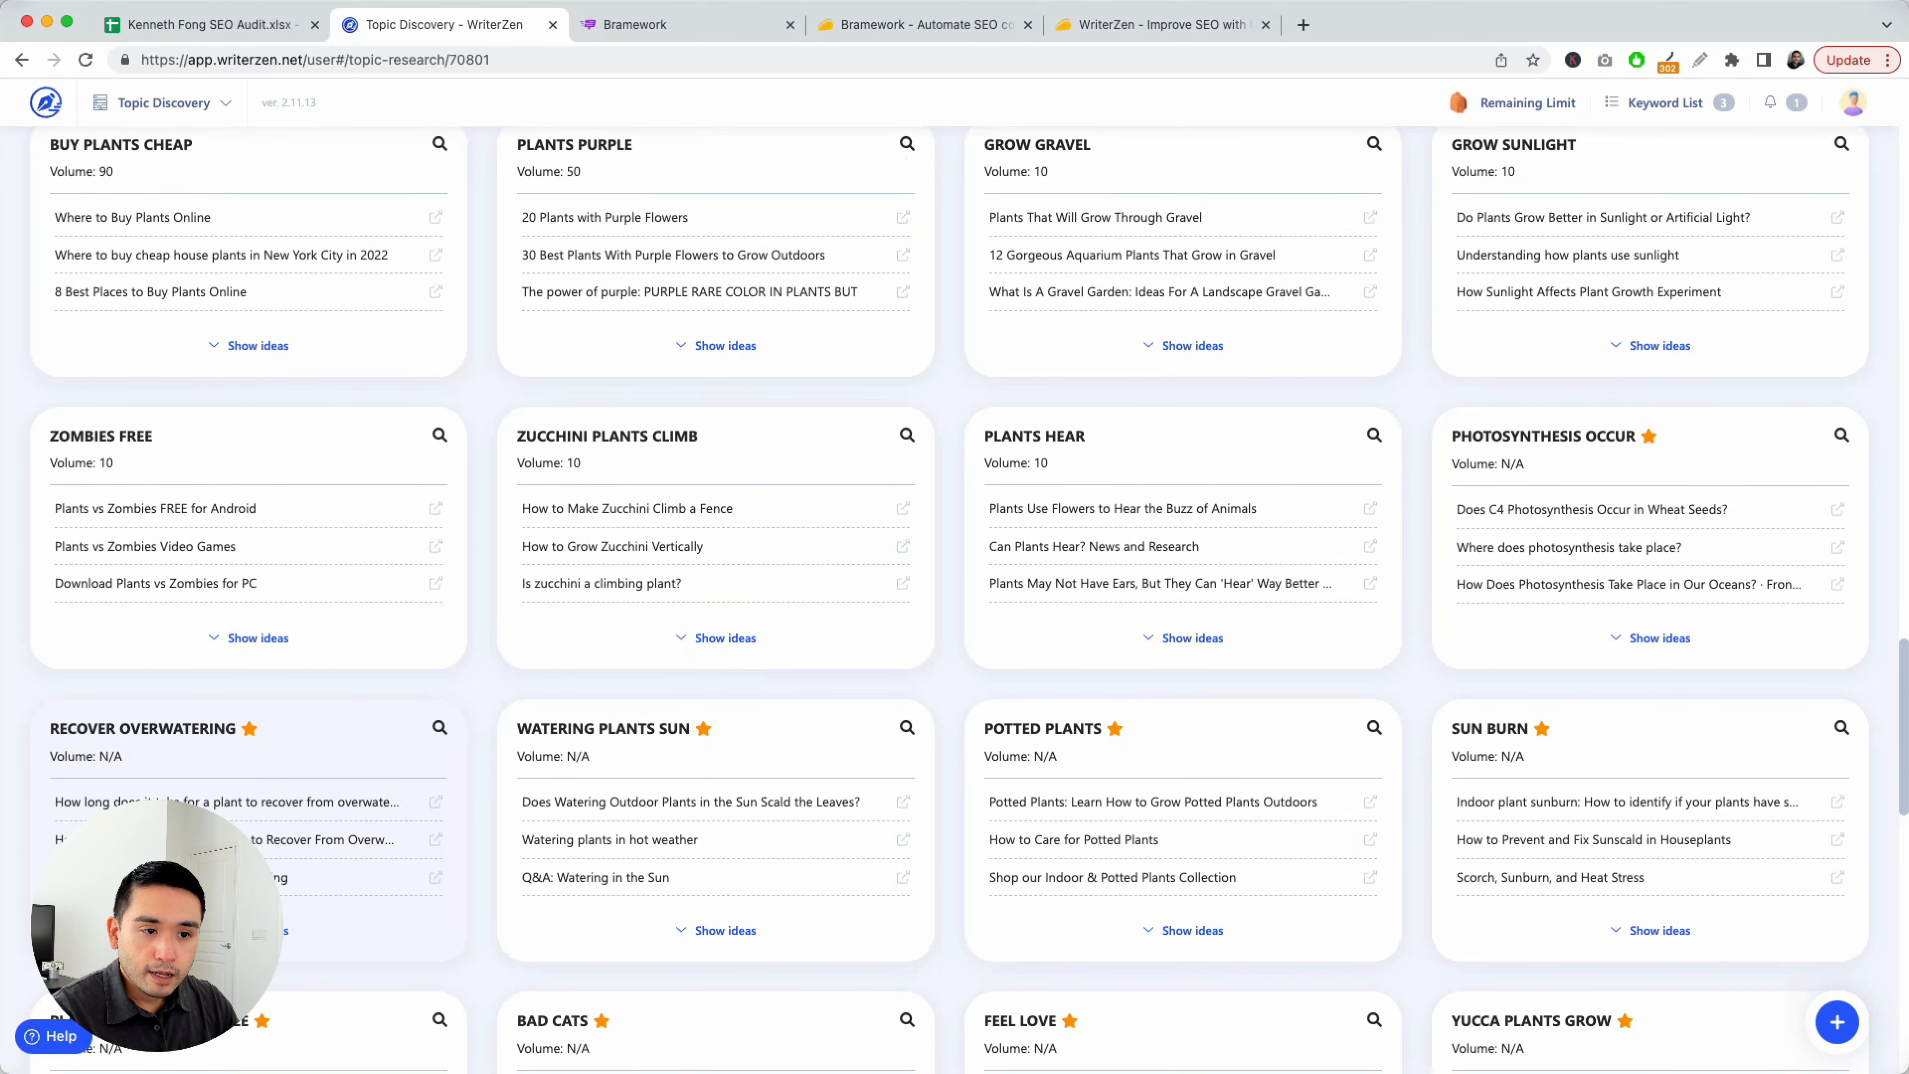
scroll(76, 781, down, 2)
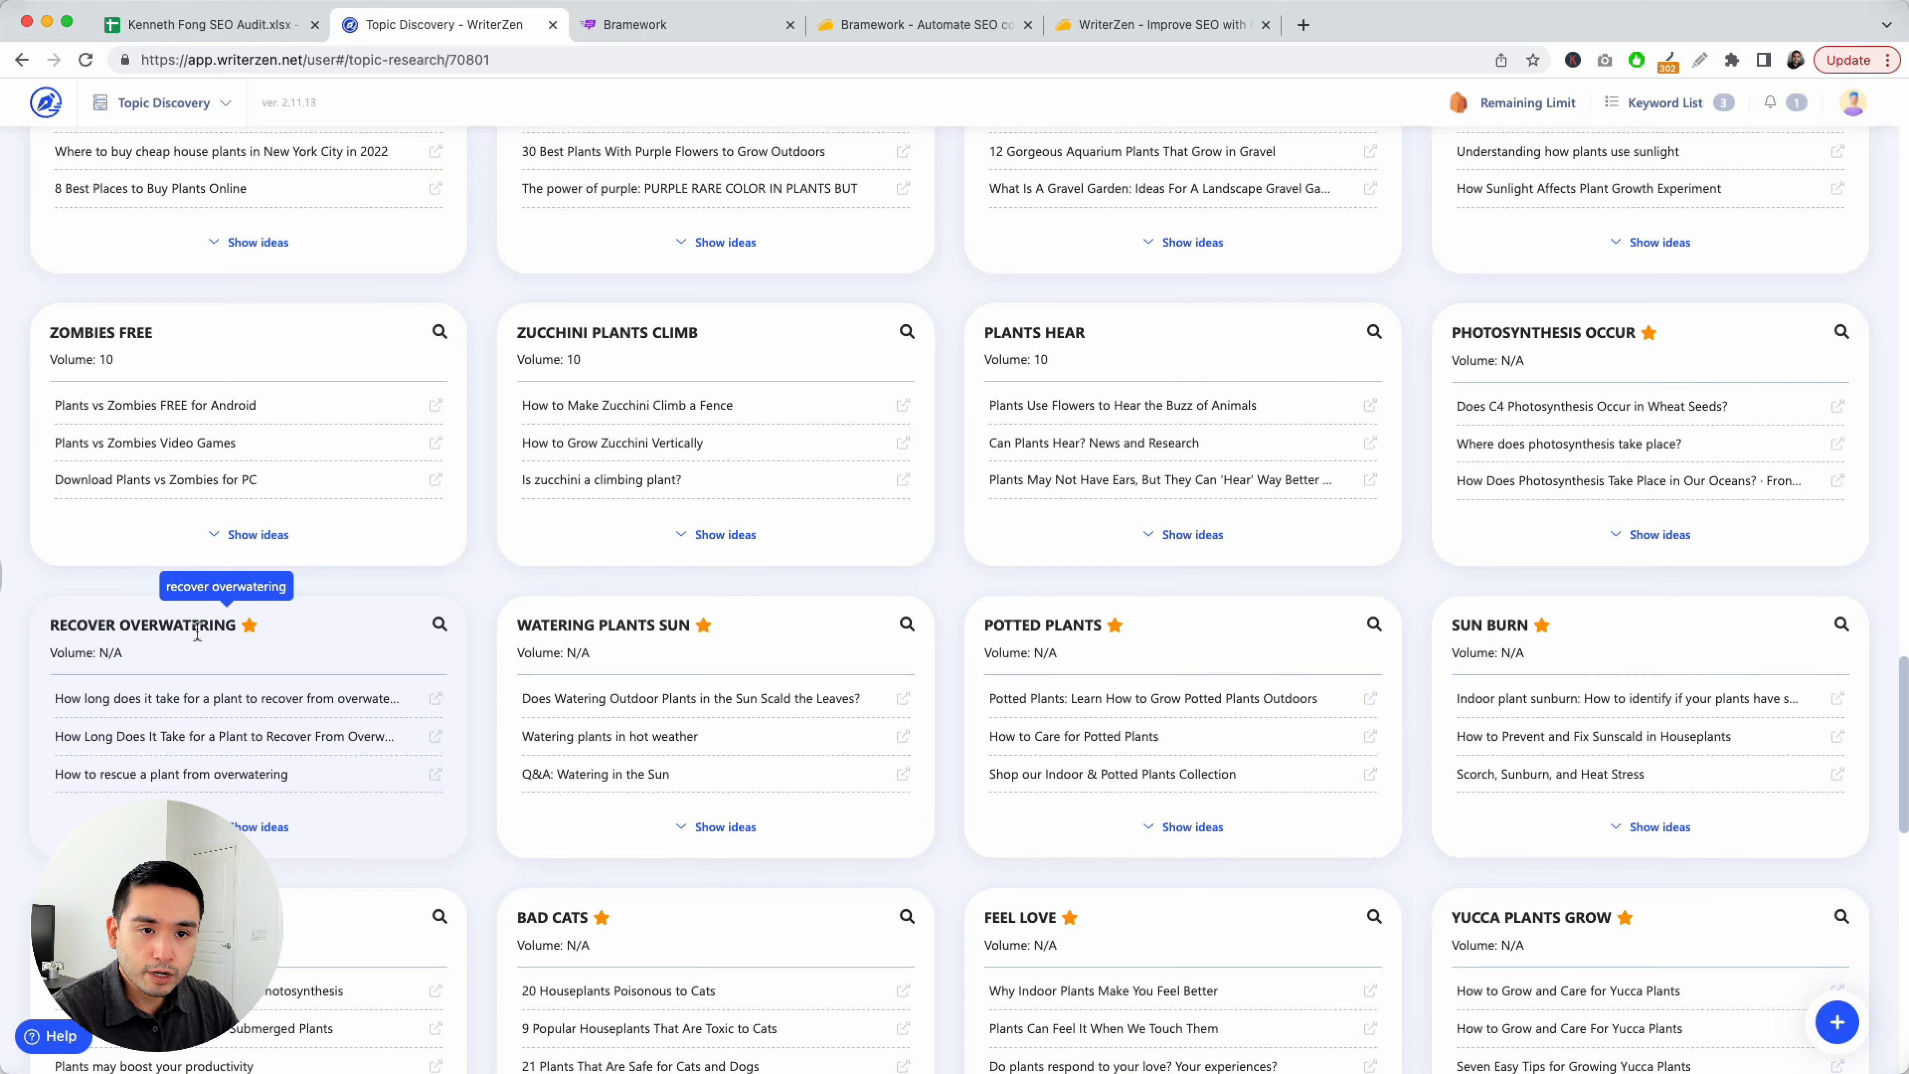
click(256, 828)
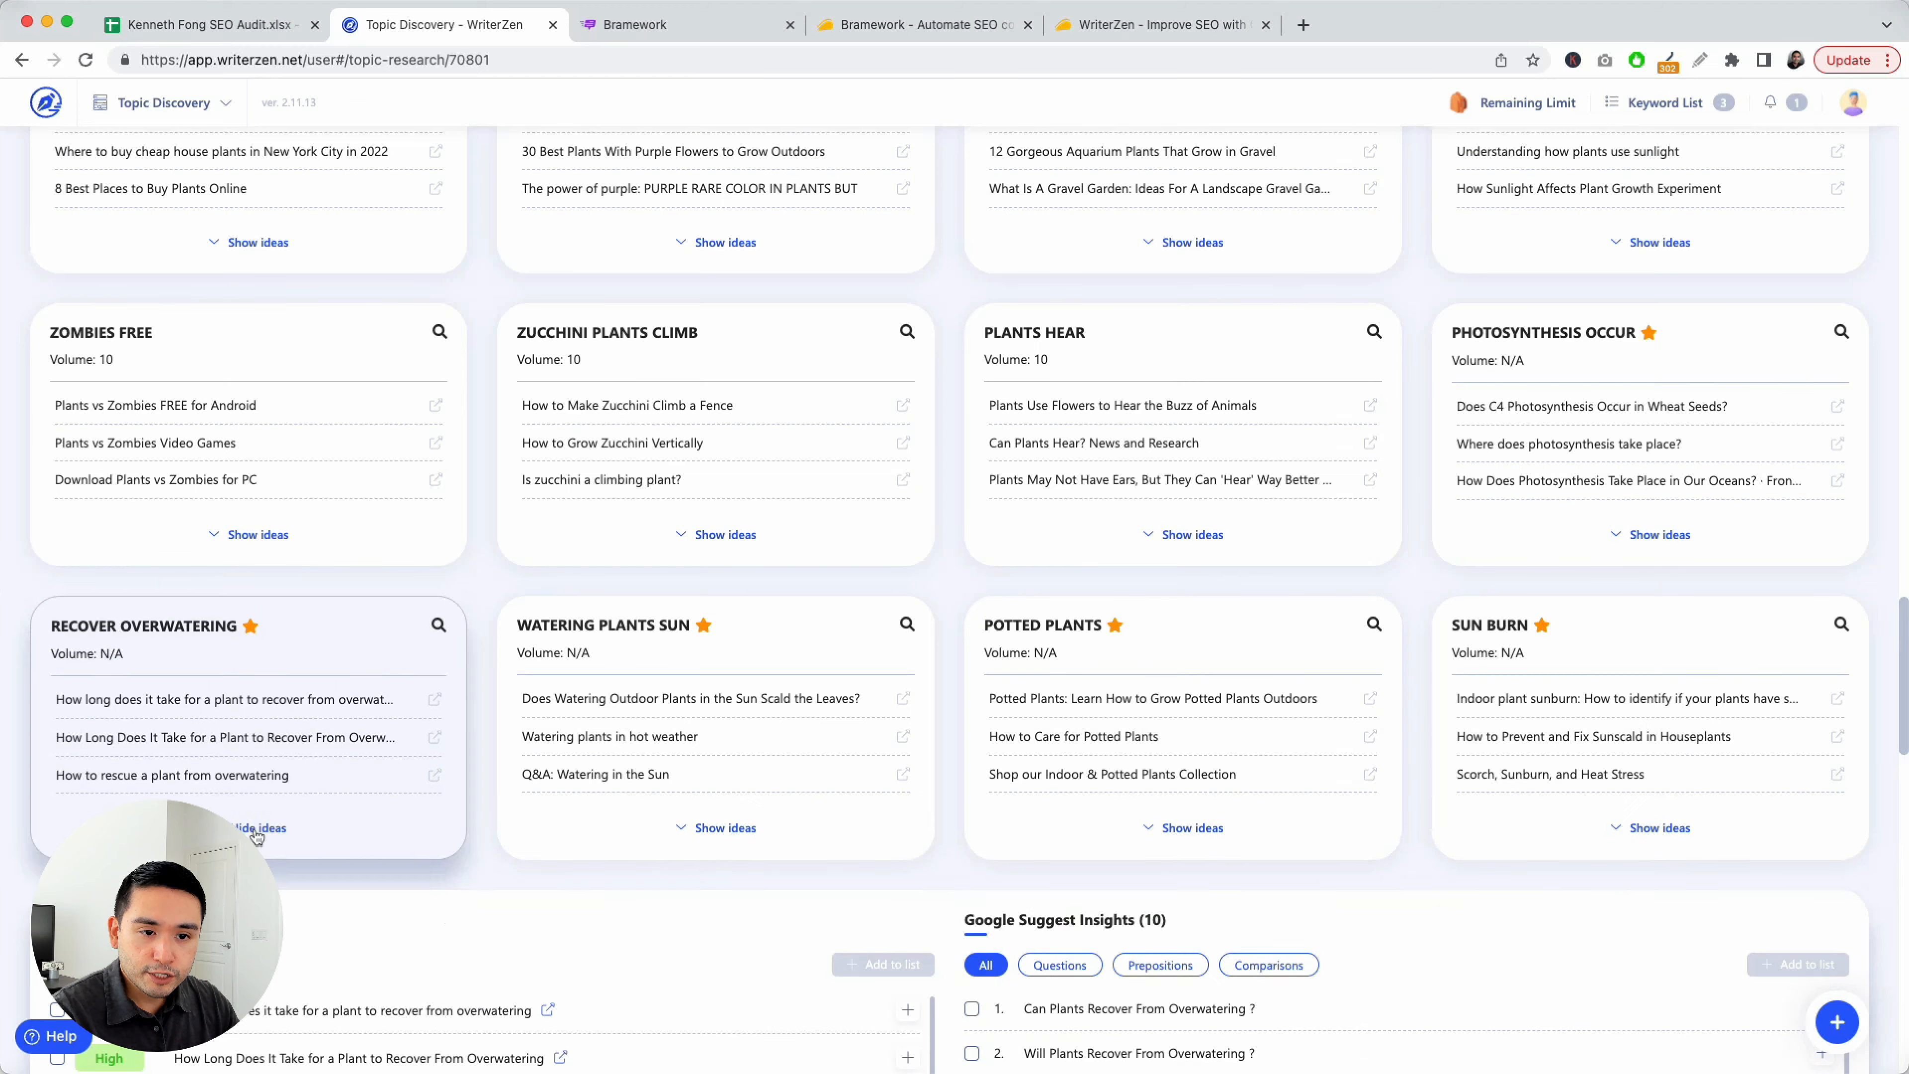
scroll(172, 766, down, 3)
scroll(12, 733, down, 4)
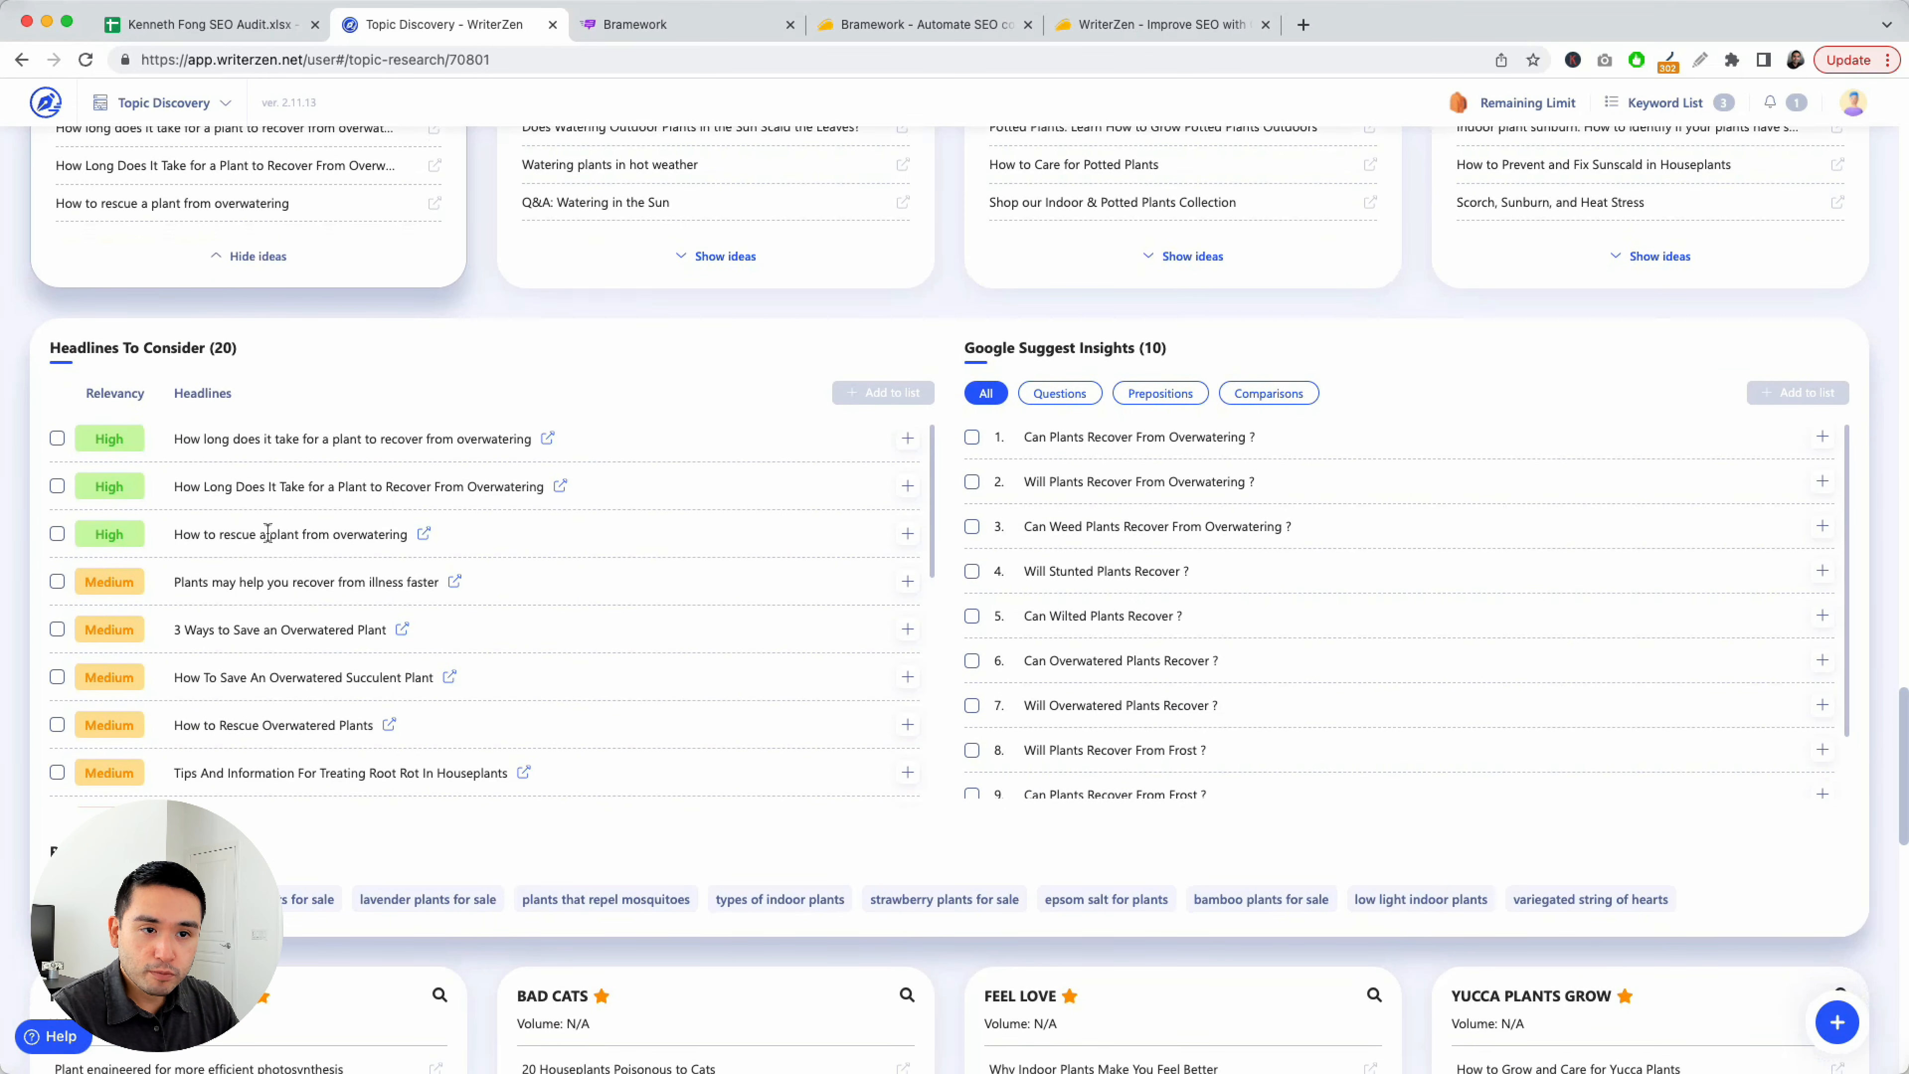
Open the source article for the headline "How to rescue a plant from overwatering" and skim its title and sections
drag(409, 540, 189, 527)
click(182, 530)
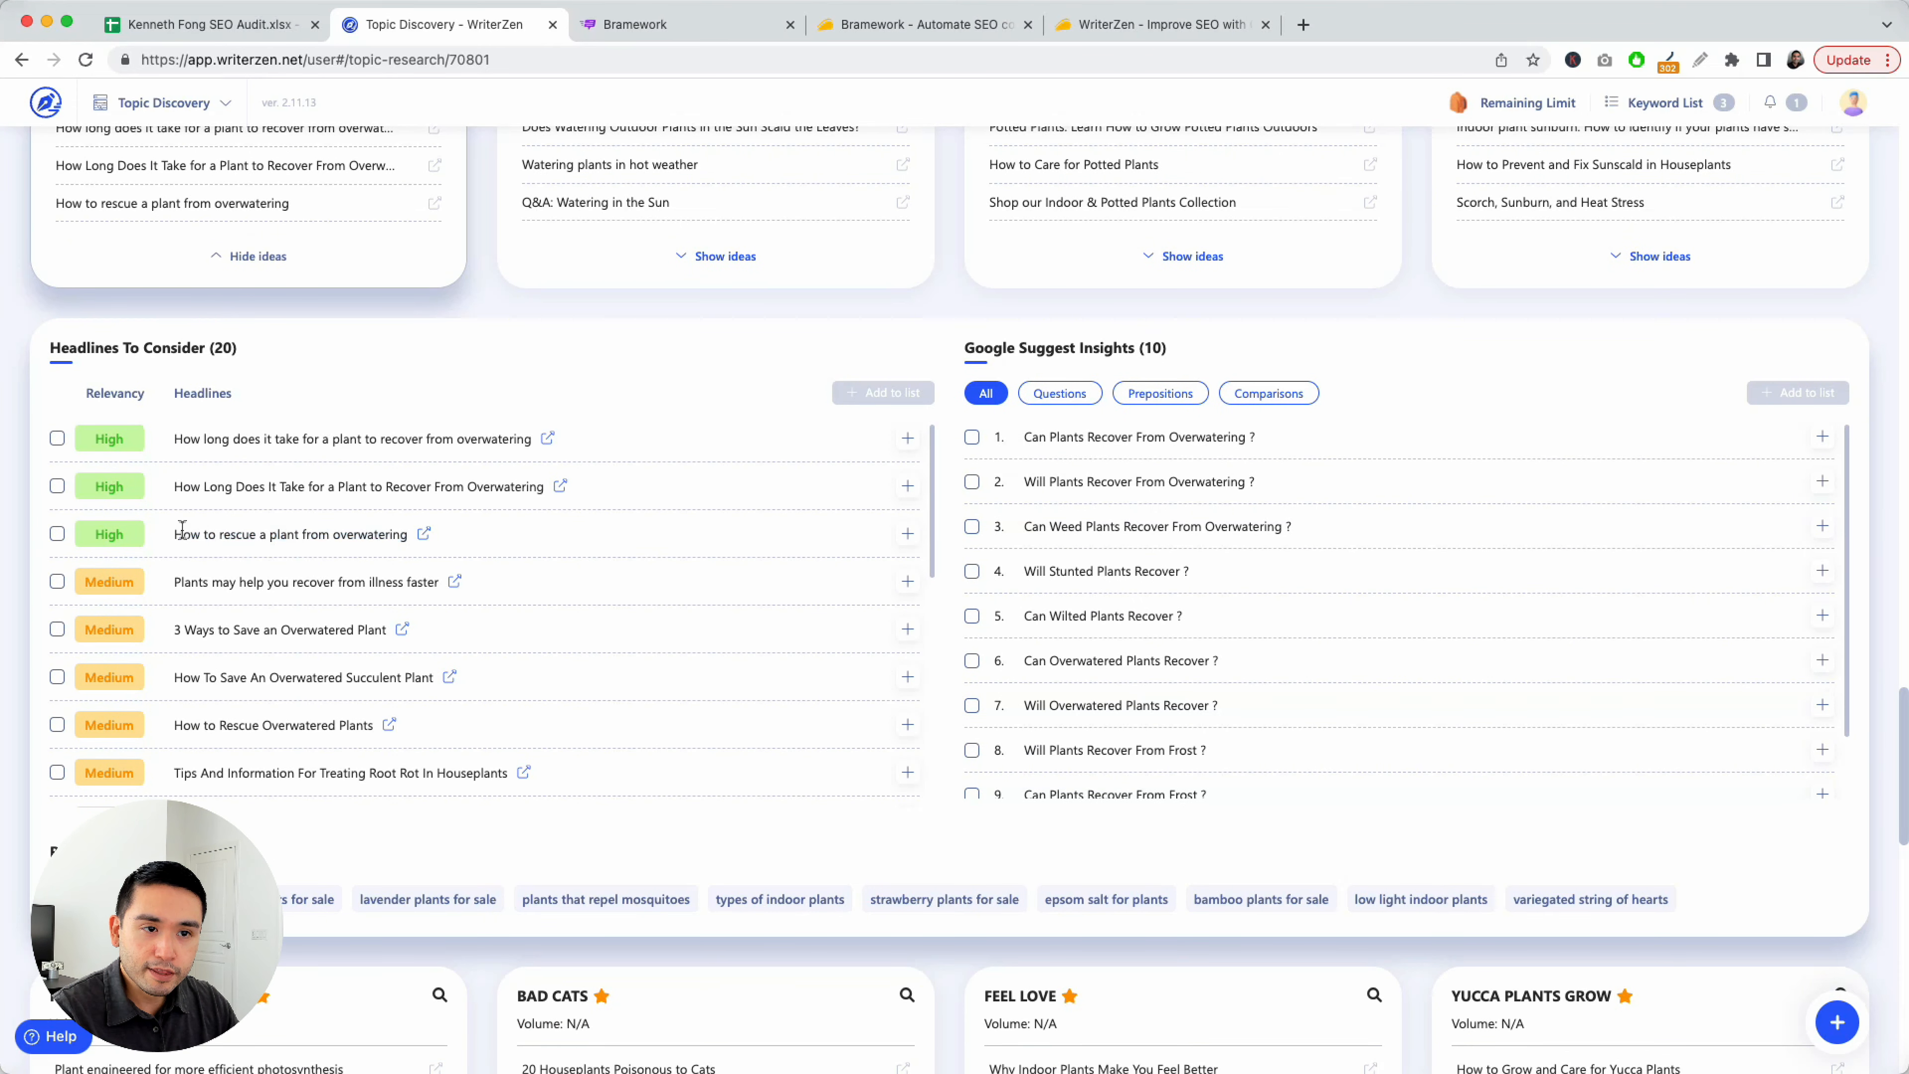
click(424, 535)
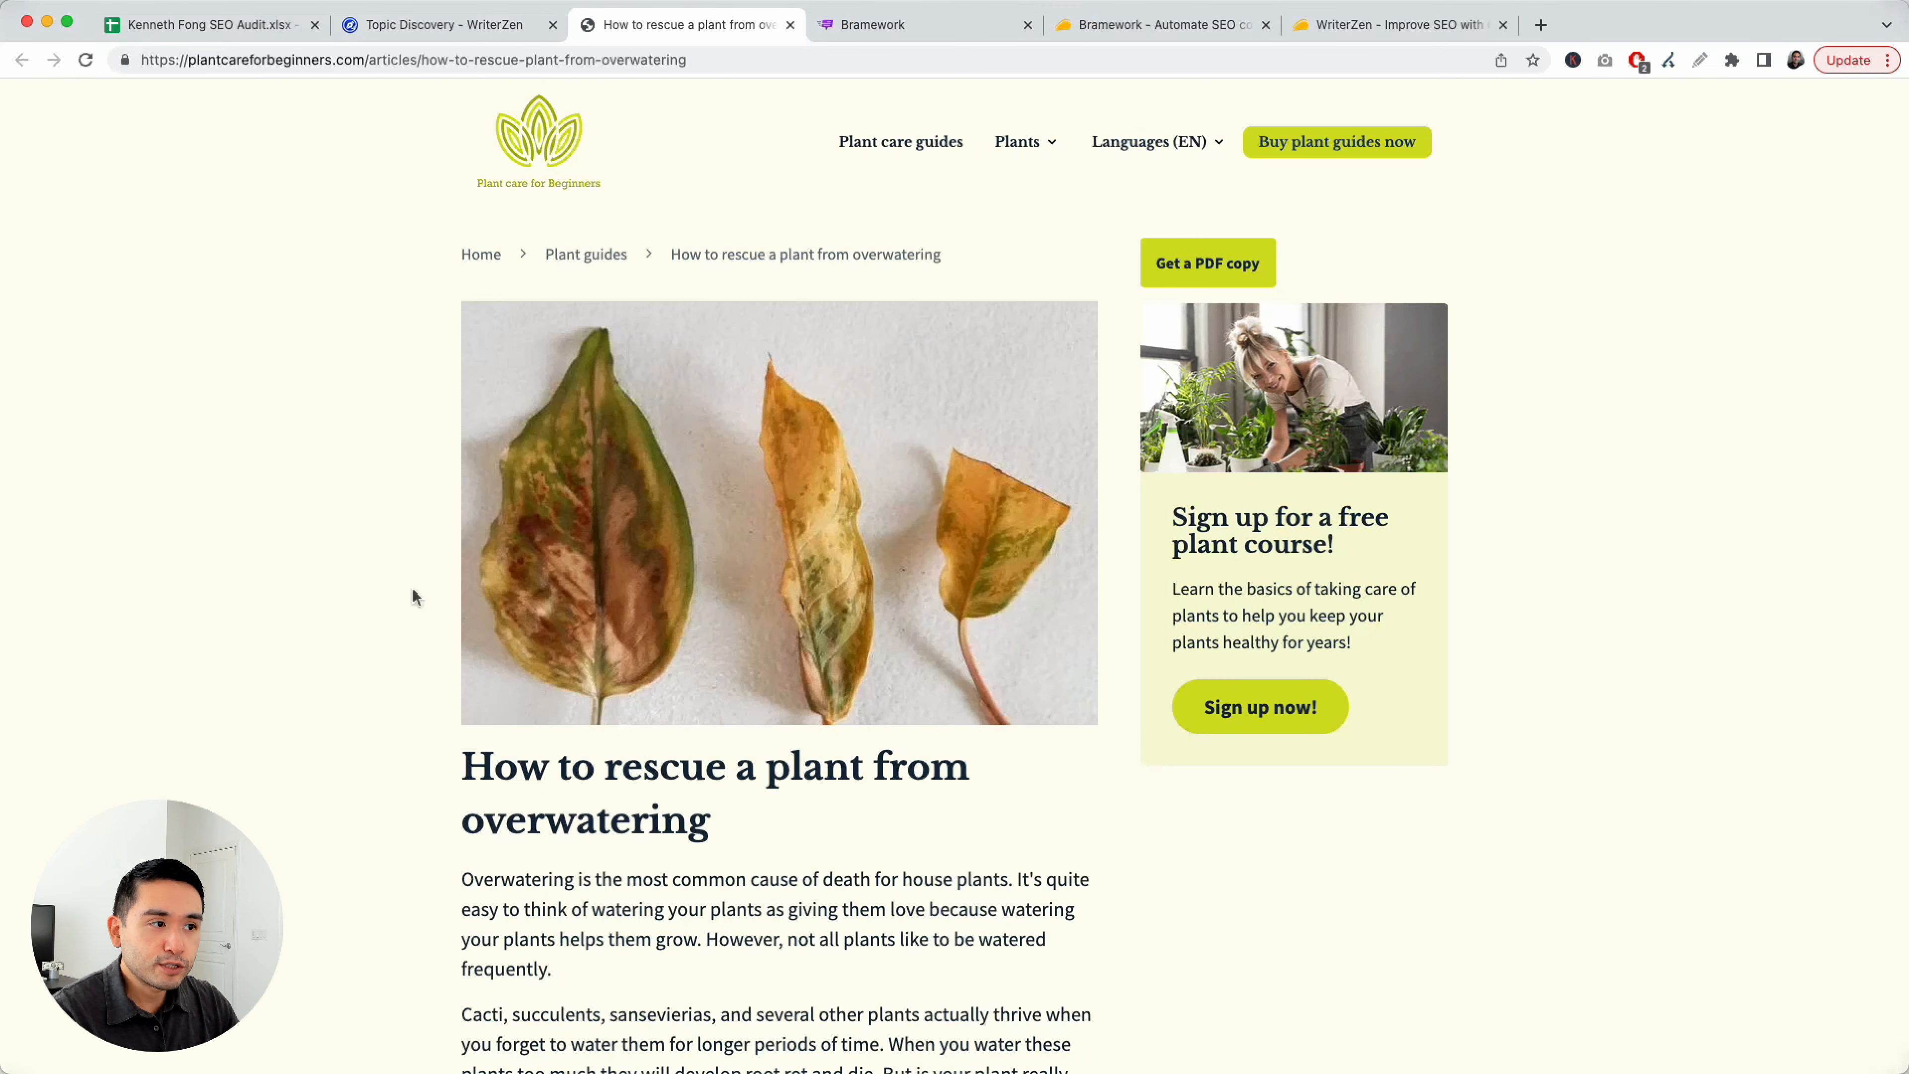
scroll(459, 562, down, 3)
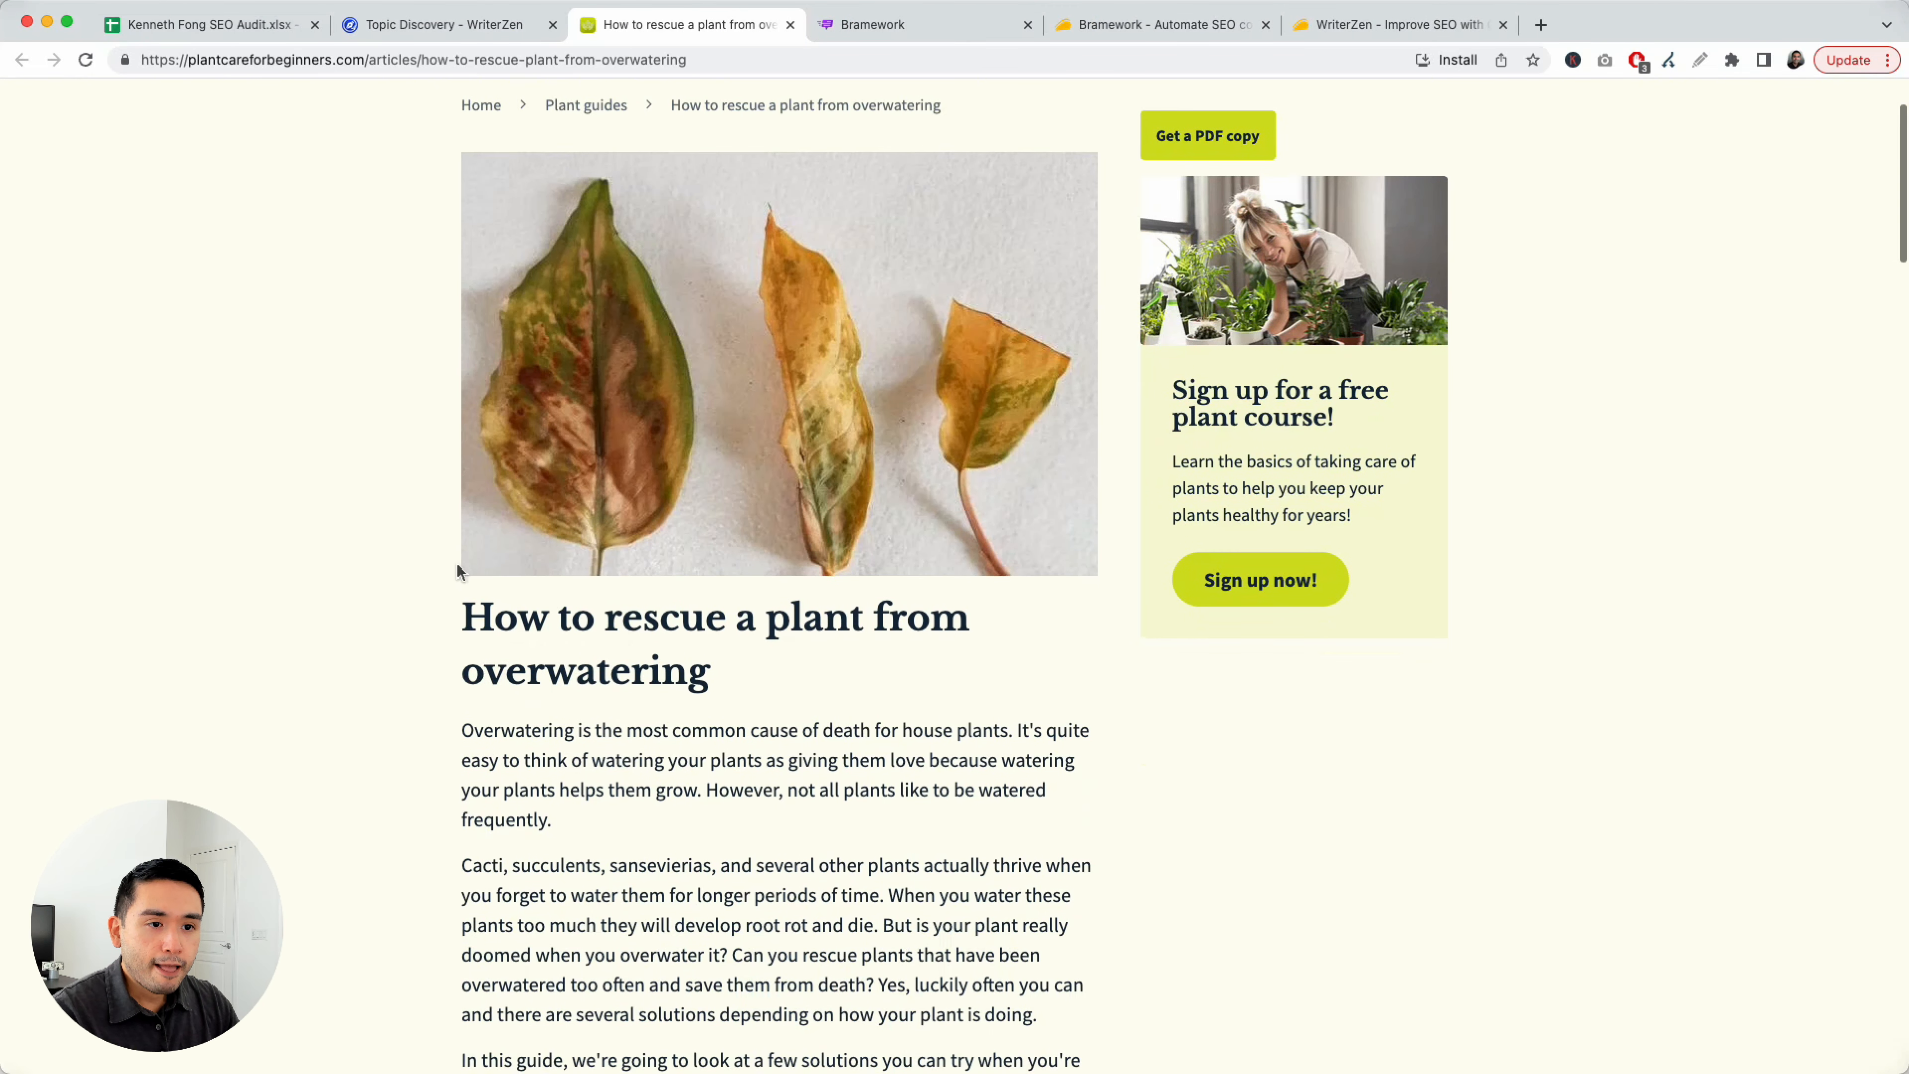
drag(467, 608, 713, 661)
scroll(676, 660, down, 10)
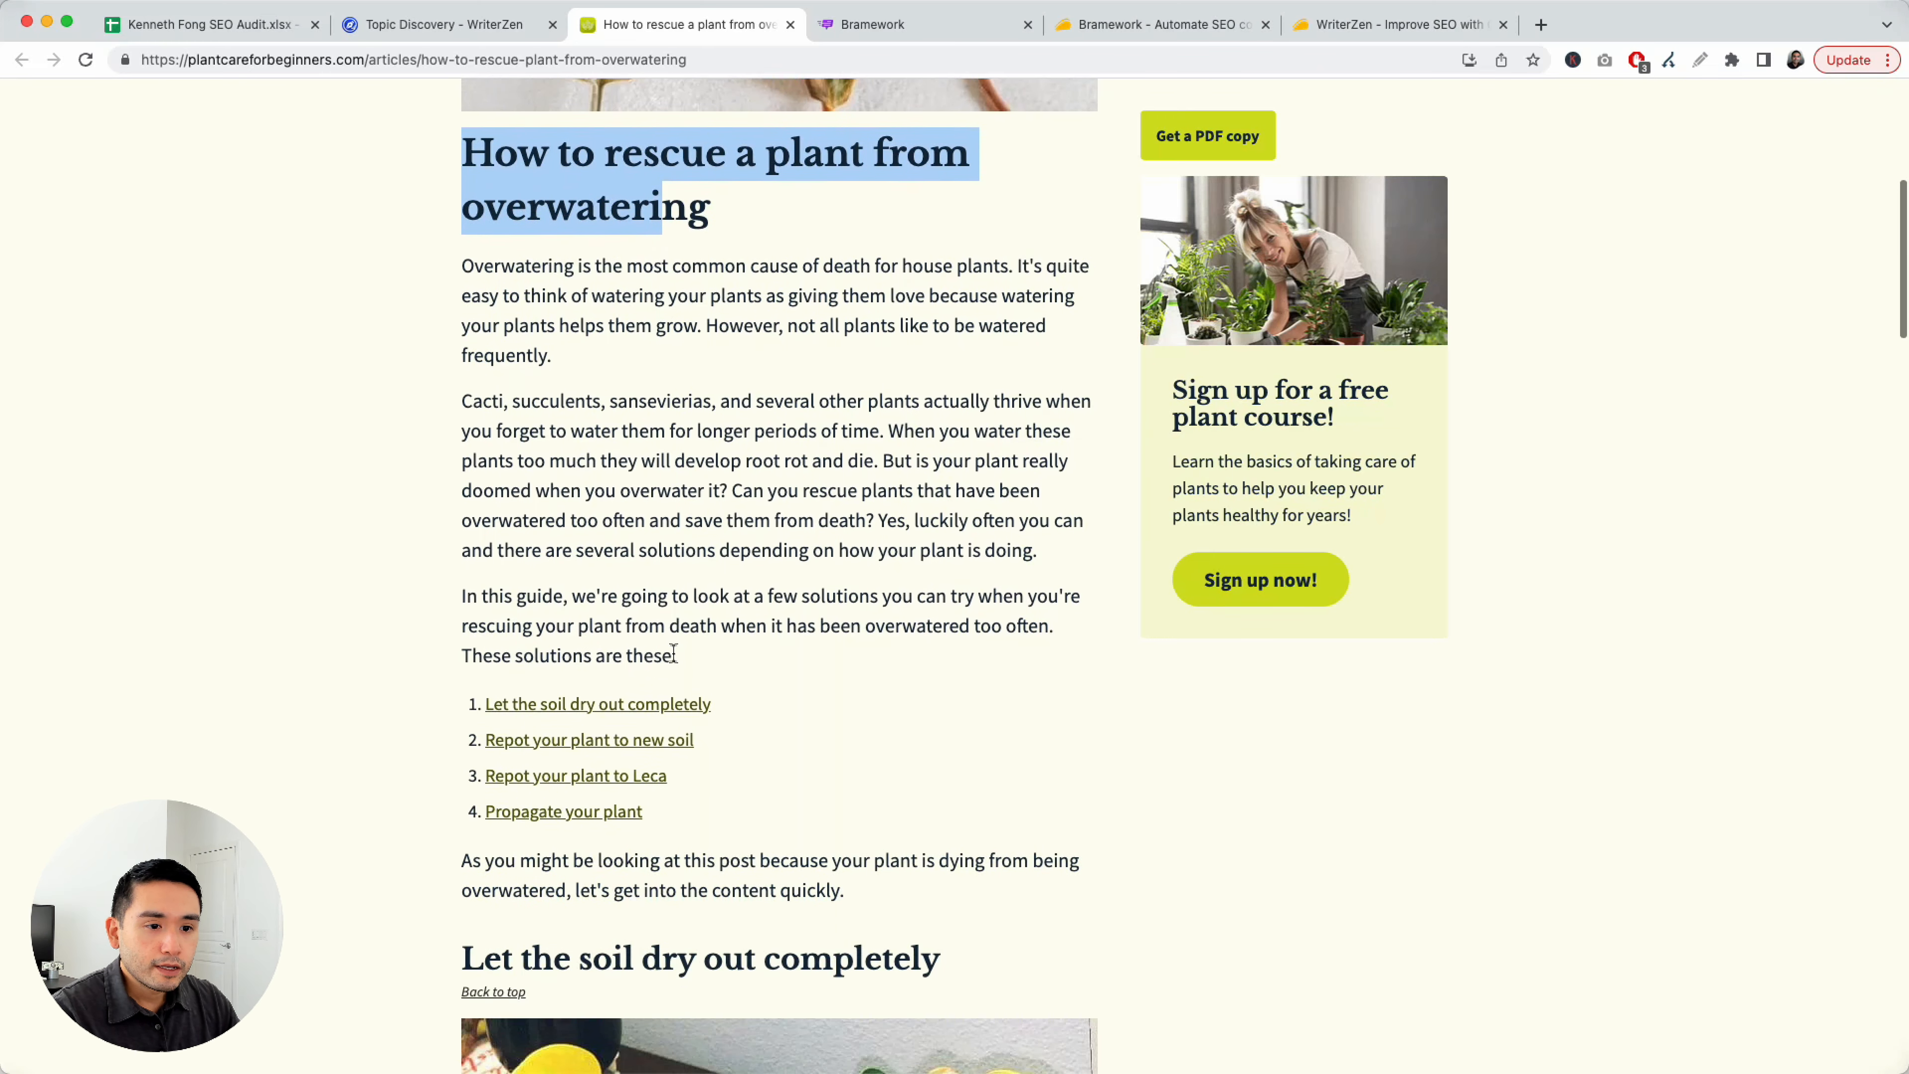
scroll(541, 677, down, 15)
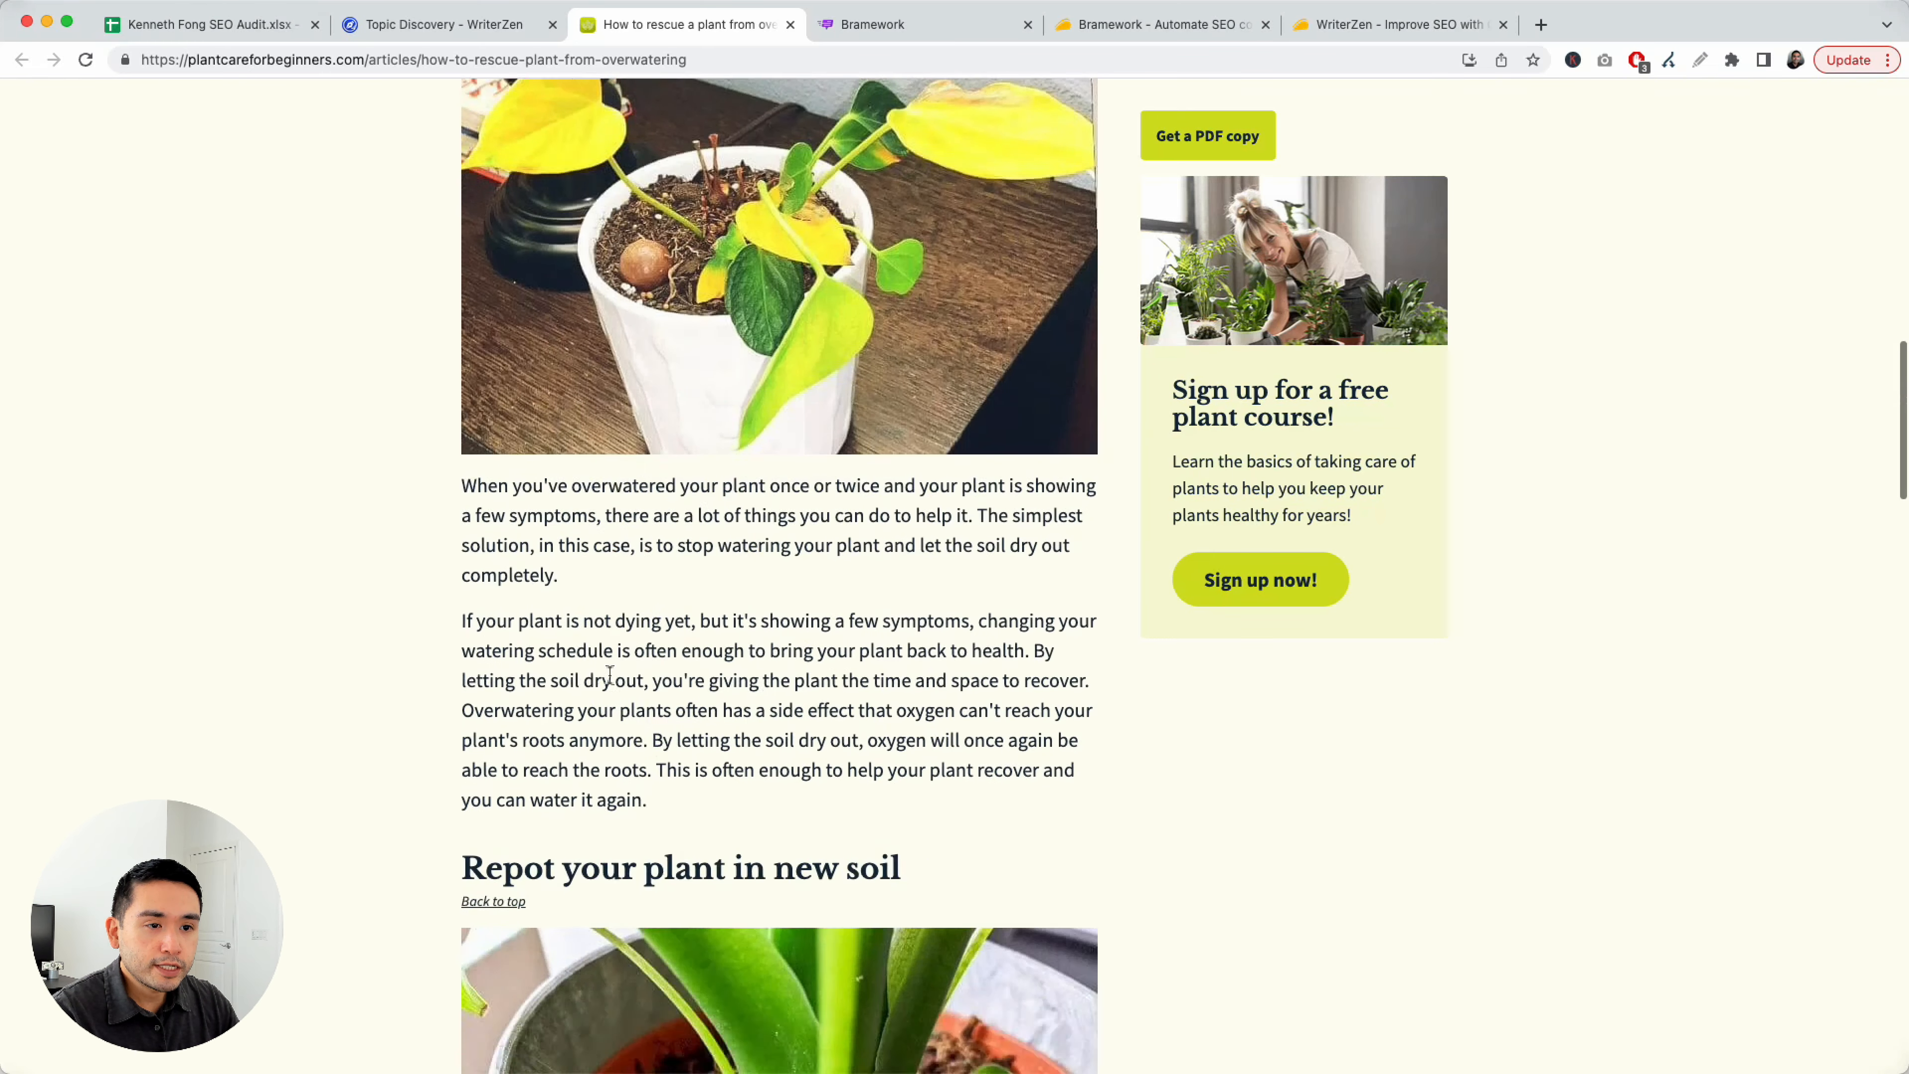
scroll(607, 673, down, 1)
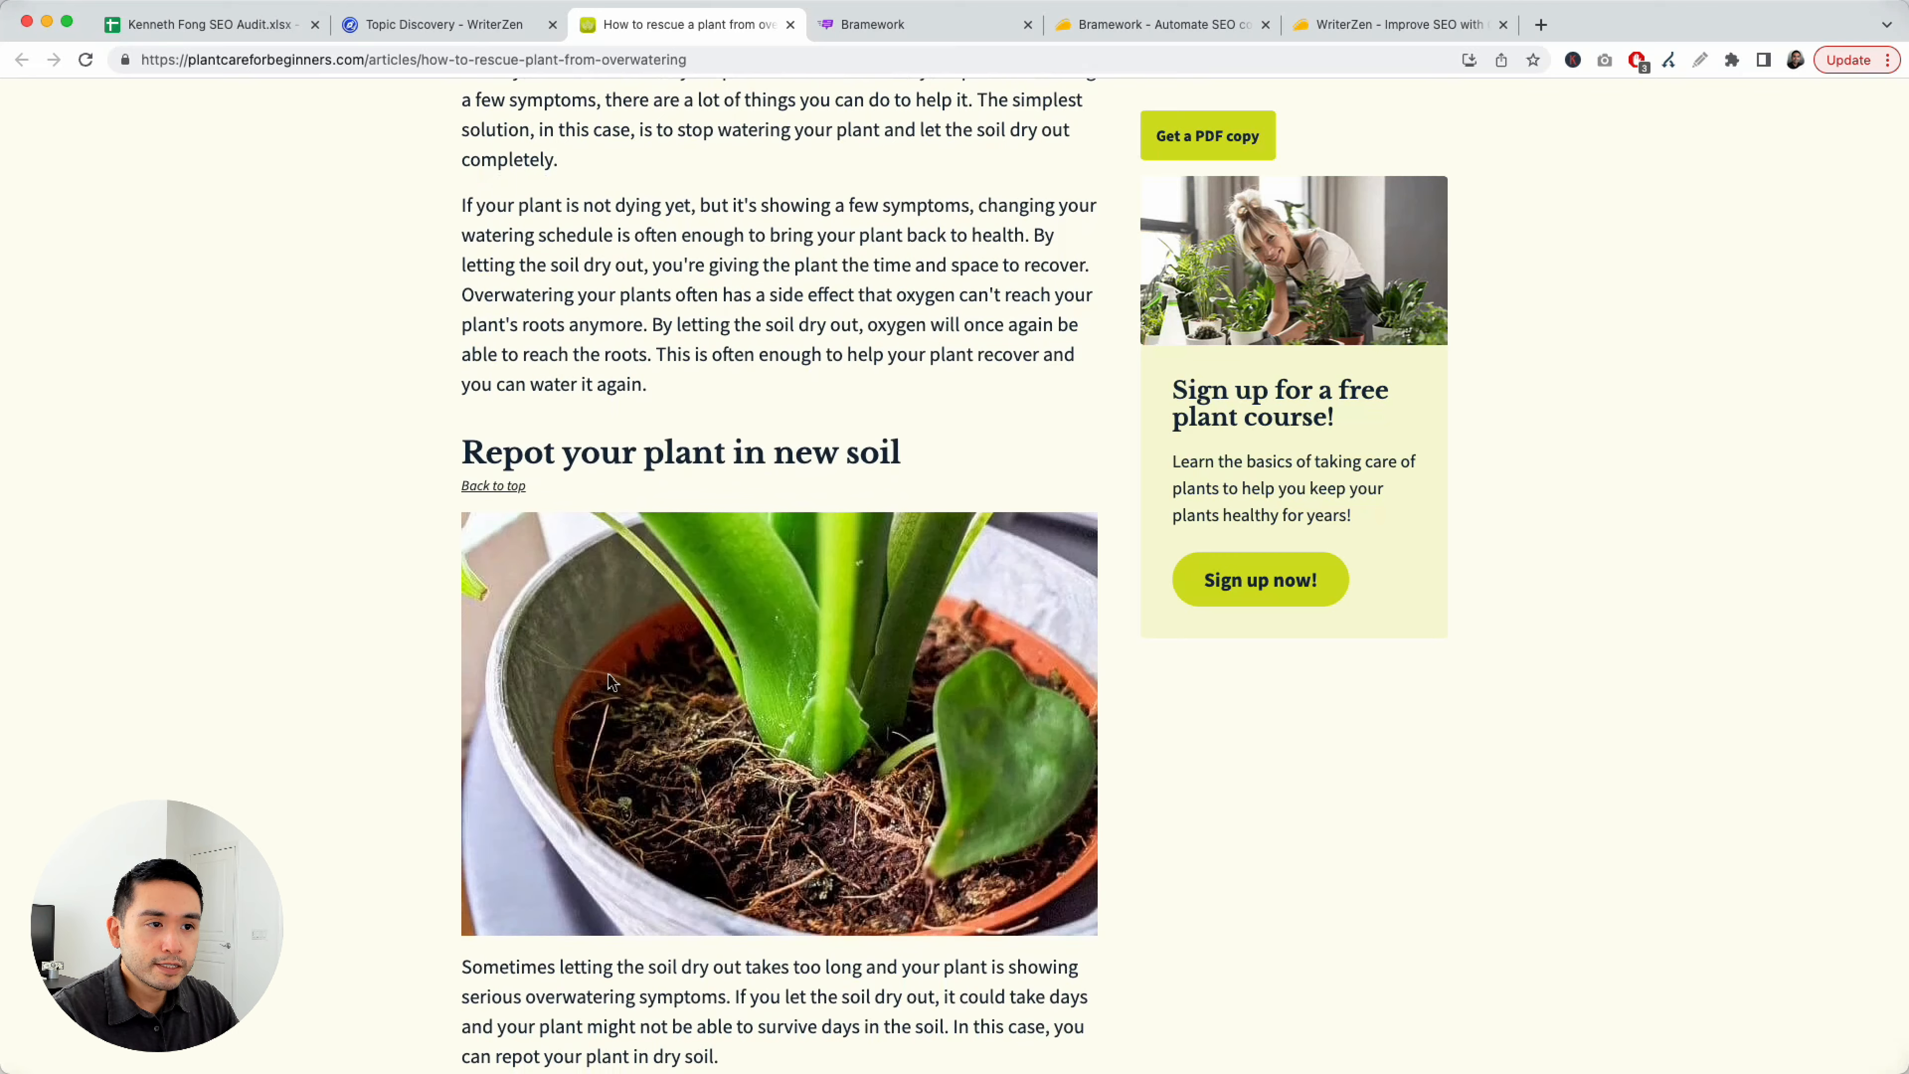
scroll(608, 673, down, 8)
scroll(611, 676, up, 4)
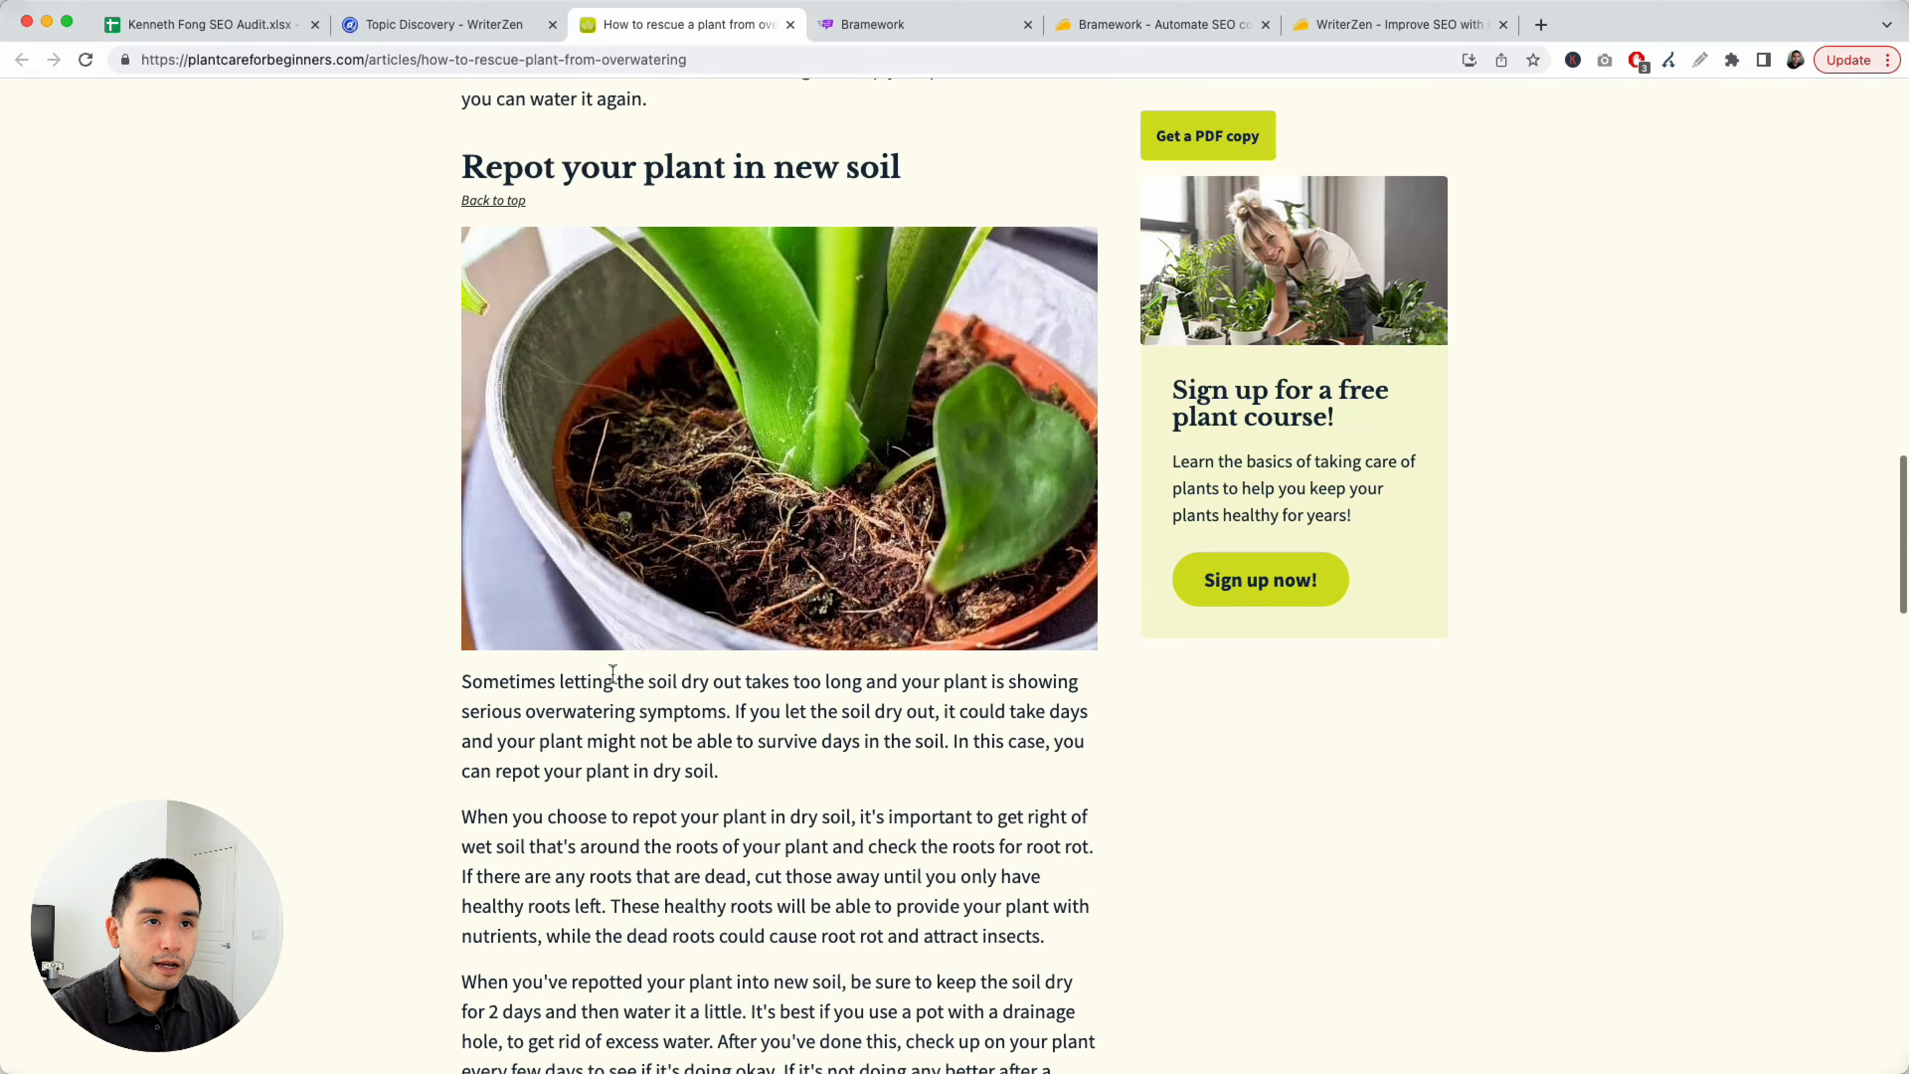
Return to the Topic Discovery results and copy the headline "How to rescue a plant from overwatering"
click(505, 27)
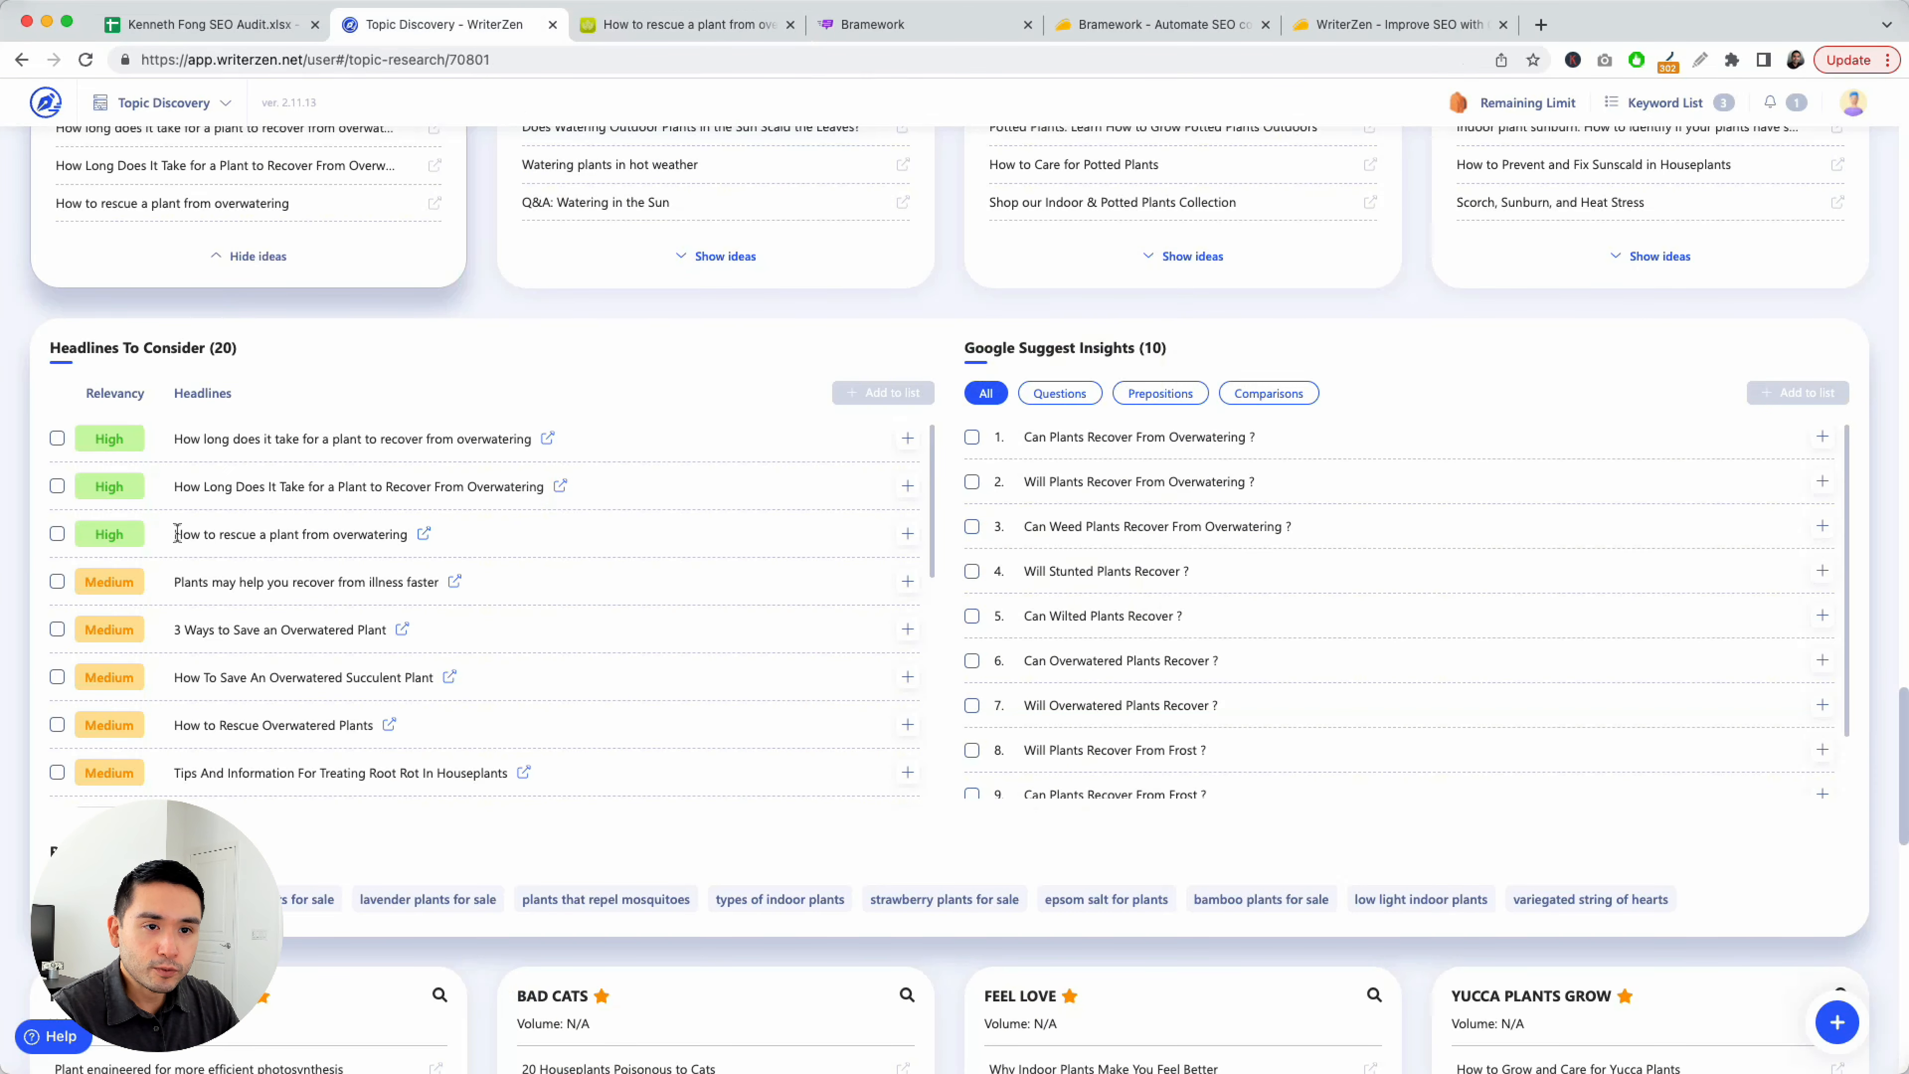
drag(175, 535, 407, 533)
key(super+c)
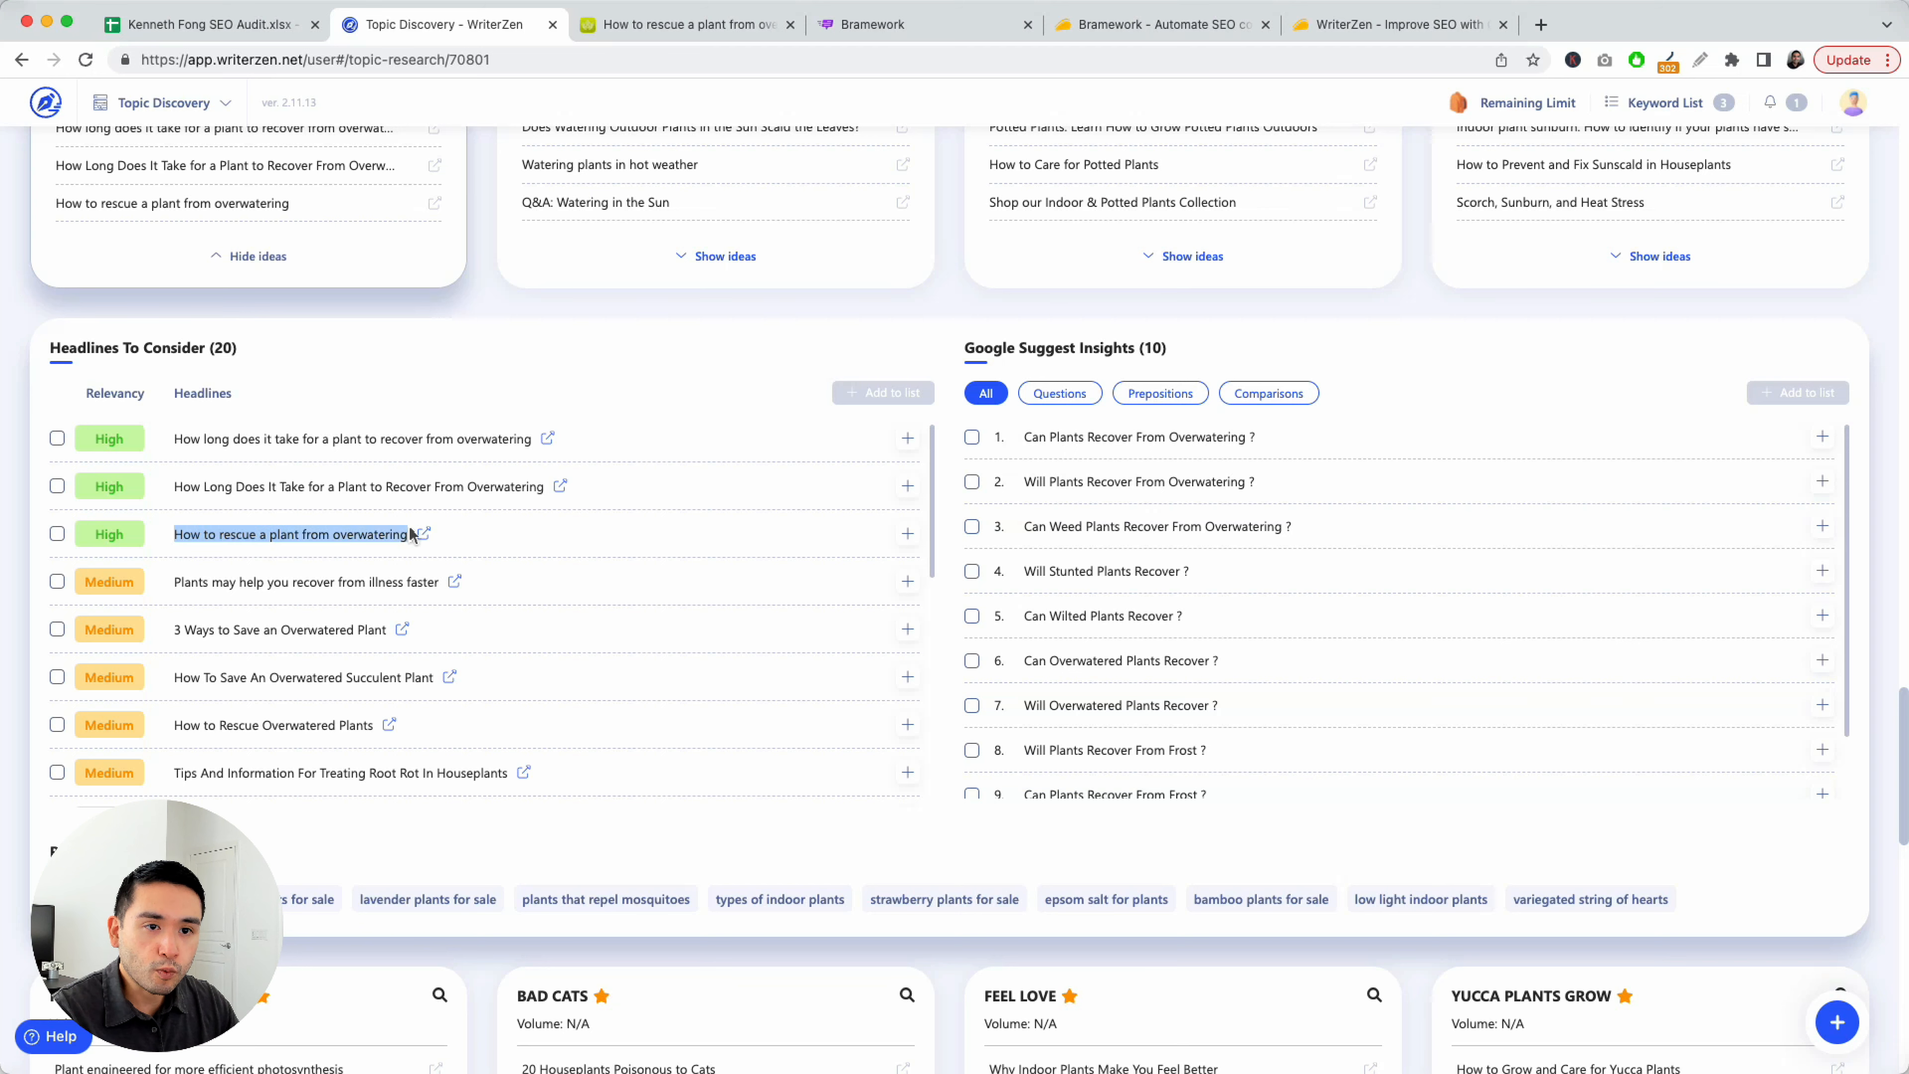
click(1049, 399)
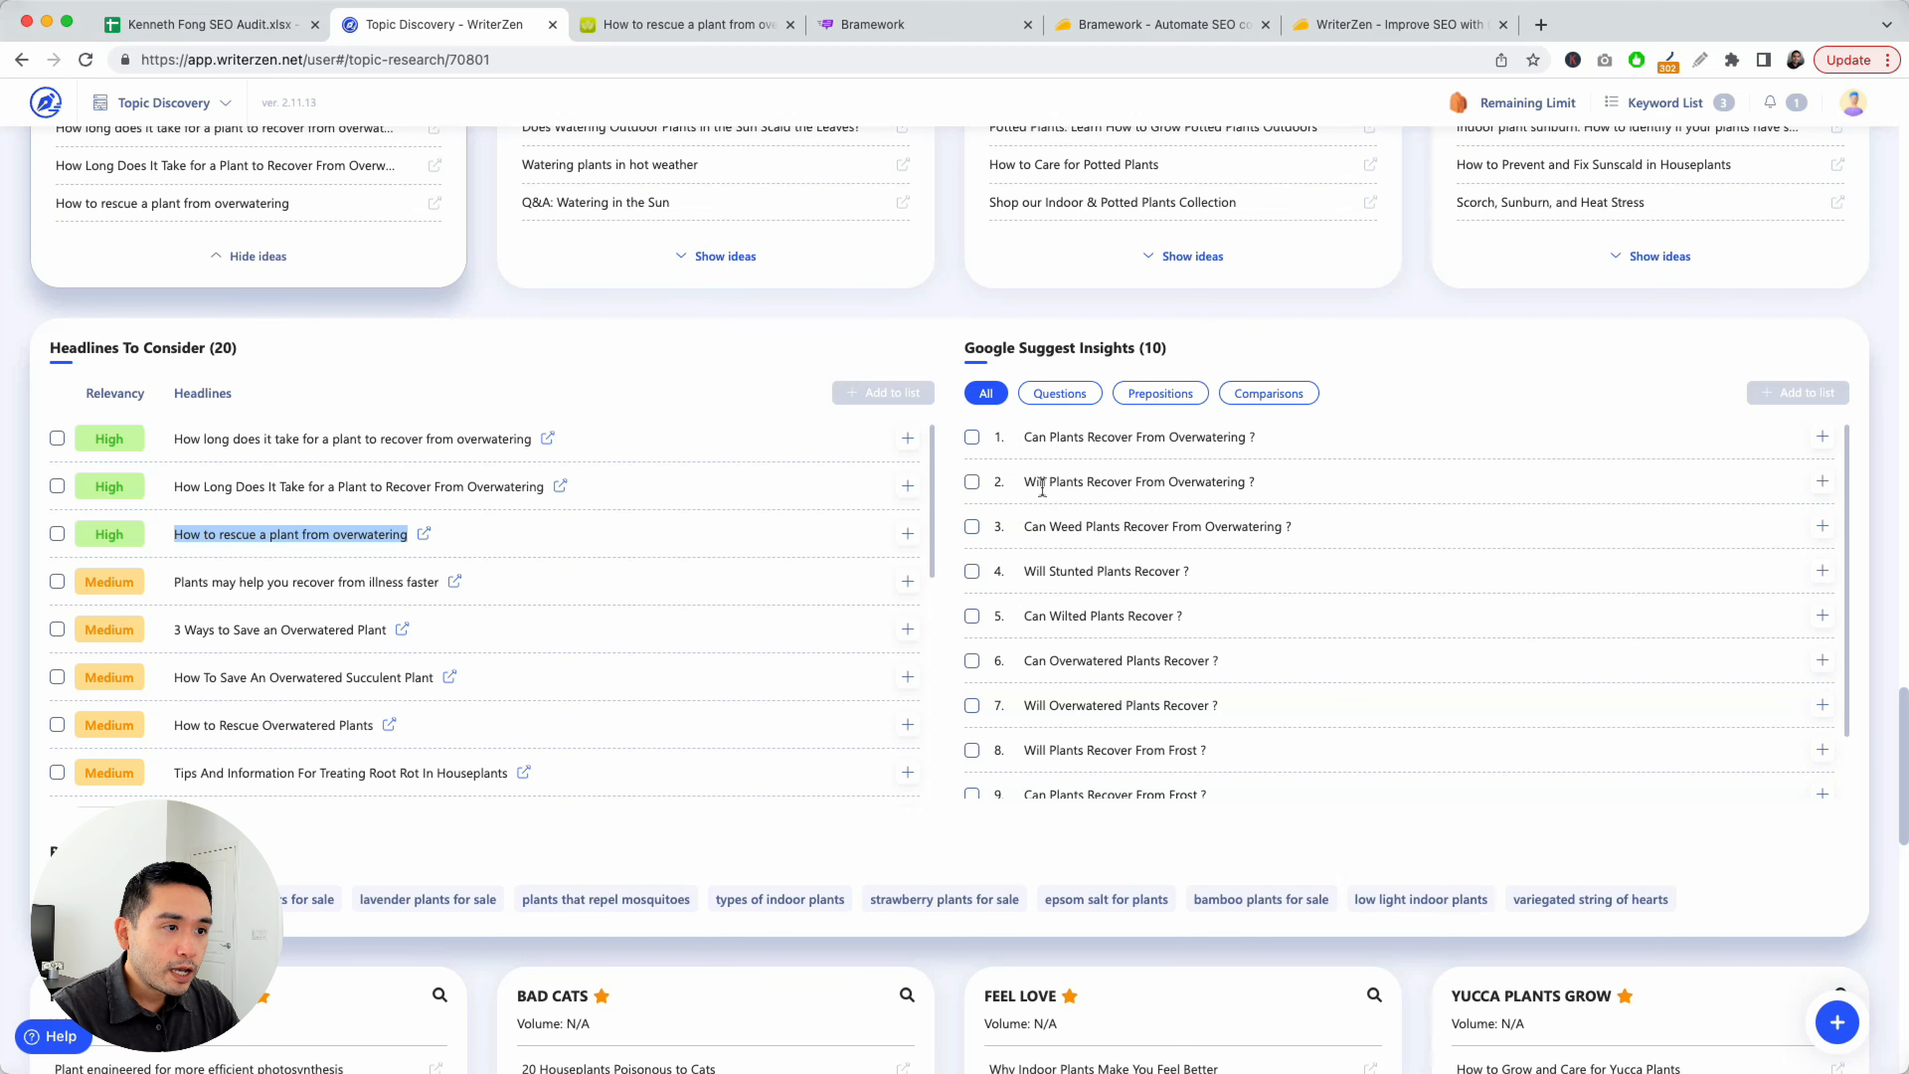
click(972, 482)
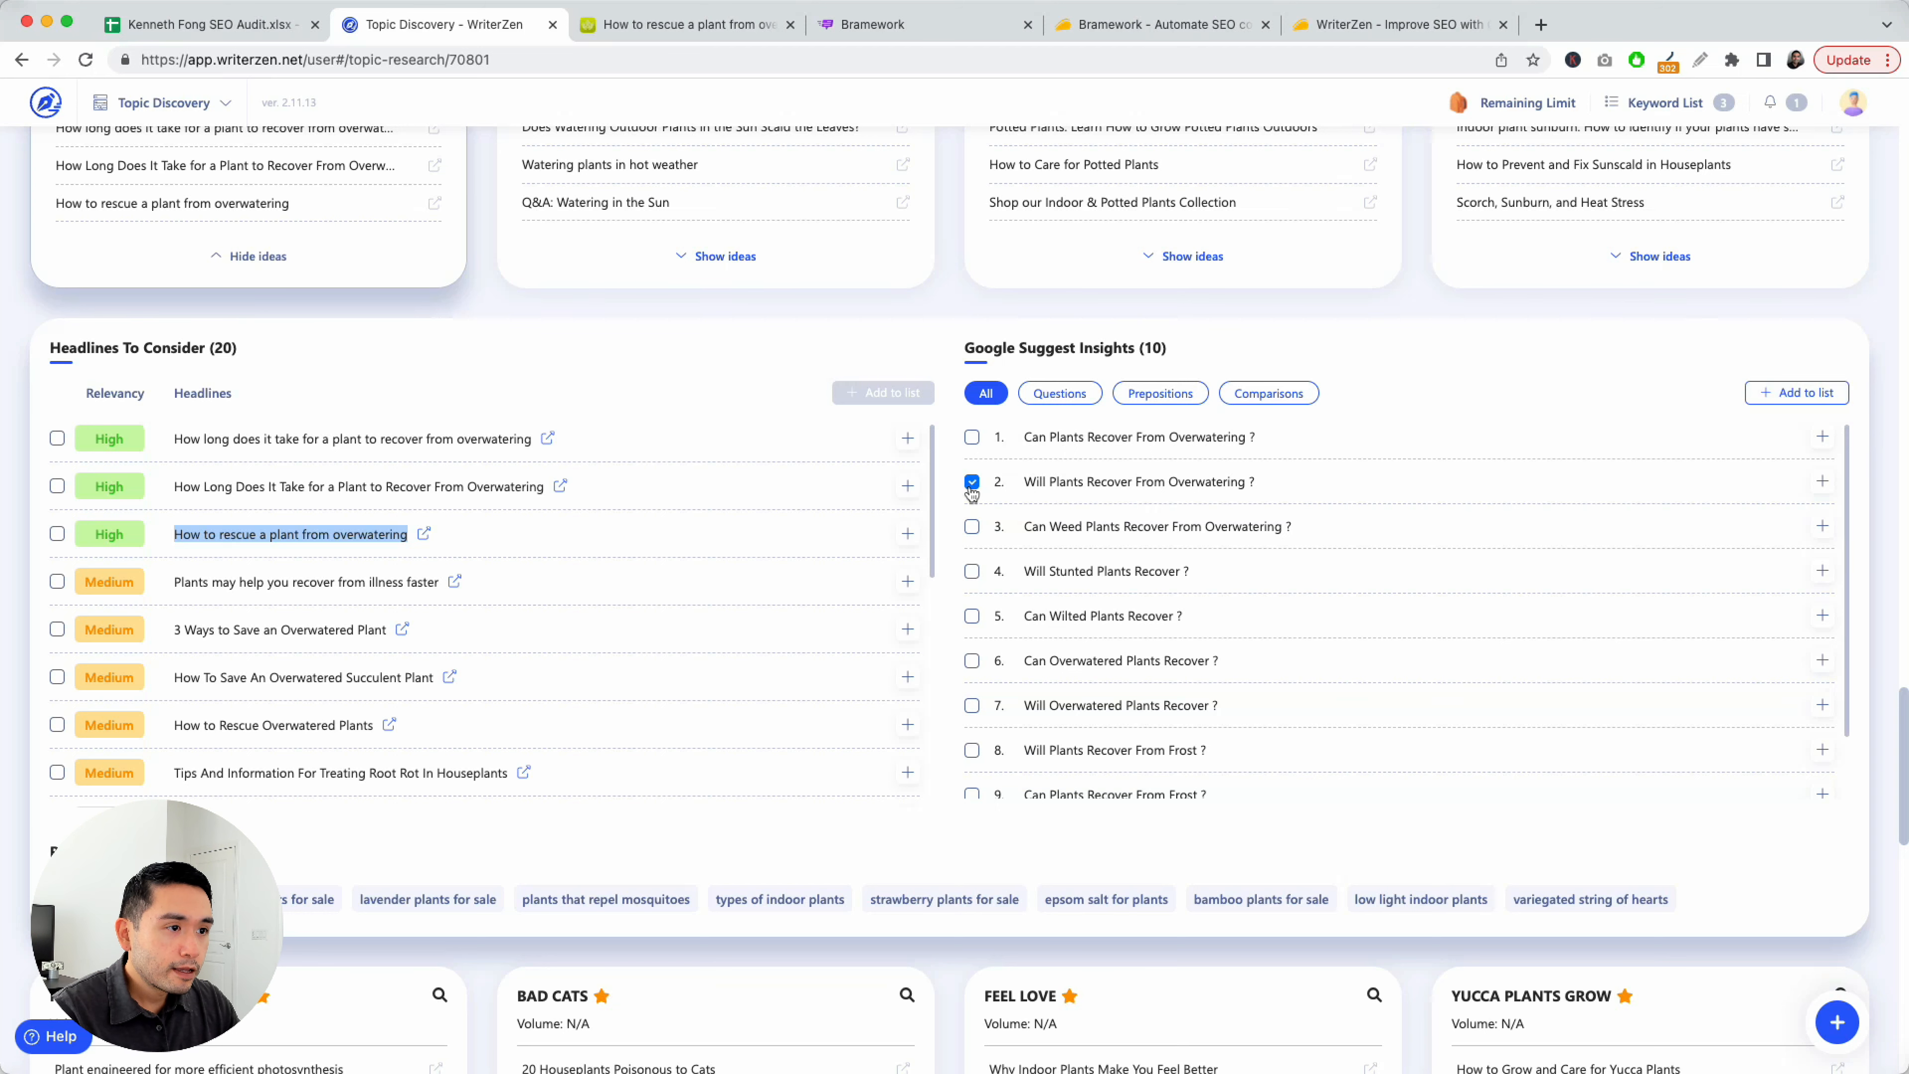
click(972, 484)
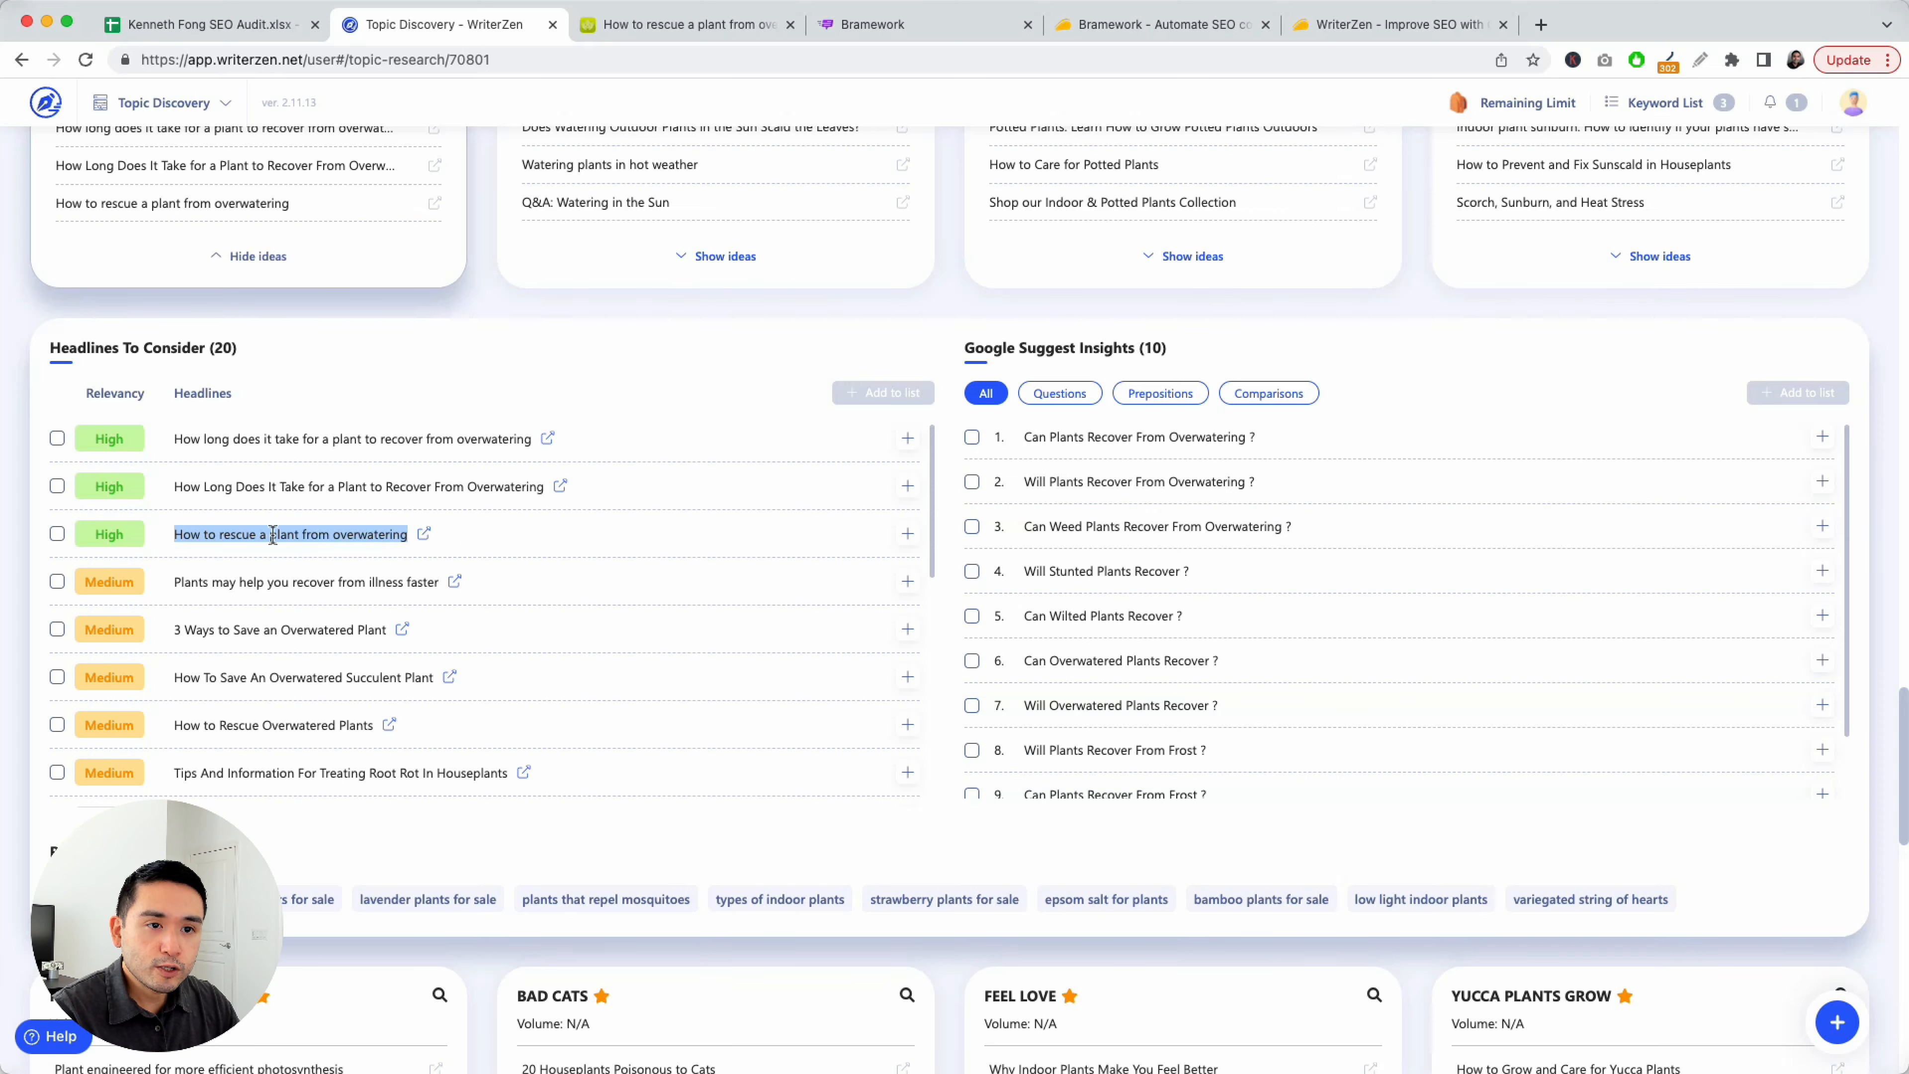
Switch to the Keyword Explorer and search for the copied headline "How to rescue a plant from overwatering"
scroll(273, 534, up, 20)
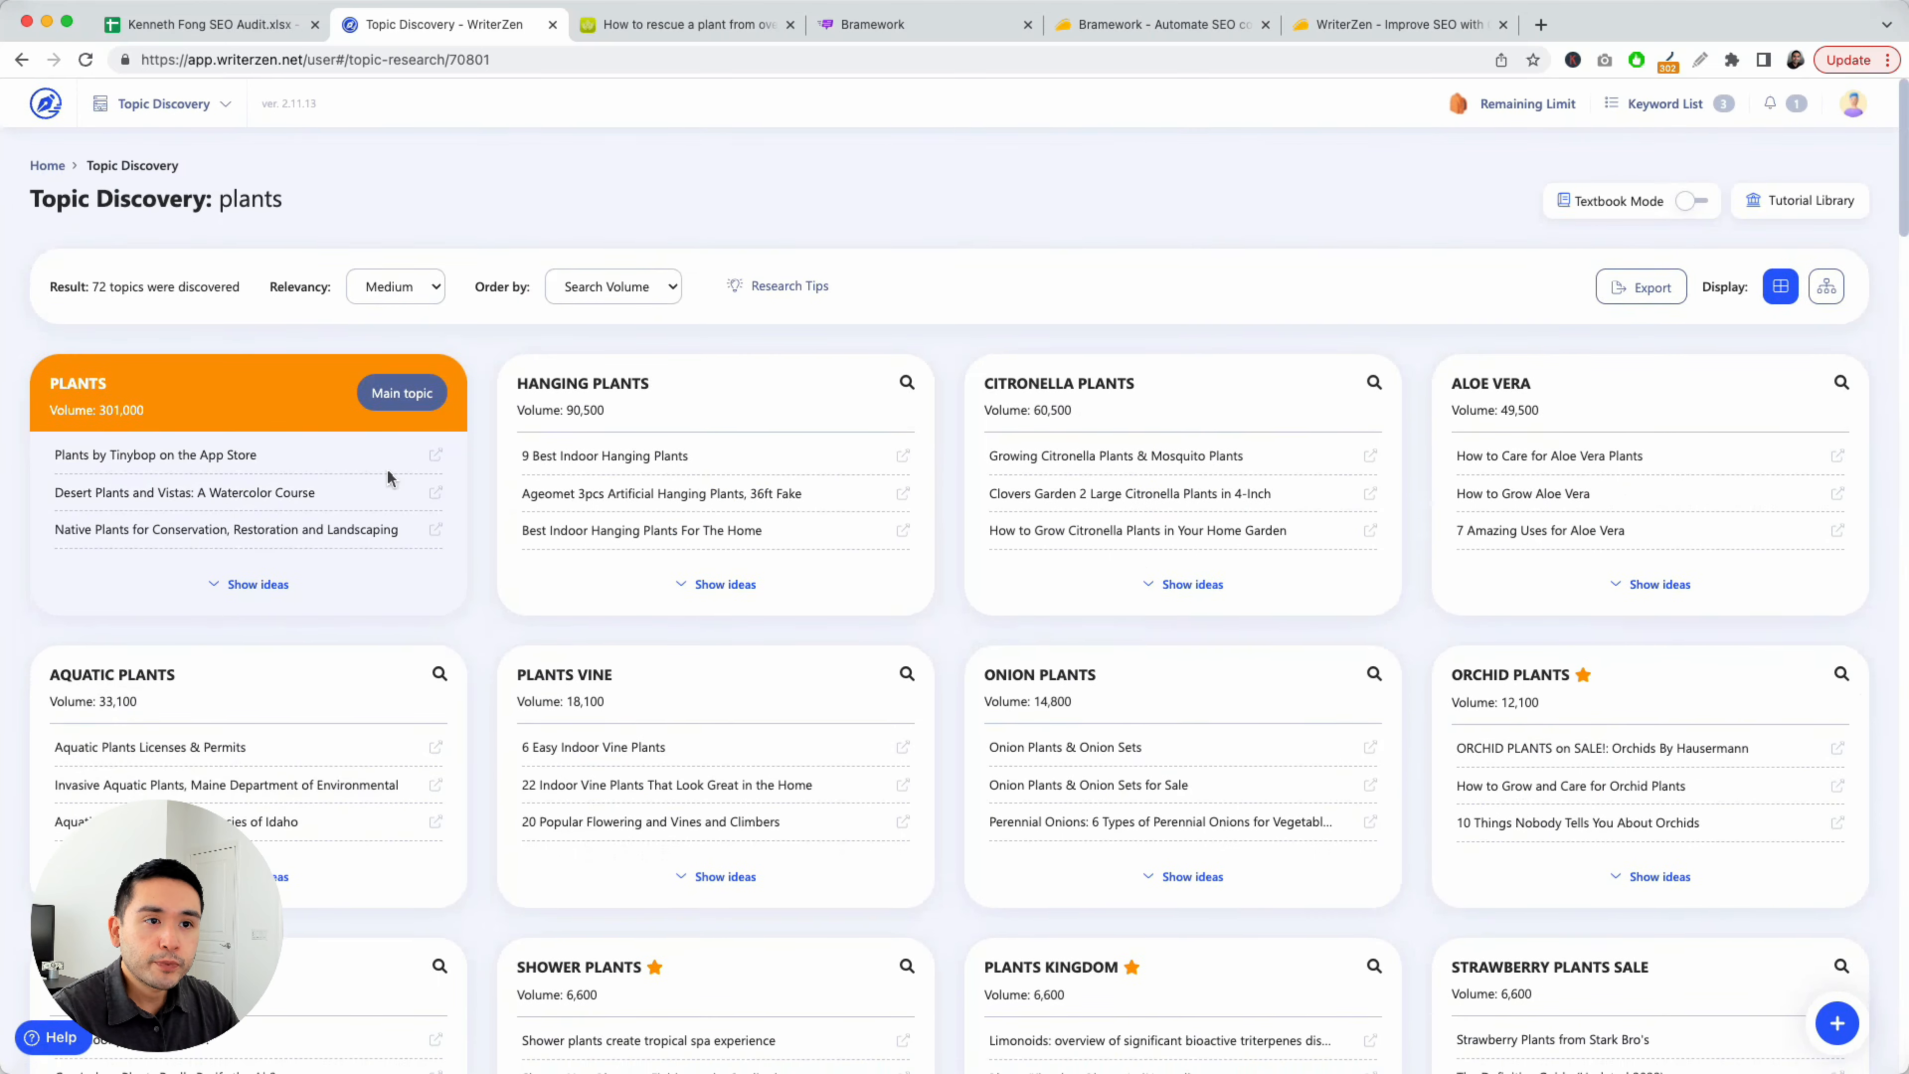
click(162, 103)
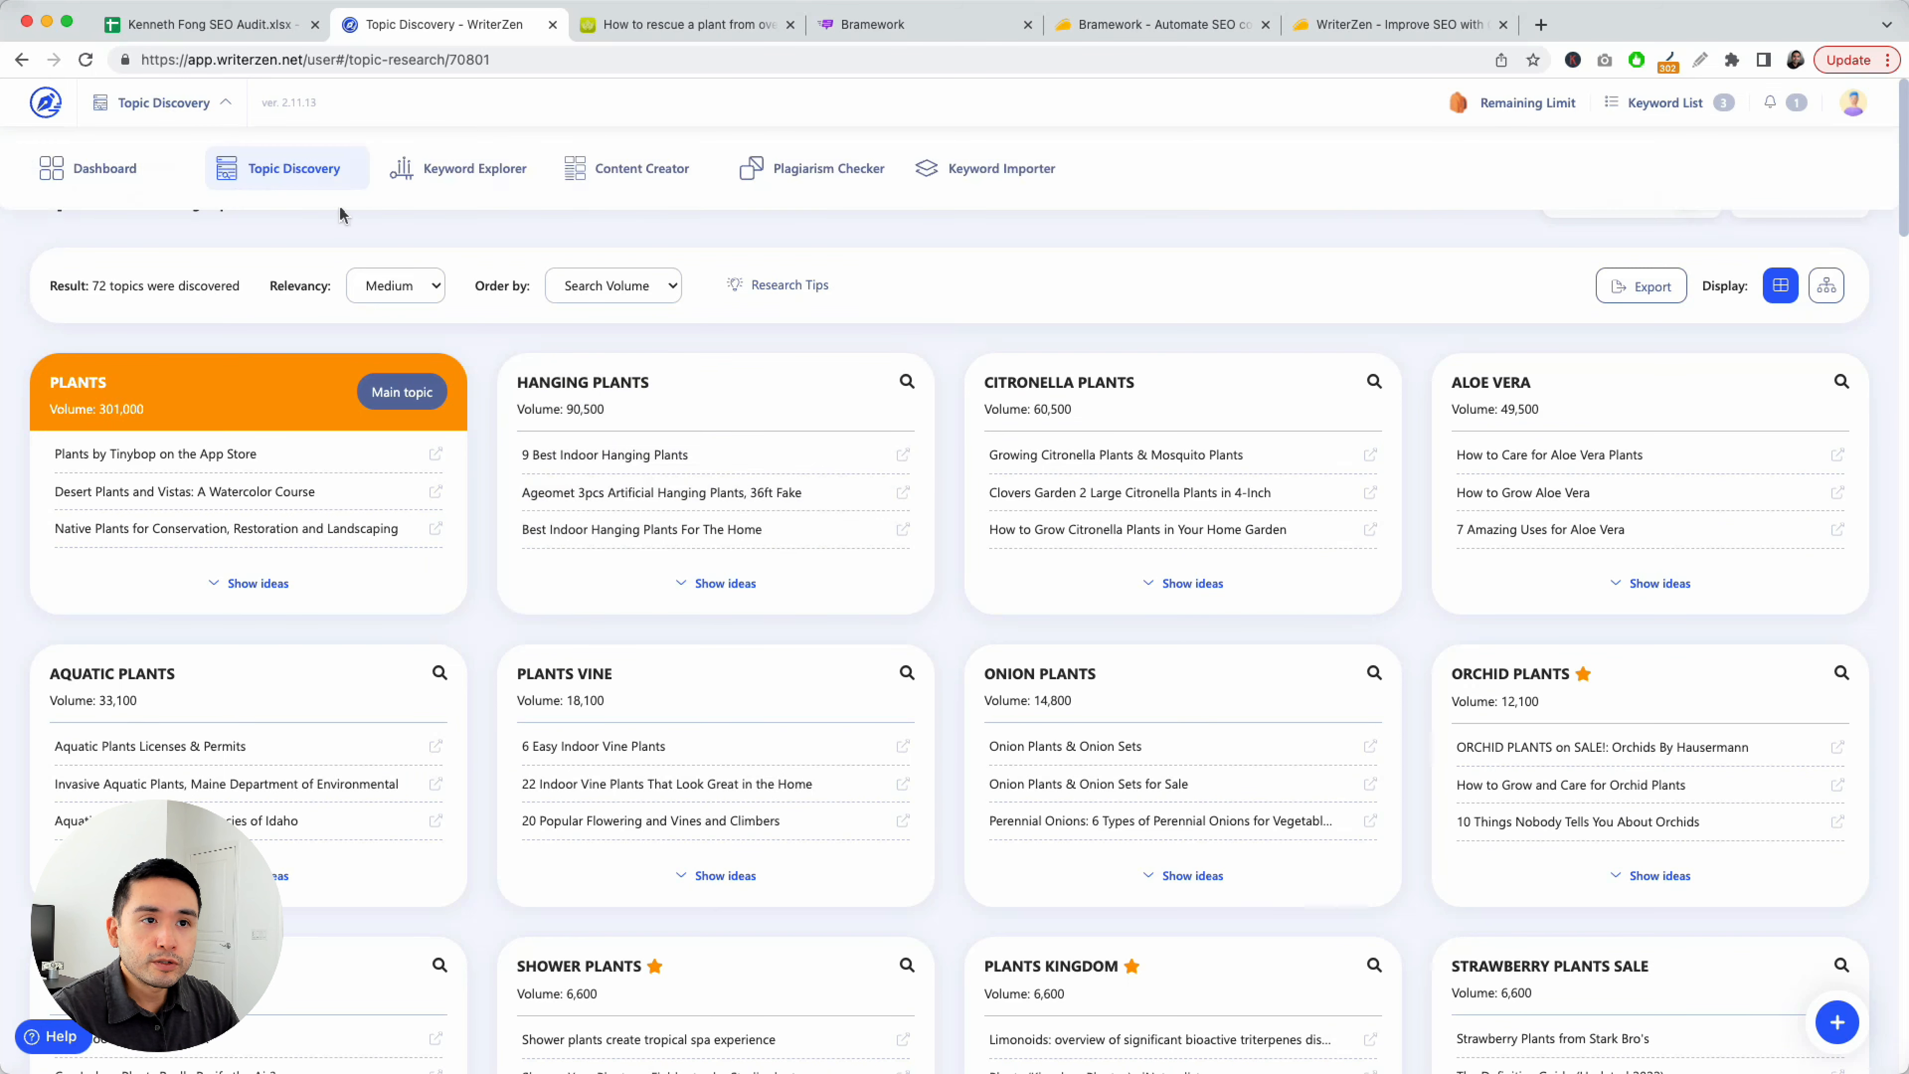
click(491, 170)
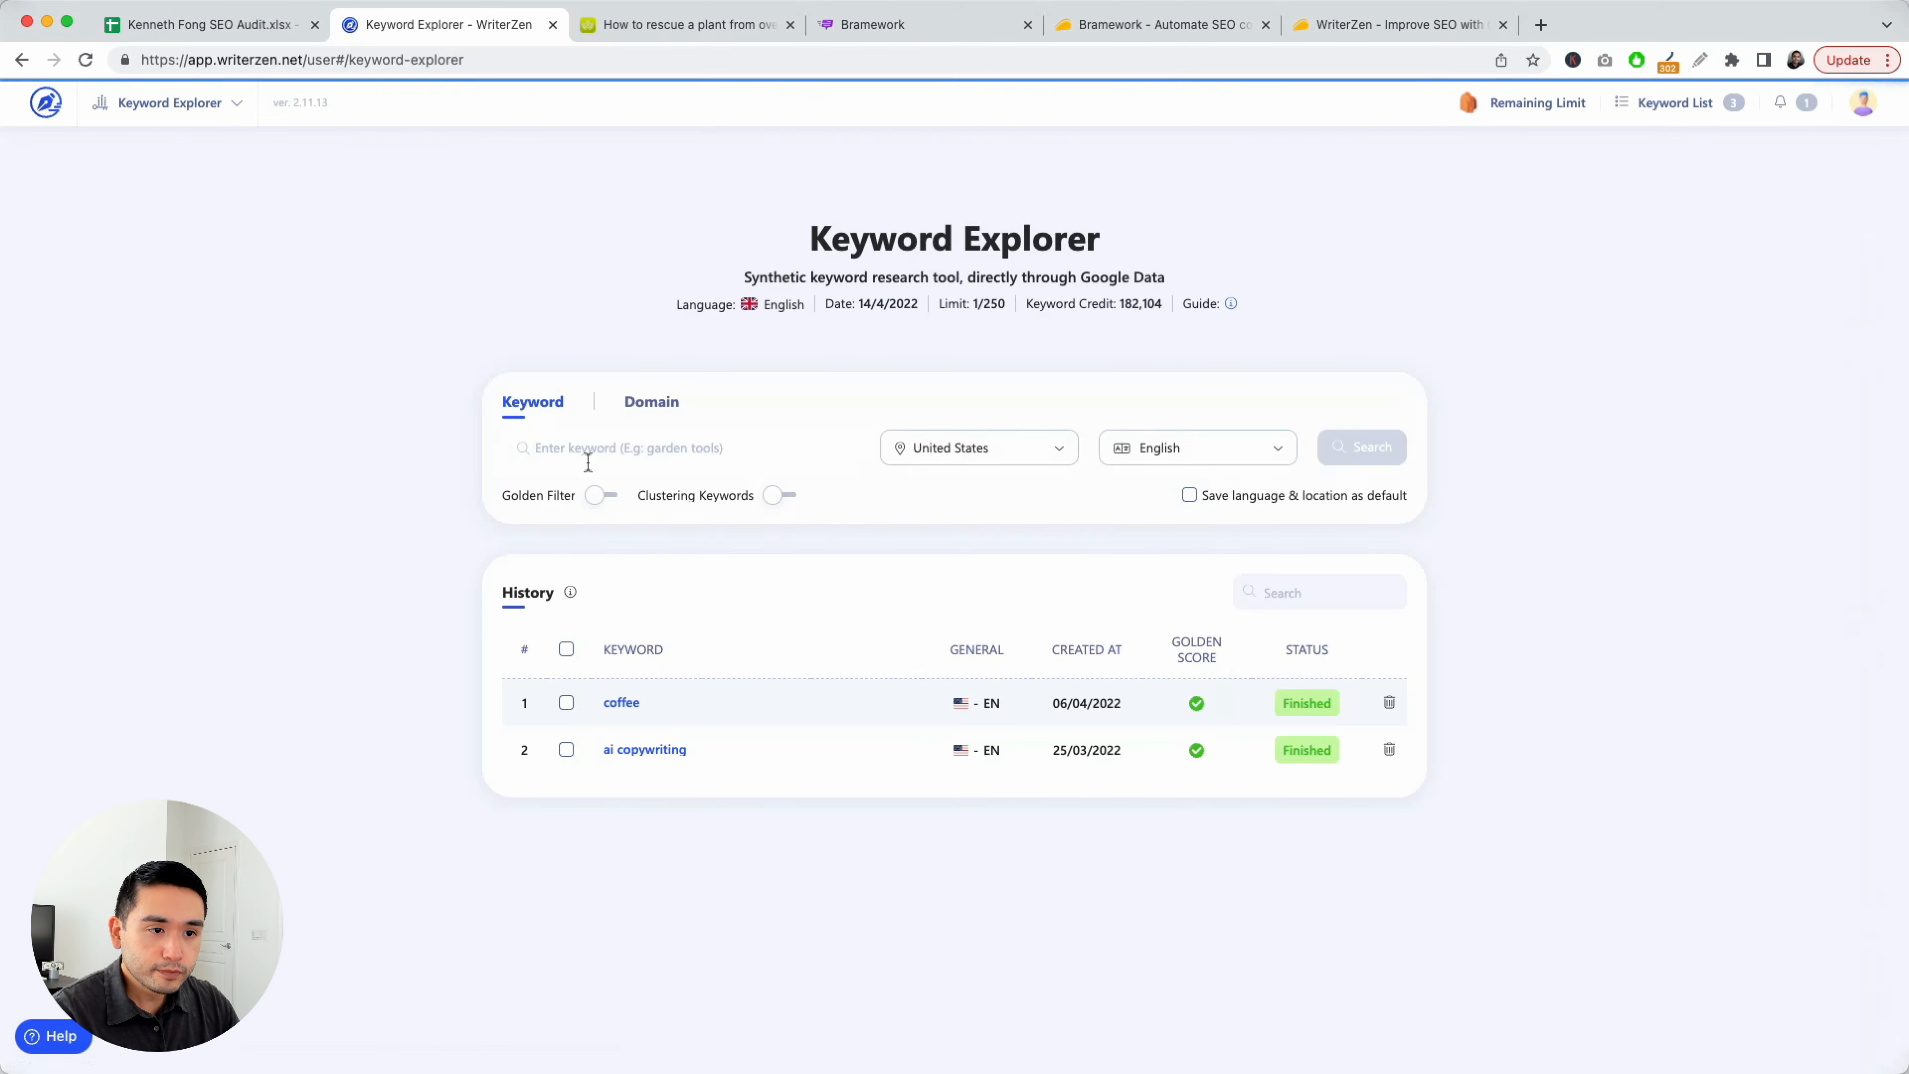
key(super+v)
key(Return)
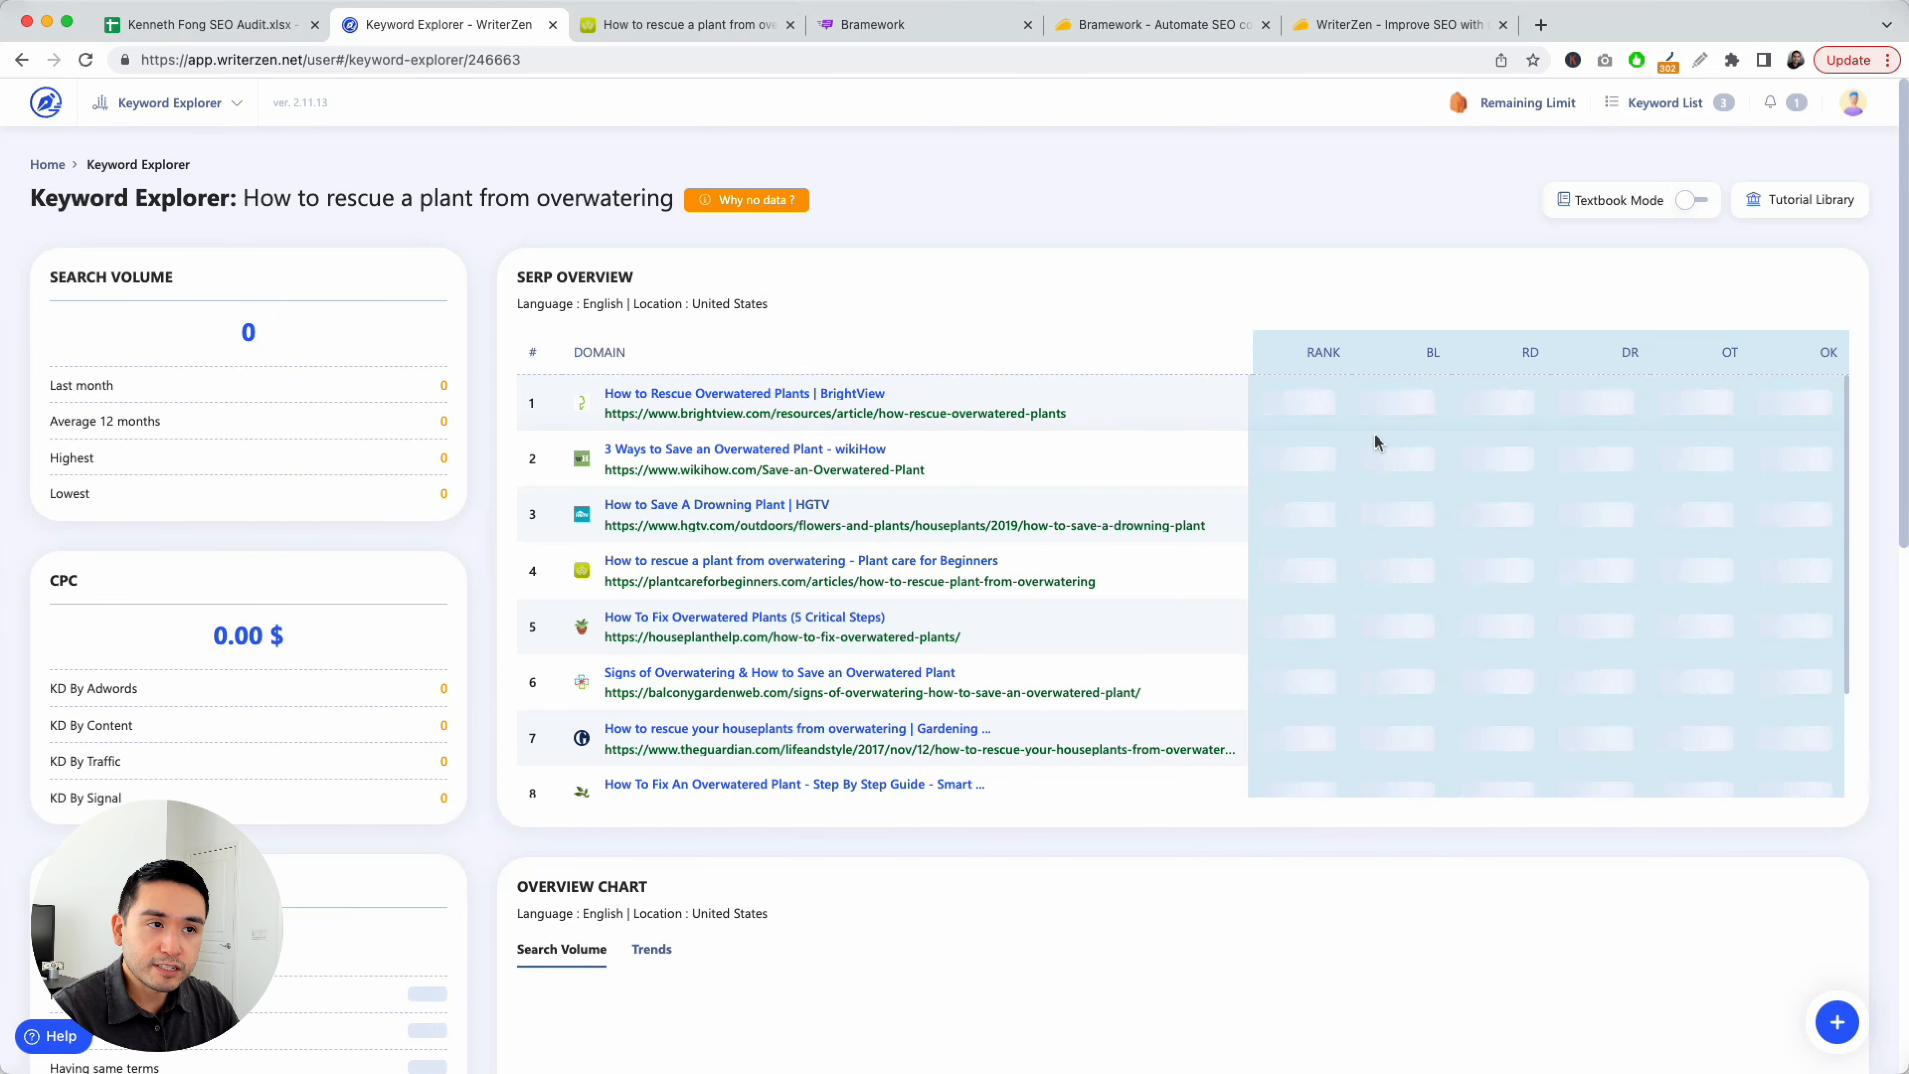
Sort the related keywords in the Keyword Data table by search volume, highest first
scroll(512, 471, down, 15)
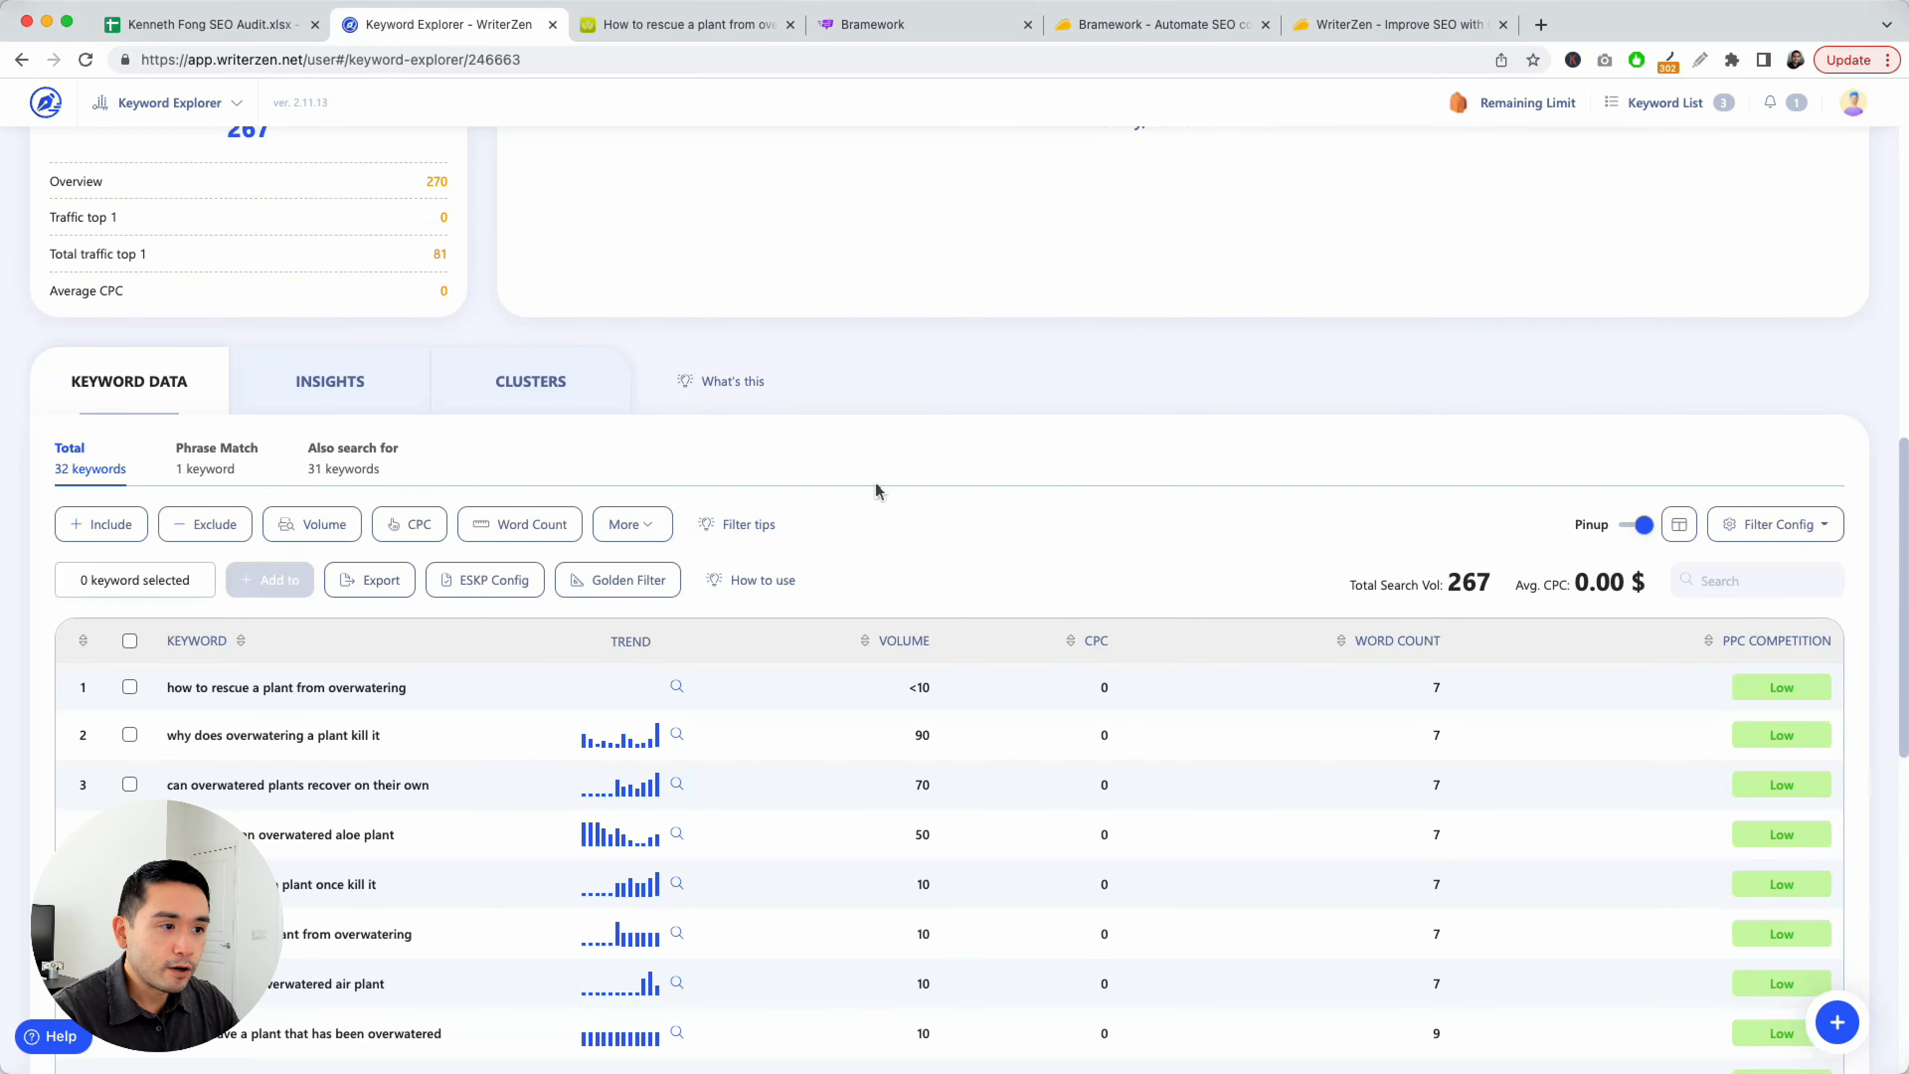
scroll(873, 490, down, 2)
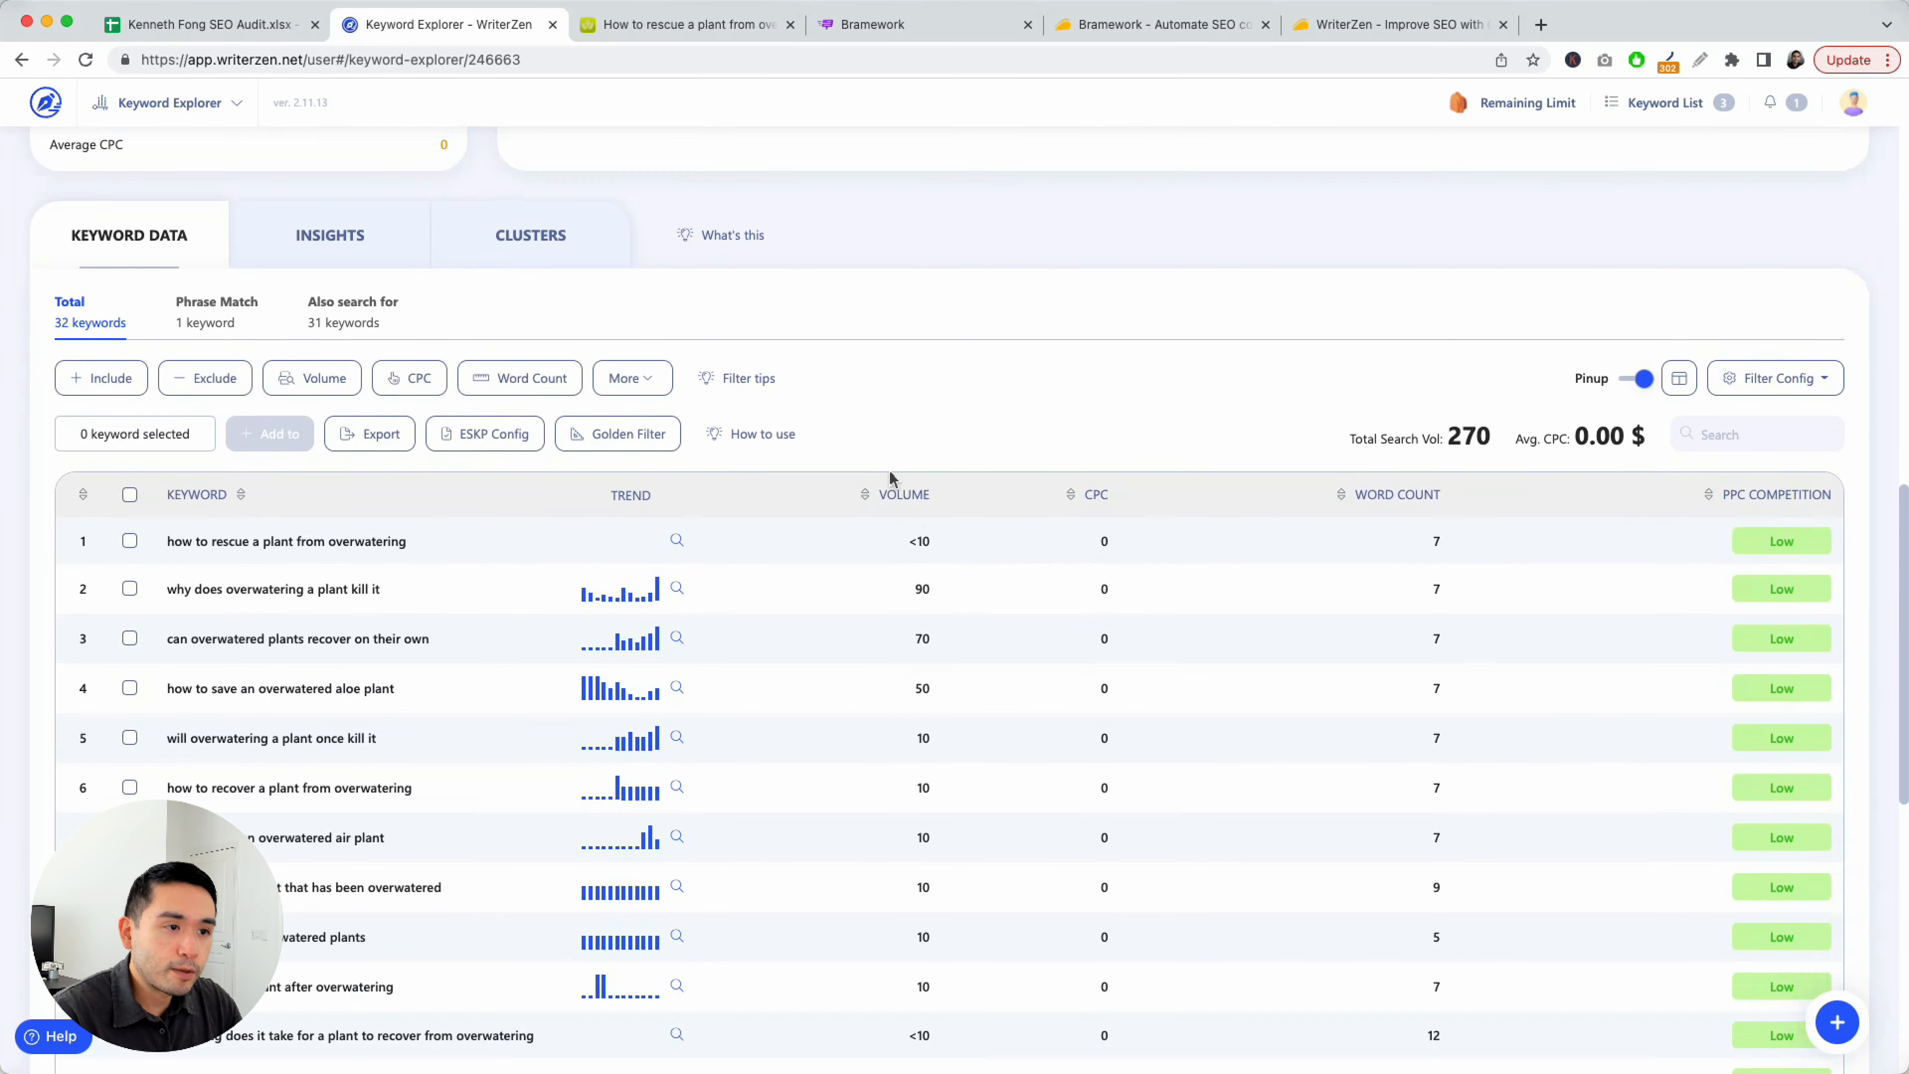
click(866, 498)
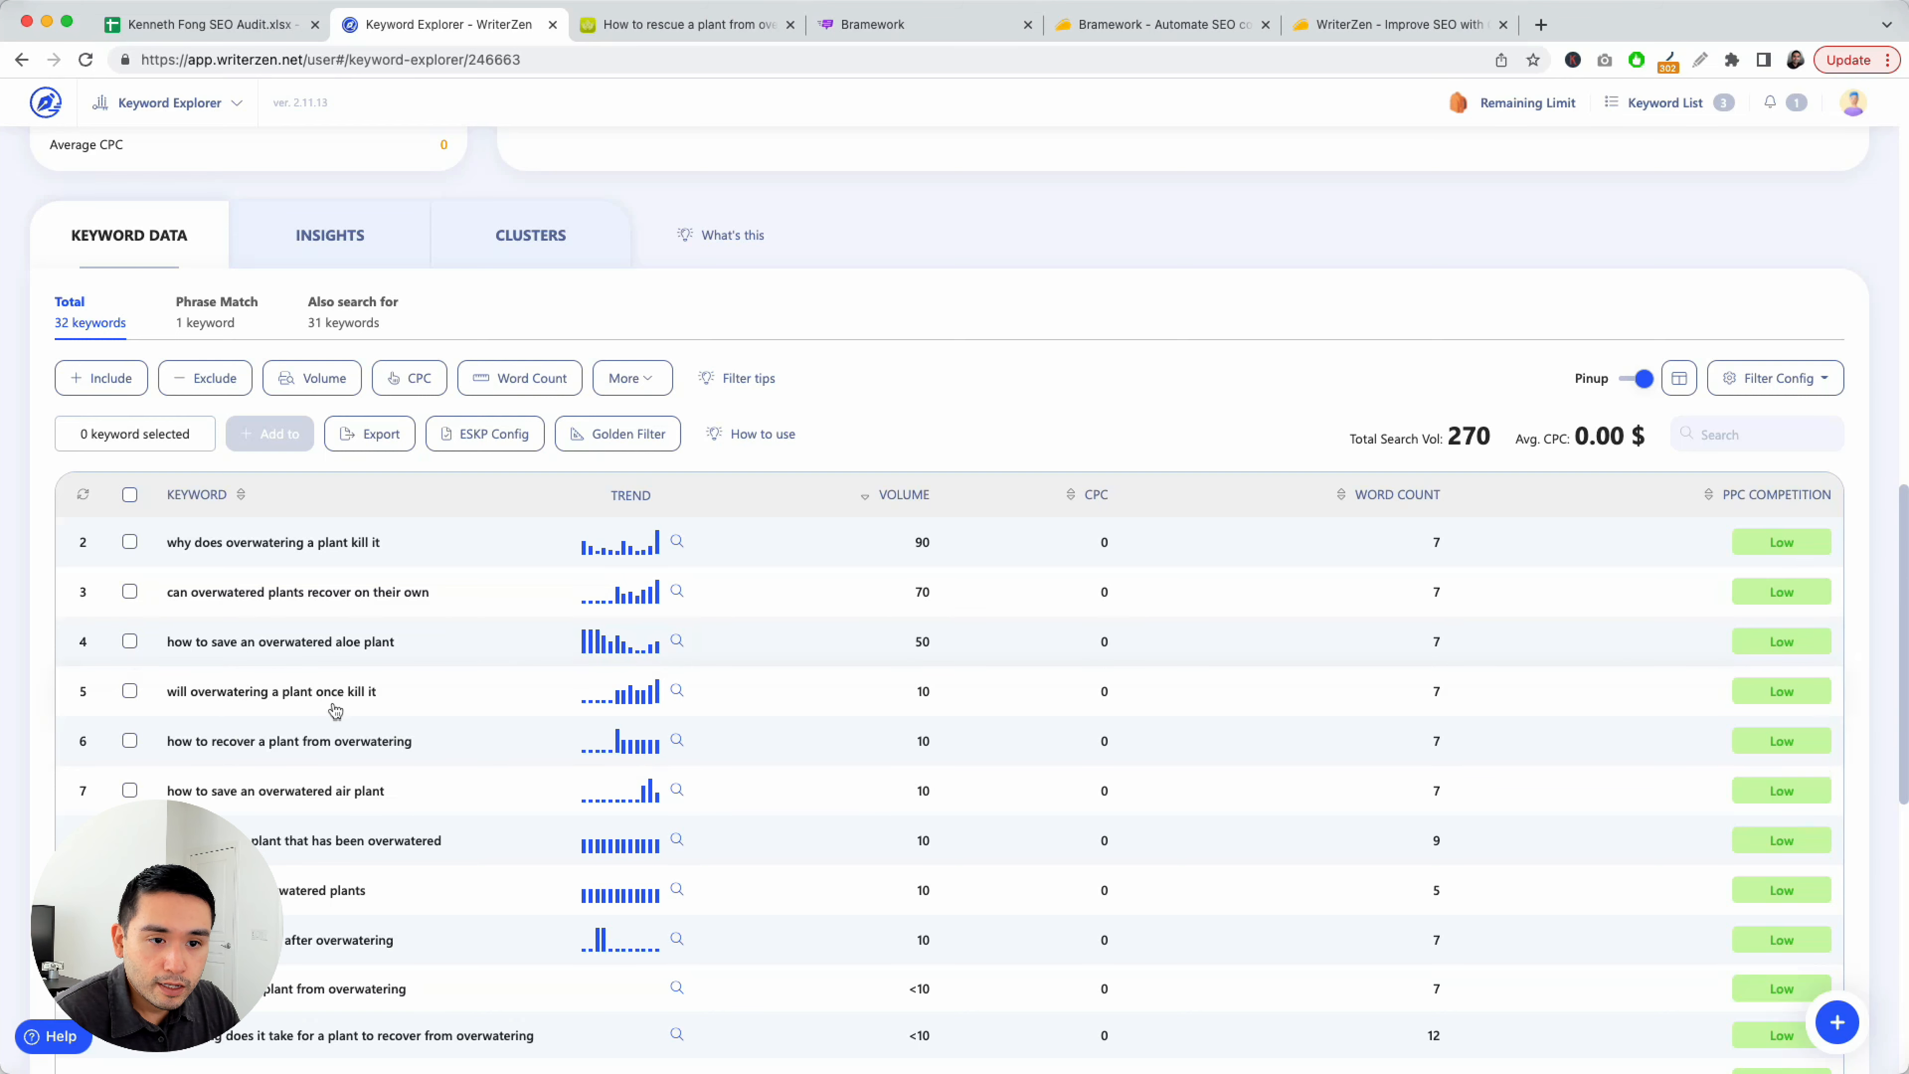
Copy the keyword "how to recover a plant from overwatering" from the keyword table
scroll(335, 712, down, 1)
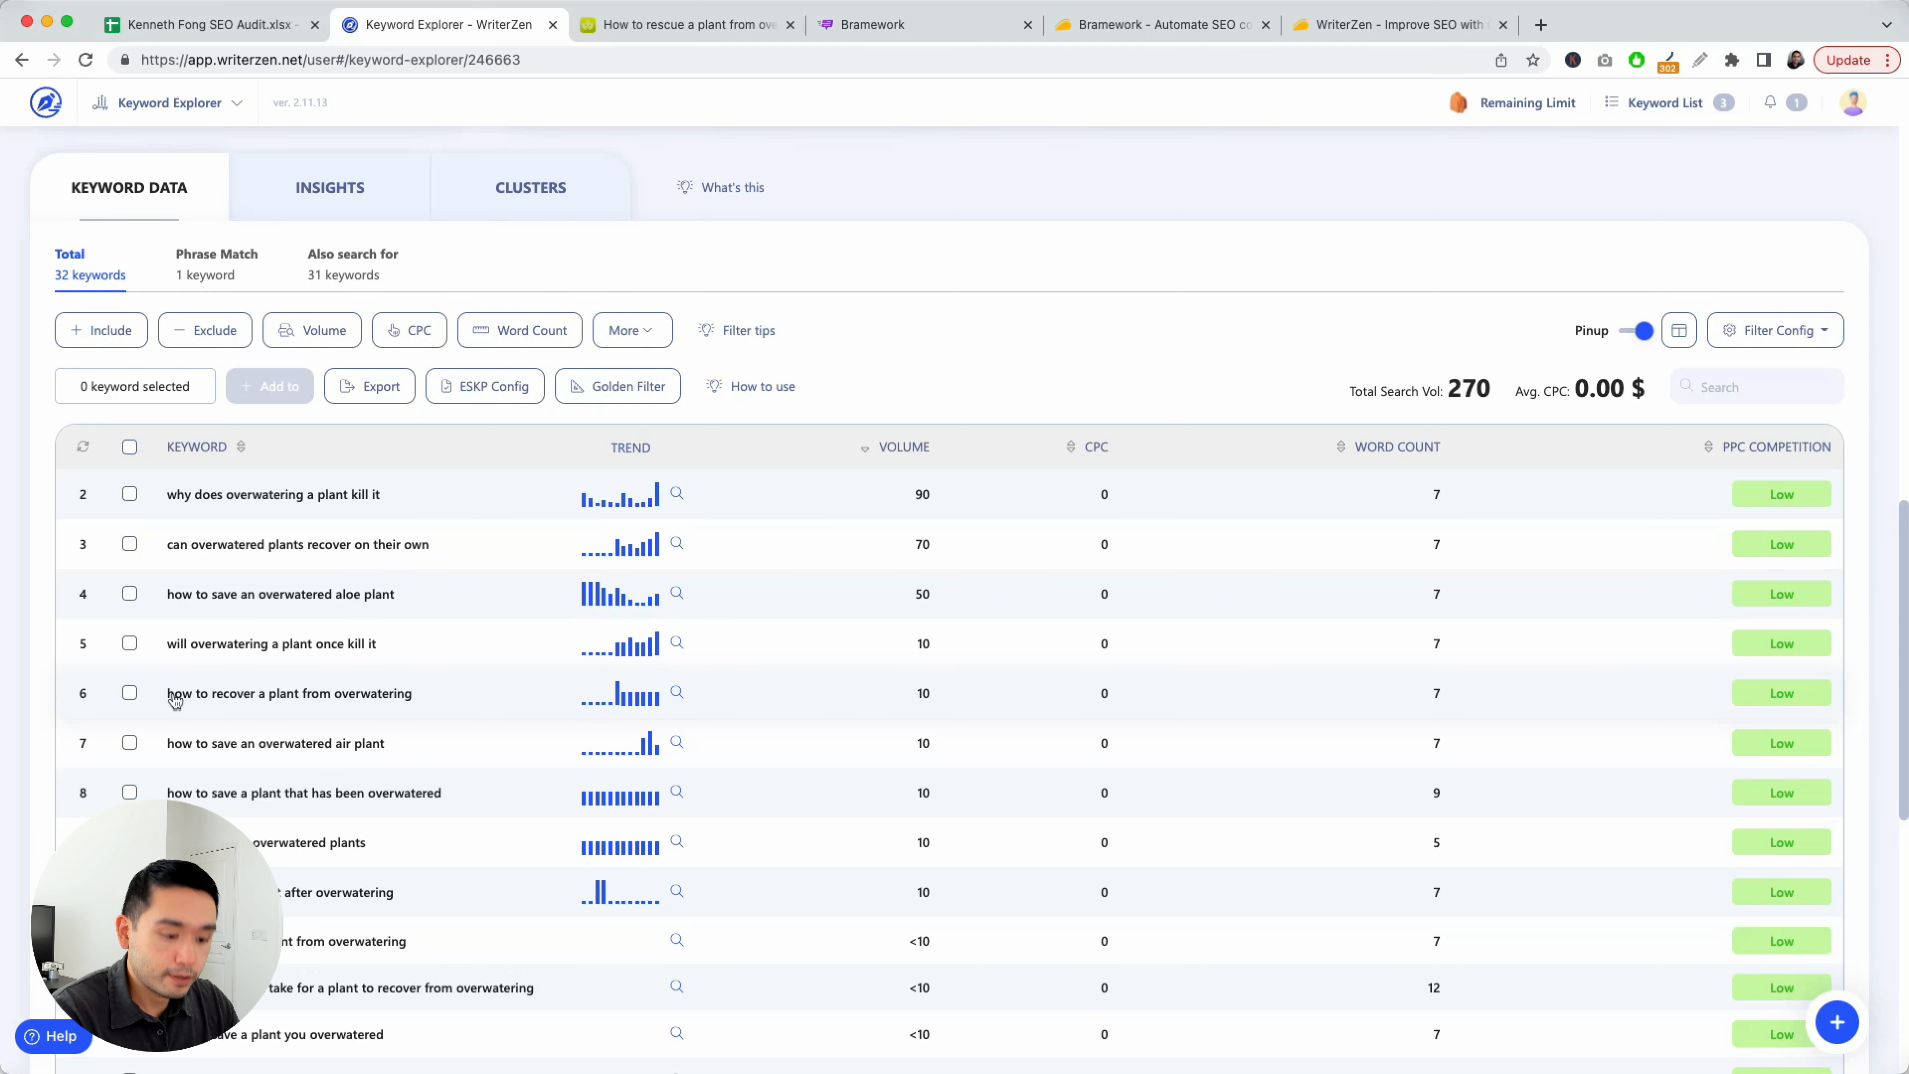
mouse_move(175, 698)
mouse_down()
mouse_move(363, 699)
mouse_move(167, 700)
mouse_up()
key(cmd+c)
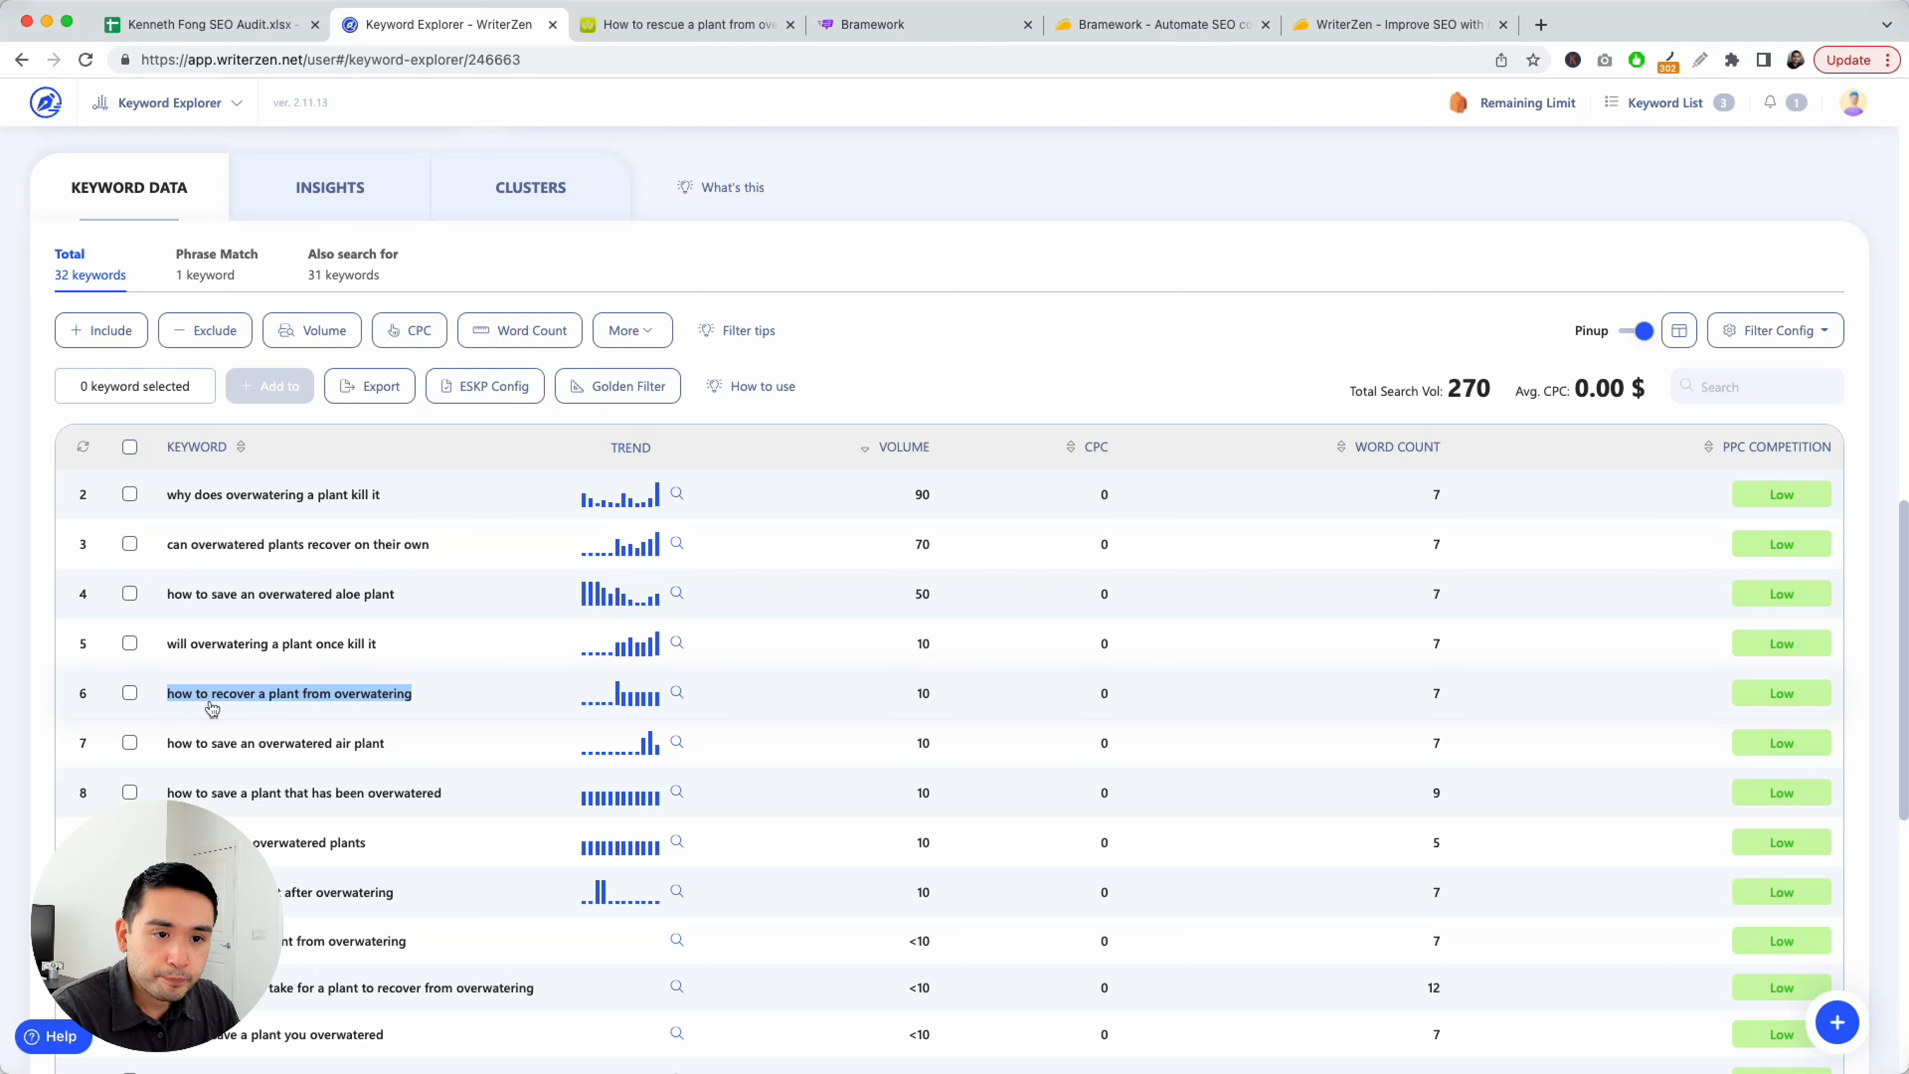
Select the first five keywords, from "why does overwatering a plant kill it" to "how to recover a plant from overwatering", and add them to a keyword list
click(129, 692)
click(129, 642)
click(129, 593)
click(129, 544)
click(129, 494)
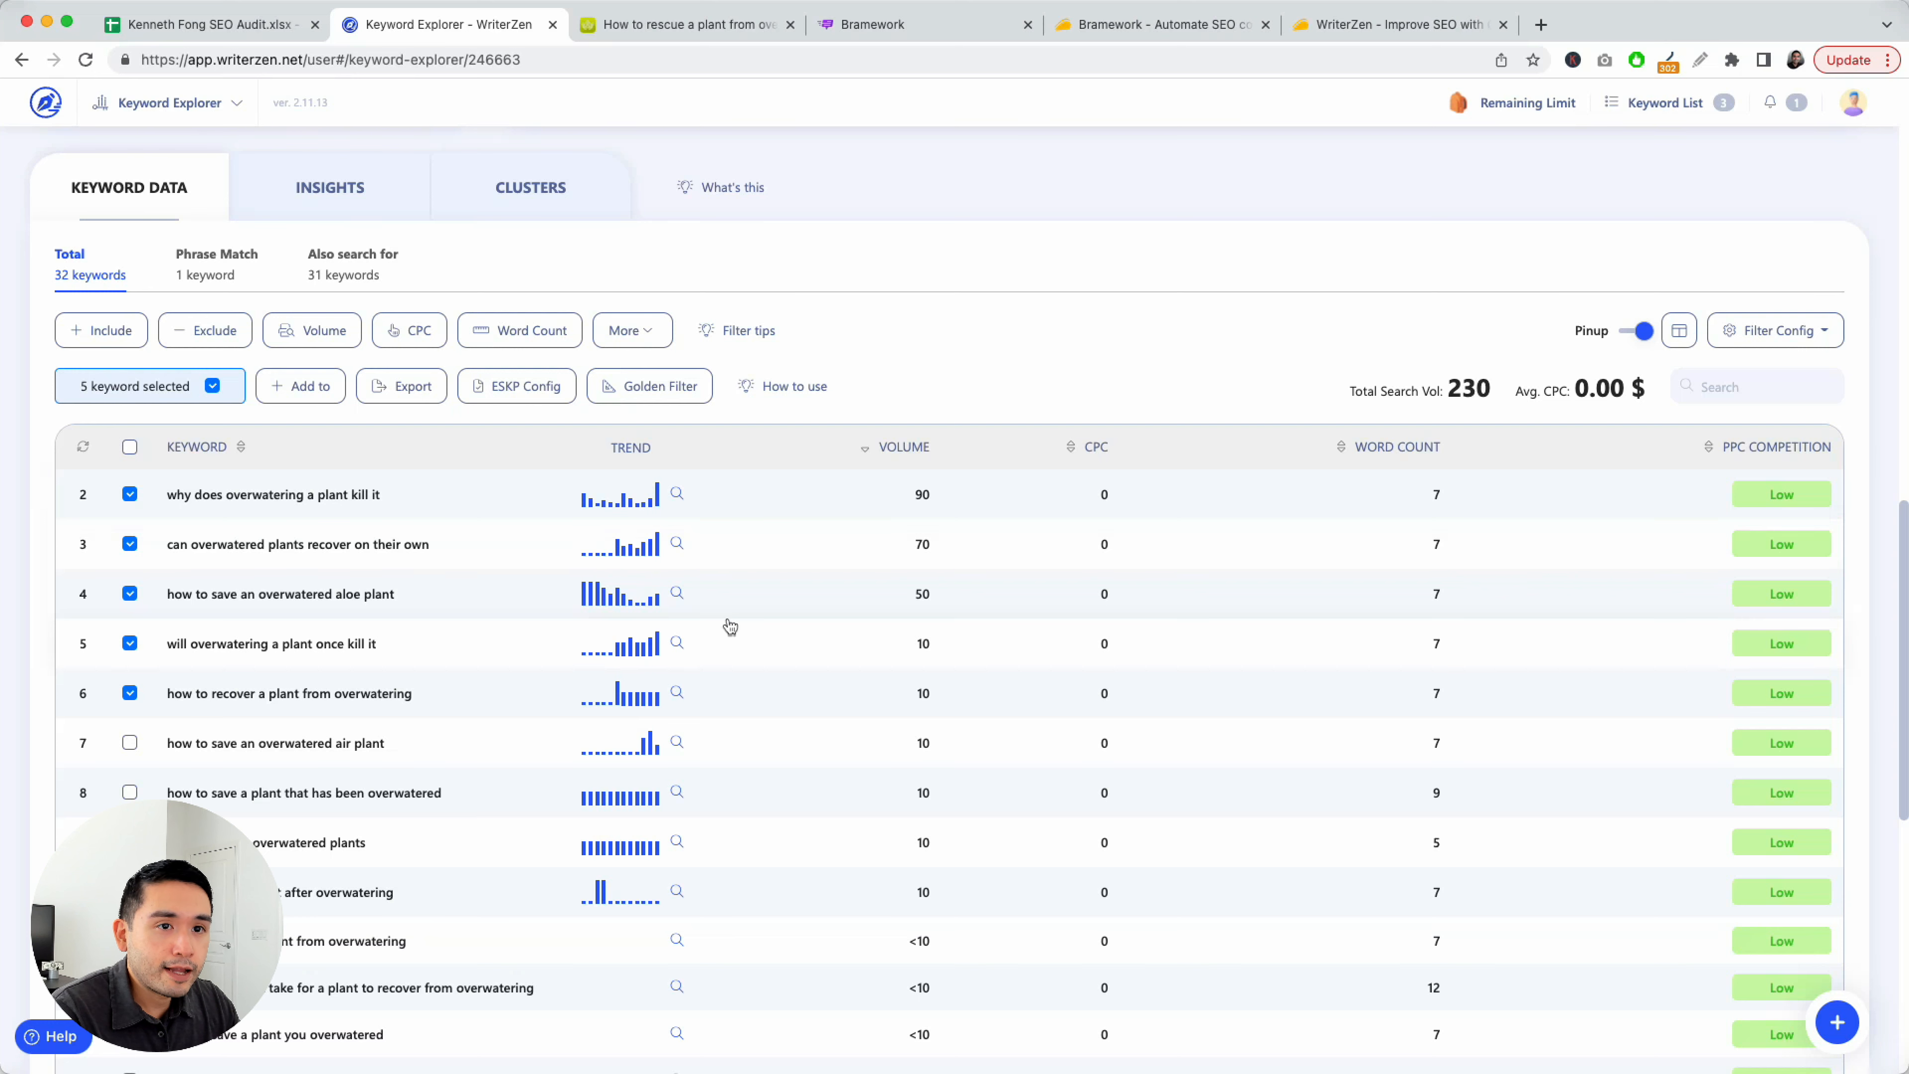
click(307, 387)
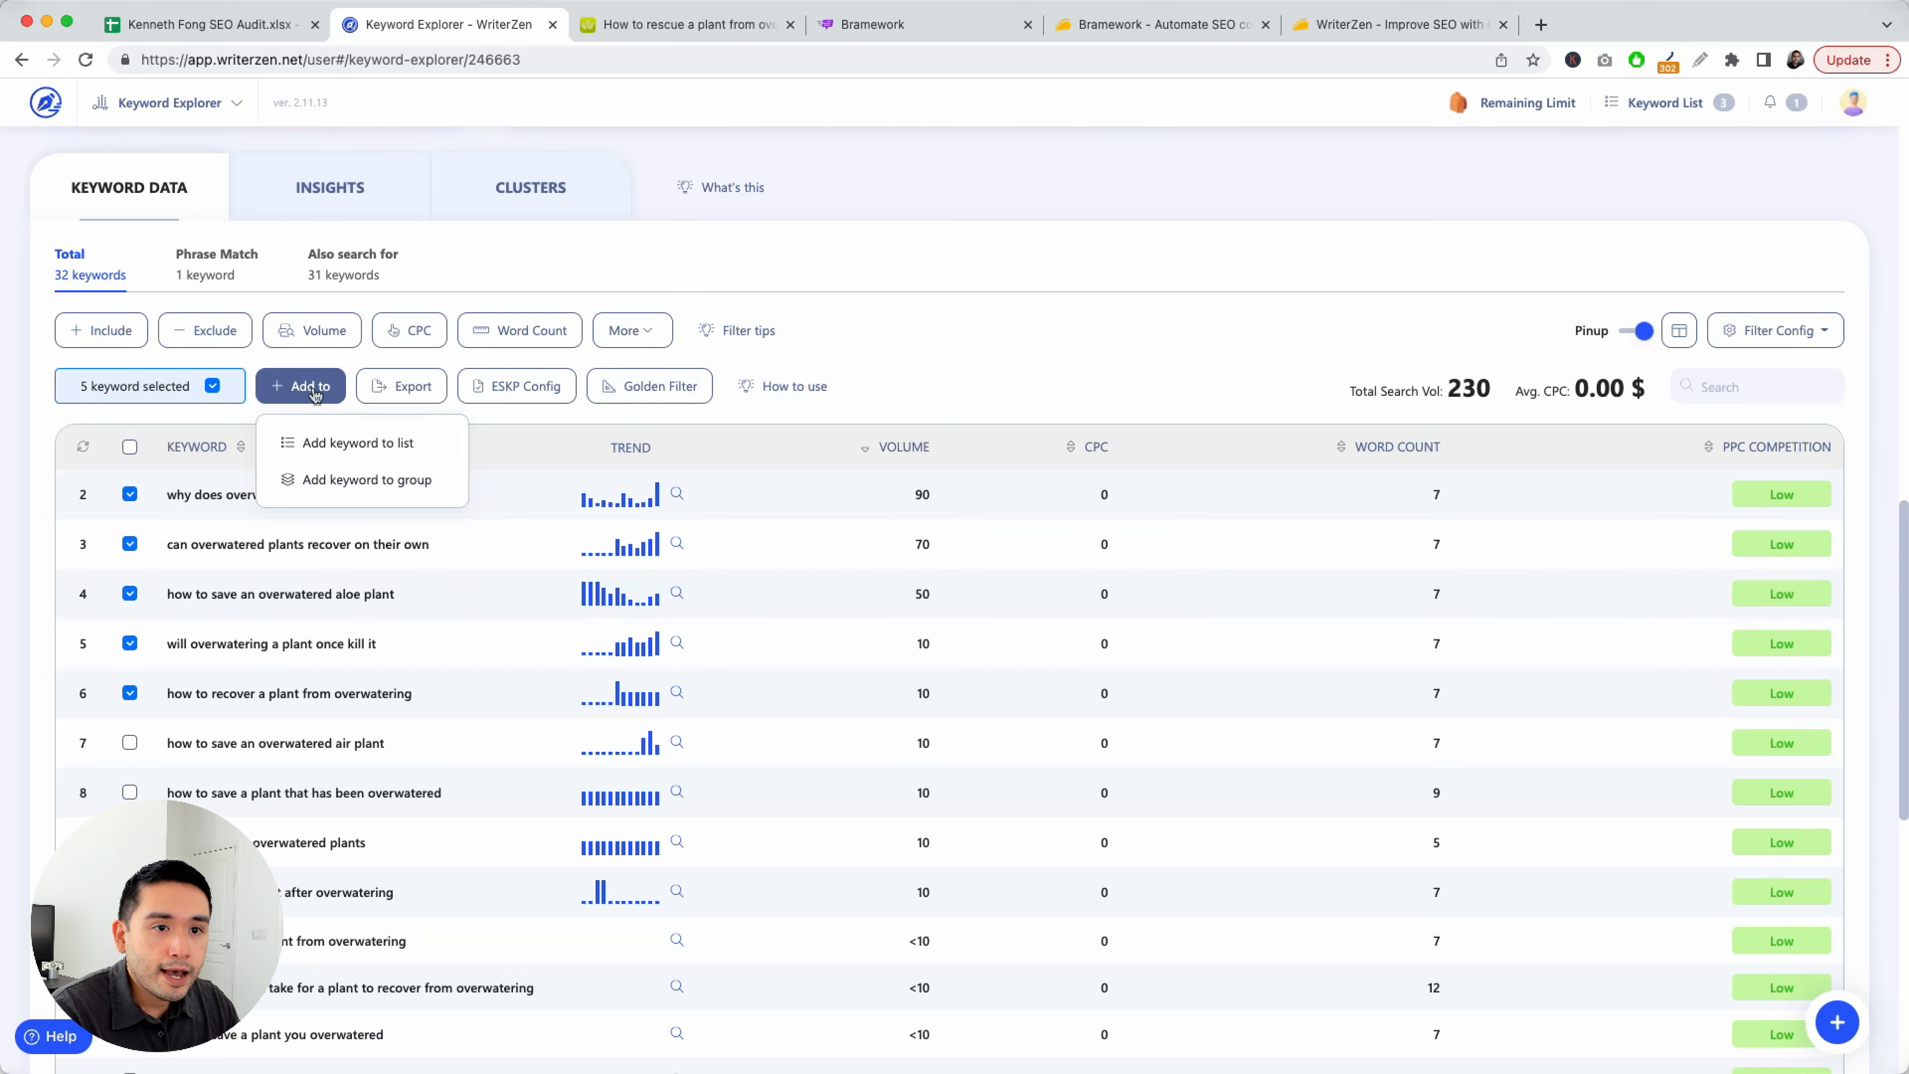
click(351, 450)
click(729, 568)
click(1158, 714)
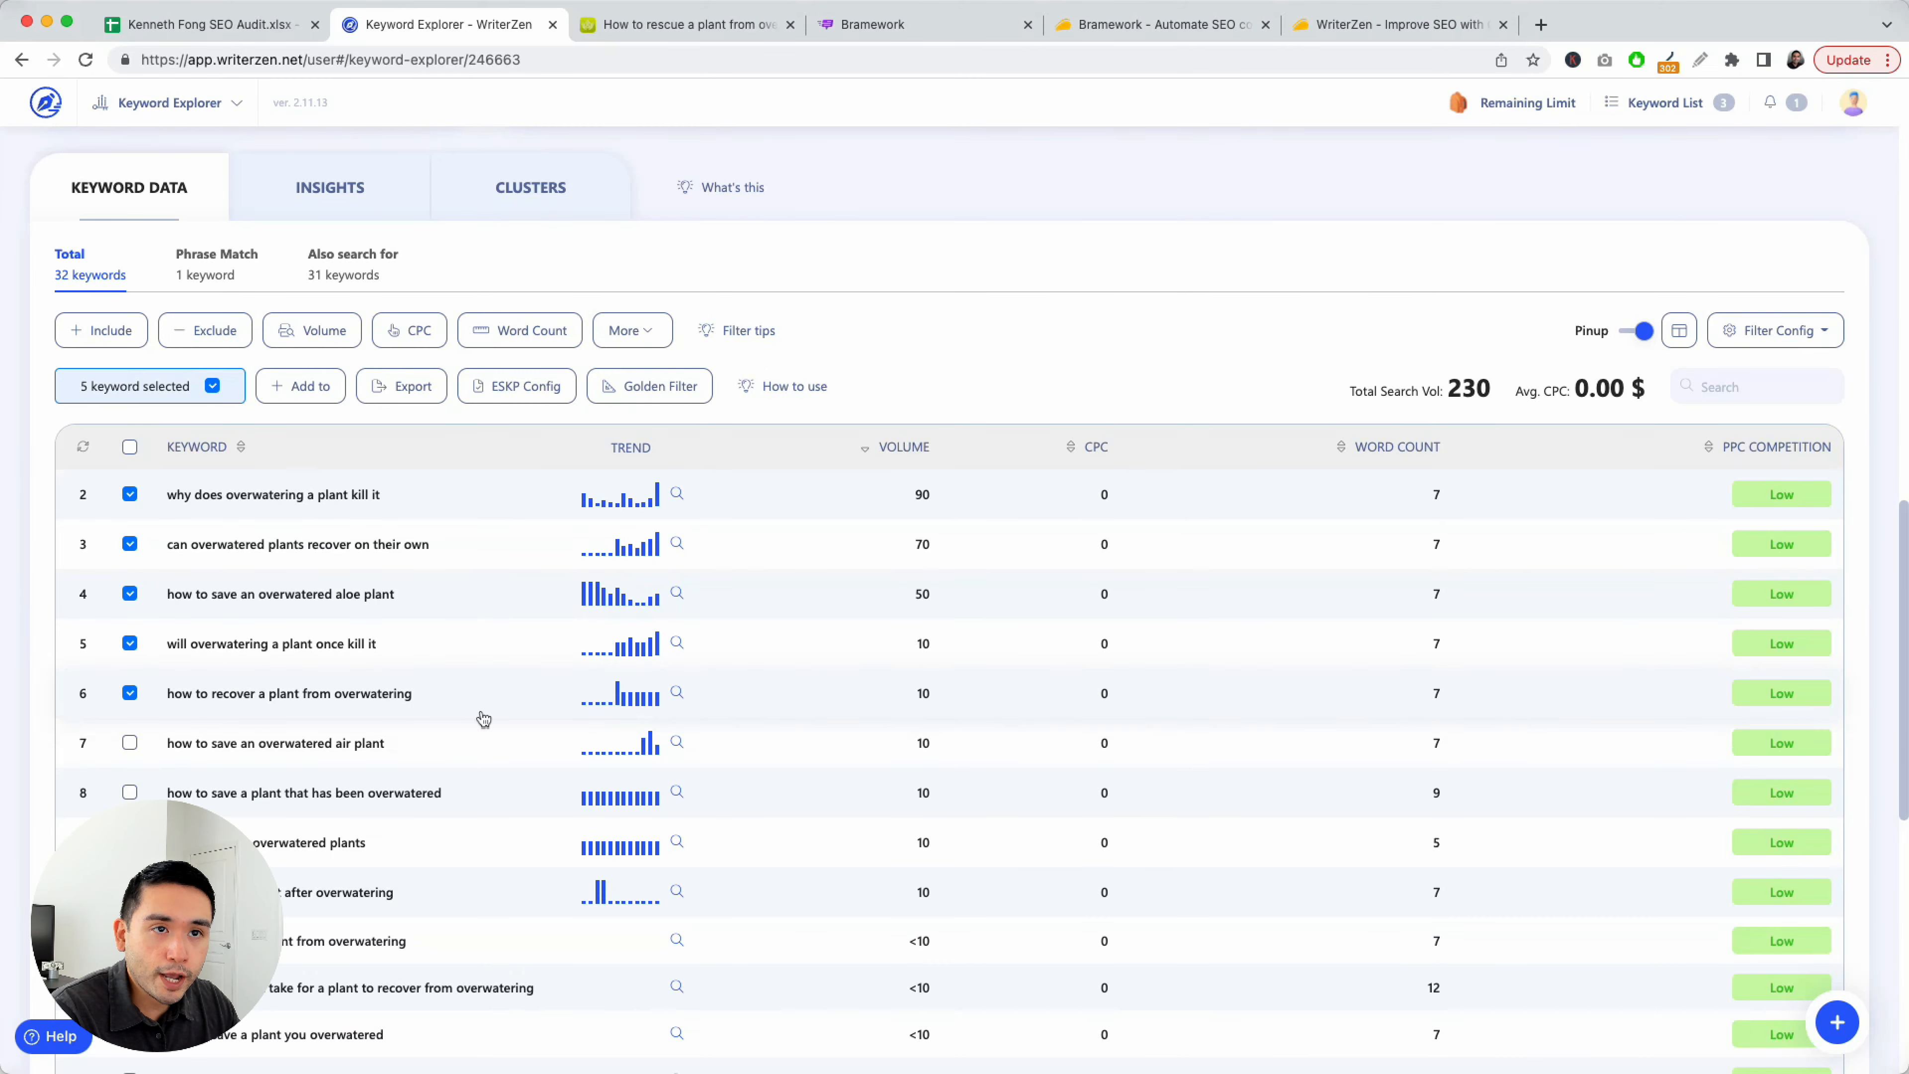
Switch to the Content Creator and create a new project named "Overwatering Plants"
scroll(481, 716, up, 15)
click(218, 104)
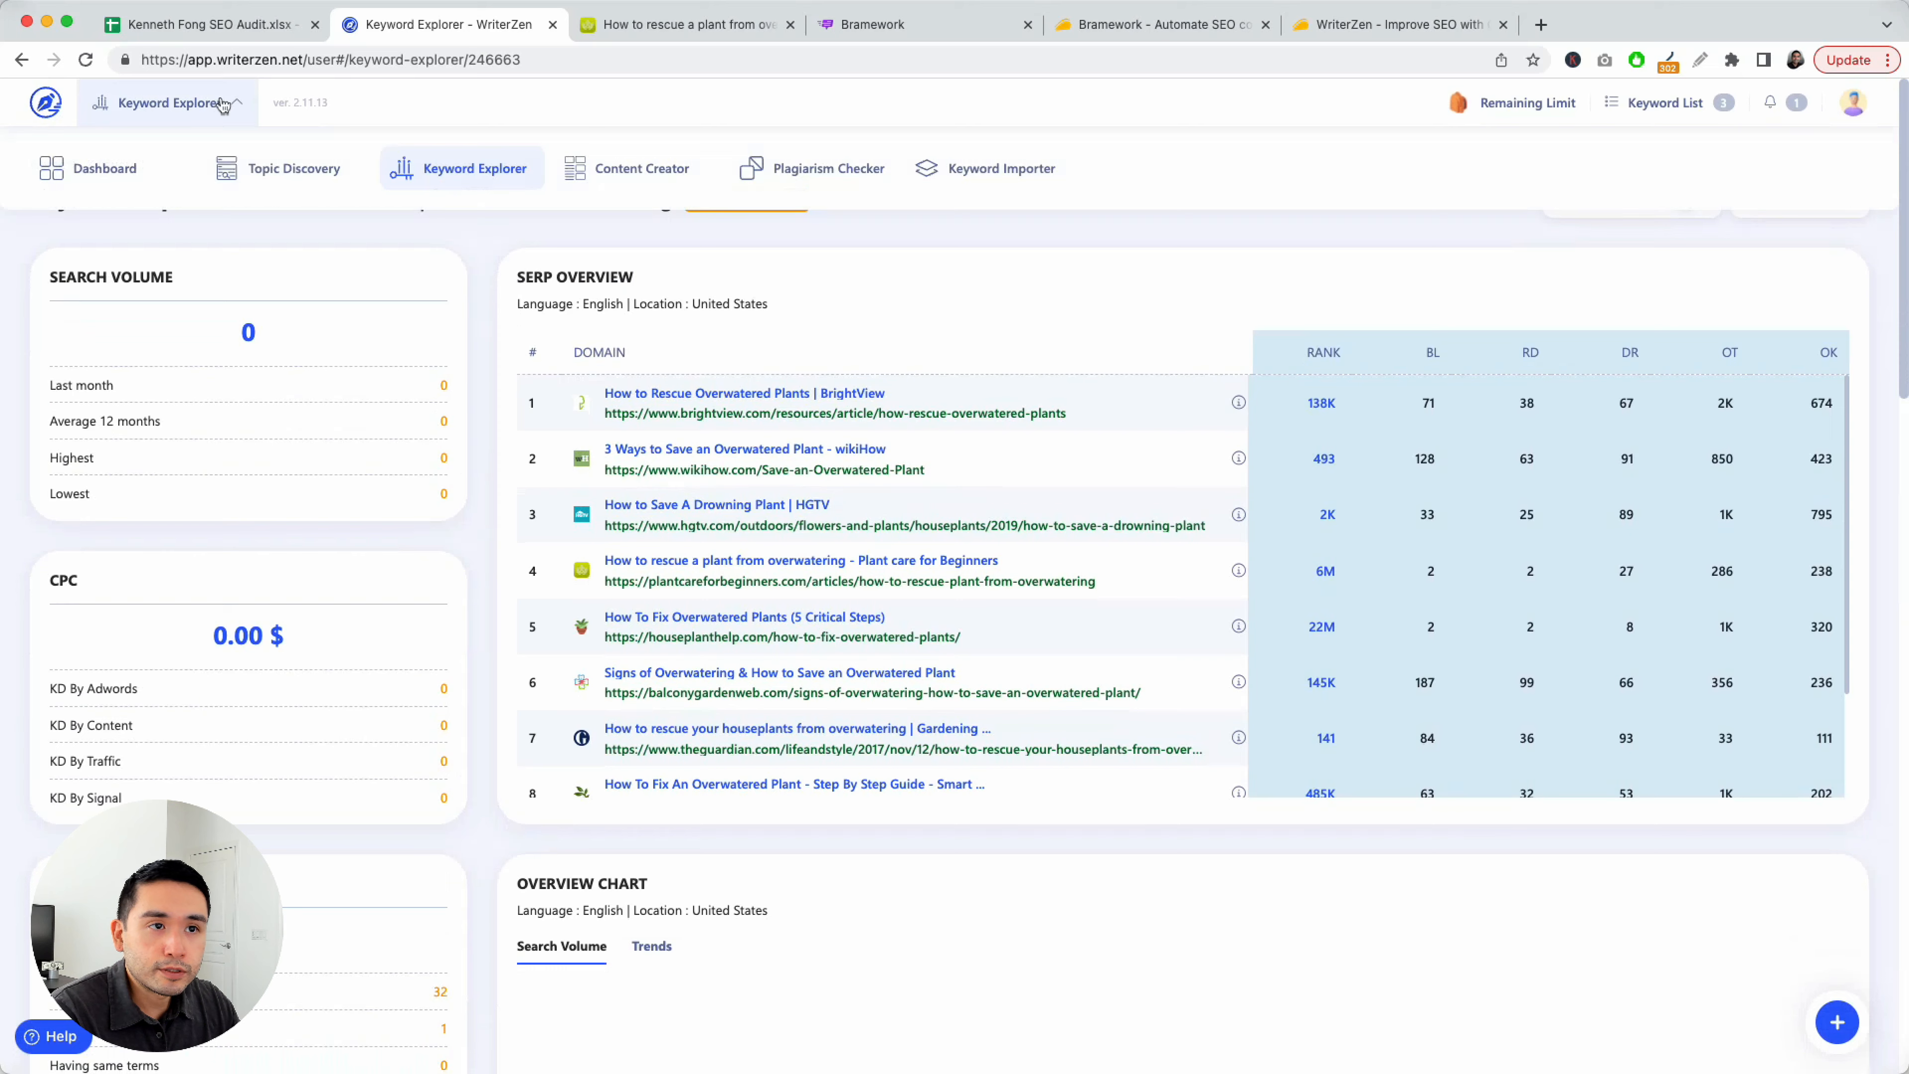
click(665, 175)
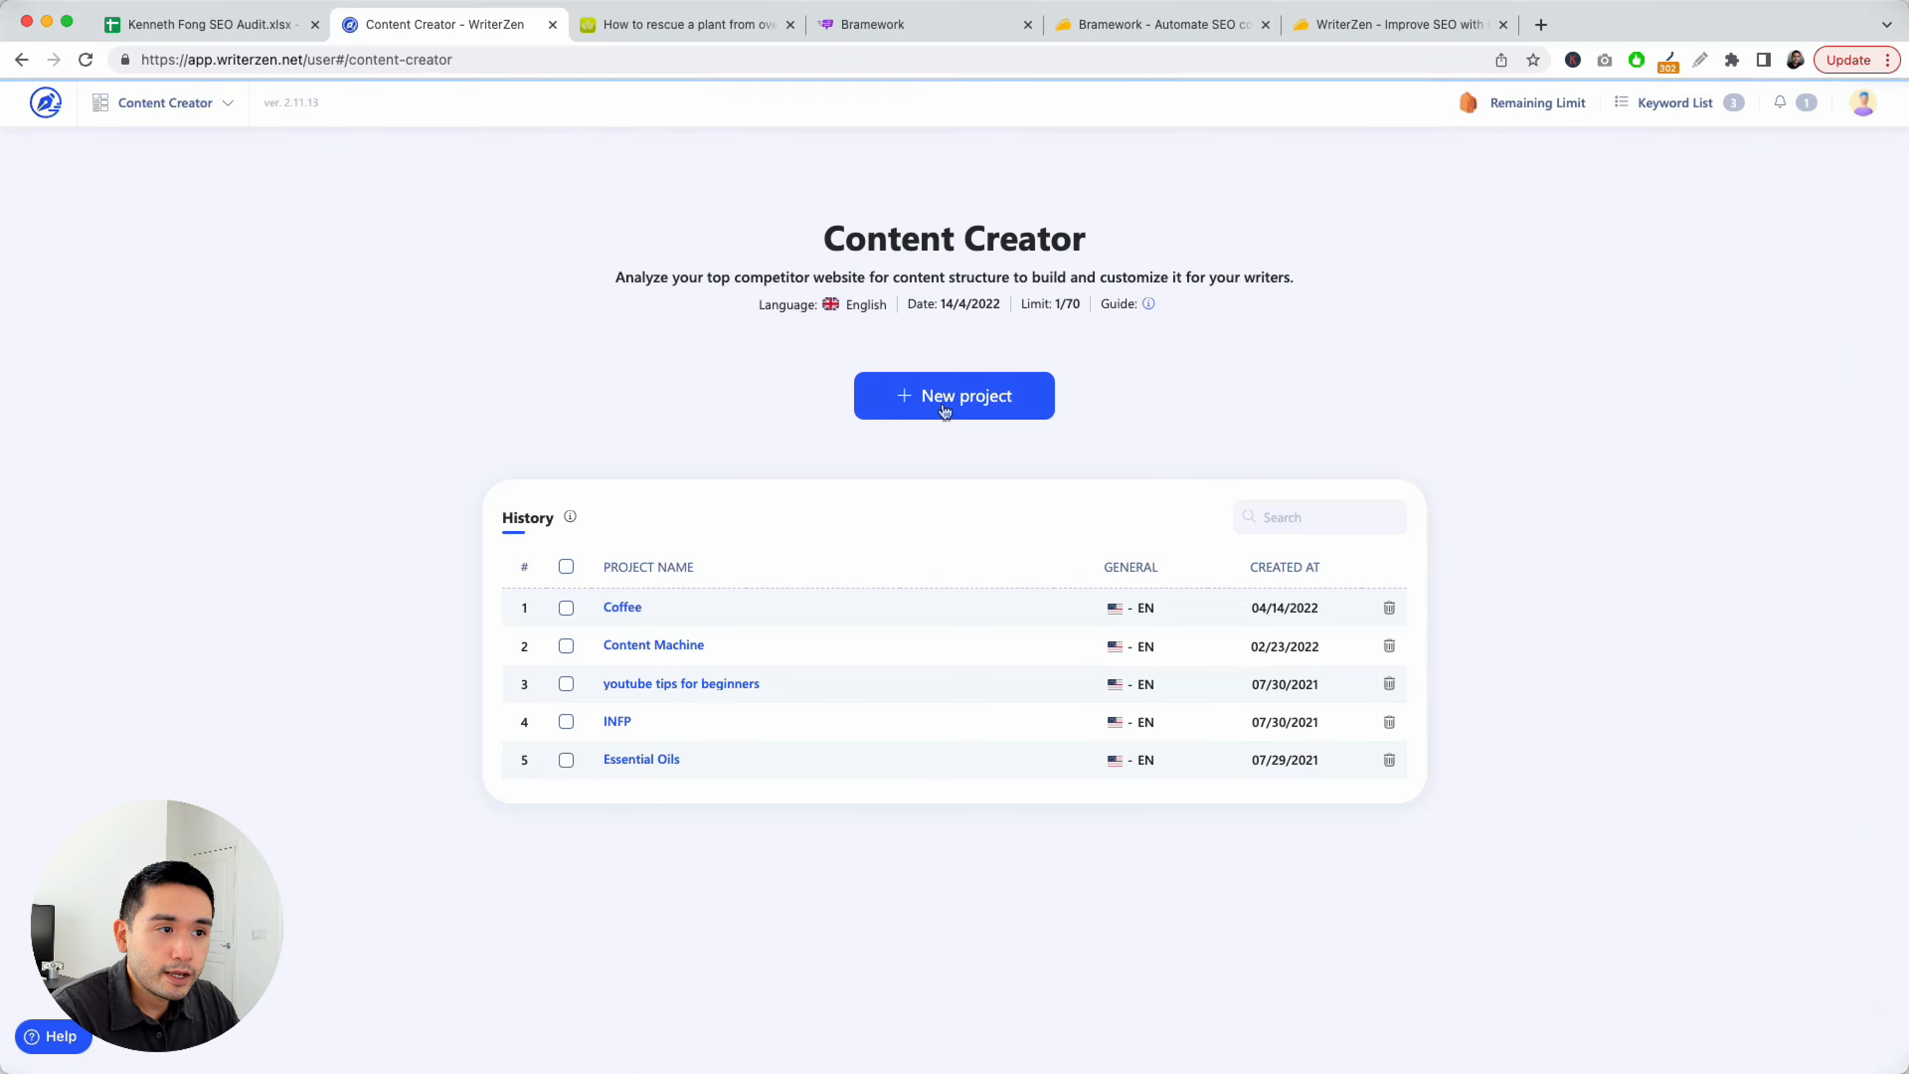
click(942, 409)
click(838, 459)
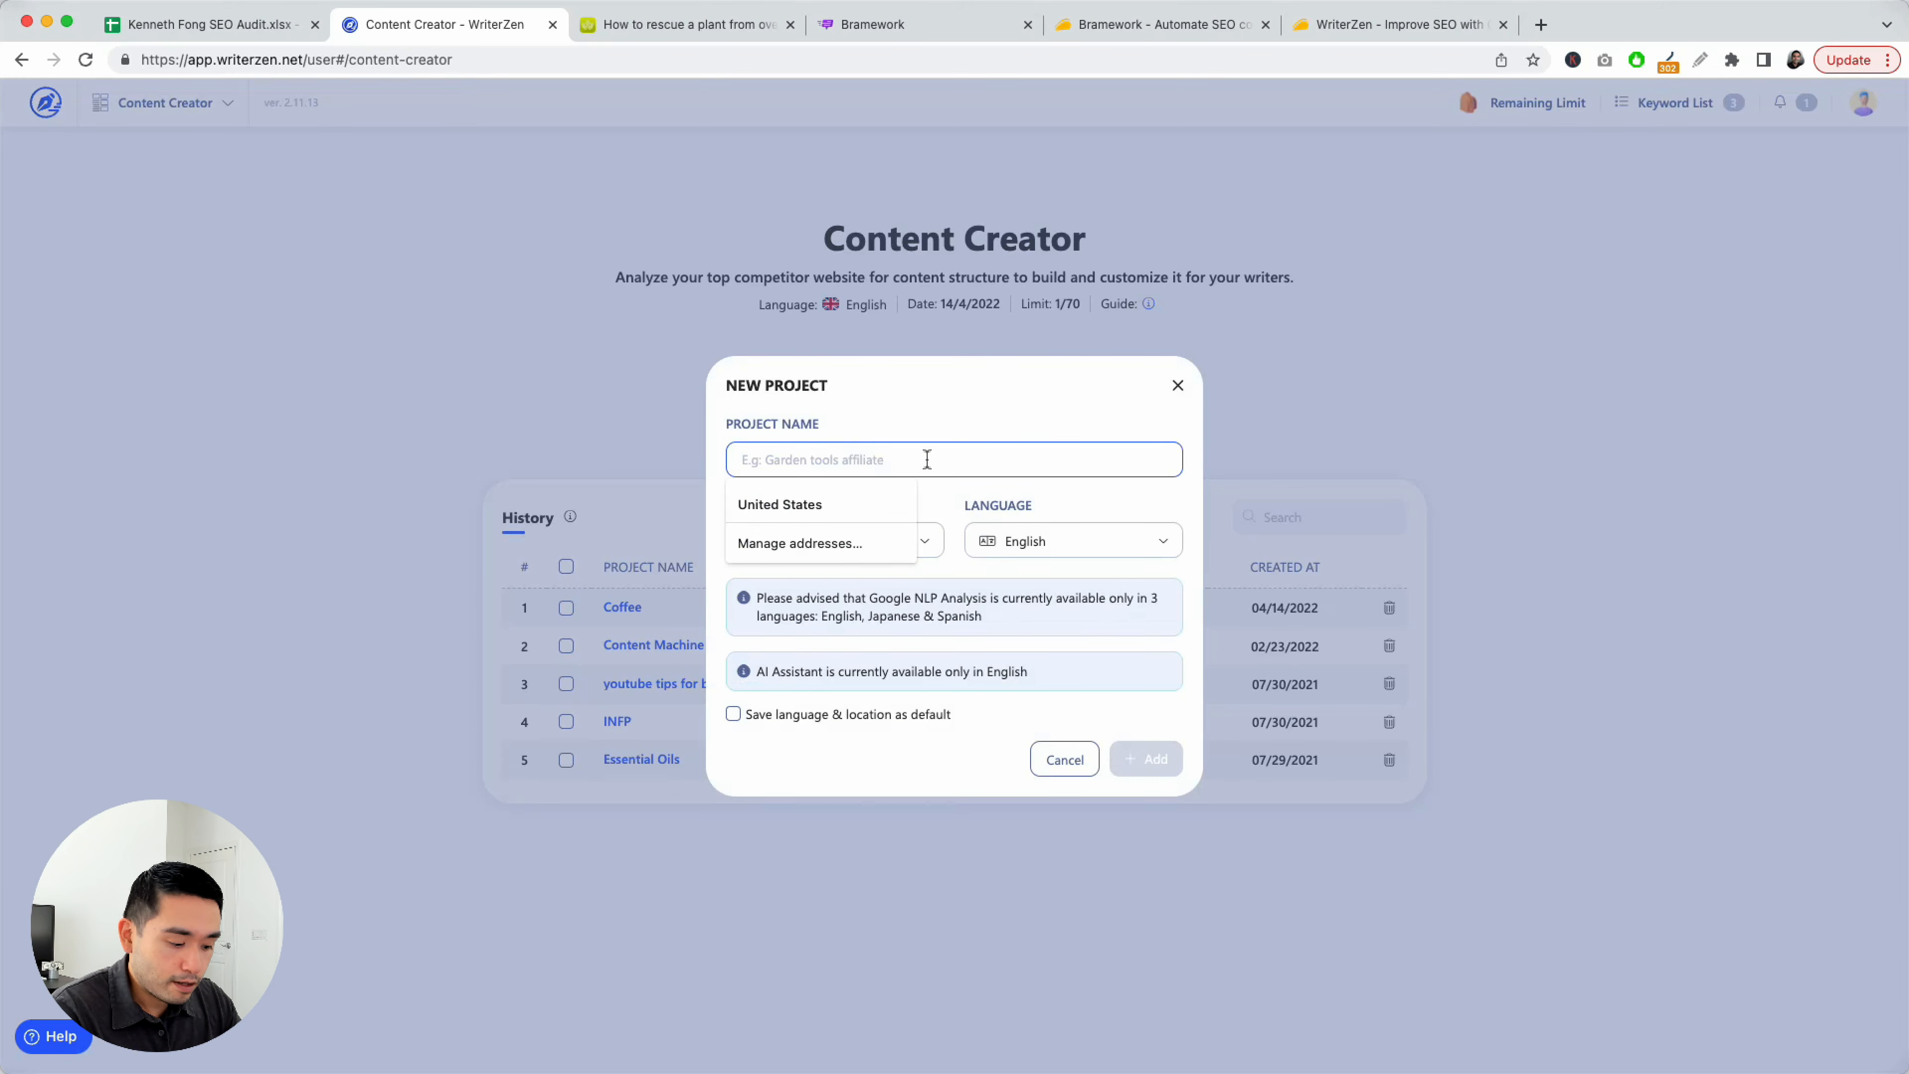
text(Overwatering Plants)
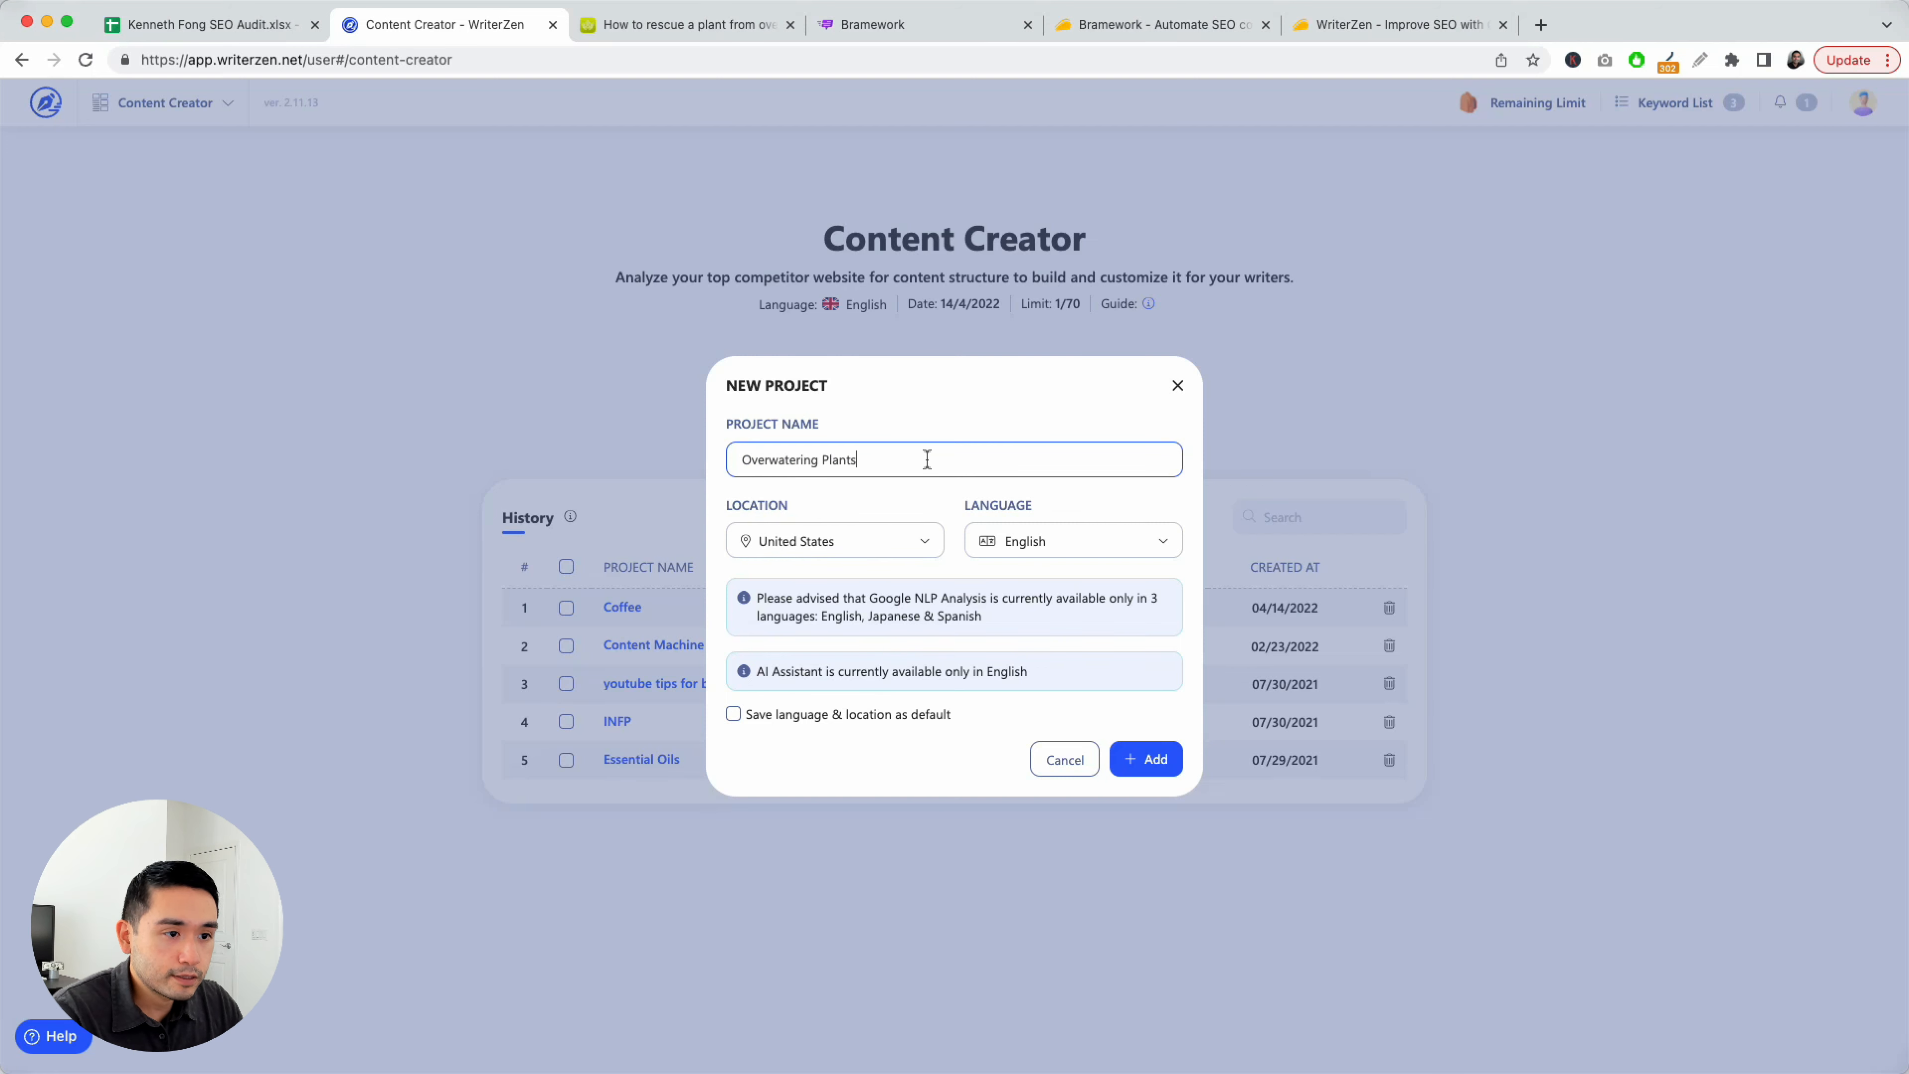
click(1151, 751)
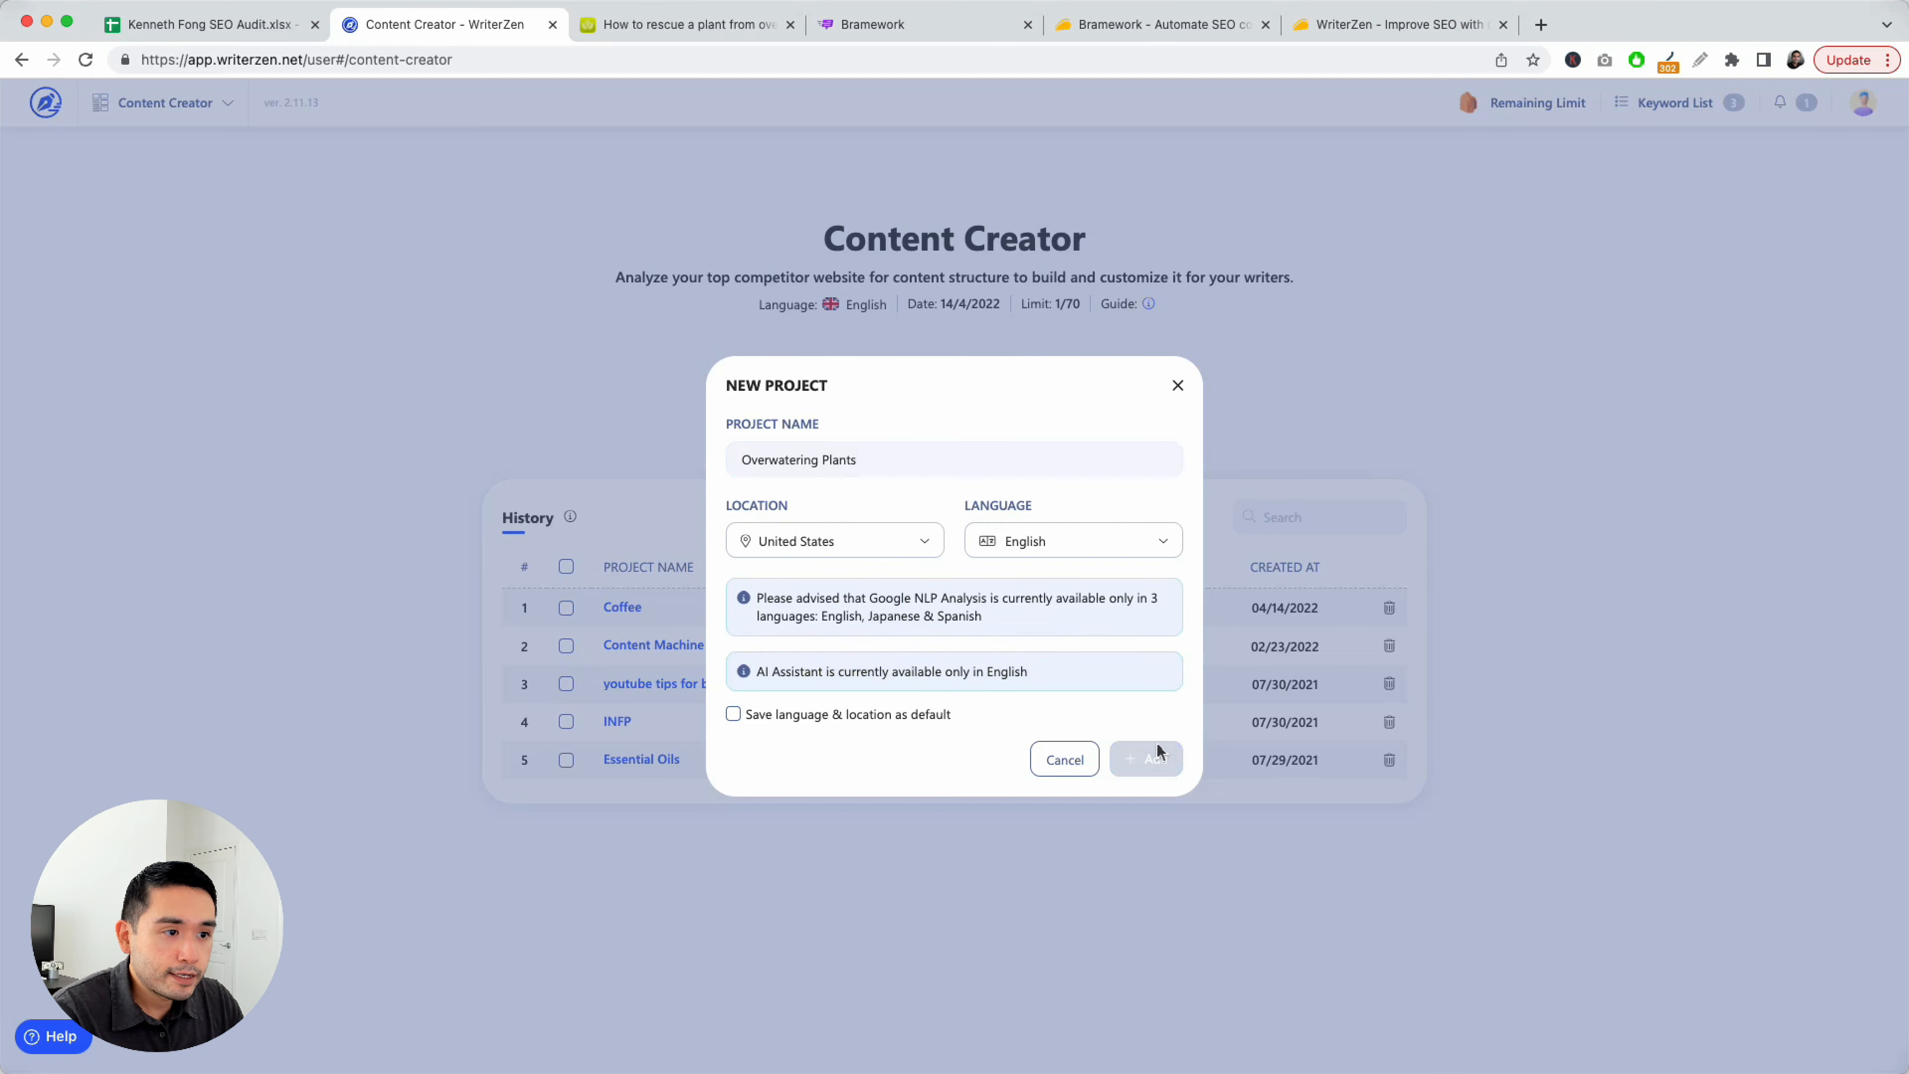
Add content to the project using the copied seed keyword "how to recover a plant from overwatering"
click(618, 383)
key(cmd+v)
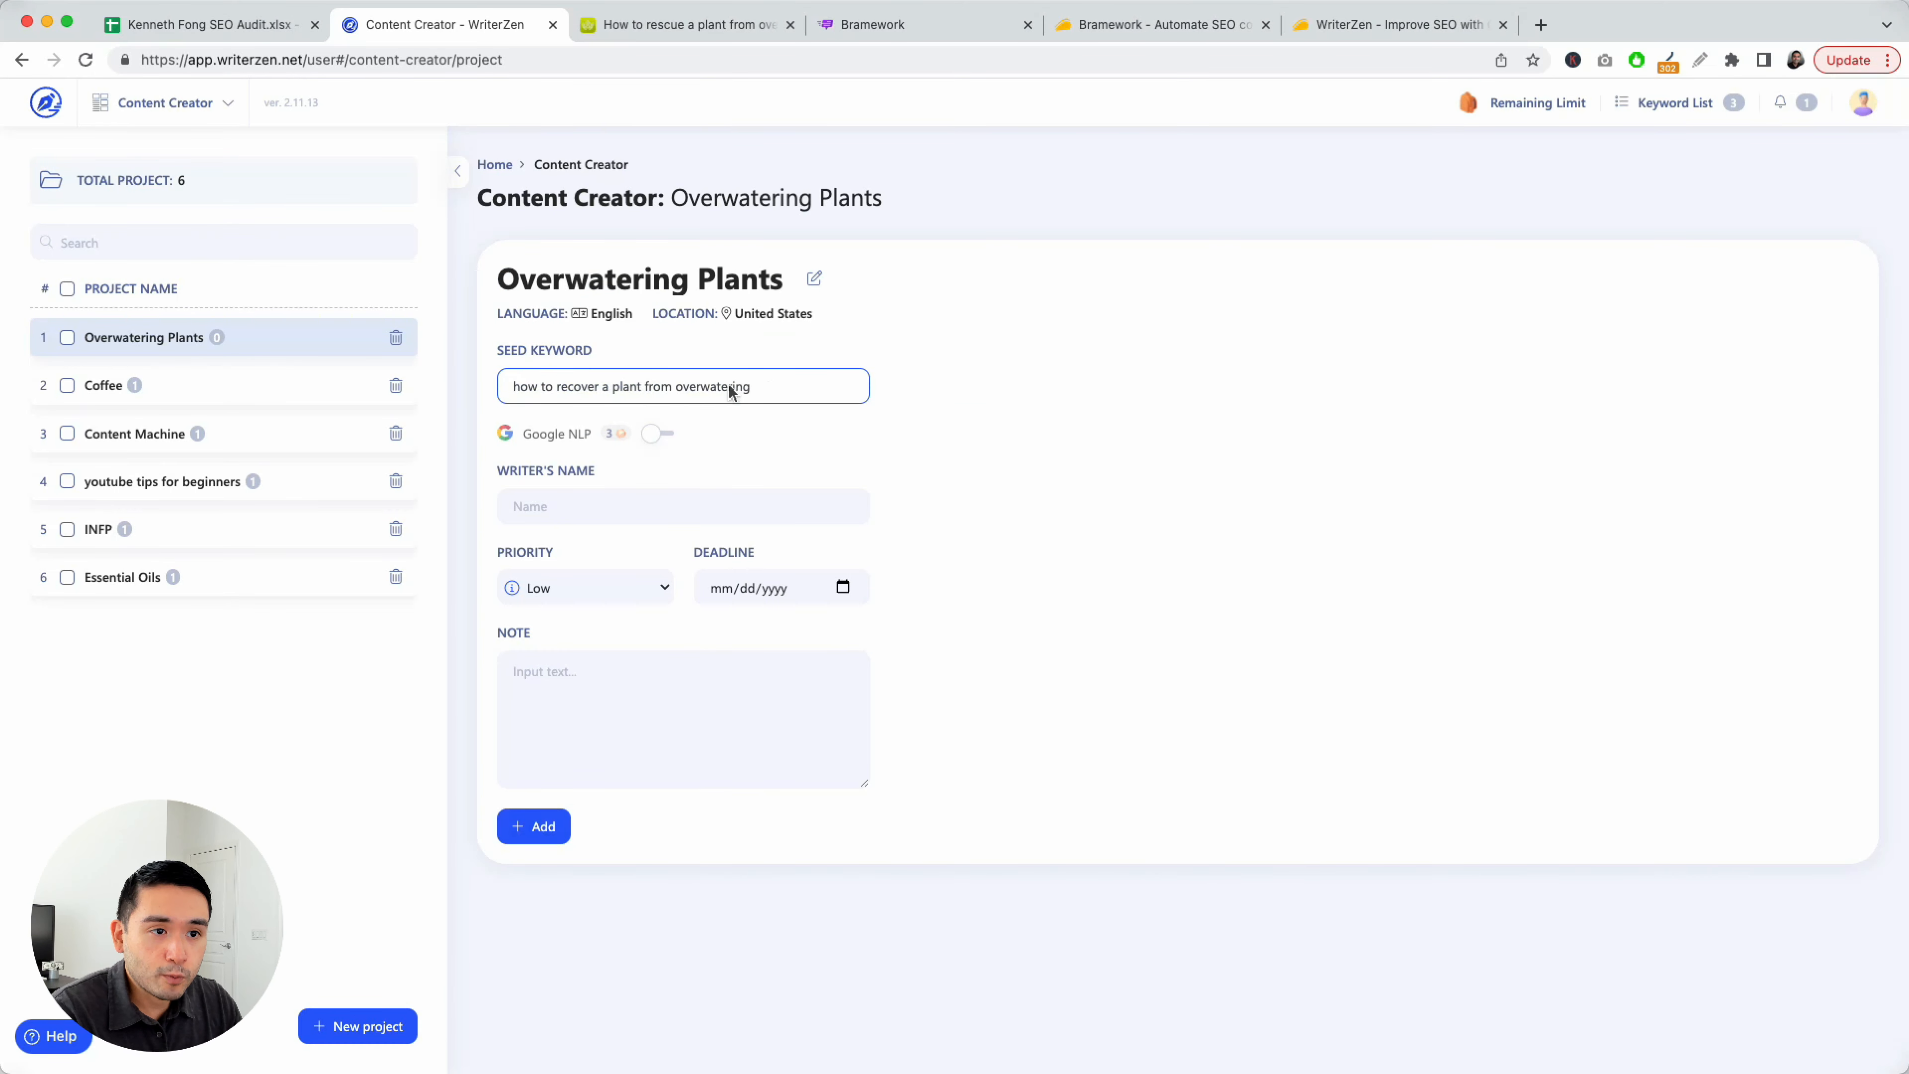
click(535, 825)
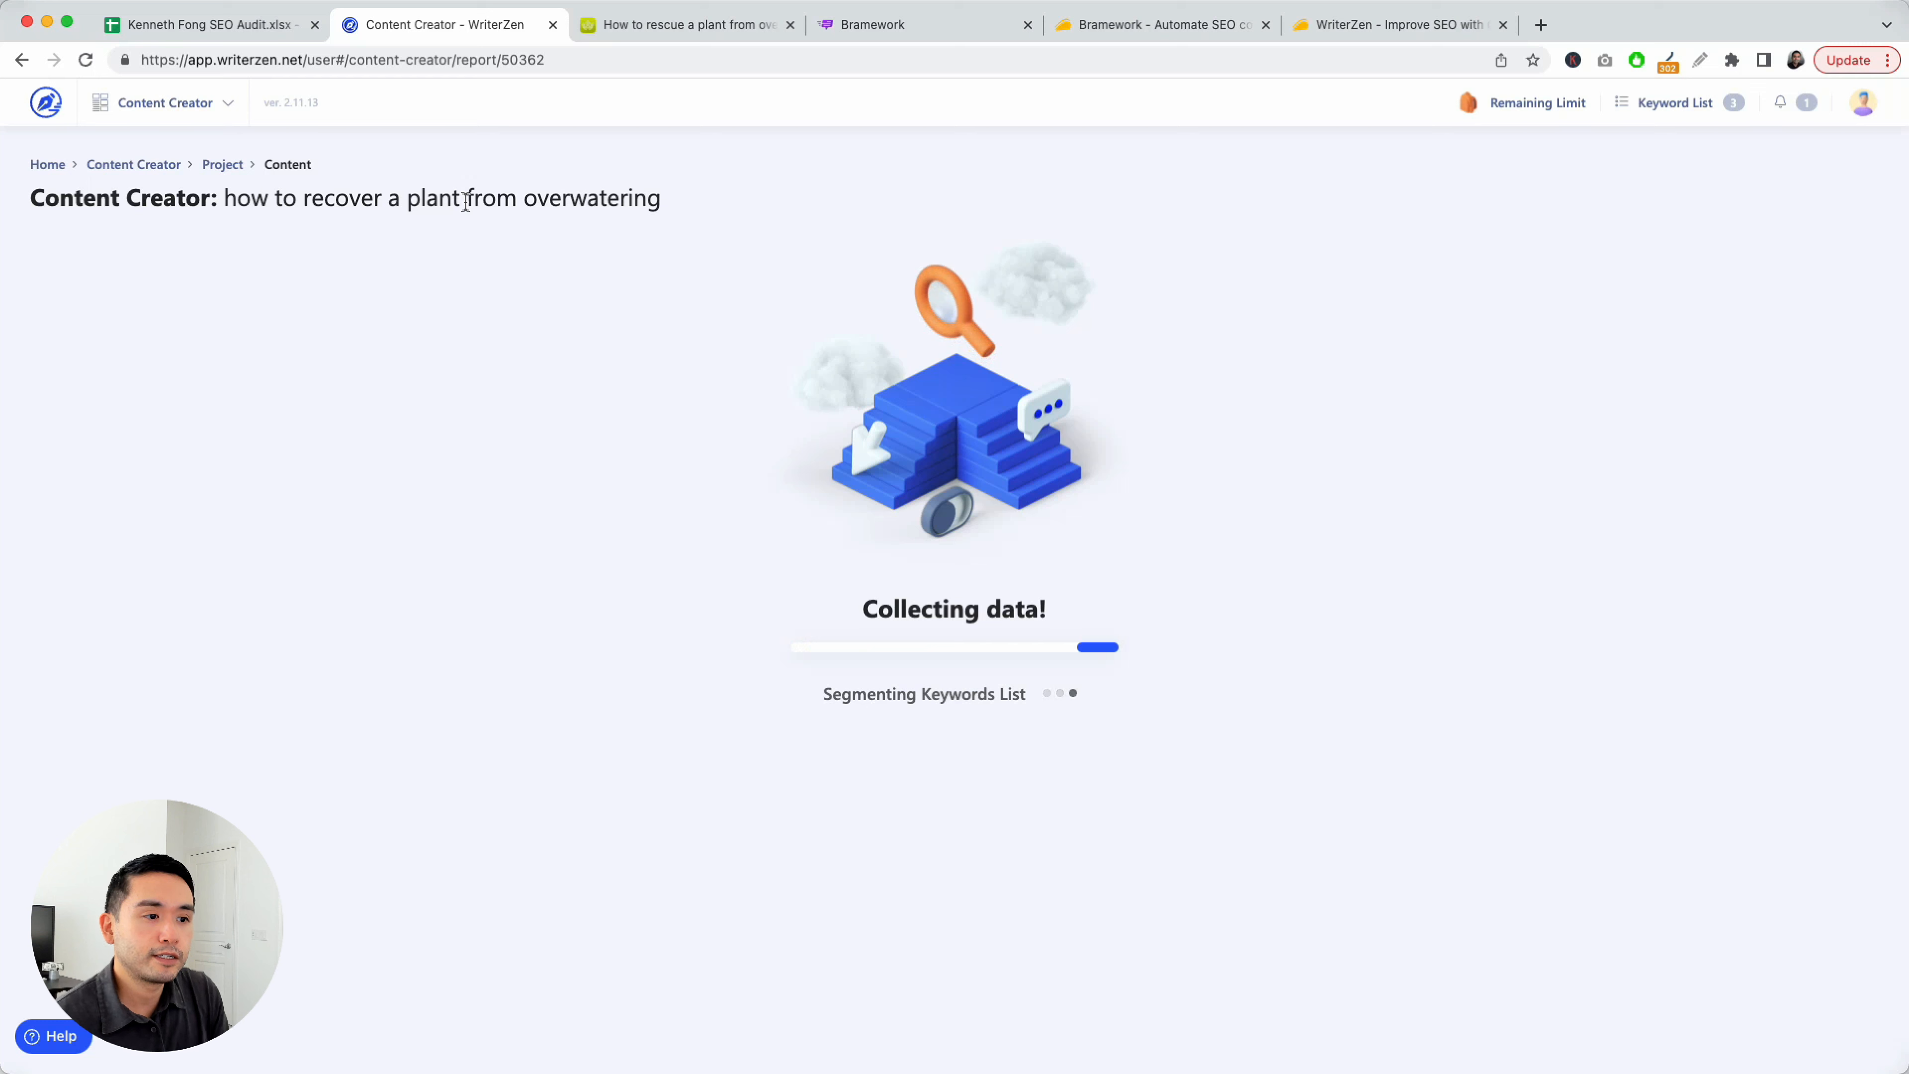
Switch to the open plant care article and skim its repotting, propagation and conclusion sections and its introduction
click(639, 28)
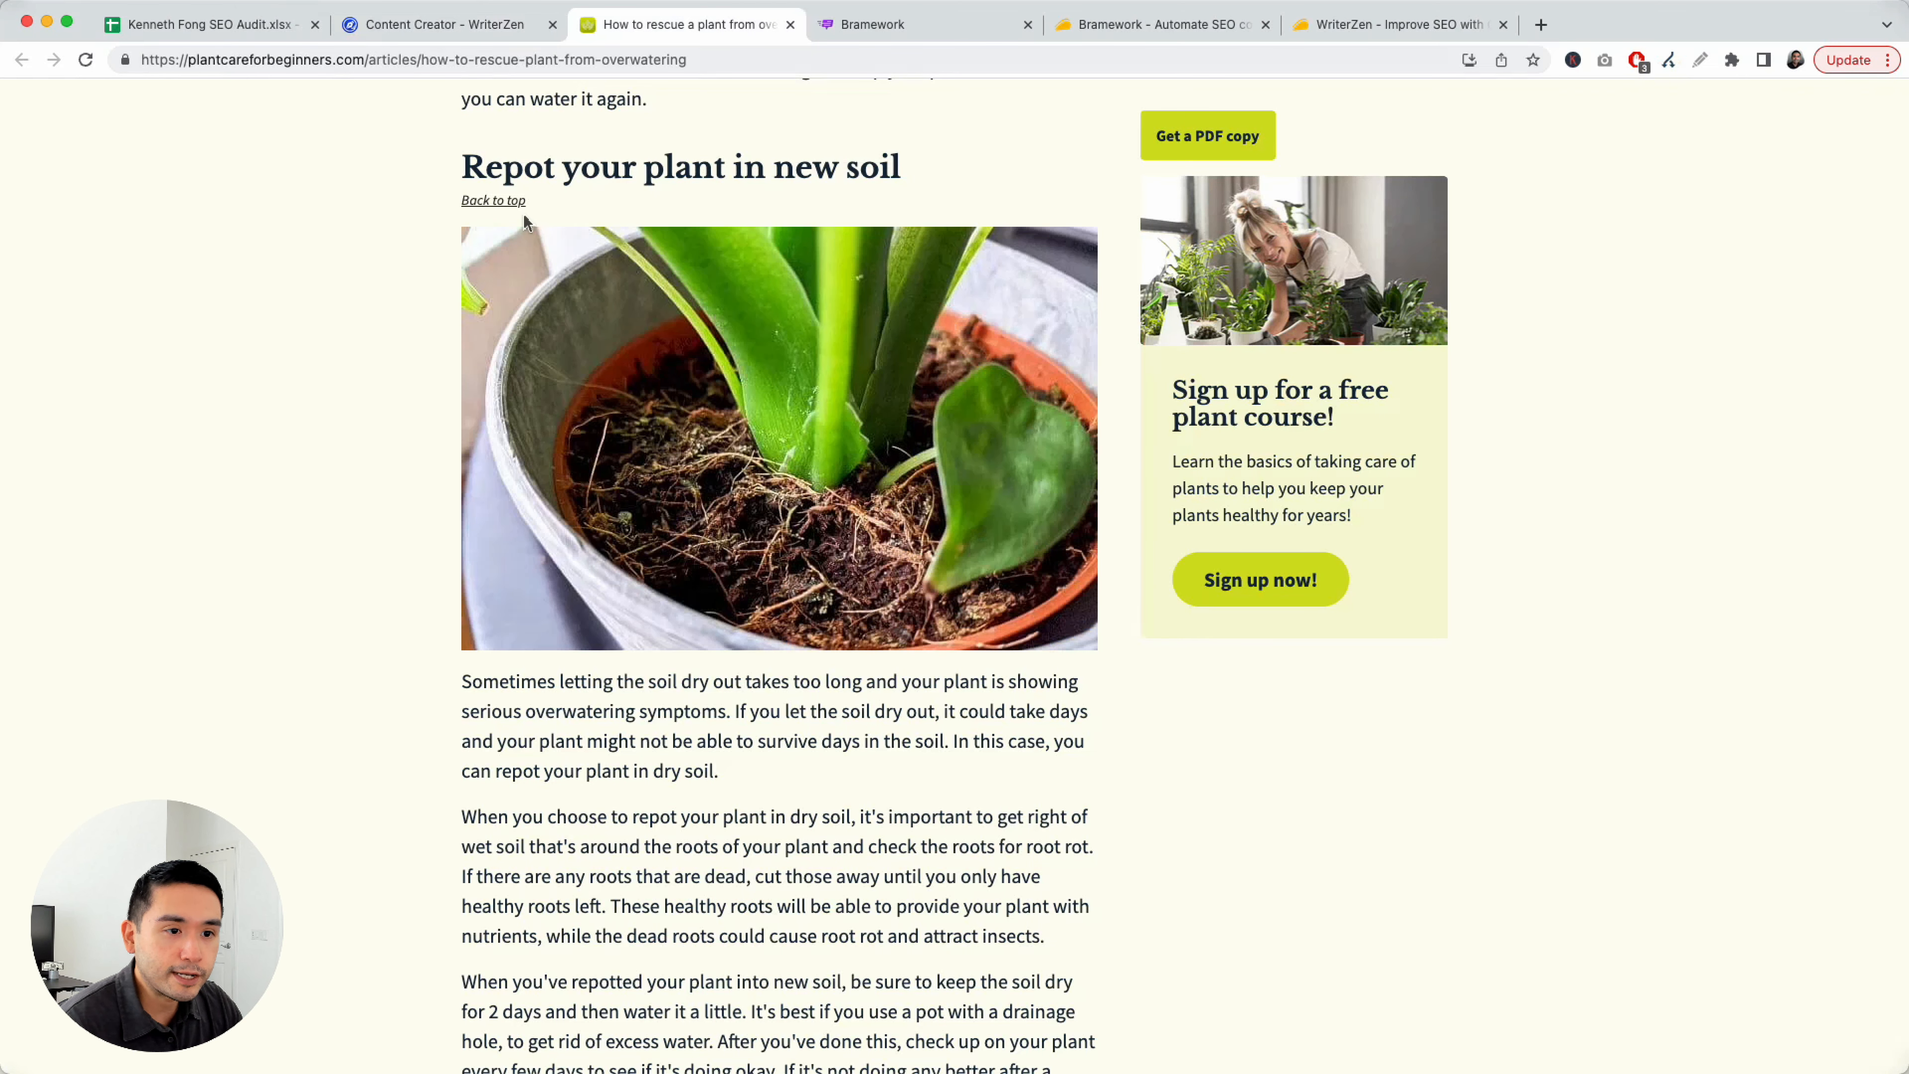
scroll(525, 227, down, 10)
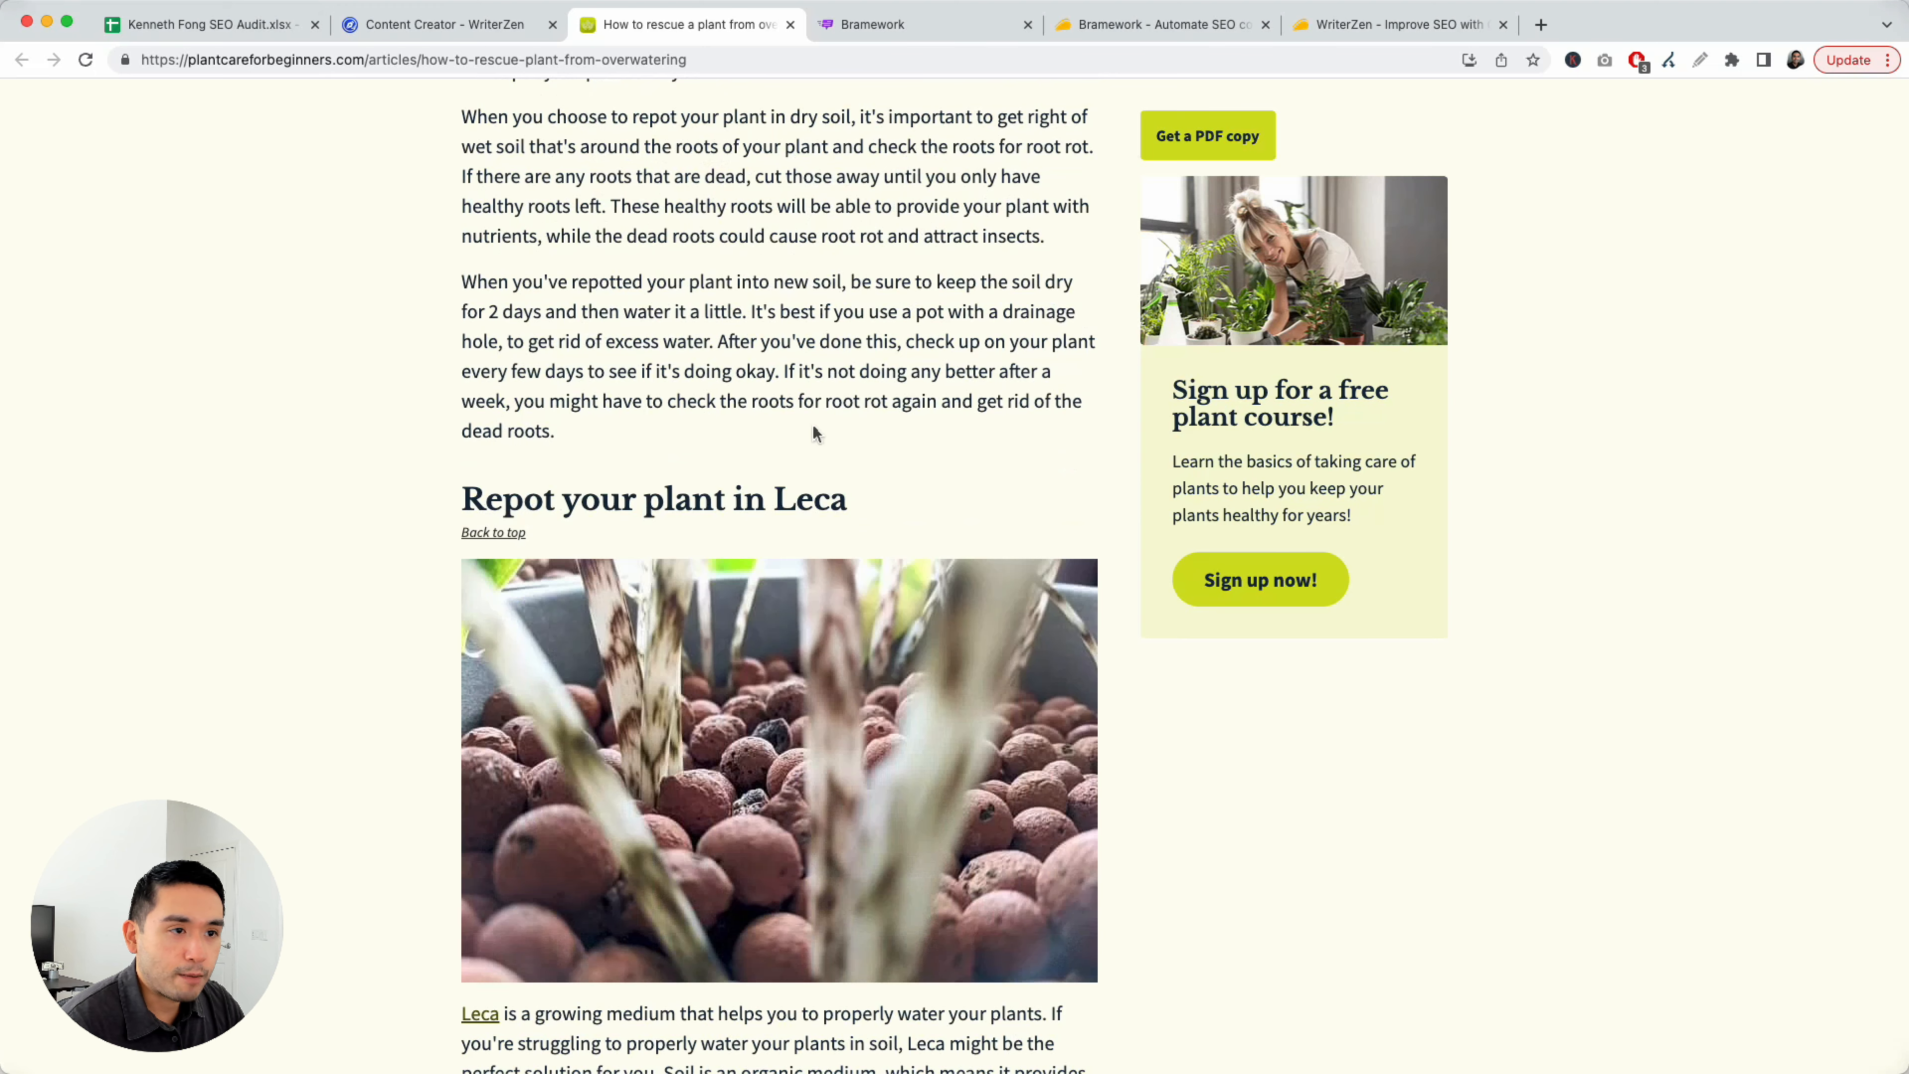
scroll(458, 500, down, 15)
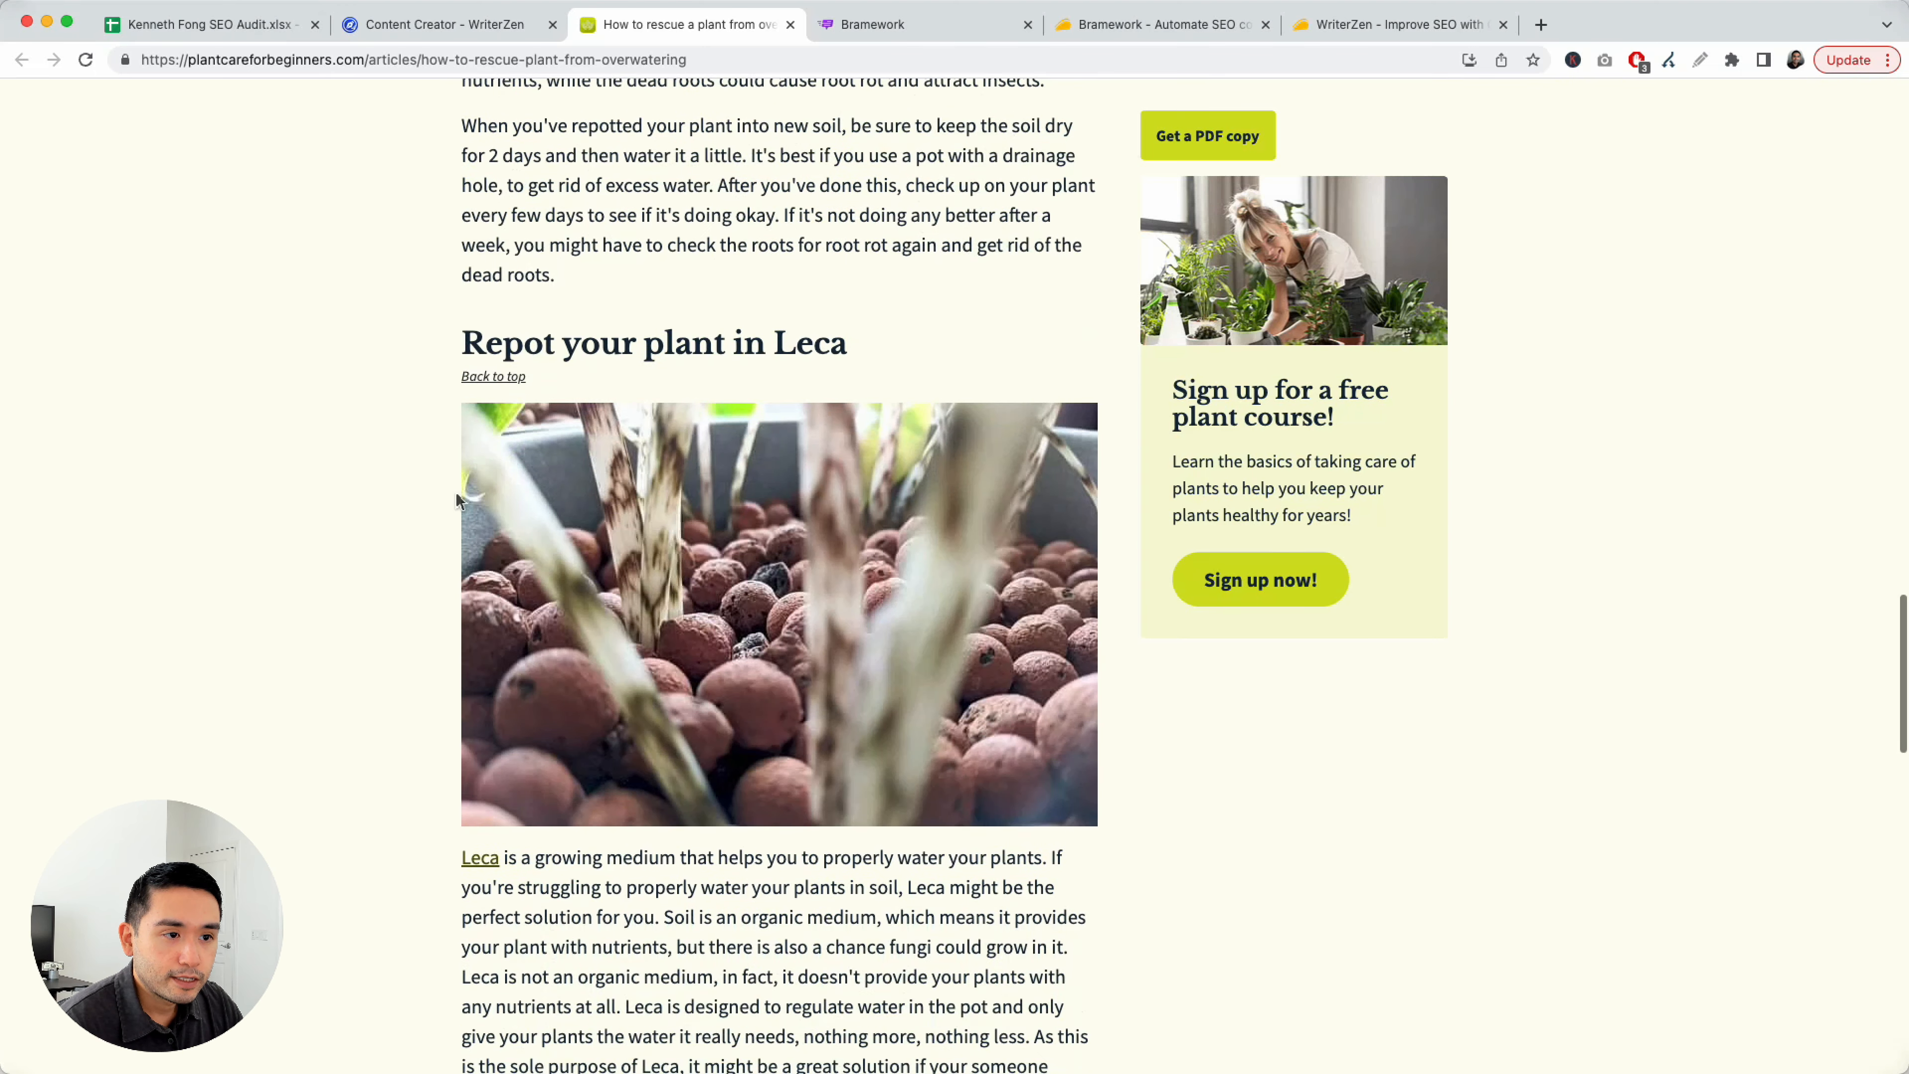
scroll(458, 495, down, 14)
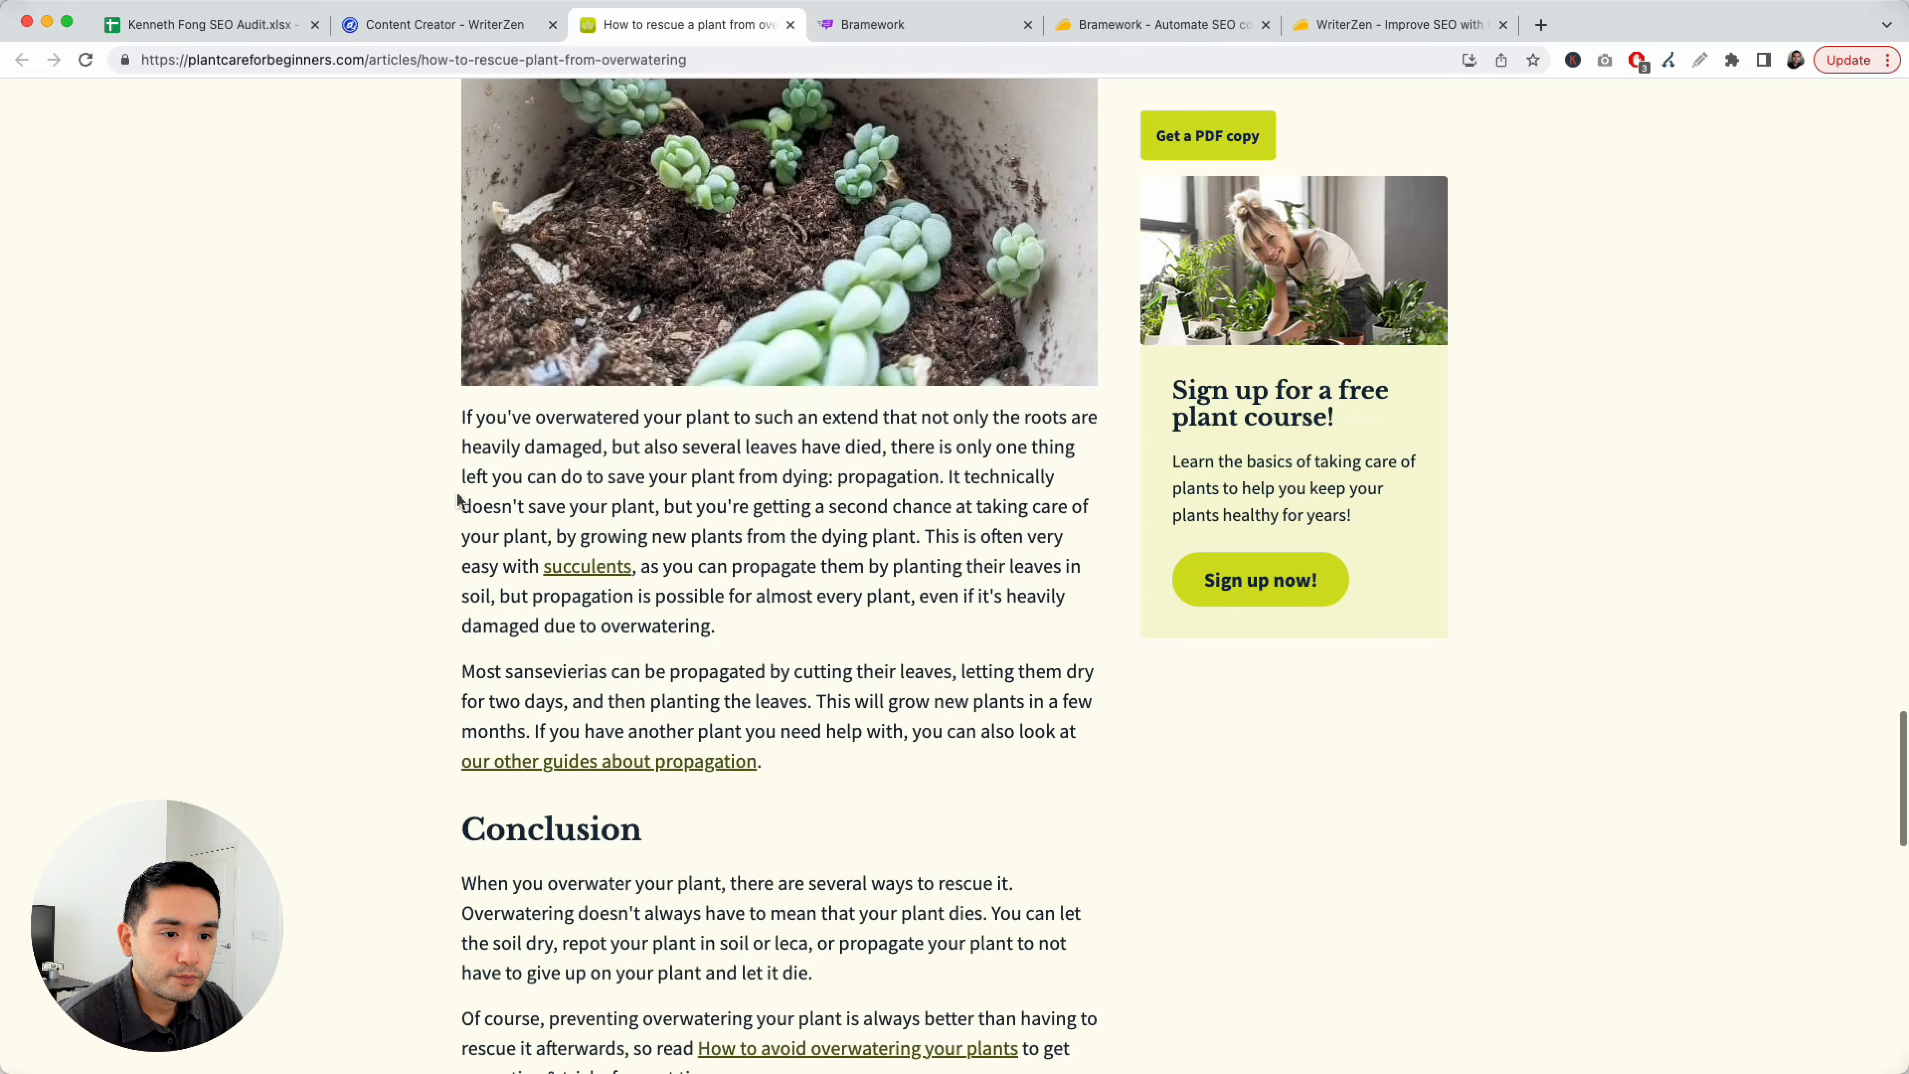
drag(567, 343, 656, 581)
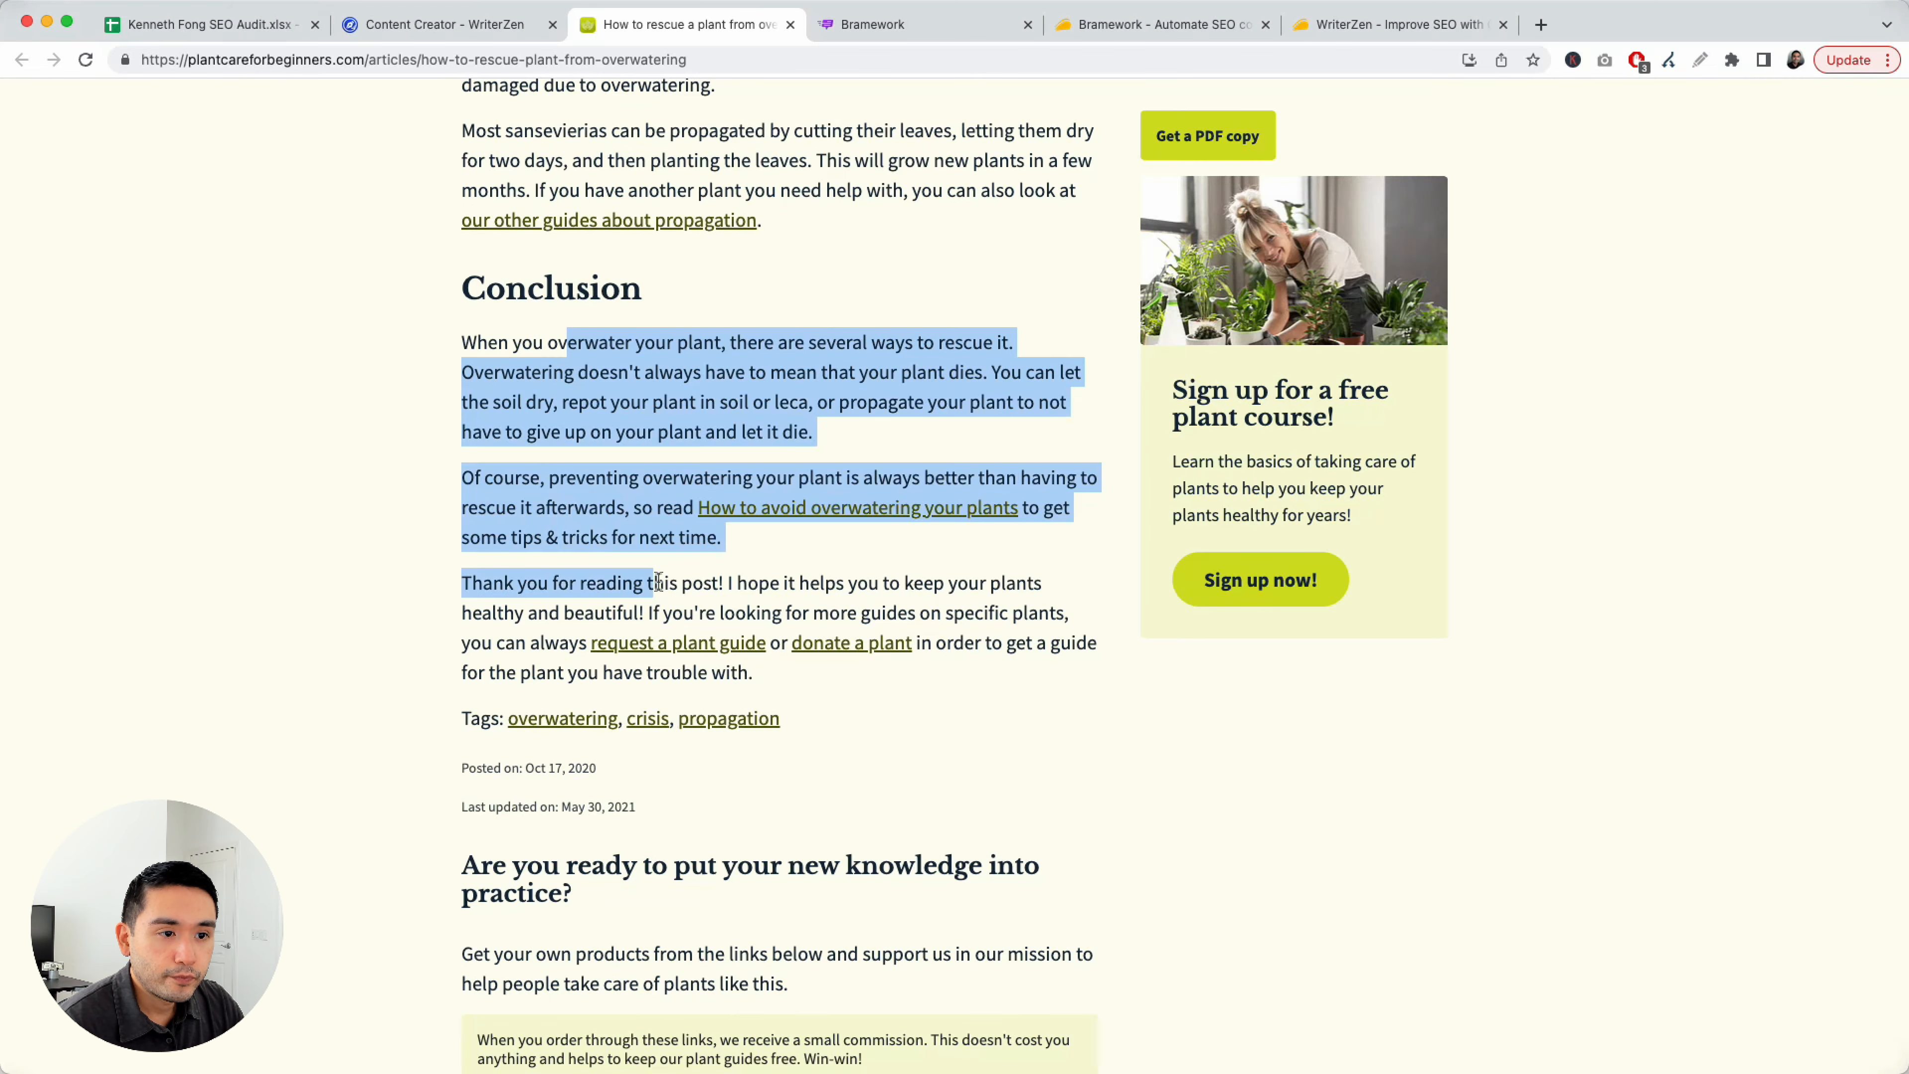
click(656, 581)
scroll(656, 581, down, 5)
scroll(654, 543, up, 20)
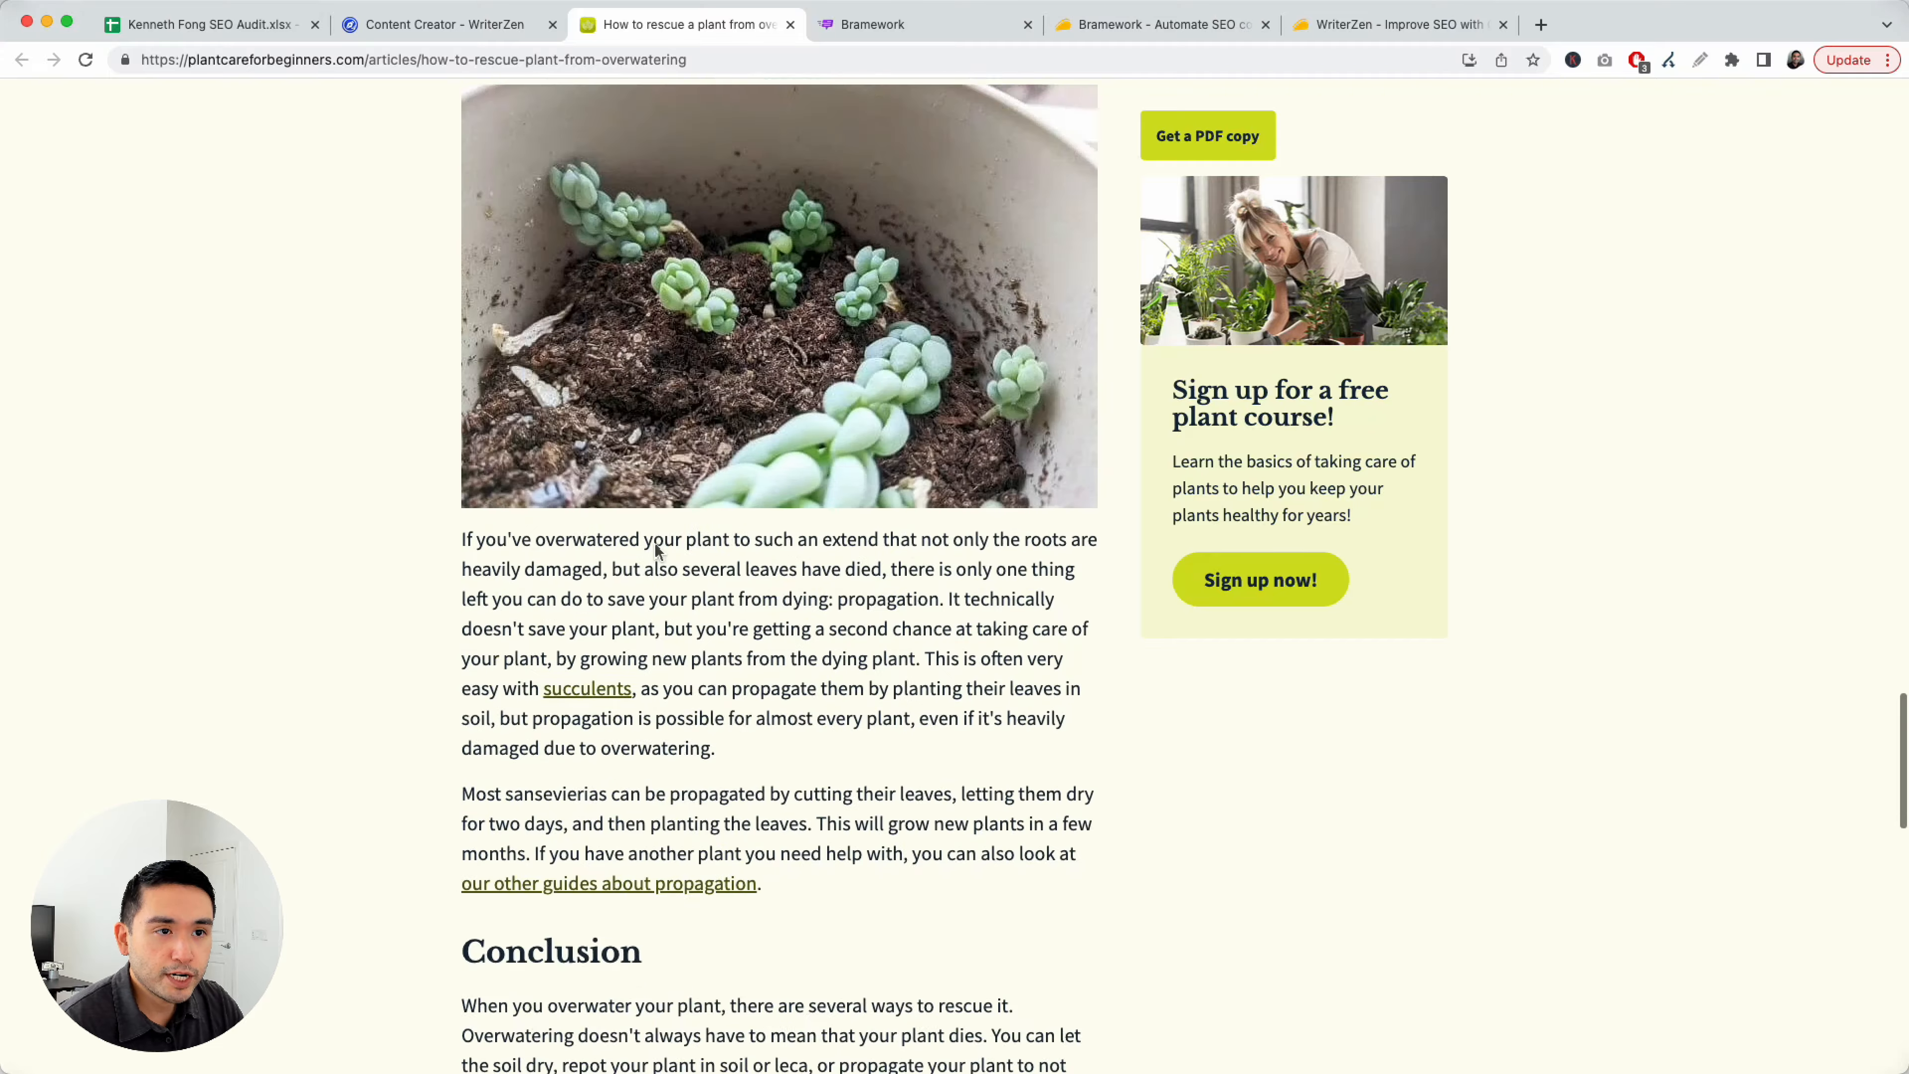
scroll(657, 554, up, 12)
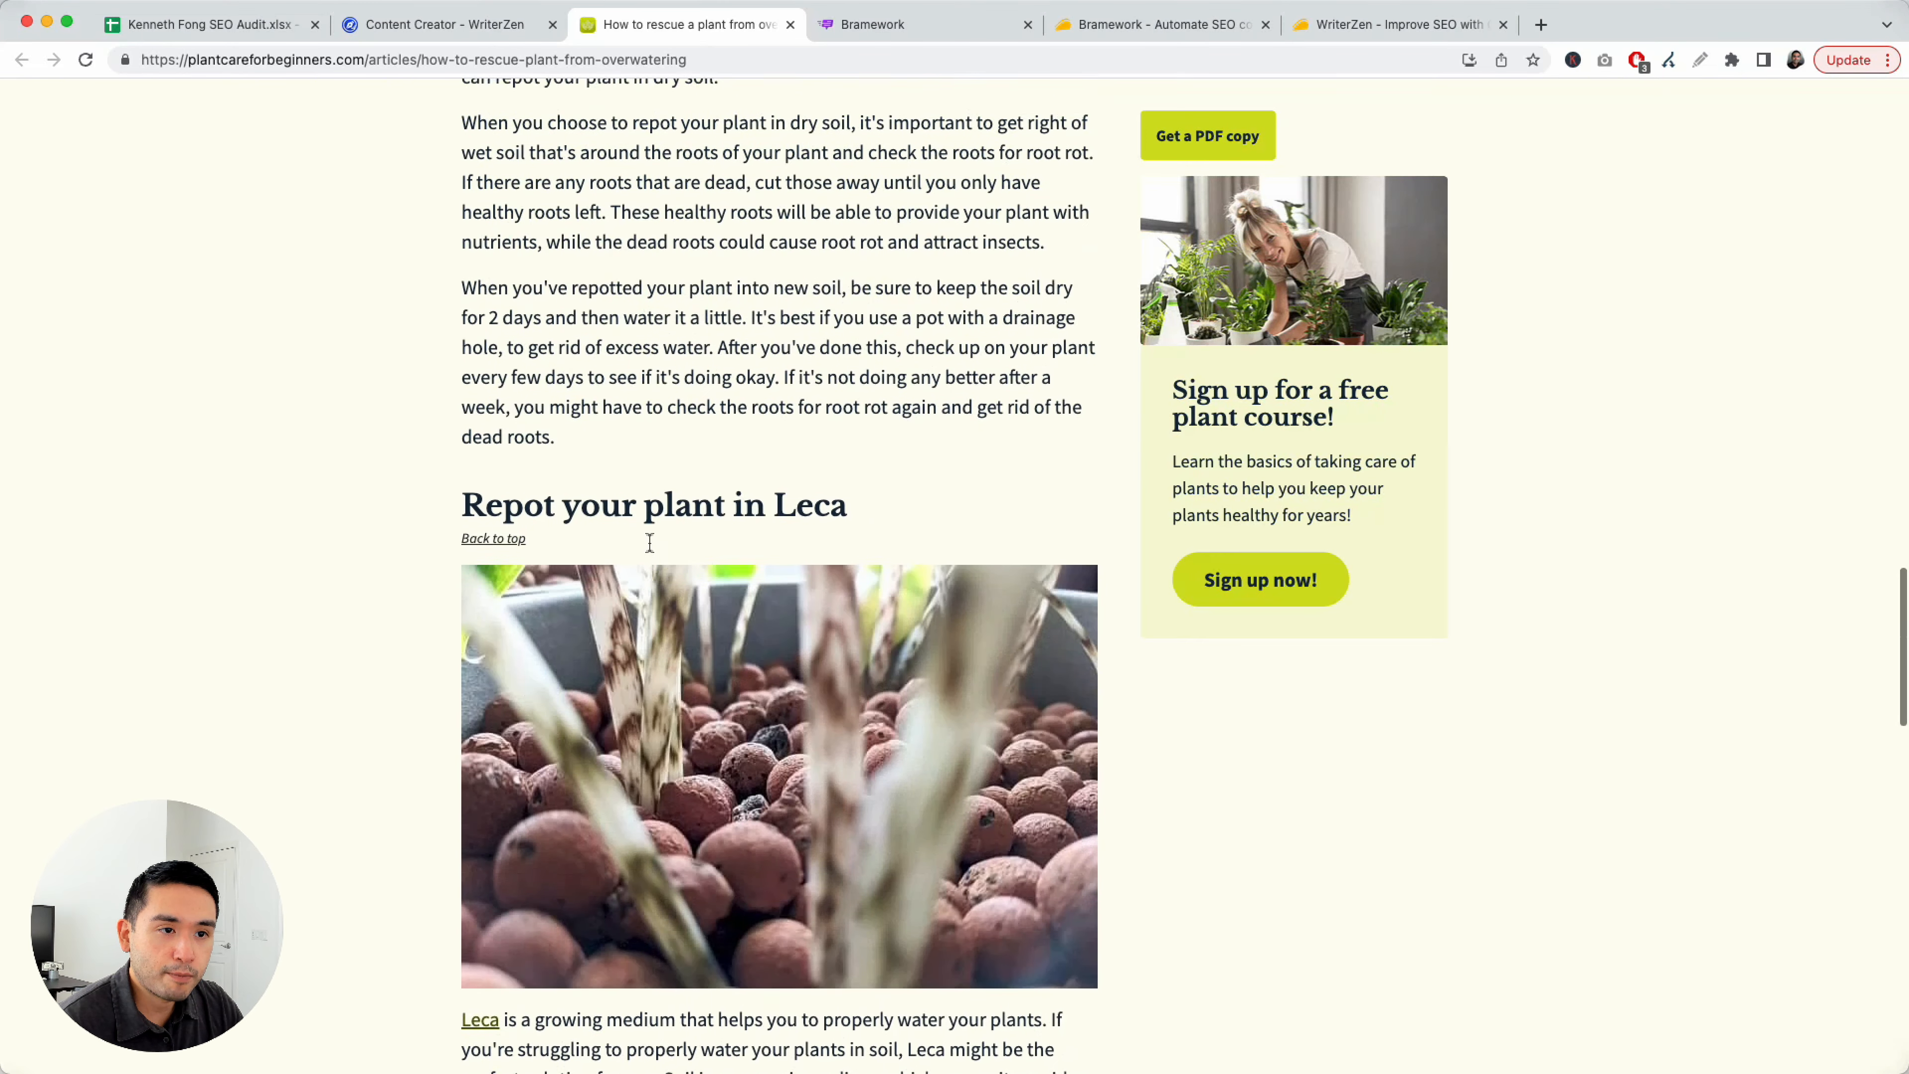
double_click(813, 613)
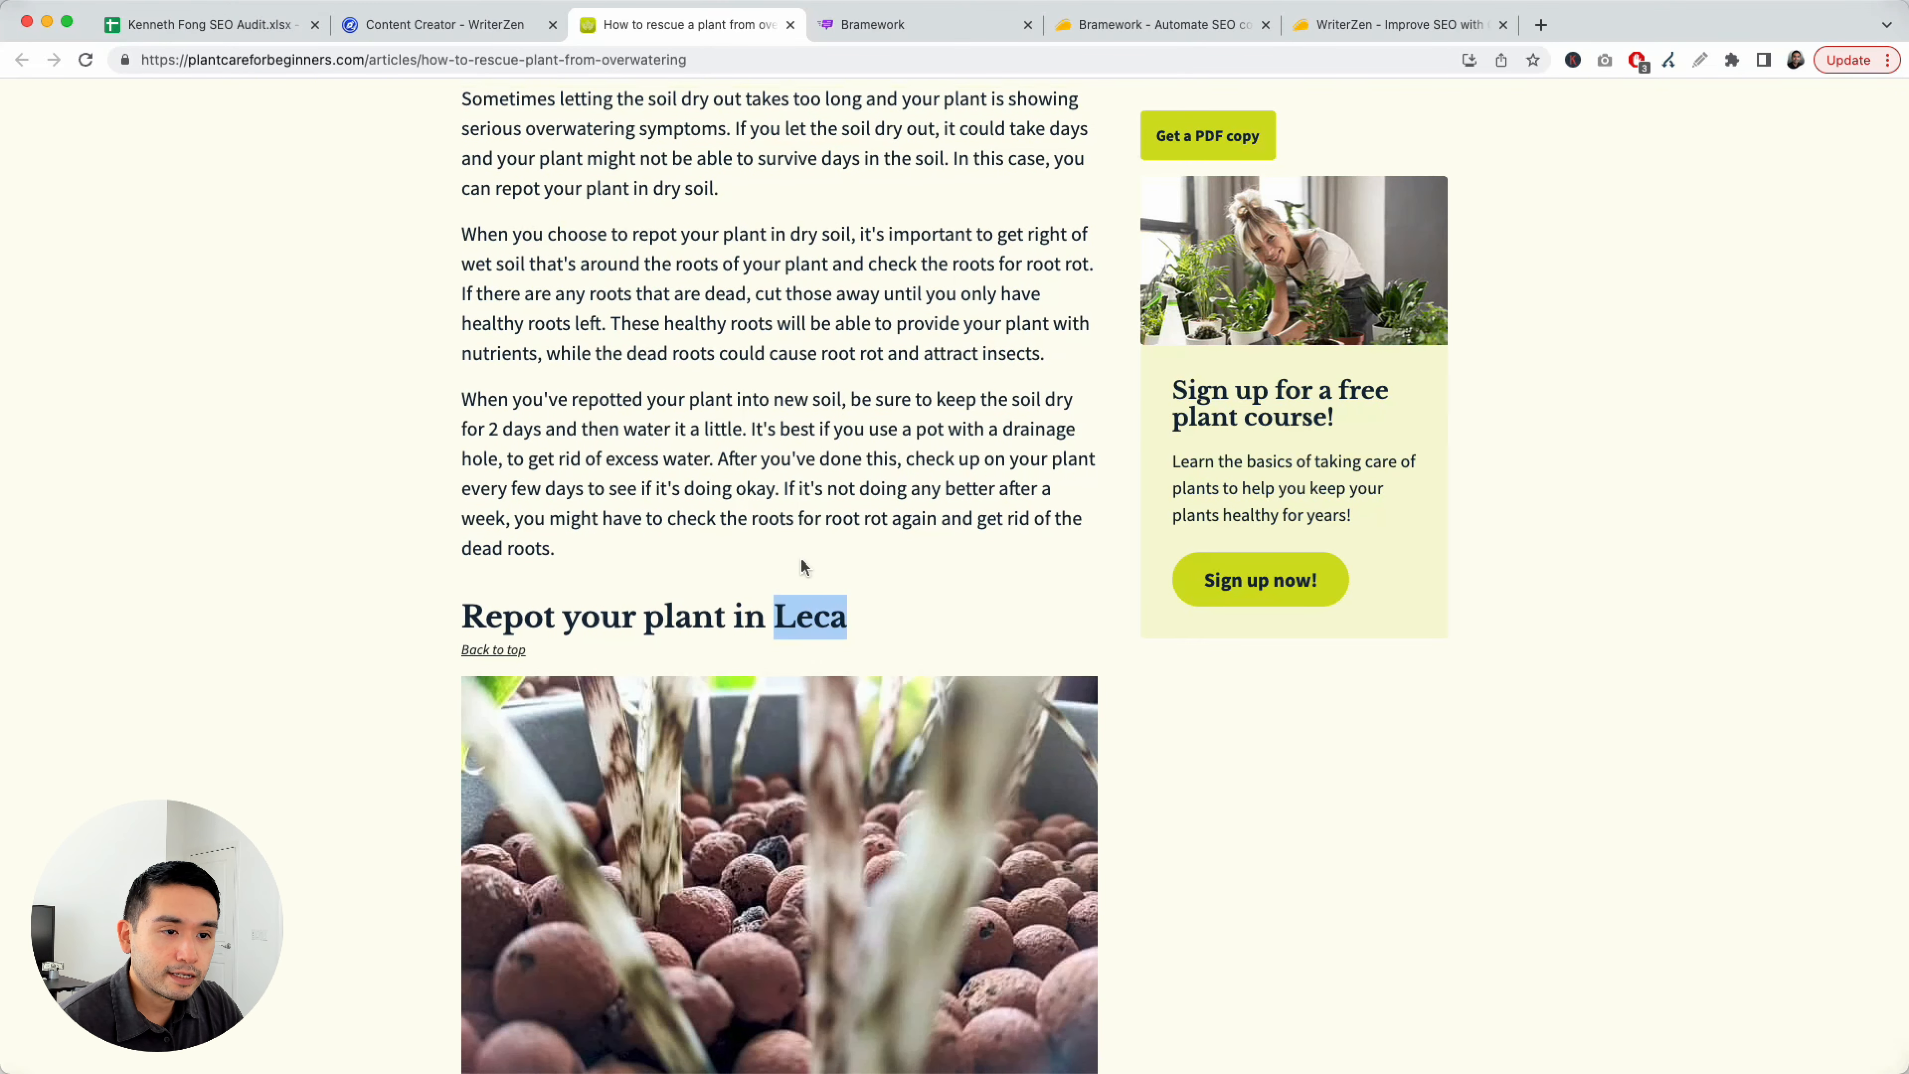
scroll(789, 545, up, 8)
scroll(794, 549, up, 20)
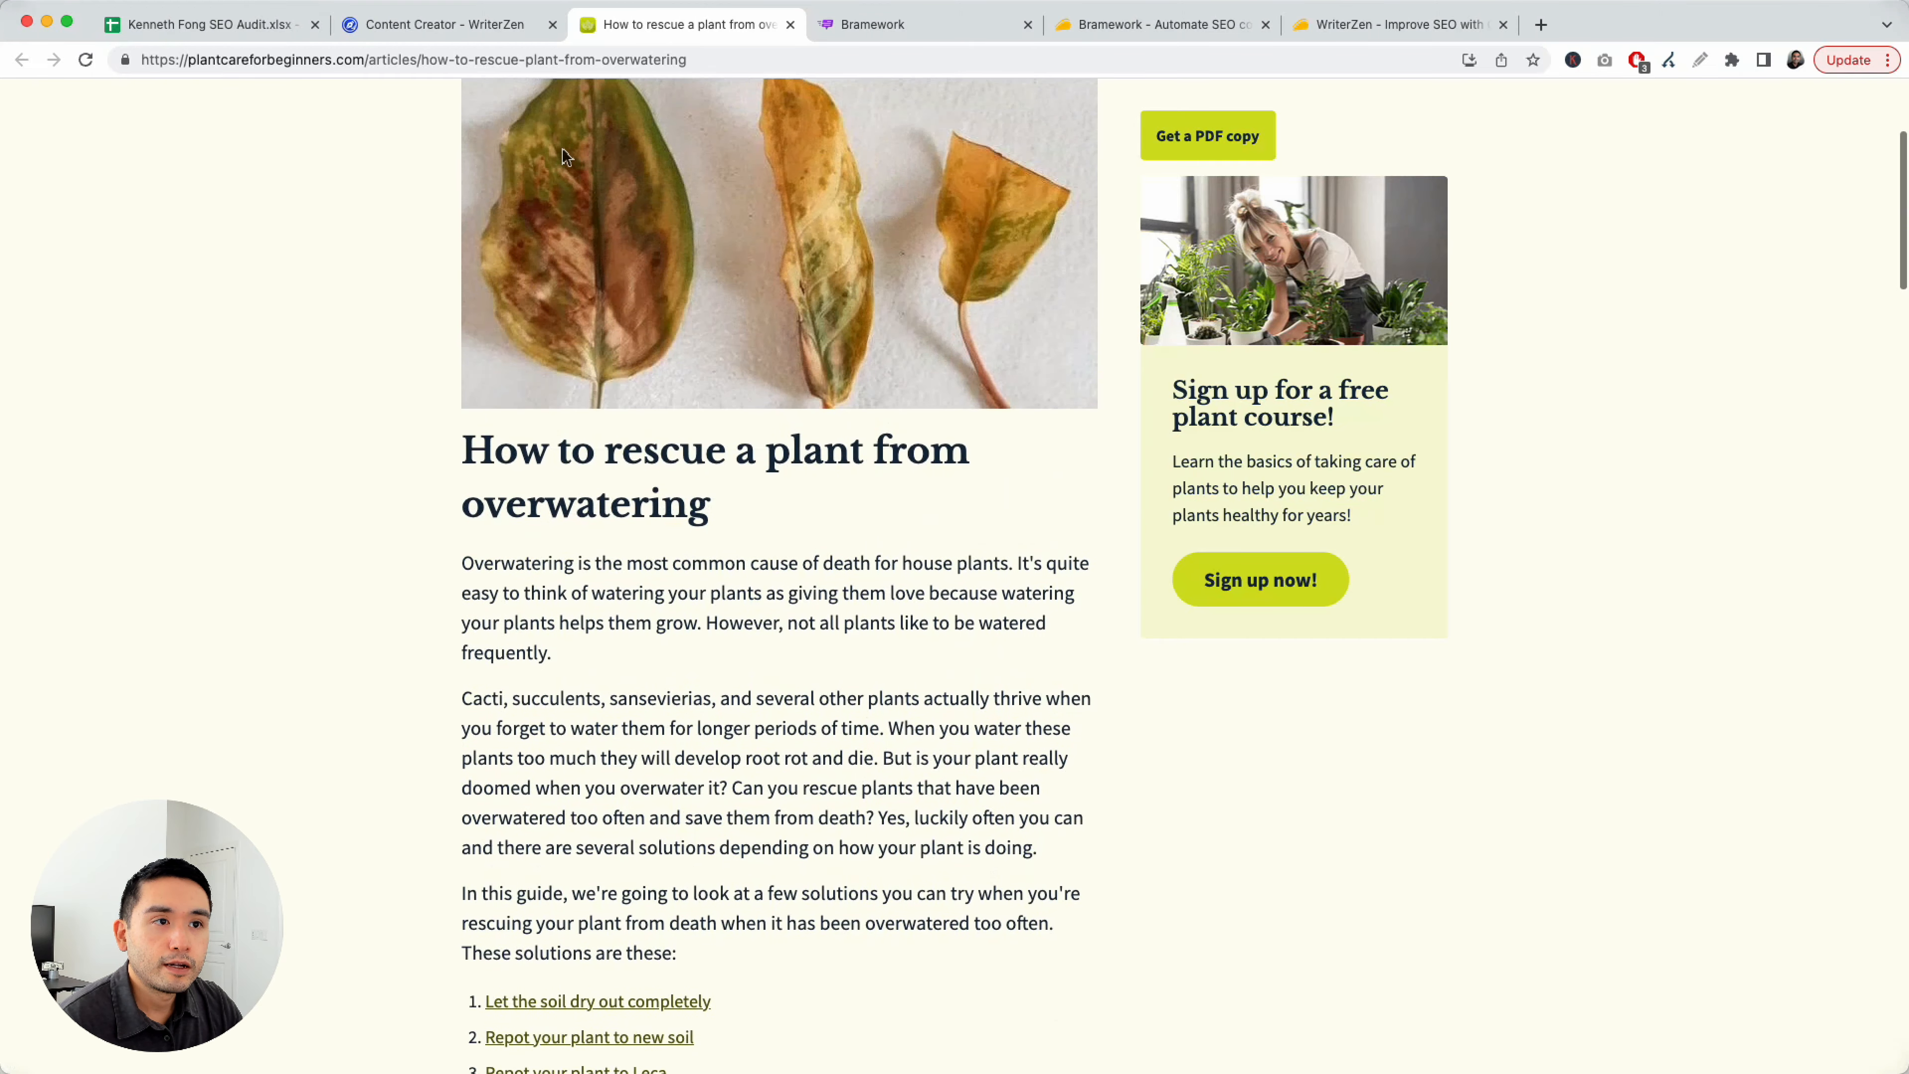
scroll(570, 195, up, 5)
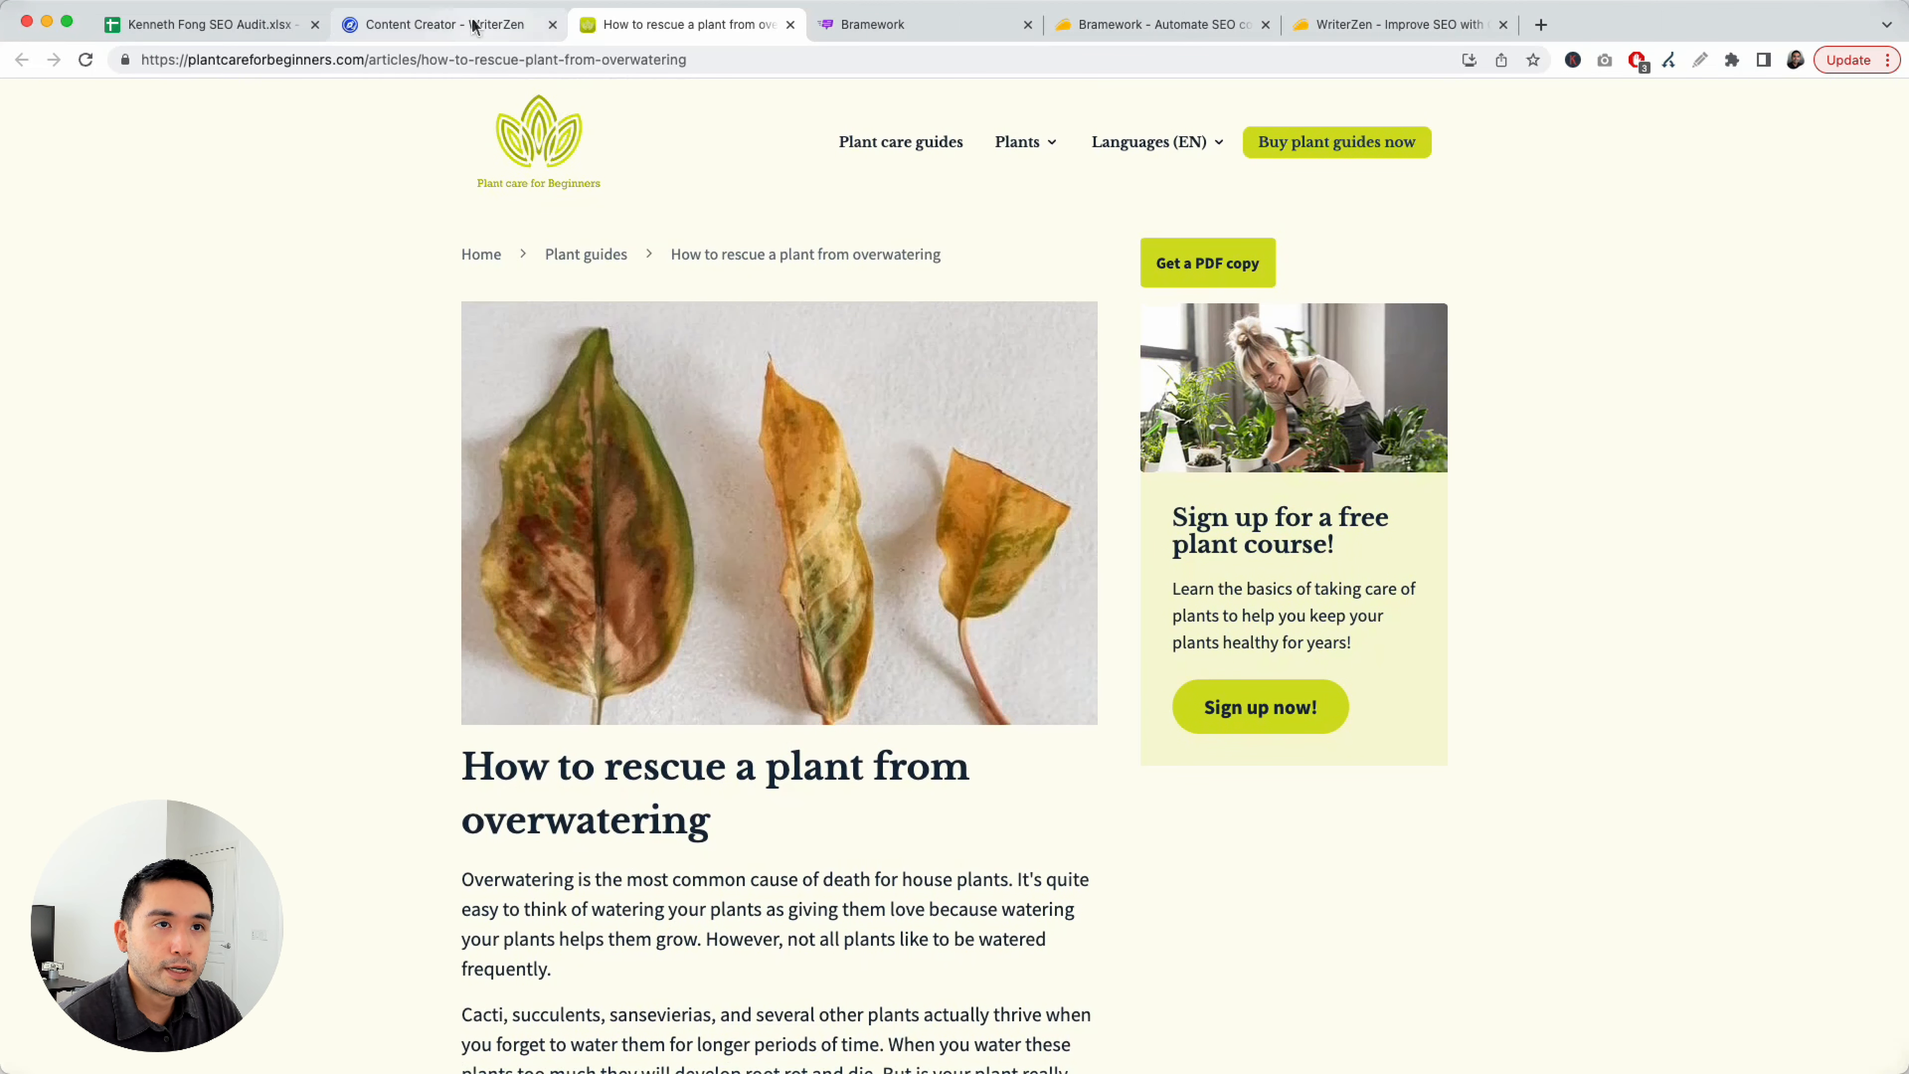
Return to the Content Creator report, review the Competitive Analysis list of articles and briefly check one competitor's summary
click(475, 27)
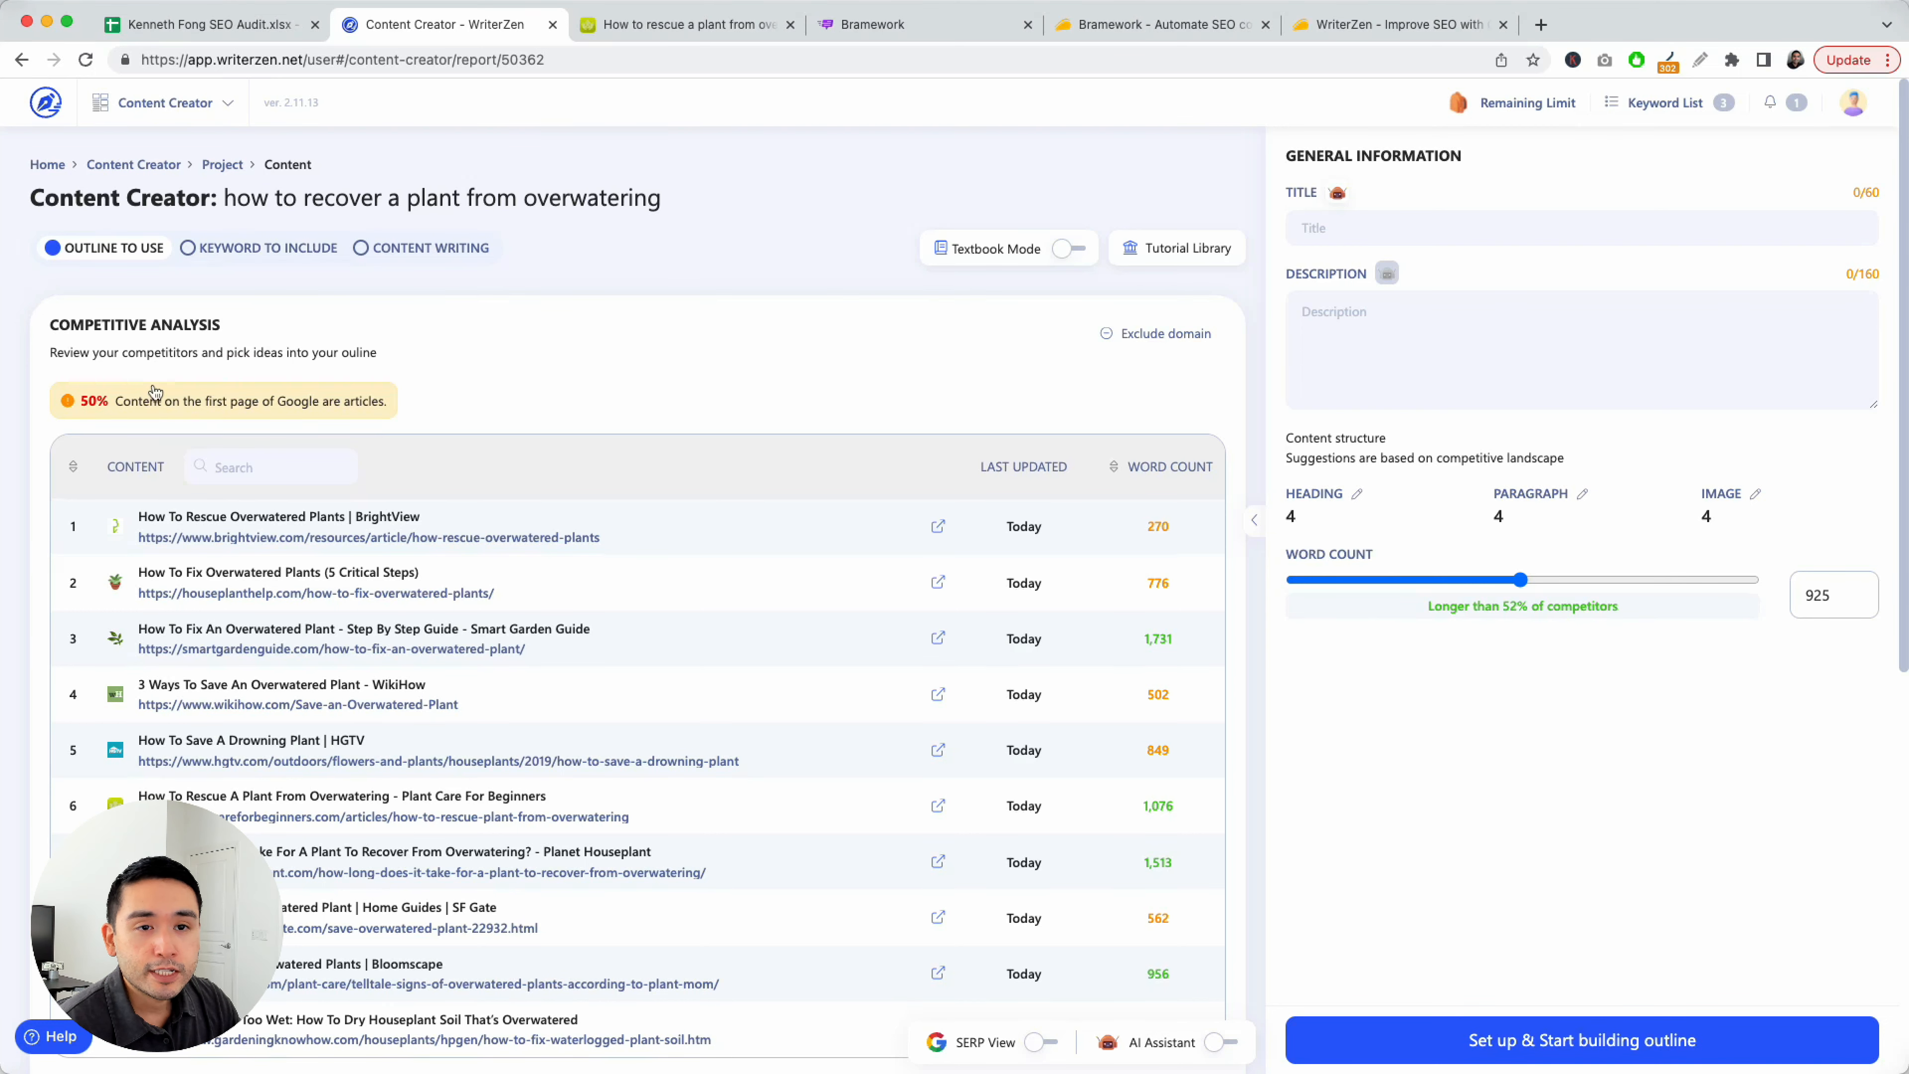
mouse_move(105, 407)
scroll(107, 406, down, 1)
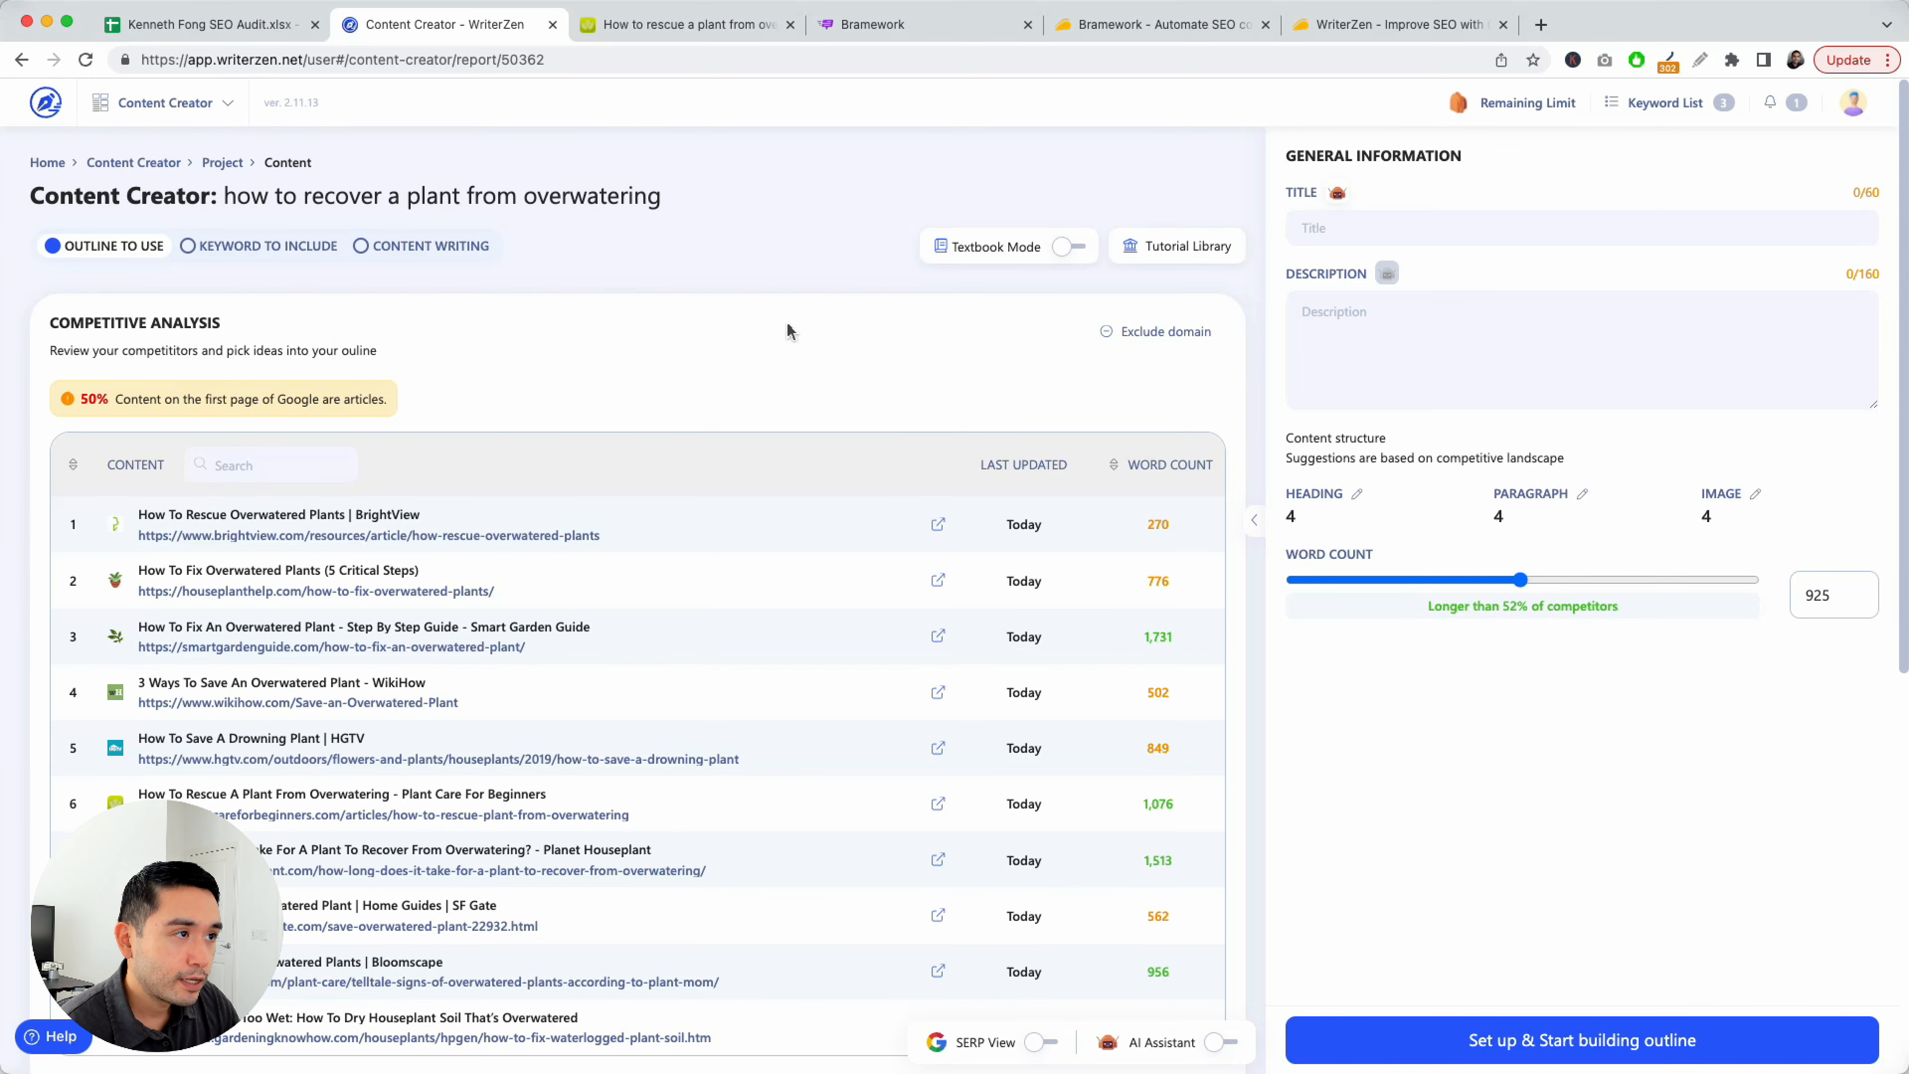
scroll(845, 299, down, 2)
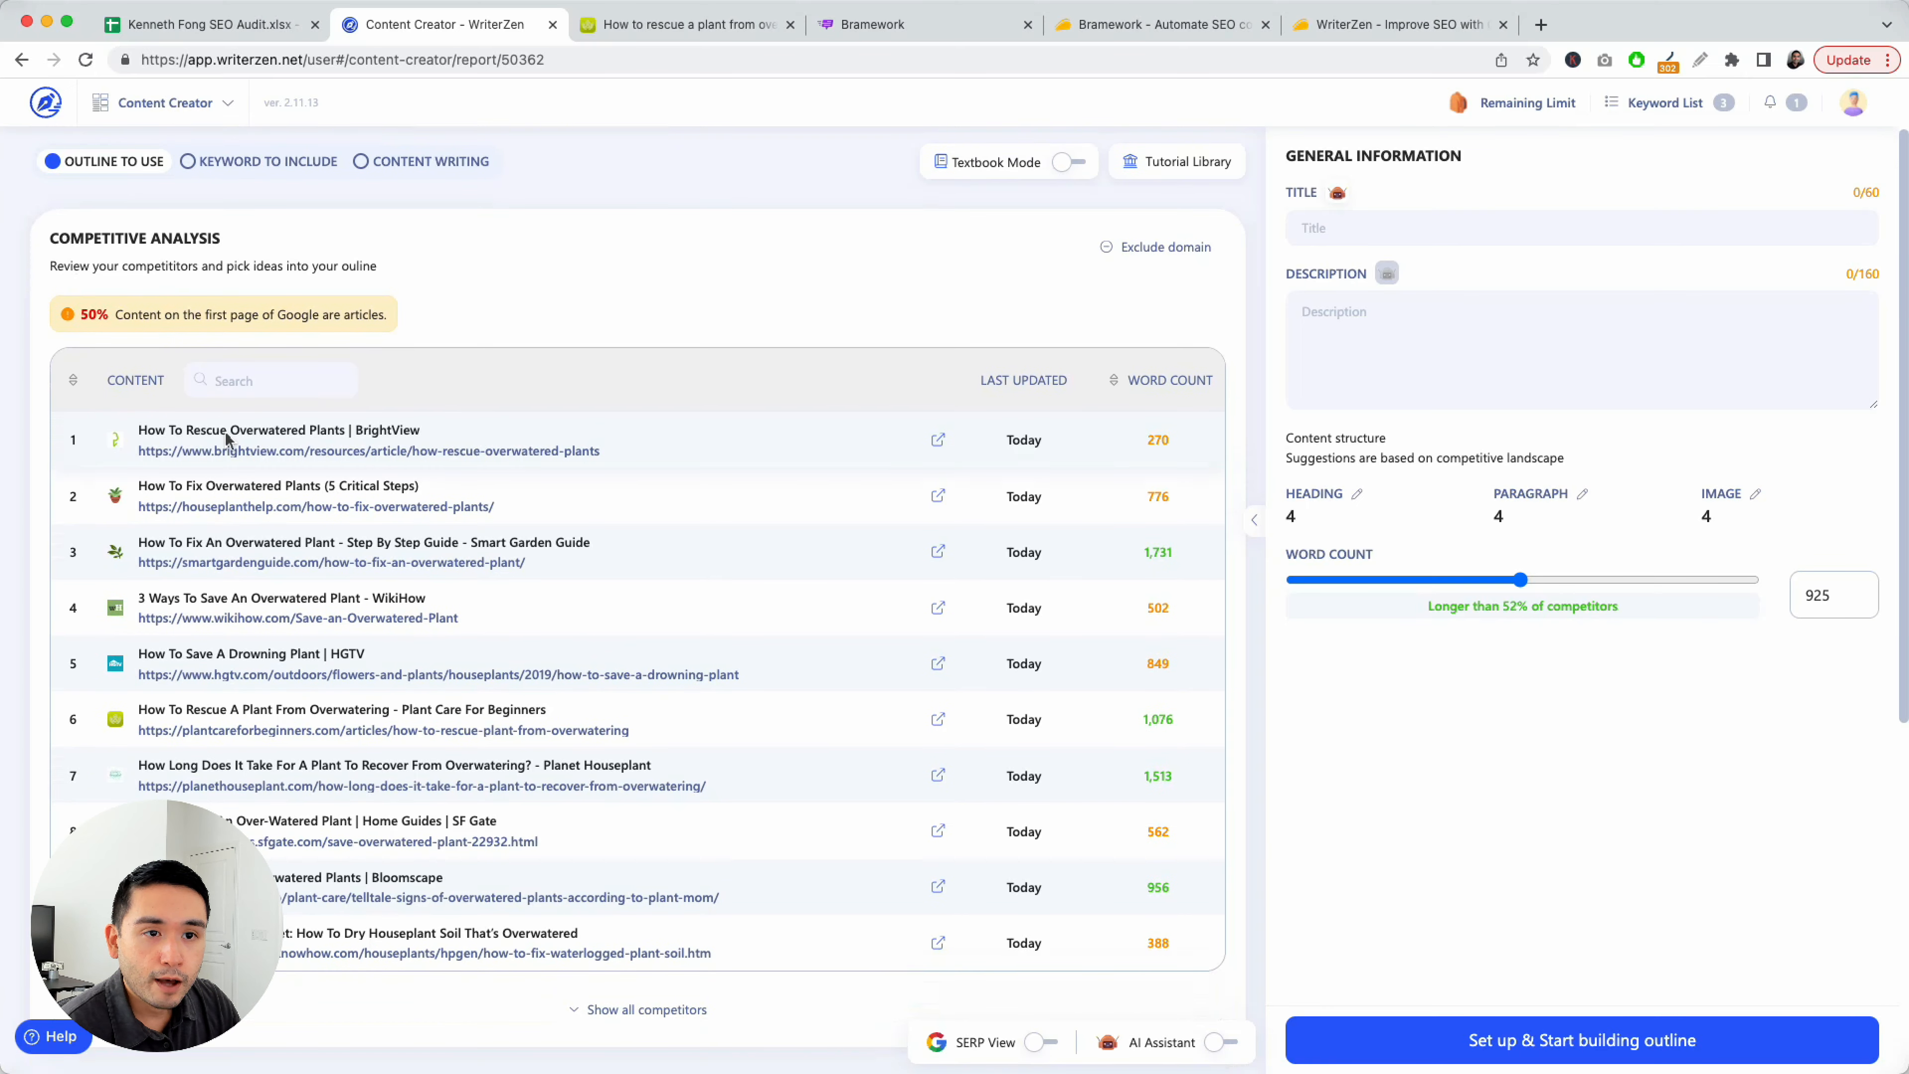
scroll(244, 445, up, 2)
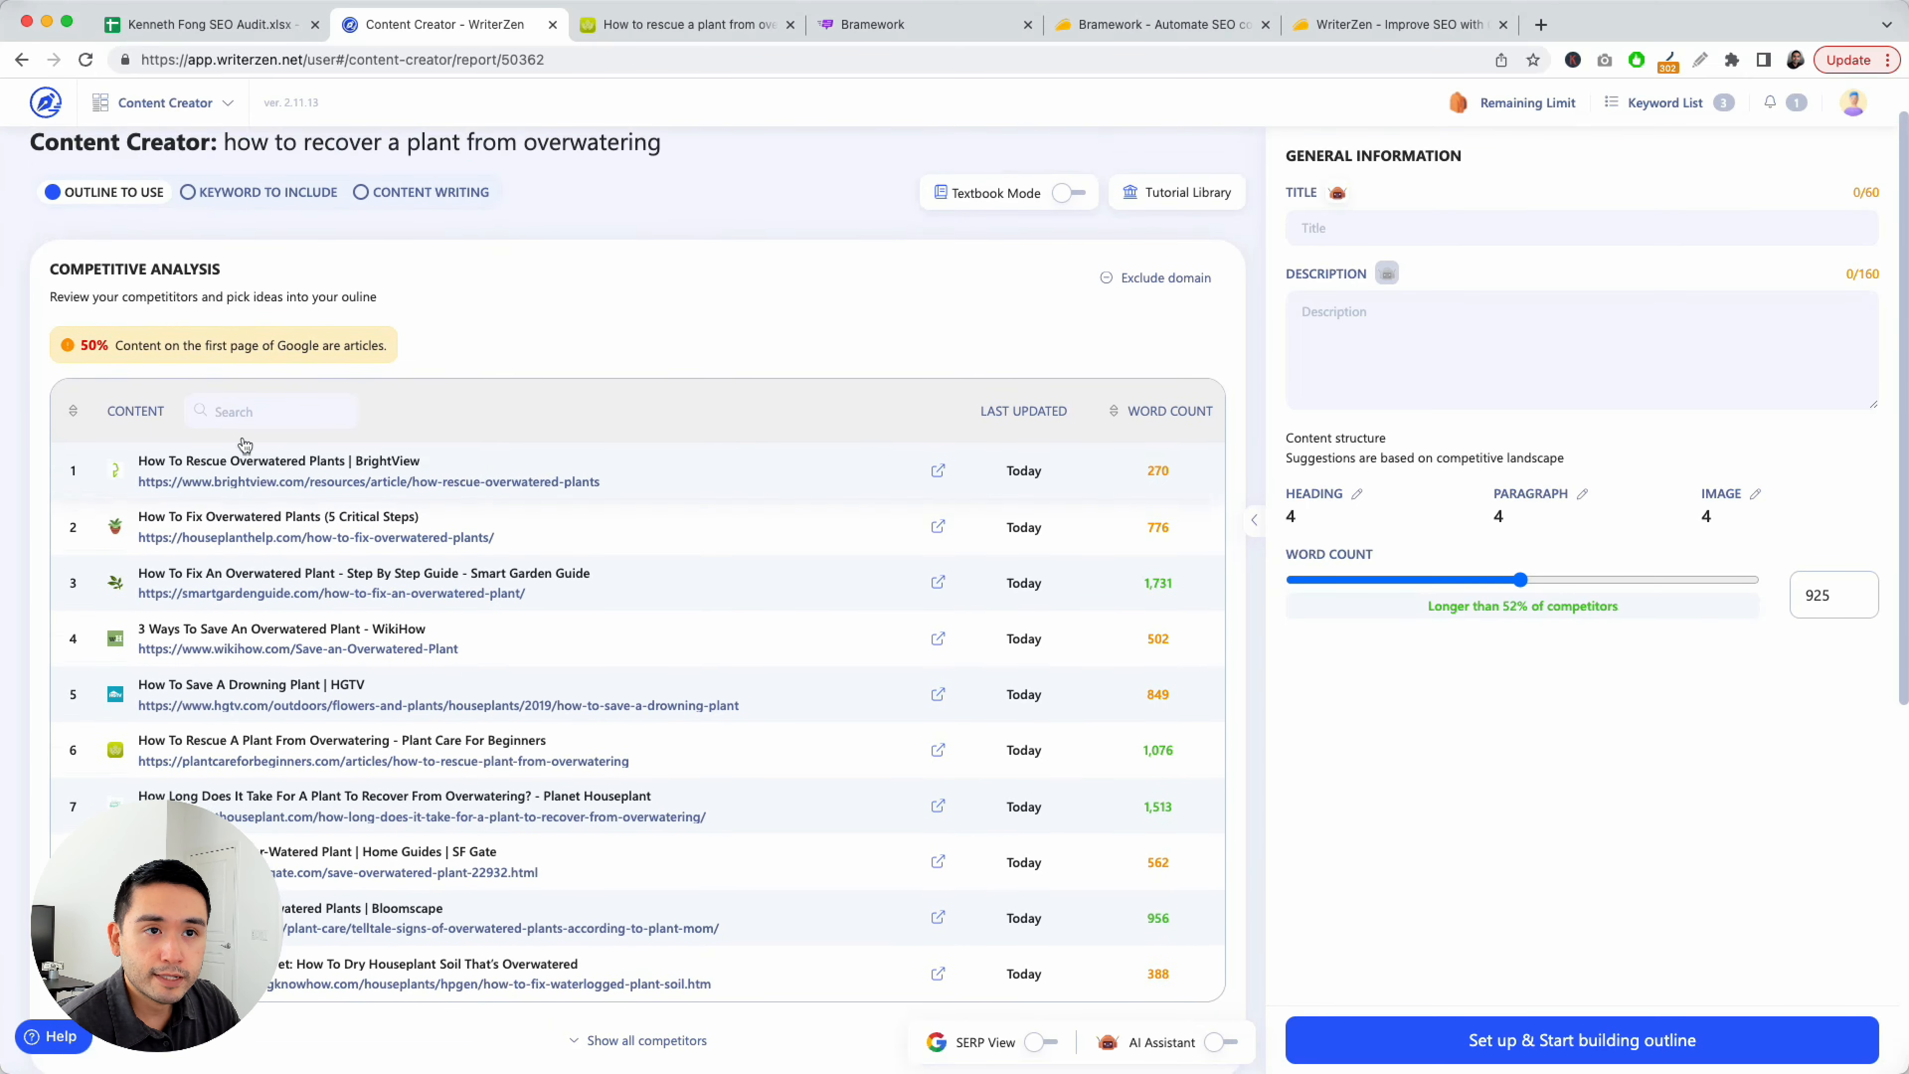
click(120, 530)
click(1239, 159)
Set the content title to "how to recover a plant from overwatering", copied from the report heading
drag(226, 199, 657, 200)
key(super+c)
click(1338, 228)
key(super+v)
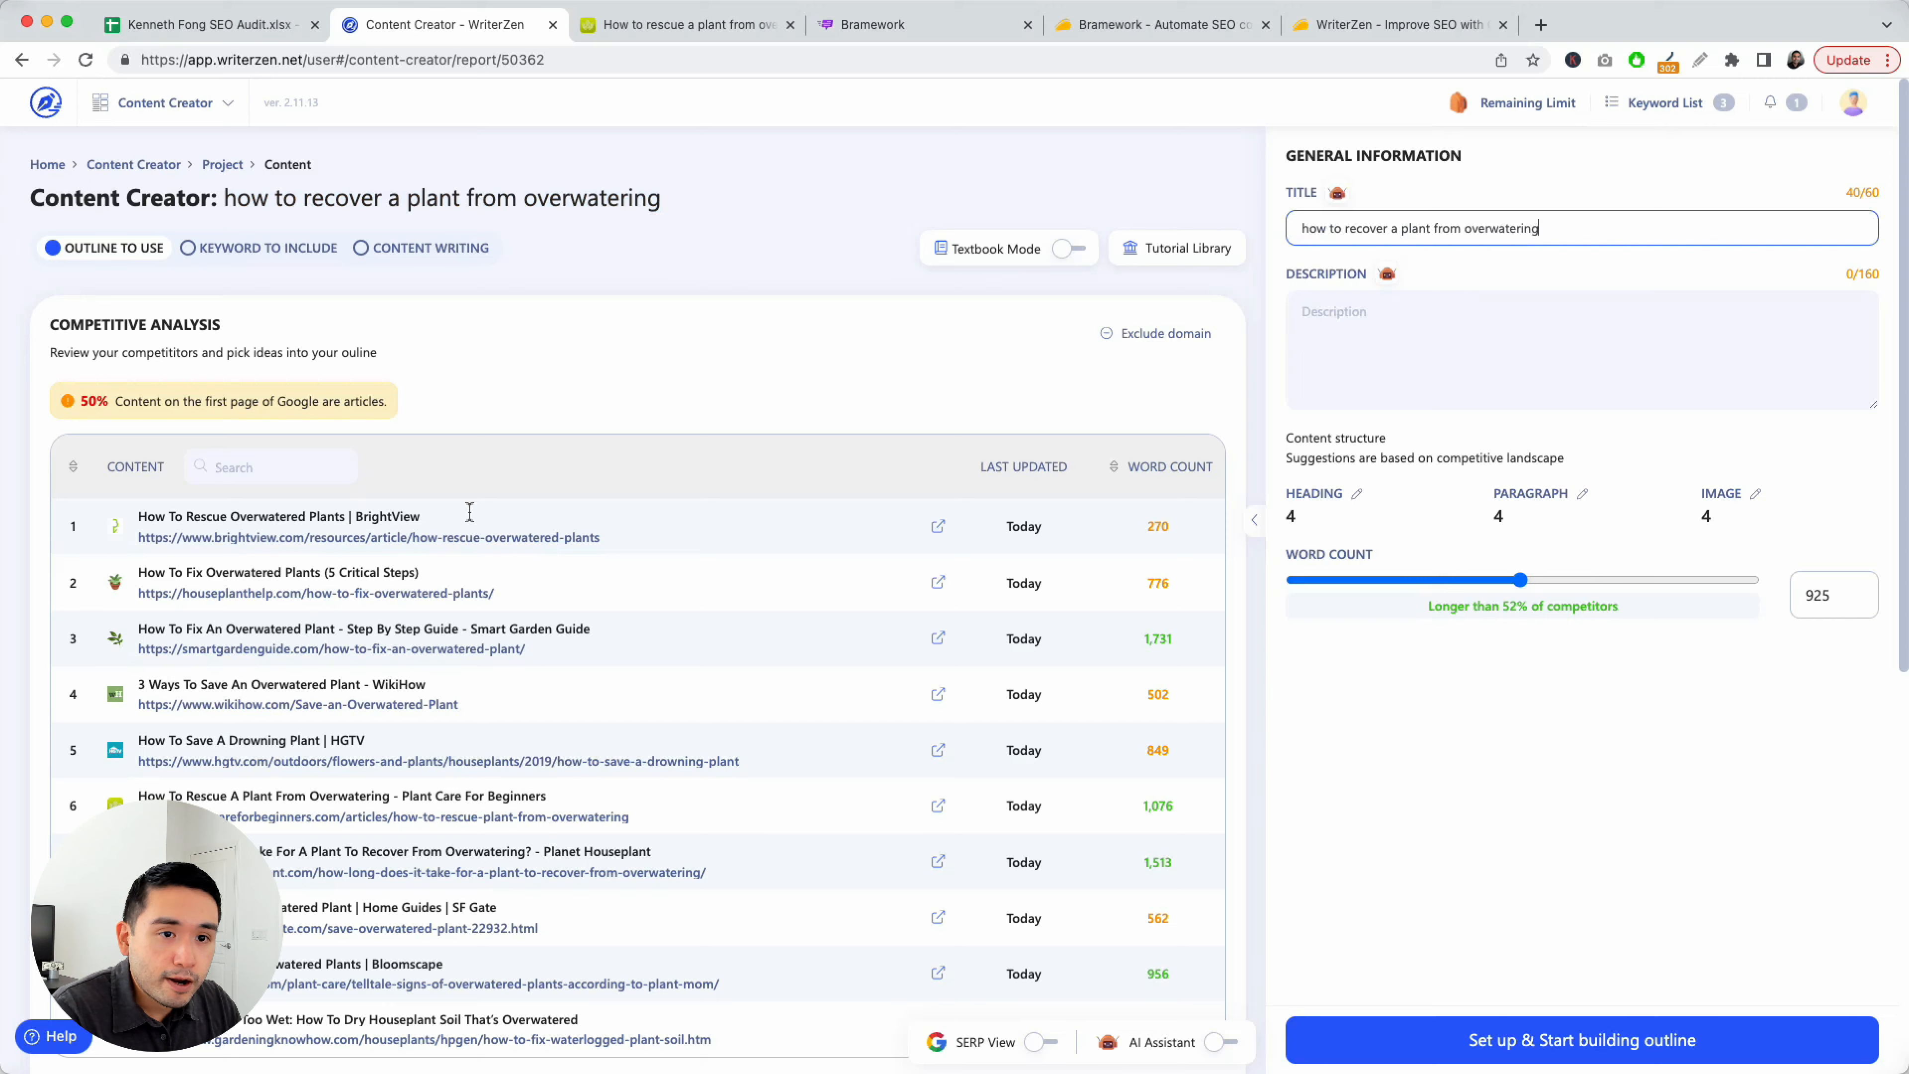
Fill the content description with the description copied from the BrightView article's summary, then close that summary
click(144, 525)
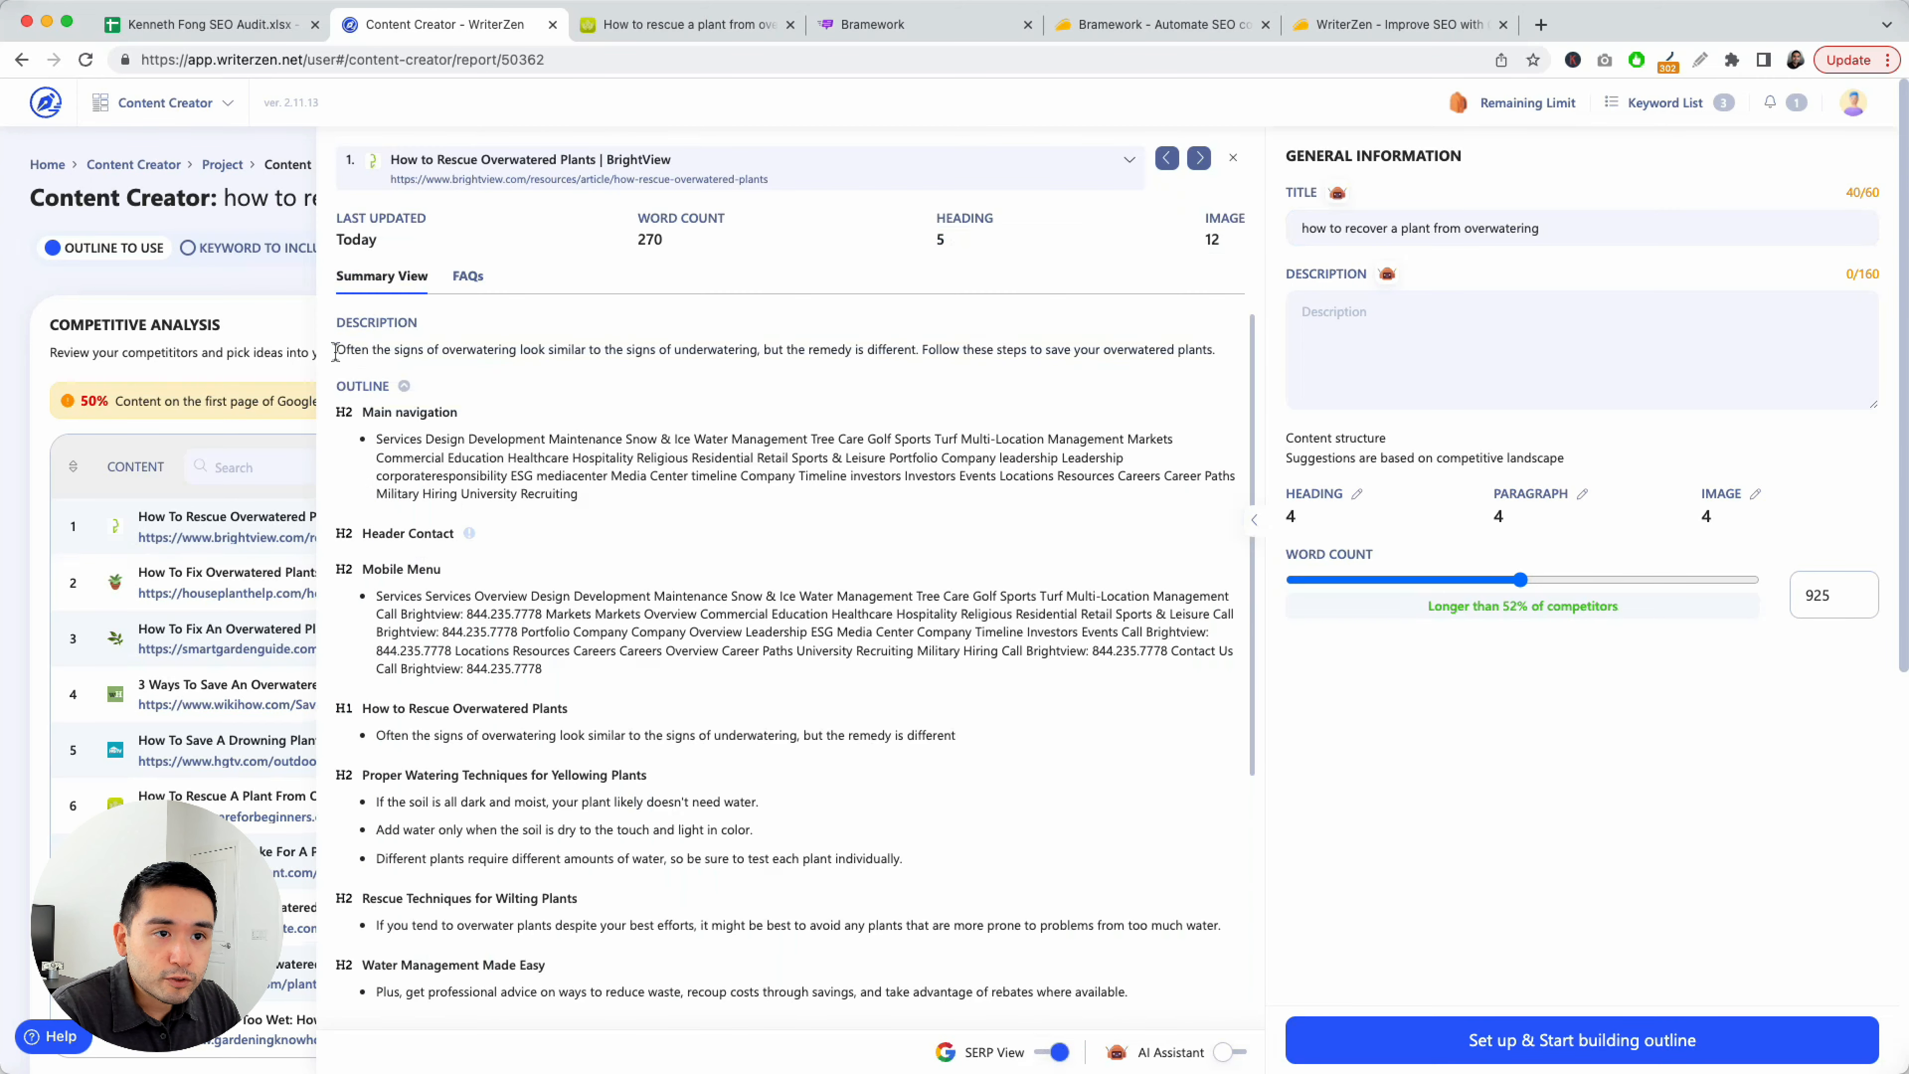
drag(583, 345, 1228, 356)
key(super+c)
click(1377, 334)
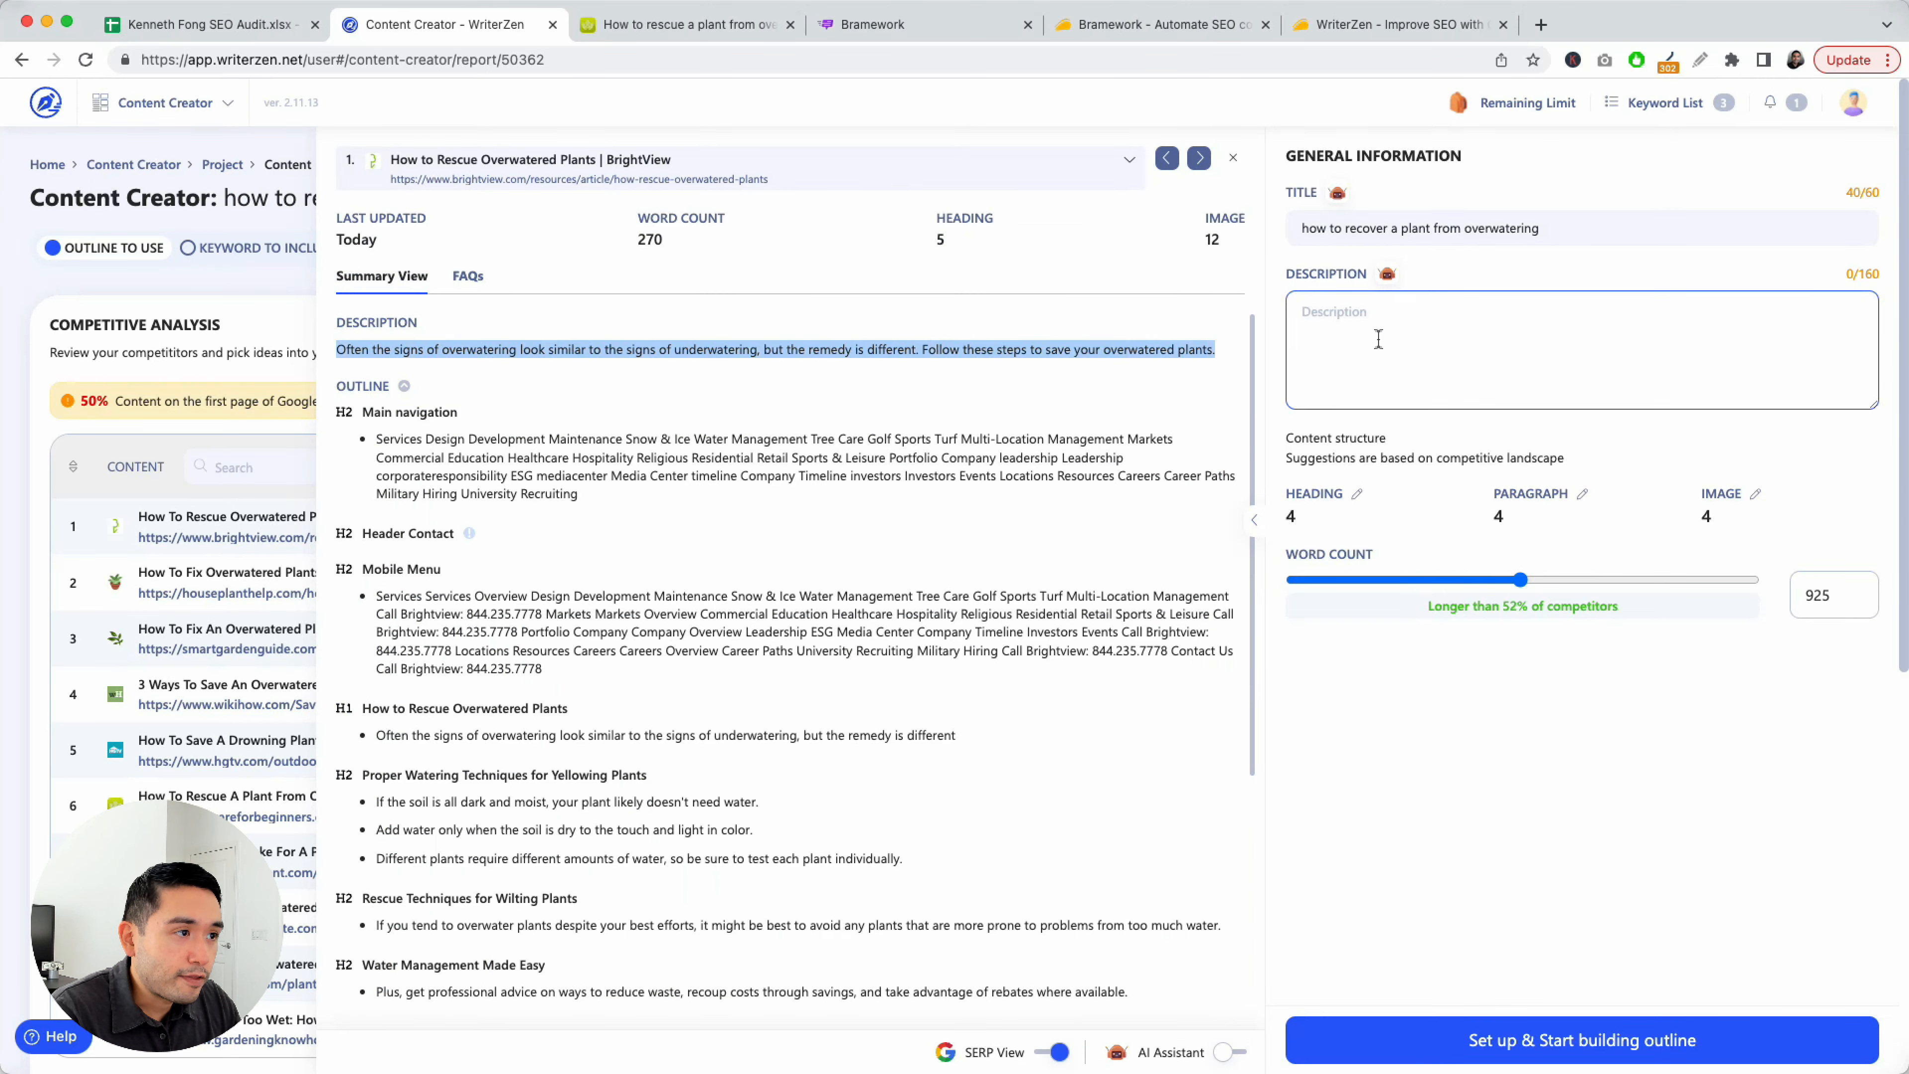
key(super+v)
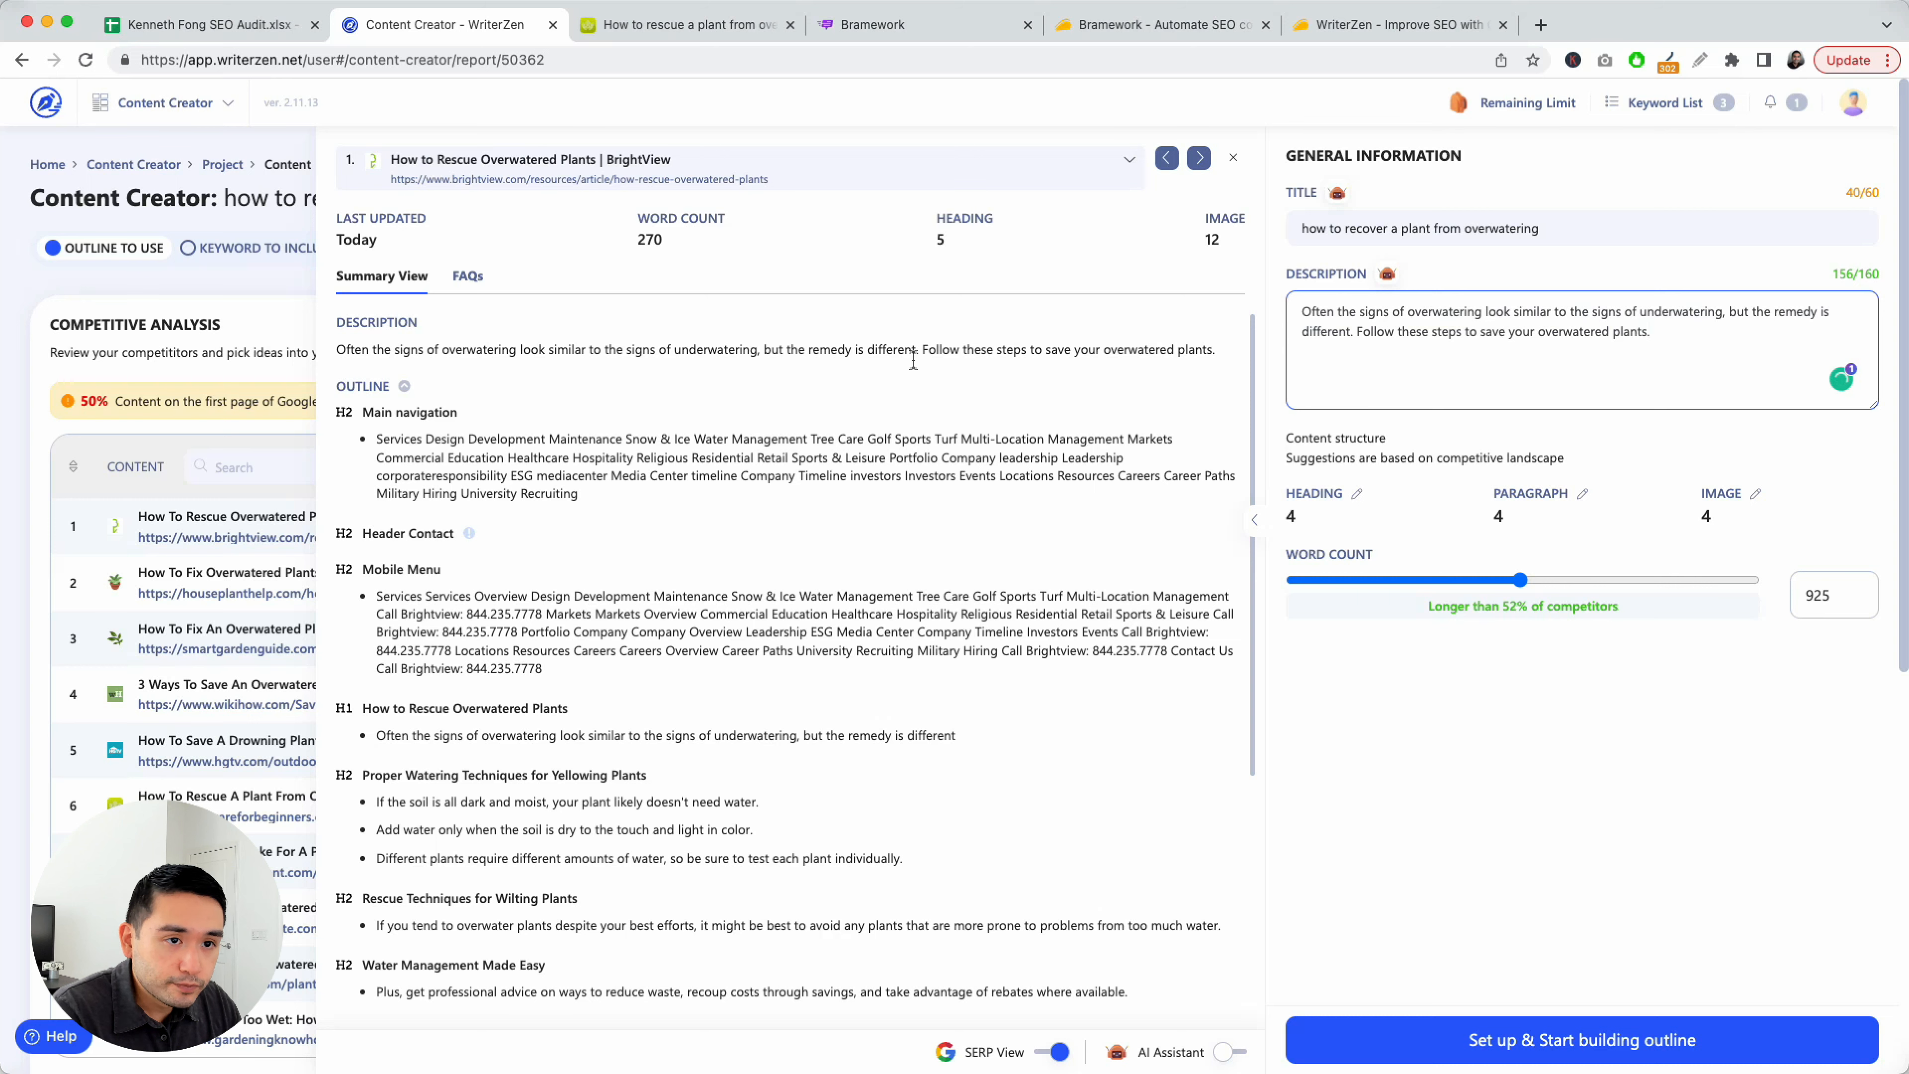
scroll(406, 513, down, 1)
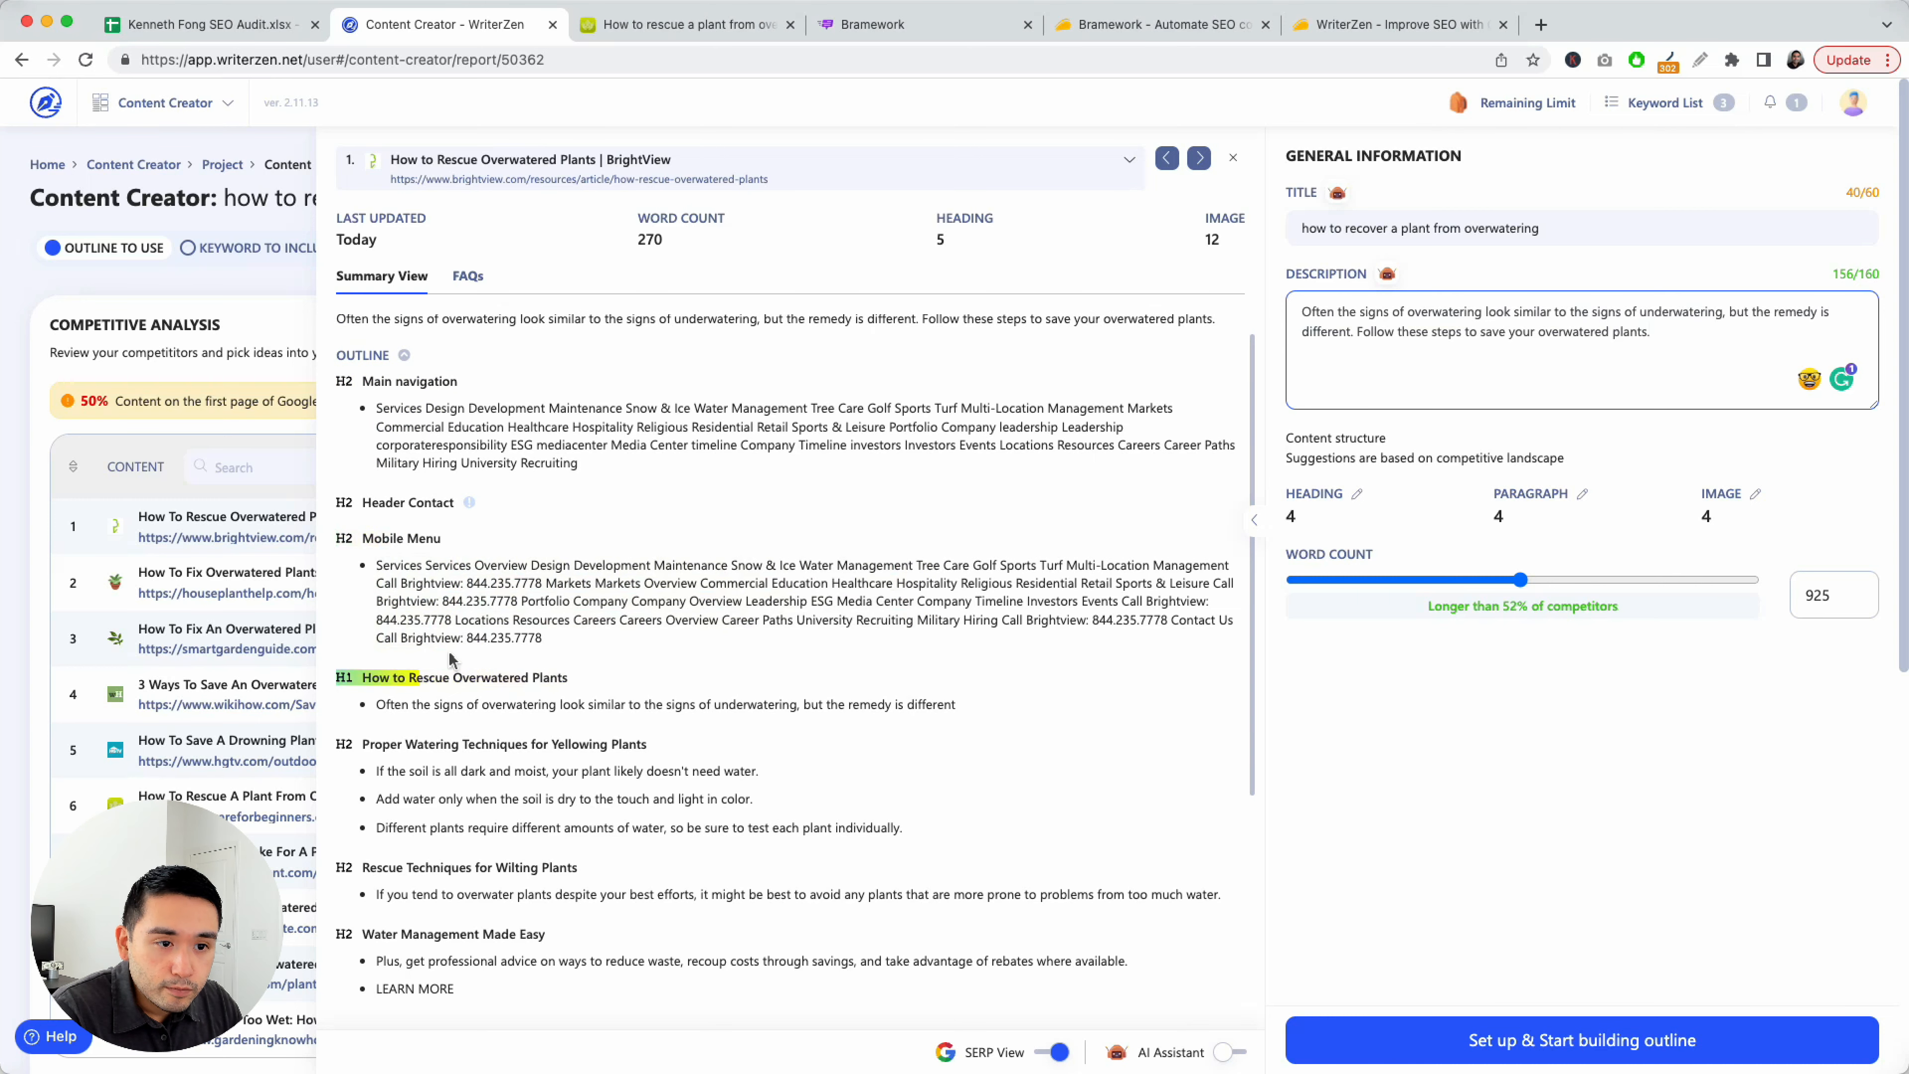
click(1236, 160)
scroll(251, 576, down, 1)
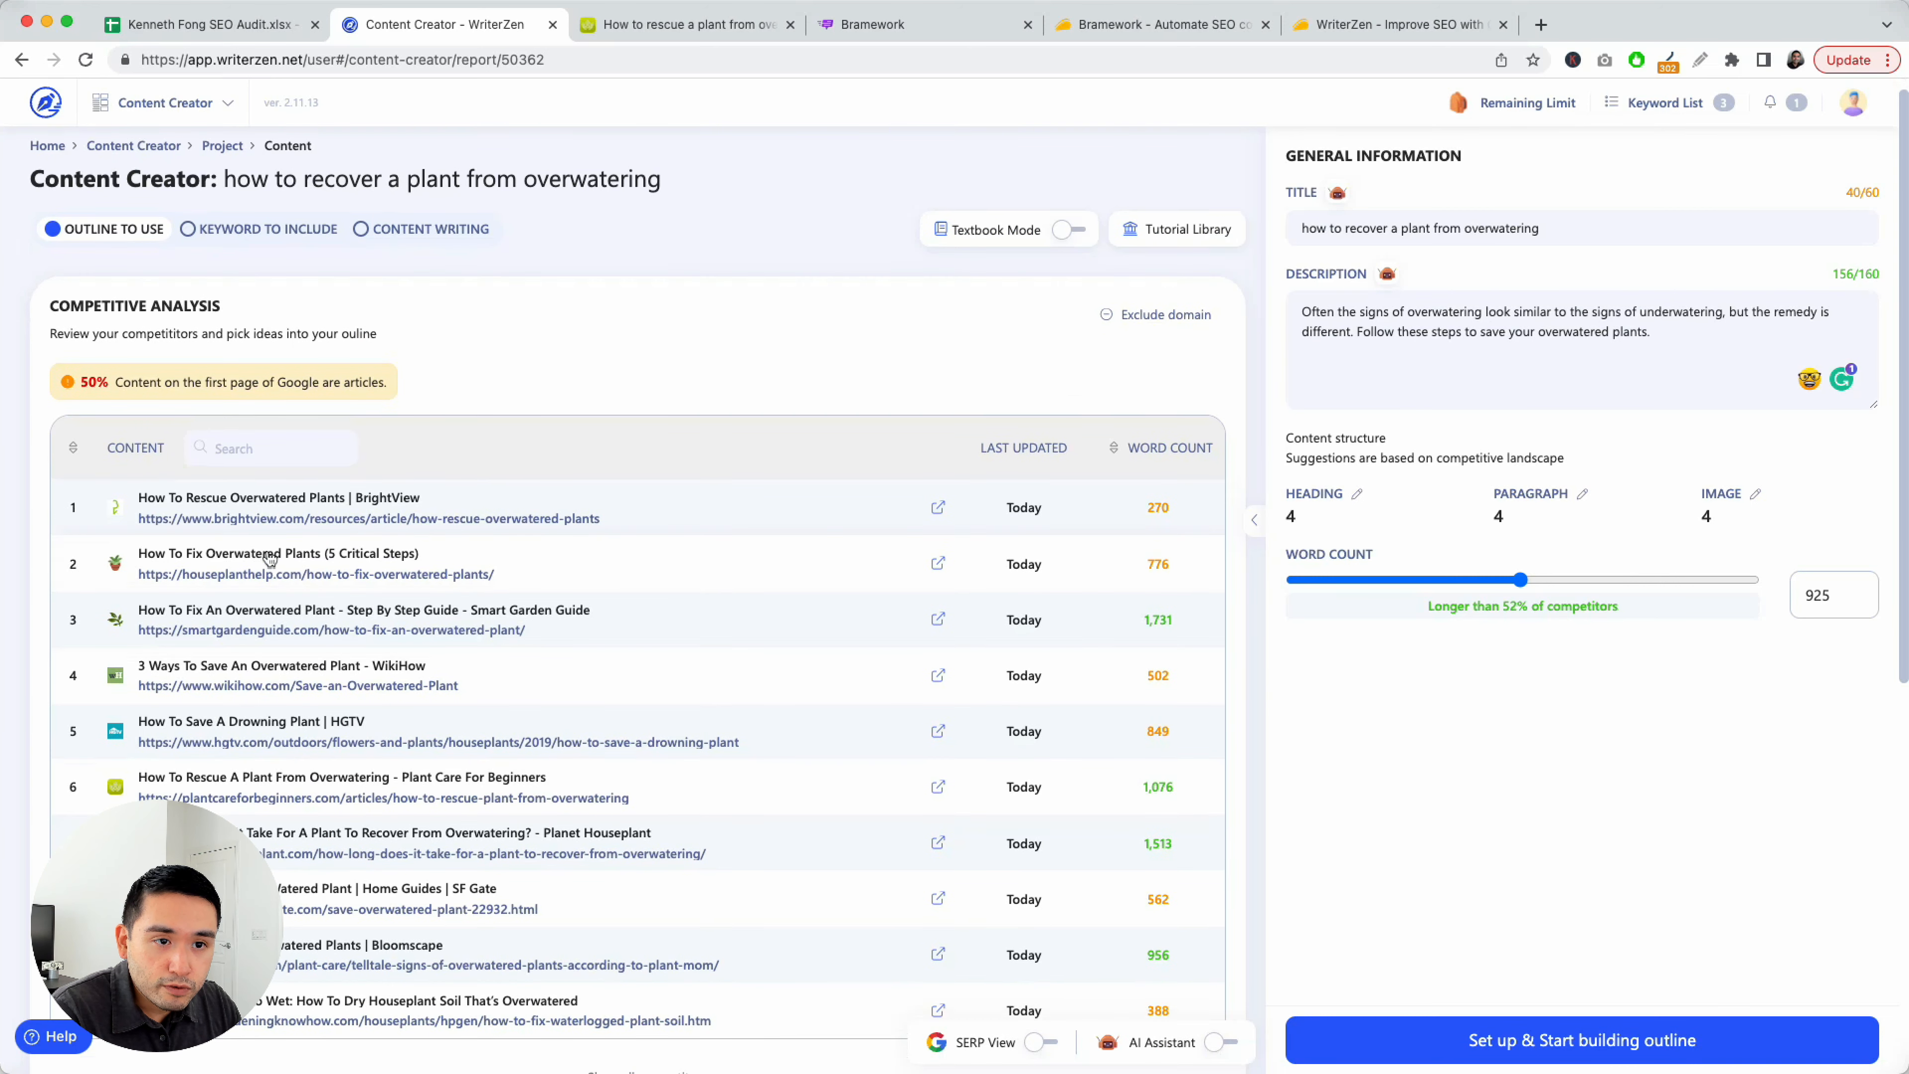
Open the summary of "How To Fix Overwatered Plants (5 Critical Steps)" and save the general information to start building the outline
click(354, 562)
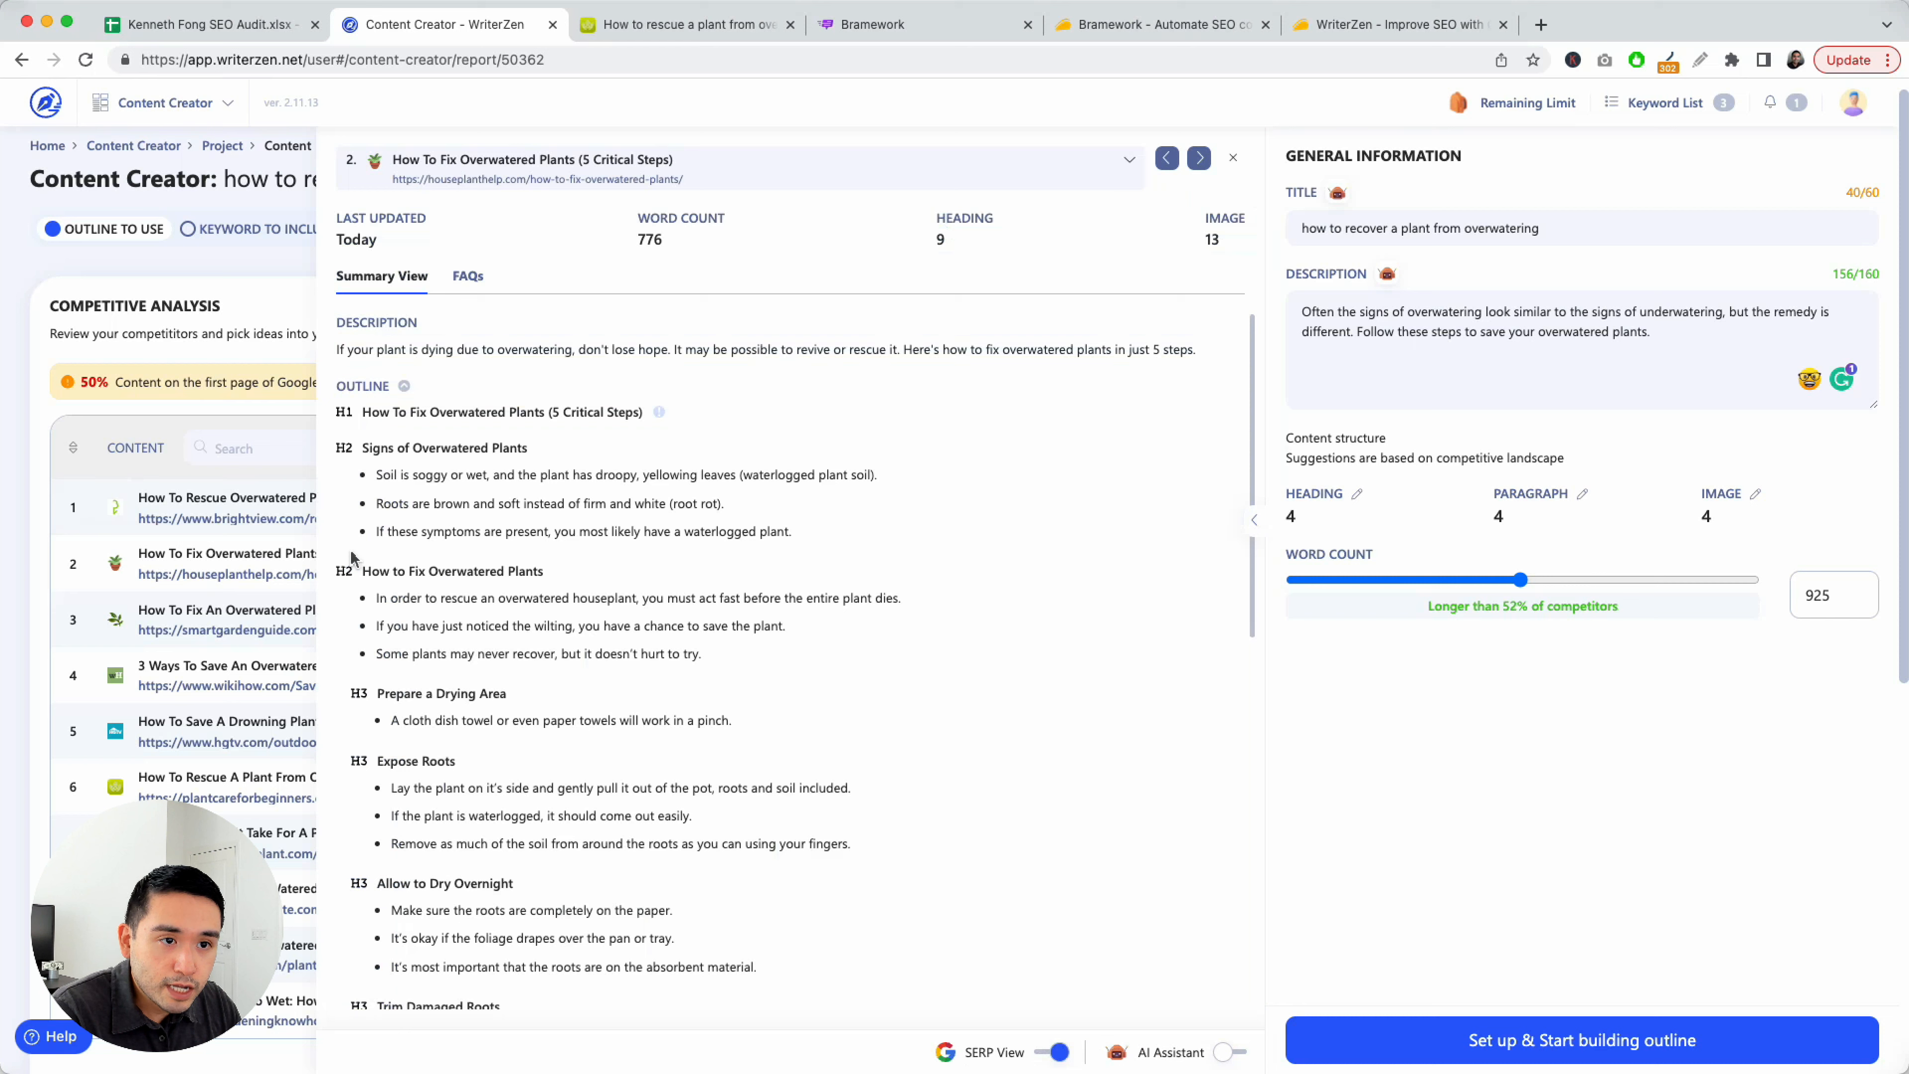
double_click(531, 413)
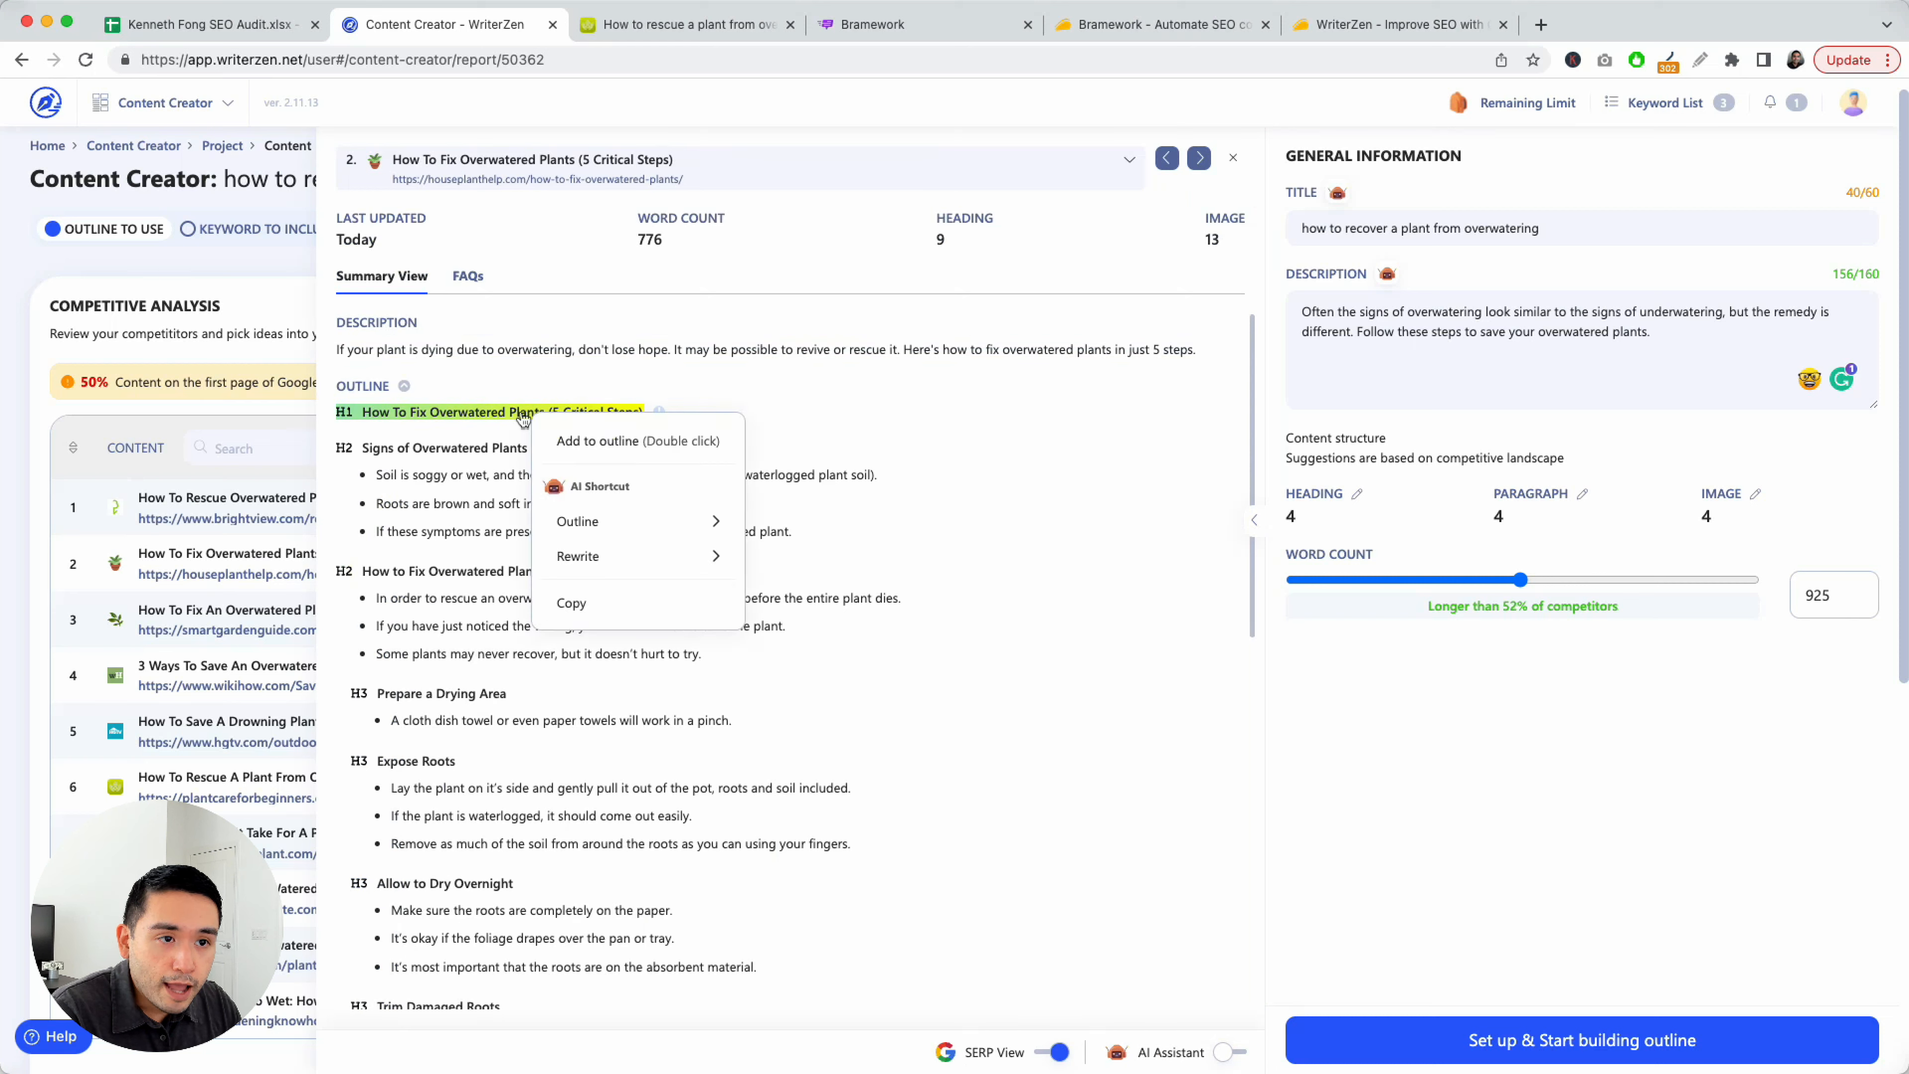
double_click(442, 417)
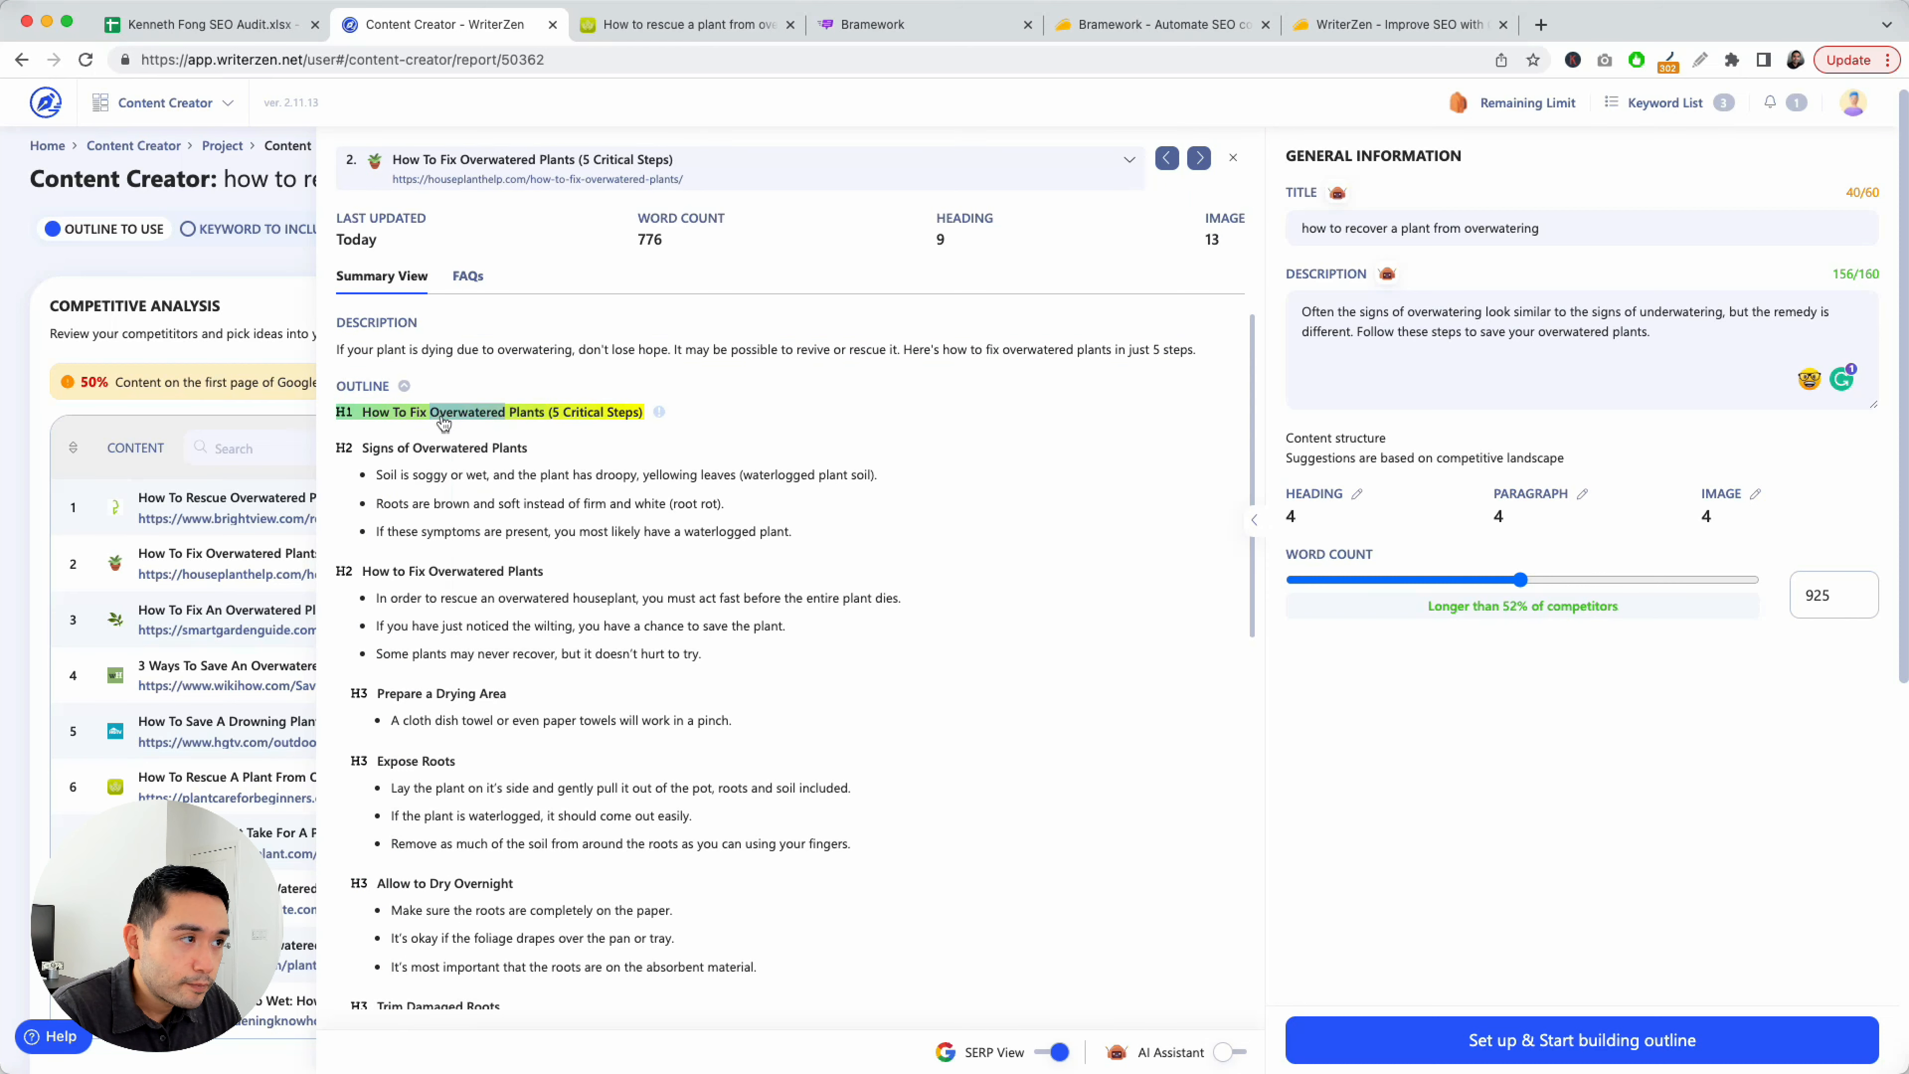
click(1555, 1050)
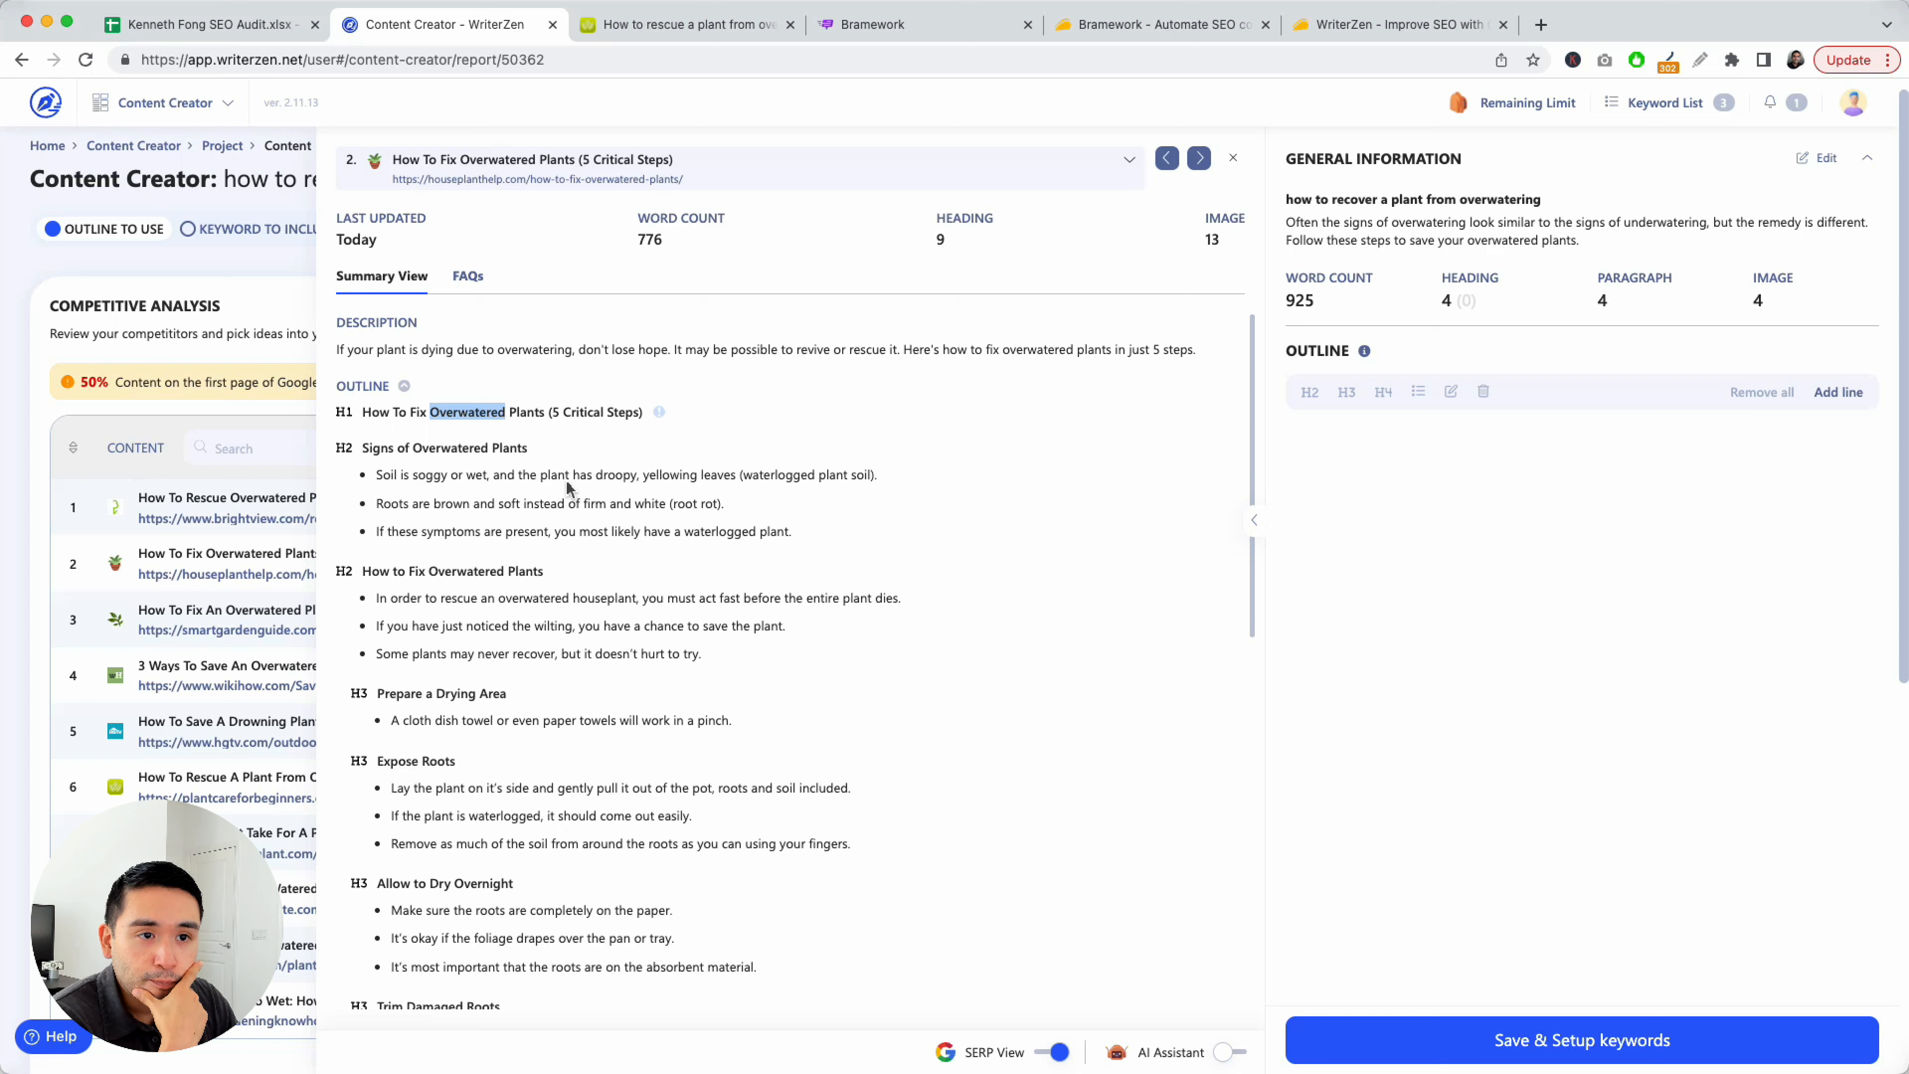
Add the headings "How To Fix Overwatered Plants (5 Critical Steps)", "Signs of Overwatered Plants", "How to Fix Overwatered Plants" and "Overwatered Plant Recovery Time" to the outline
click(354, 419)
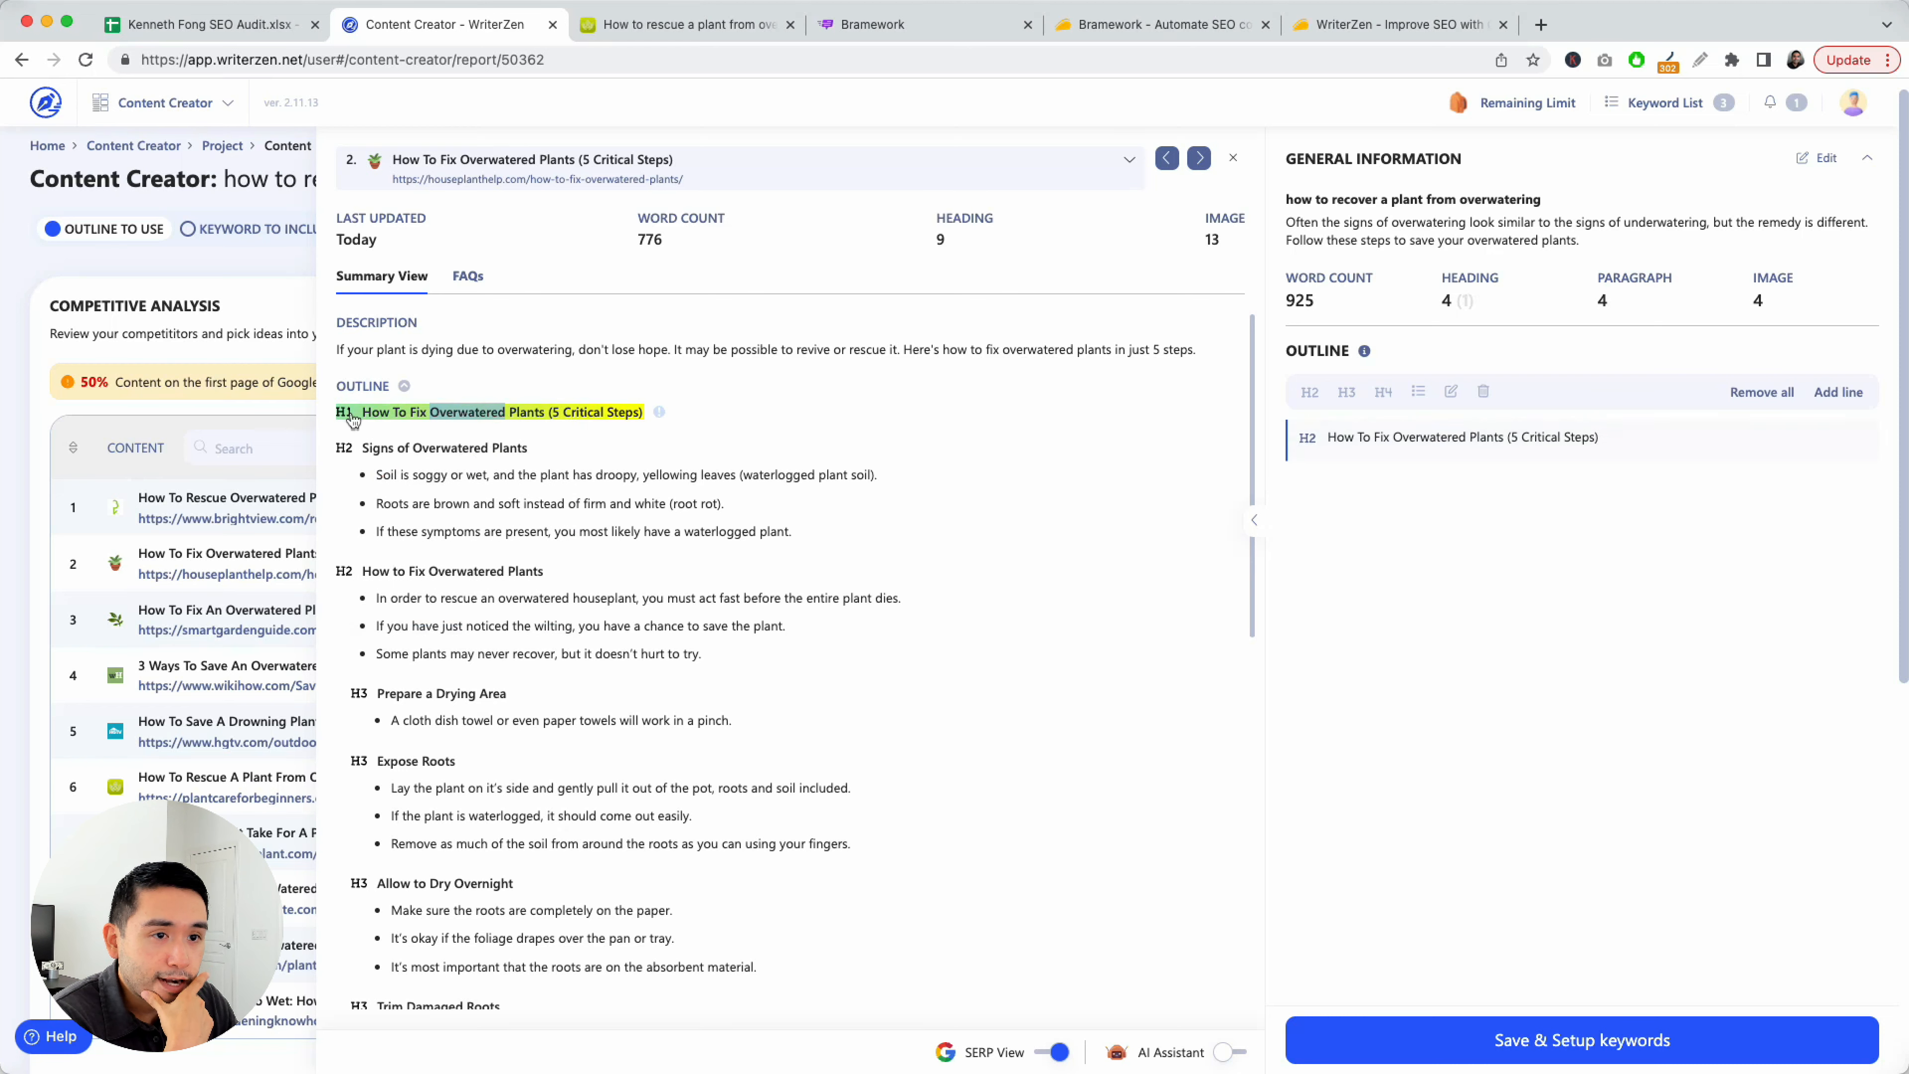
click(358, 452)
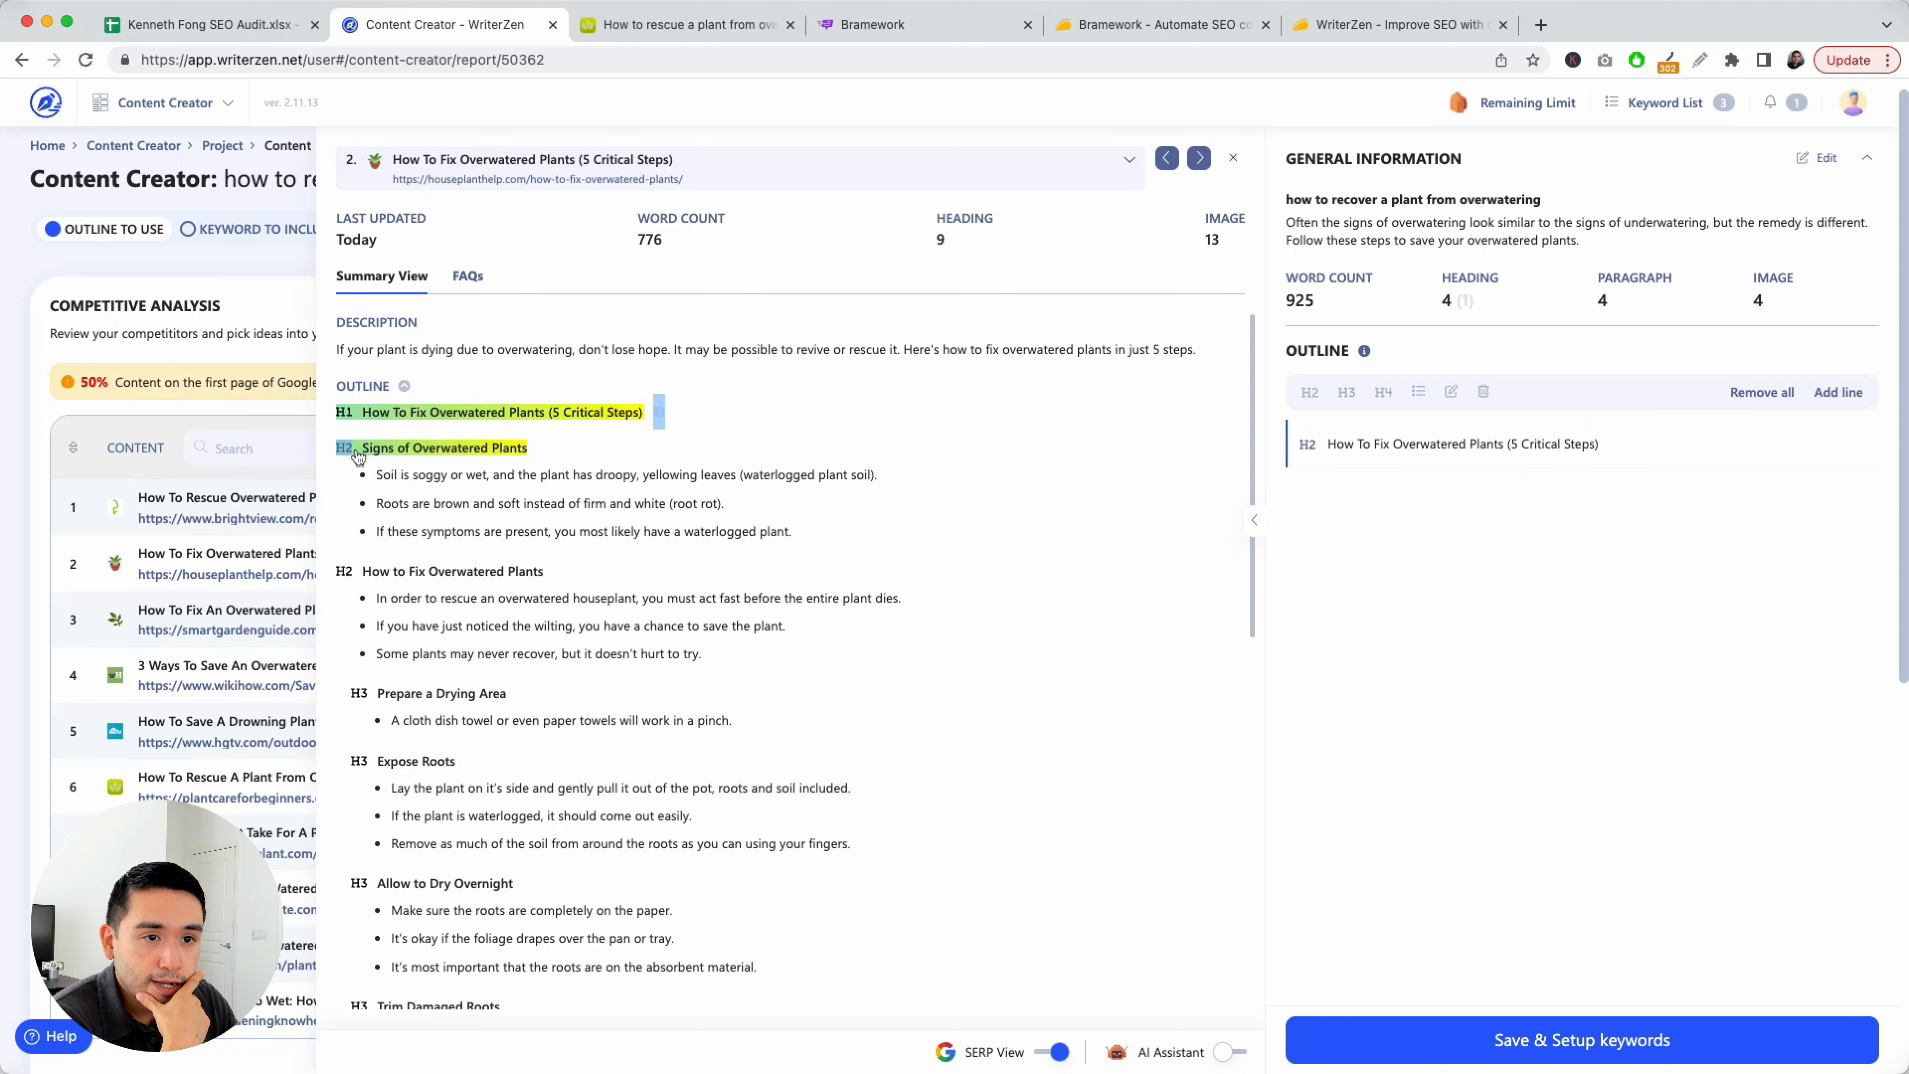
click(367, 583)
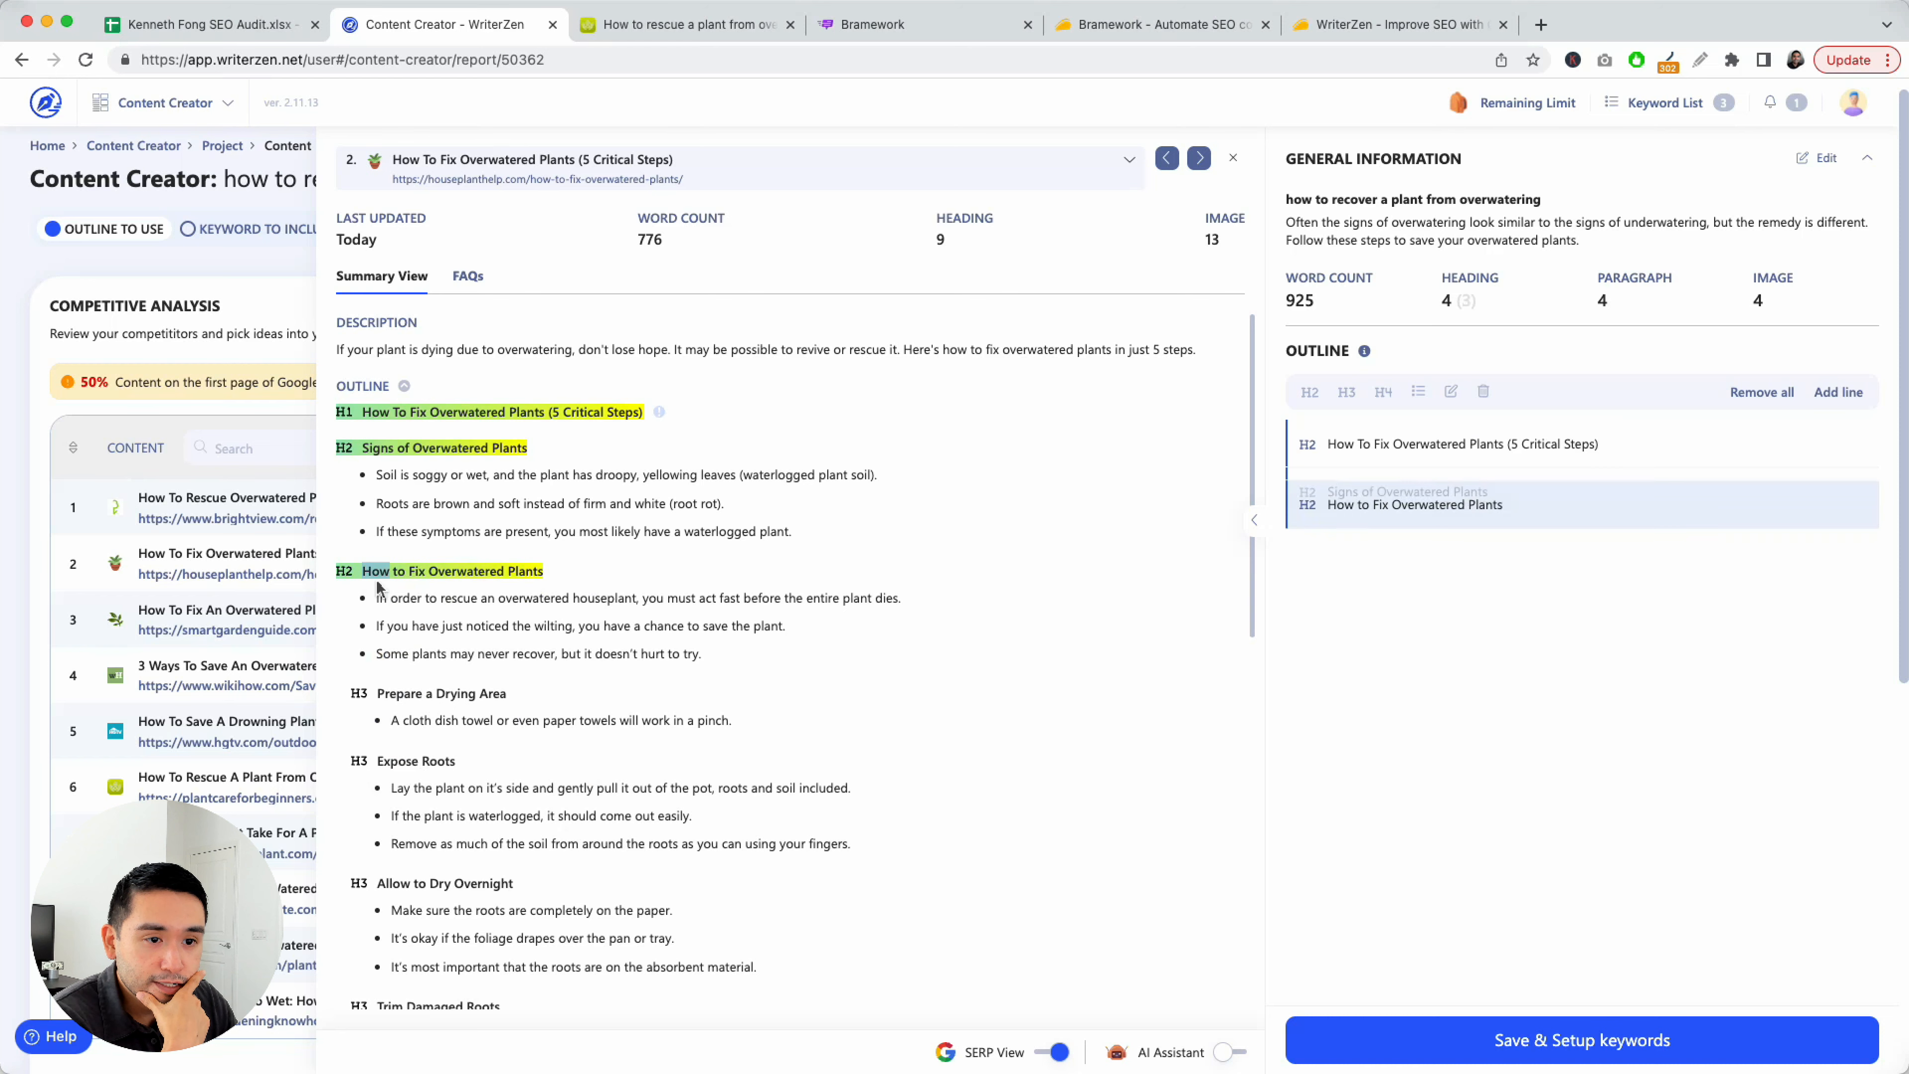
scroll(379, 700, down, 1)
scroll(379, 700, down, 1)
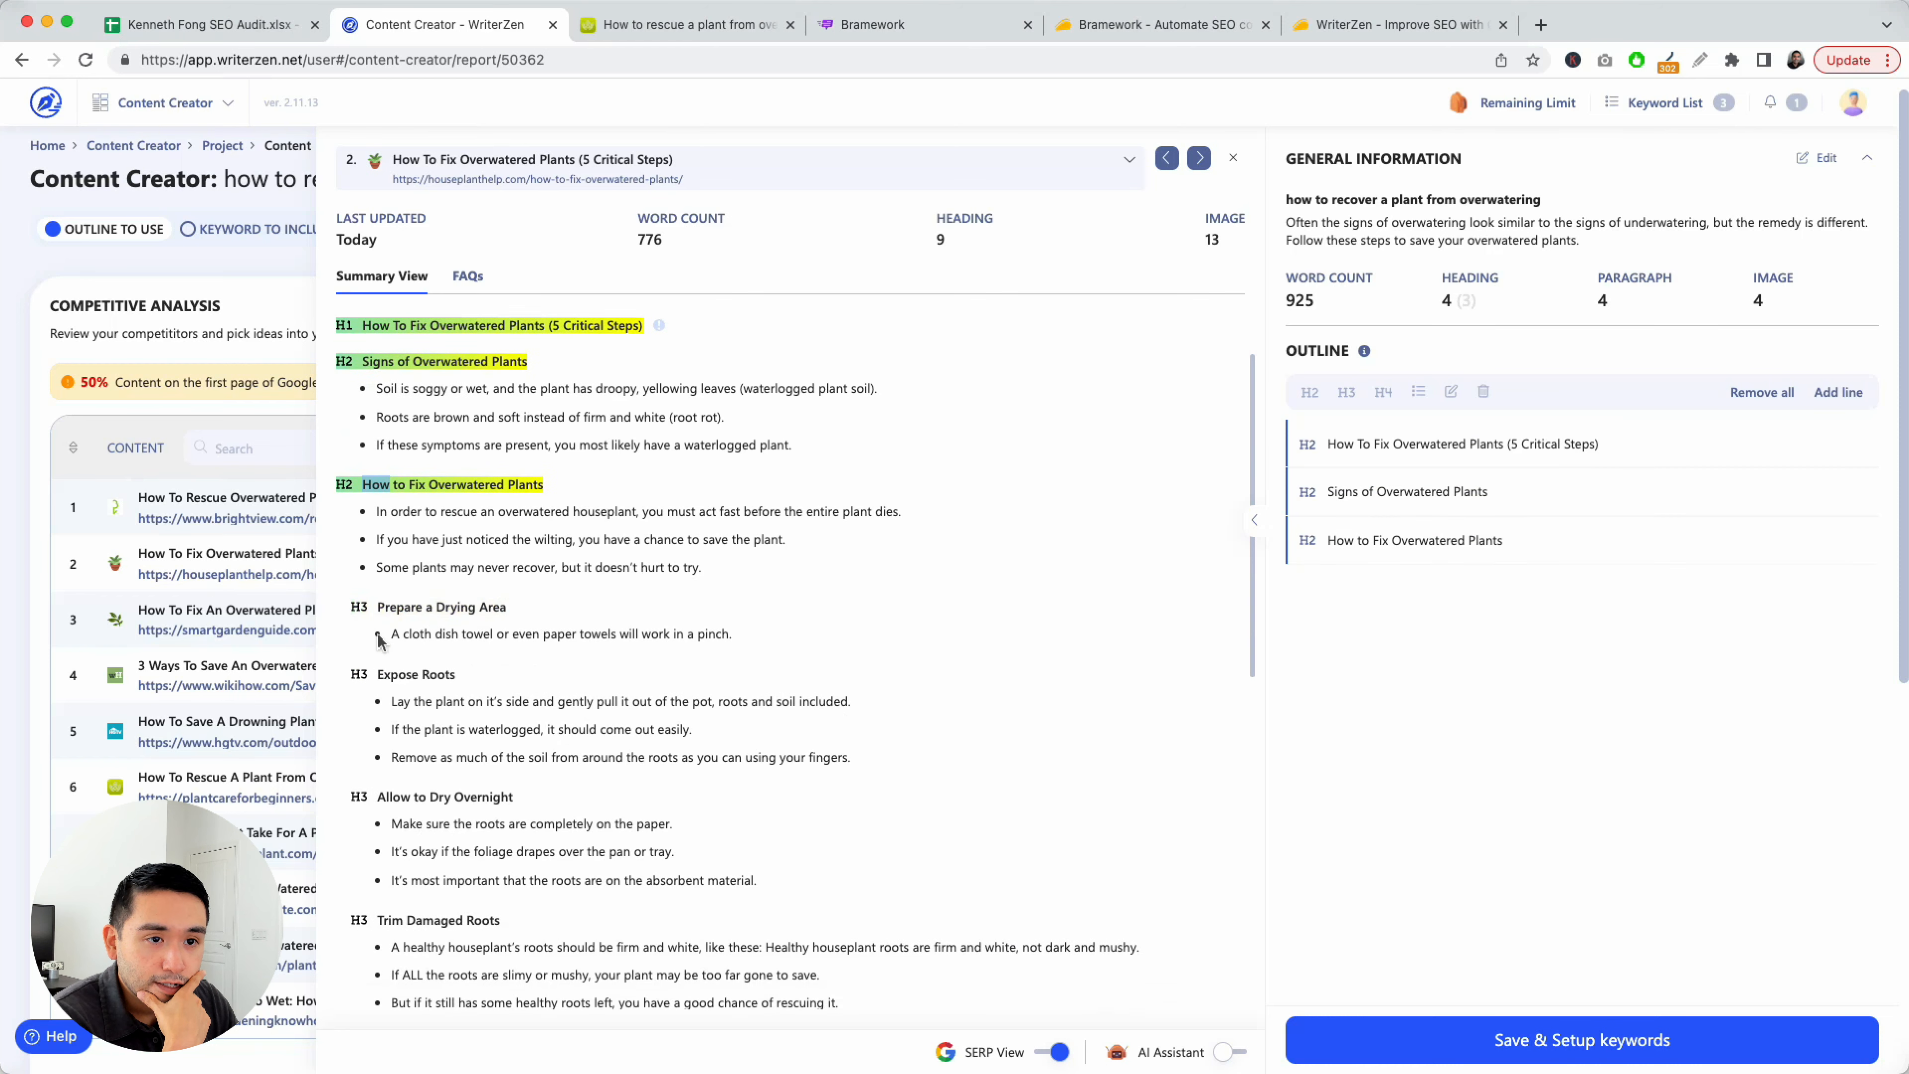
scroll(378, 640, down, 3)
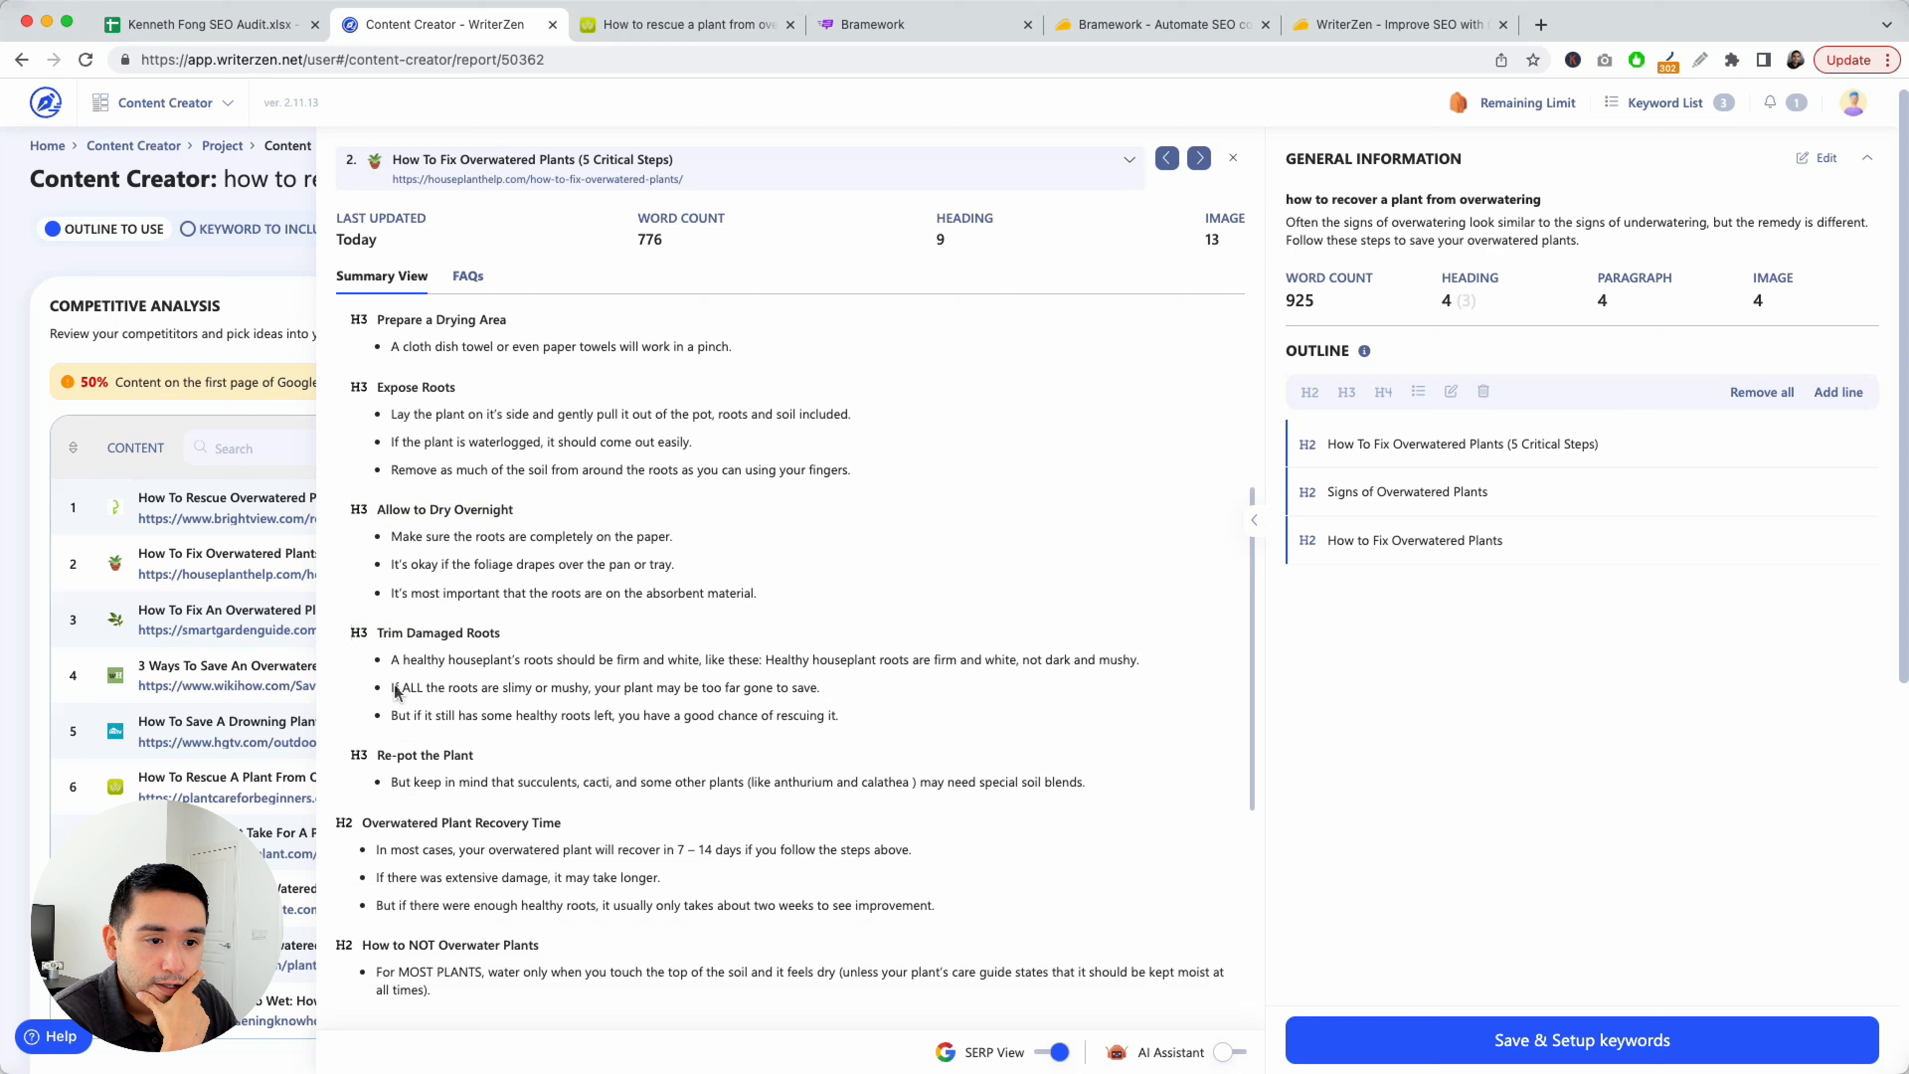
click(379, 822)
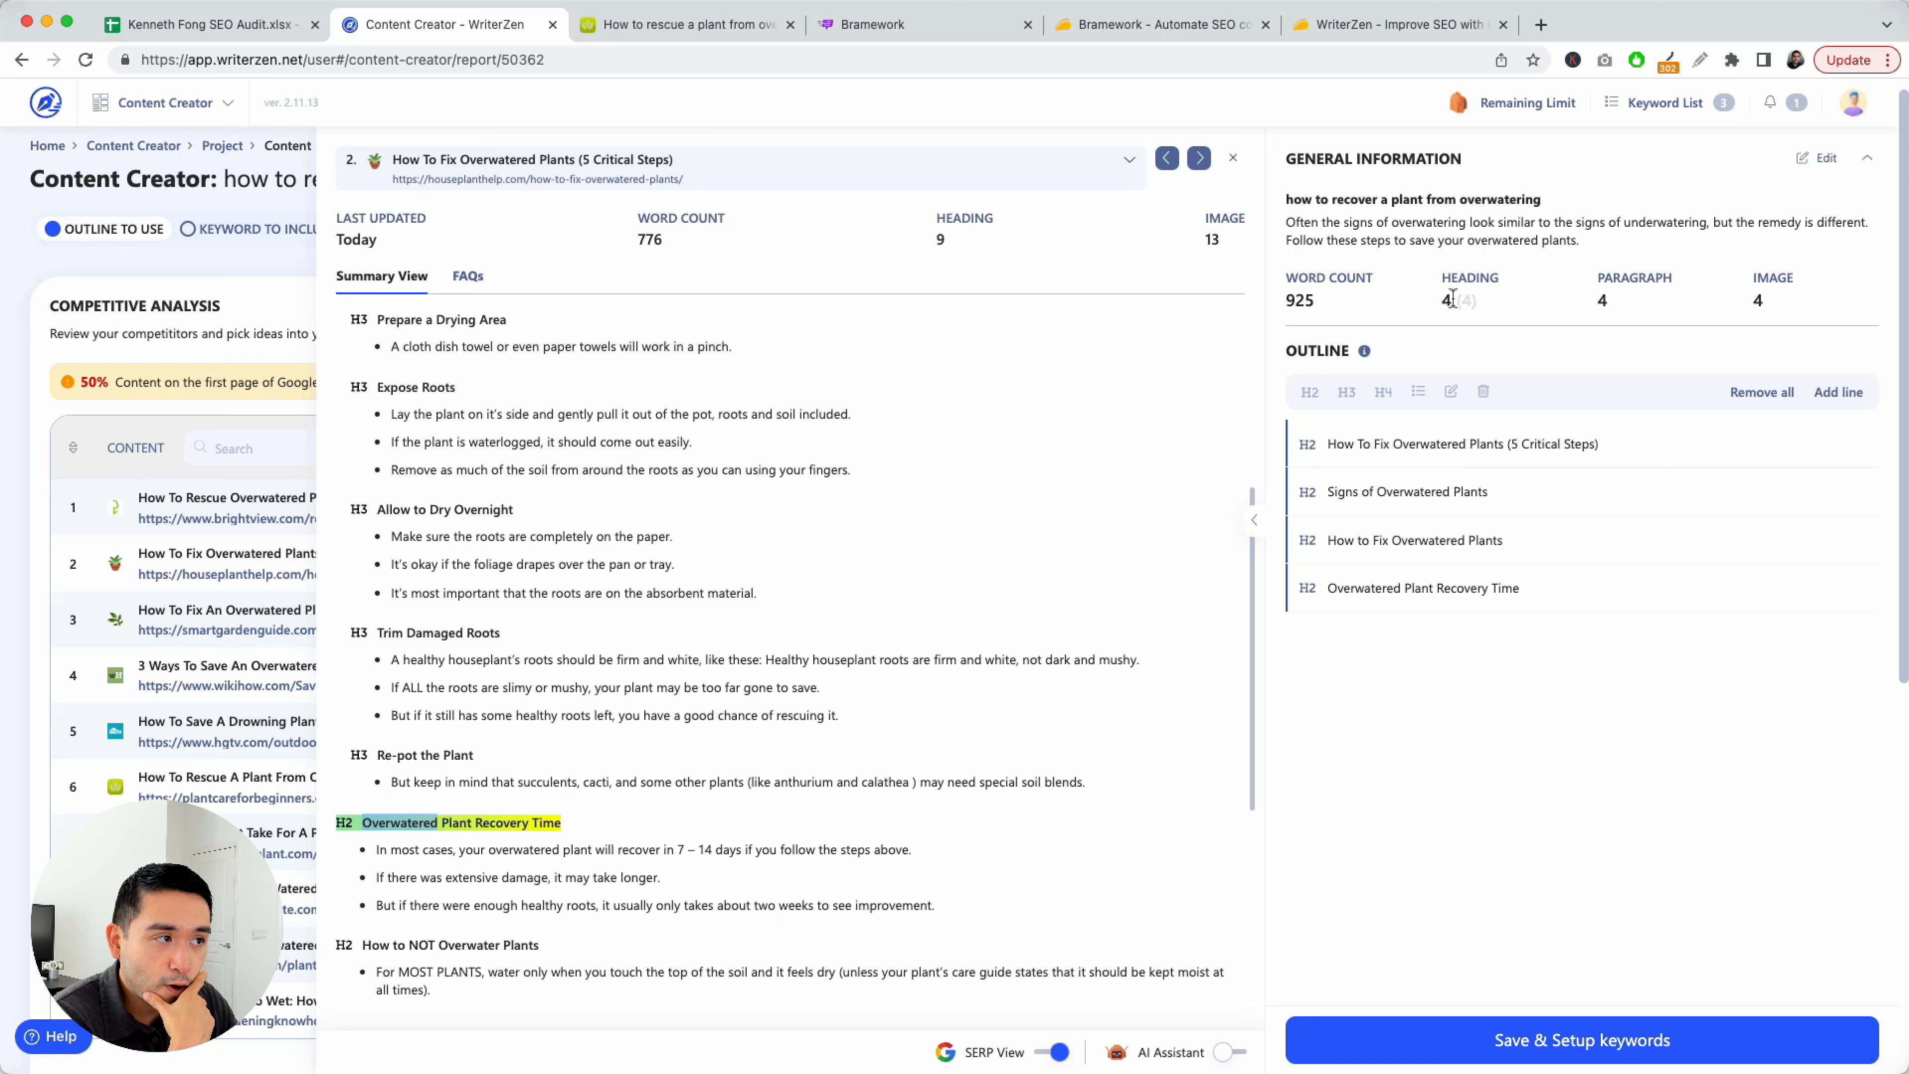
scroll(806, 811, down, 2)
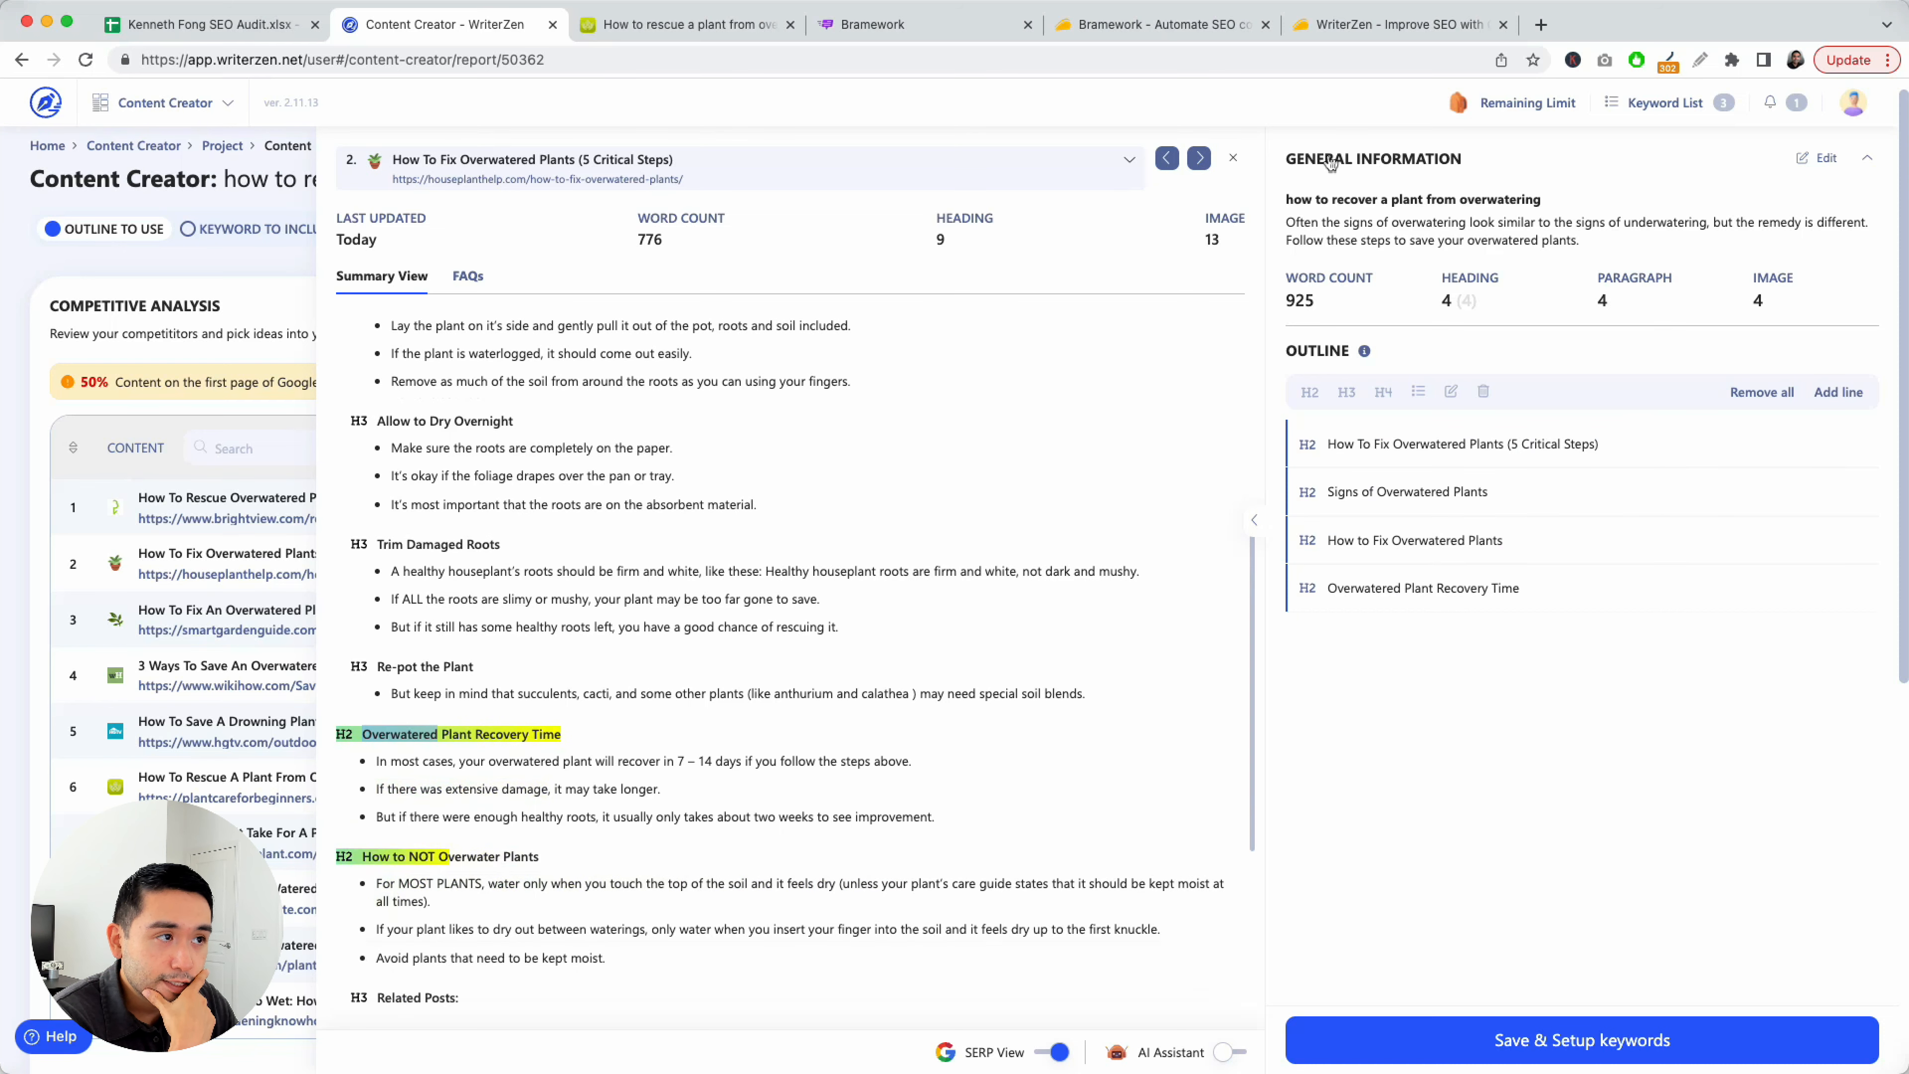
click(1234, 161)
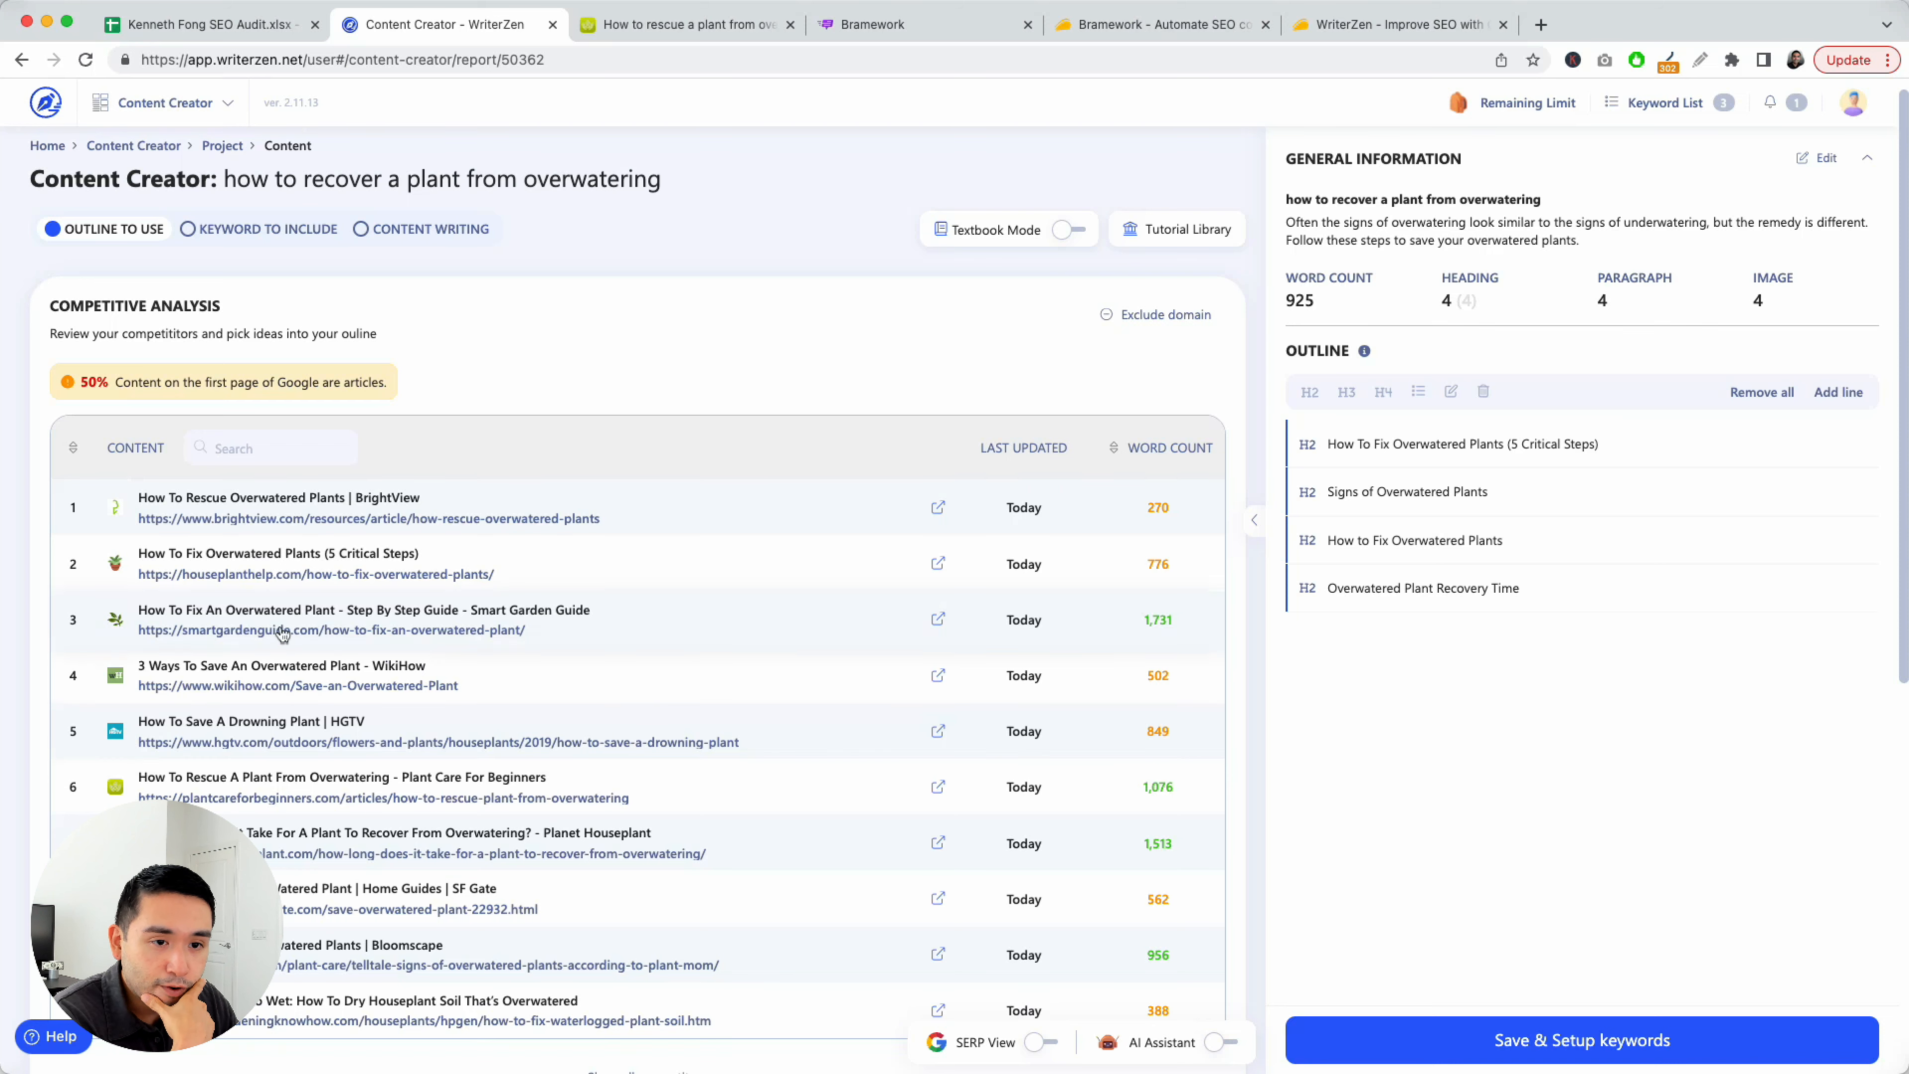
Add the Smart Garden Guide article's three bullets on wilting, underwatering signs and soft or puffy leaves beneath "Signs of Overwatered Plants" in the outline
scroll(278, 635, down, 1)
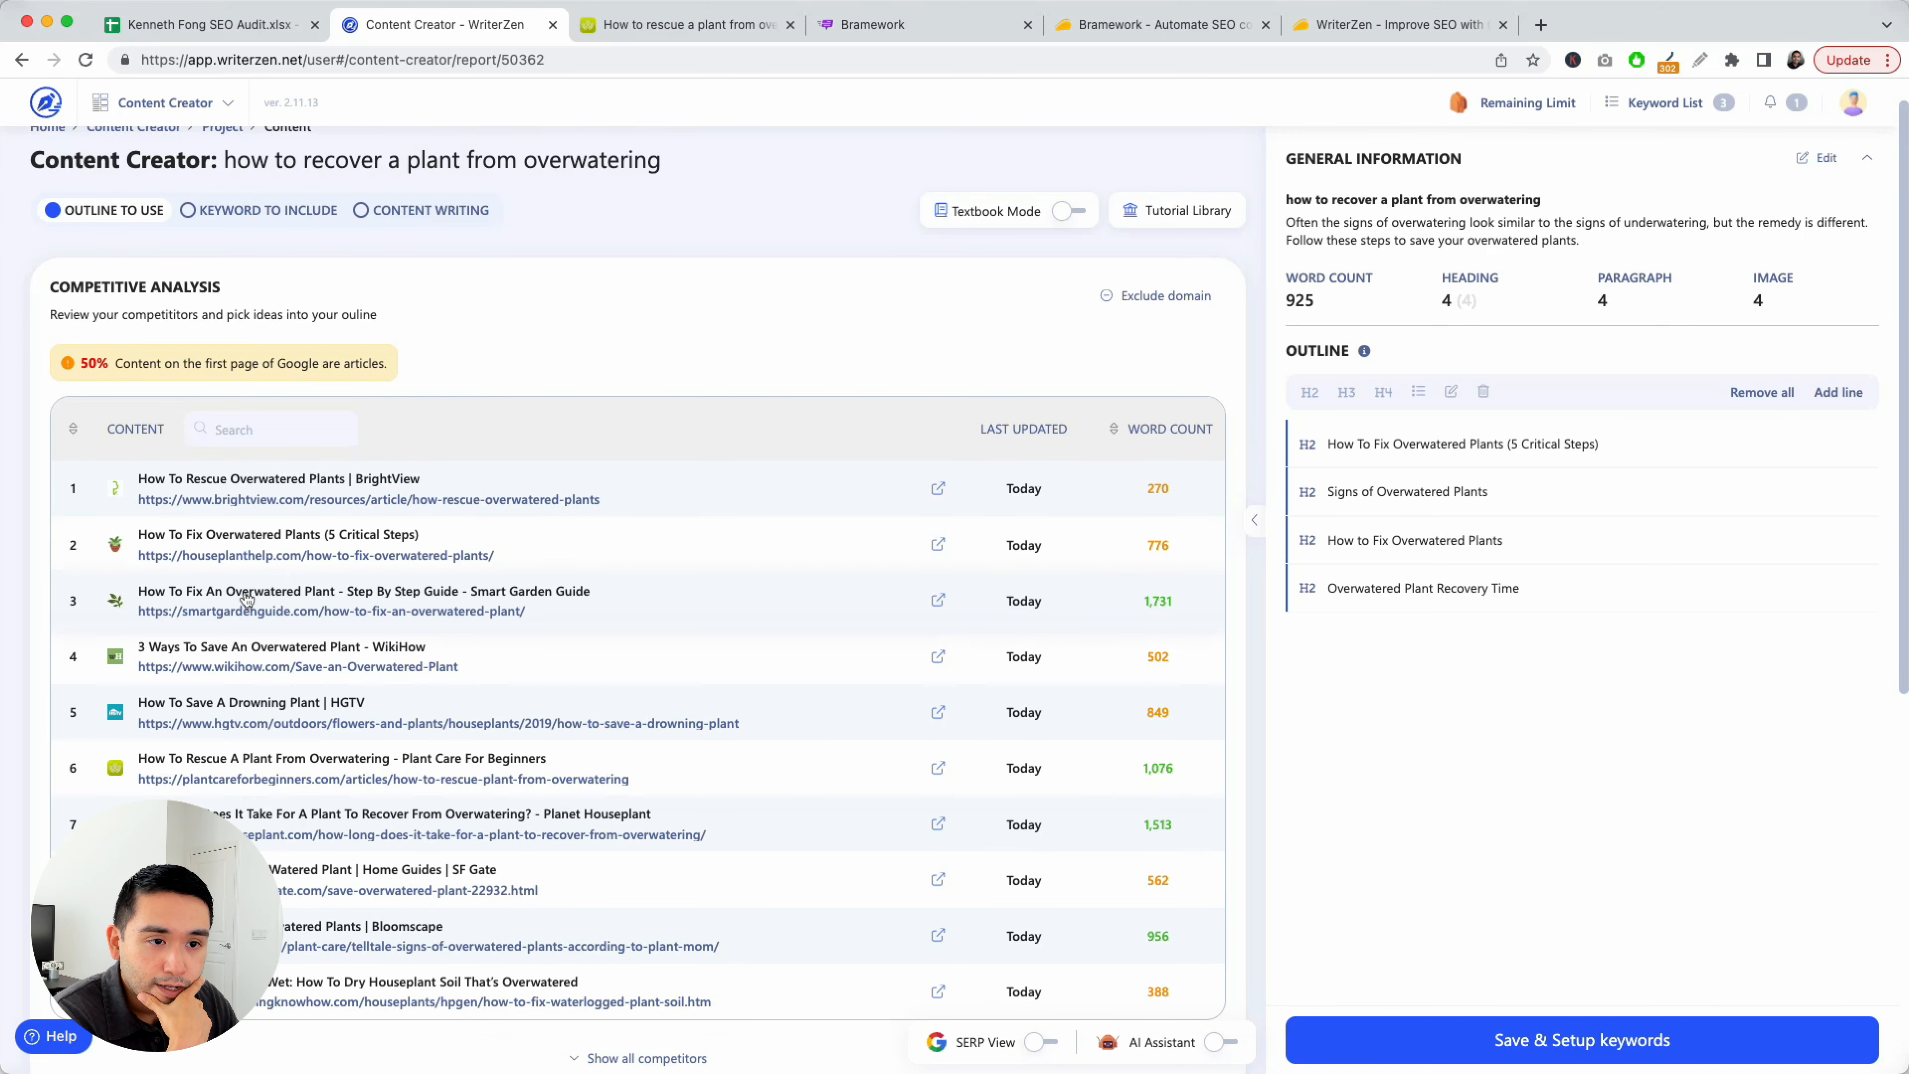
click(247, 600)
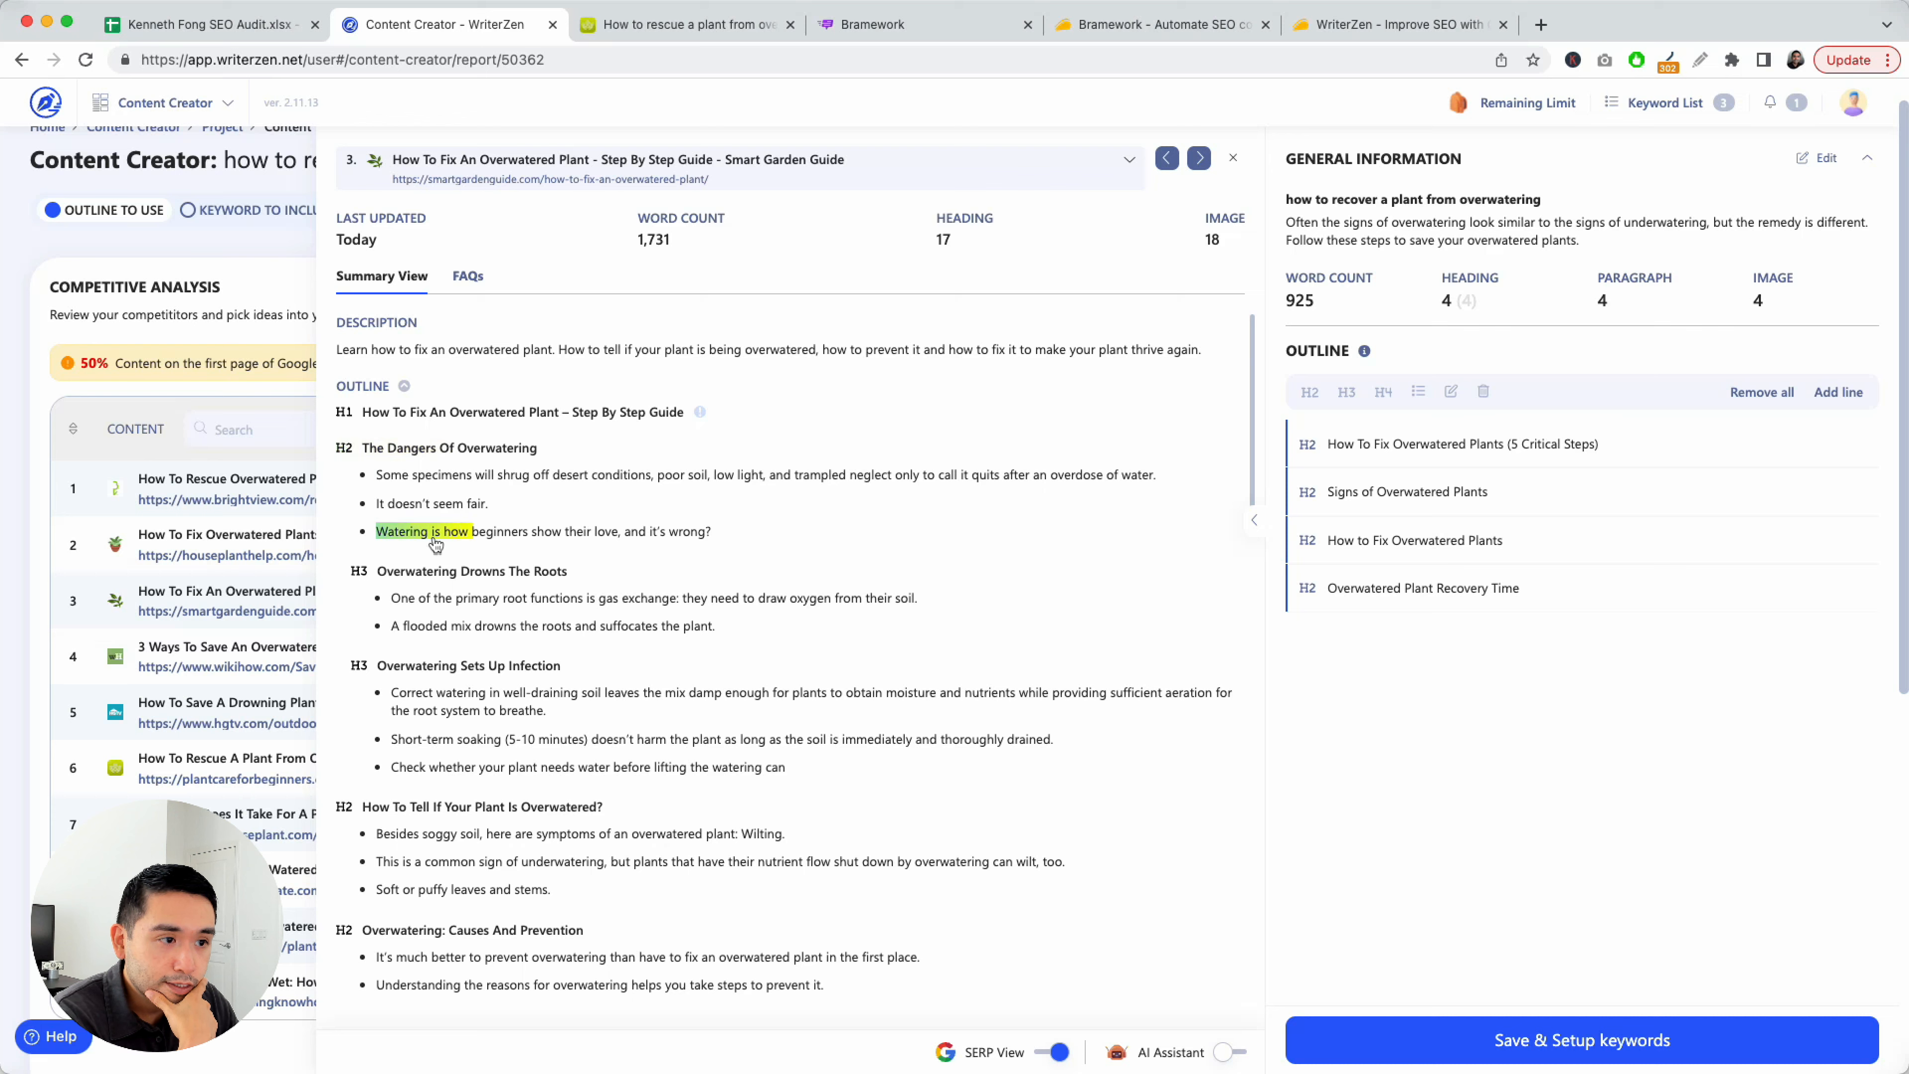
scroll(422, 572, down, 2)
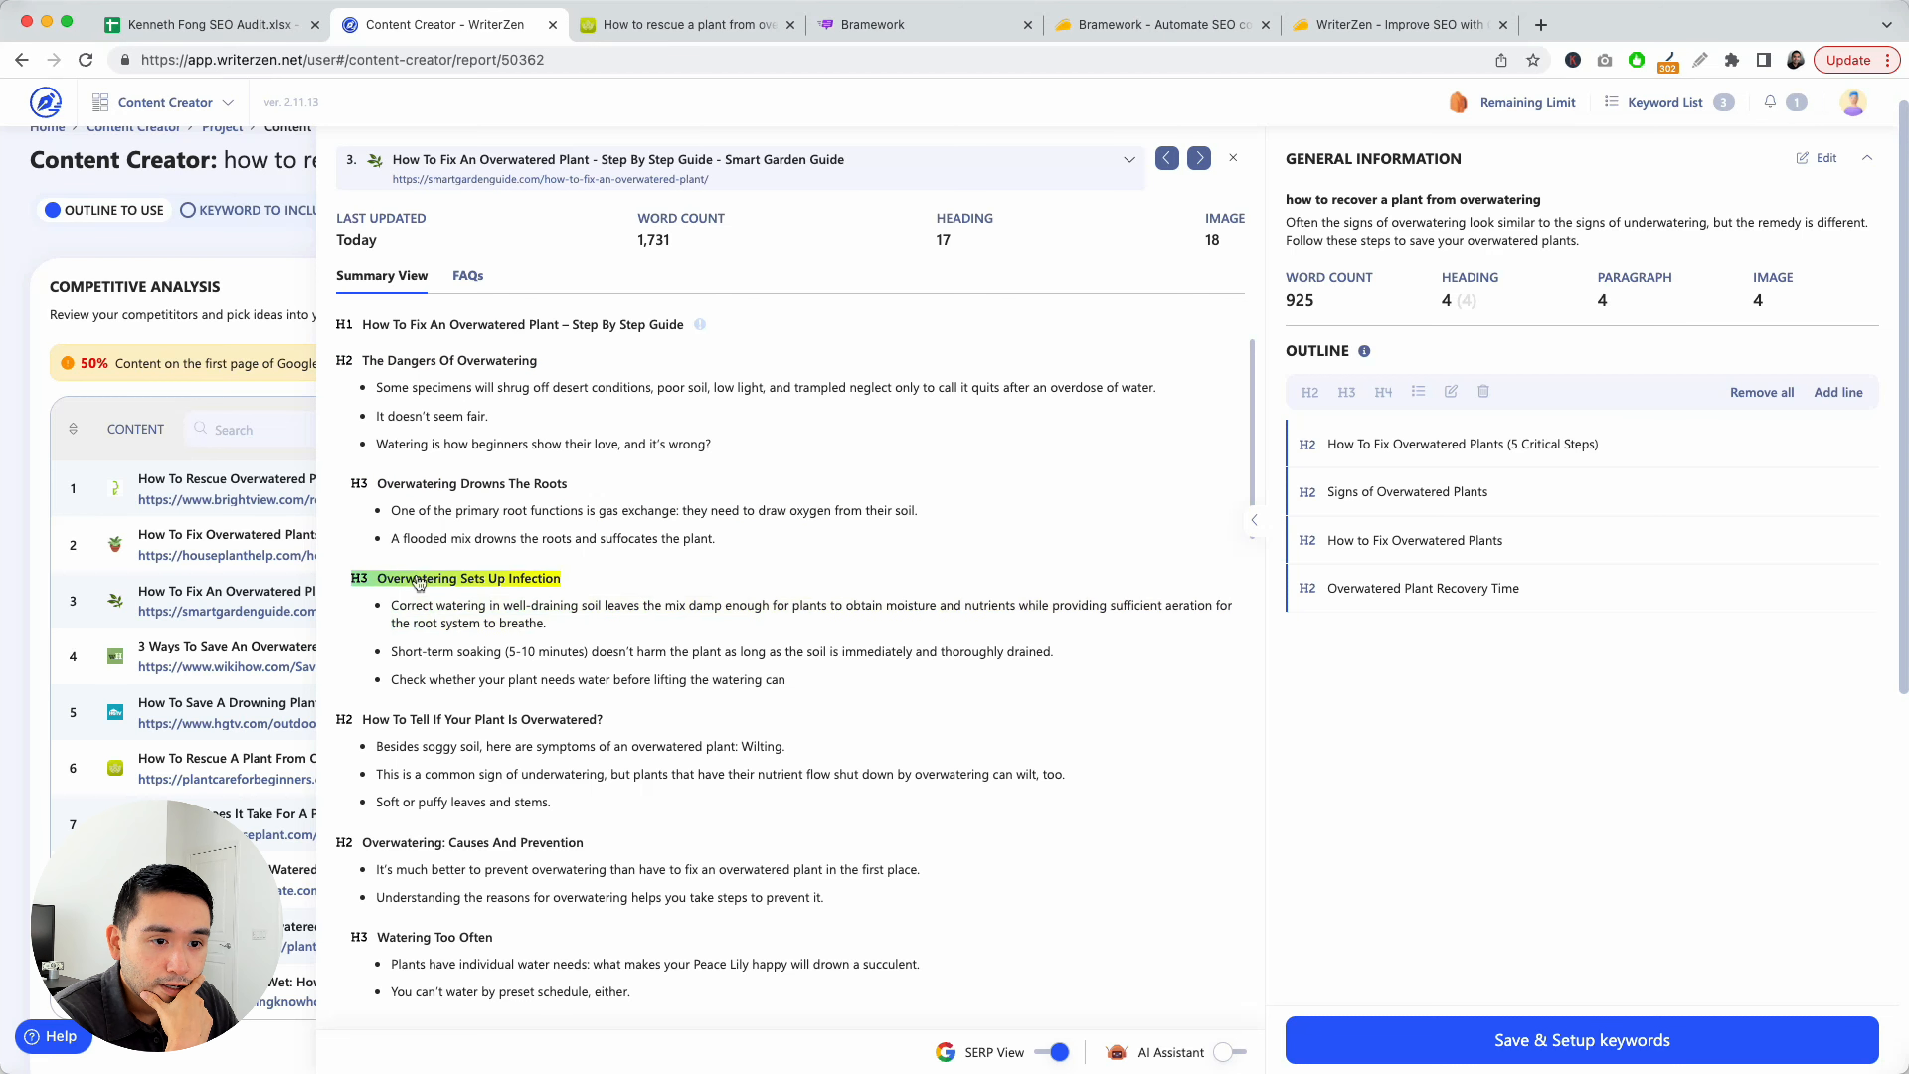
scroll(415, 594, down, 2)
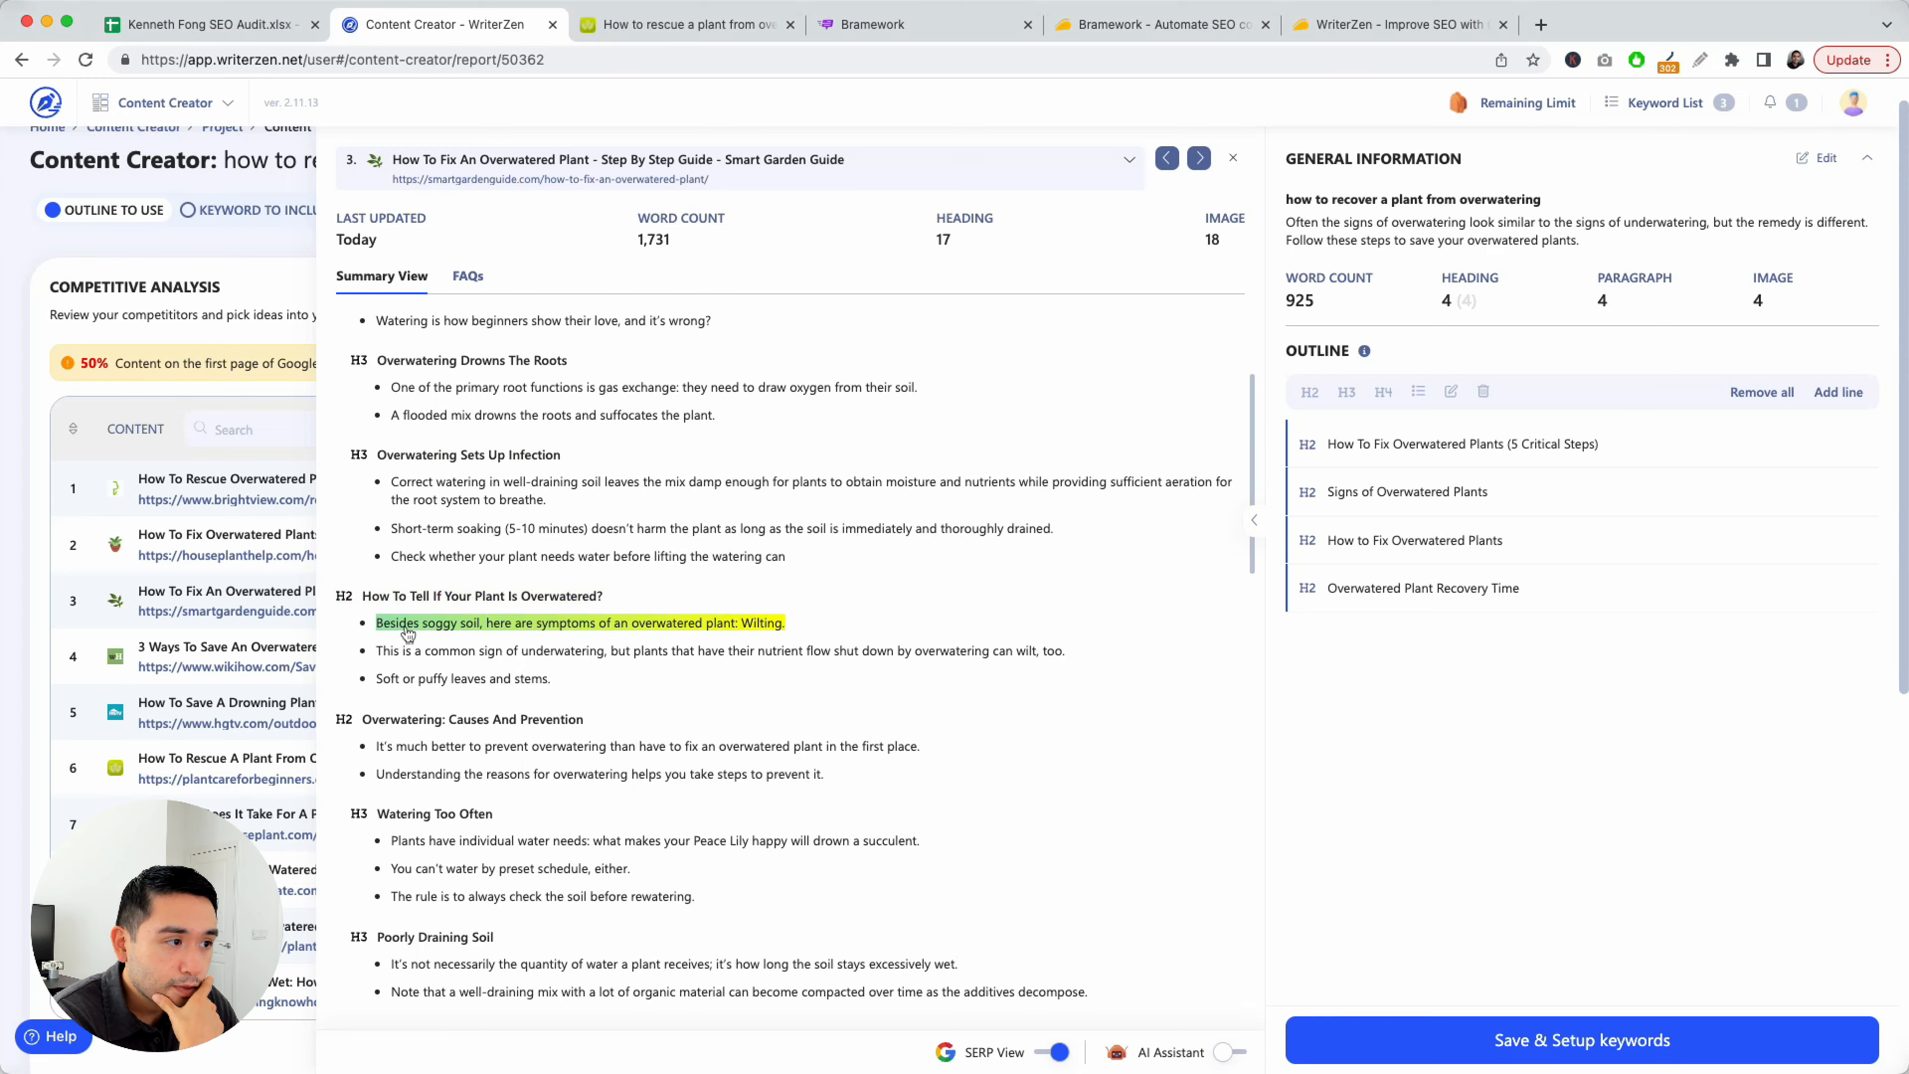
drag(409, 634, 1376, 533)
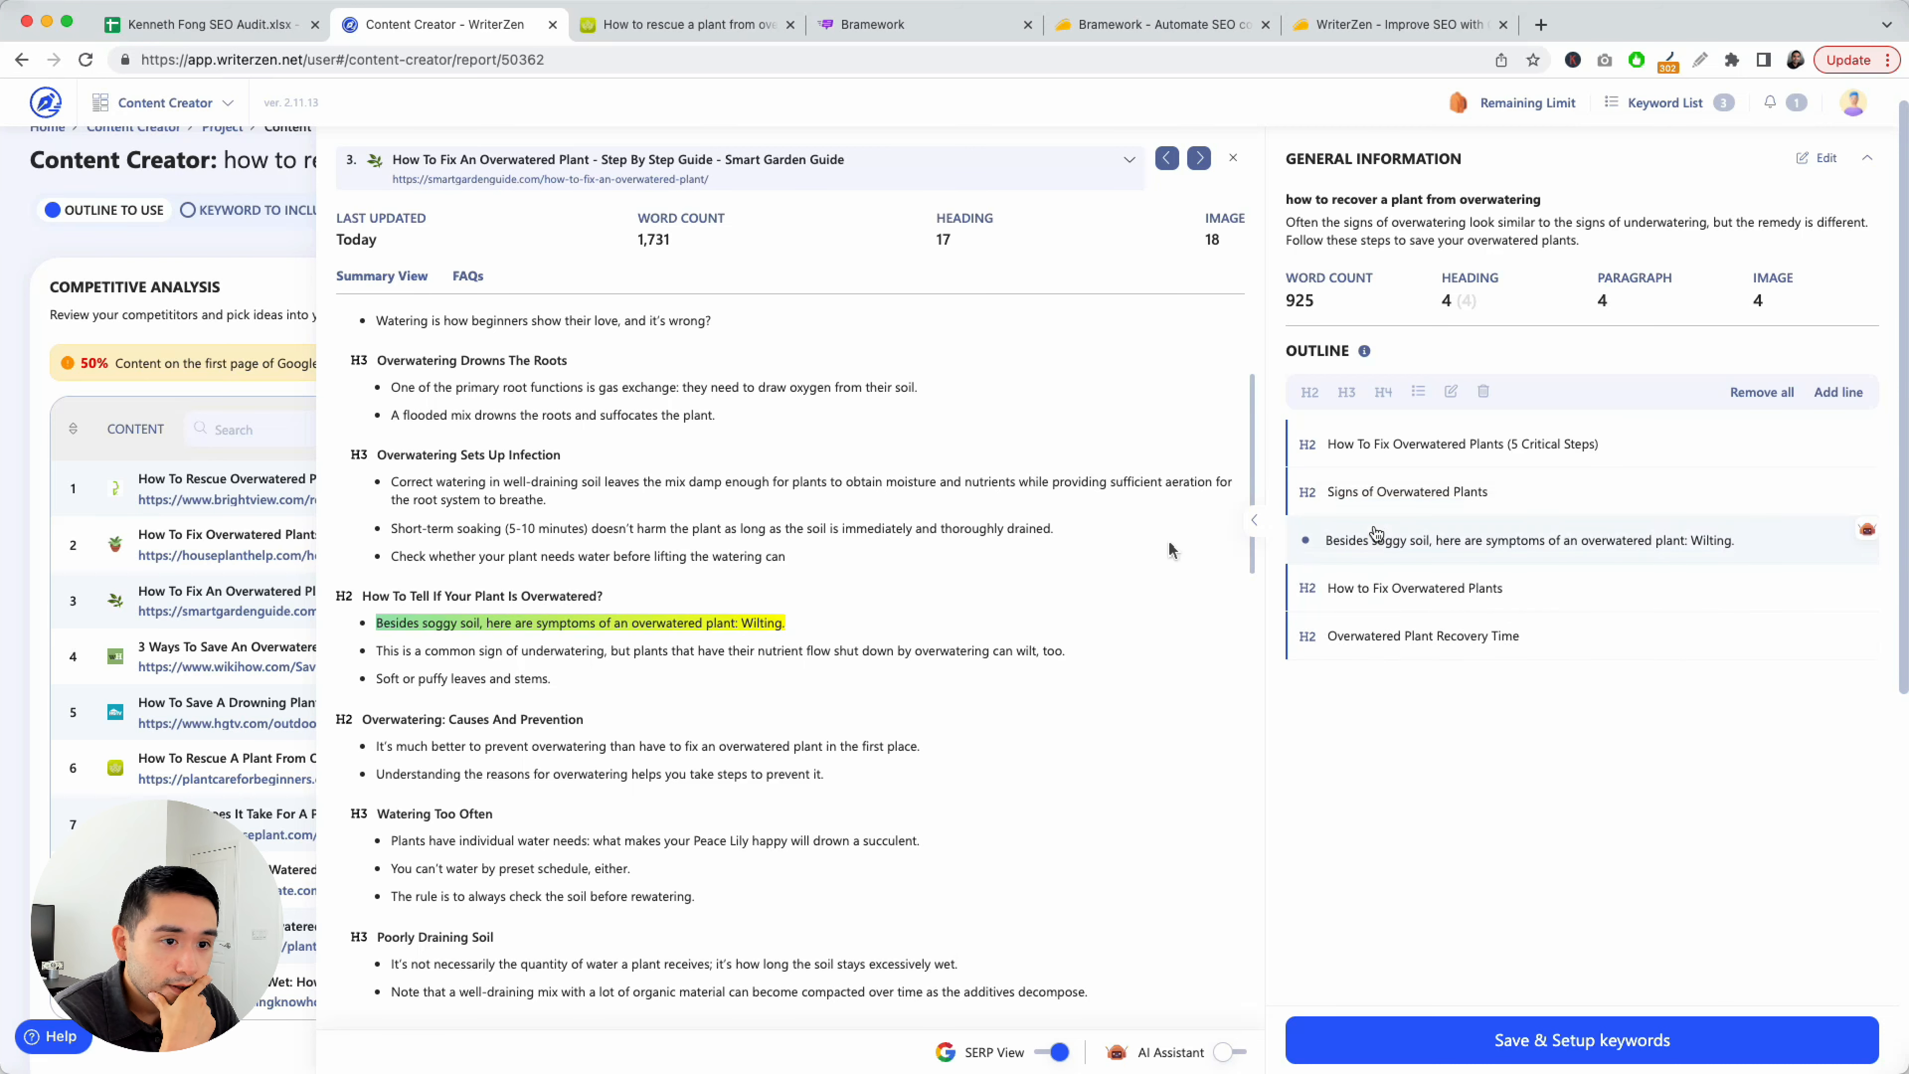
drag(449, 660, 1381, 581)
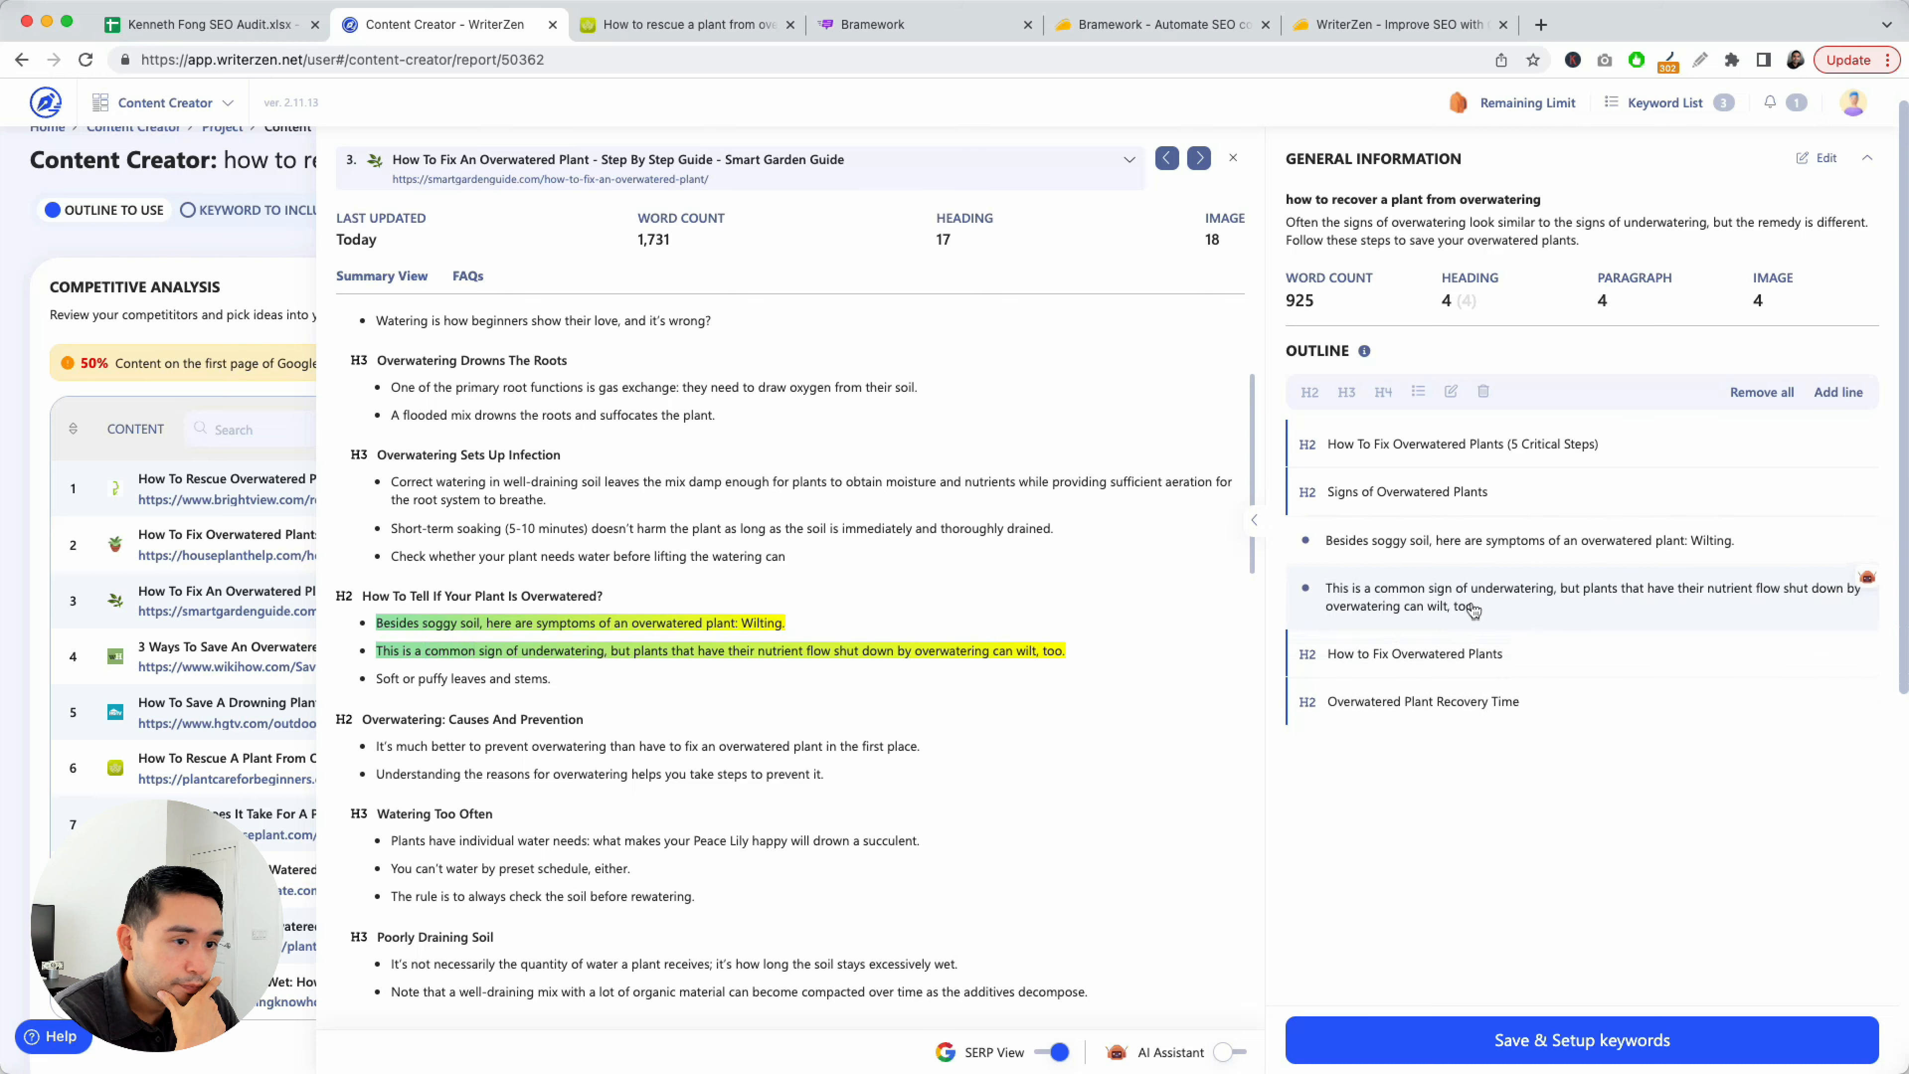
right_click(401, 683)
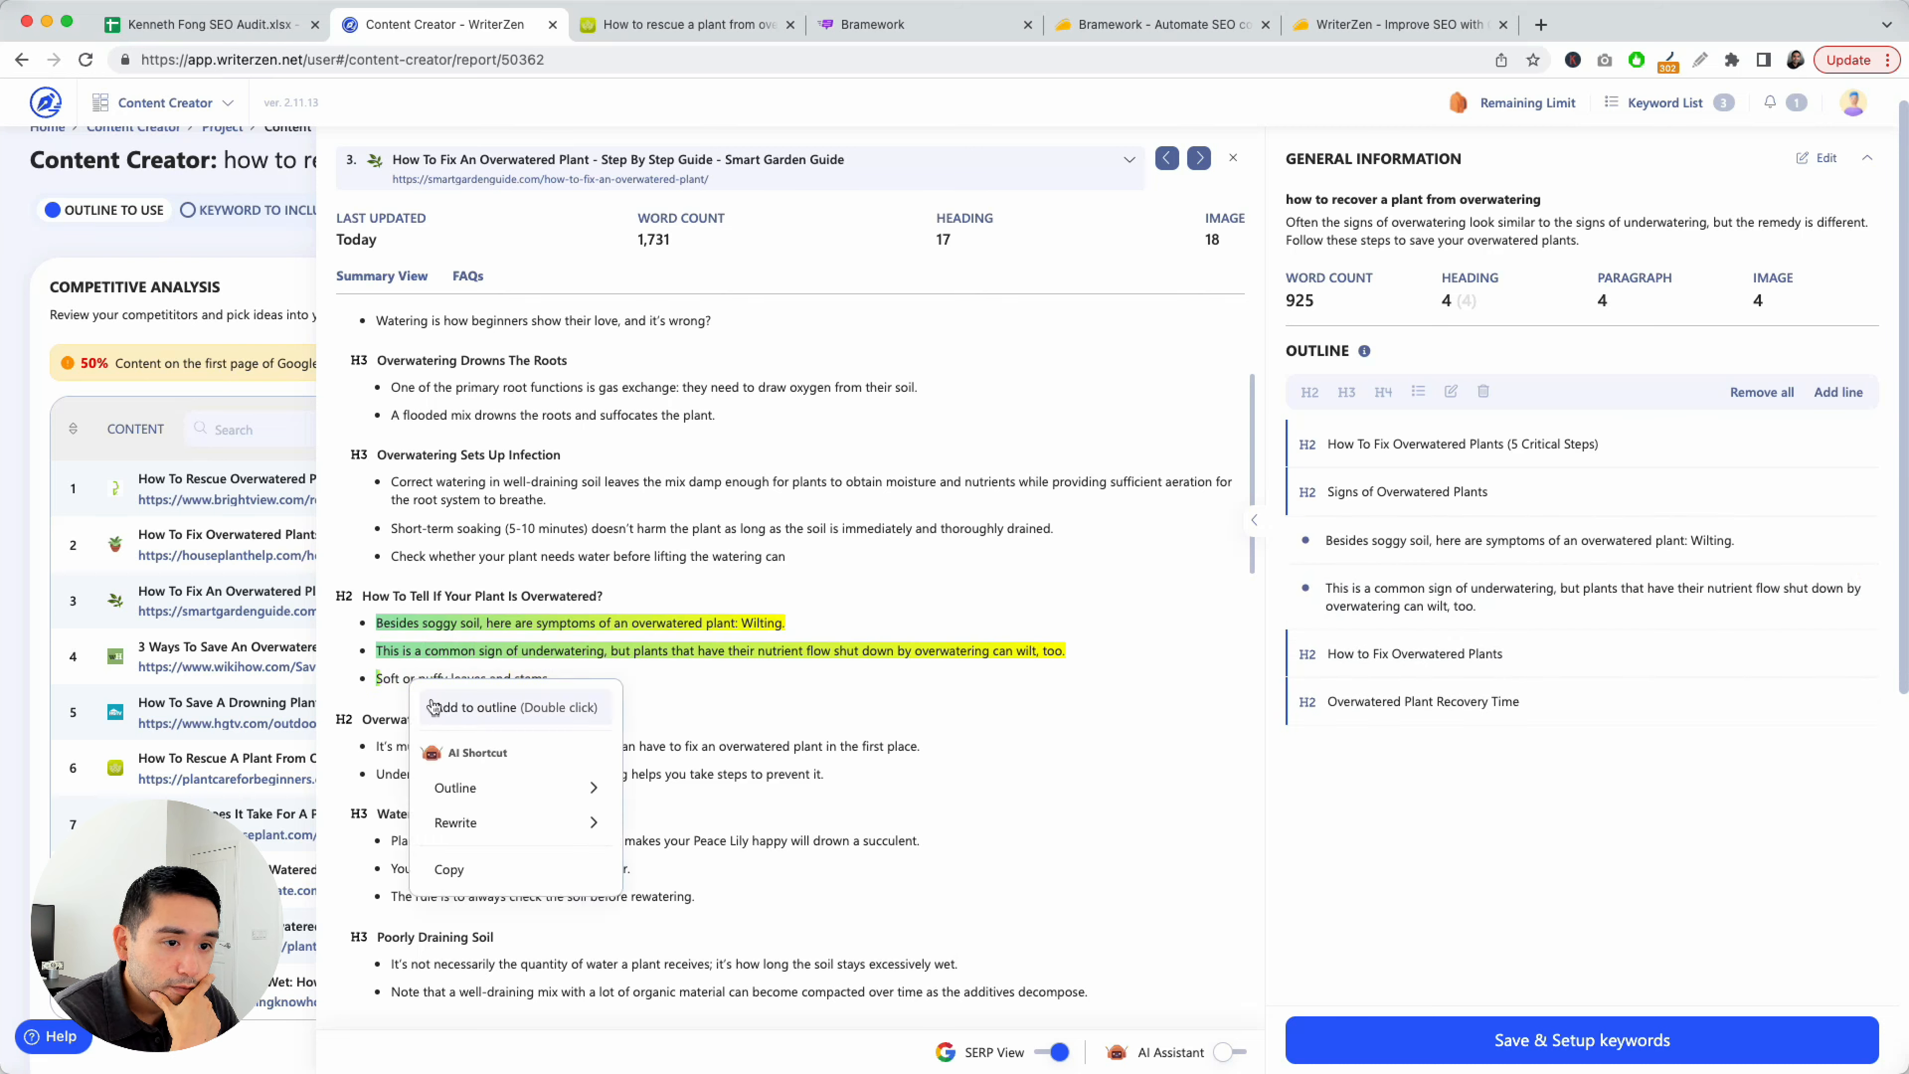
double_click(394, 681)
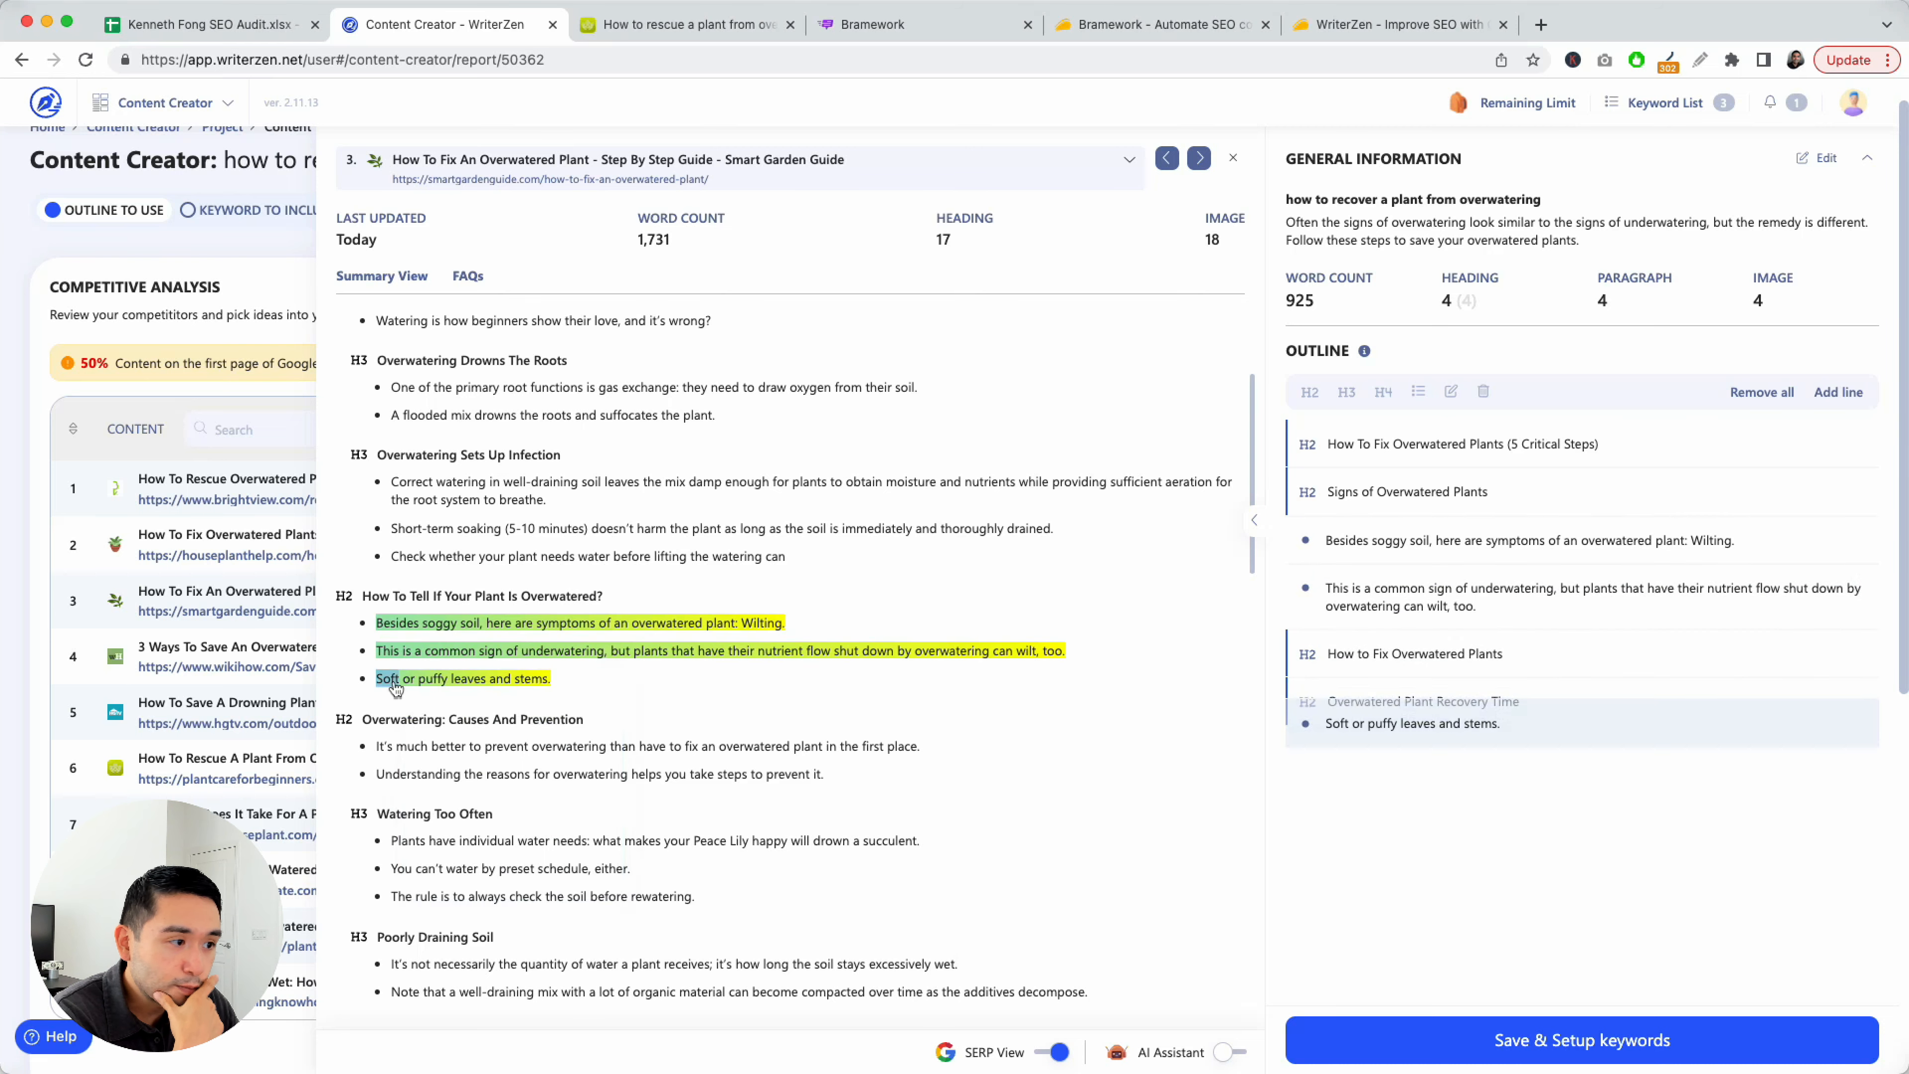
drag(1444, 748, 1418, 641)
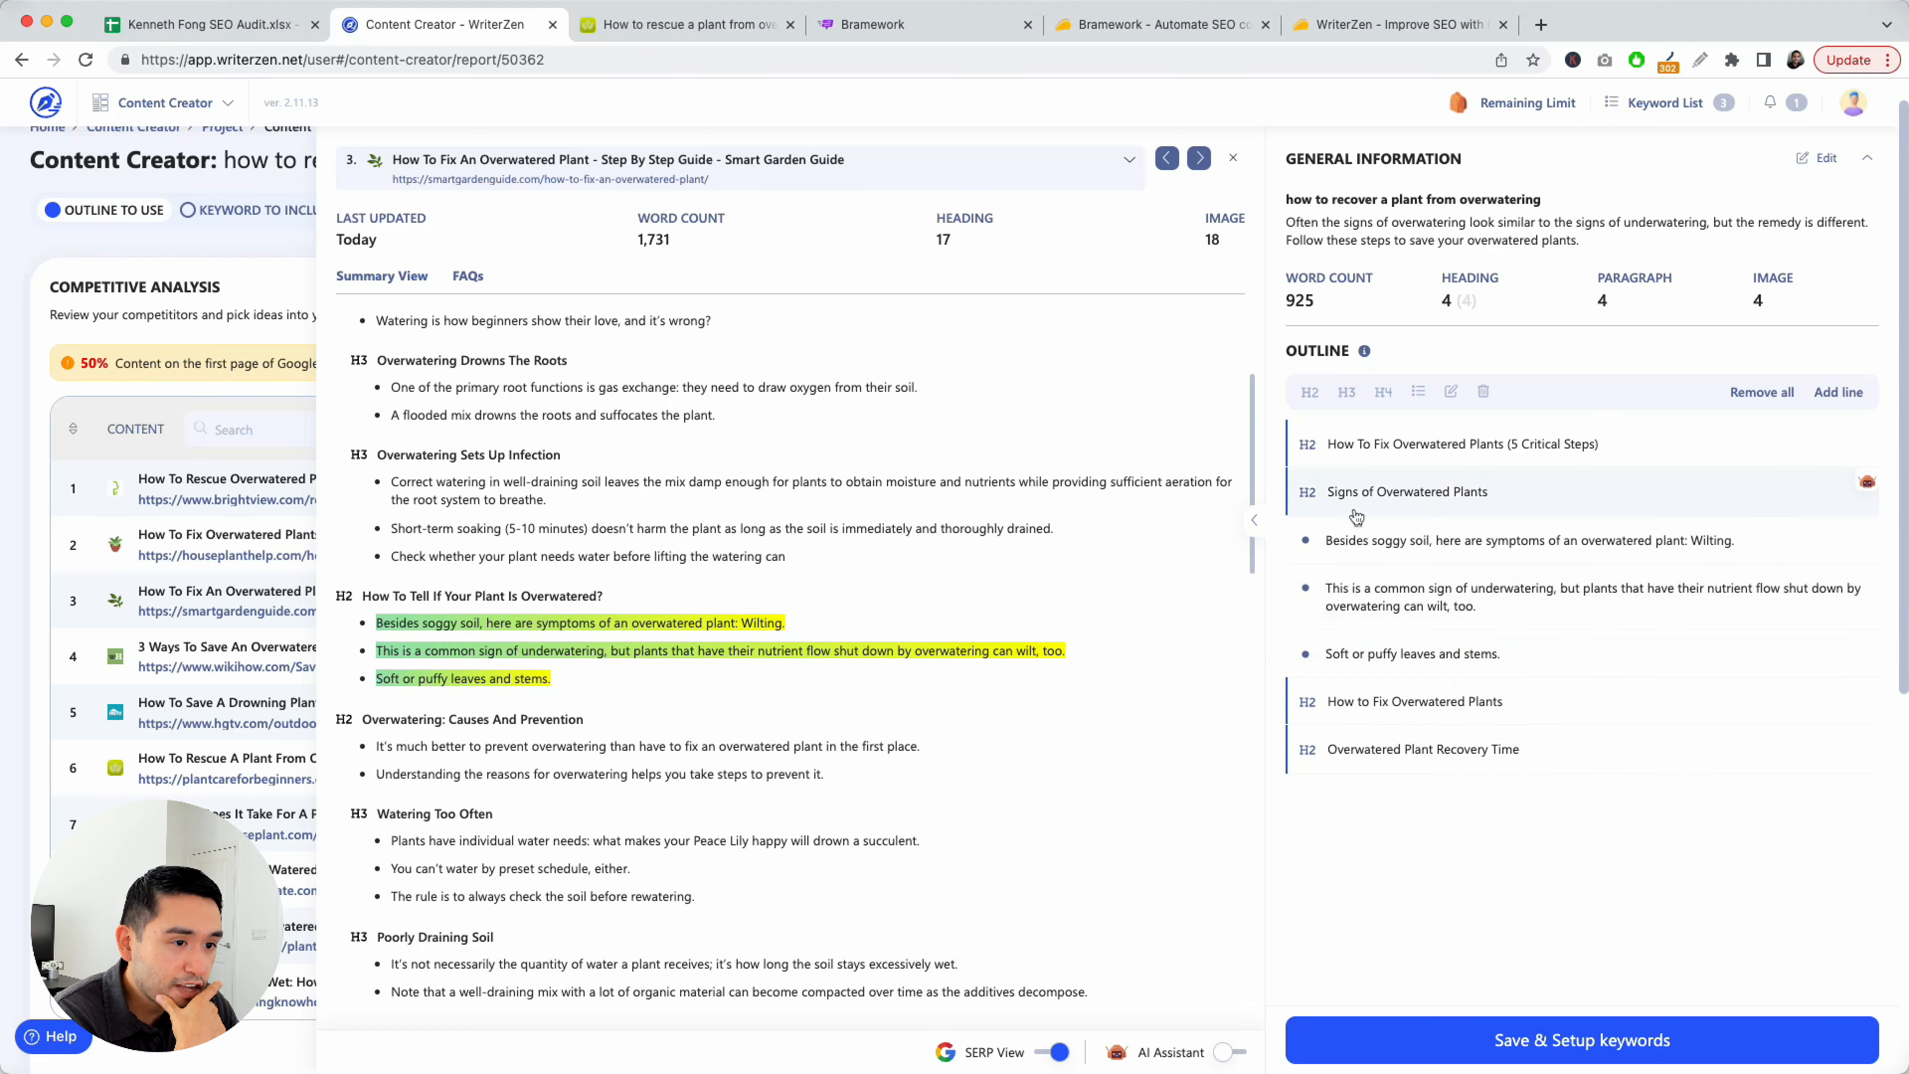
click(1232, 158)
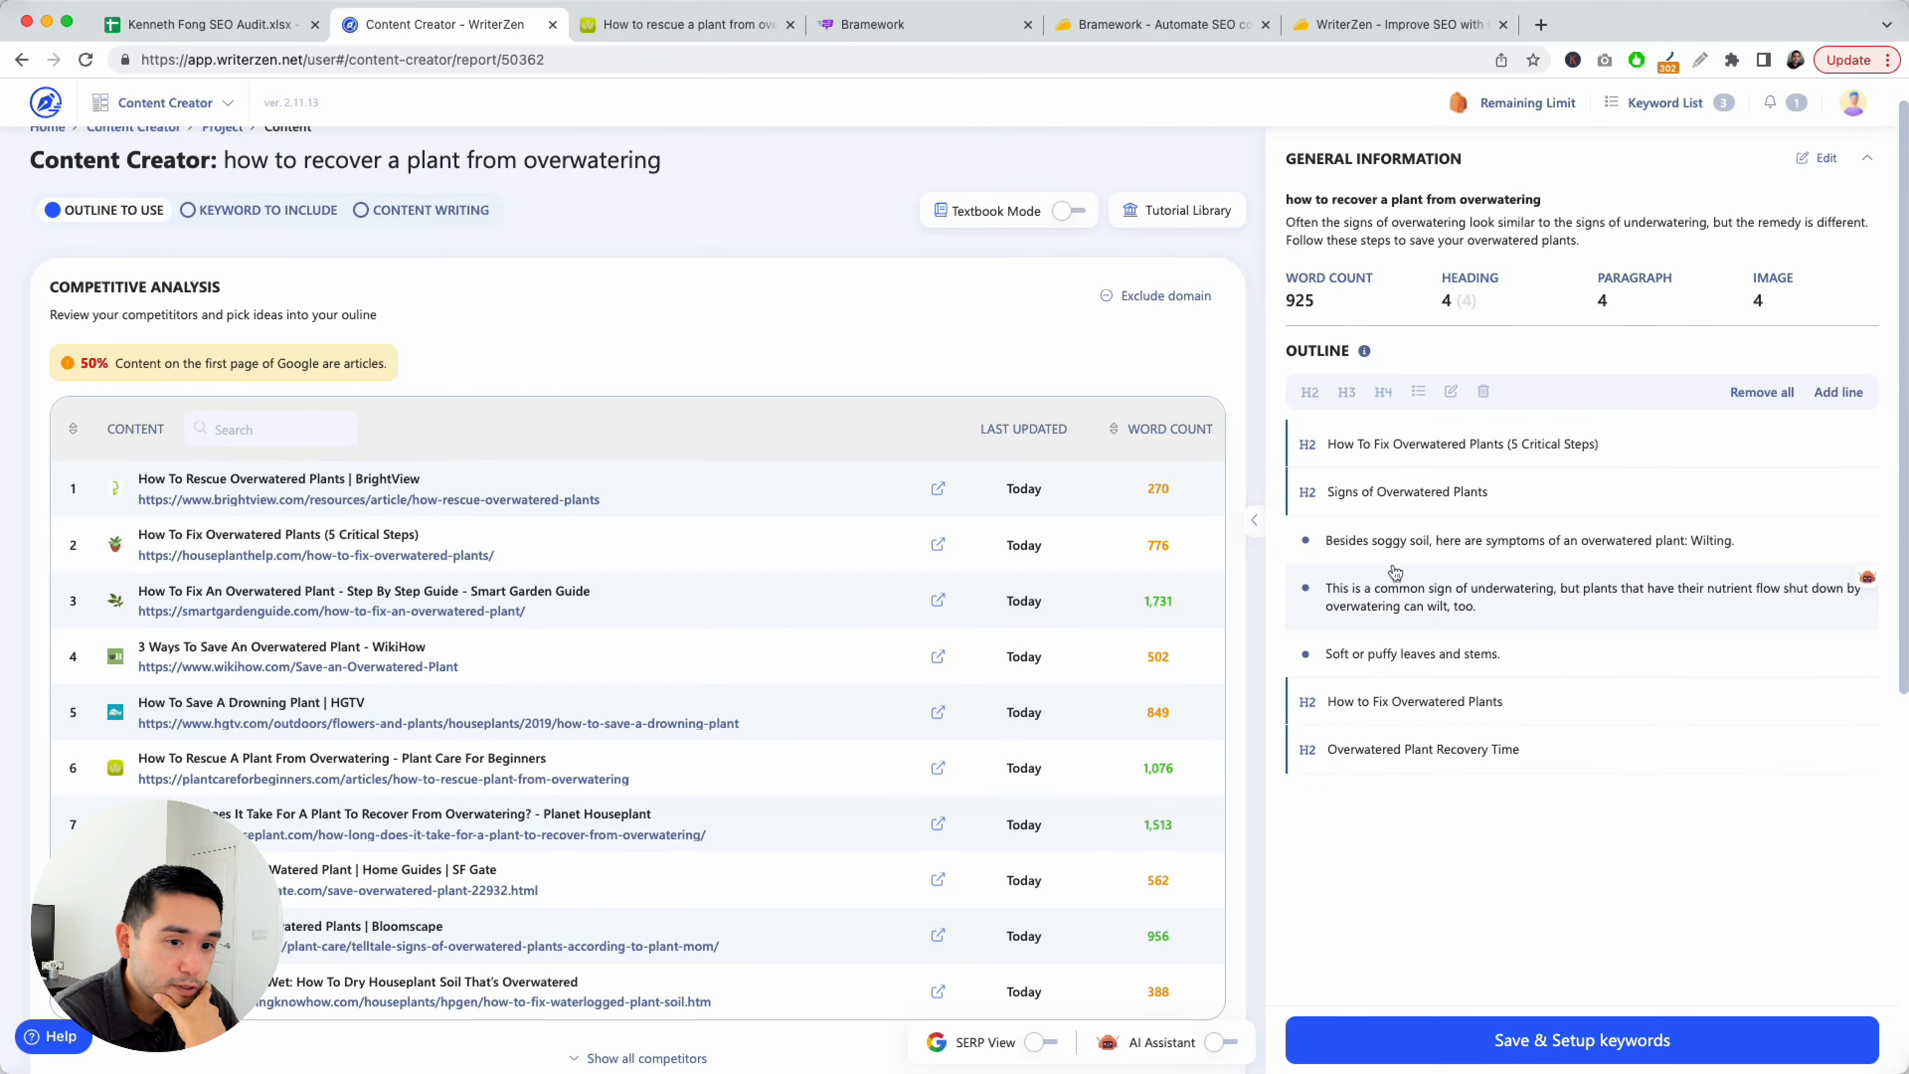
Save the finished outline and proceed to the keyword setup stage
scroll(1197, 621, down, 3)
scroll(1023, 850, up, 2)
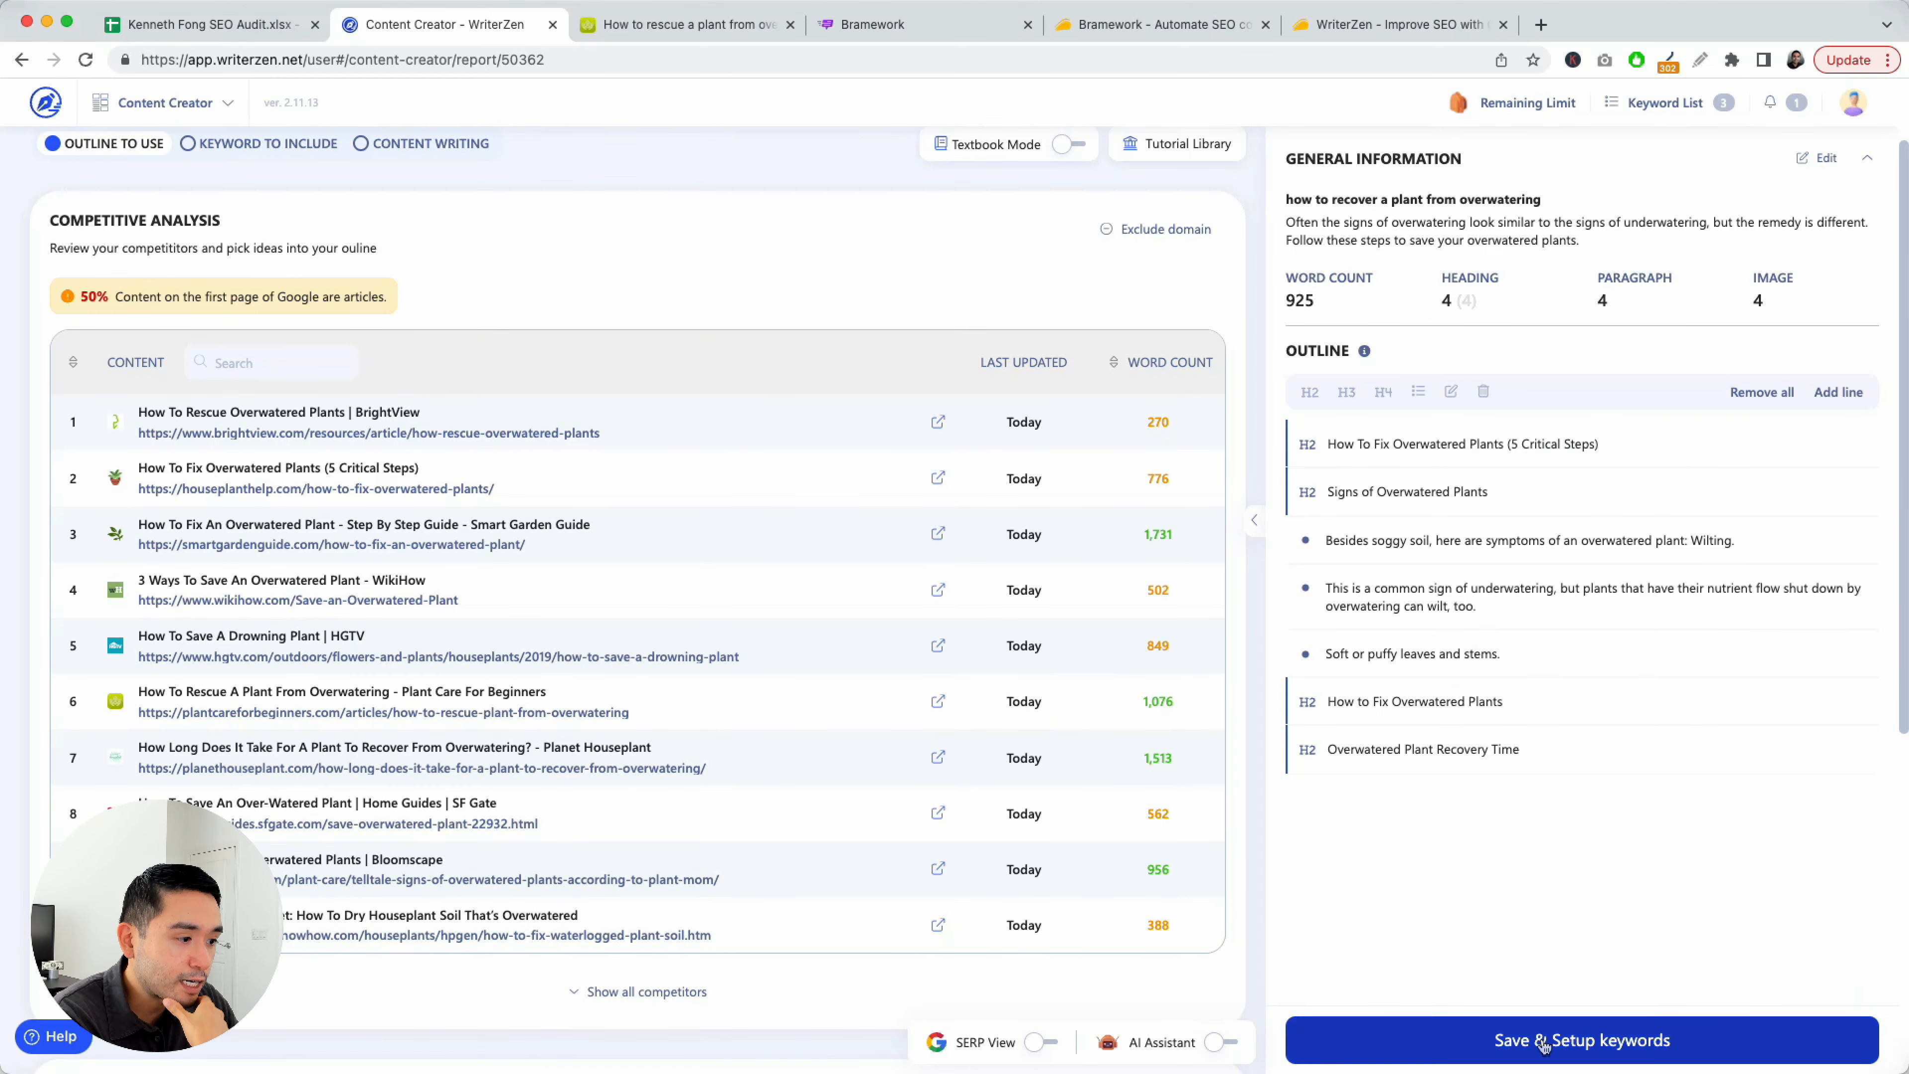
click(1577, 1038)
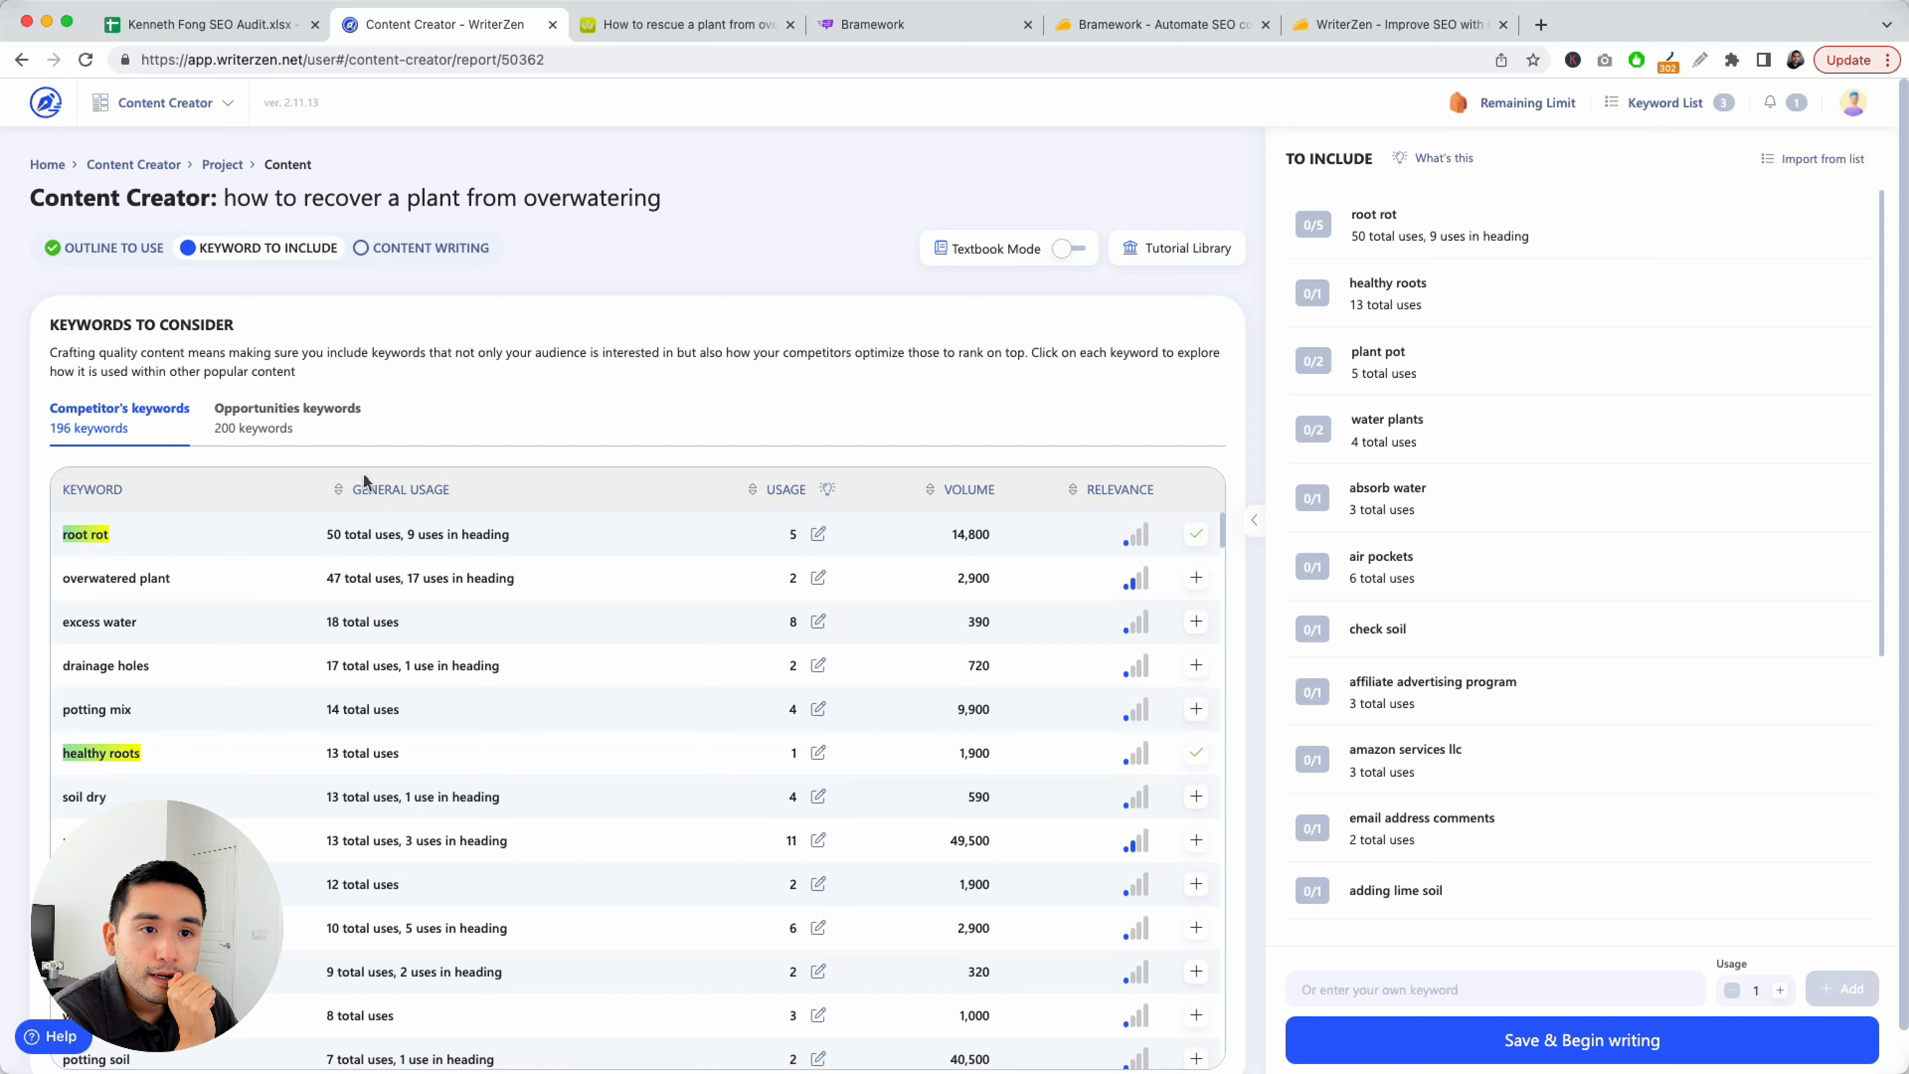
Review how competitors use the keyword "overwatered plant", add it to the keywords to include, and skim the competitor keyword list
click(134, 580)
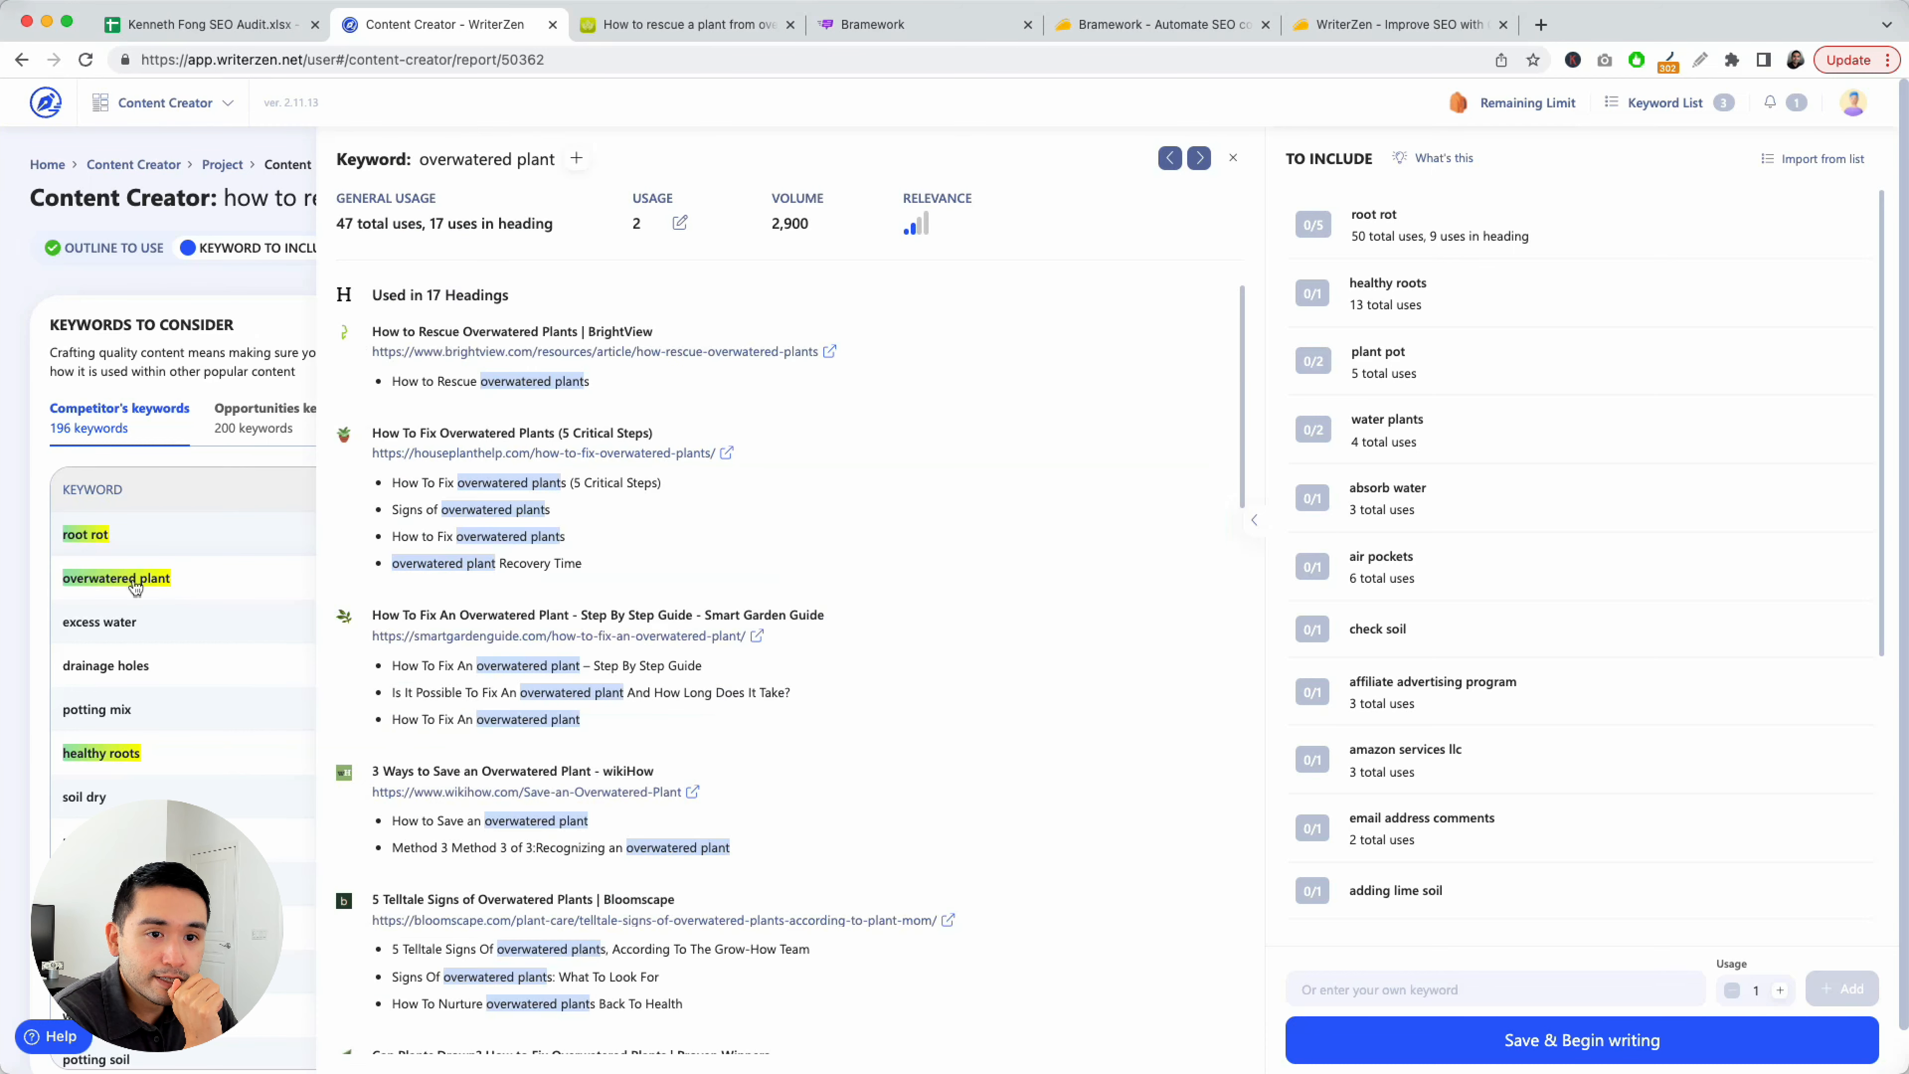
click(1231, 160)
click(91, 581)
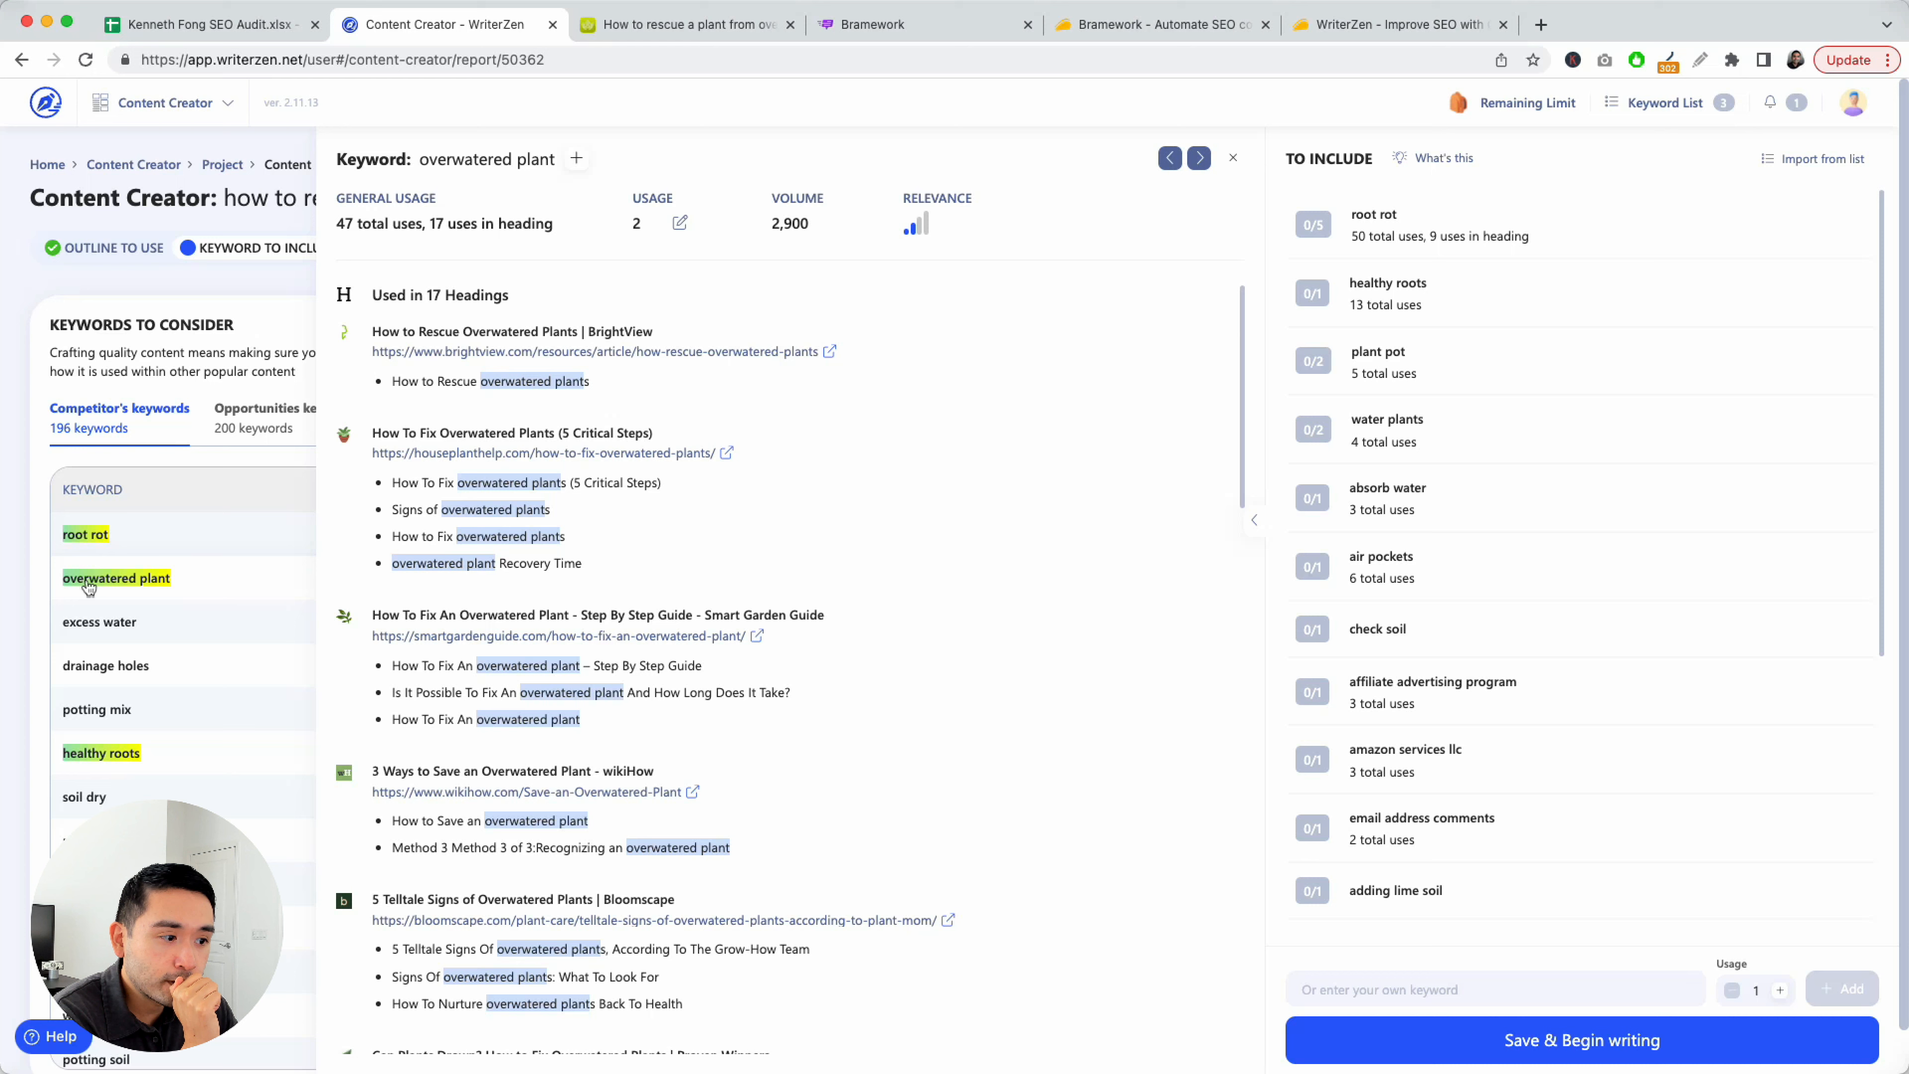
double_click(89, 581)
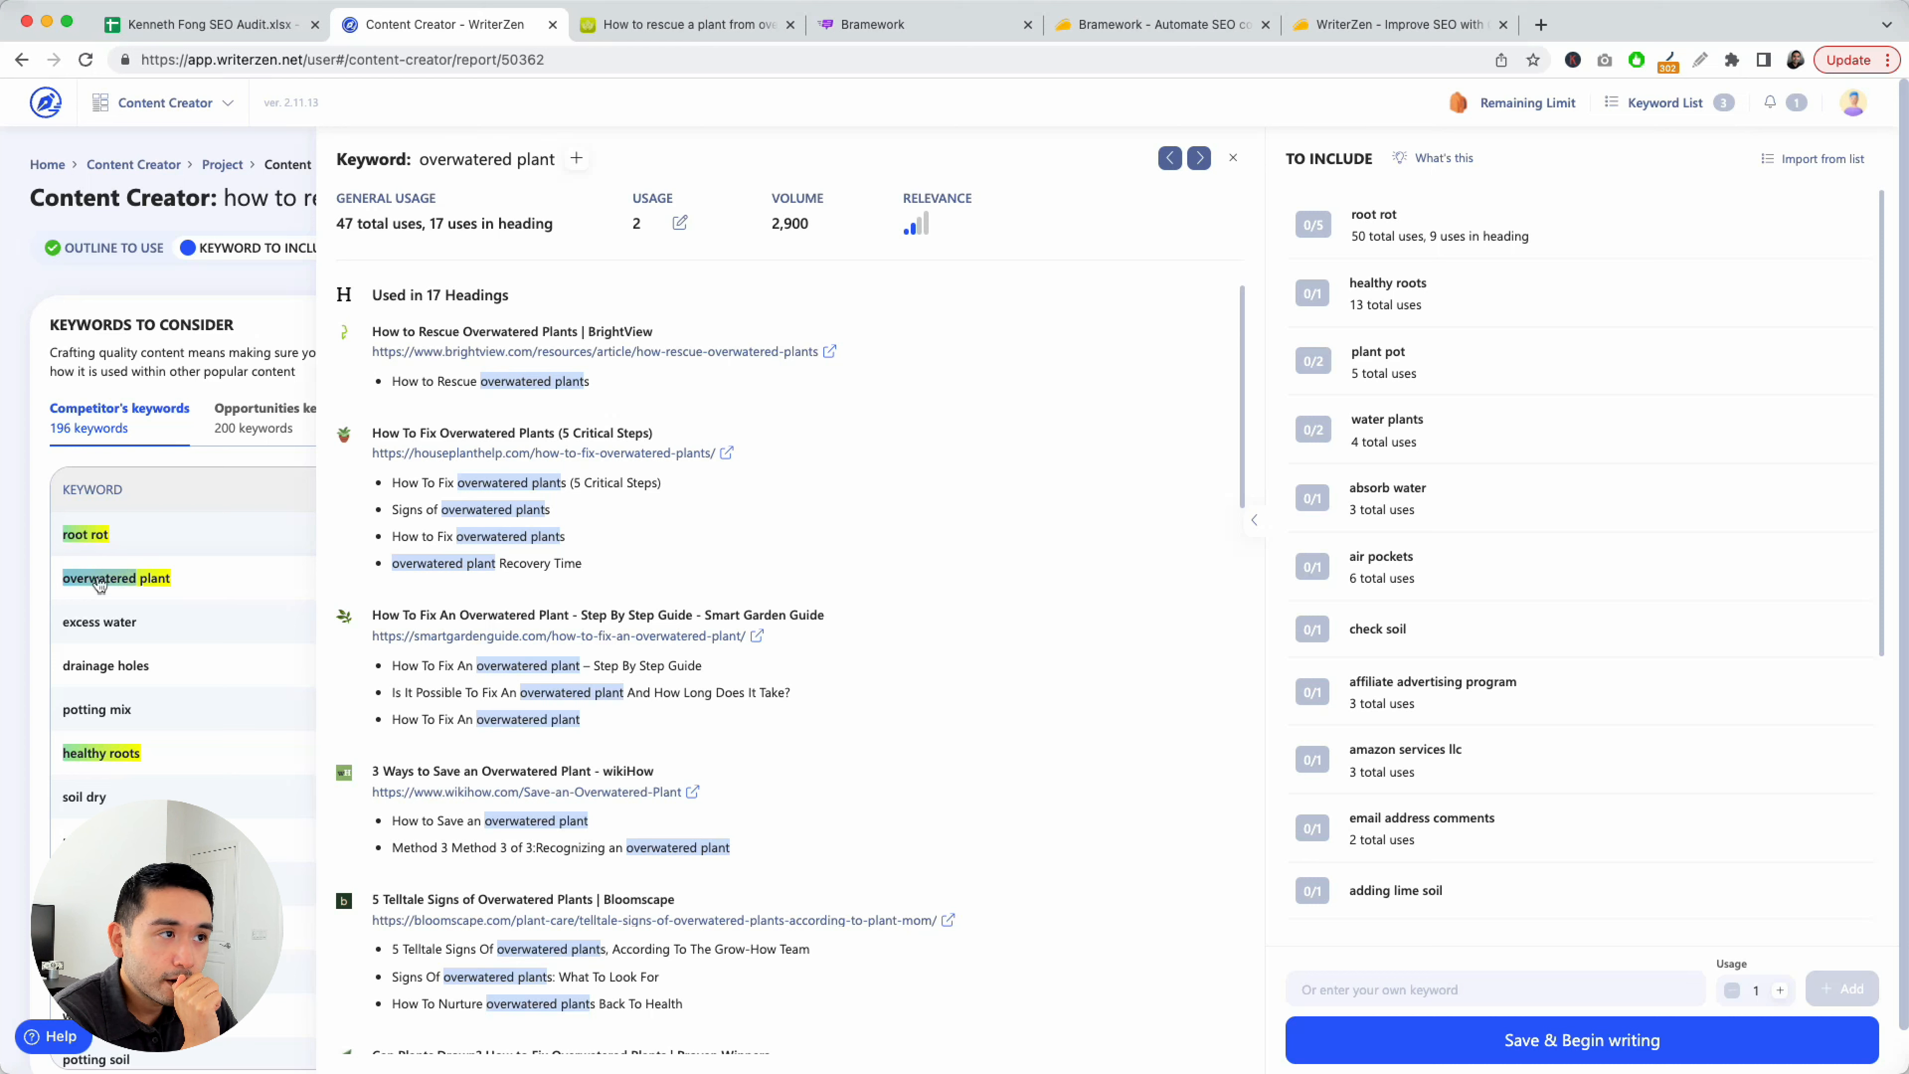
click(576, 158)
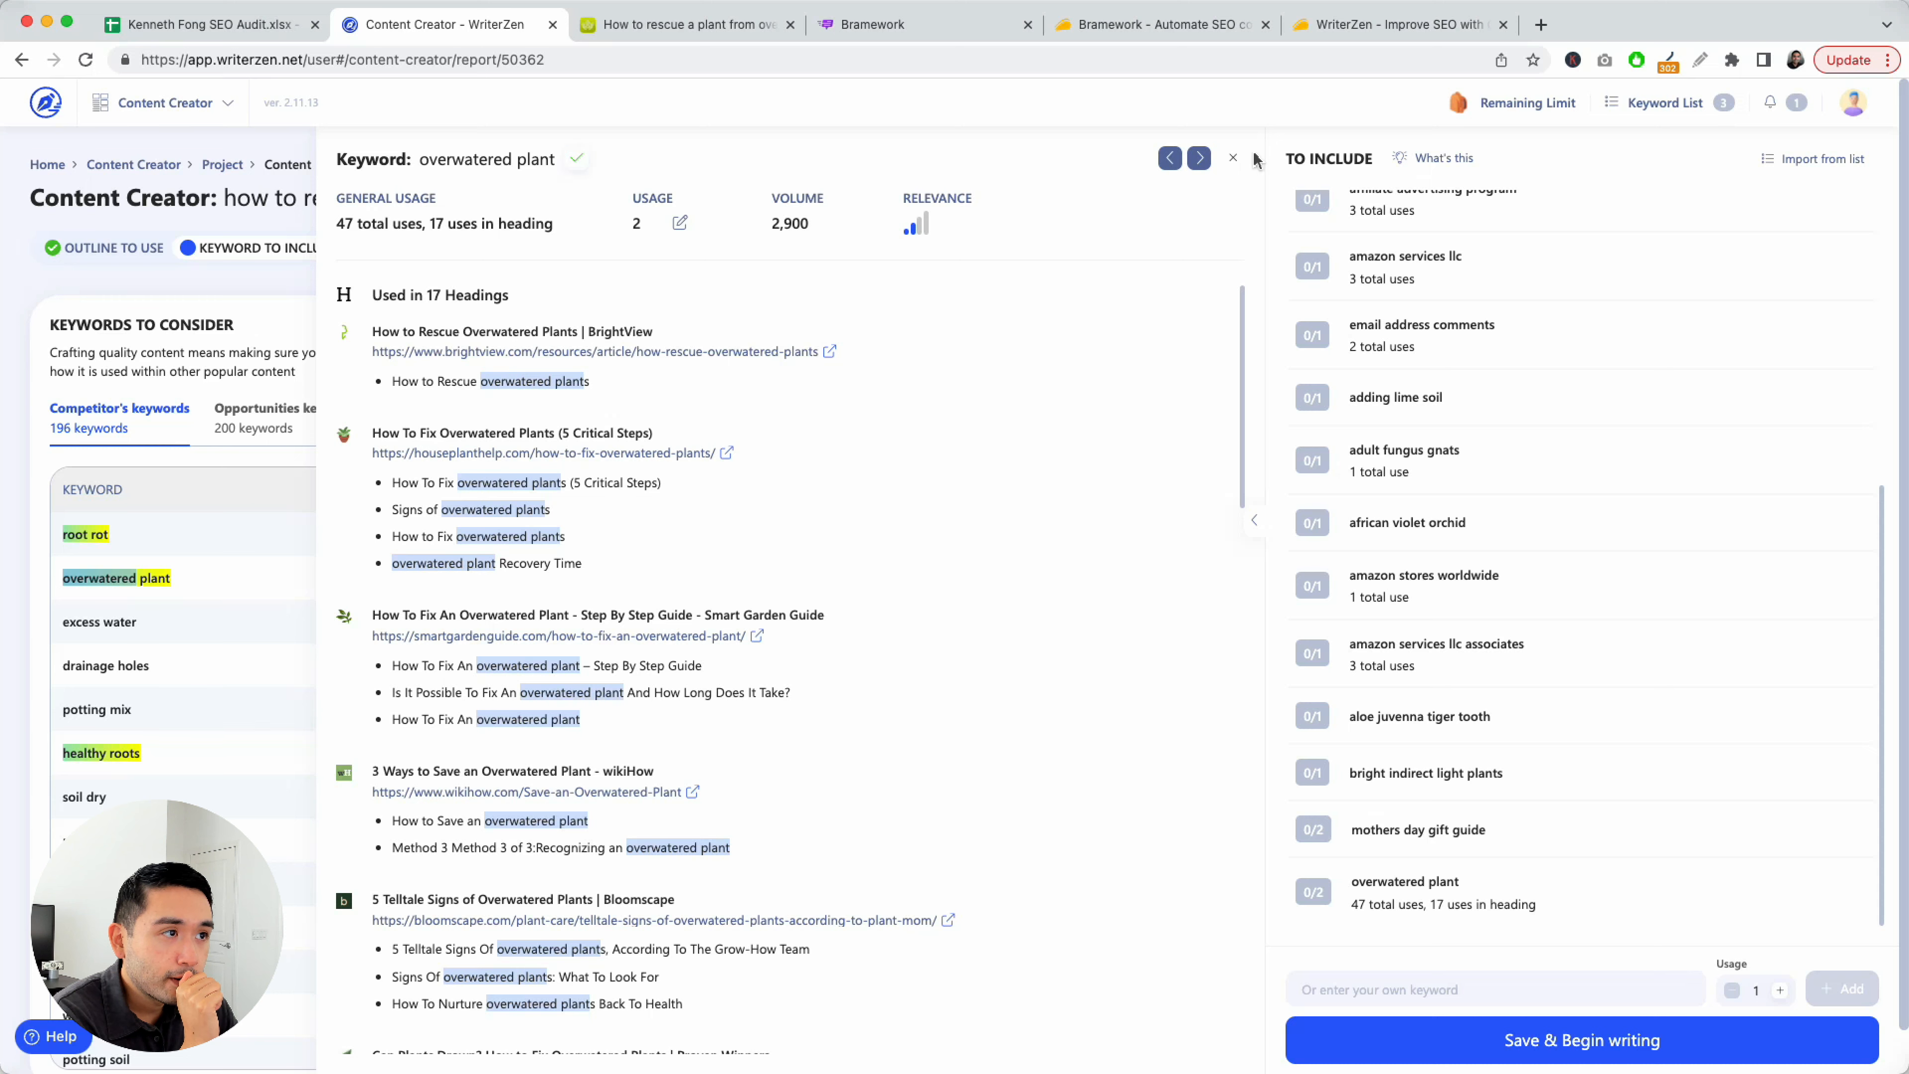
click(1232, 157)
scroll(226, 626, down, 2)
scroll(236, 631, up, 1)
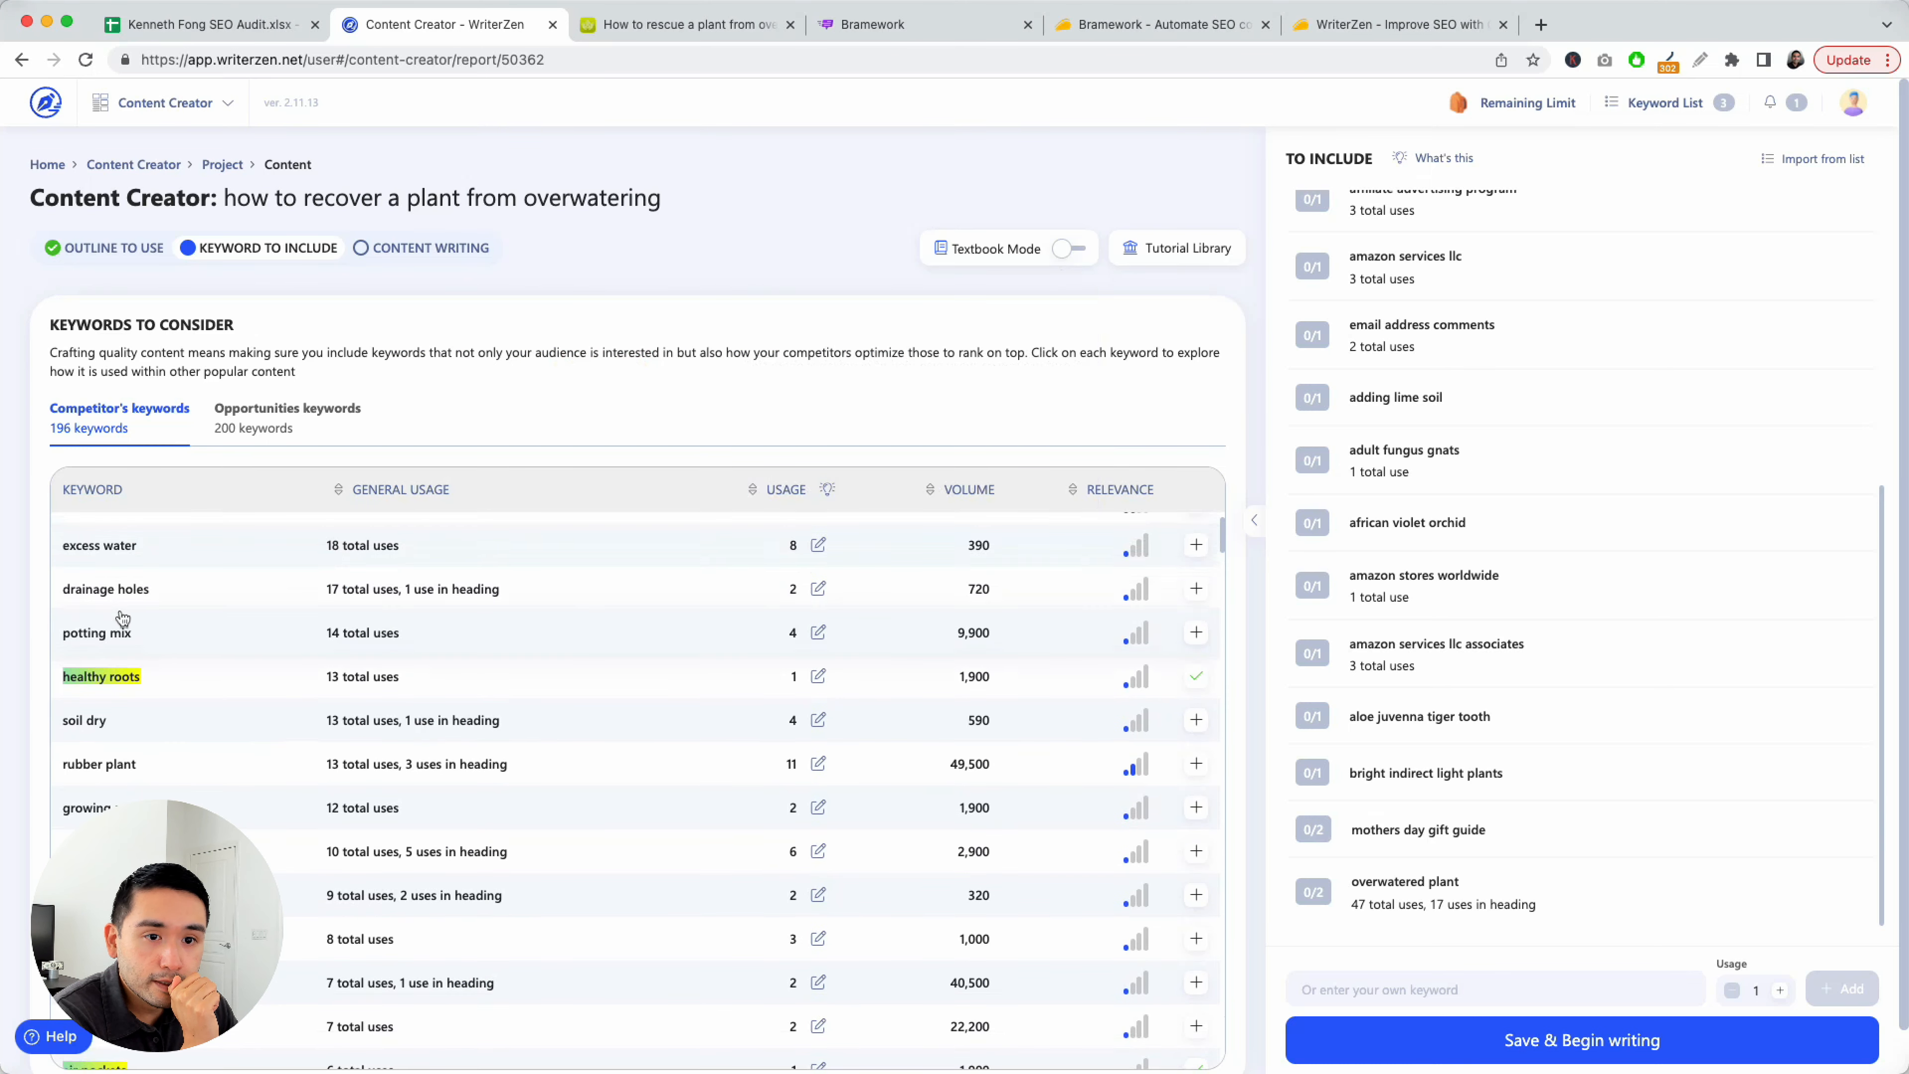
scroll(98, 737, up, 1)
scroll(103, 728, up, 3)
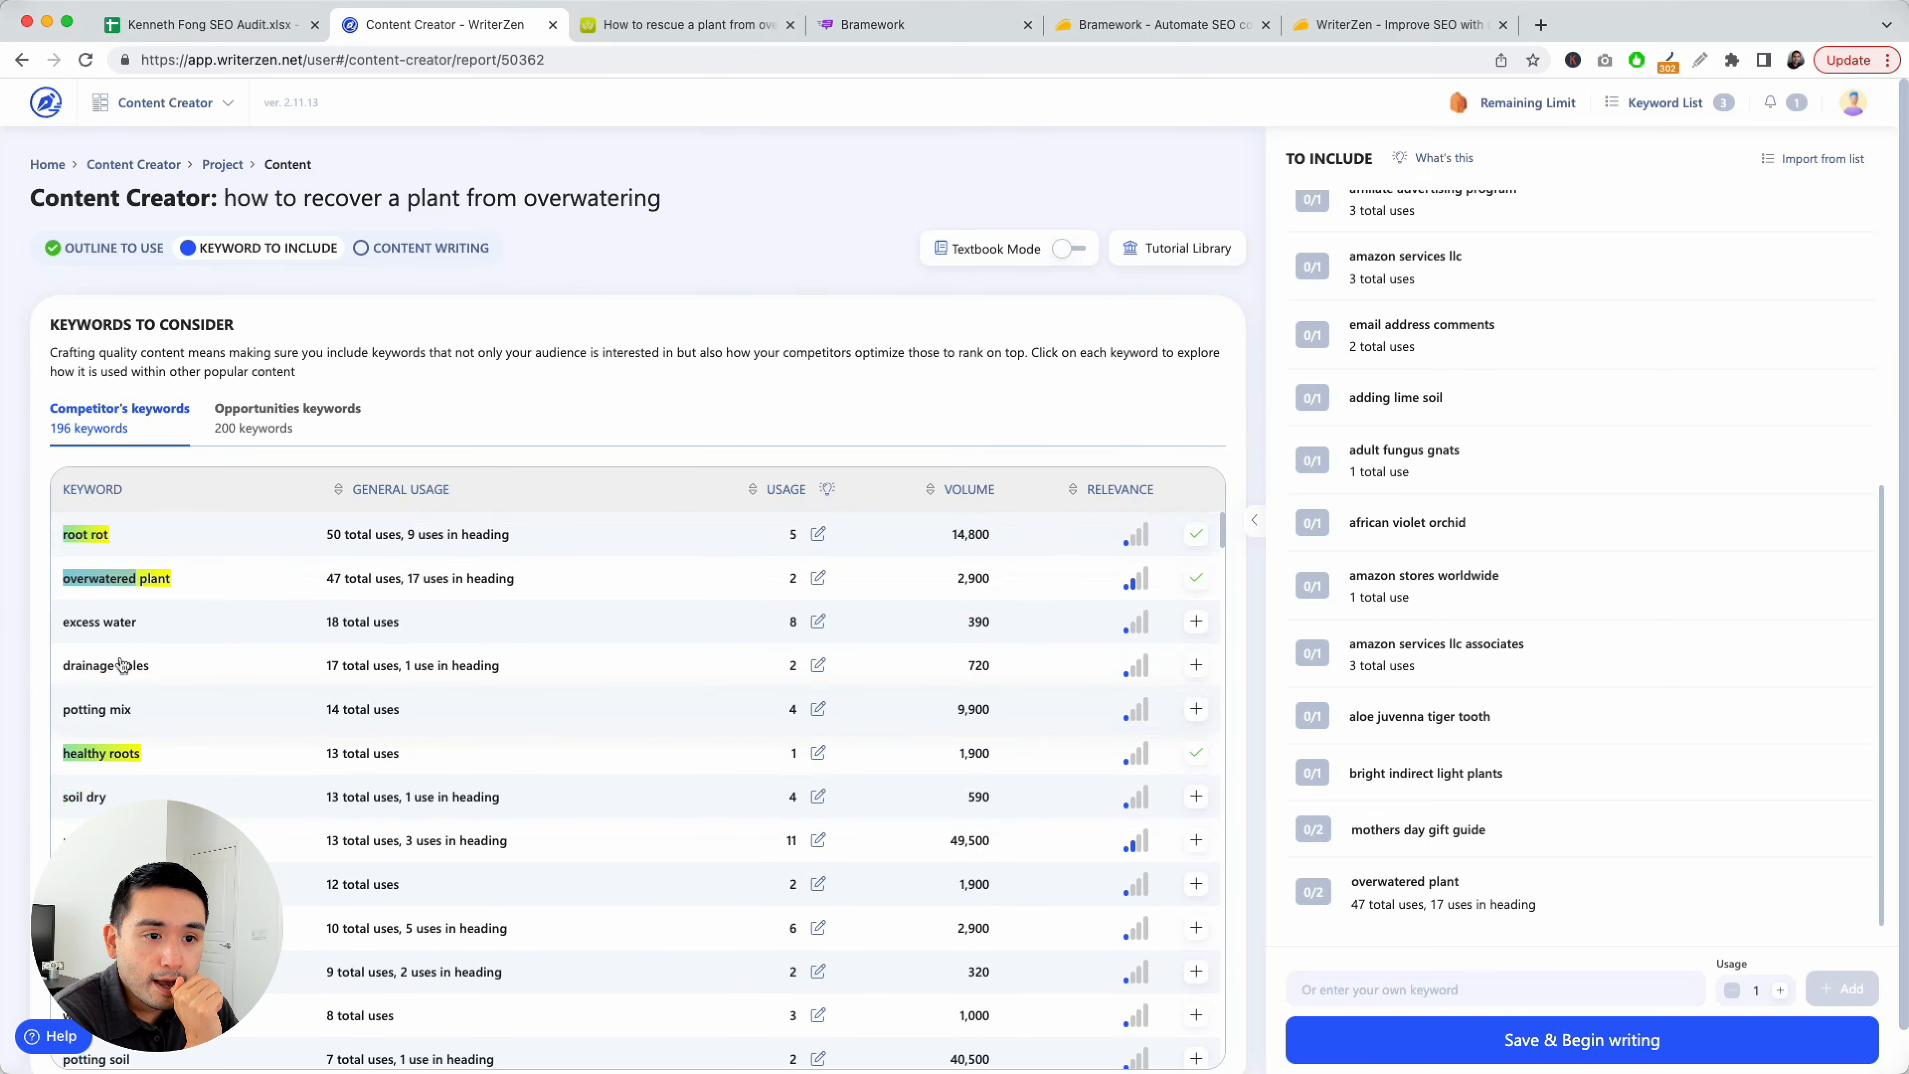
Add the competitor keywords "excess water" and "wet soil" to the keywords to include
click(1196, 622)
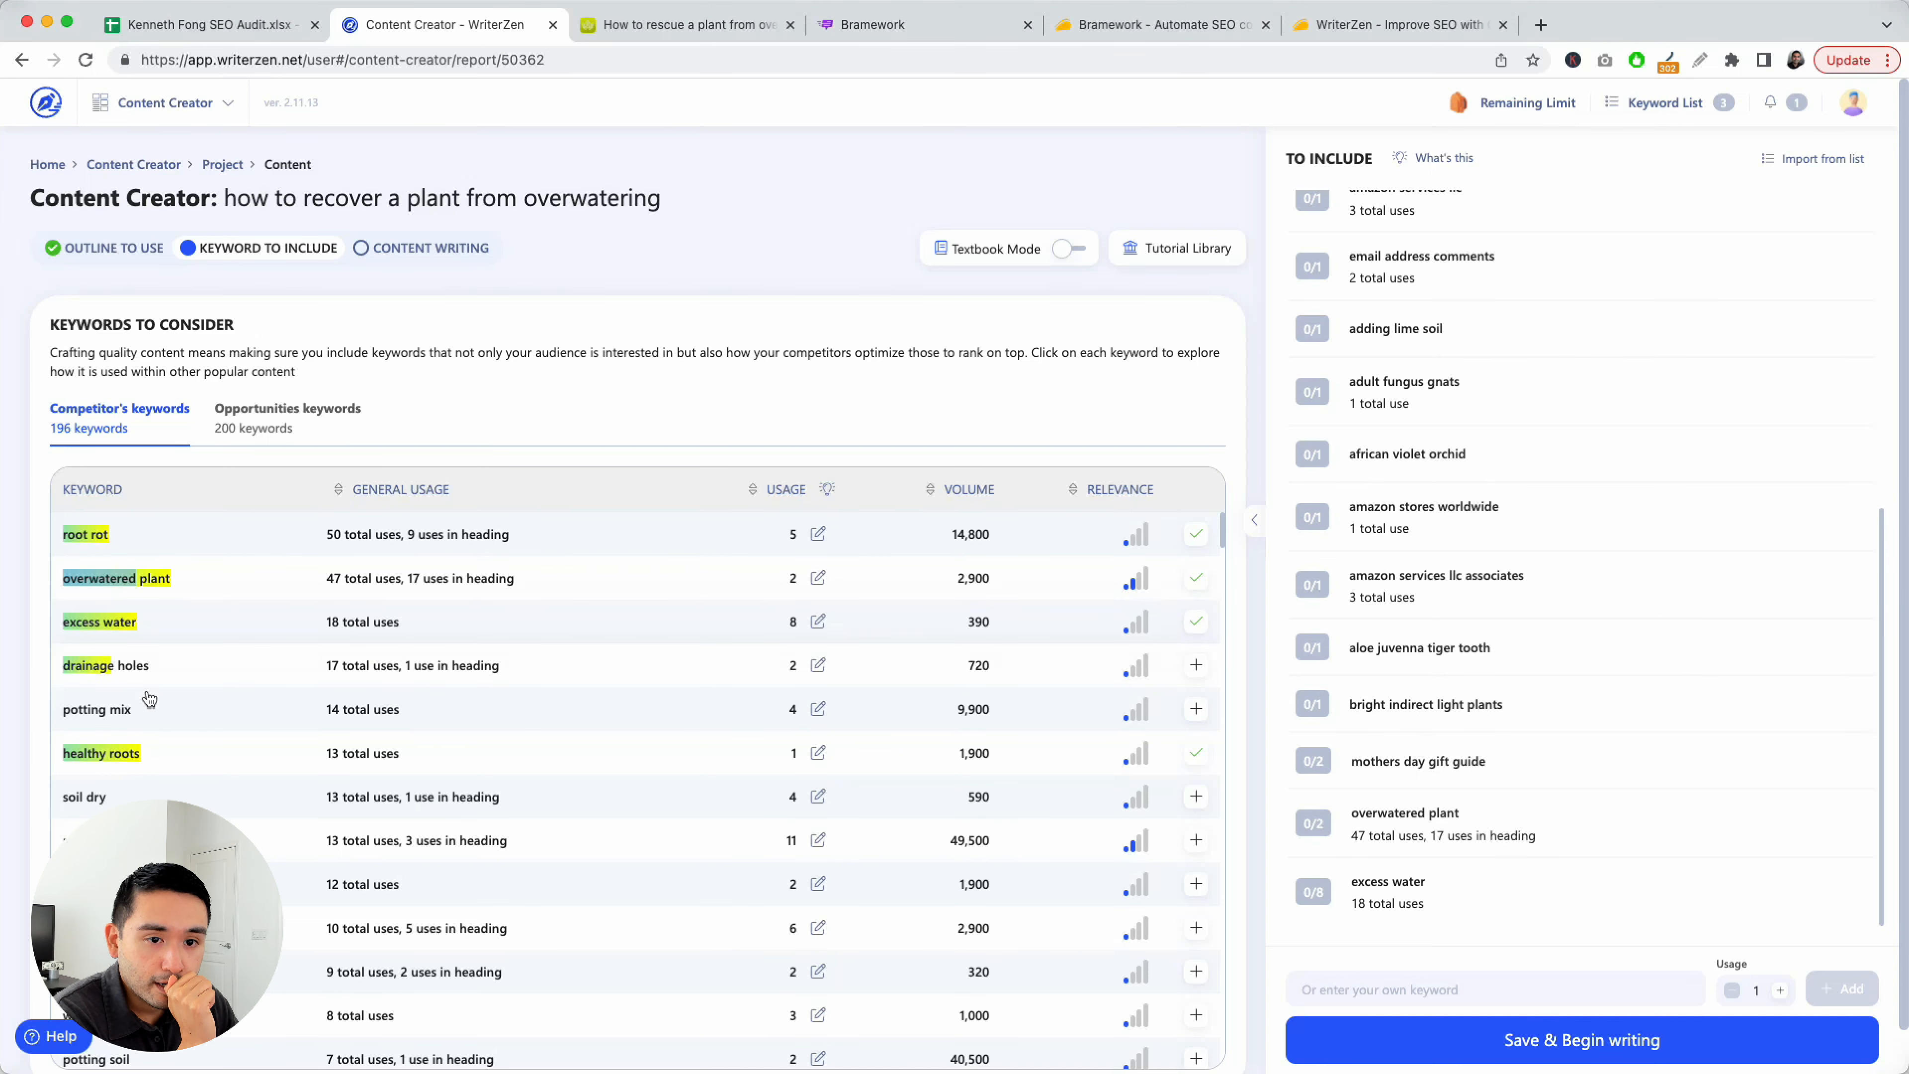
scroll(162, 708, down, 1)
scroll(162, 707, down, 3)
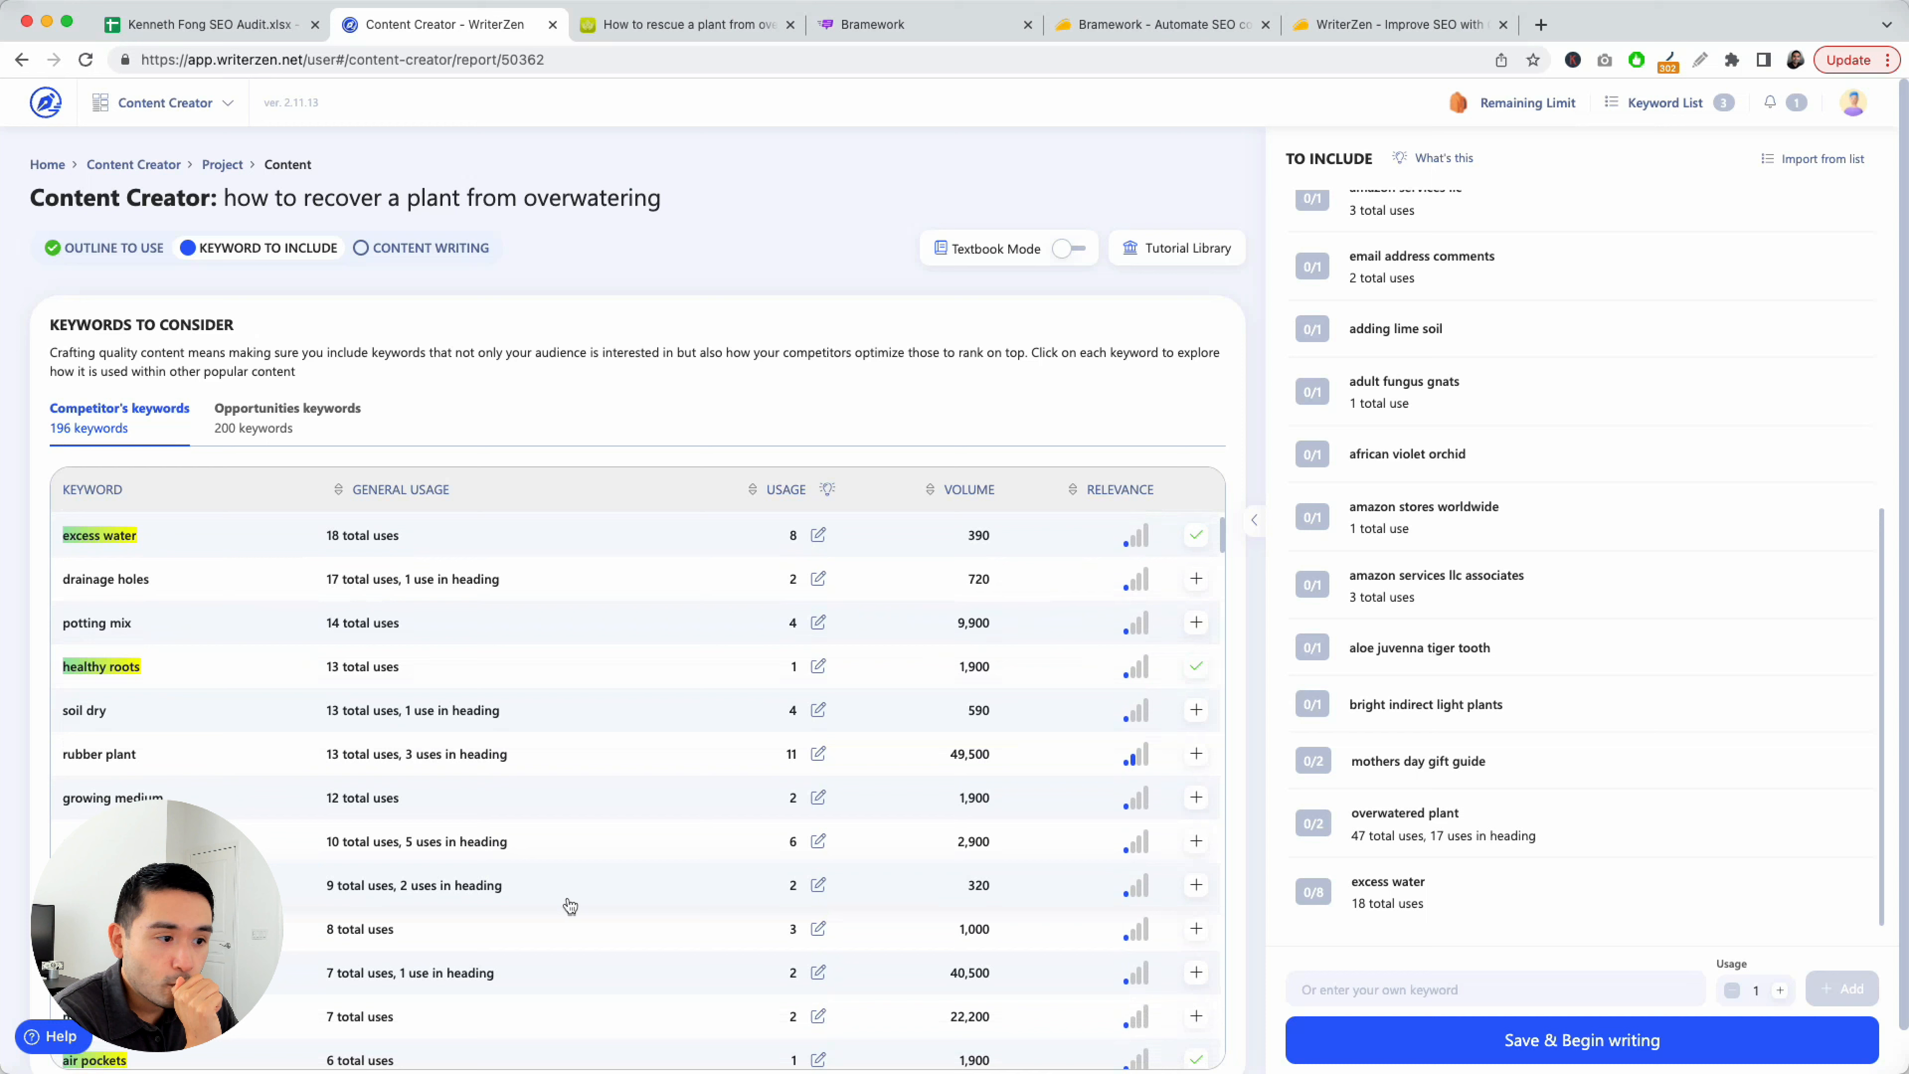
click(1195, 888)
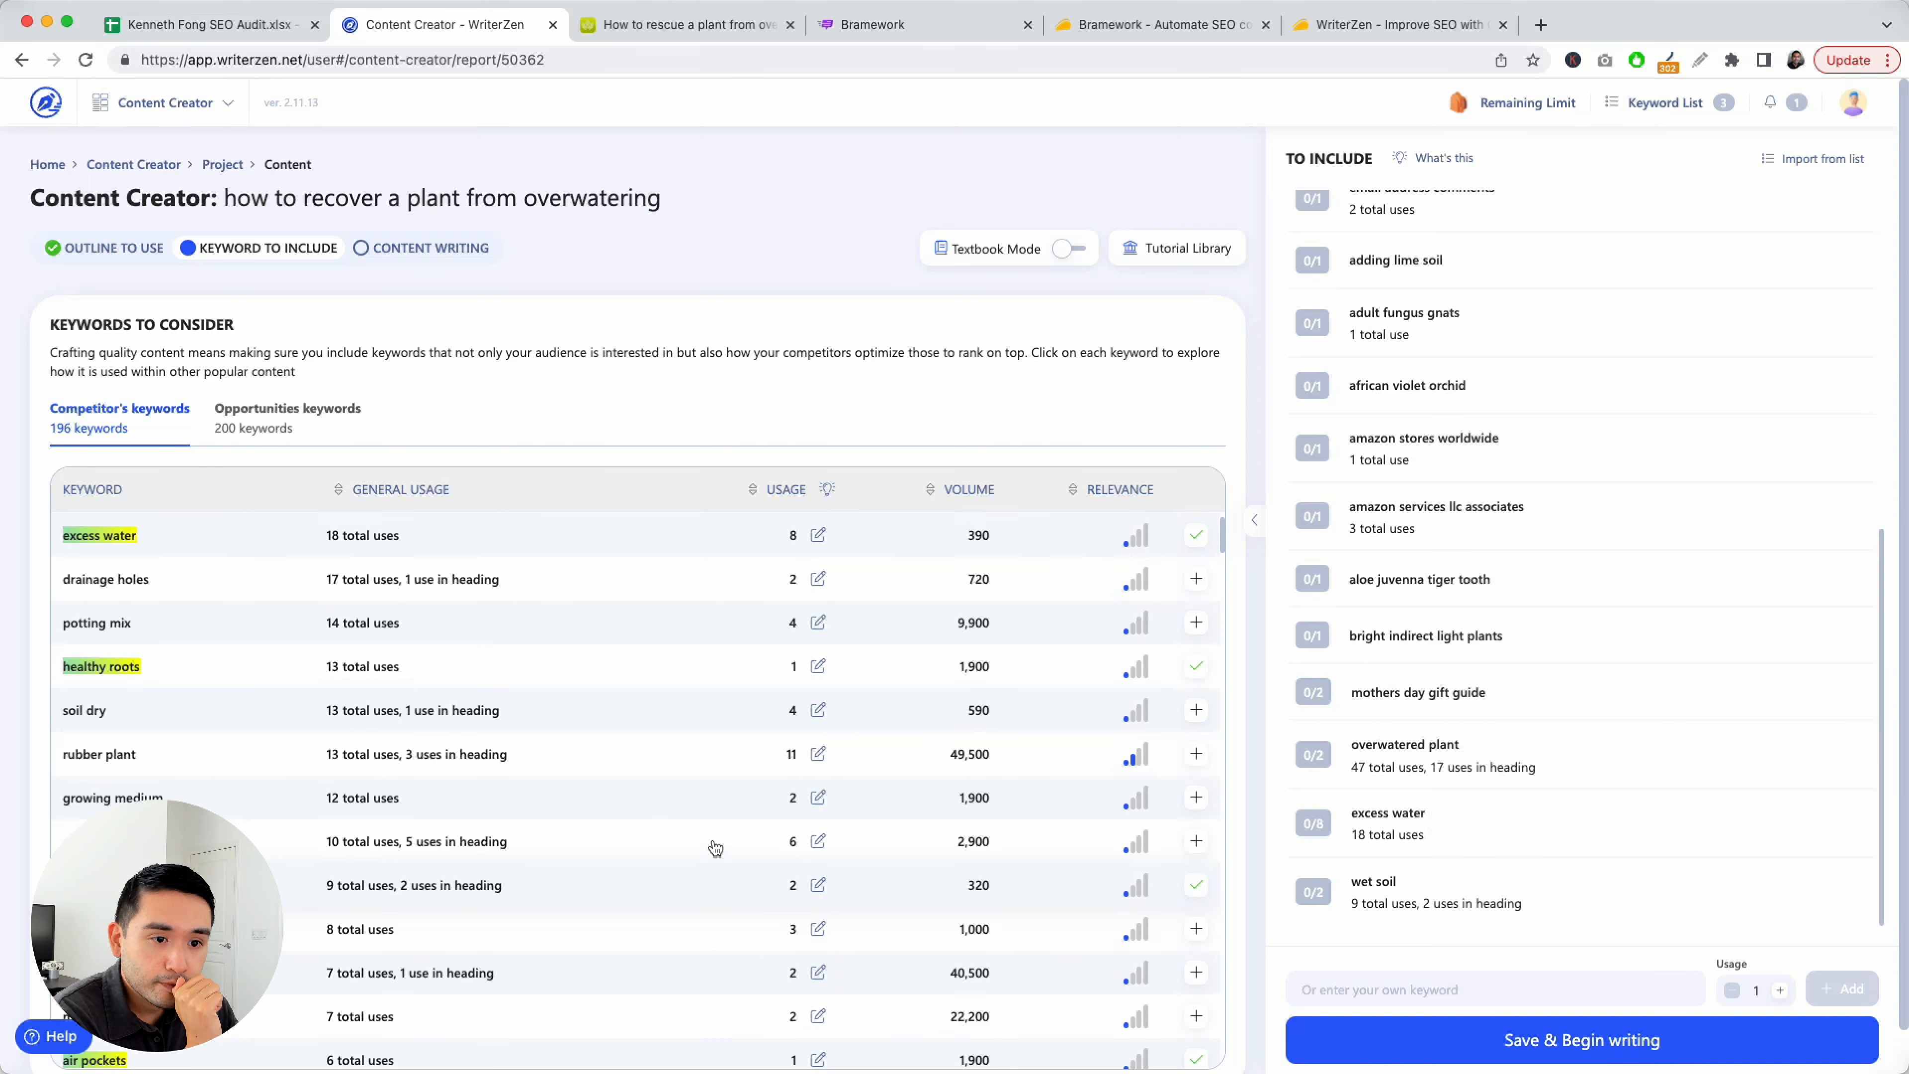
scroll(181, 762, down, 5)
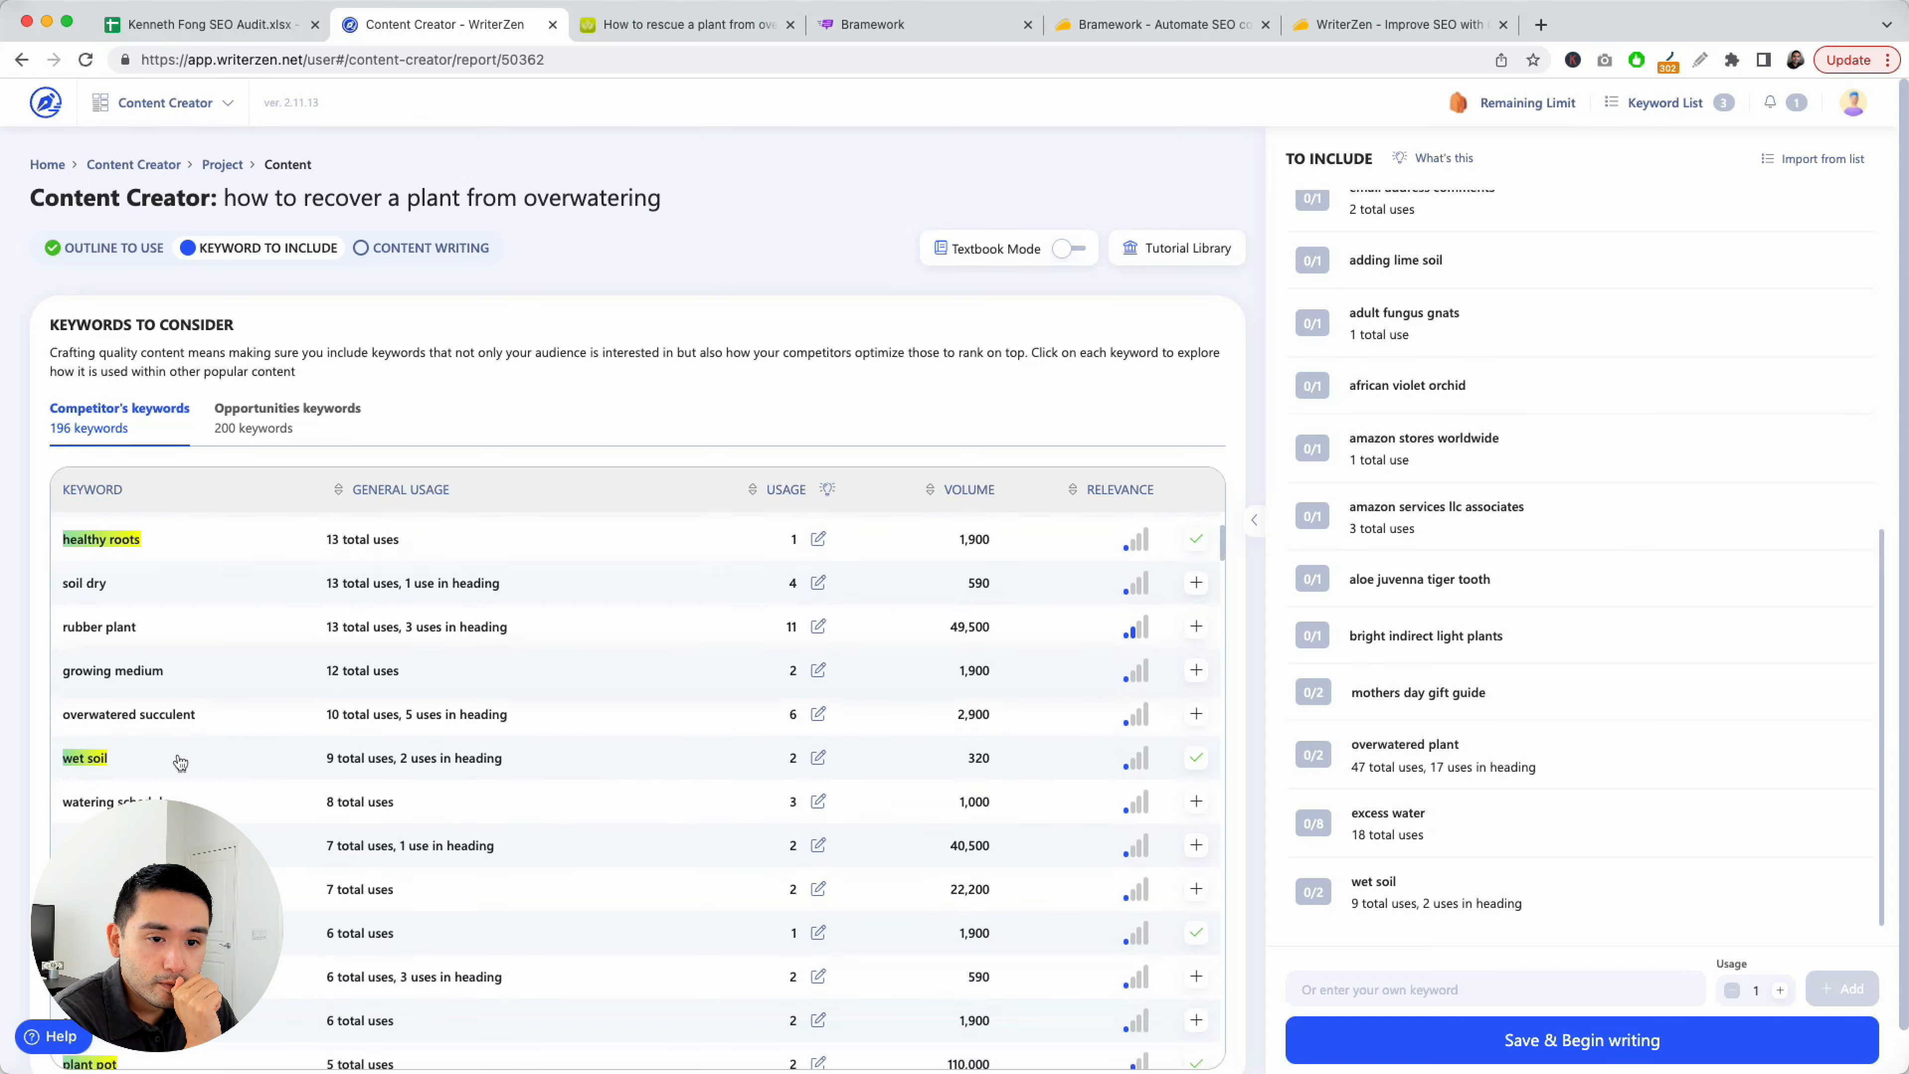
scroll(181, 762, down, 3)
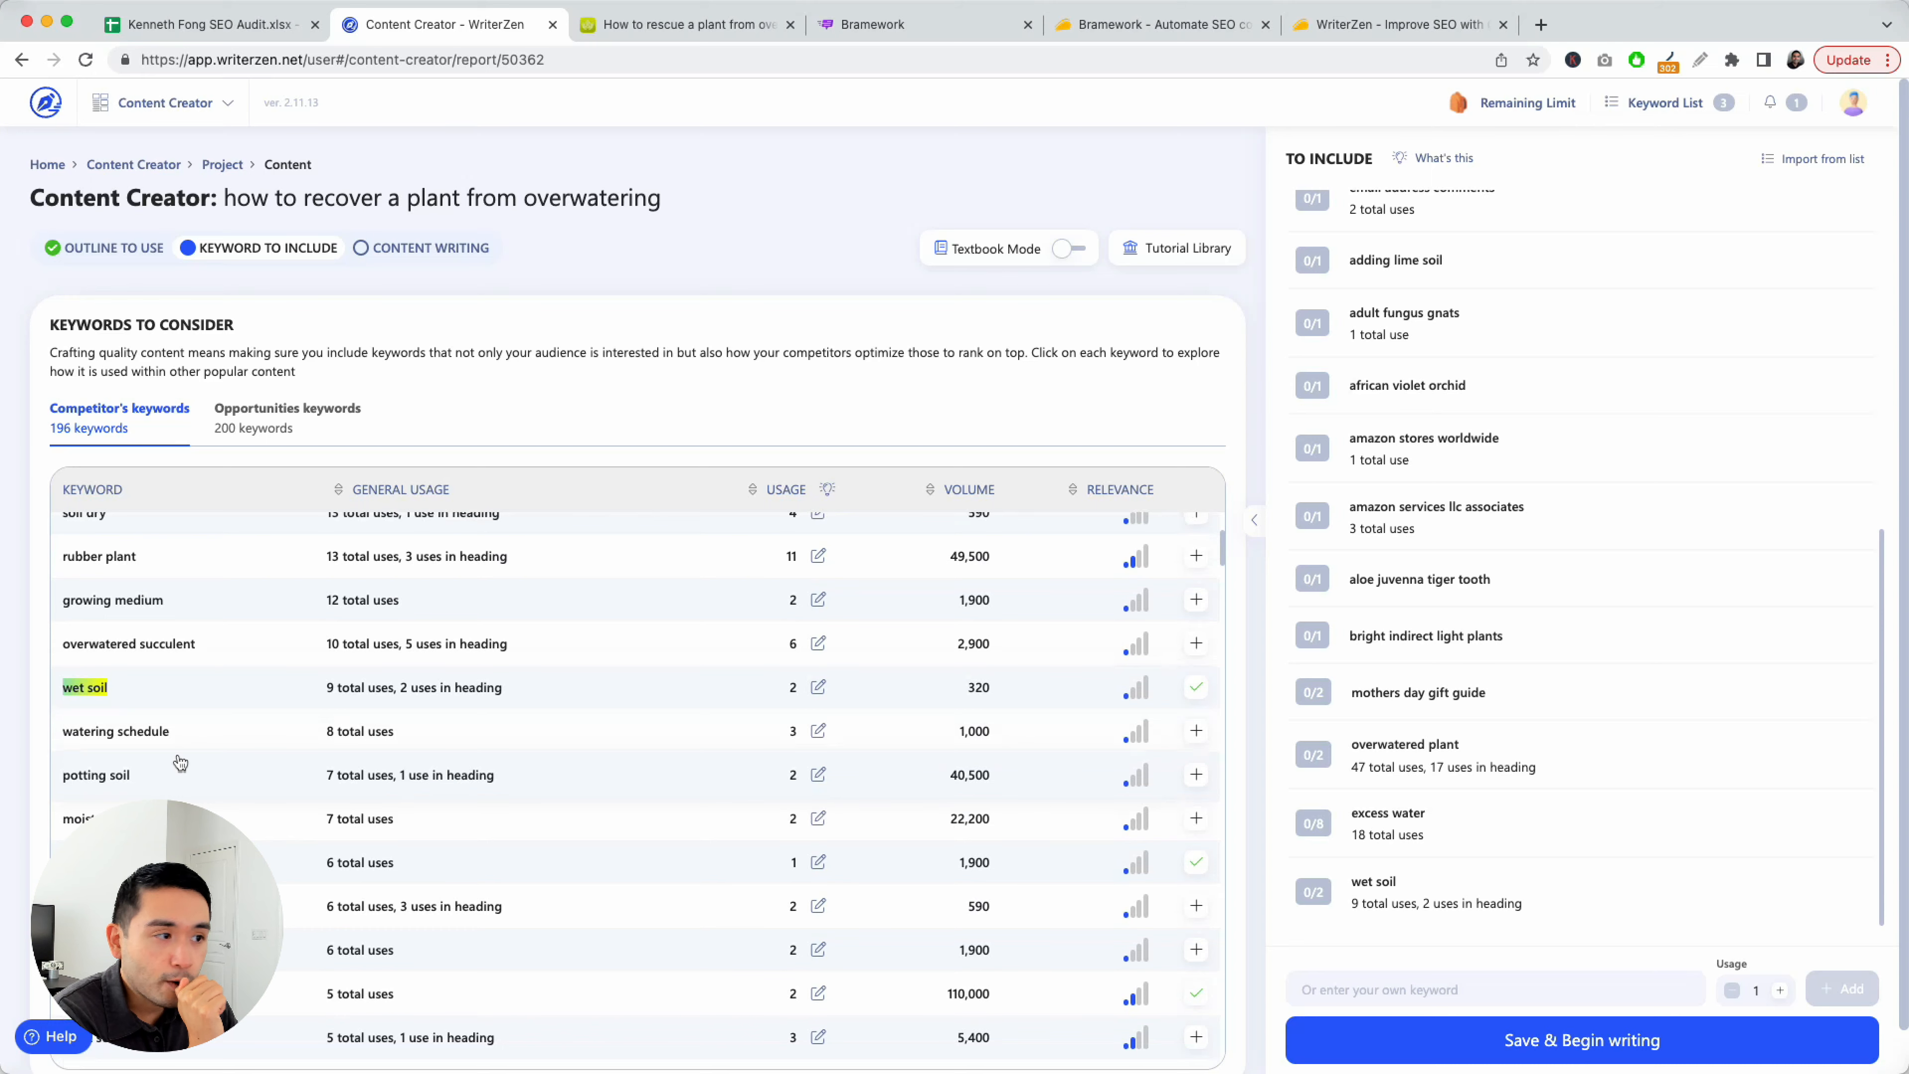
scroll(181, 761, up, 6)
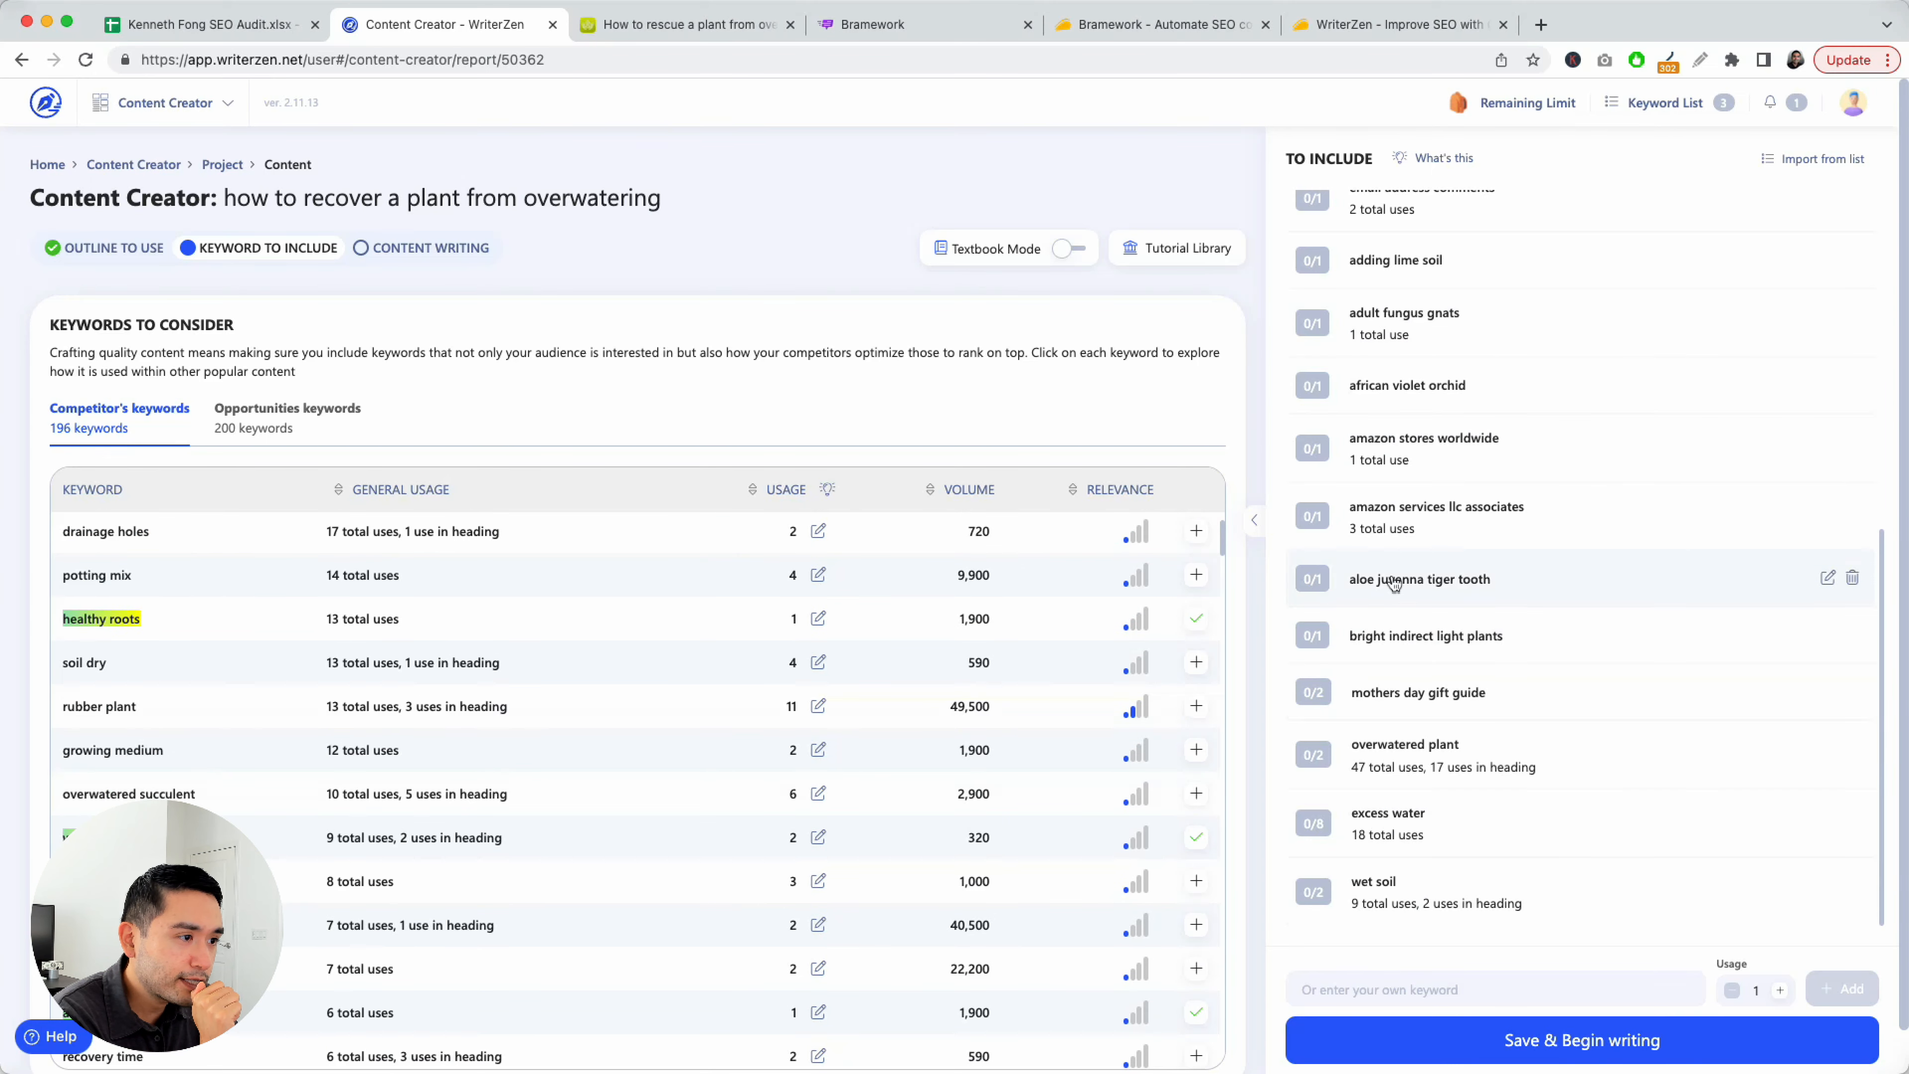
Remove "aloe juvenna tiger tooth", "mothers day gift guide", "adding lime soil", "adult fungus gnats" and "email address comments" from the keywords to include
click(1852, 577)
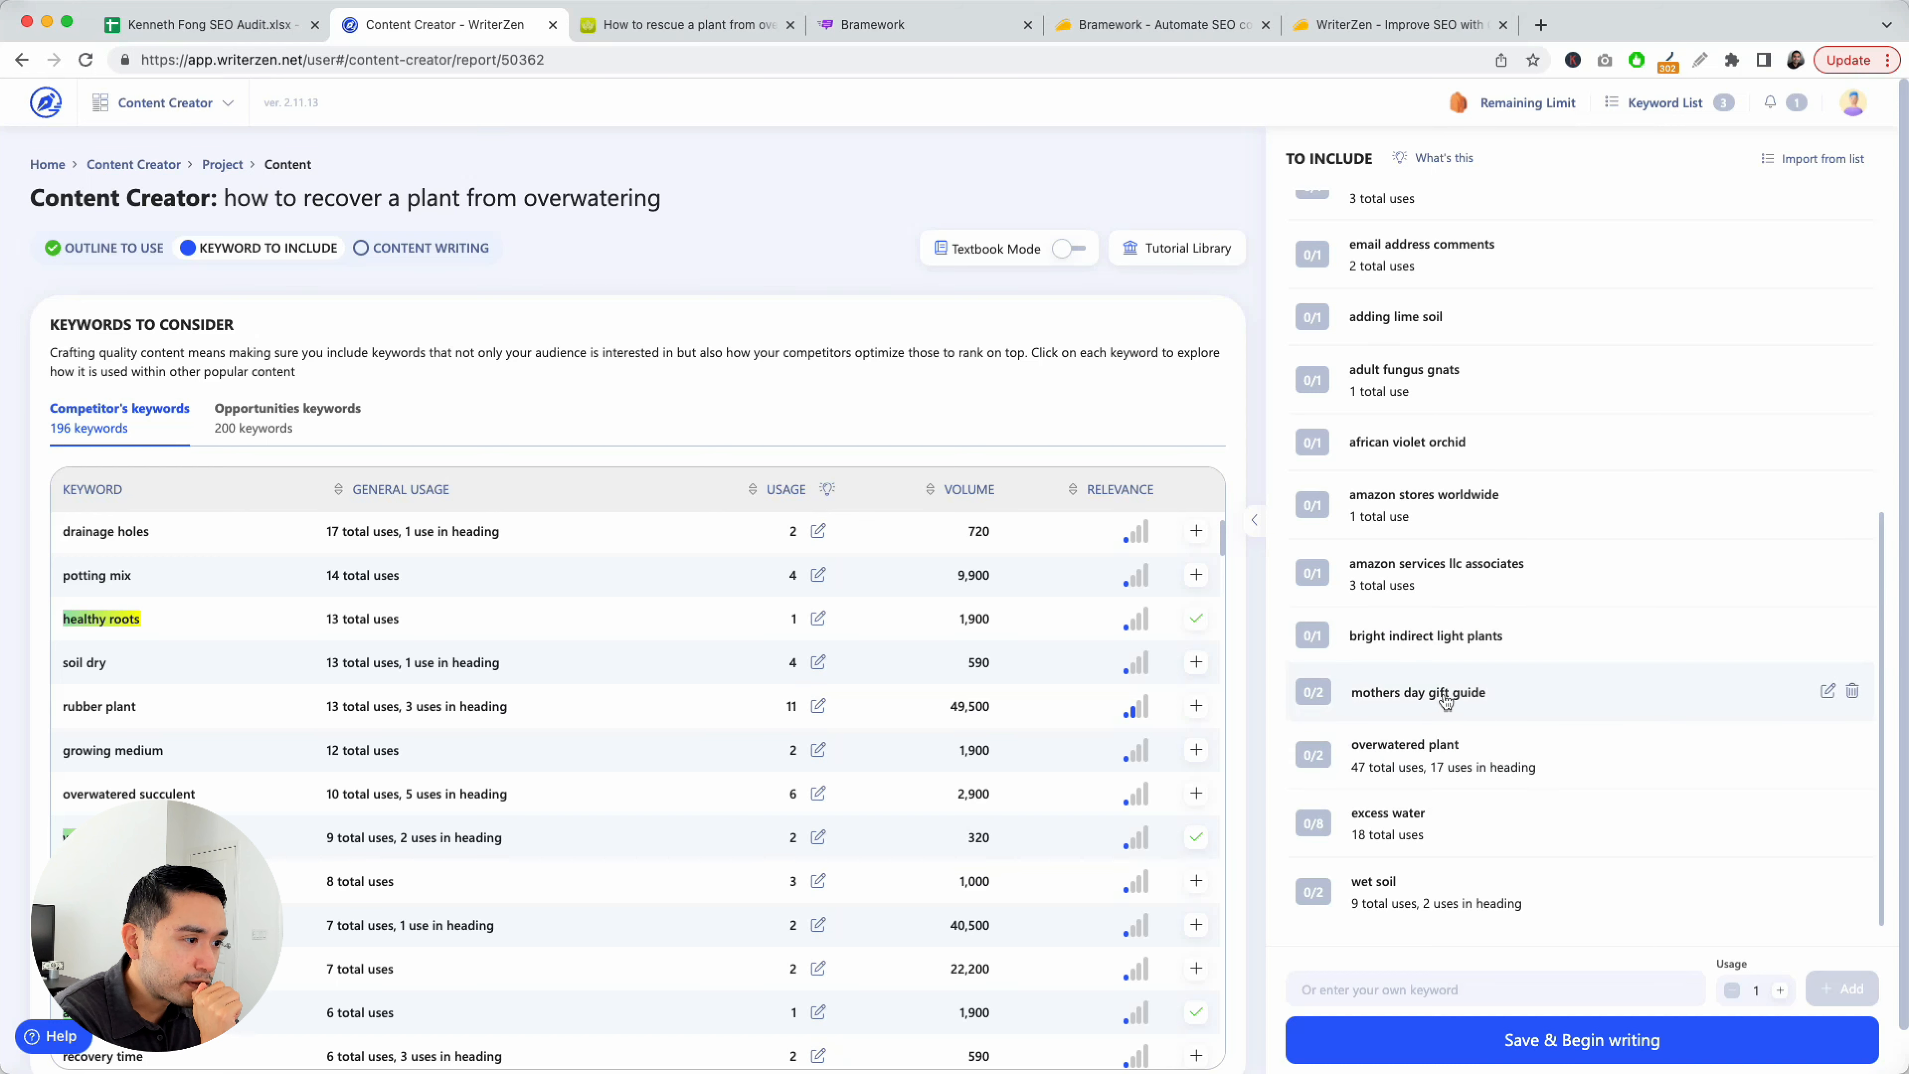
click(1853, 693)
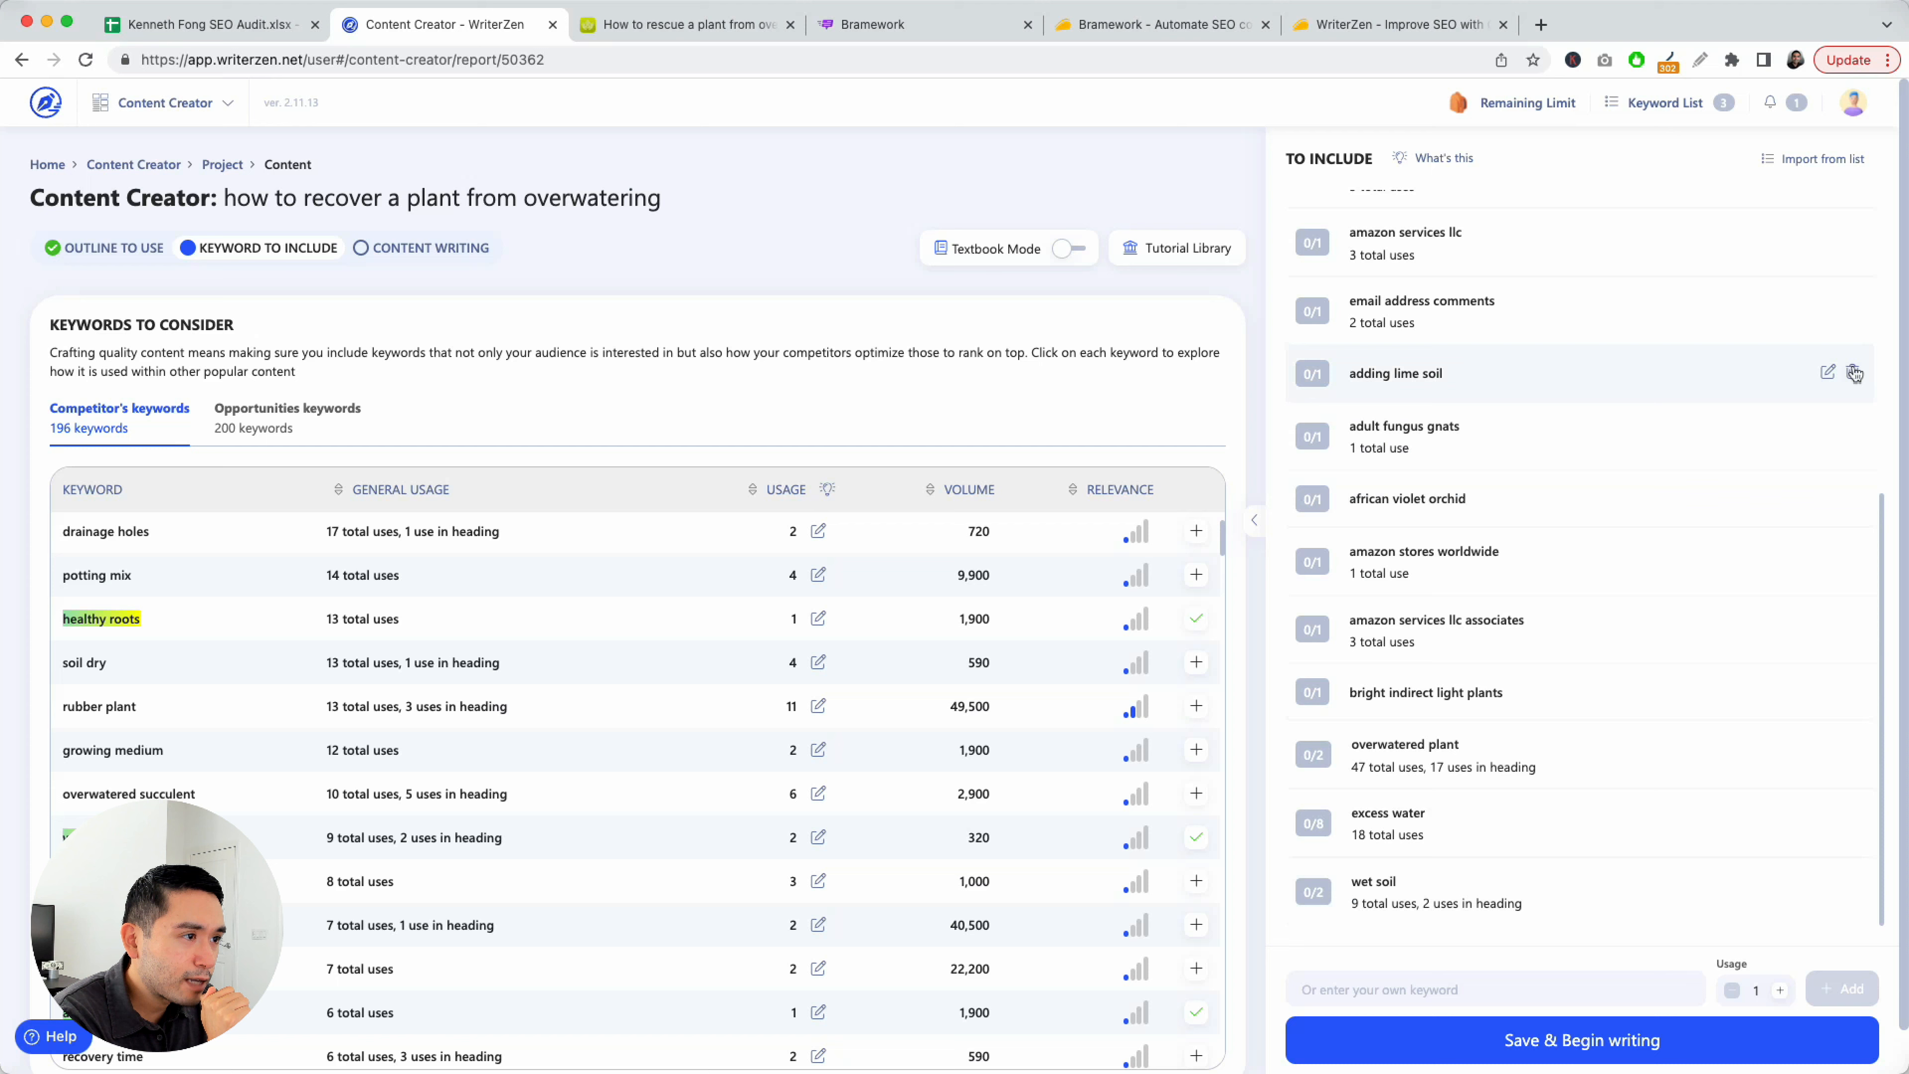
click(1854, 374)
click(1855, 432)
click(1853, 430)
Remove "affiliate advertising program", "african violet orchid" and the three Amazon keywords from the included keywords, and save the list to begin writing
scroll(1830, 433, up, 5)
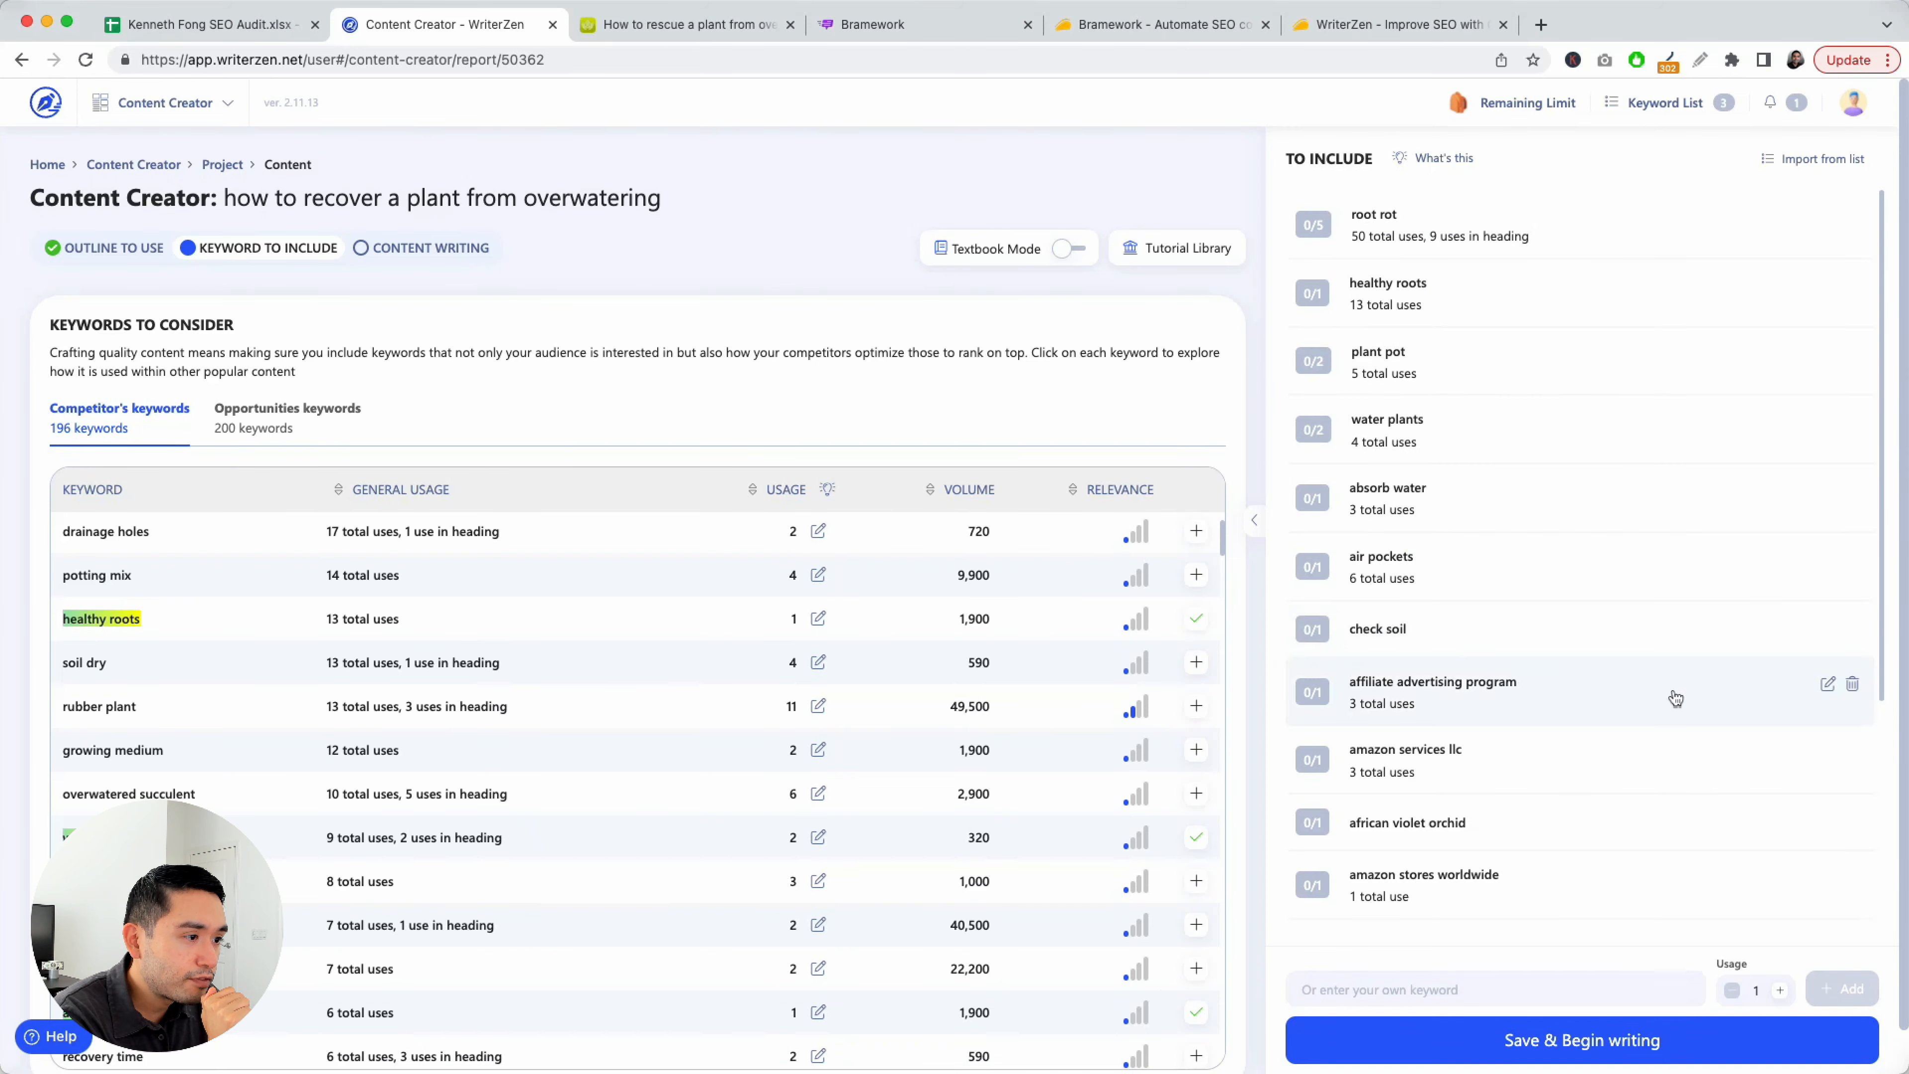
click(1854, 686)
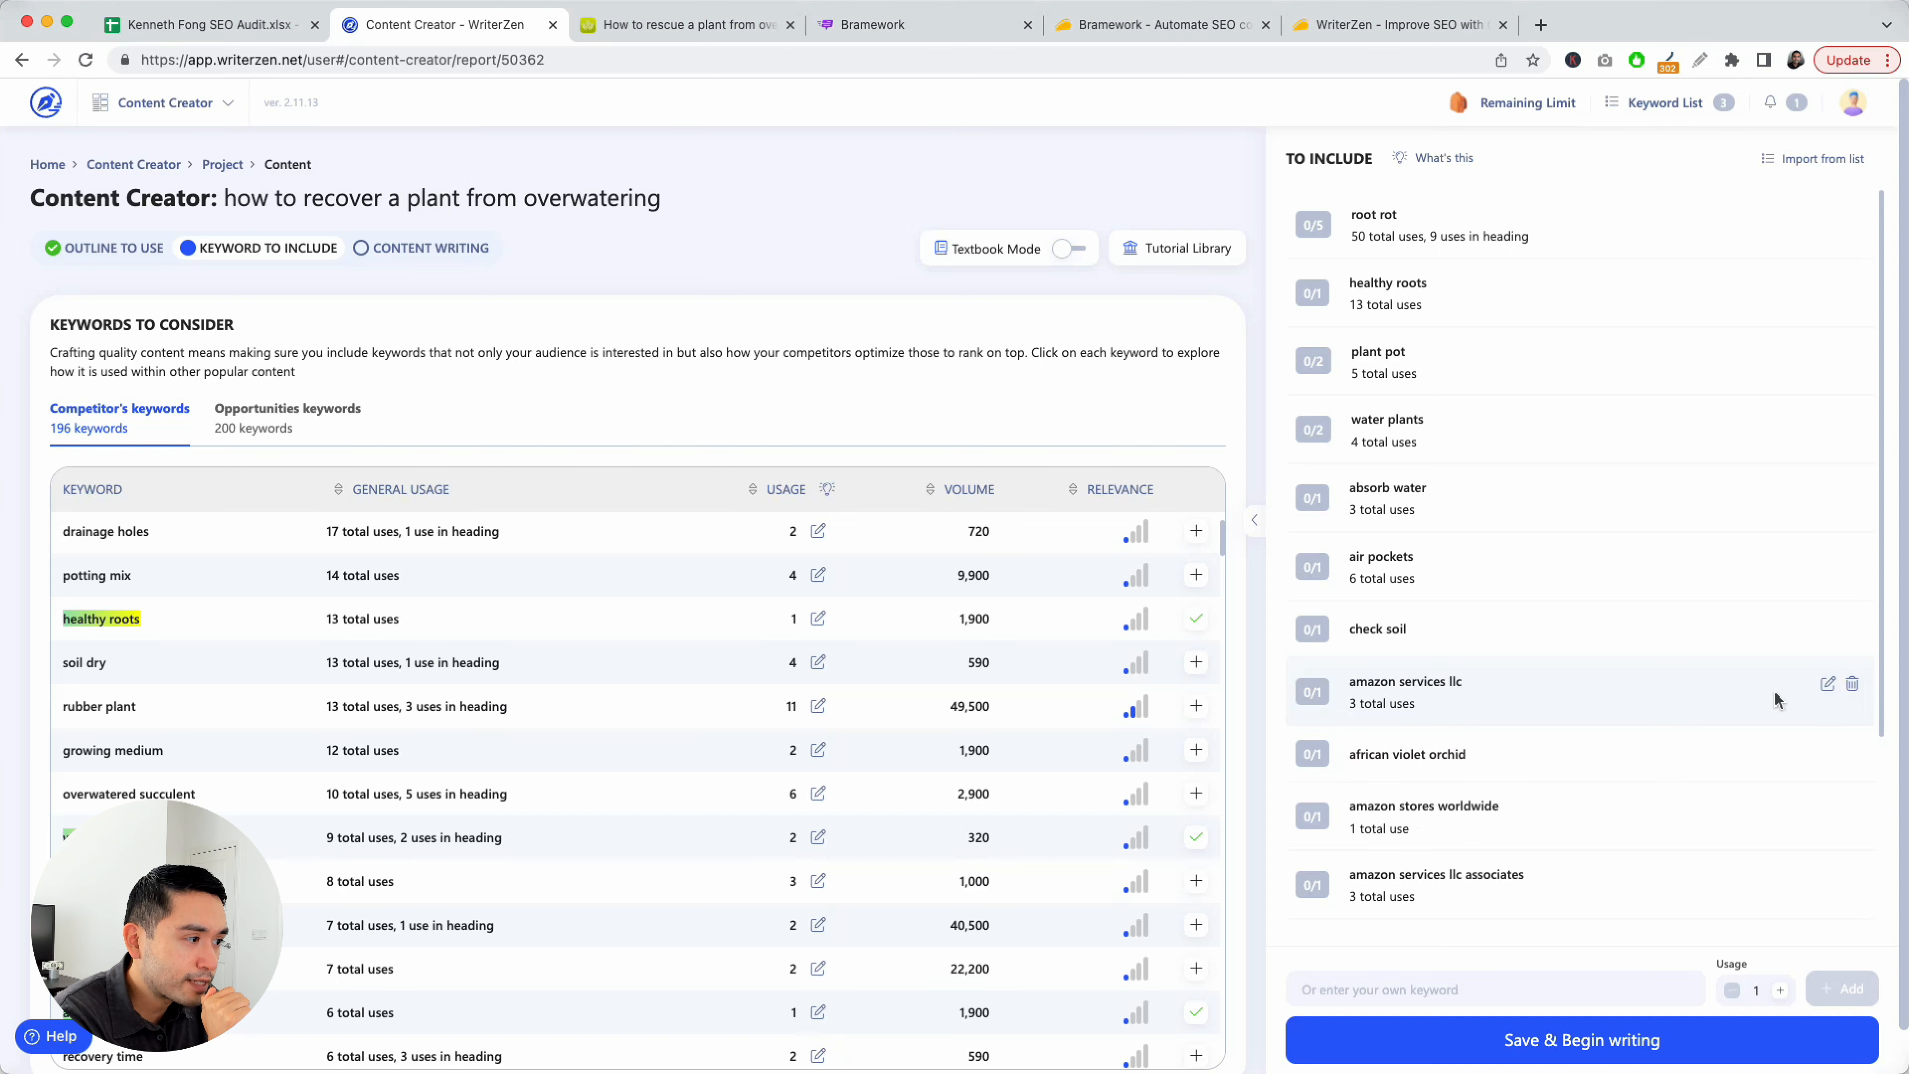
click(1854, 685)
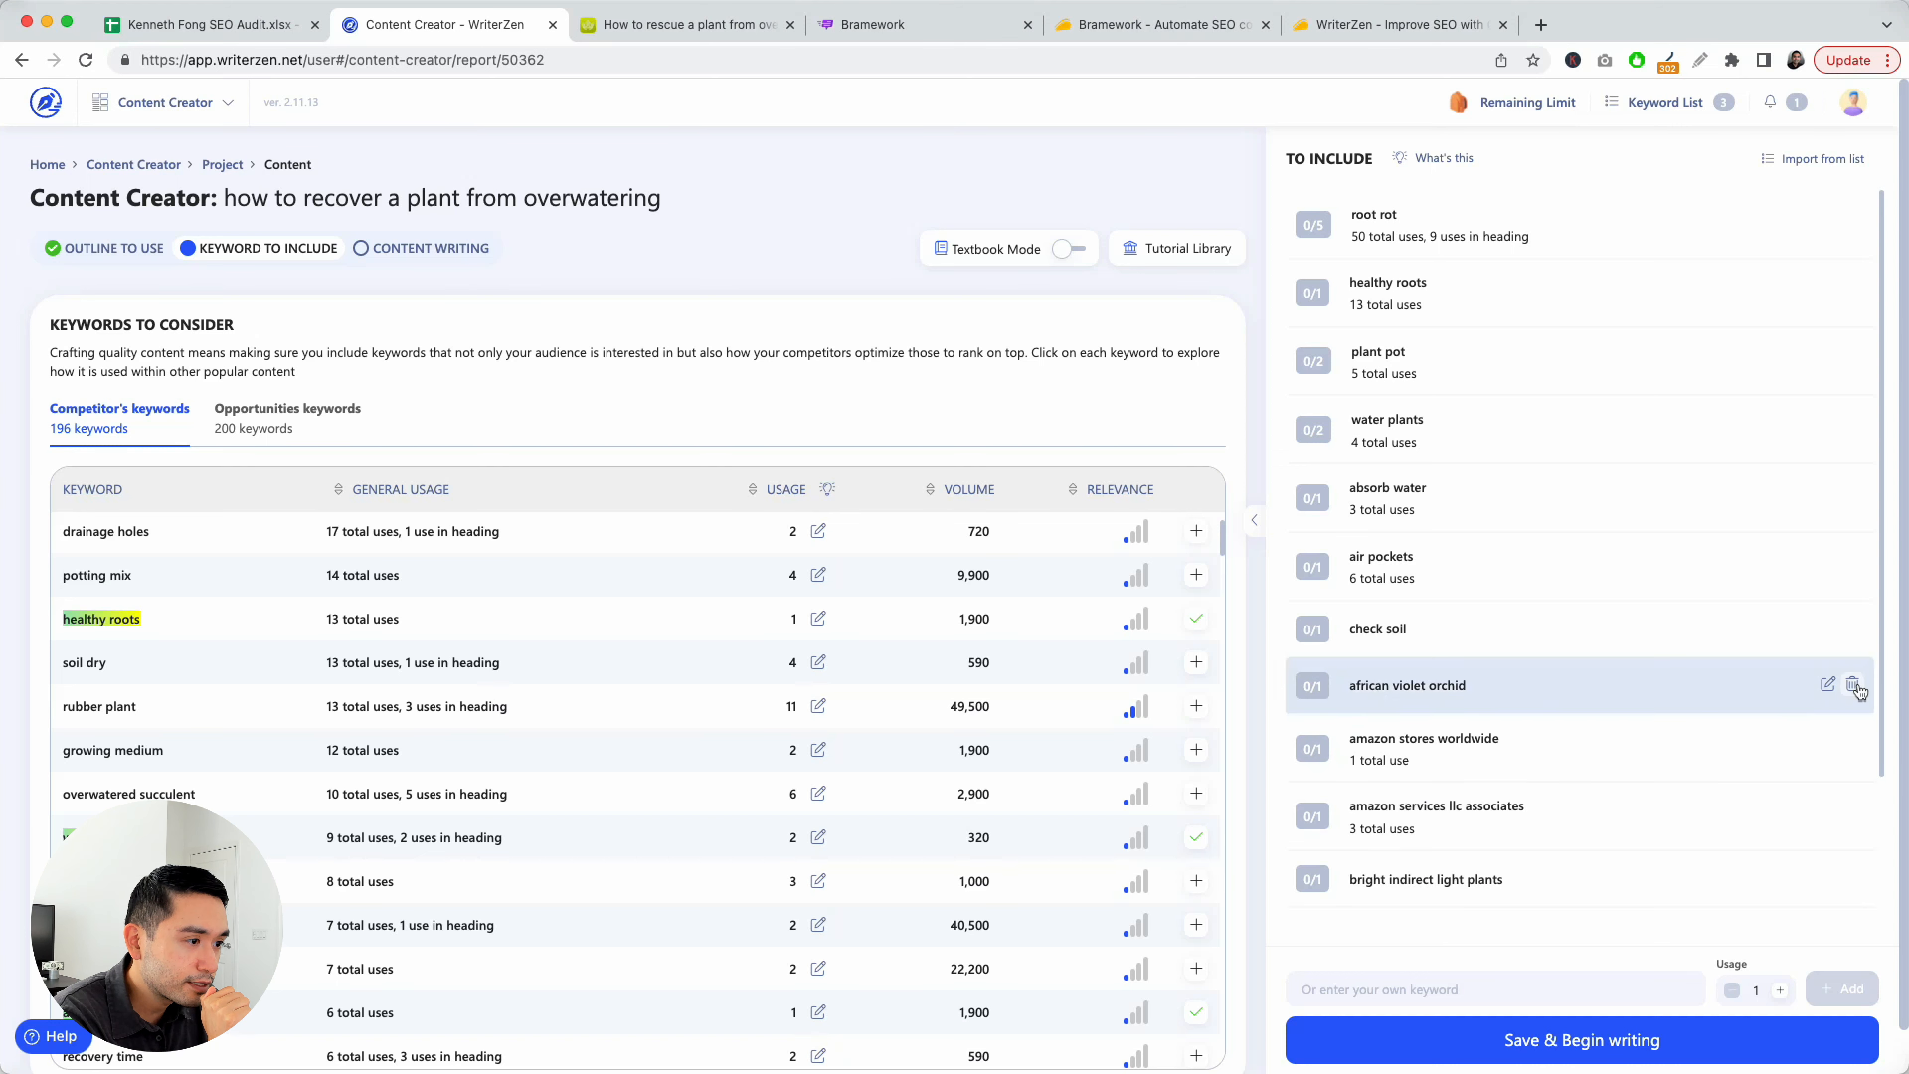
click(1853, 685)
click(1853, 685)
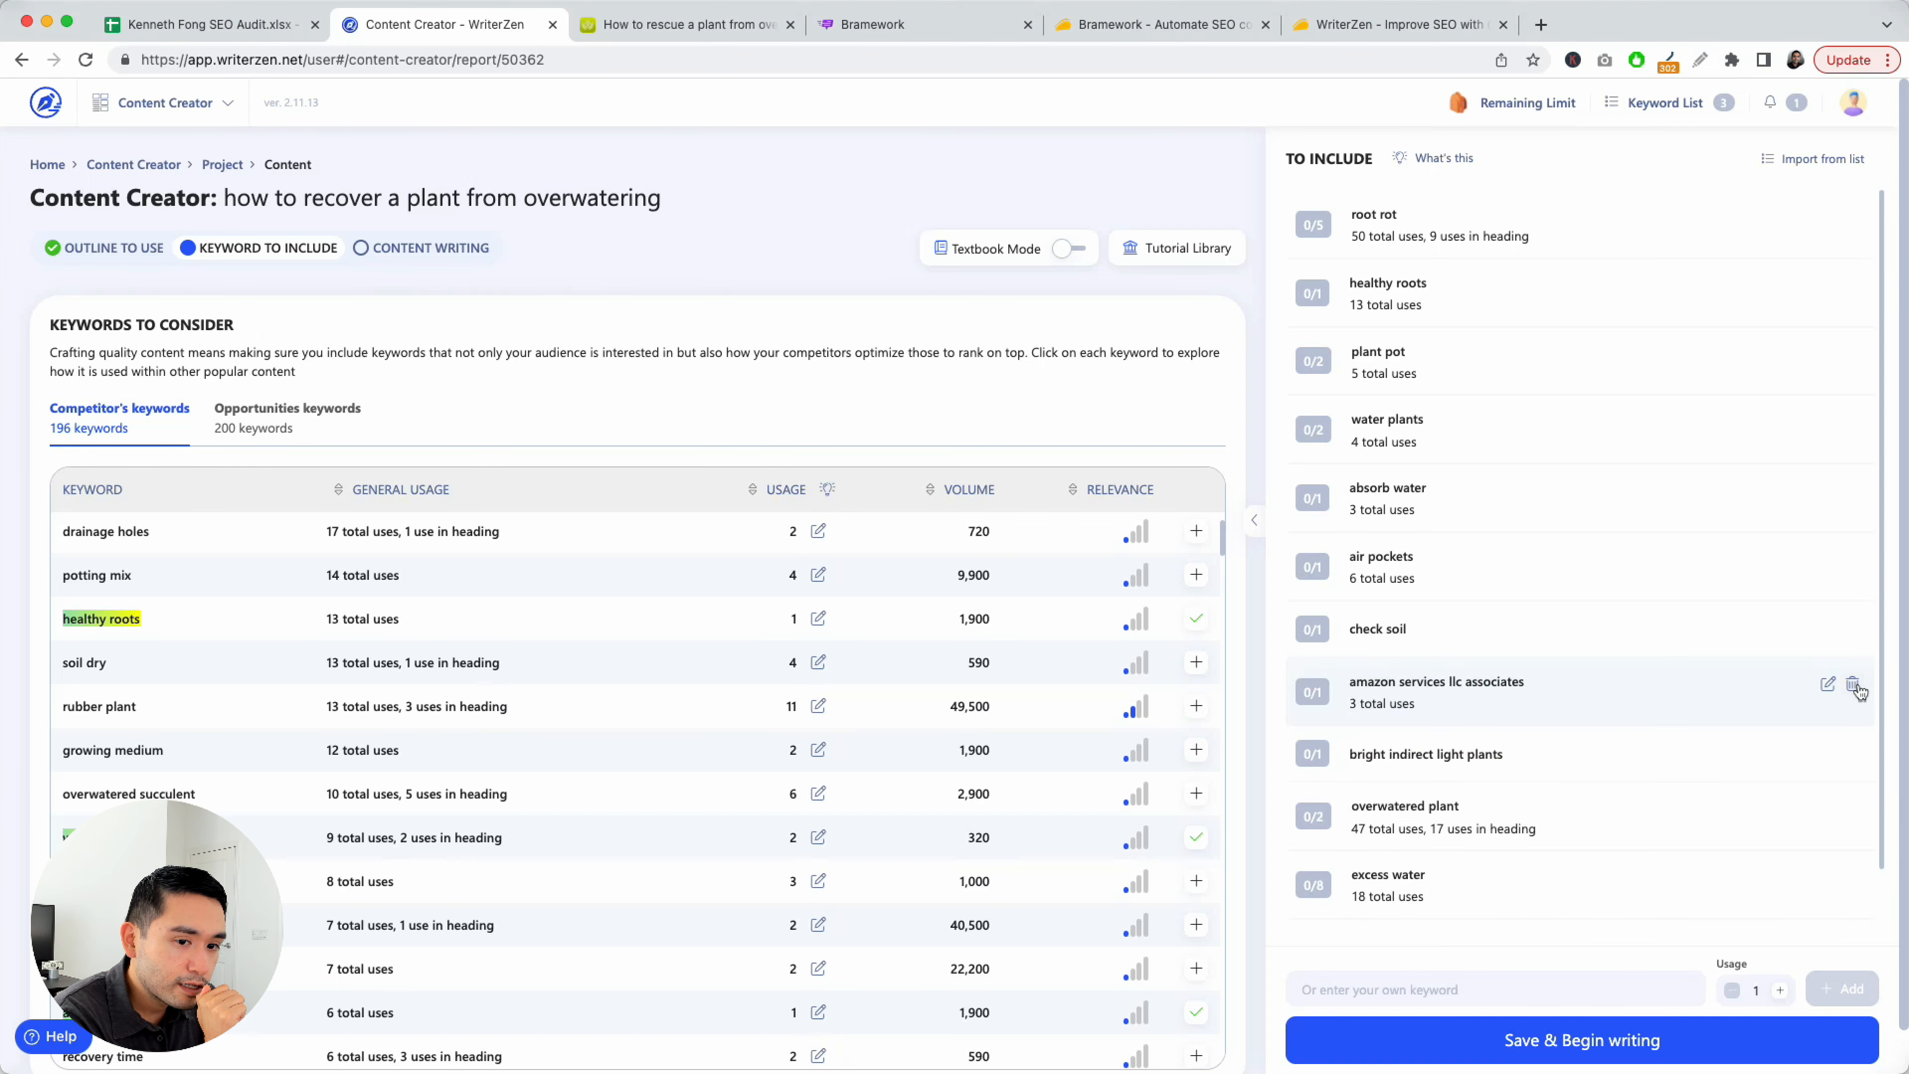
scroll(1794, 683, down, 1)
scroll(1757, 675, up, 1)
scroll(1736, 691, down, 1)
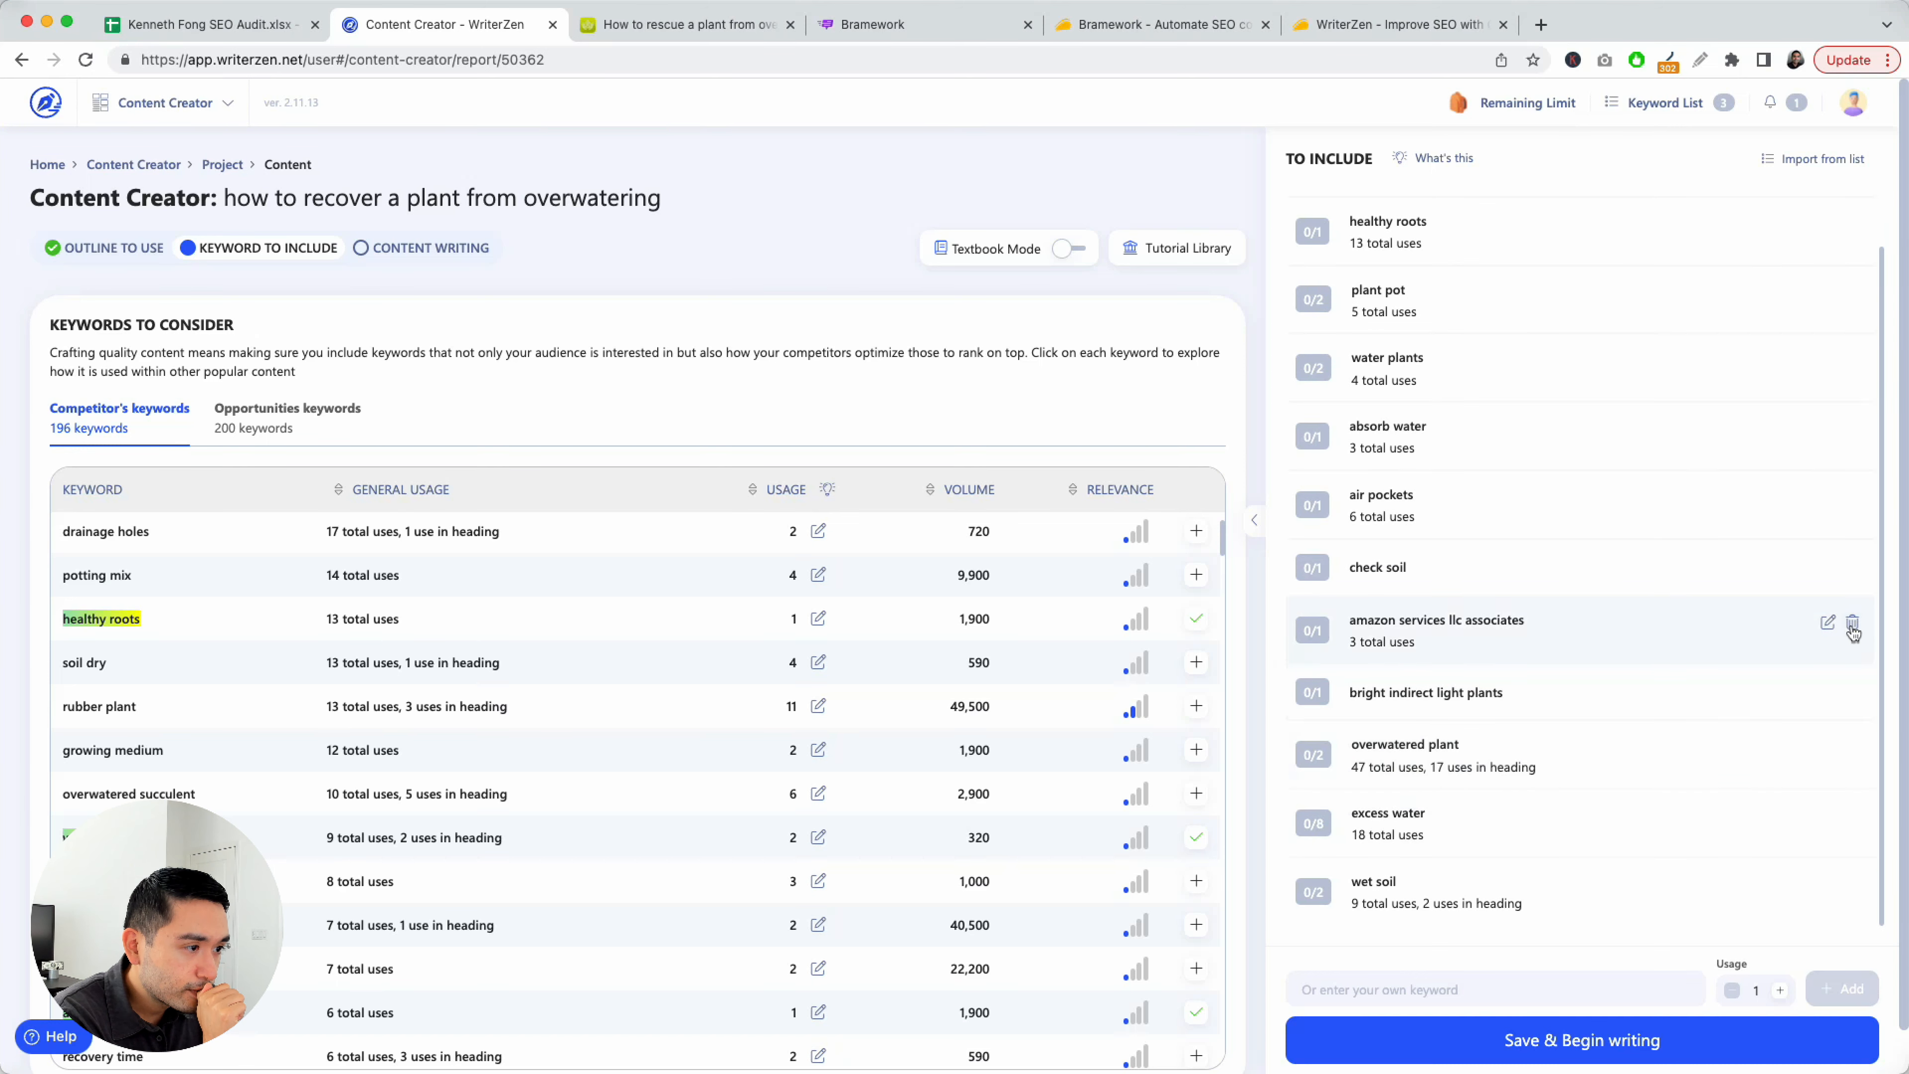
click(1854, 624)
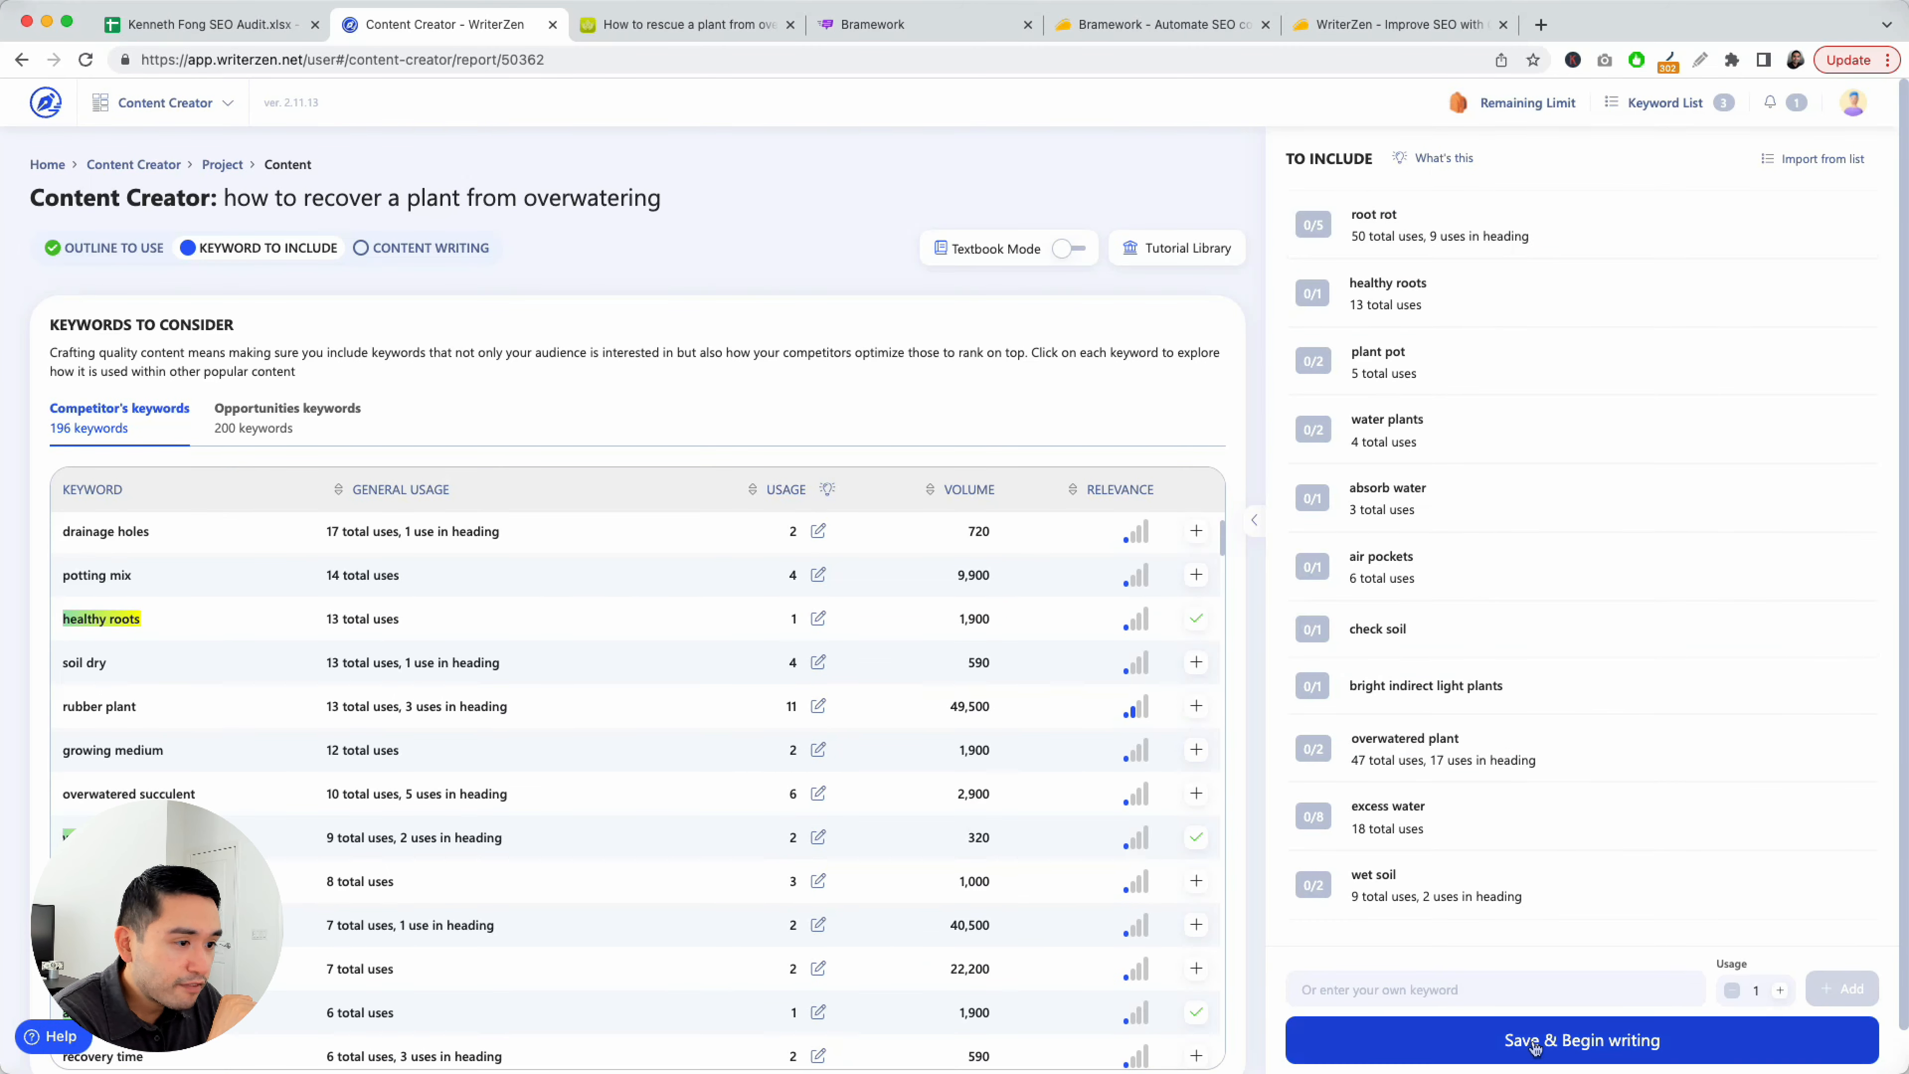
click(1624, 1044)
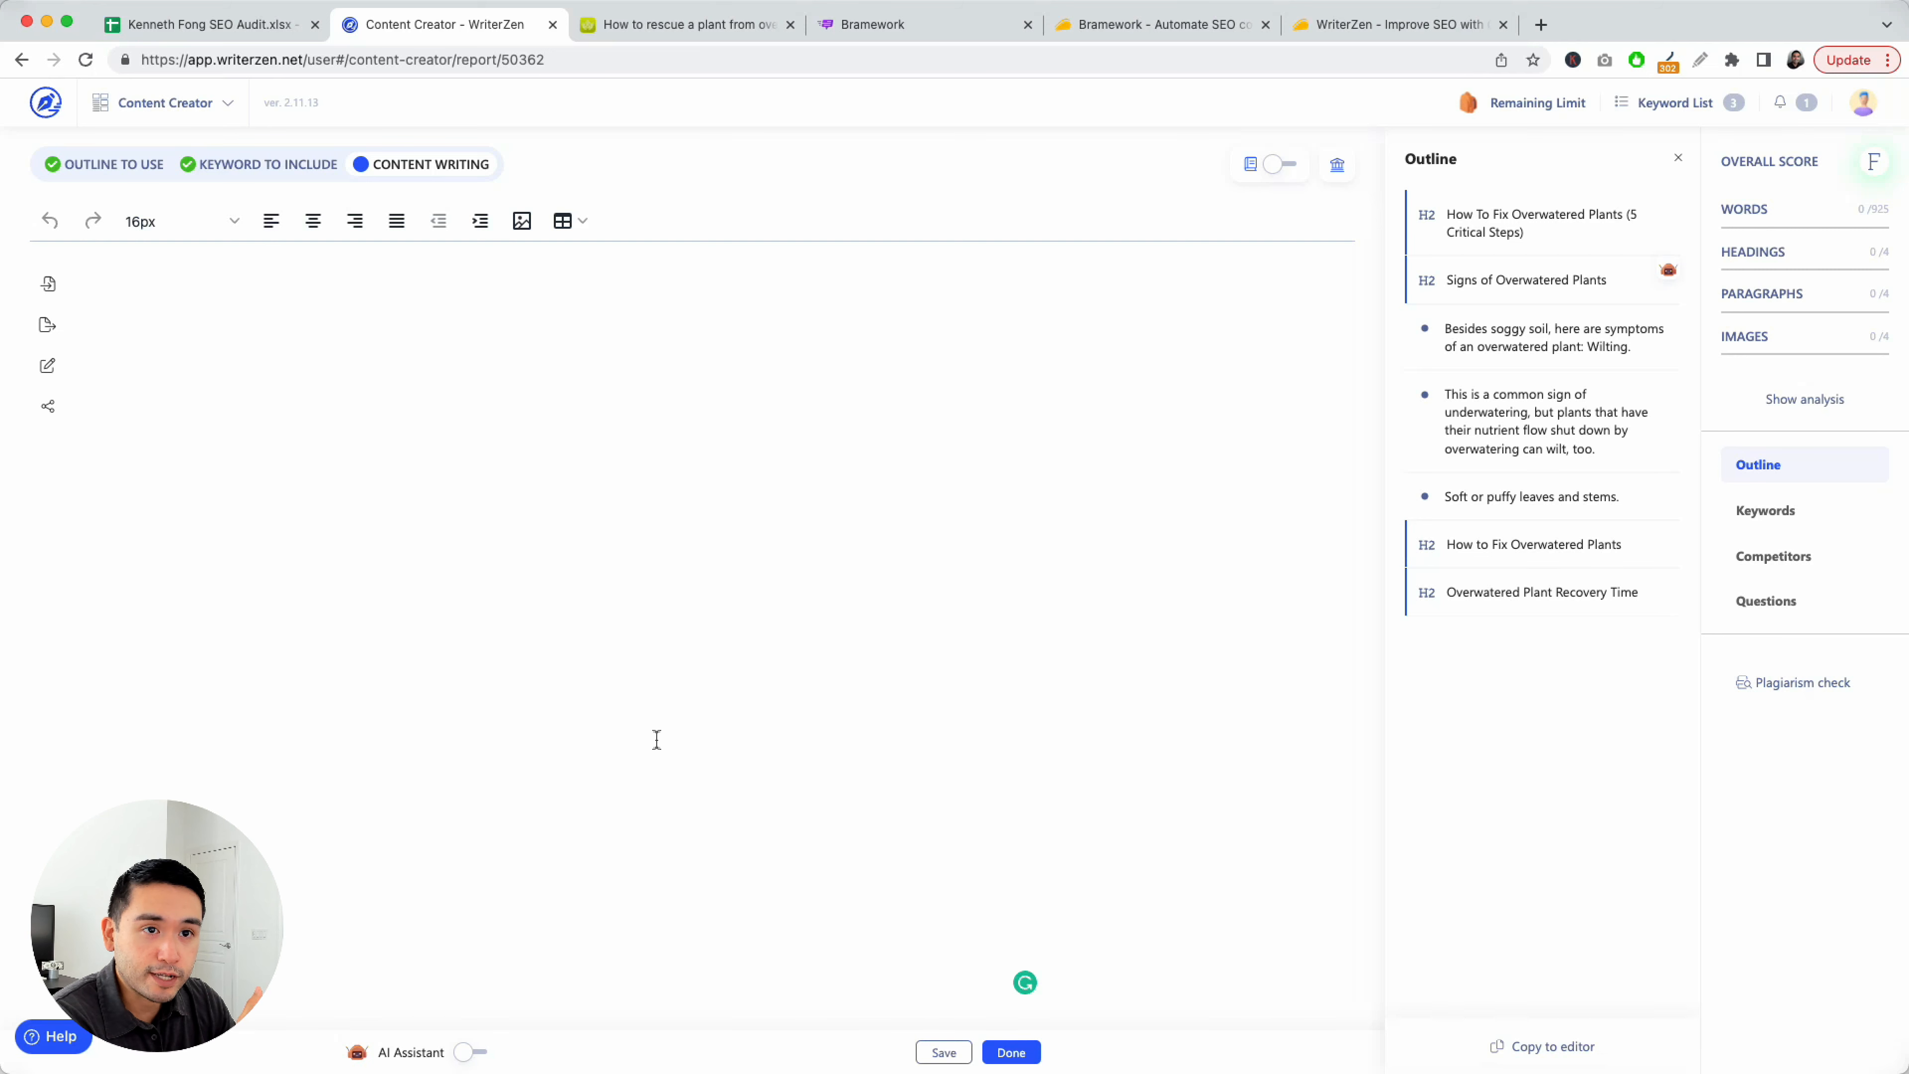
text(Often the signs of overwatering look similar to the signs of underwatering, but the remedy is different. Follow these steps to save your overwatered plants.)
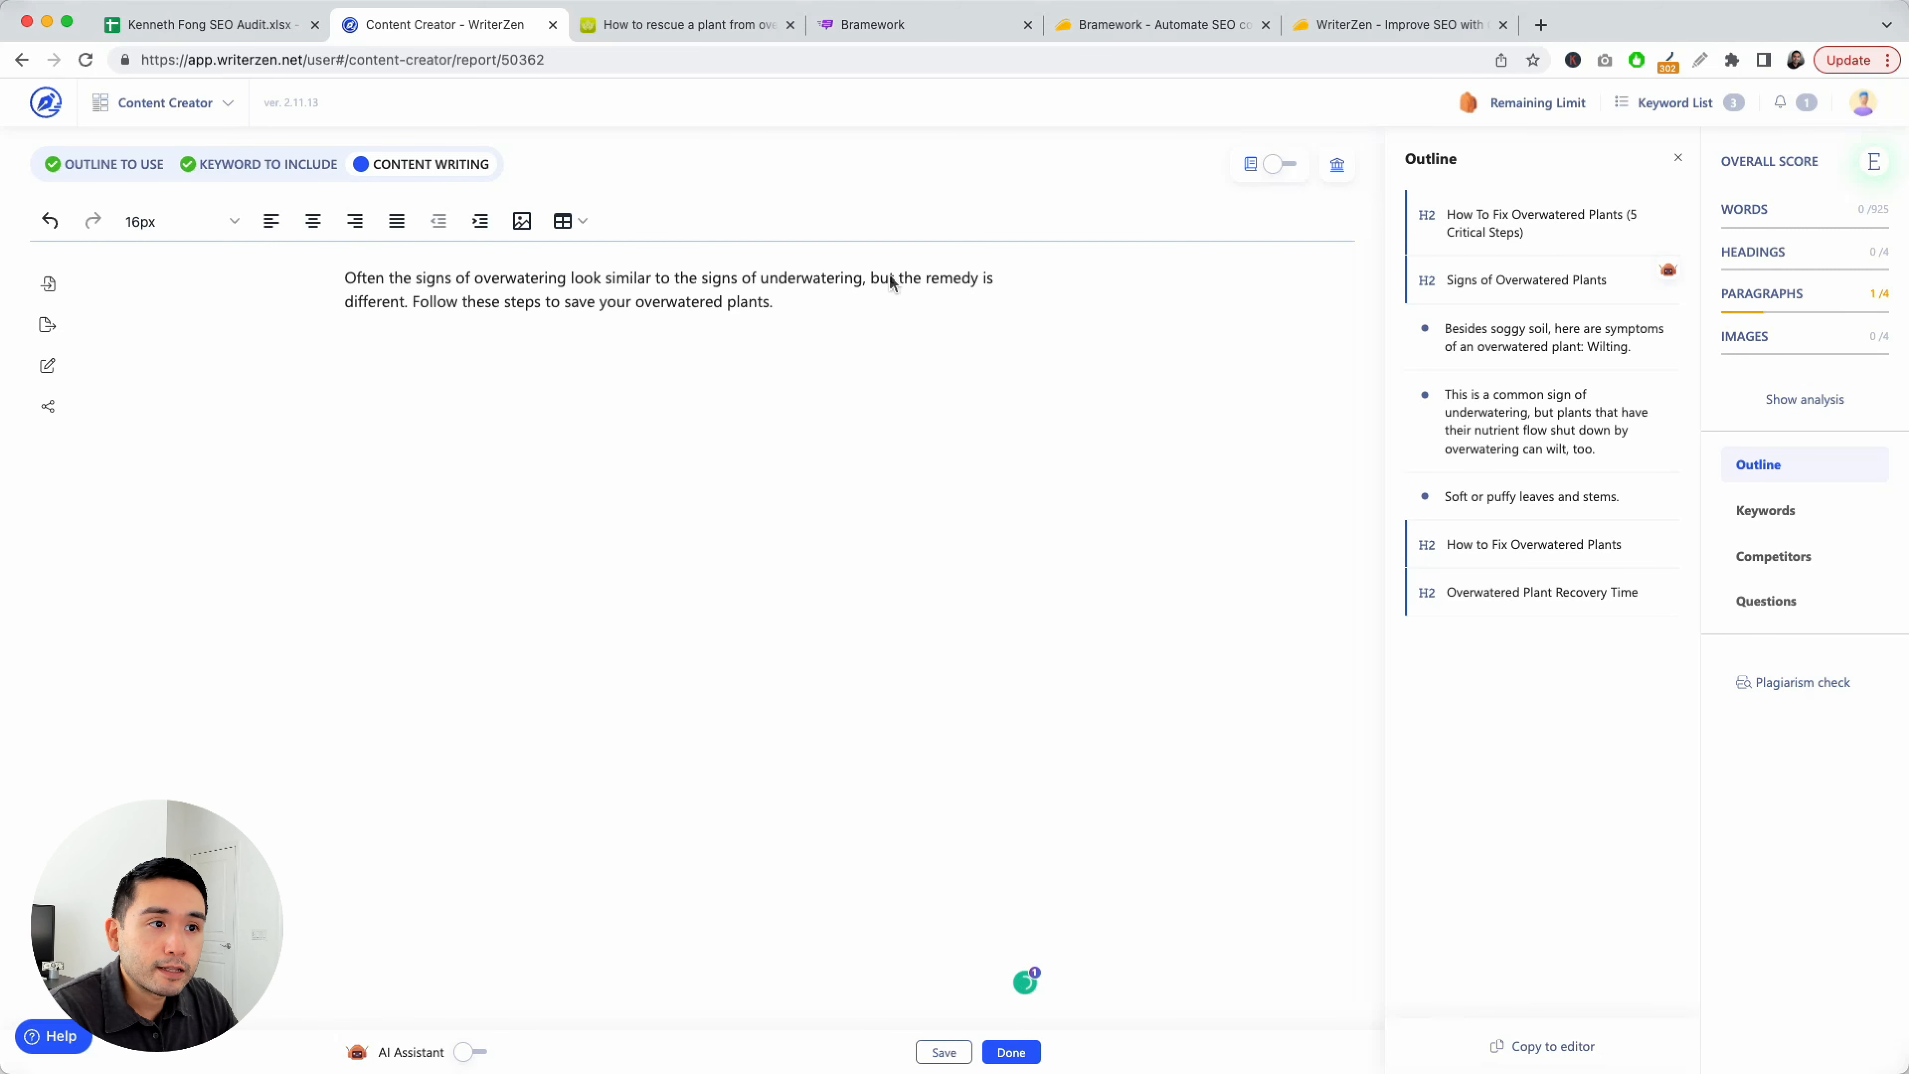
drag(823, 299, 301, 267)
key(BackSpace)
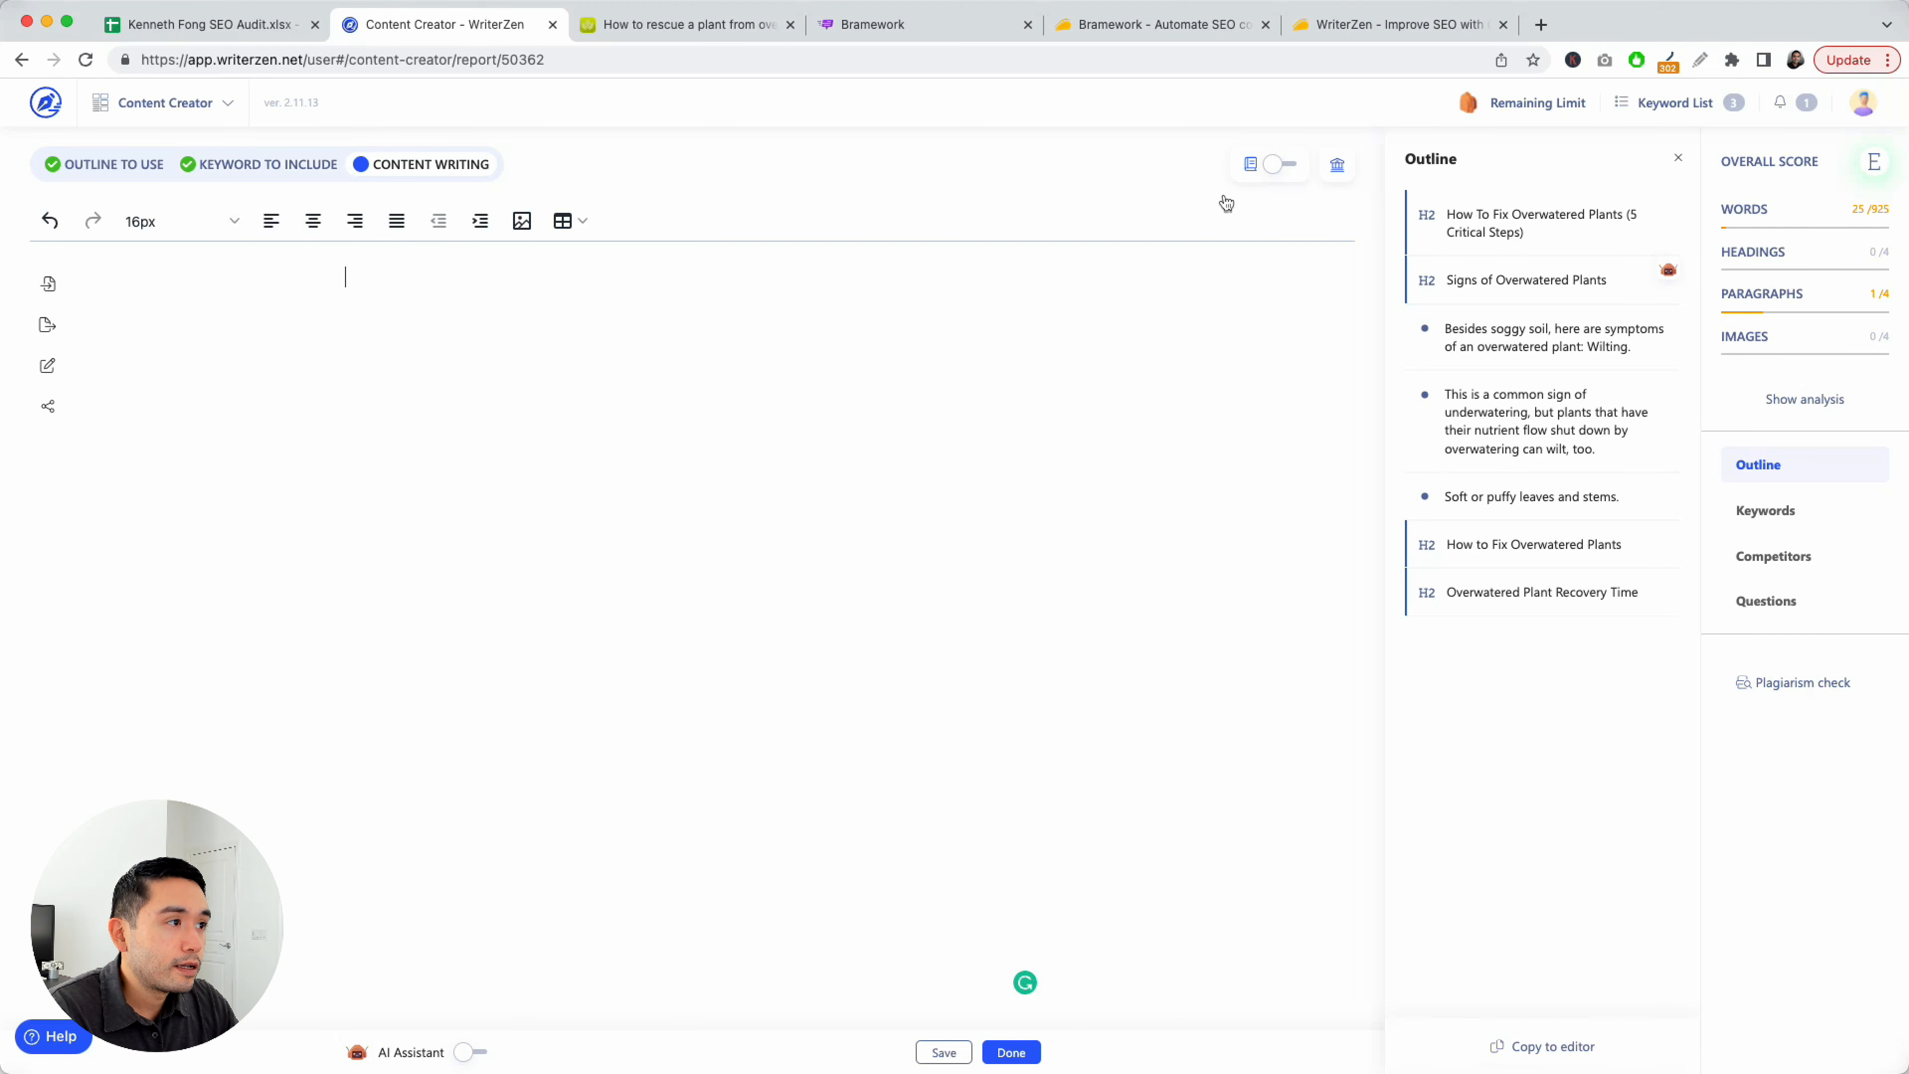
Copy the title "how to recover a plant from overwatering" from the outline stage and paste it into the empty article
click(120, 166)
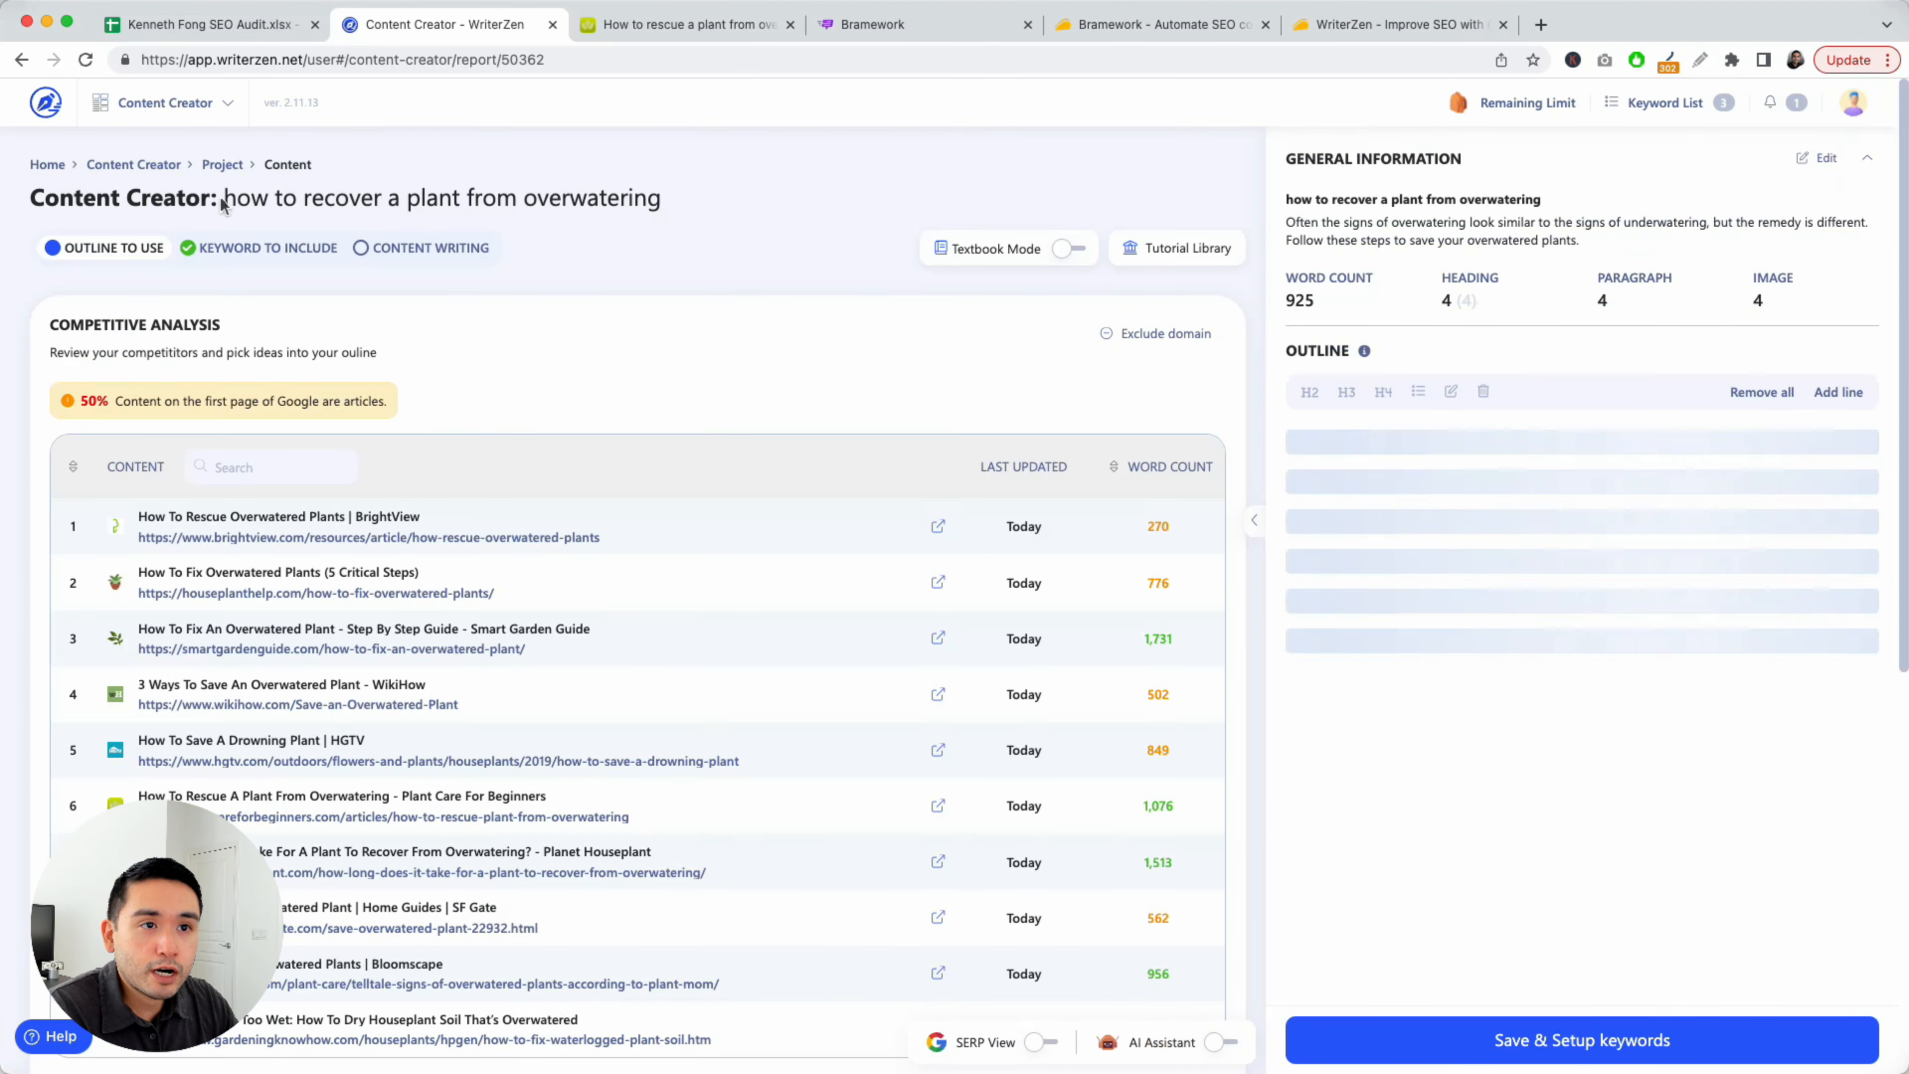
drag(223, 203, 658, 198)
key(super+c)
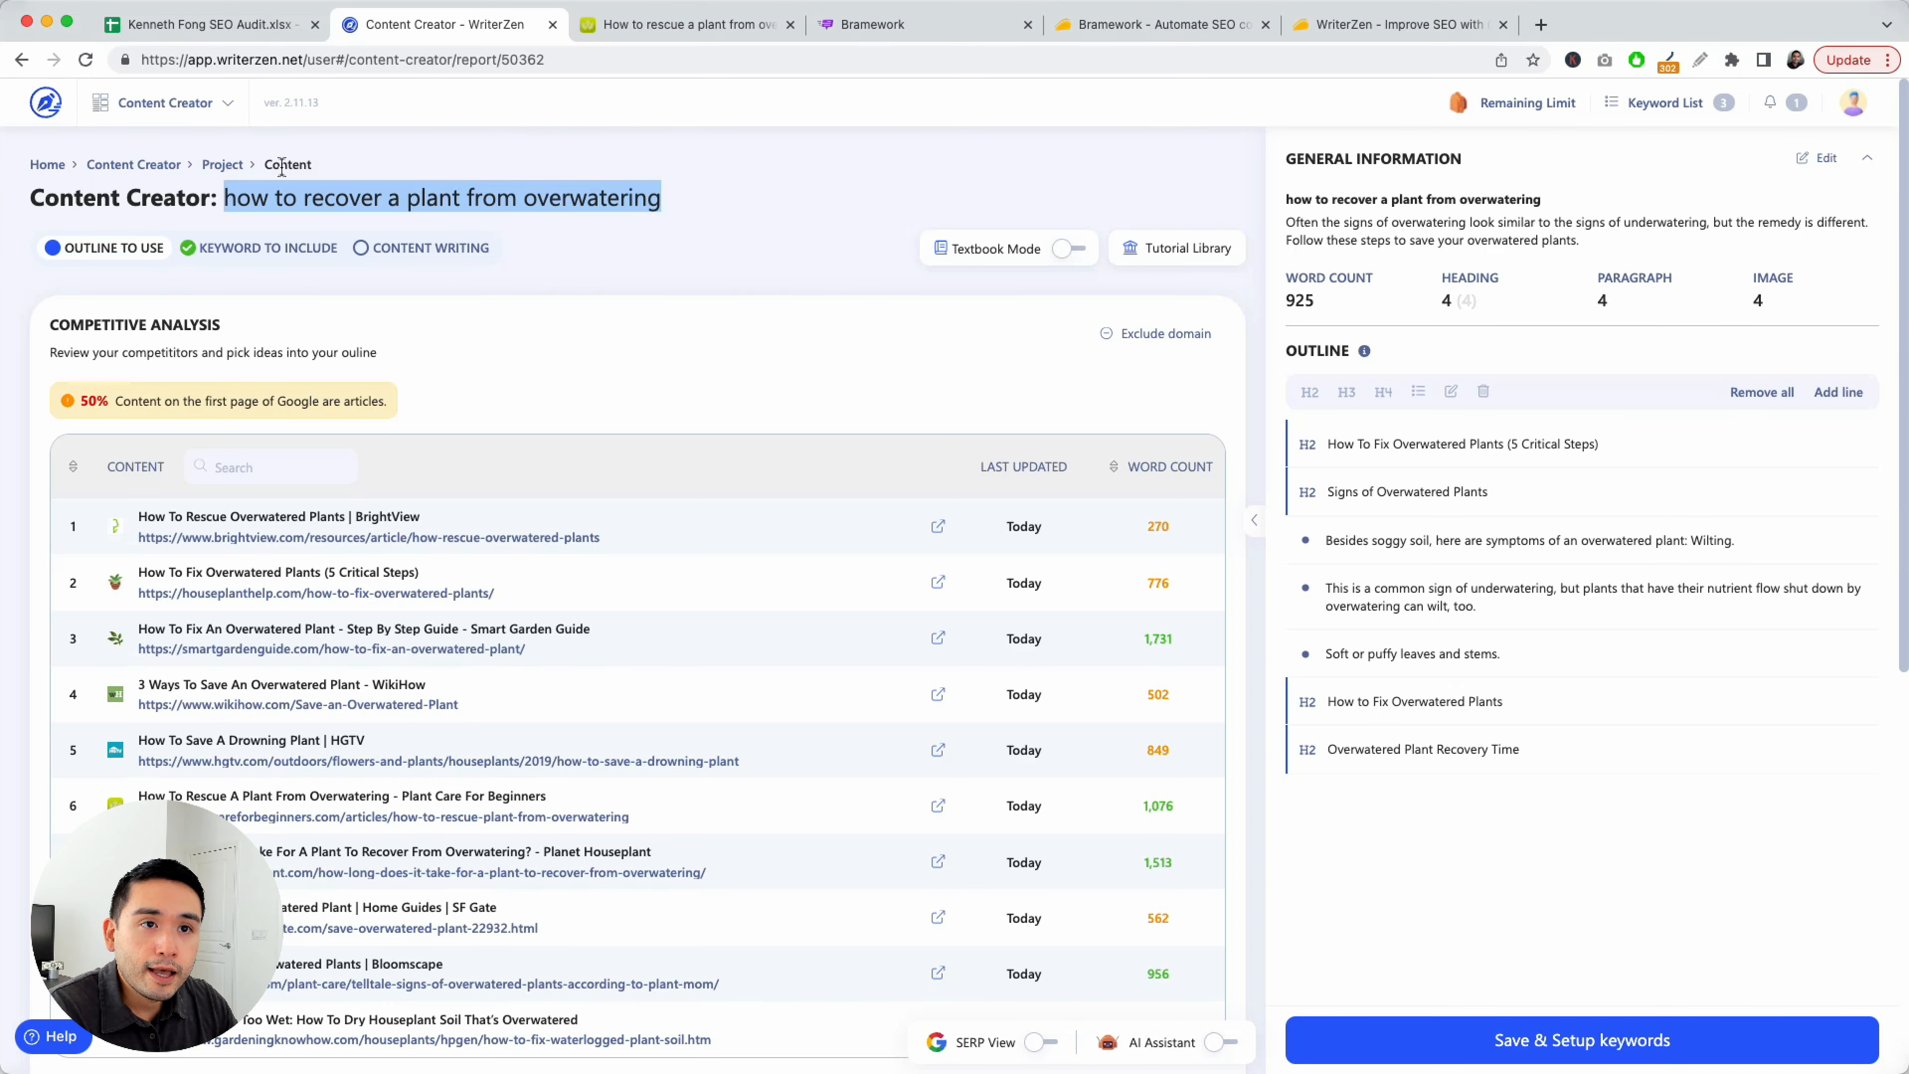
click(510, 143)
click(1458, 1050)
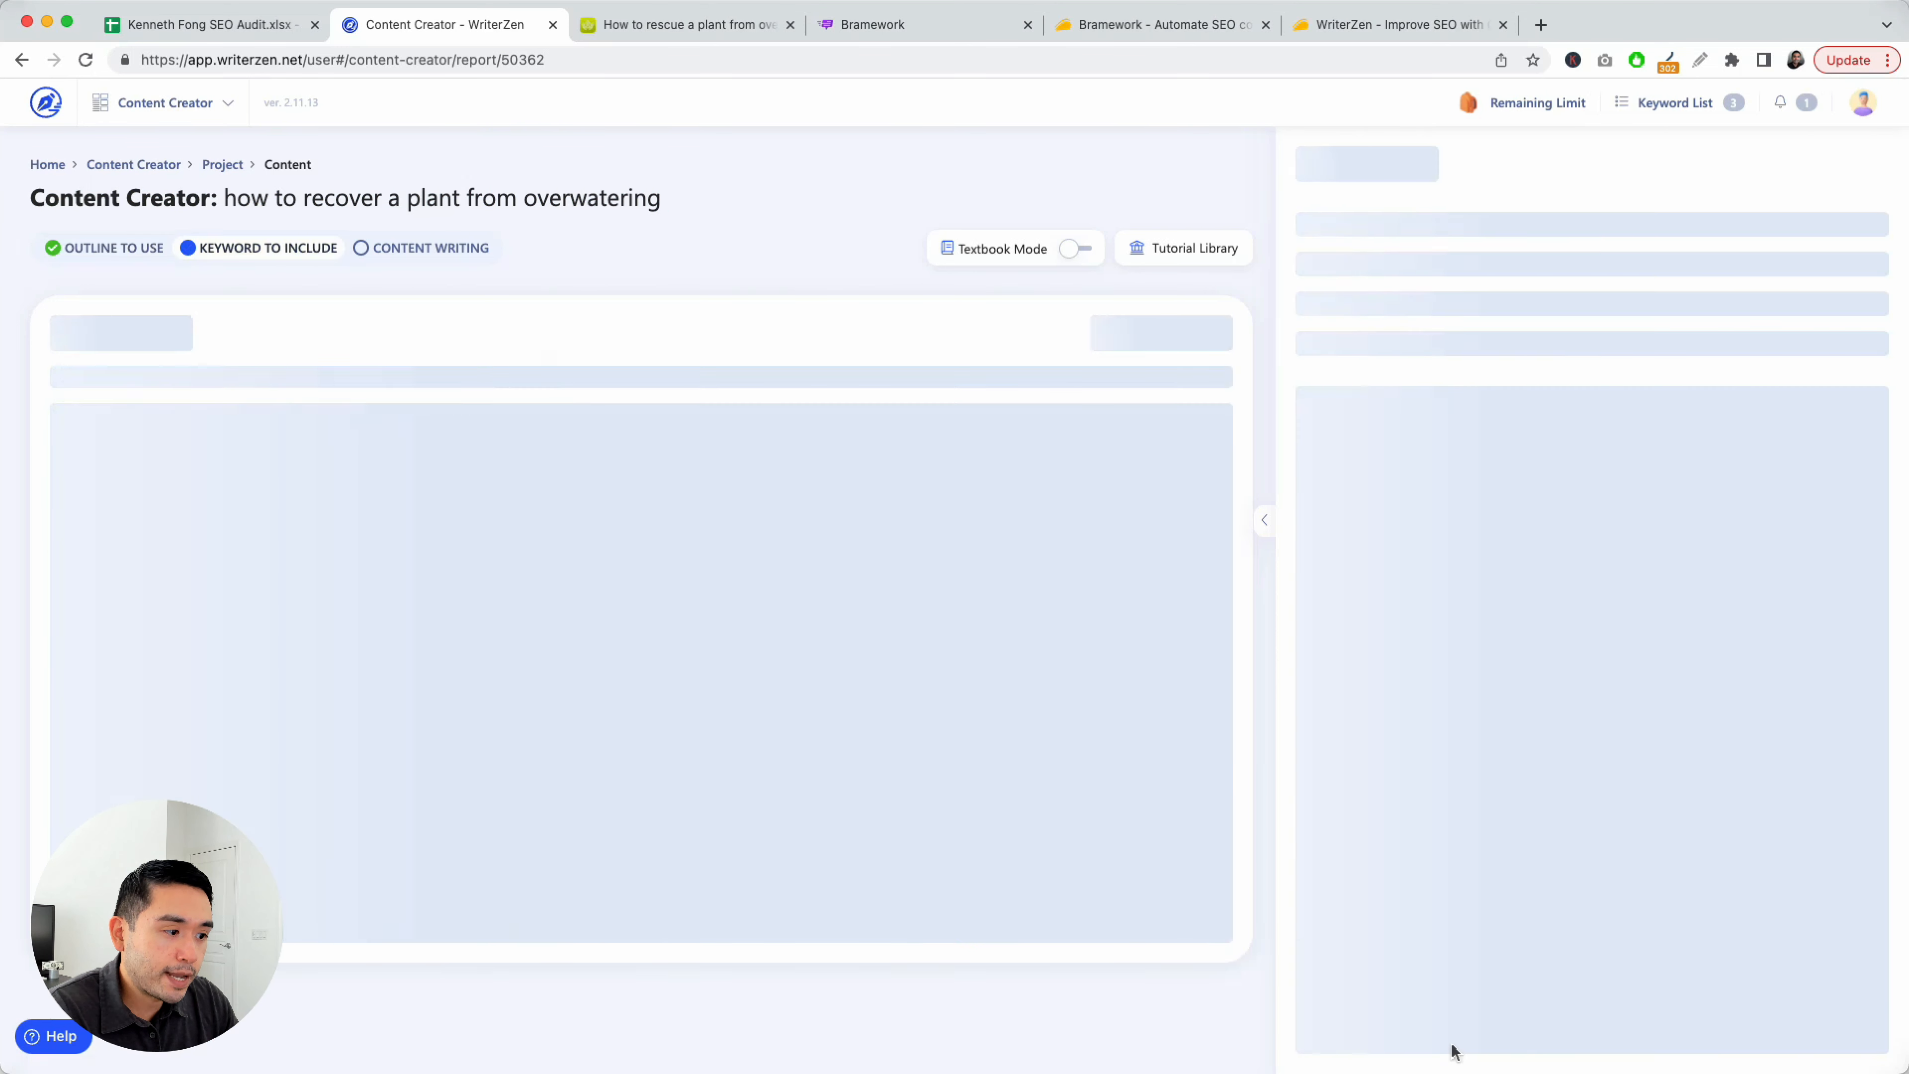
click(1504, 1050)
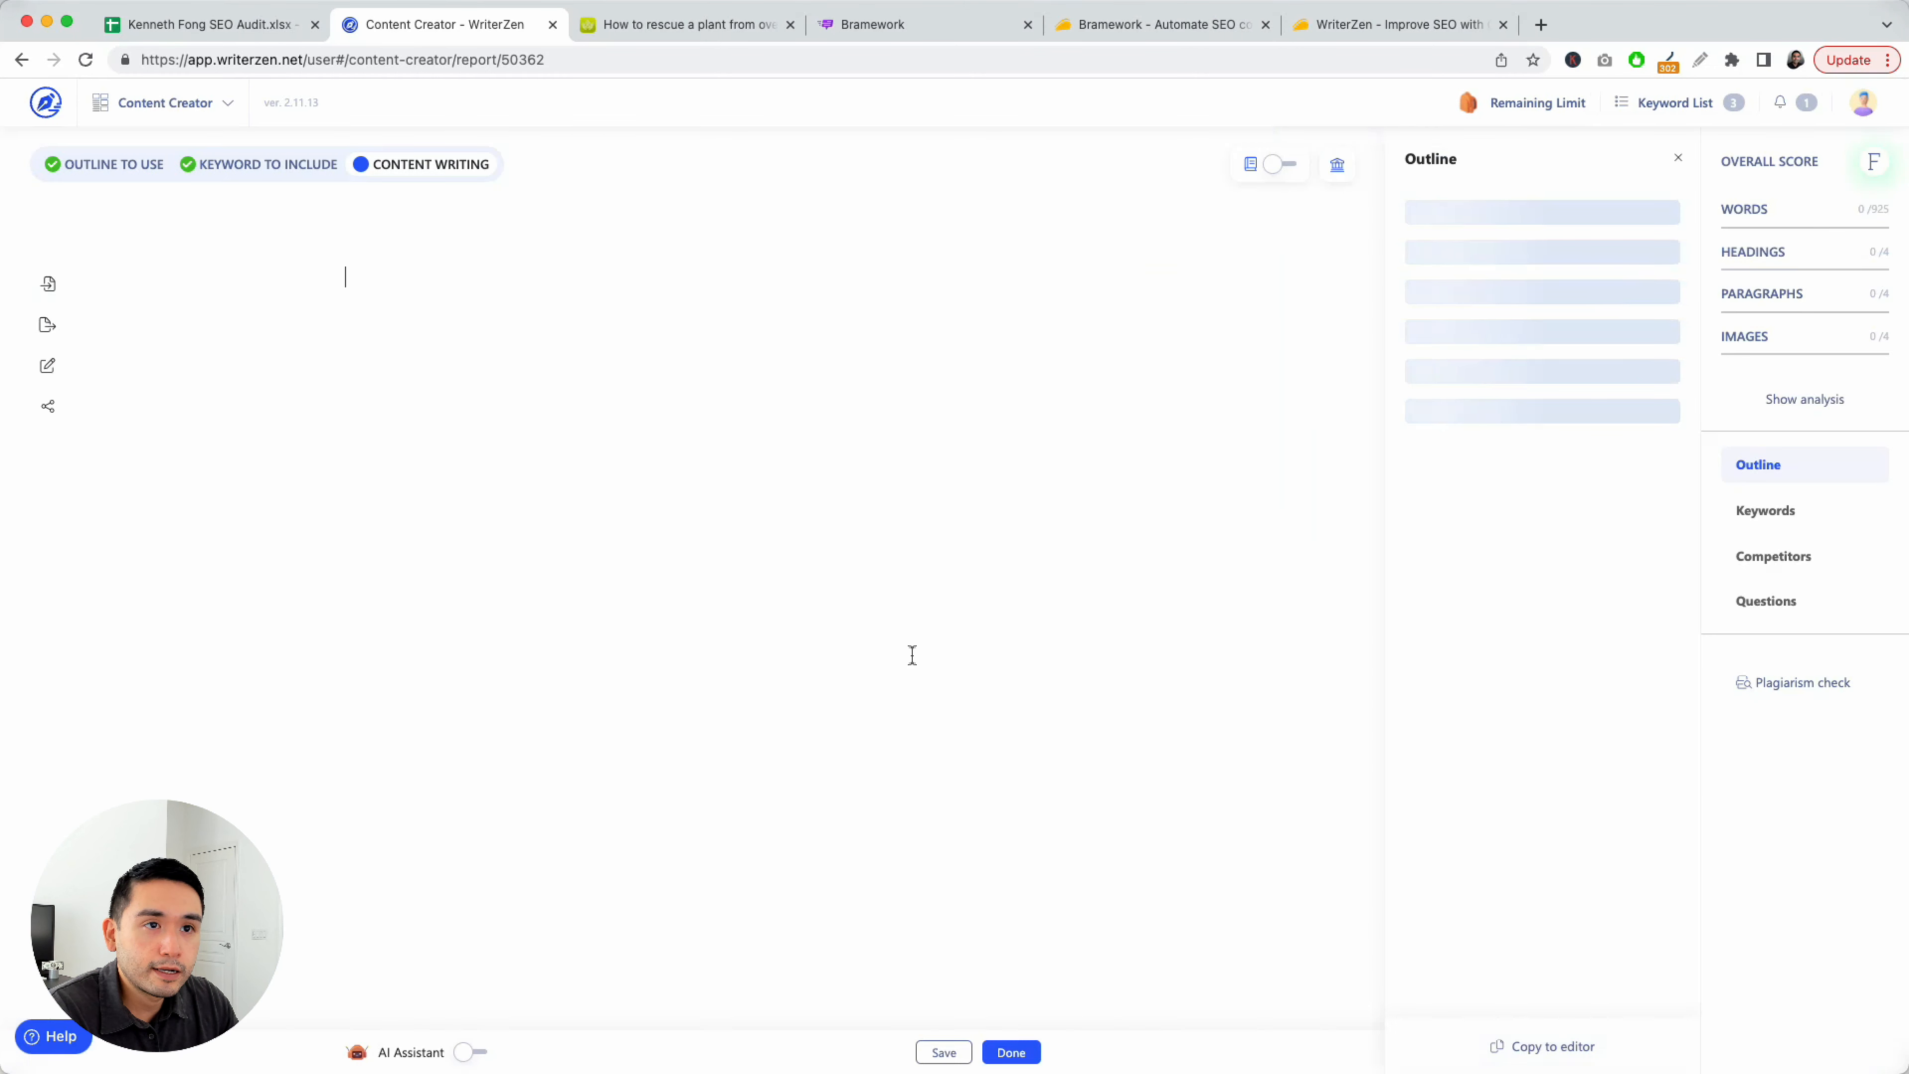
key(super+v)
Format the article title as Heading 1 and capitalize its first letter
drag(673, 275, 344, 293)
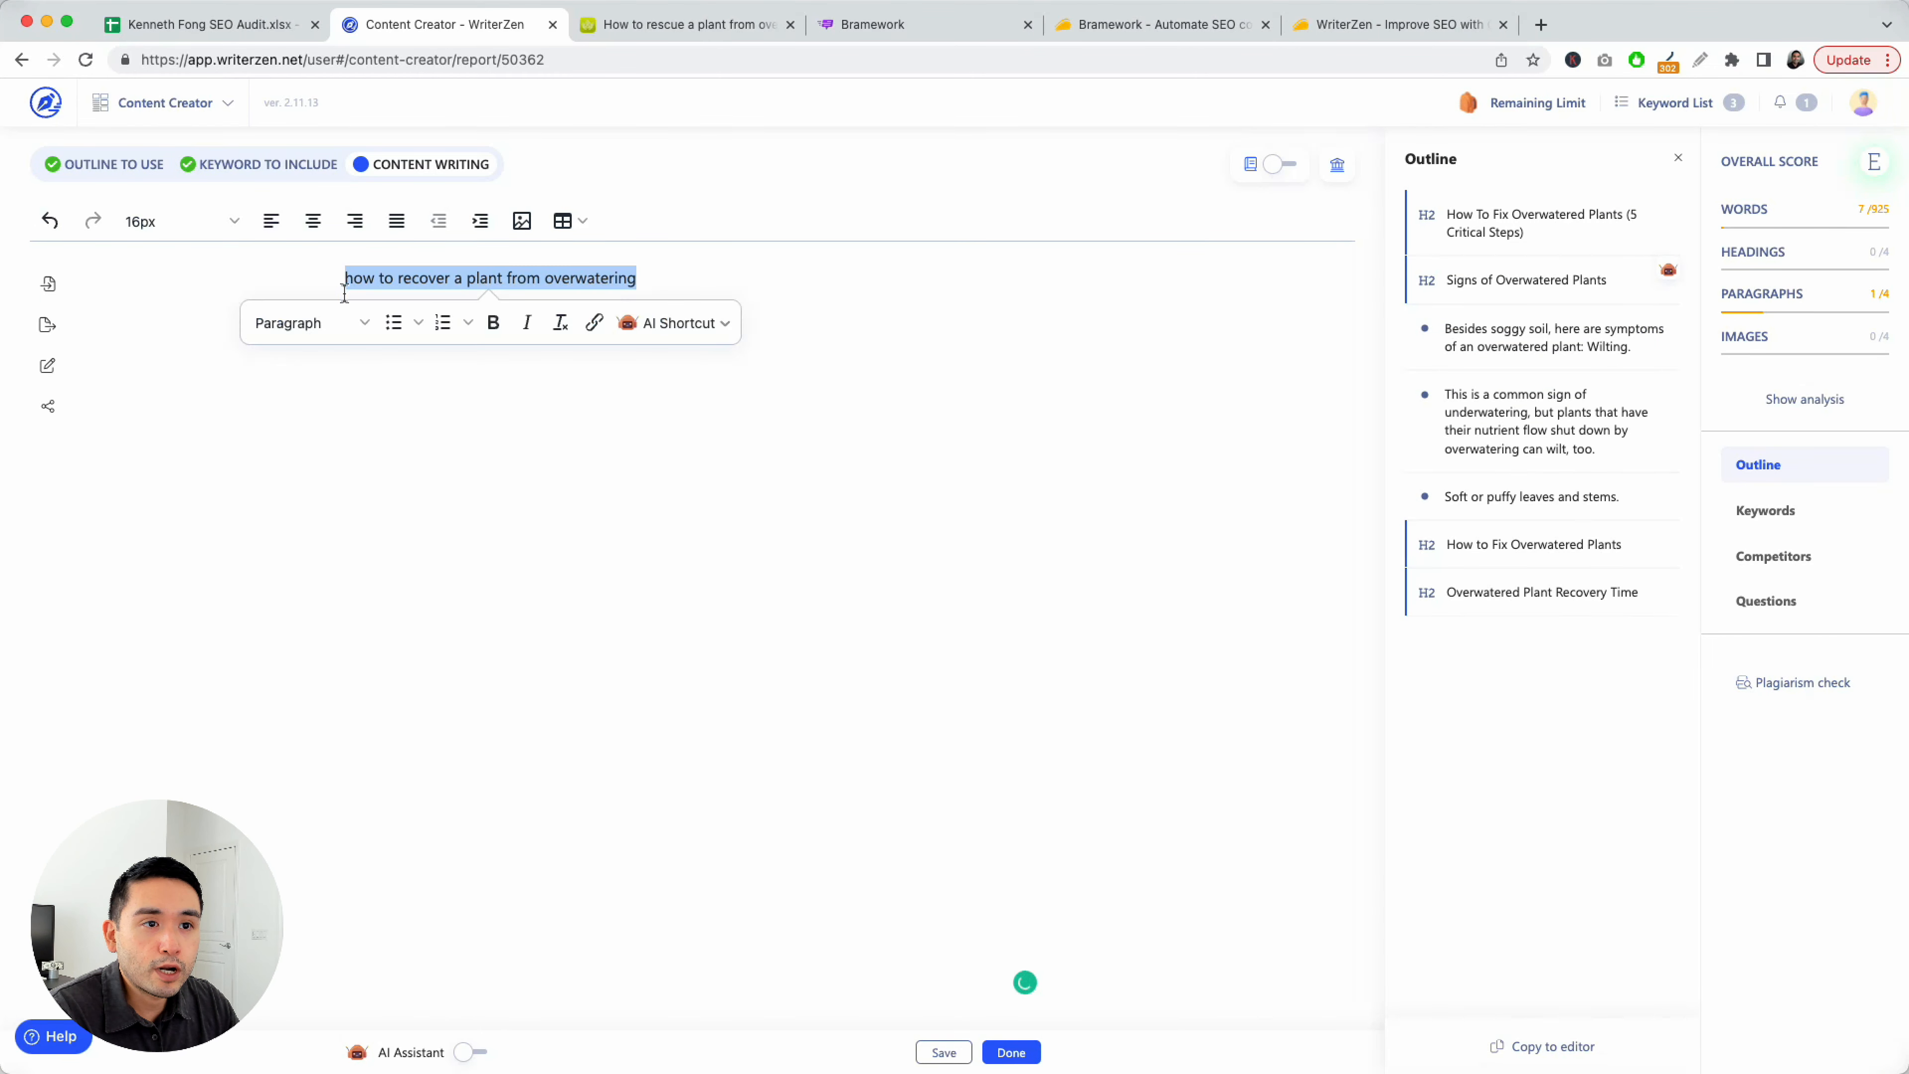
click(351, 323)
click(364, 405)
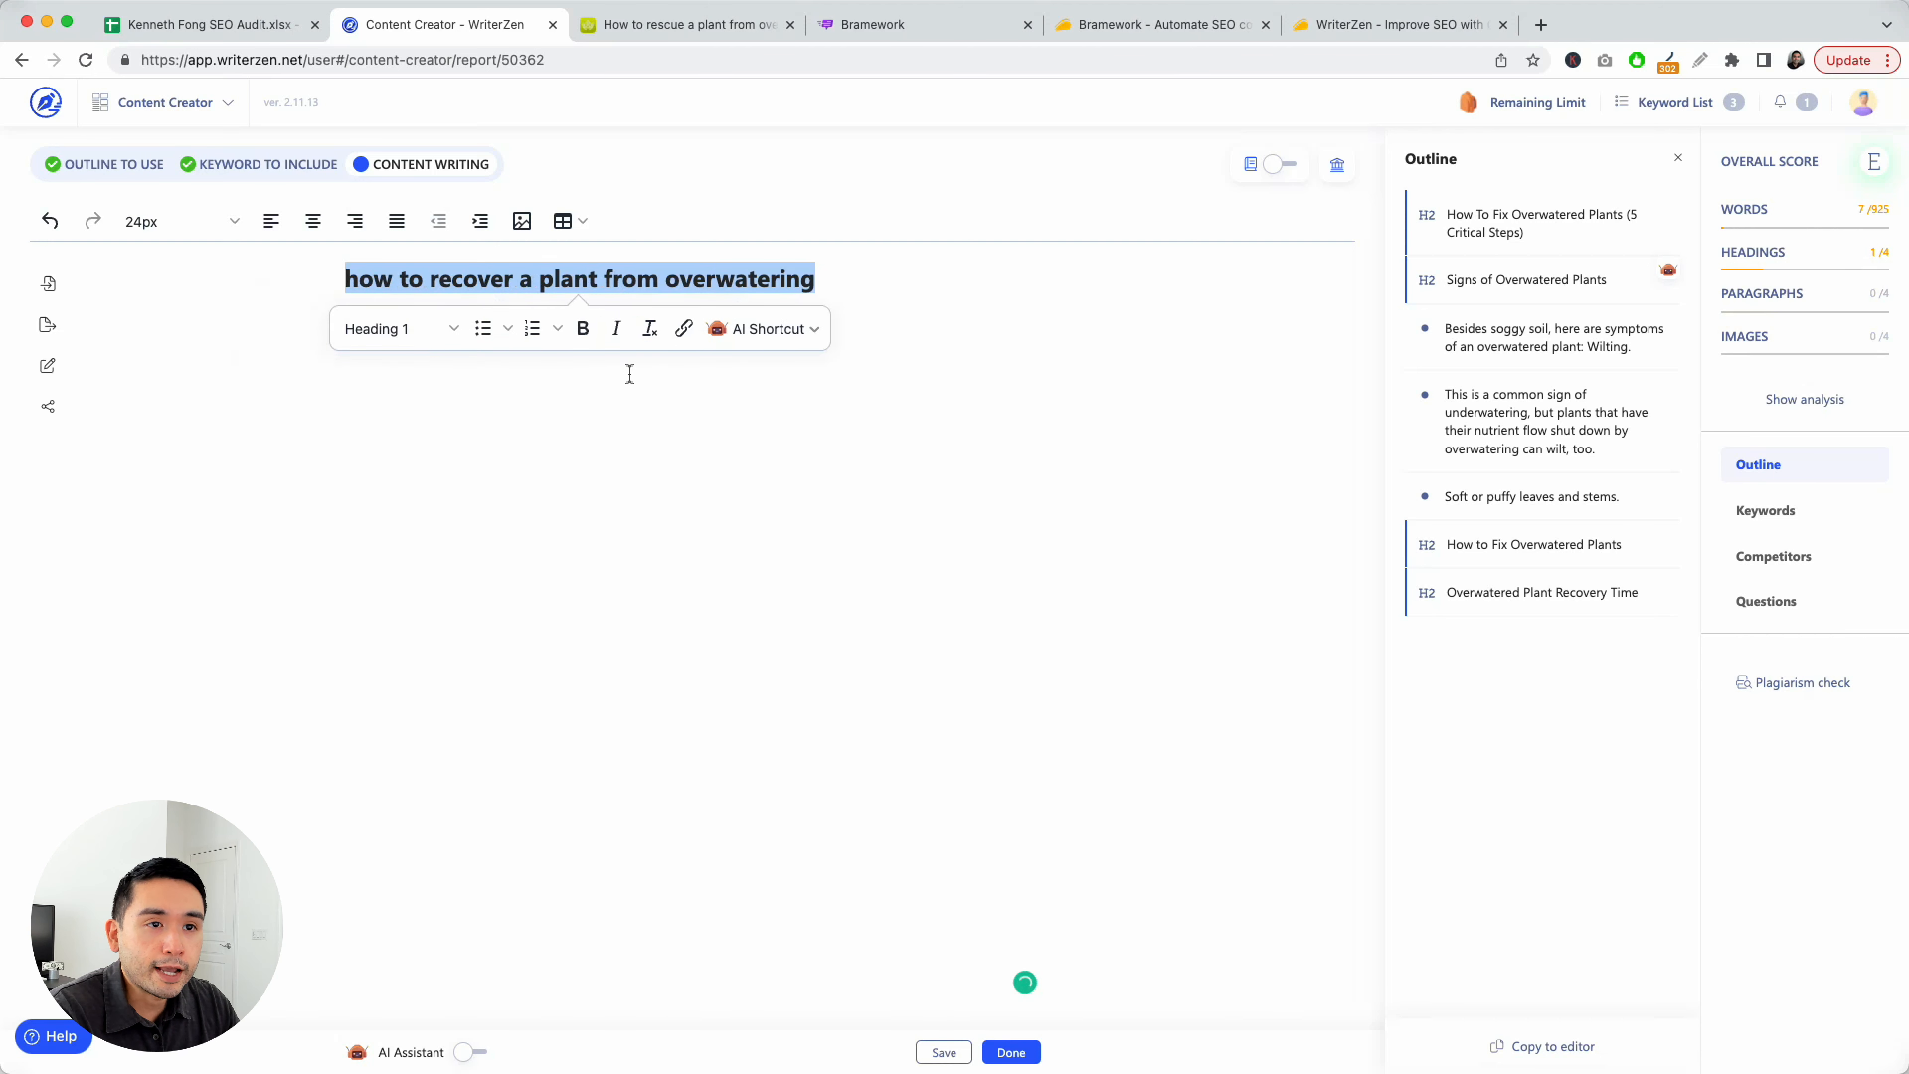
click(377, 283)
drag(358, 277, 342, 276)
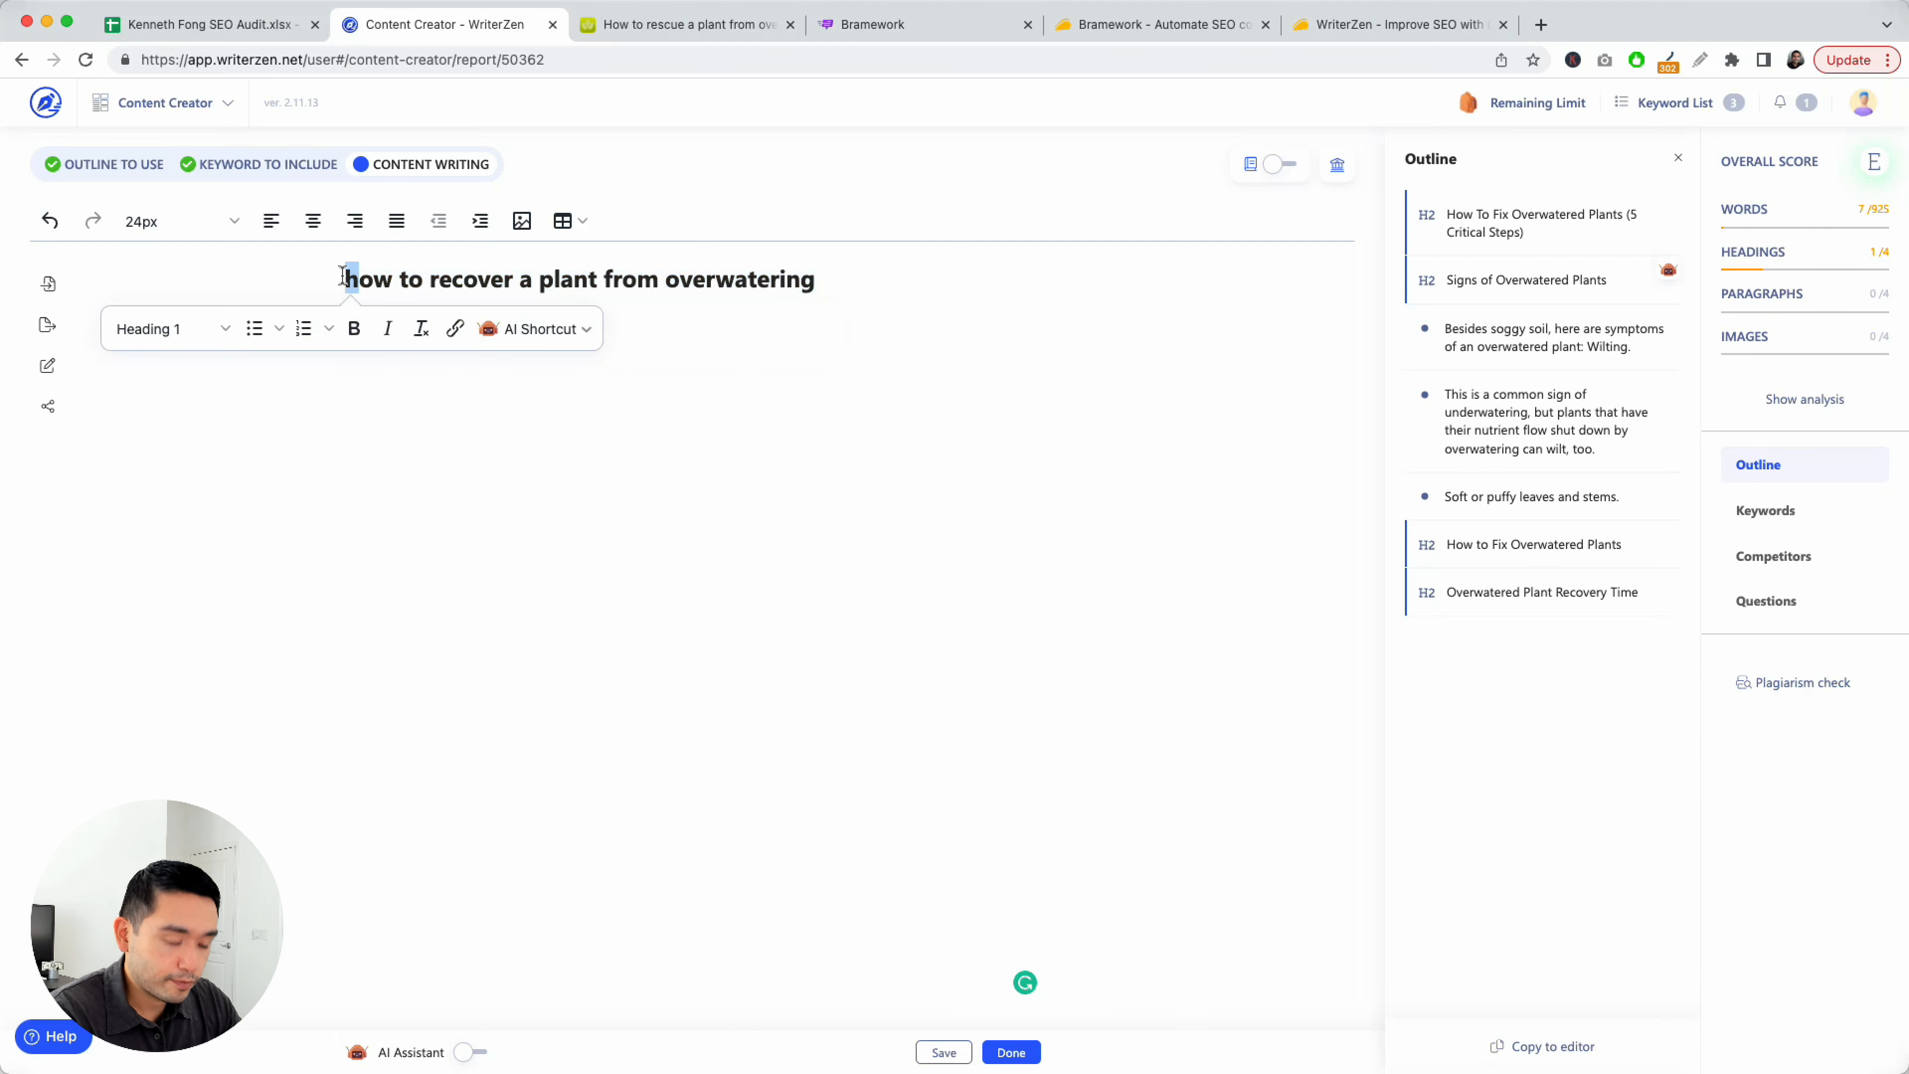
text(H)
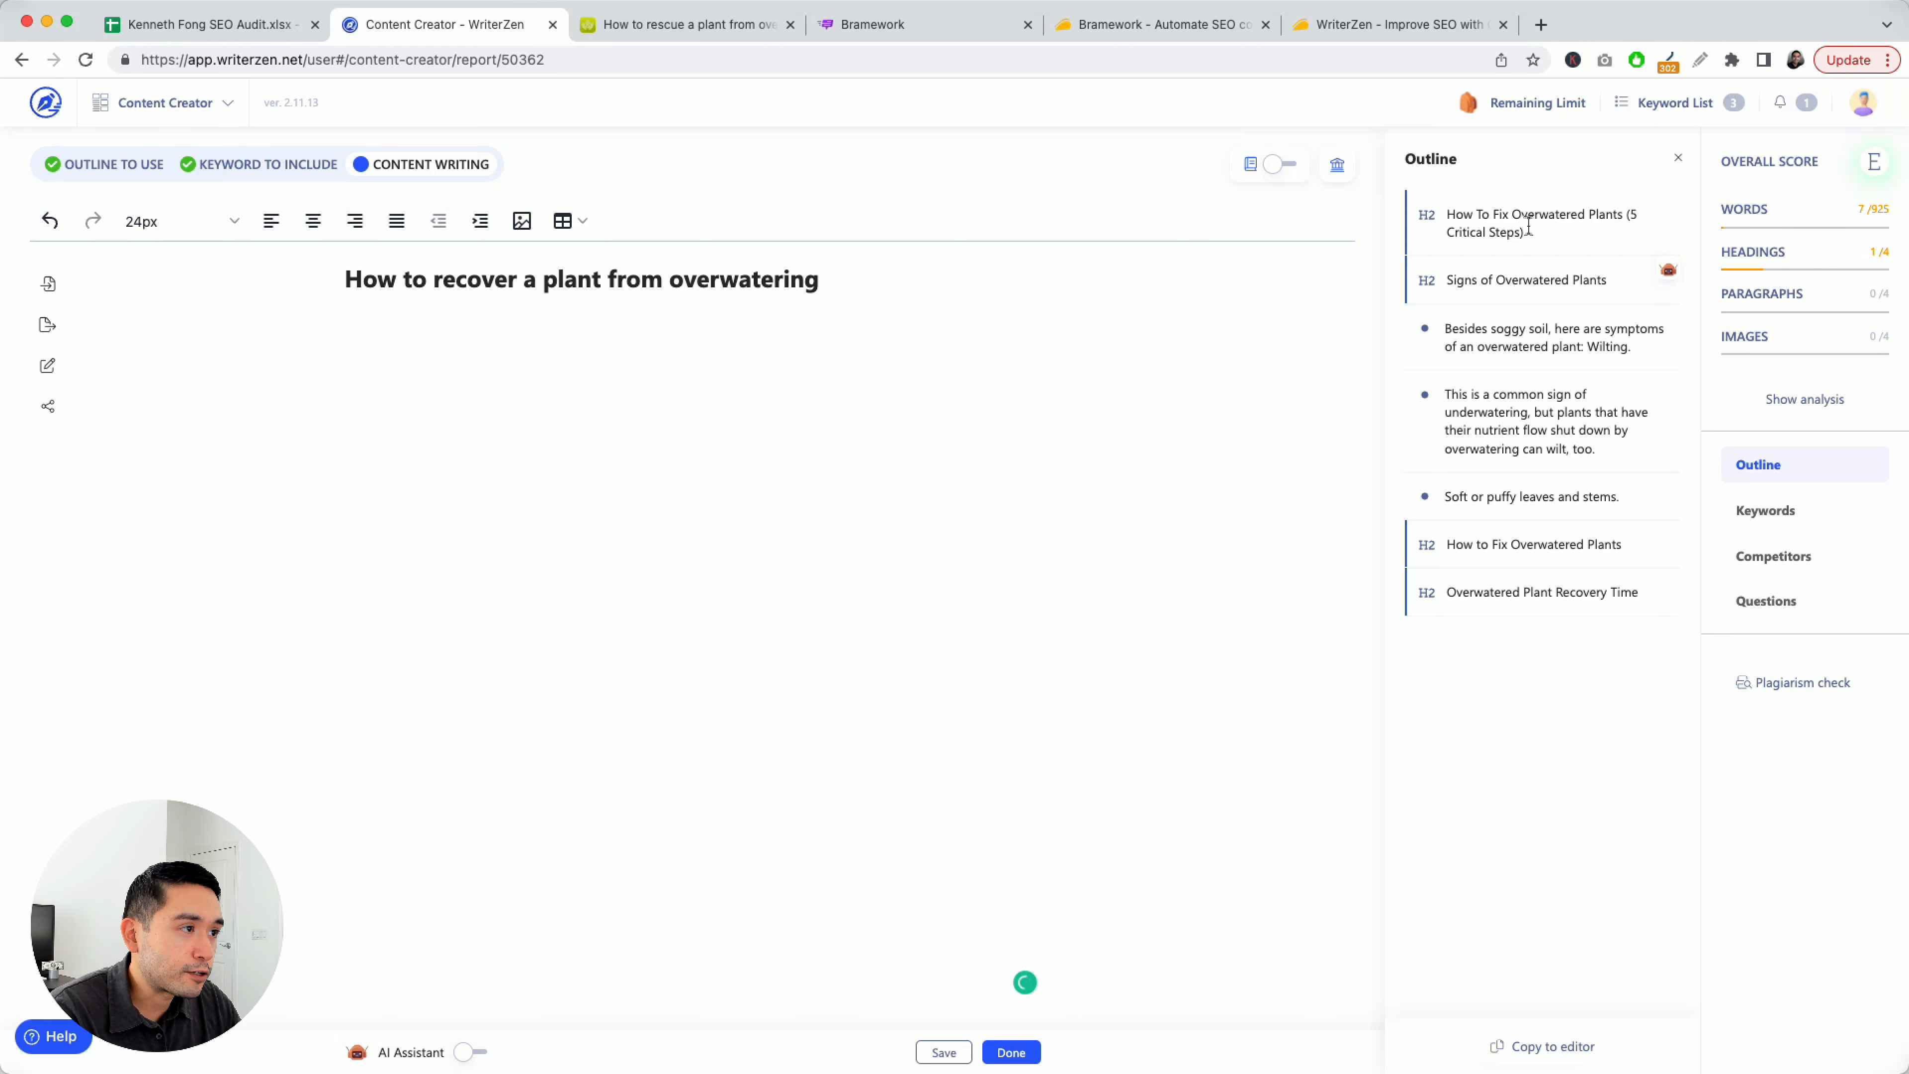
Copy the outline headings "How To Fix Overwatered Plants (5 Critical Steps)" and "Signs of Overwatered Plants" onto separate lines below the article title
drag(1449, 214, 1563, 239)
key(super+c)
click(858, 344)
key(Return)
key(super+v)
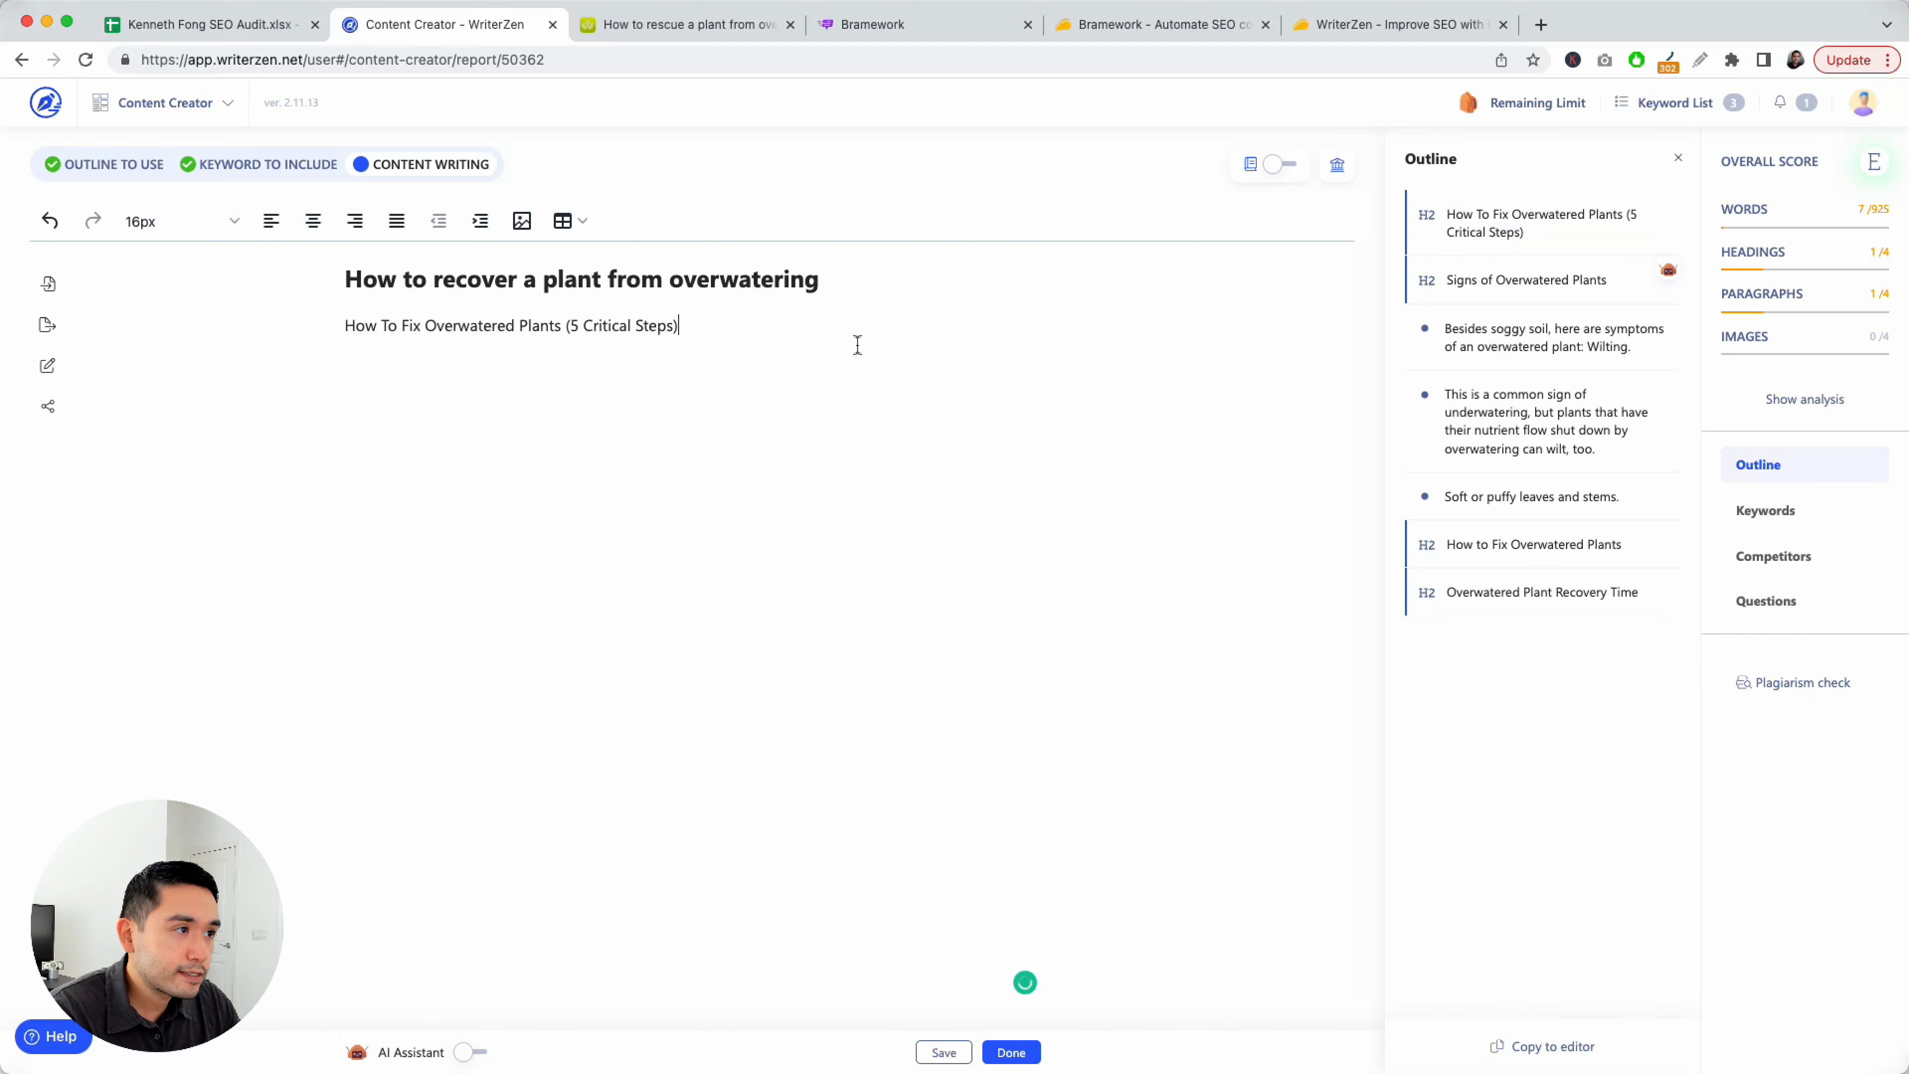
drag(1450, 280, 1622, 273)
key(super+c)
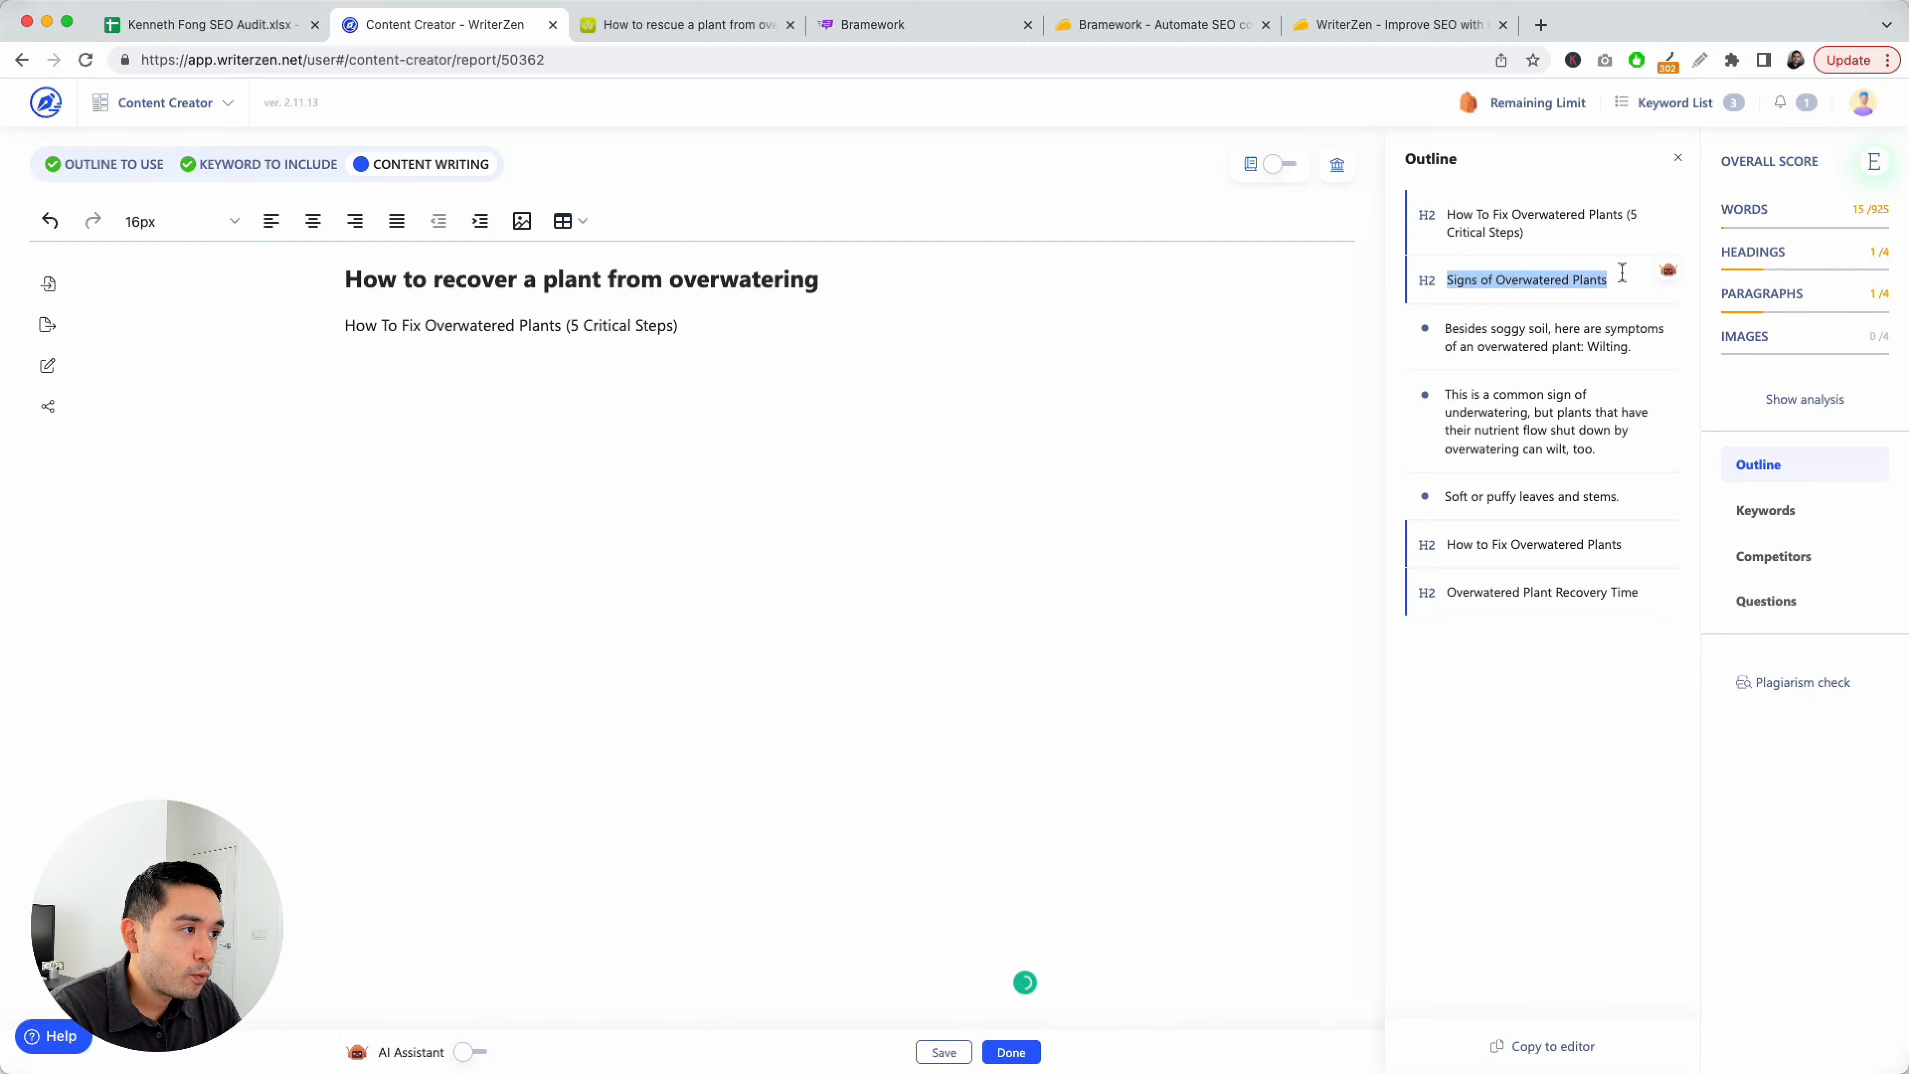
click(578, 372)
key(super+v)
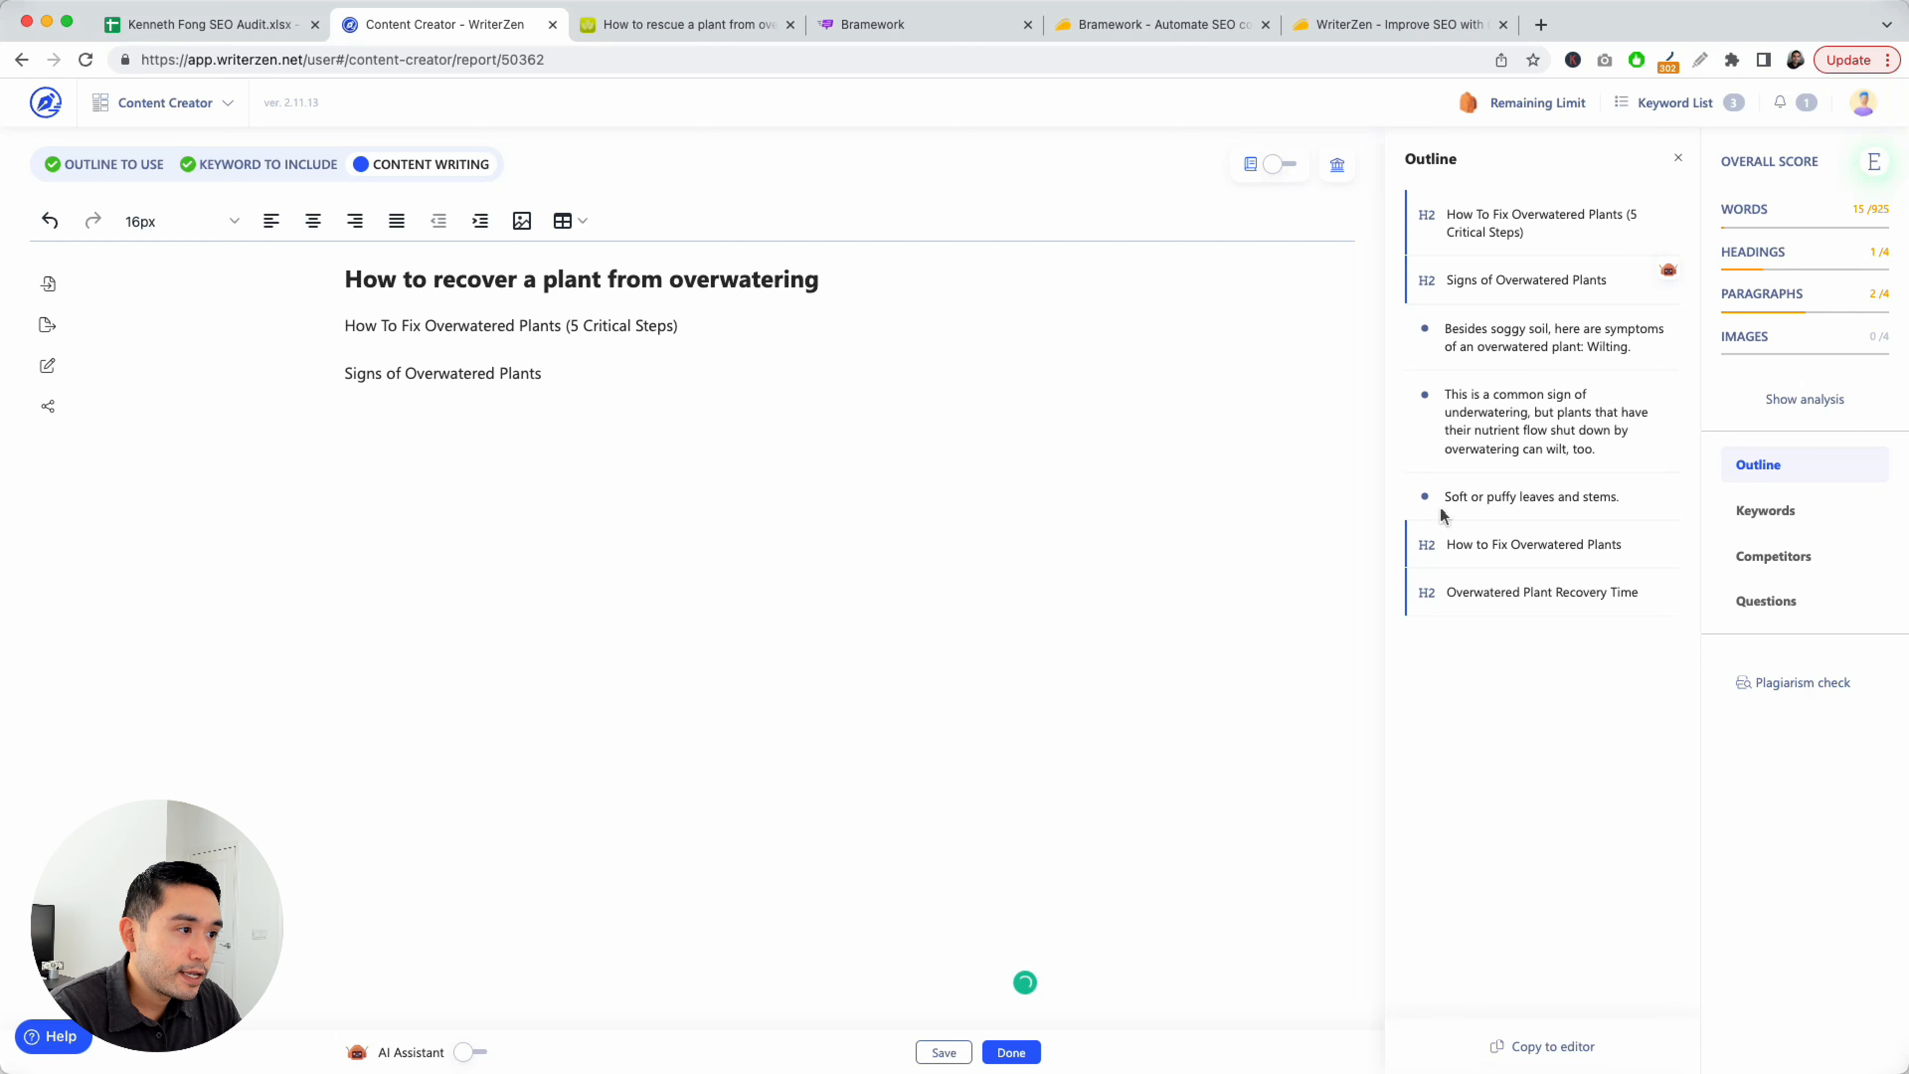
Try to copy the outline heading "How to Fix Overwatered Plants" onto a line below "Signs of Overwatered Plants" in the article
drag(1447, 544, 1622, 543)
click(795, 374)
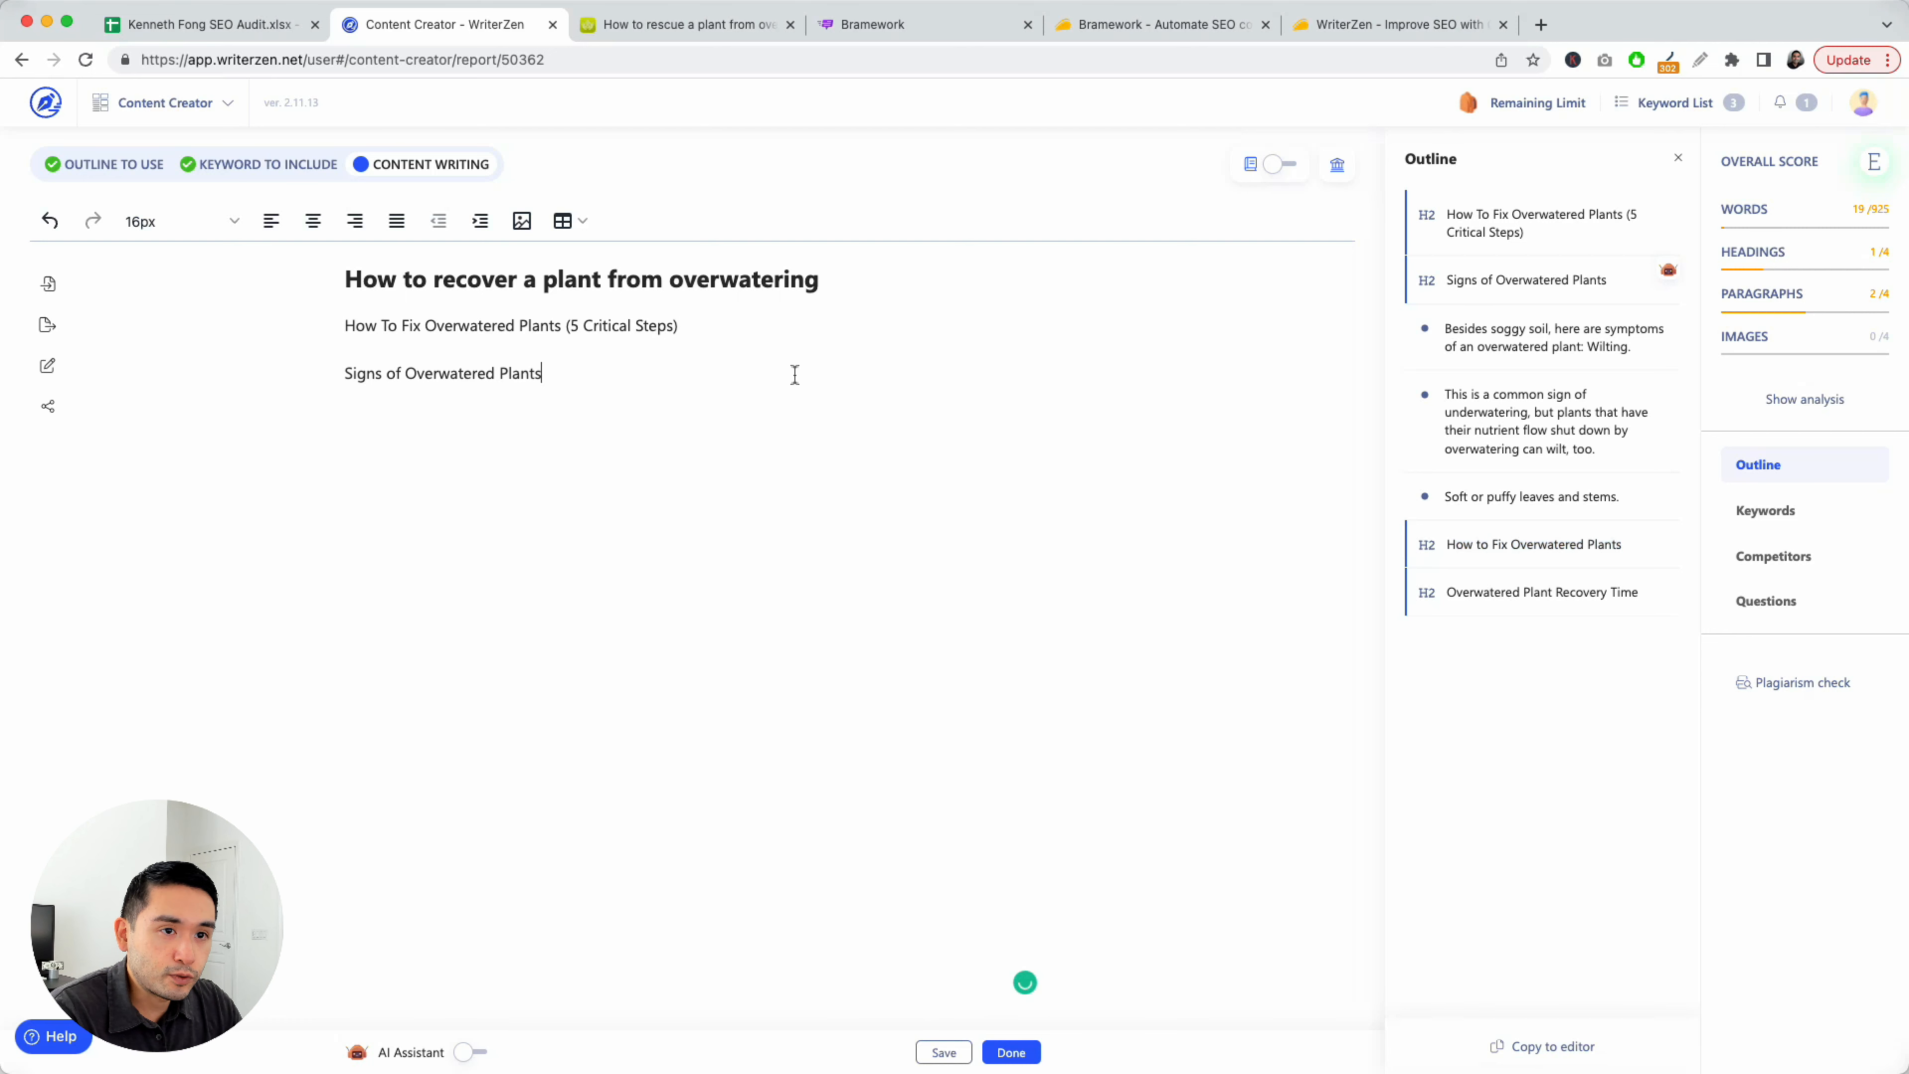
key(super+v)
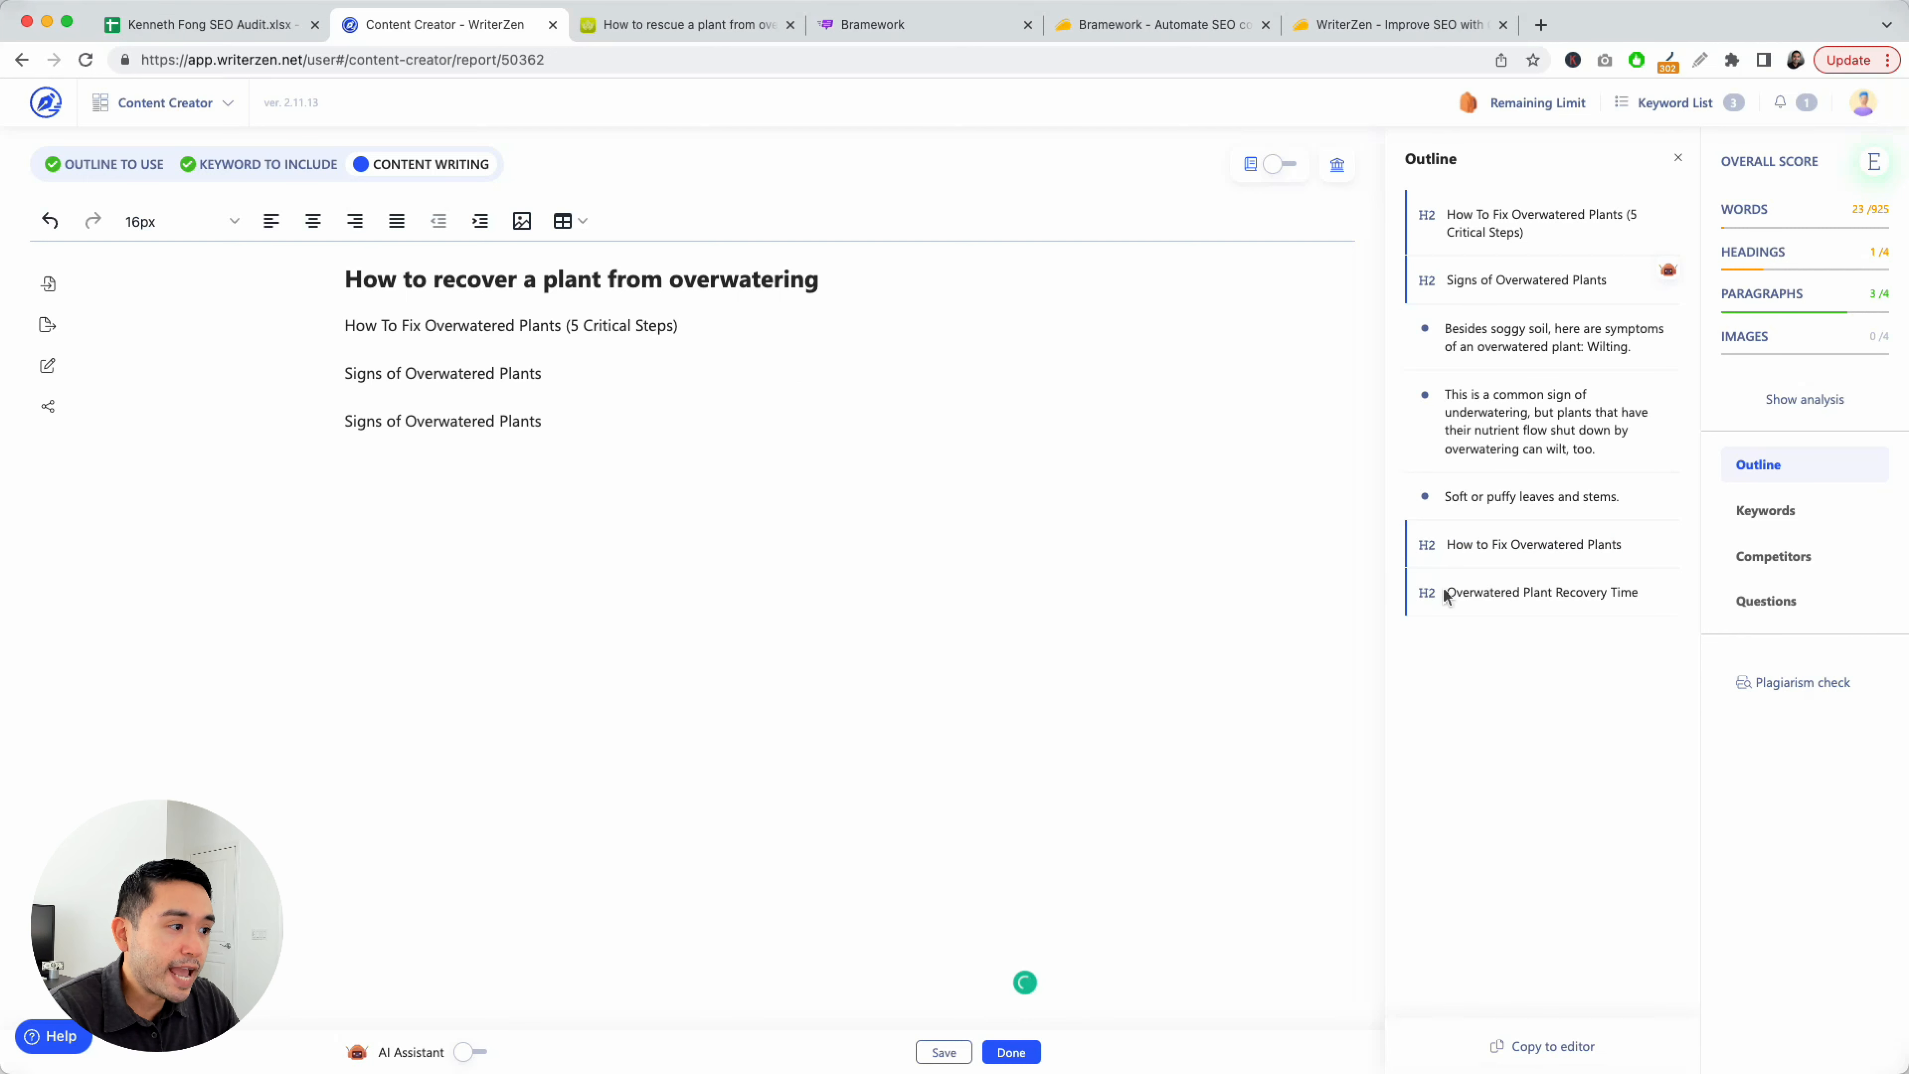
Copy the outline heading "Overwatered Plant Recovery Time" onto a new last line of the article
drag(1447, 595, 1665, 591)
key(super+c)
click(868, 657)
key(super+v)
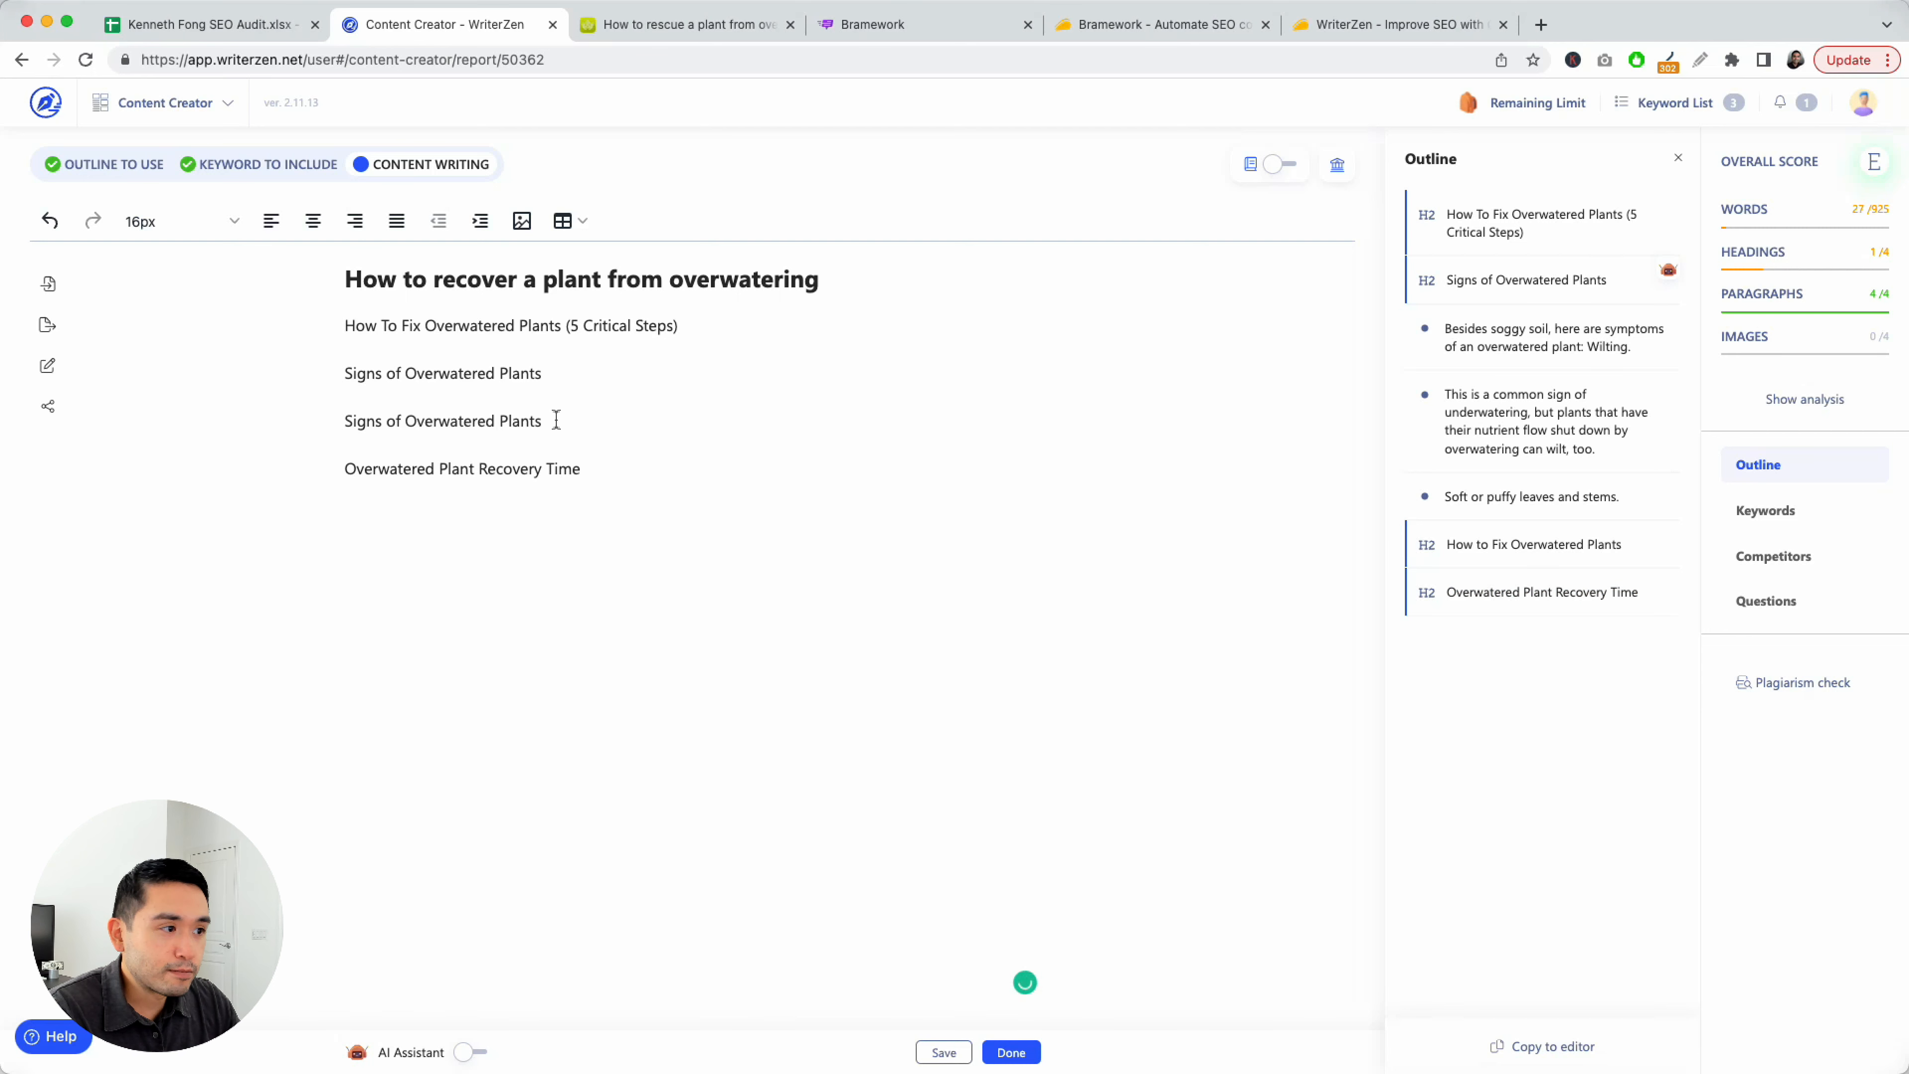
Delete the duplicate "Signs of Overwatered Plants" line and its empty line from the article
drag(543, 421, 341, 418)
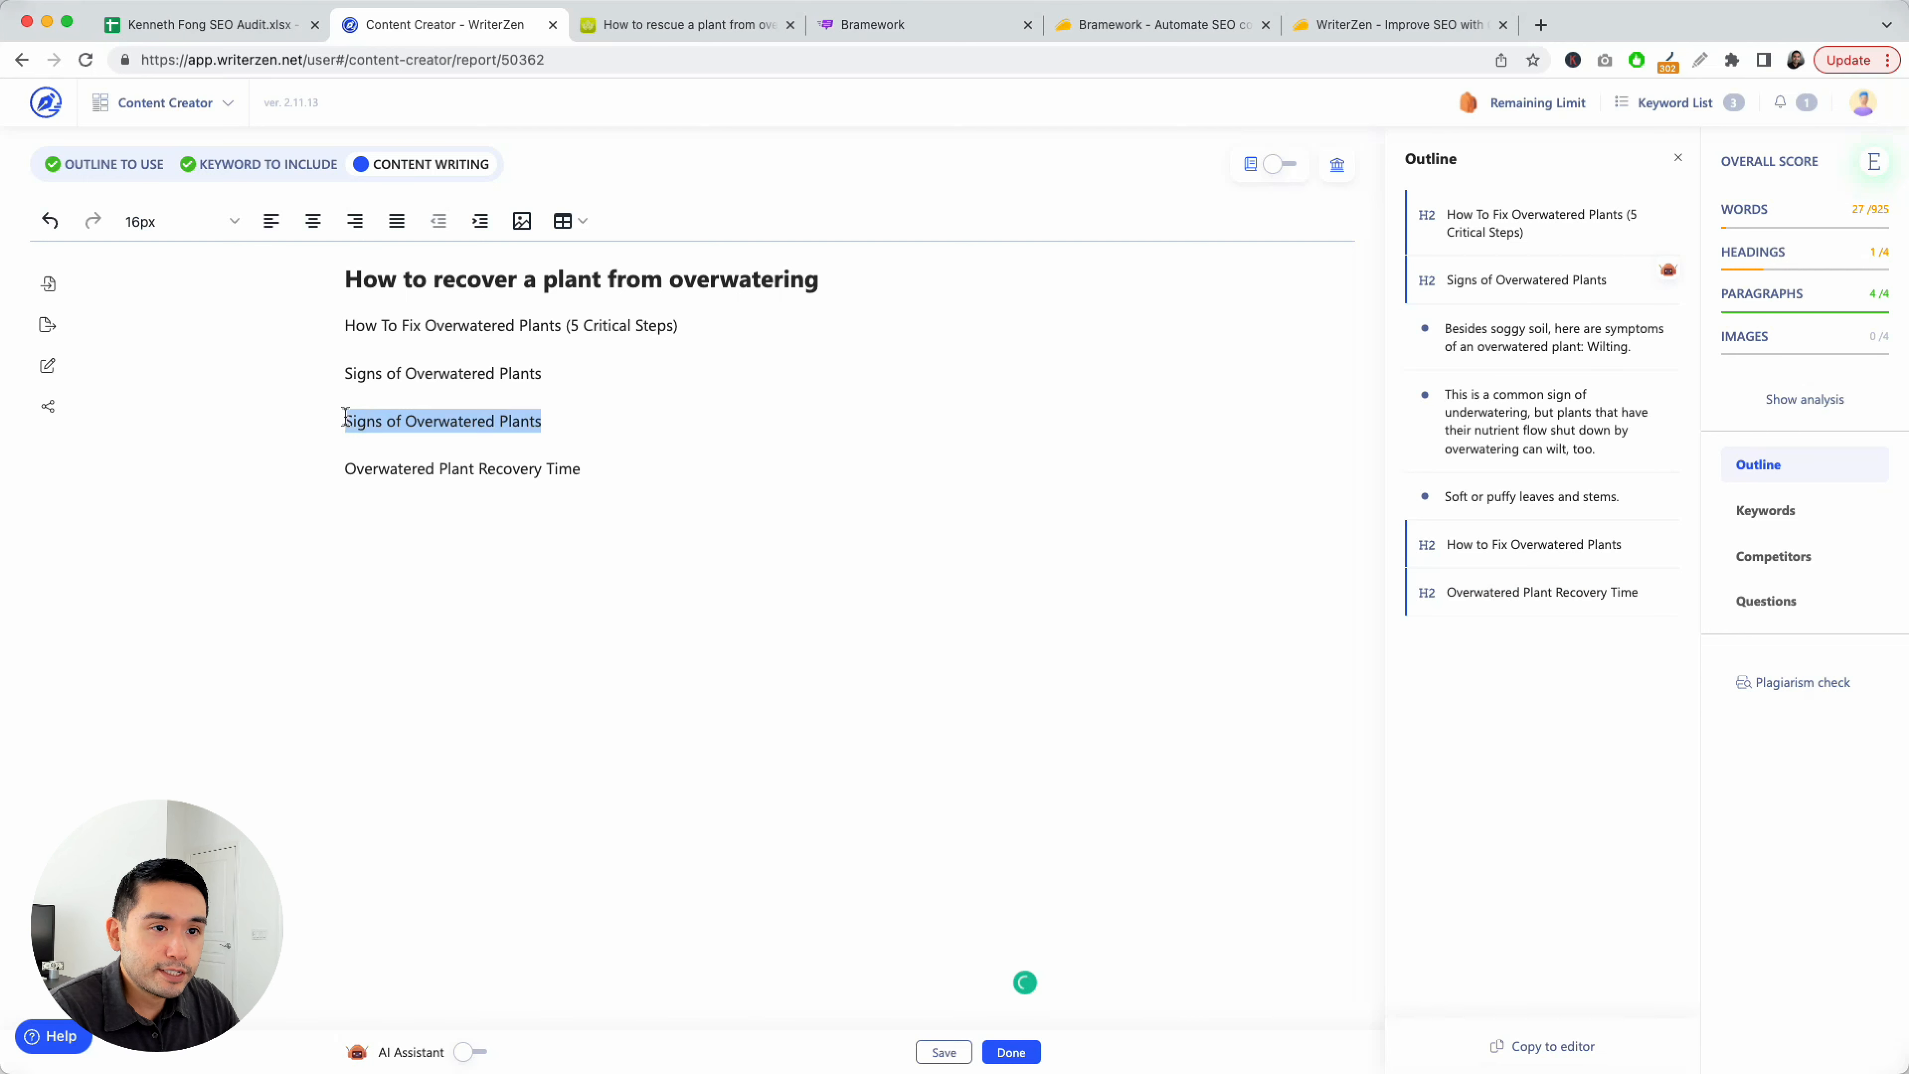
key(BackSpace)
key(BackSpace)
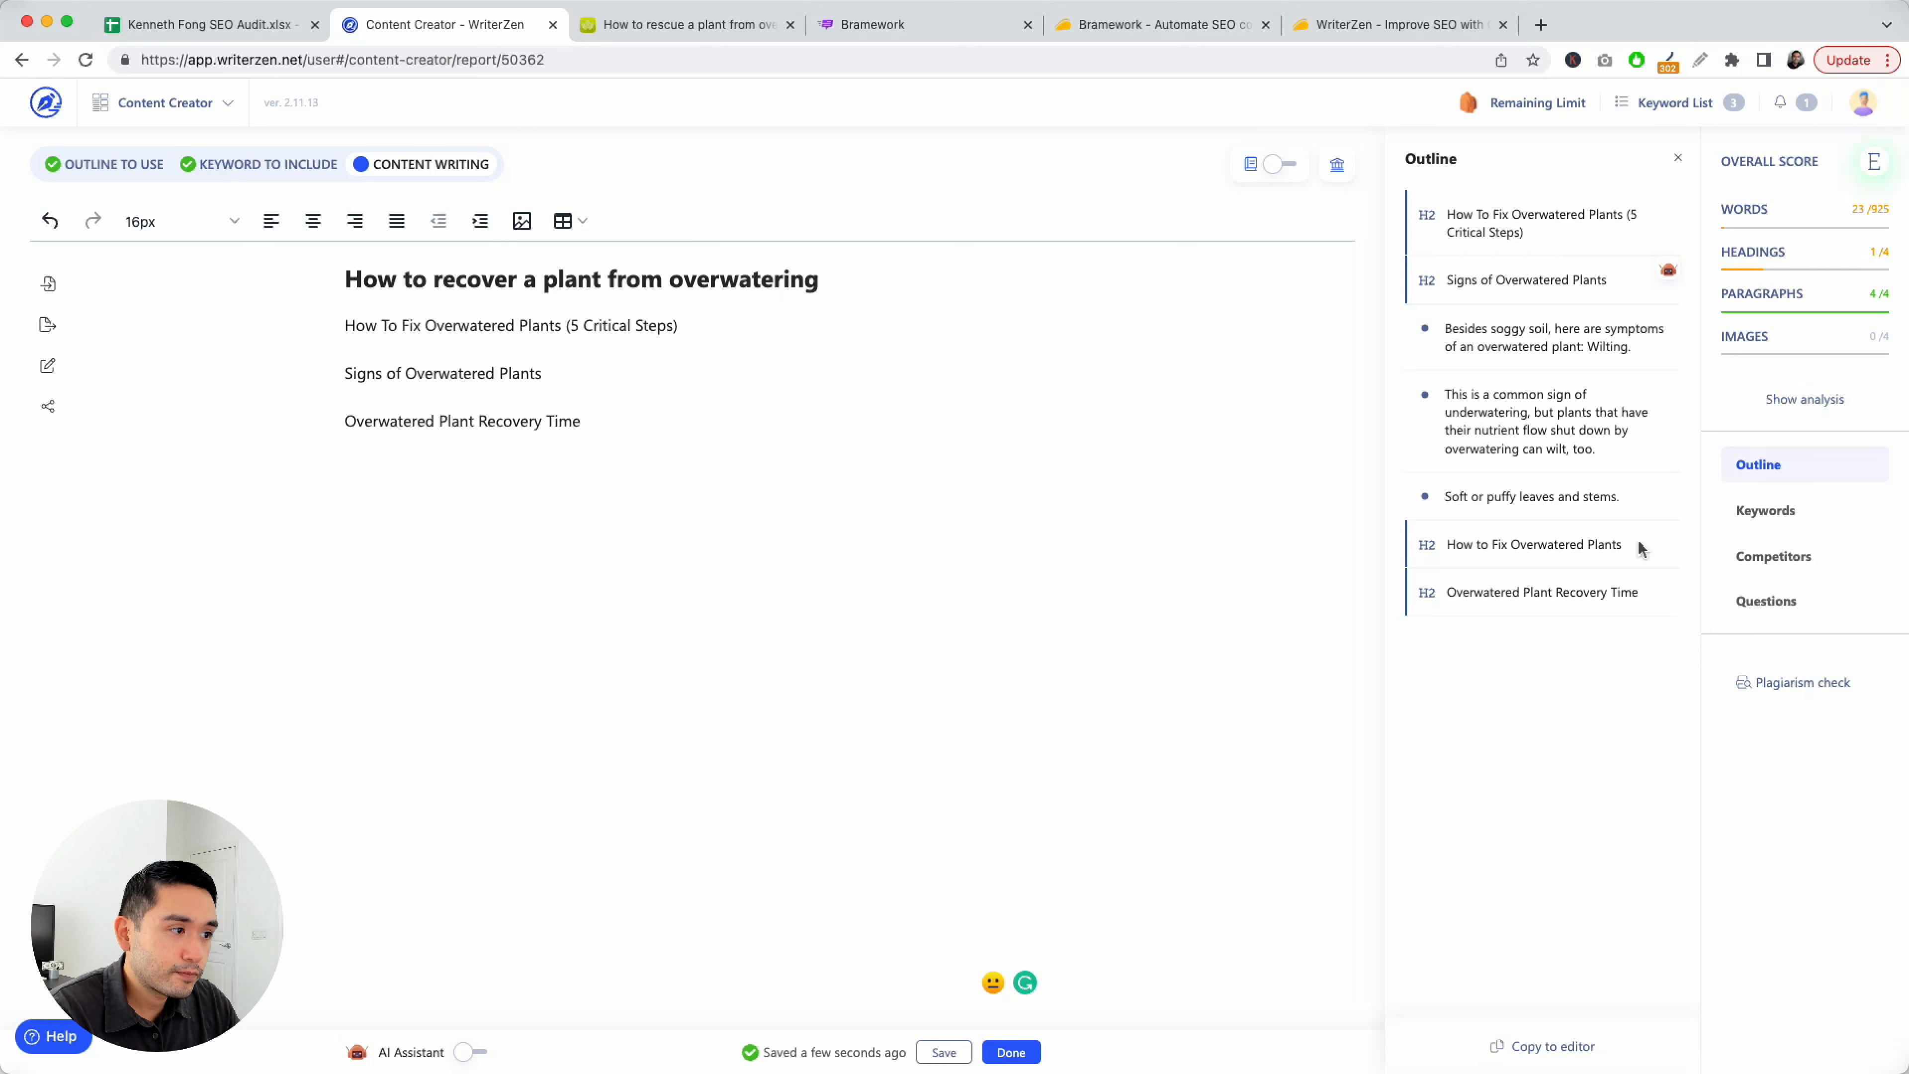
Copy the outline heading "How to Fix Overwatered Plants" onto a new line below "Signs of Overwatered Plants" in the article
drag(1639, 546, 1423, 546)
drag(1448, 544, 1639, 543)
key(super+c)
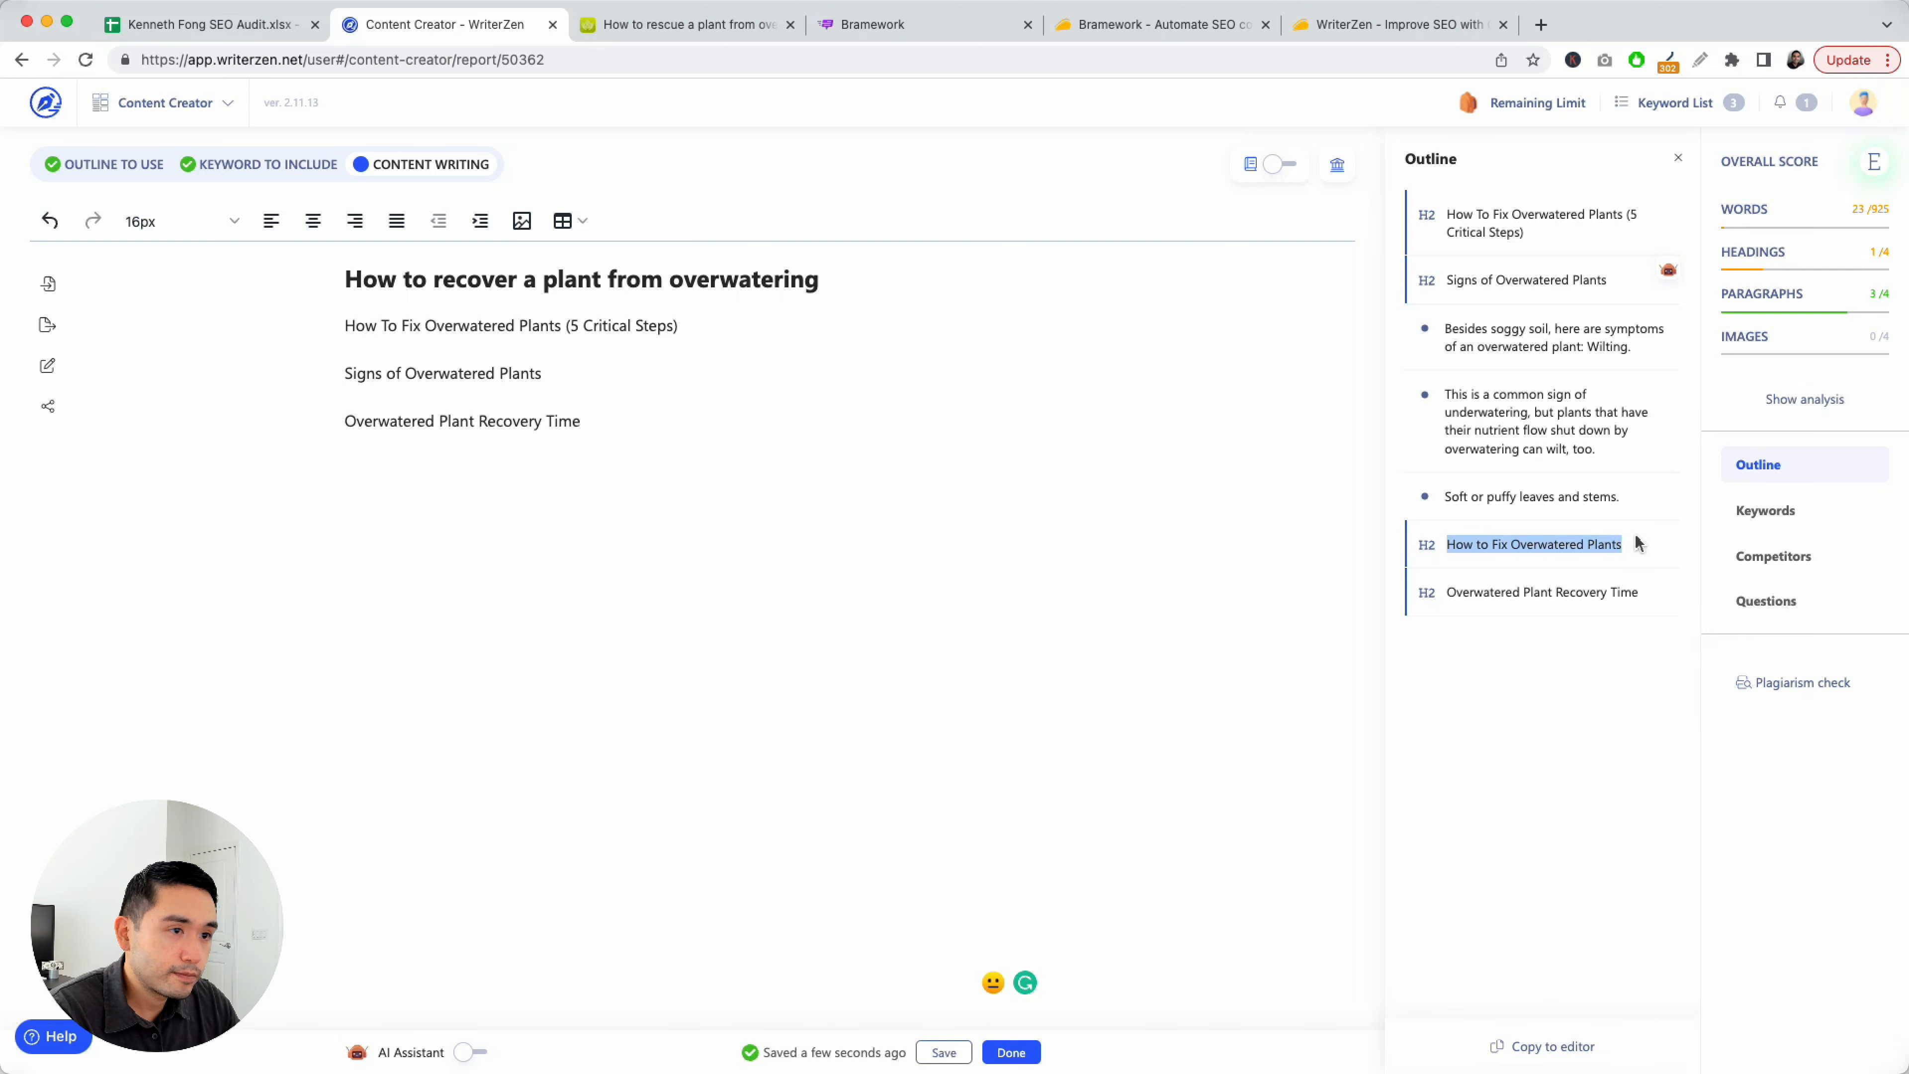
click(544, 372)
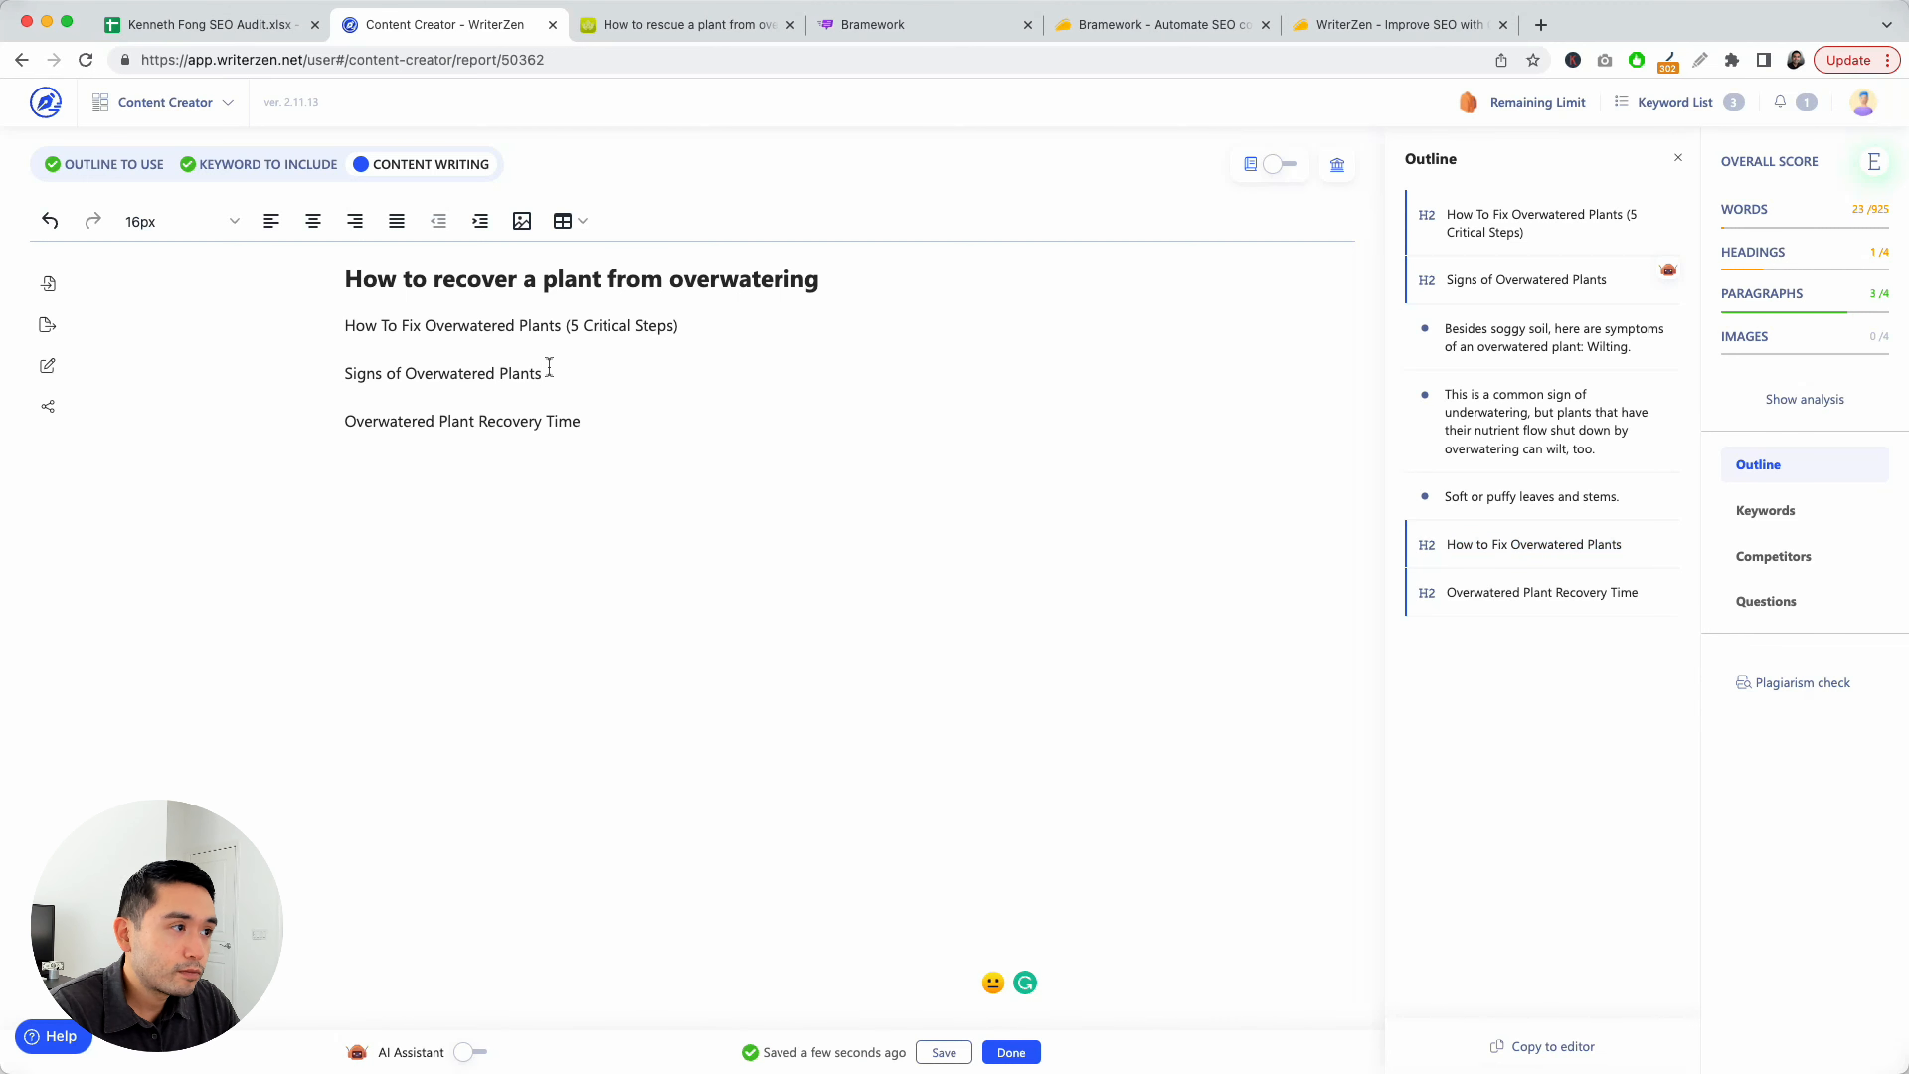
key(Return)
key(super+v)
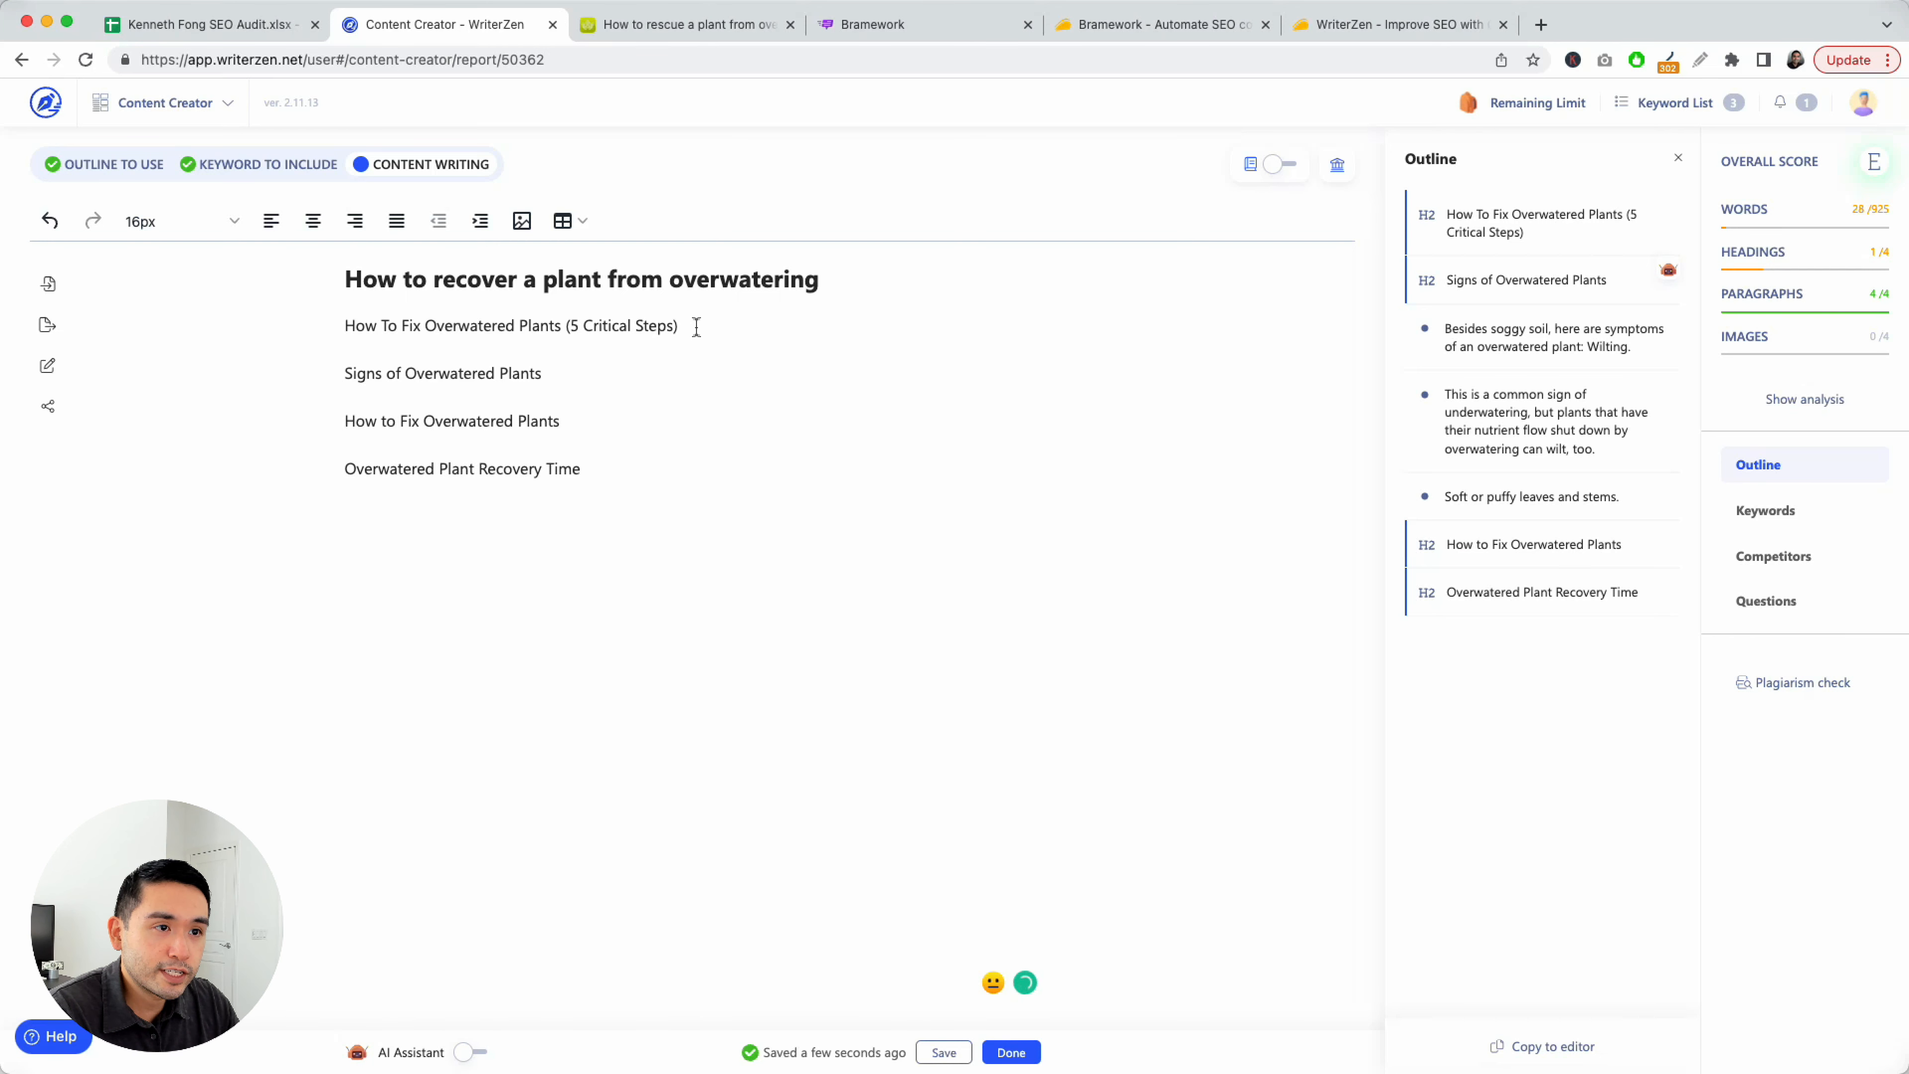
drag(697, 327, 402, 325)
click(402, 326)
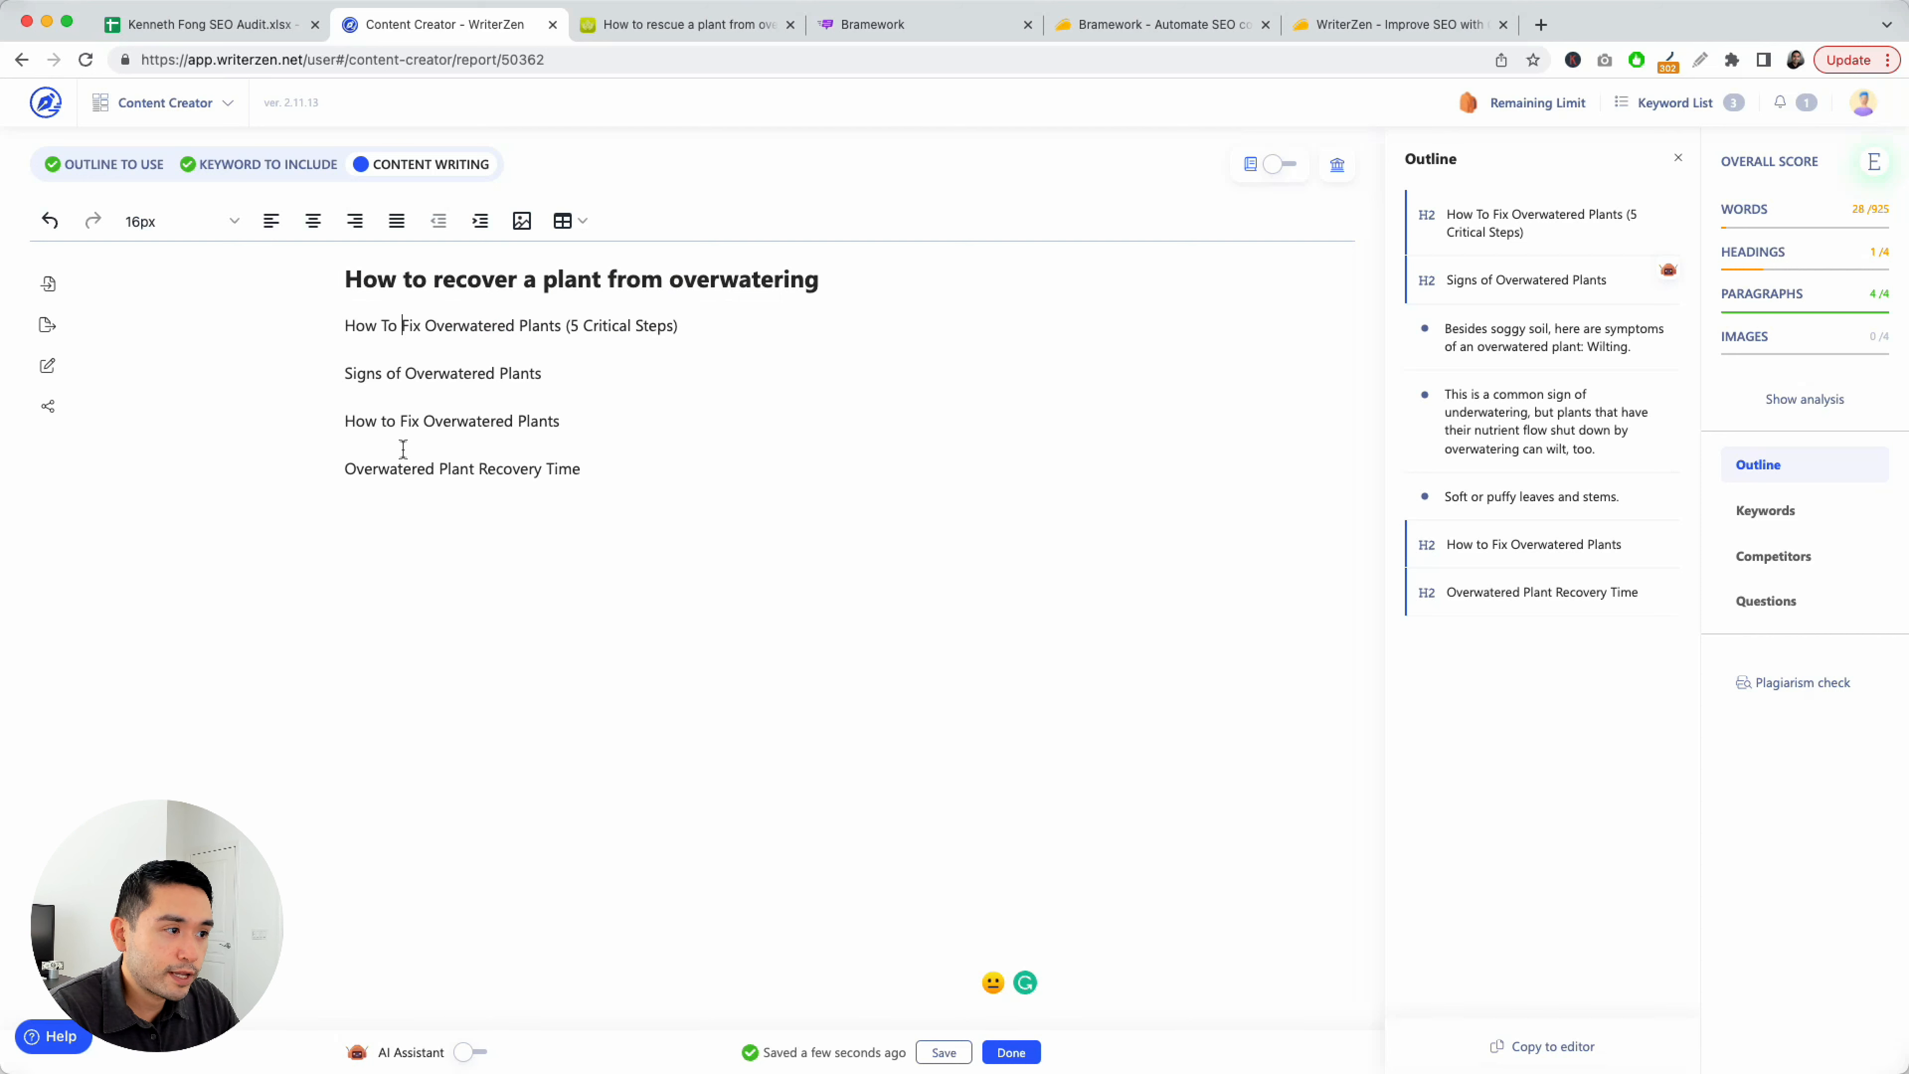
click(606, 470)
Copy the article title, switch to Bramework and start a new post with the keyword "how to recover a plant from overwatering", continuing despite the keyword advice
drag(351, 279, 823, 280)
key(super+c)
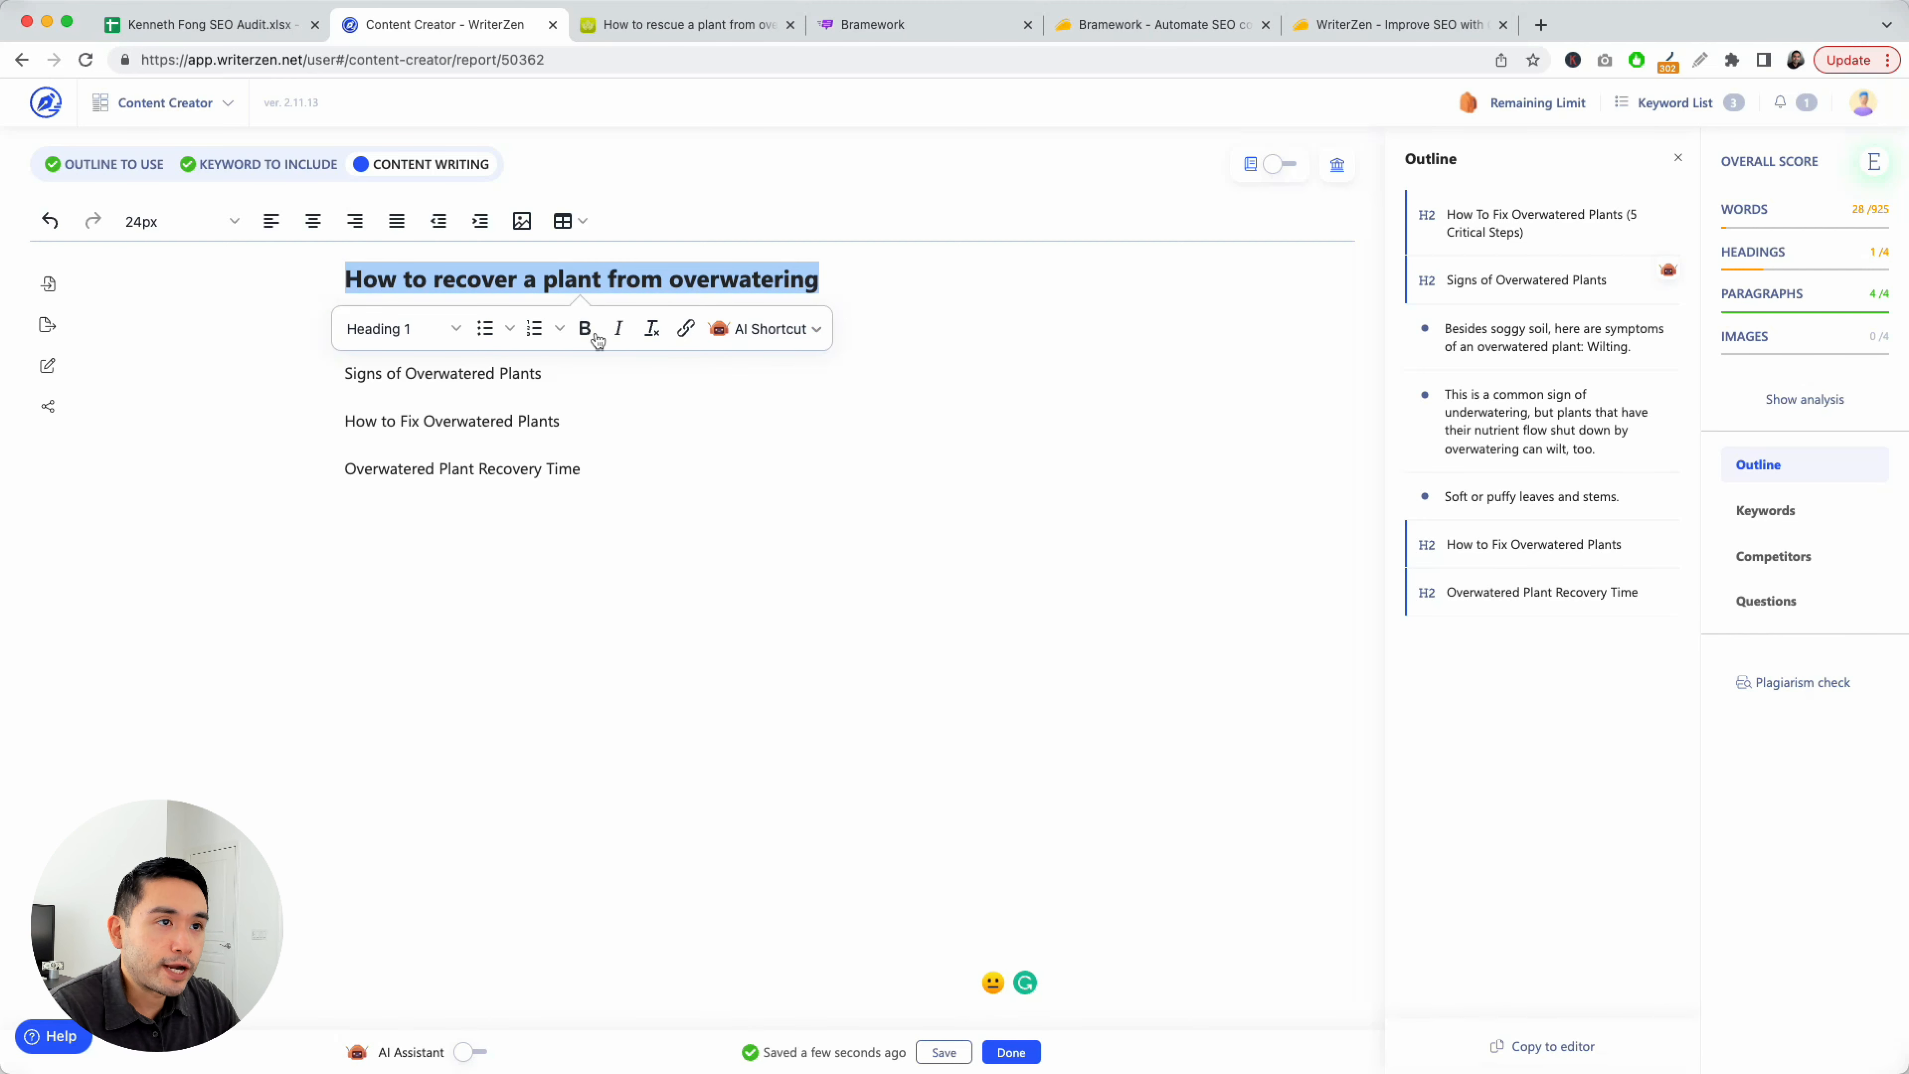
click(656, 500)
click(872, 24)
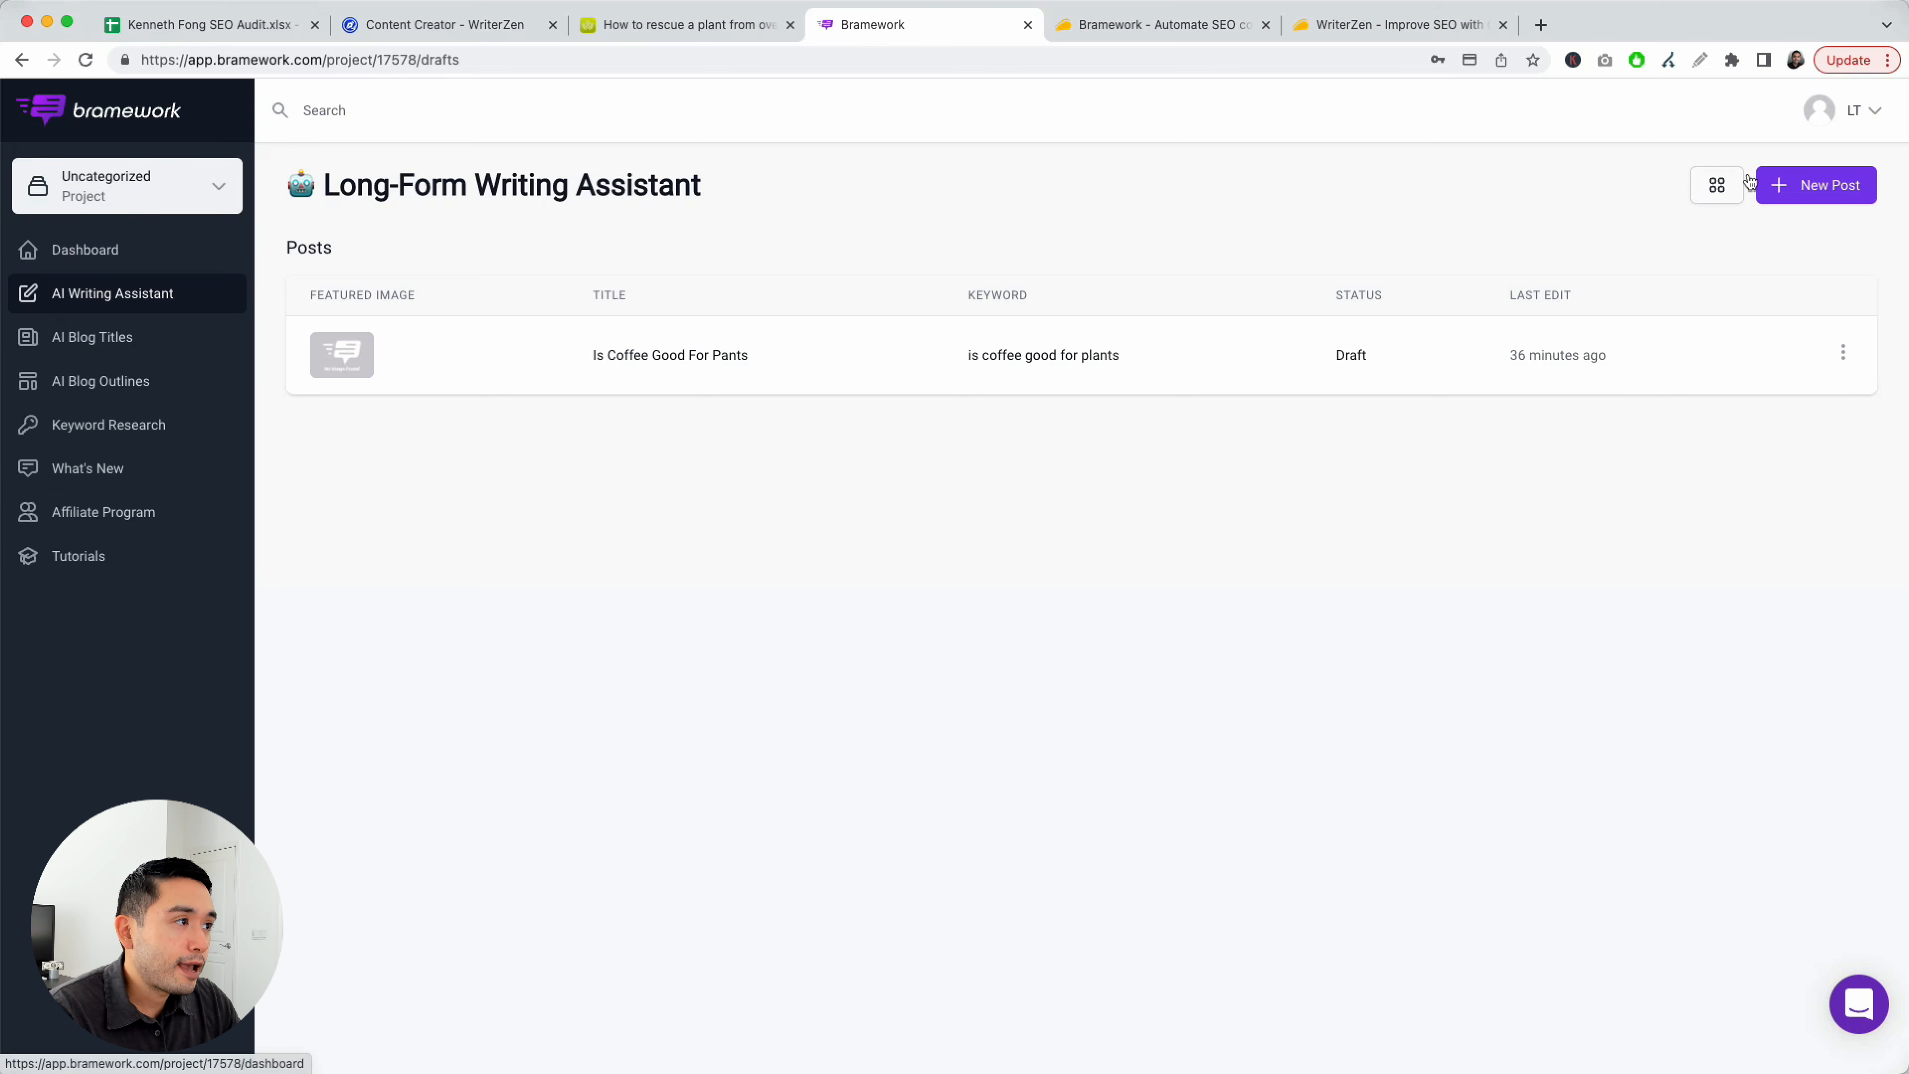
click(1828, 188)
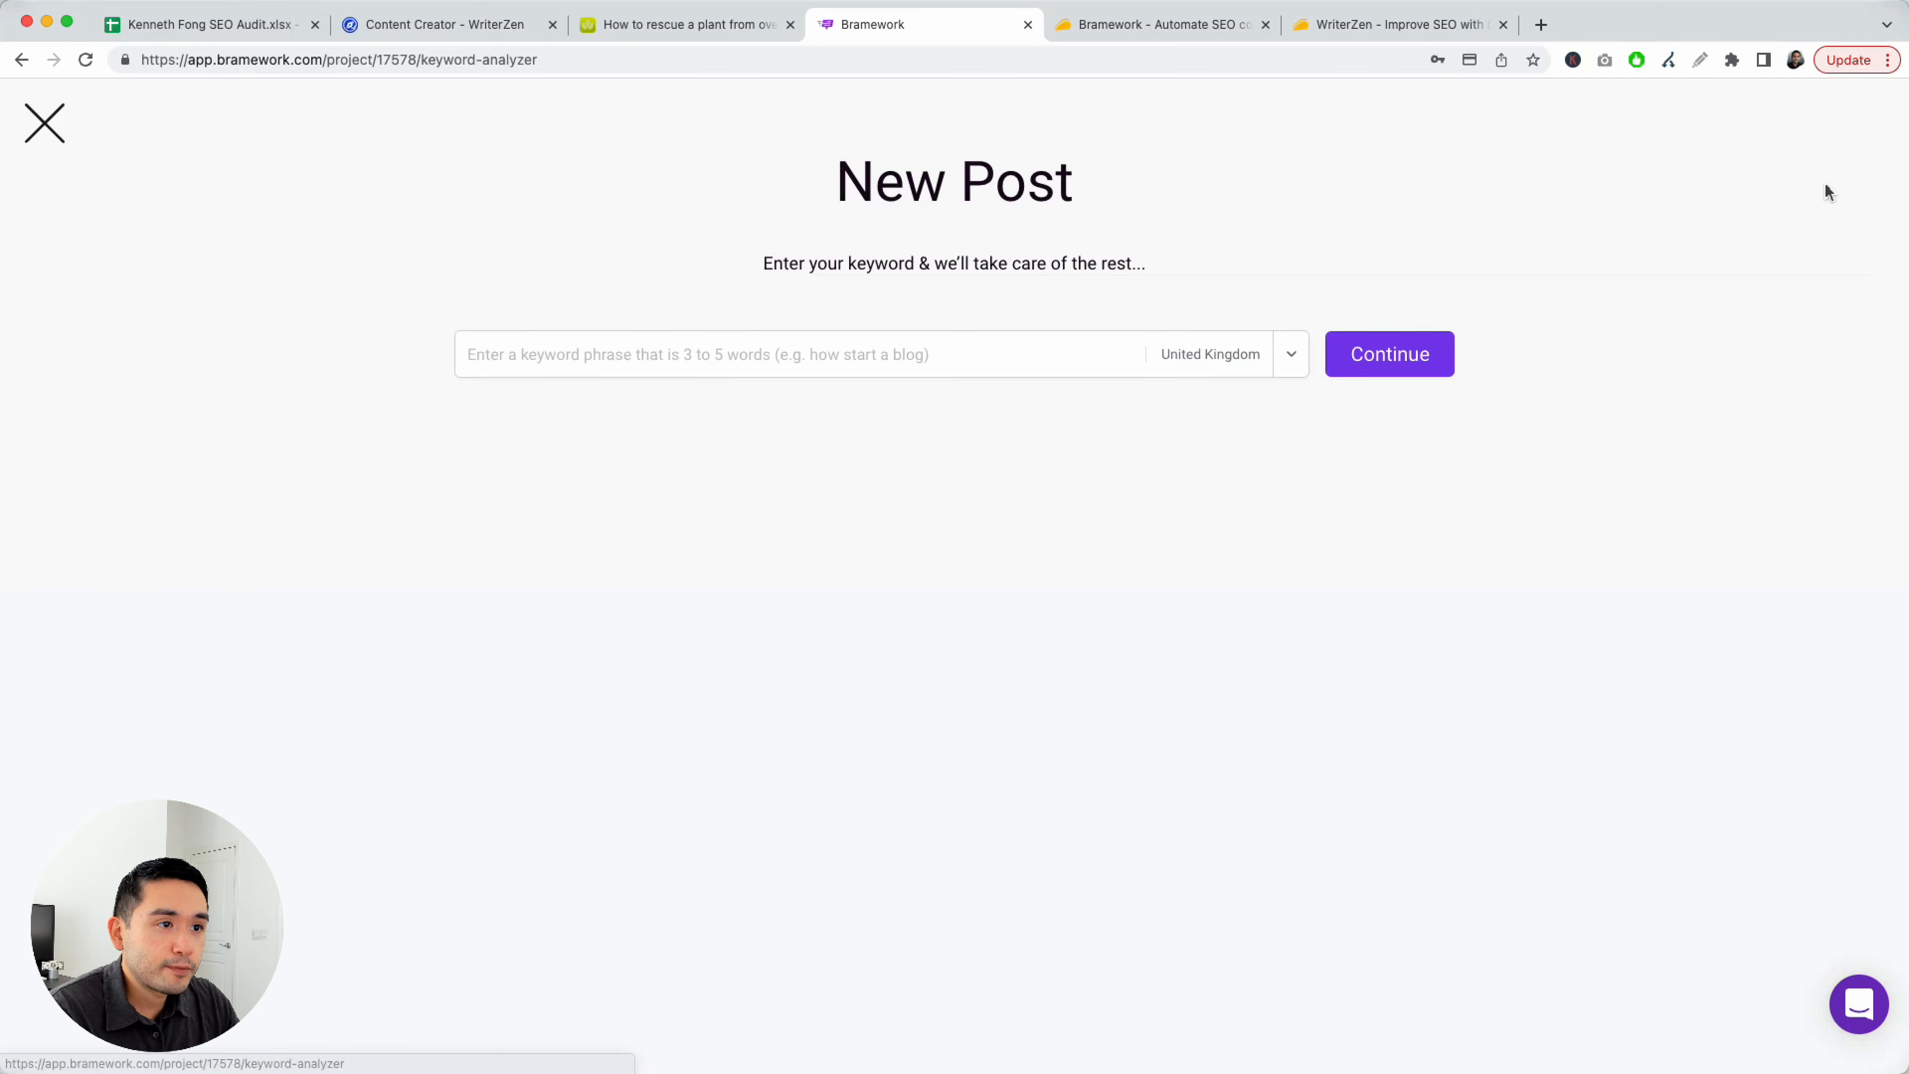
click(911, 365)
text(how to recover a plant from overwatering)
click(1390, 366)
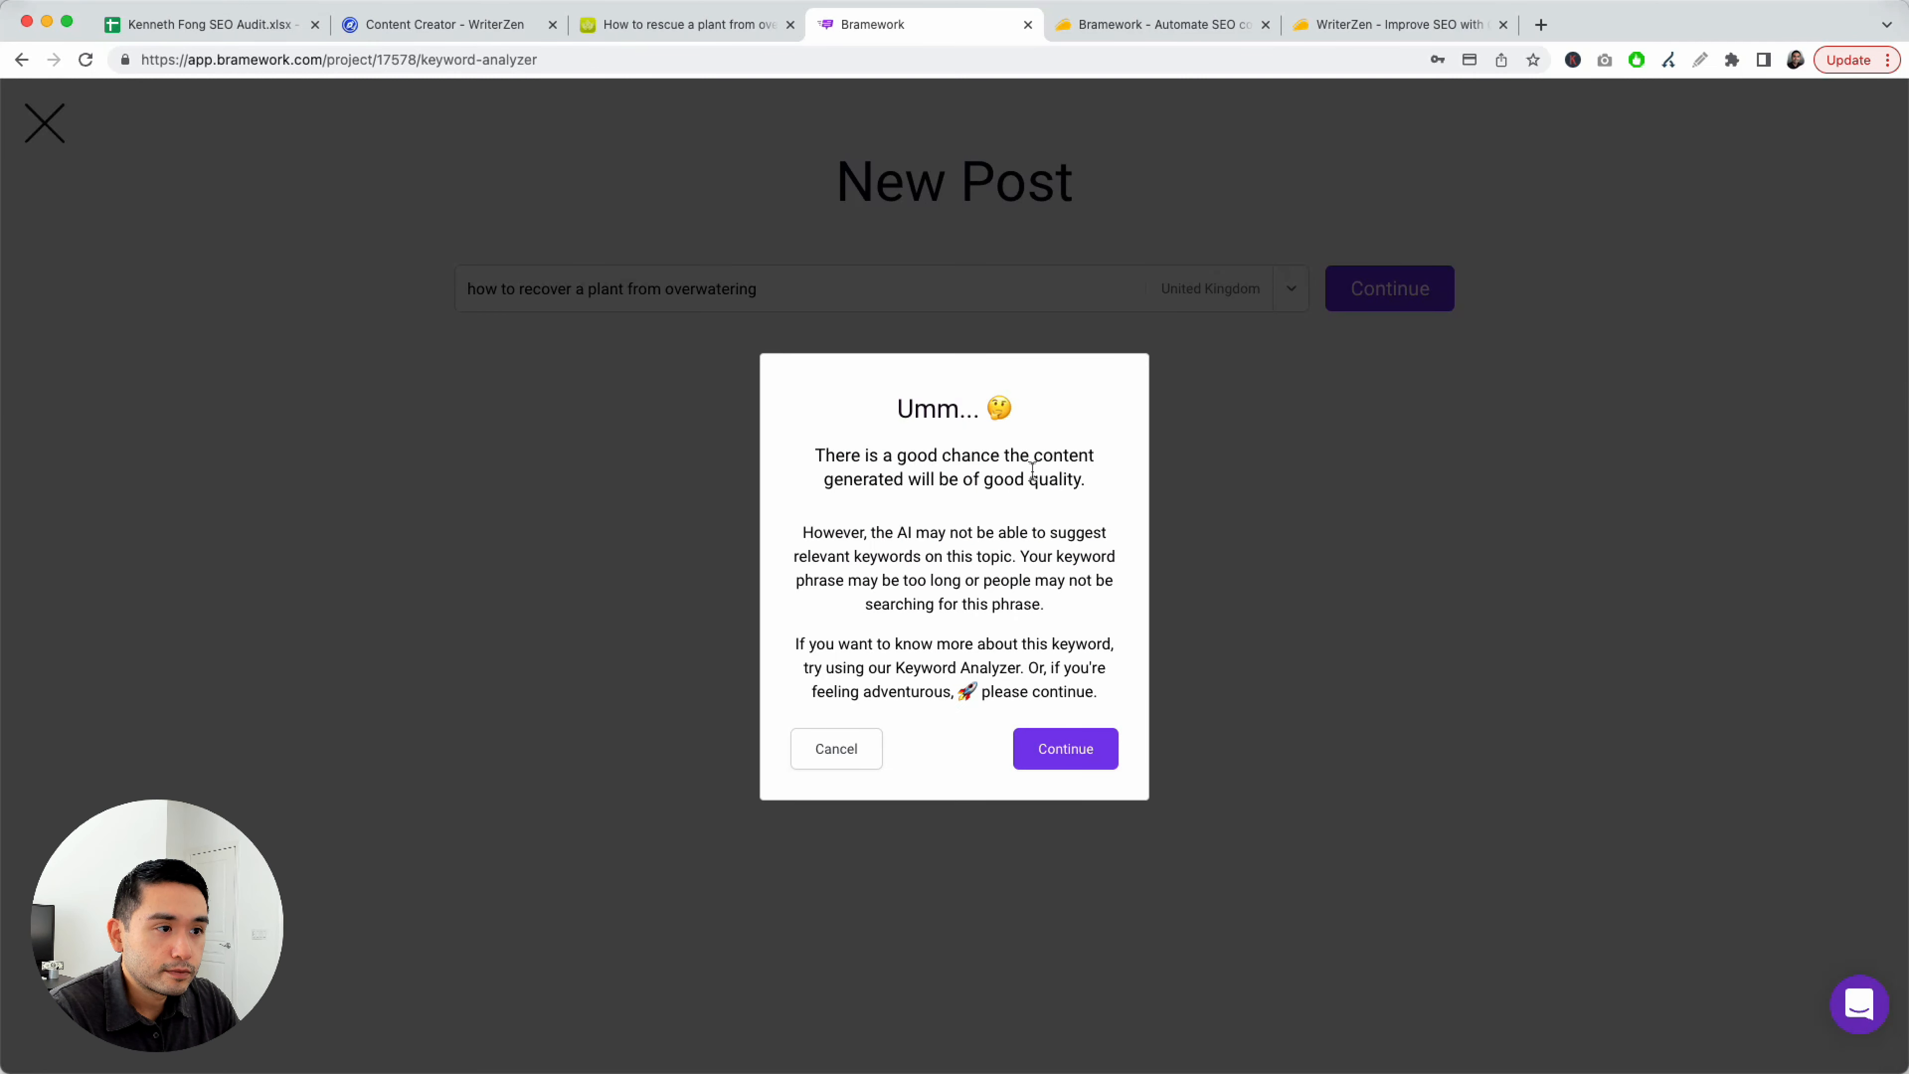
click(1082, 750)
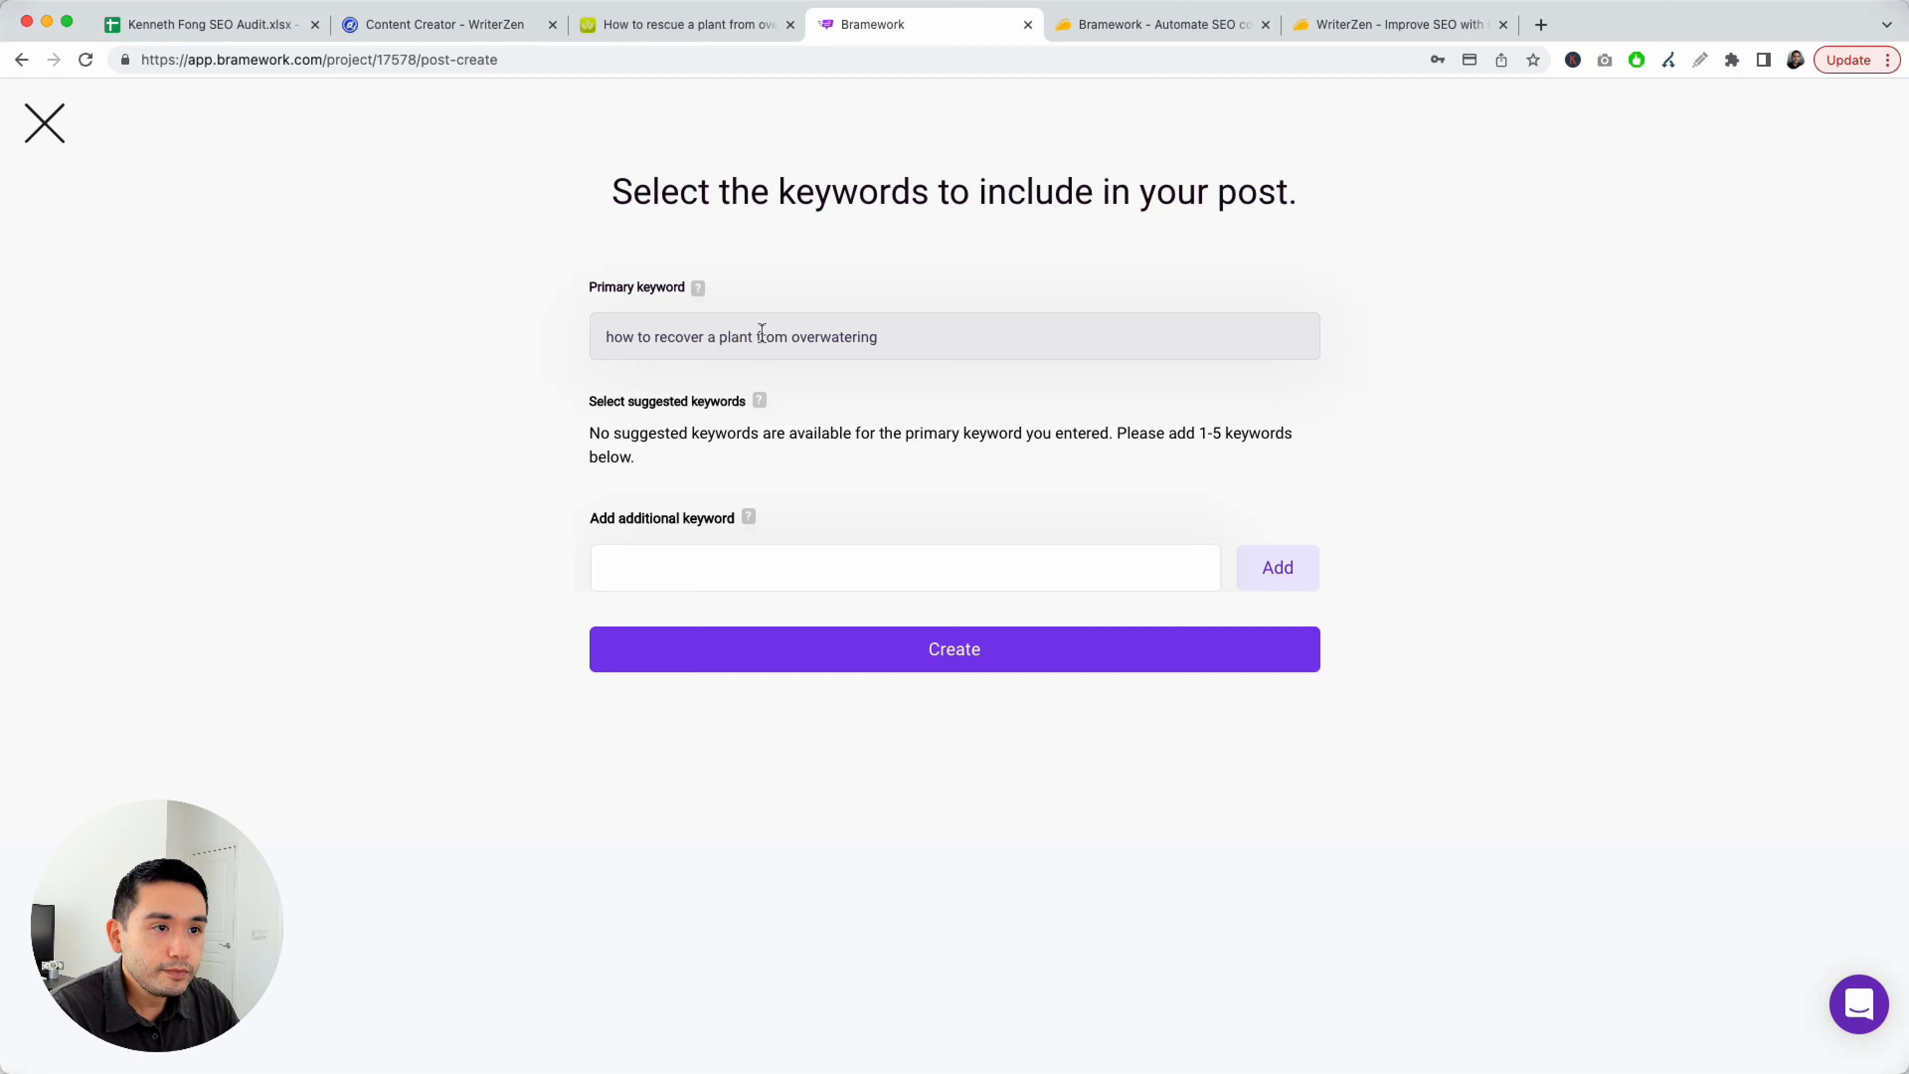
Create the post without additional keywords and title it "How to recover a plant from overwatering"
click(960, 651)
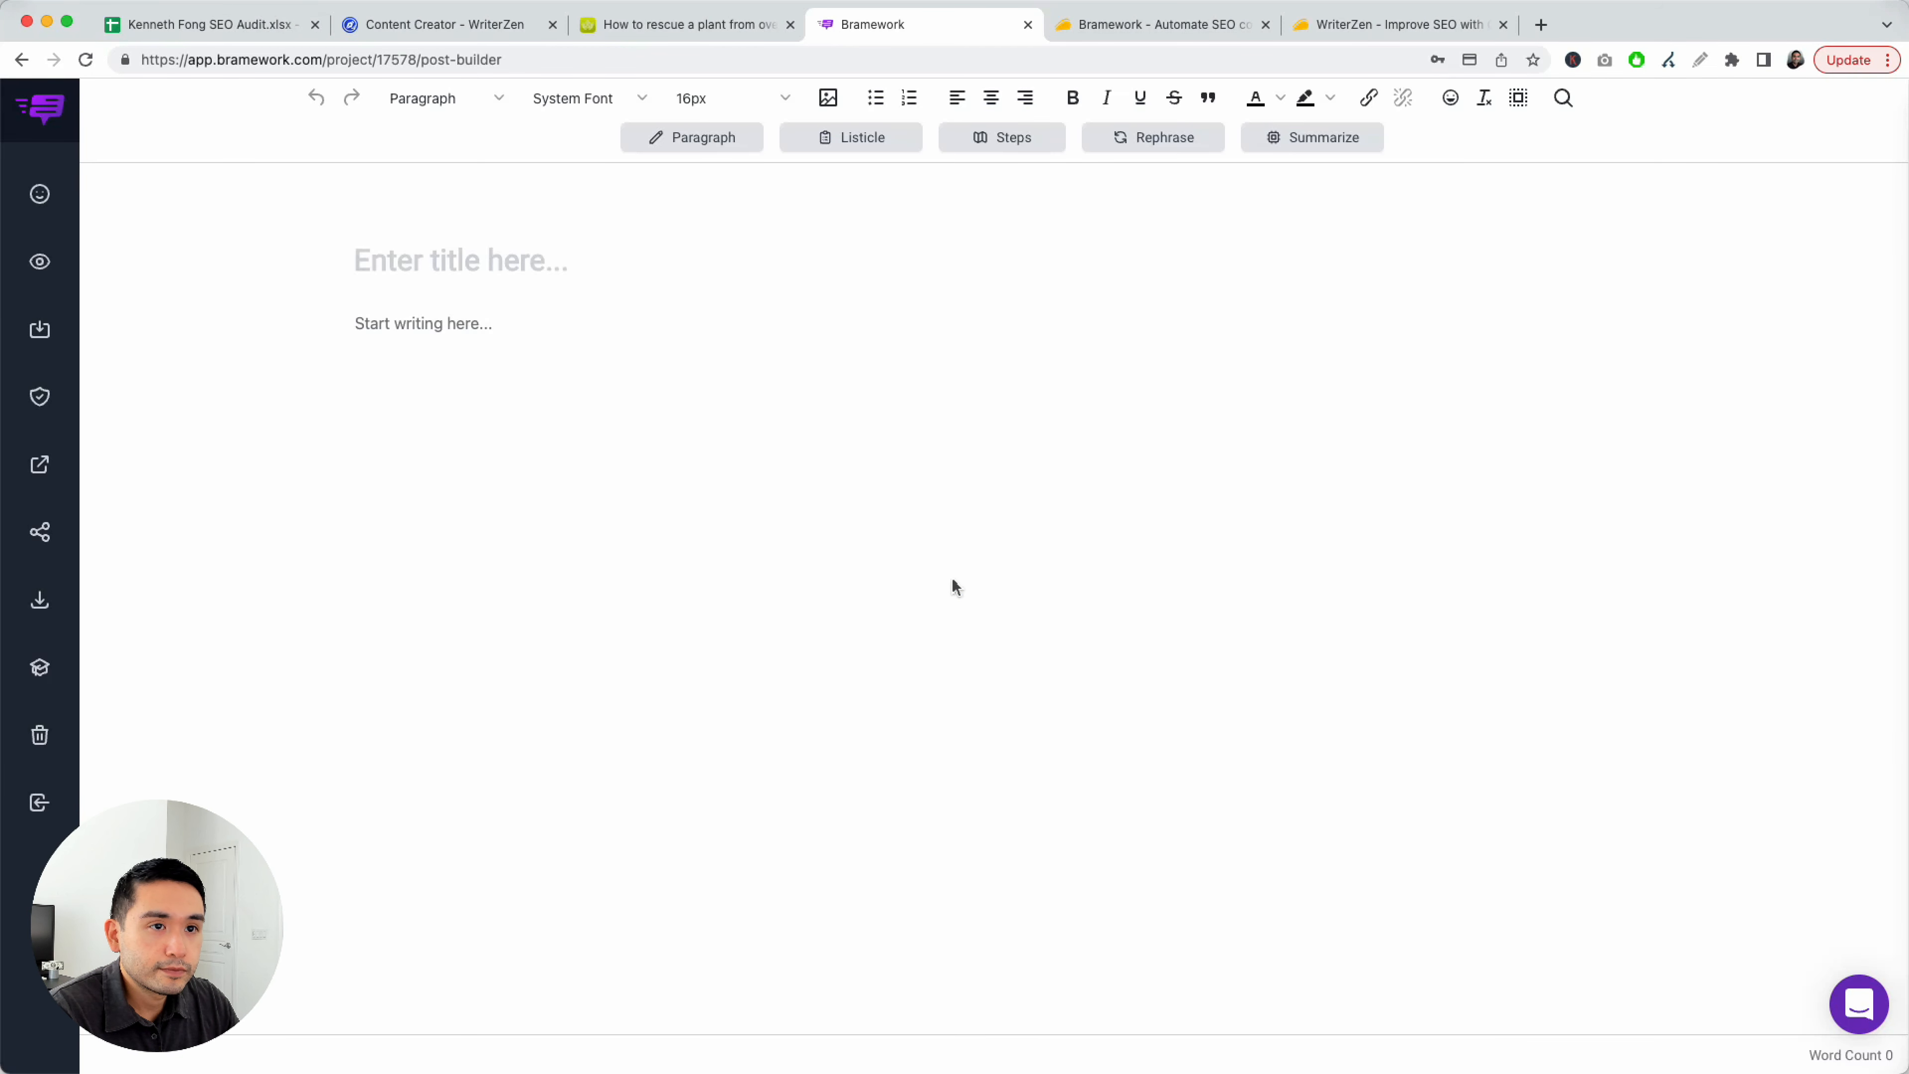
click(454, 260)
key(super+v)
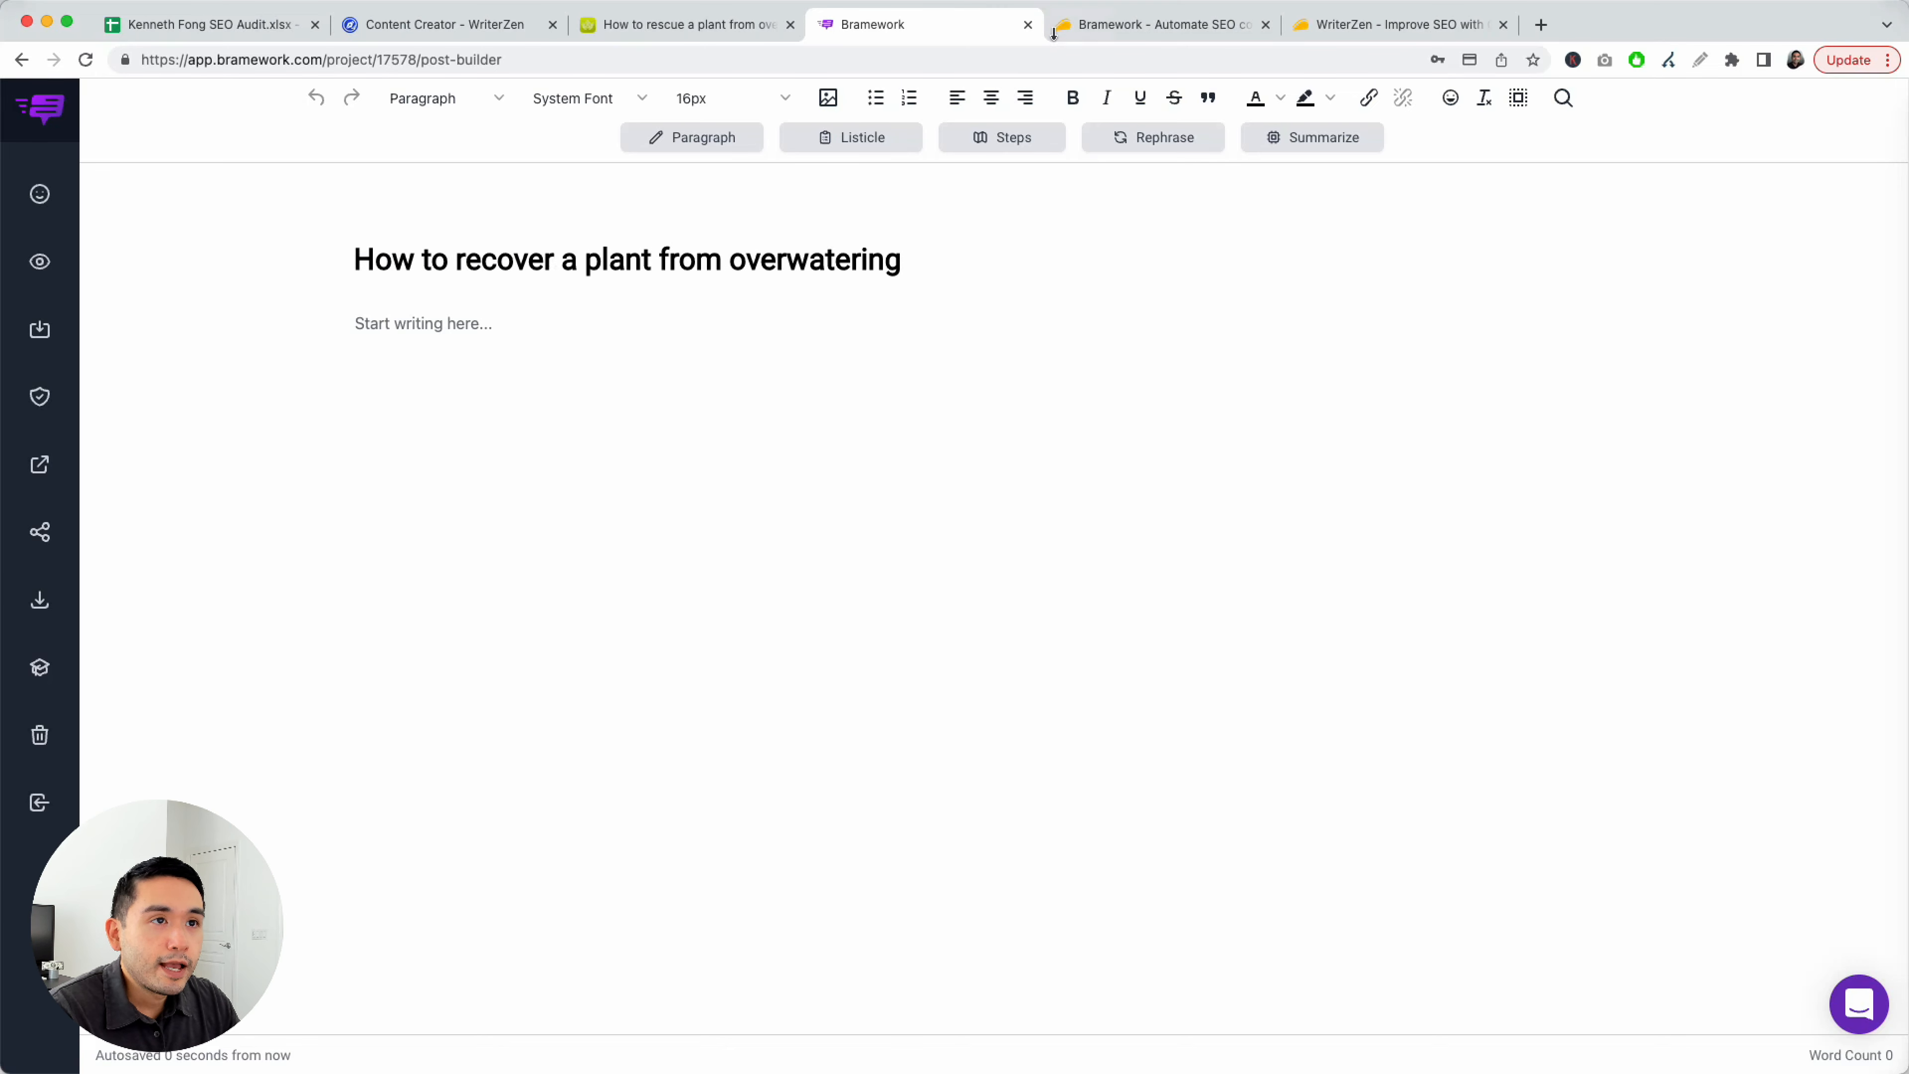
Copy the four heading lines below the title of the WriterZen article into the body of the Bramework post
click(673, 27)
click(469, 24)
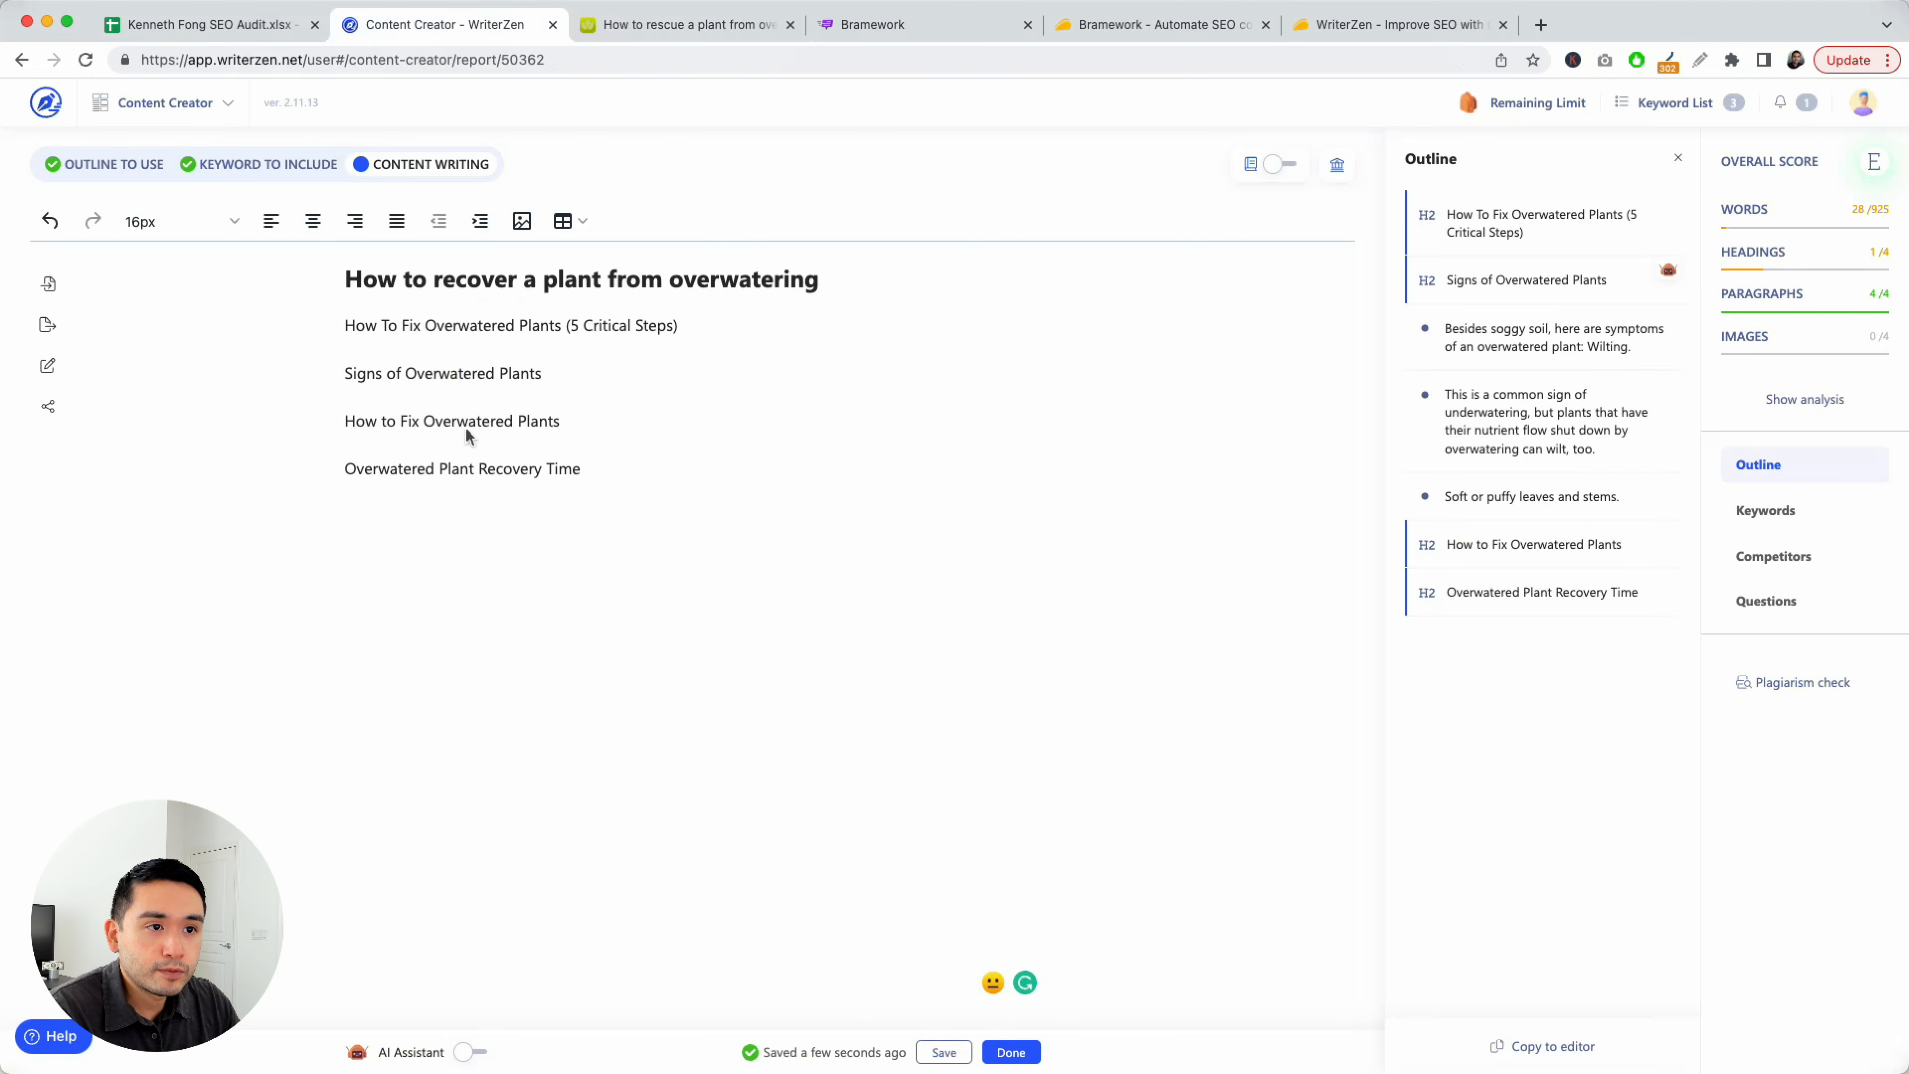
drag(618, 485, 316, 324)
key(cmd+c)
click(872, 24)
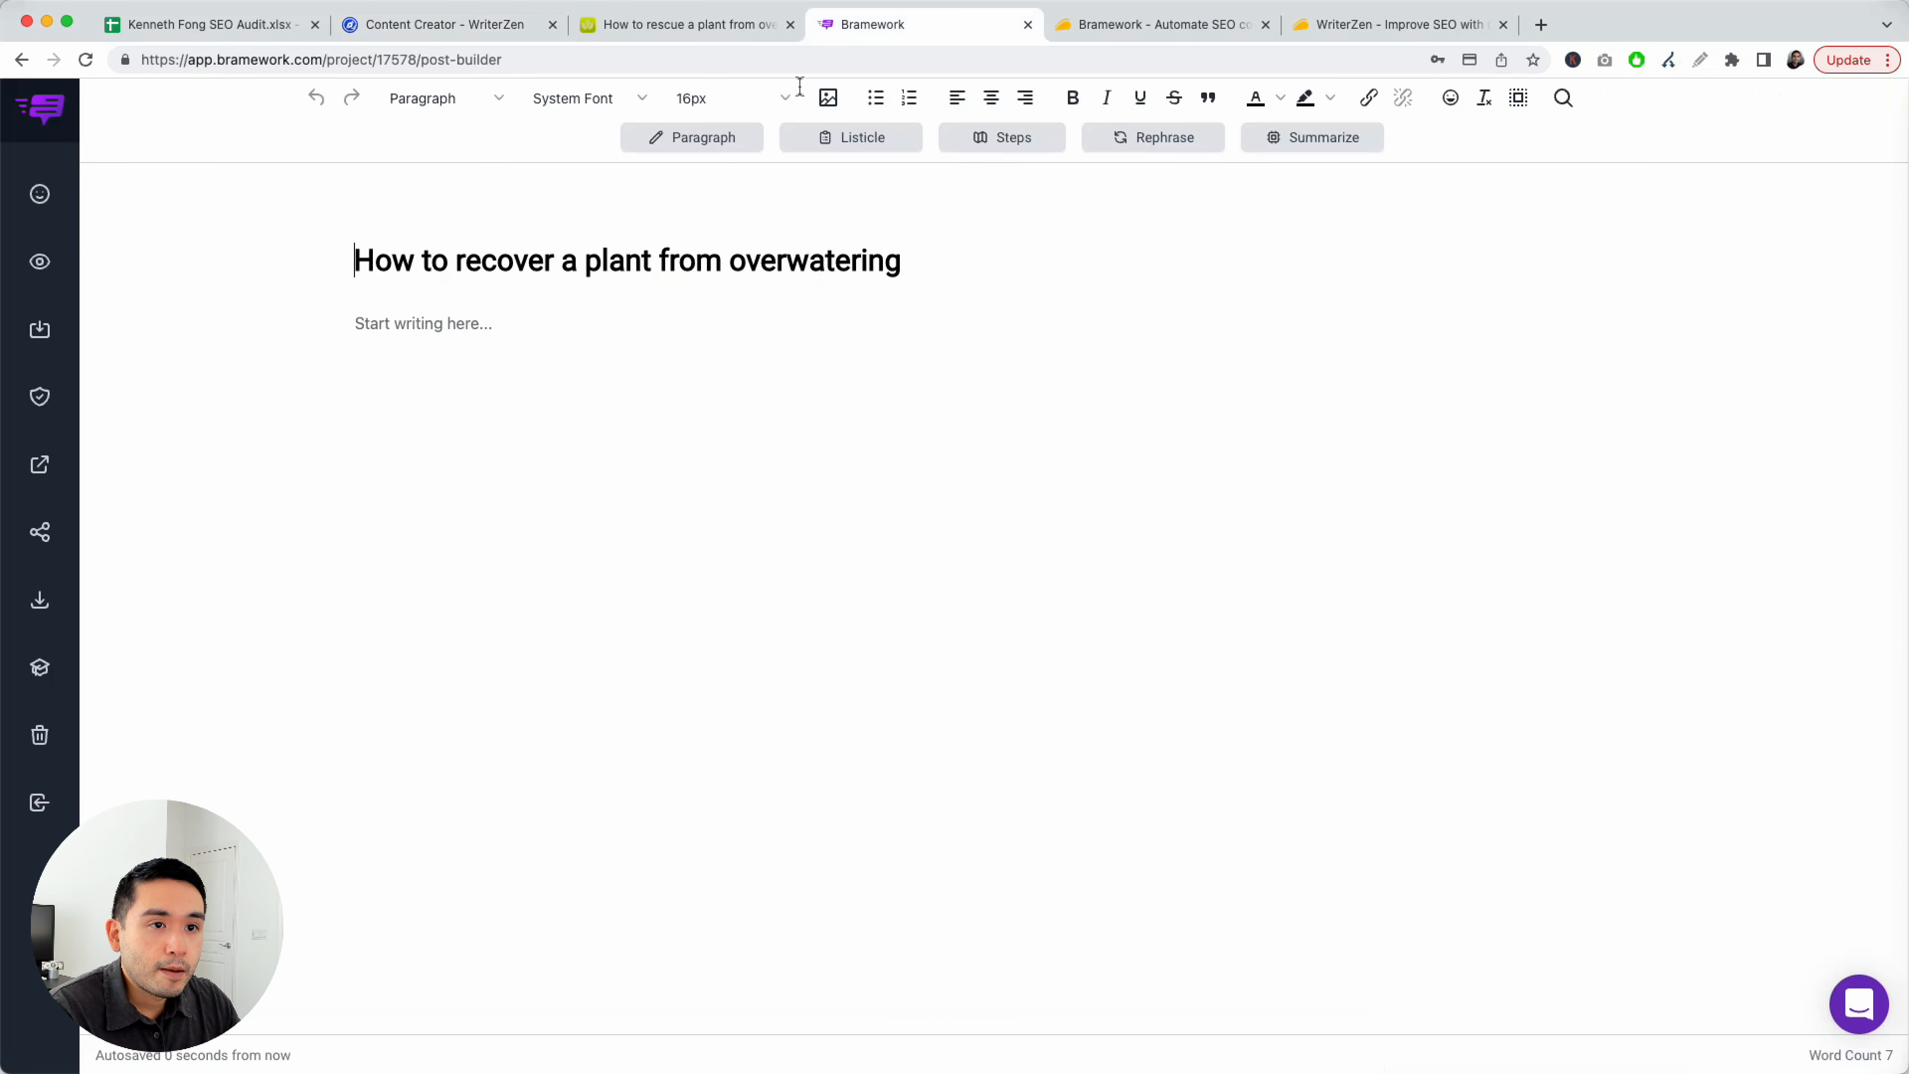
click(503, 329)
key(cmd+v)
click(641, 323)
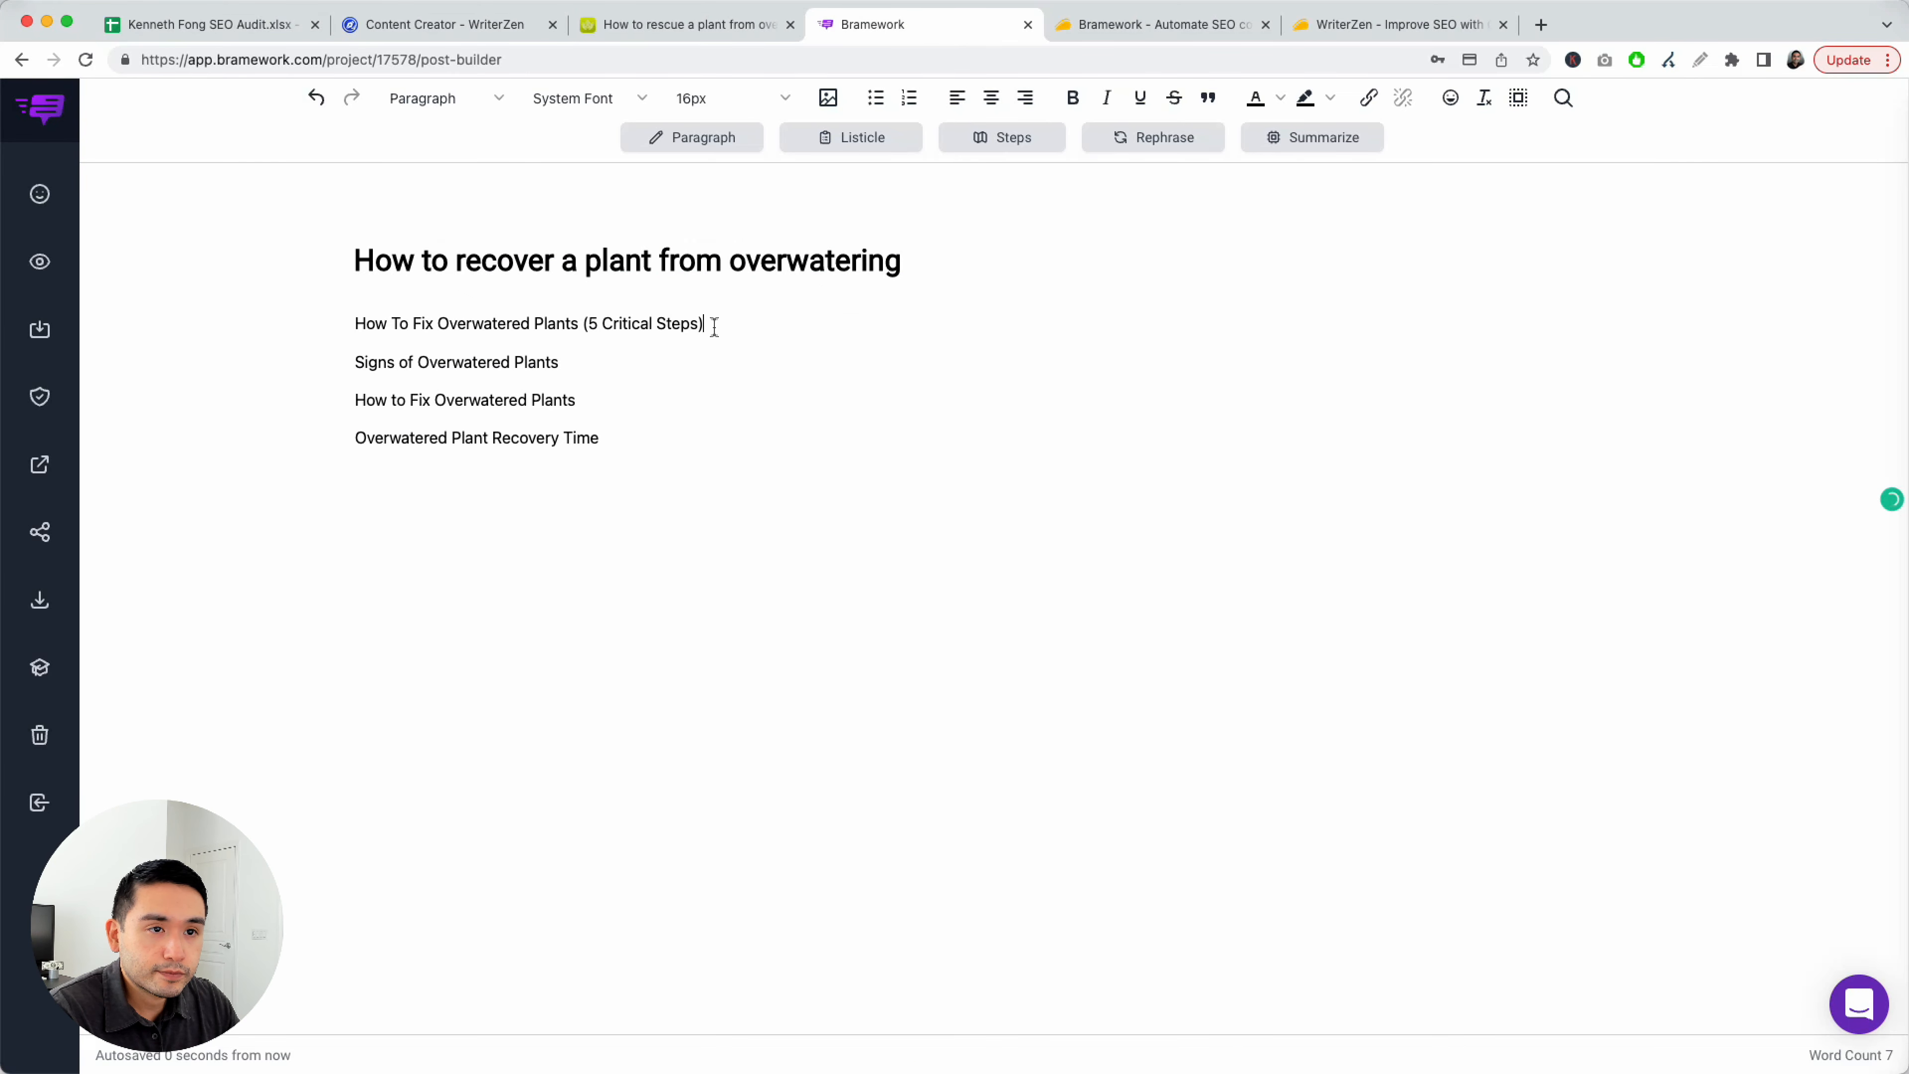
Generate AI paragraphs for the headings "Signs of Overwatered Plants", "How to Fix Overwatered Plants" and "Overwatered Plant Recovery Time"
drag(571, 362, 342, 361)
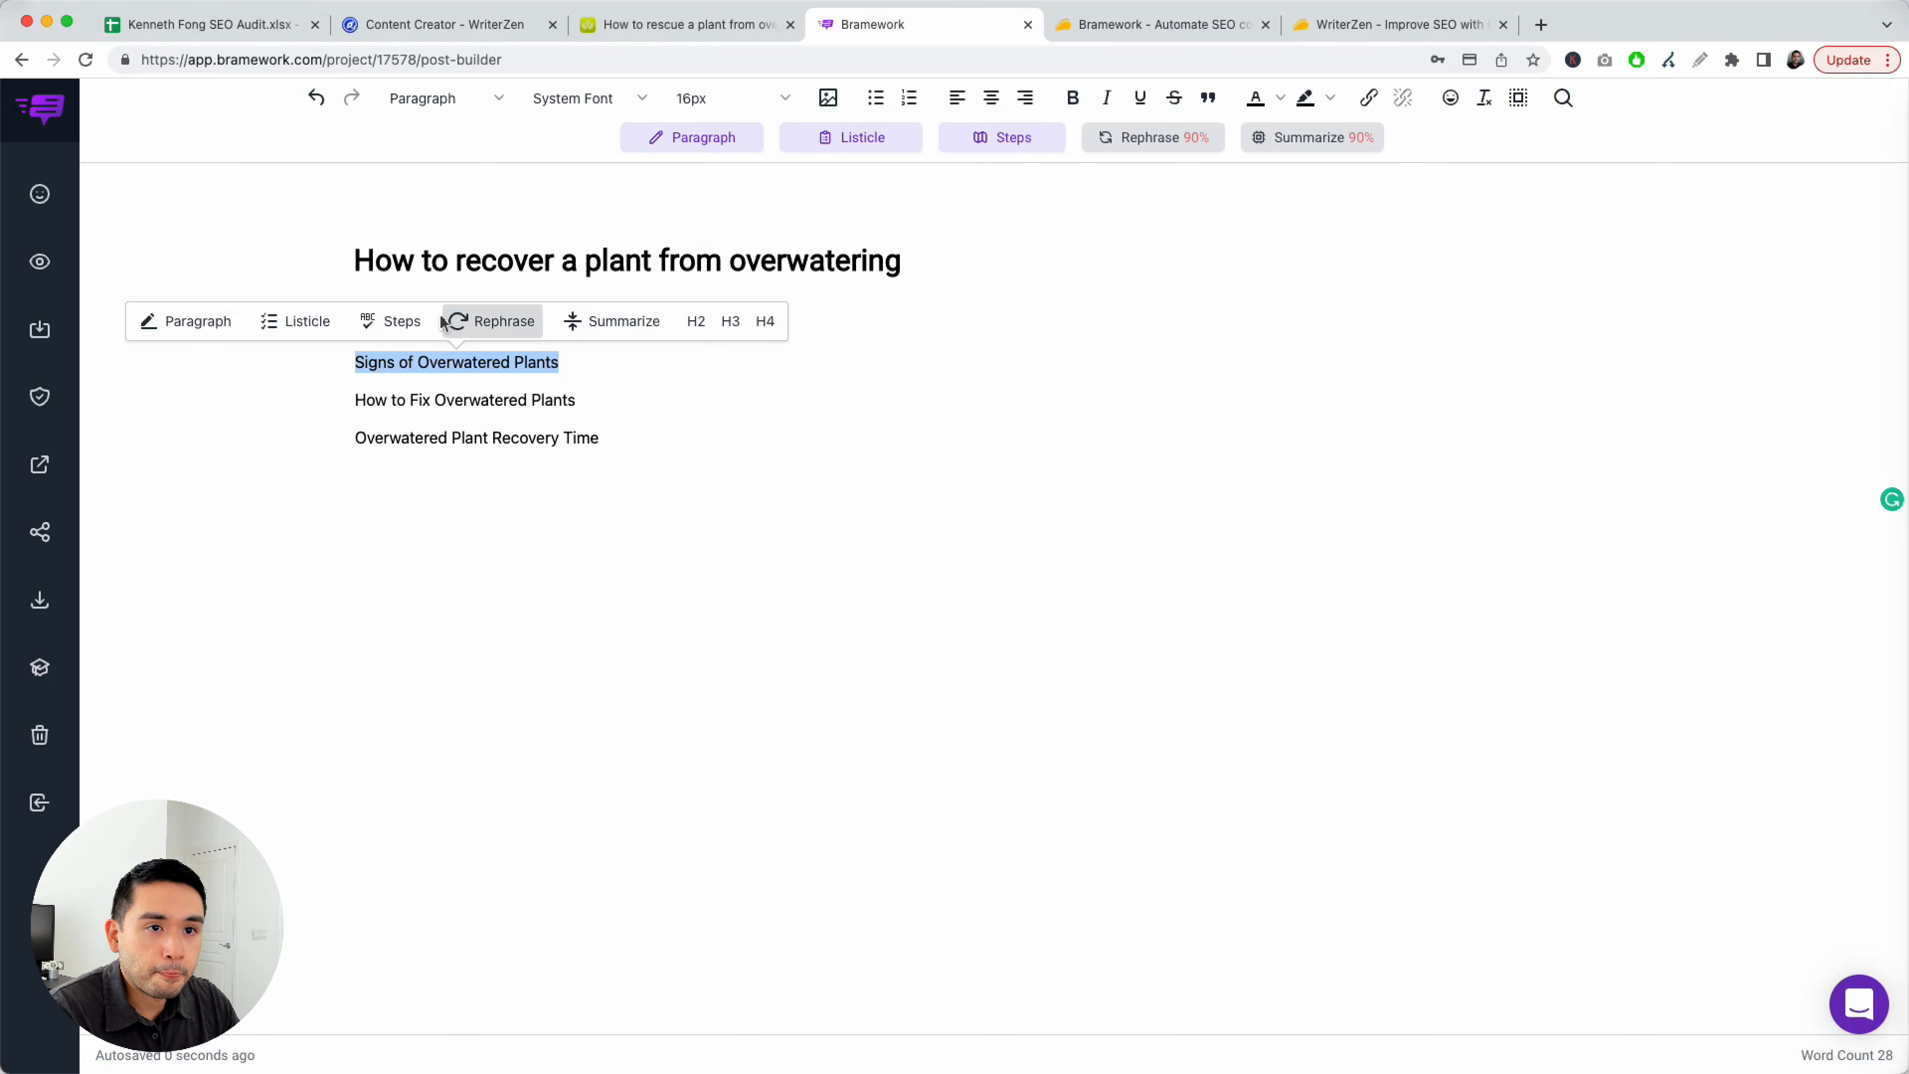
click(714, 138)
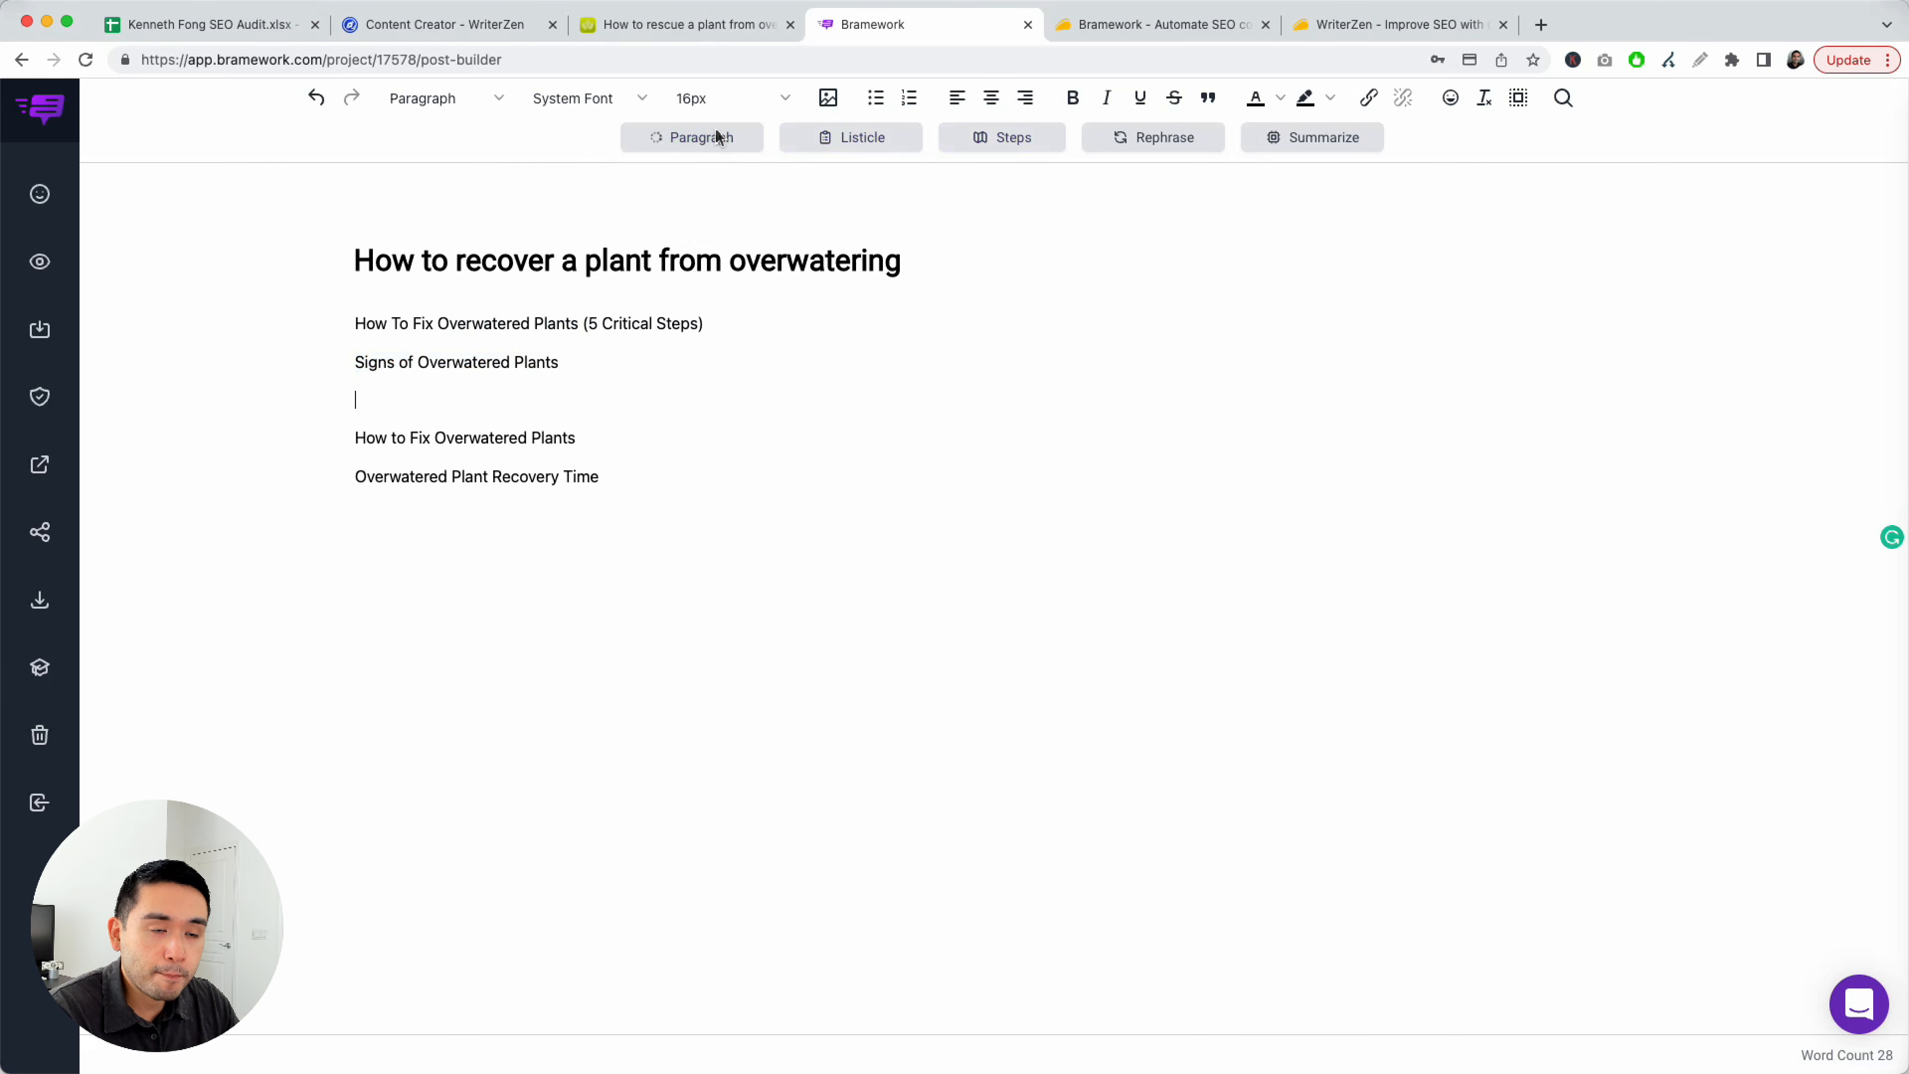
drag(600, 459, 352, 460)
click(646, 137)
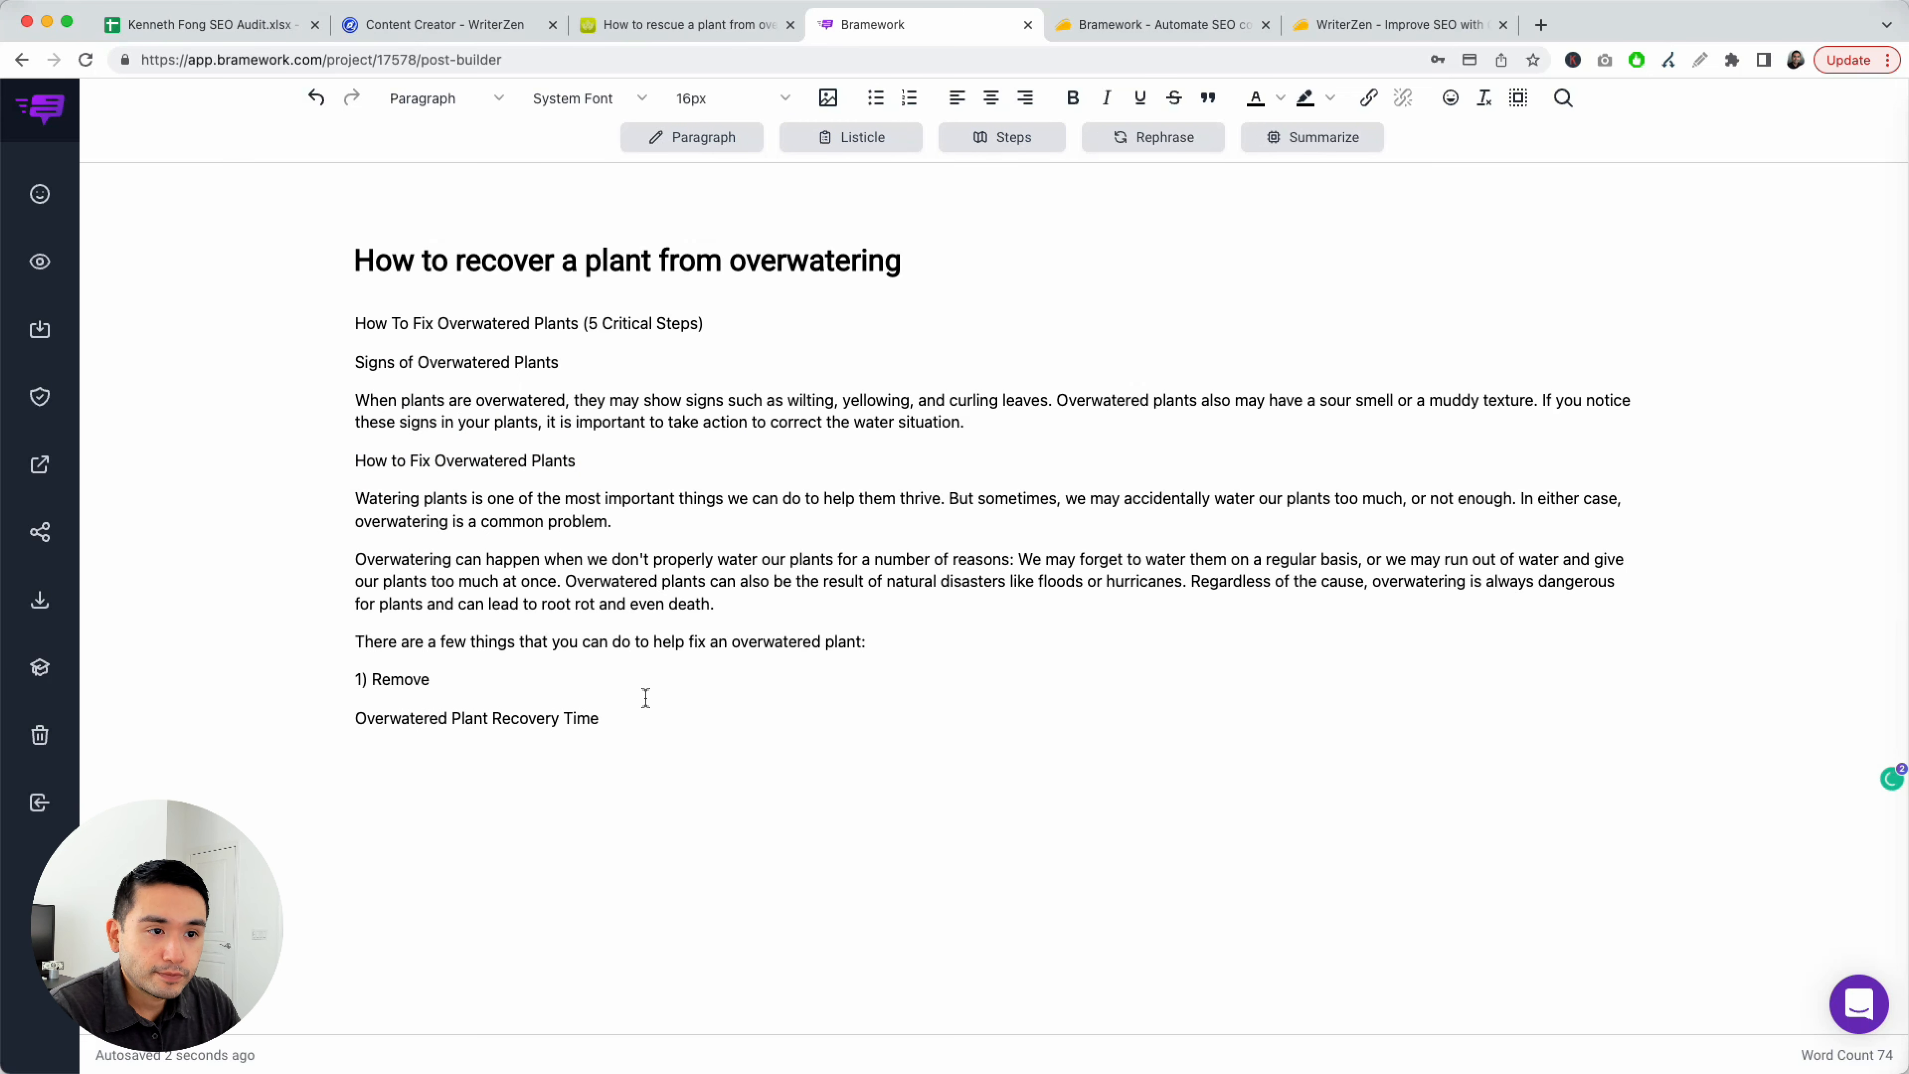
drag(610, 714, 325, 723)
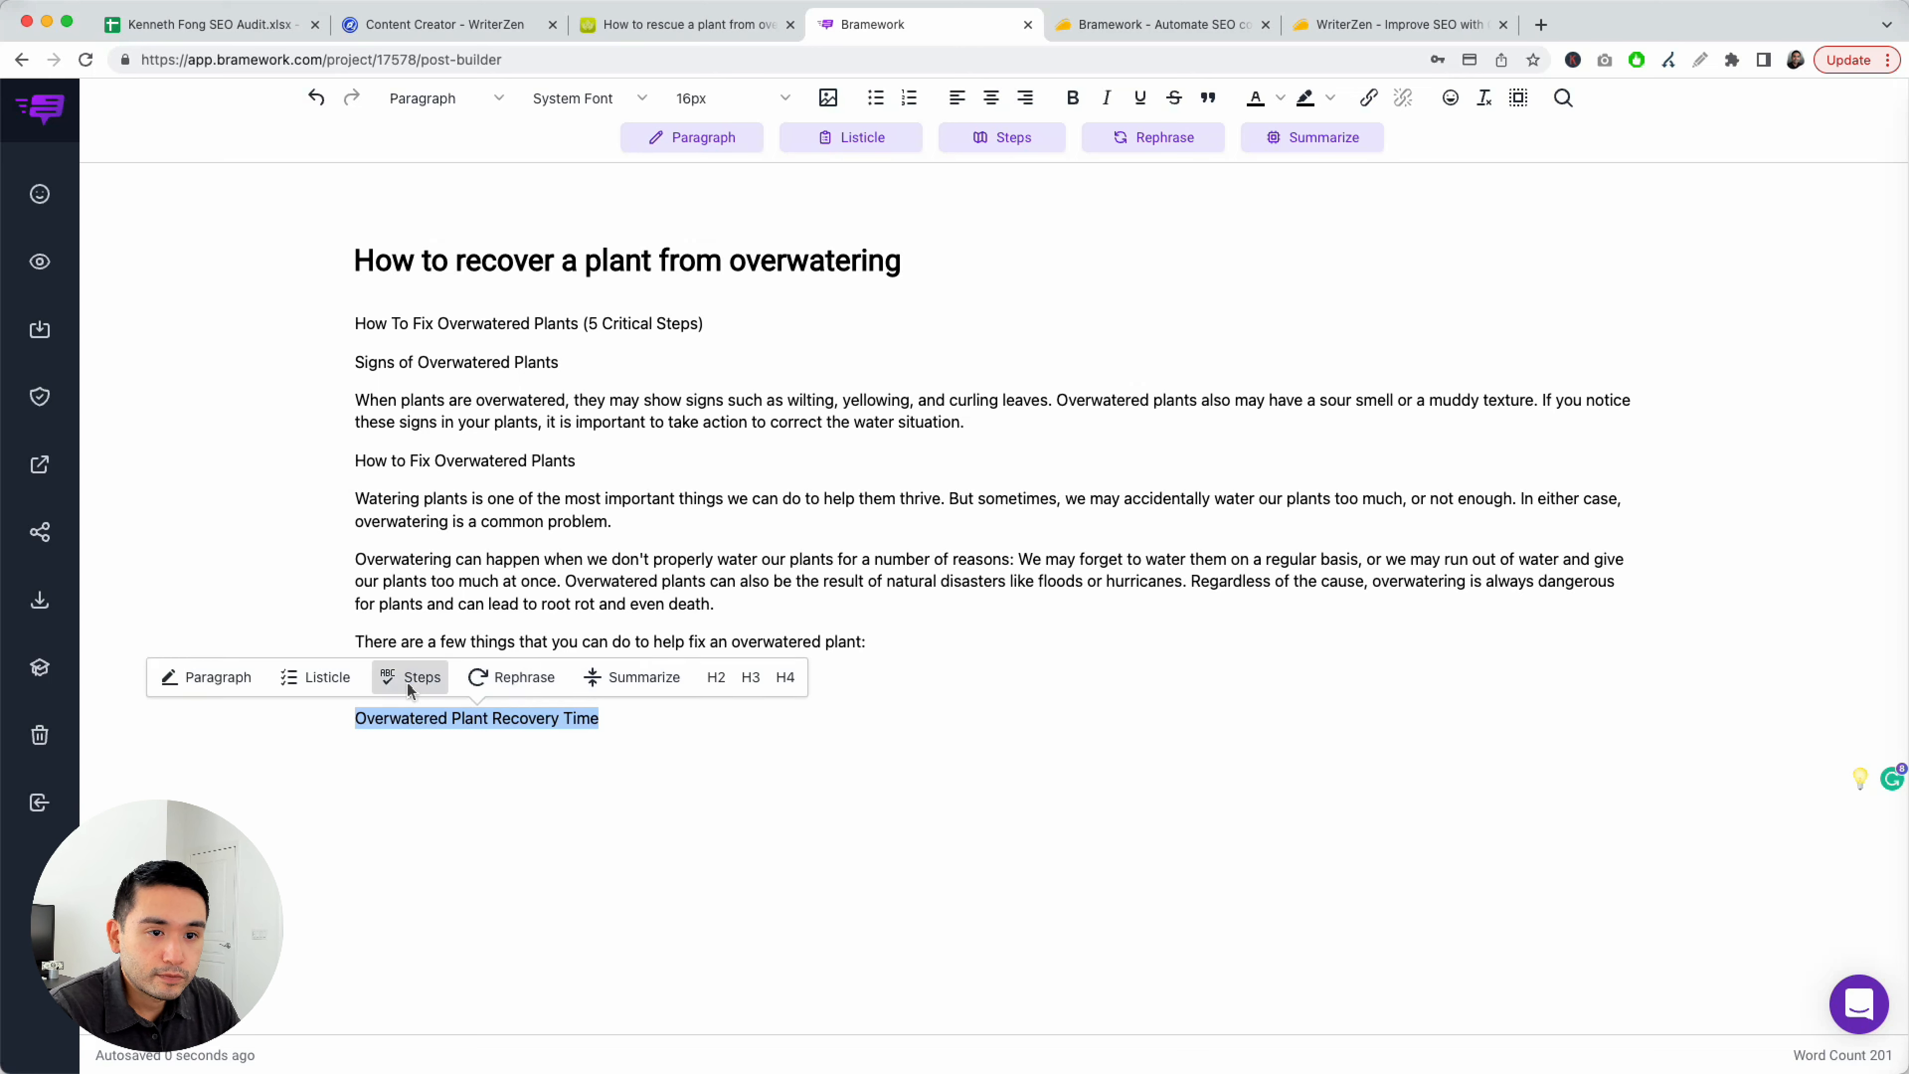
click(691, 138)
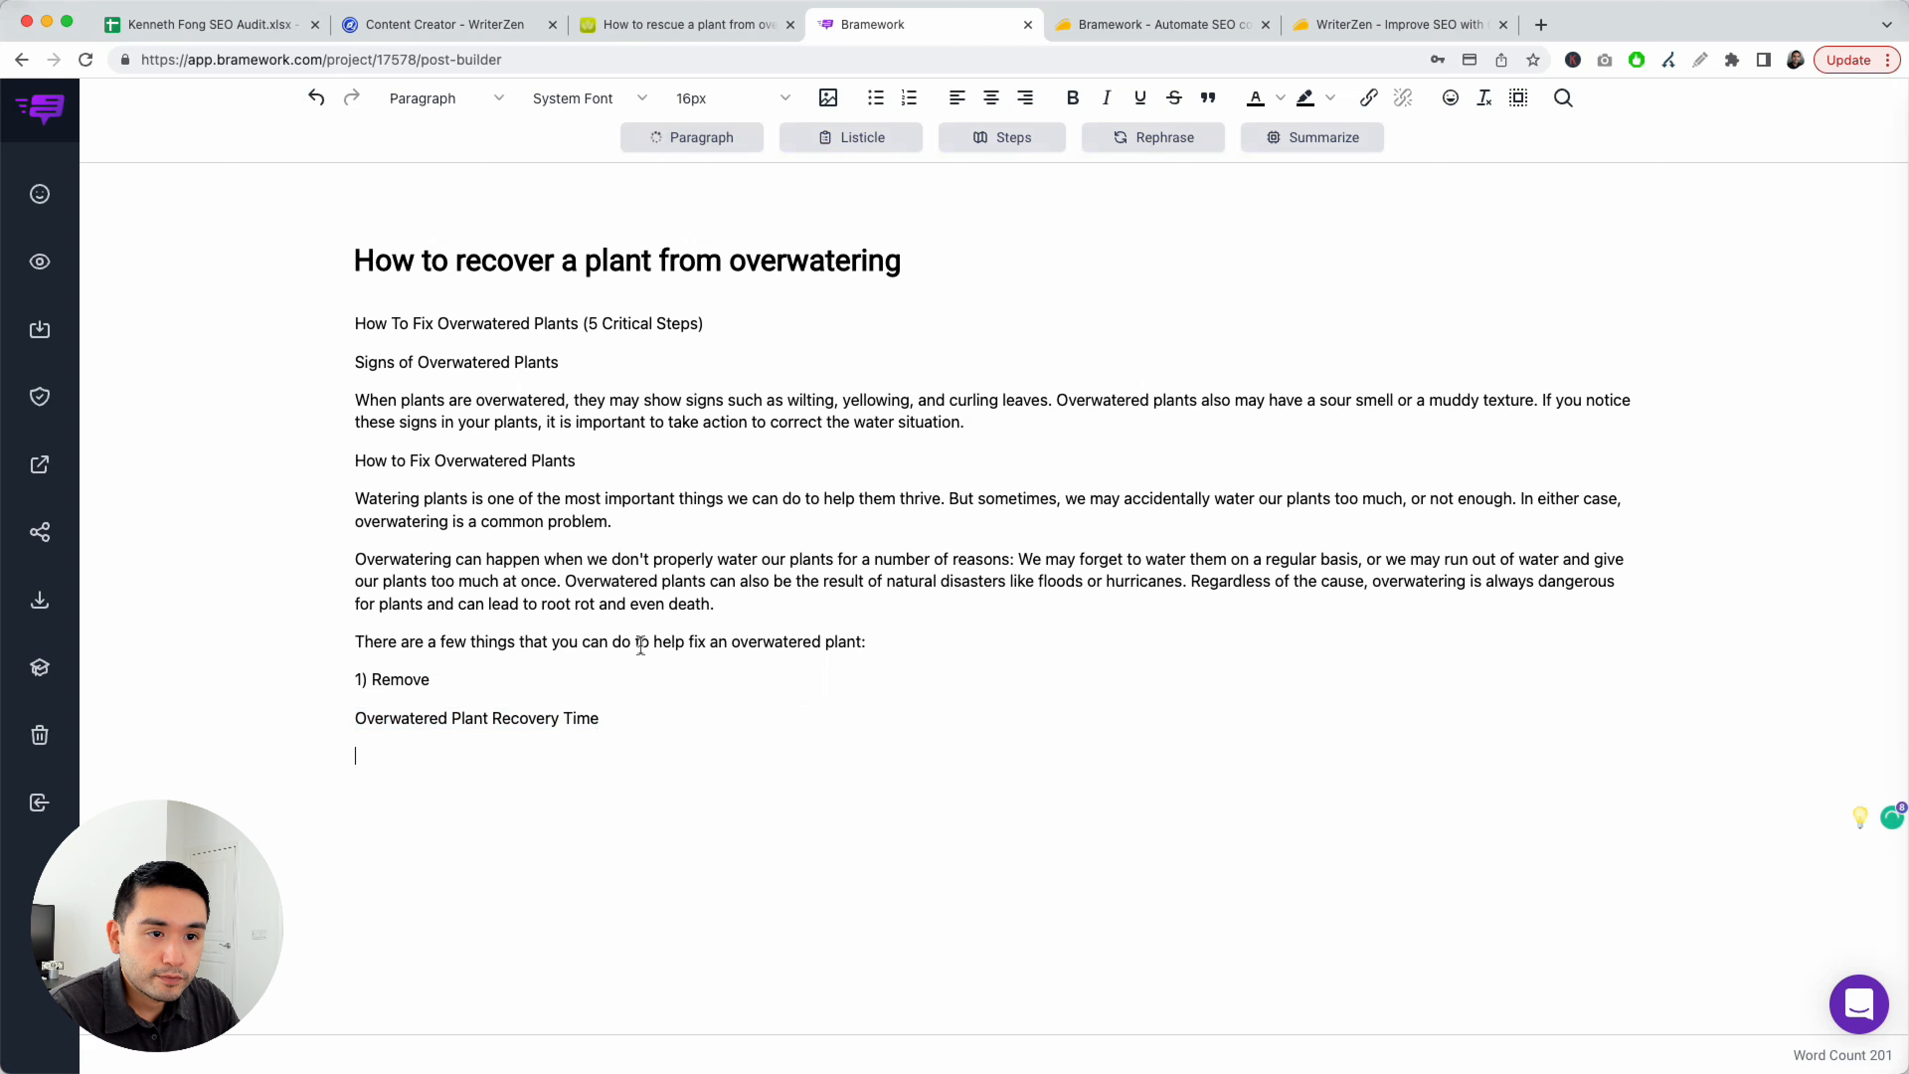
Delete the "There are a few things that you can do" line, the unfinished "1) Remove" line and the remaining empty line
drag(494, 680, 320, 642)
key(BackSpace)
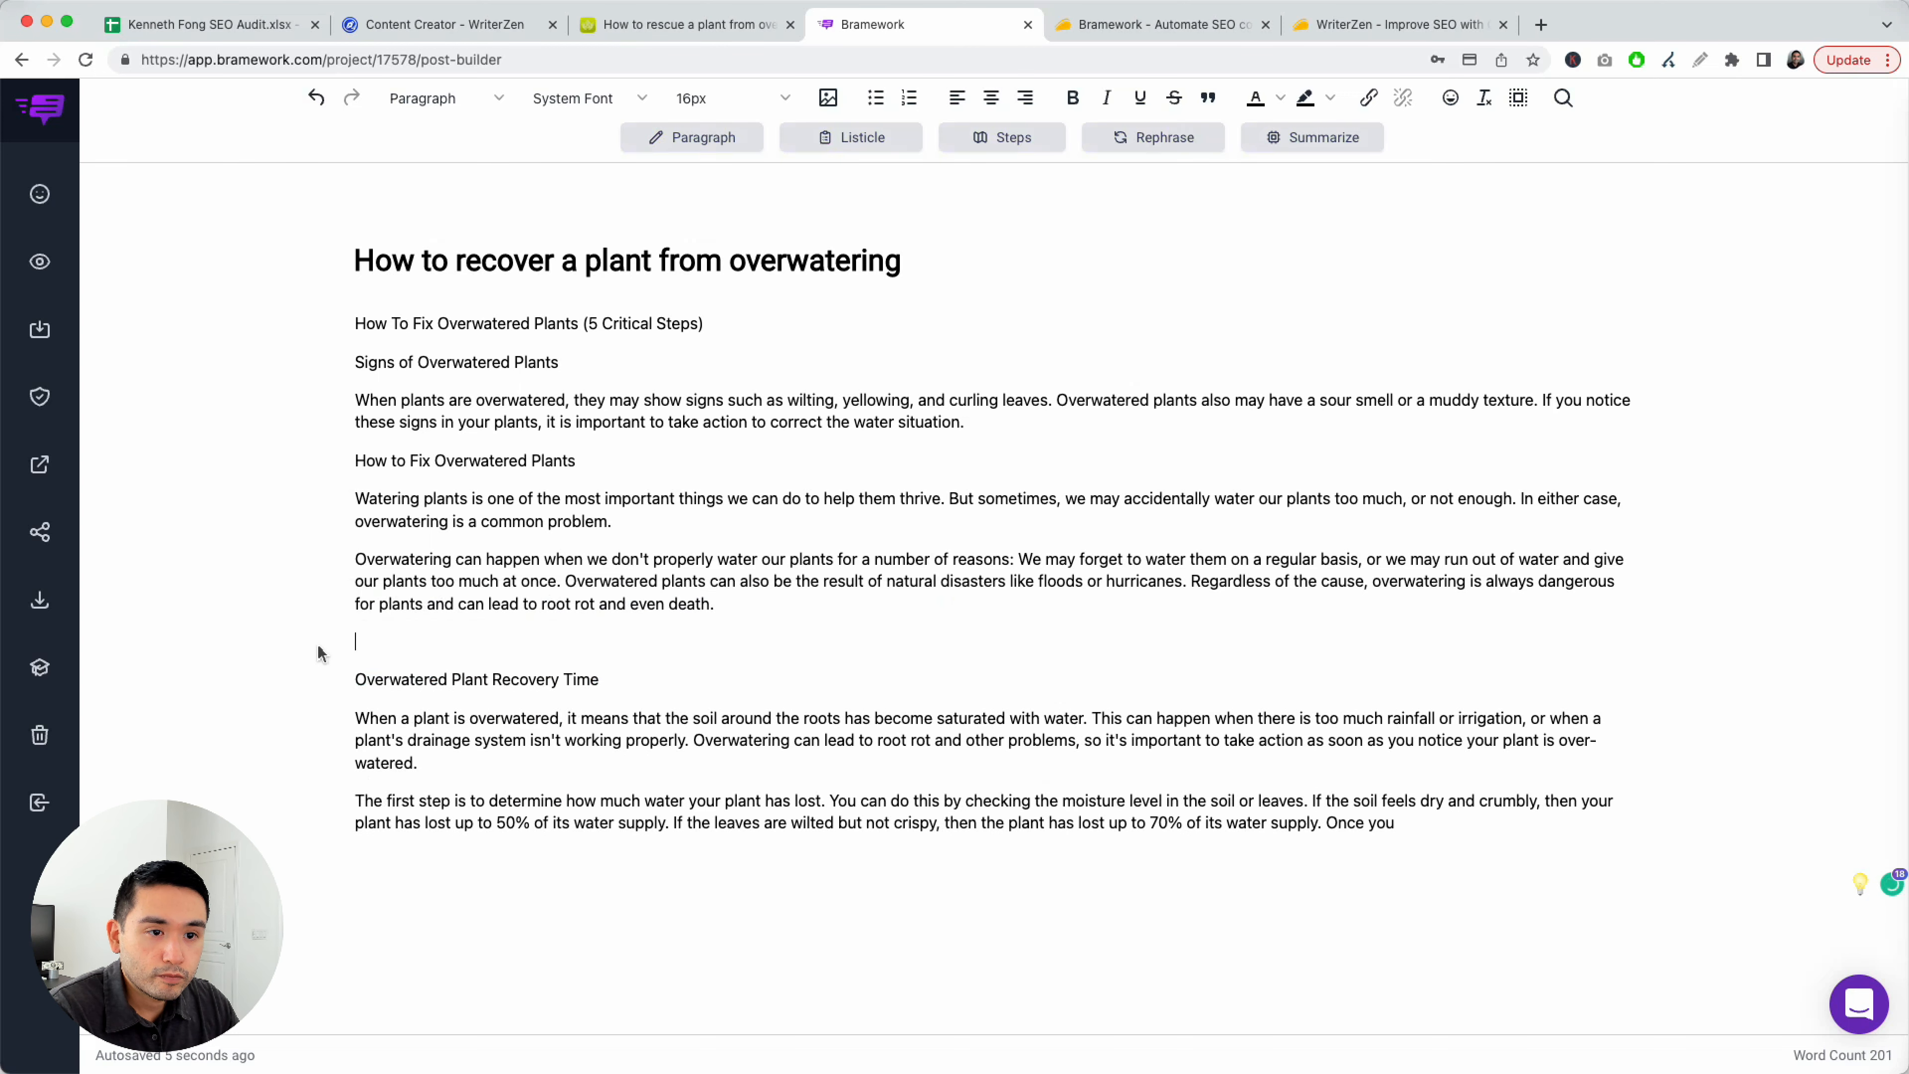
key(BackSpace)
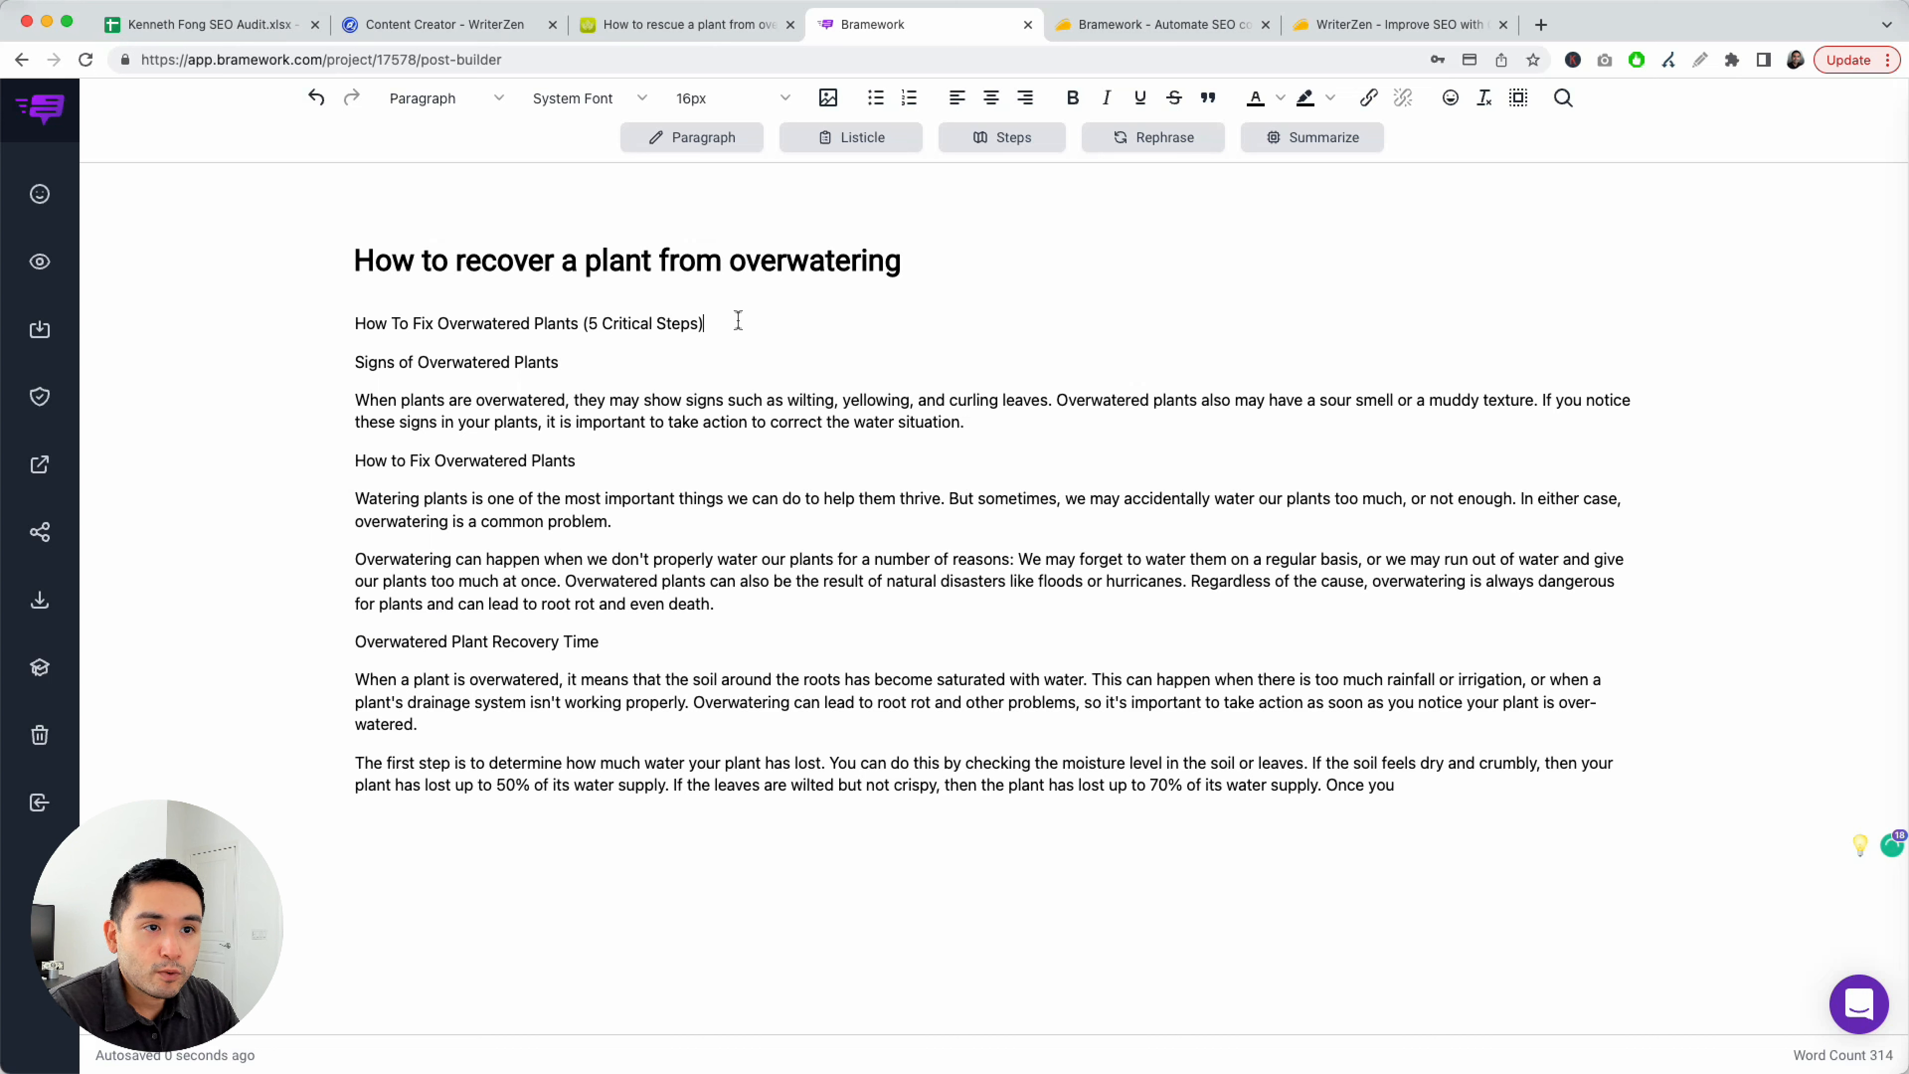
Replace "How To Fix" in the first heading line with "saving plants for beign overwatered"
triple_click(351, 324)
click(664, 328)
drag(747, 323, 347, 329)
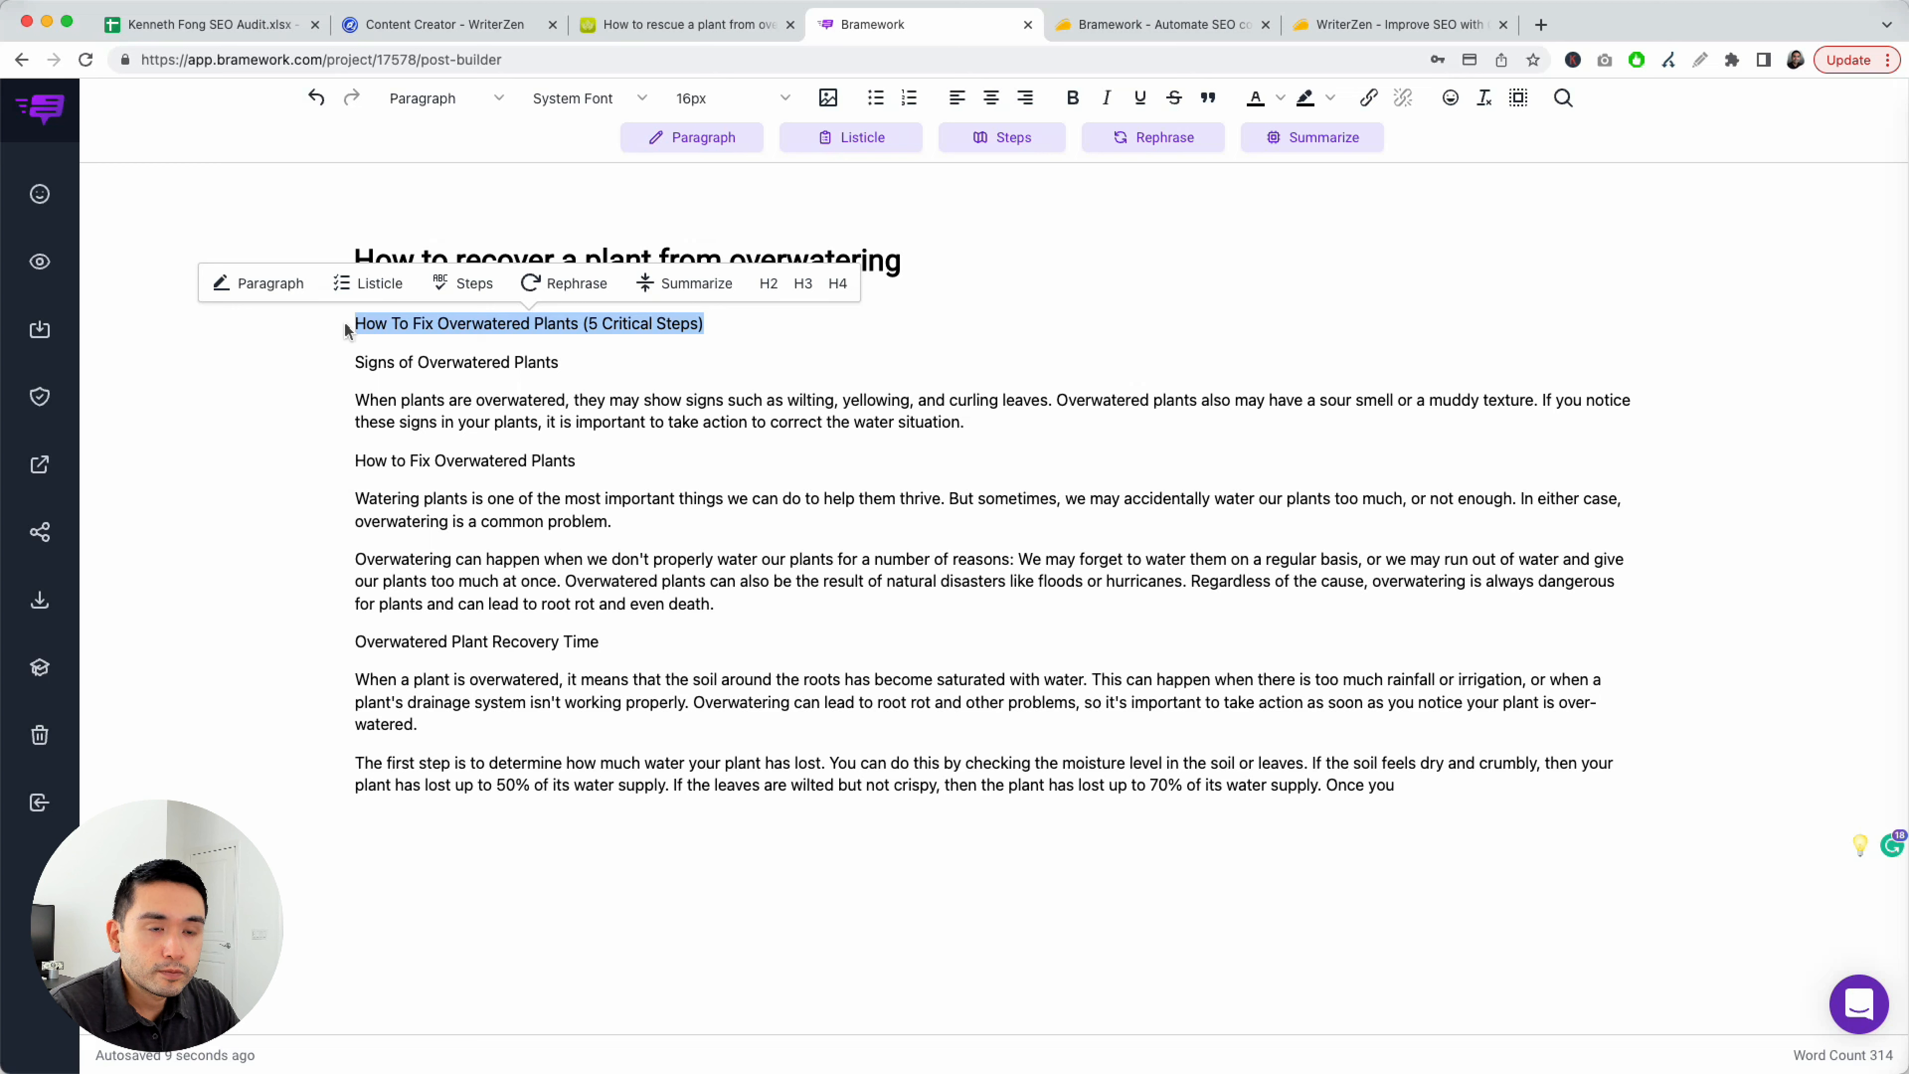
click(434, 324)
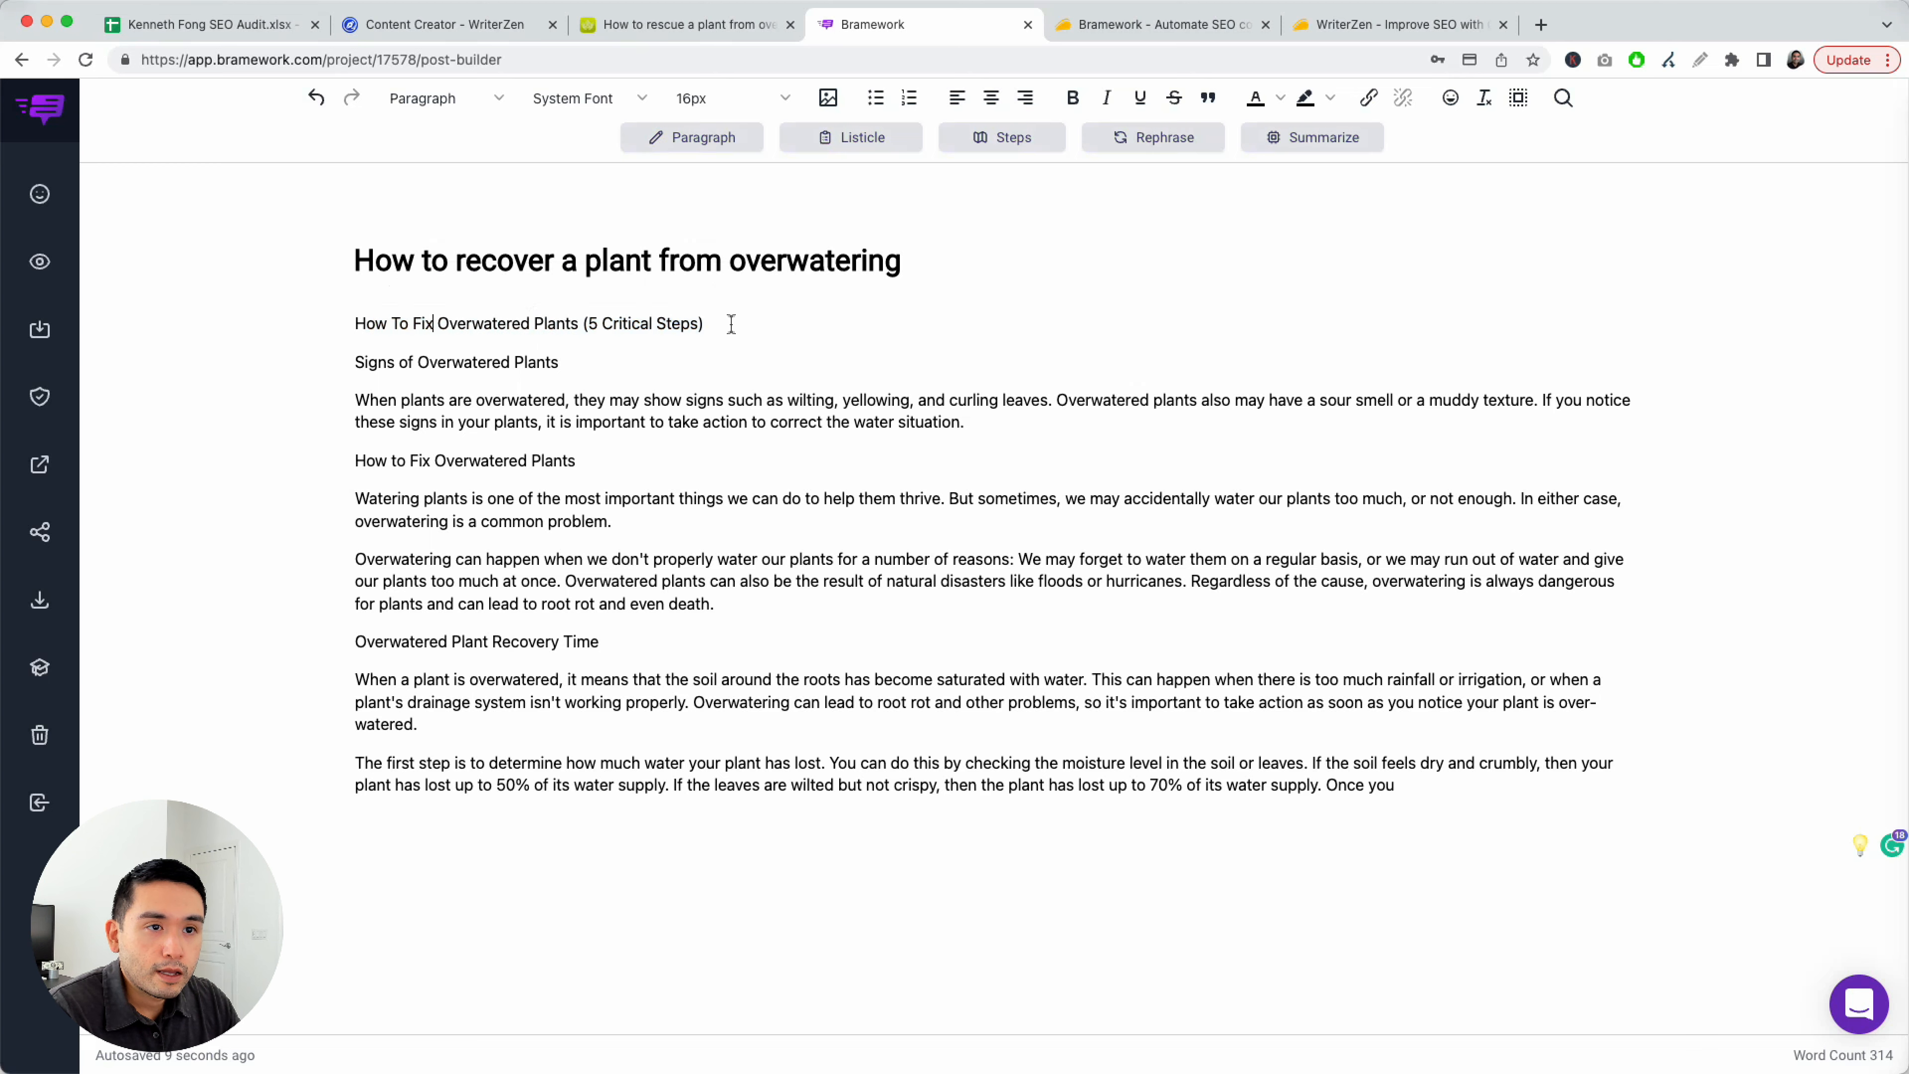
drag(759, 330, 349, 325)
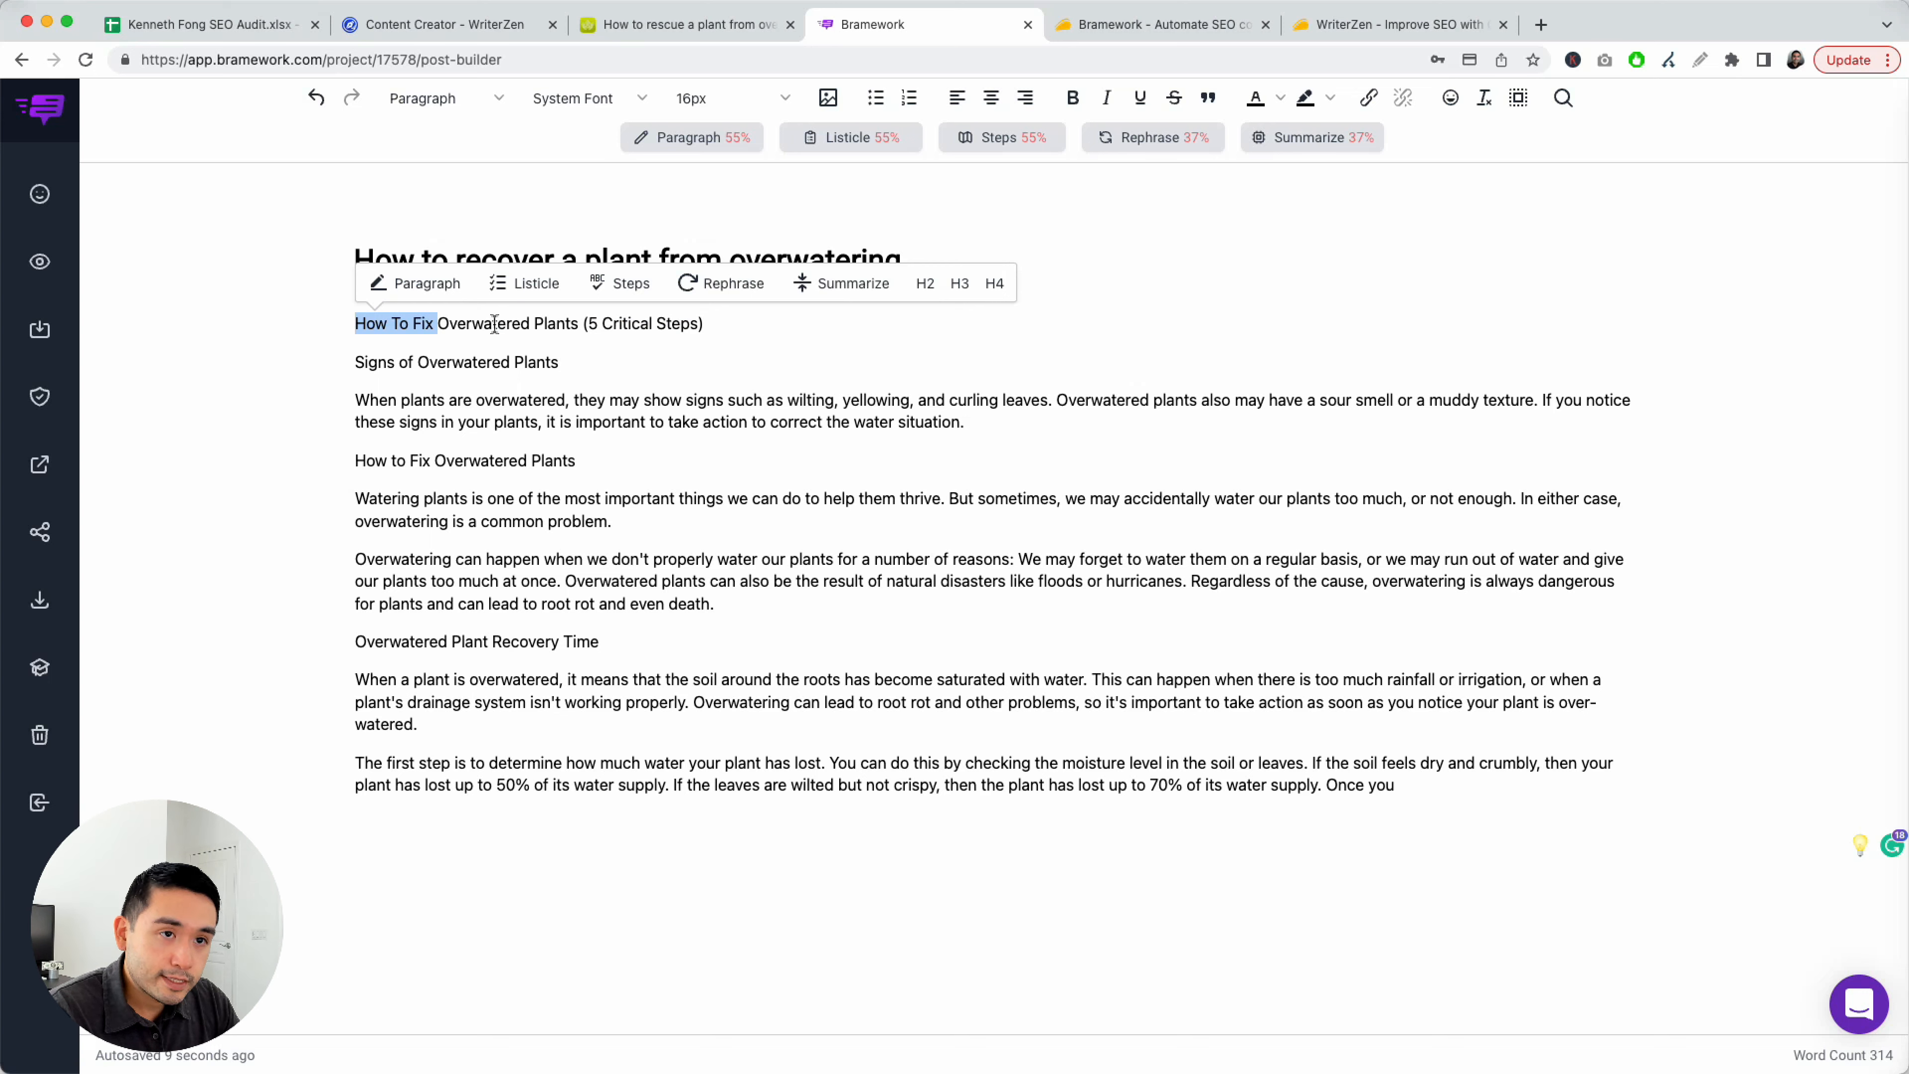
text(saving plants fo)
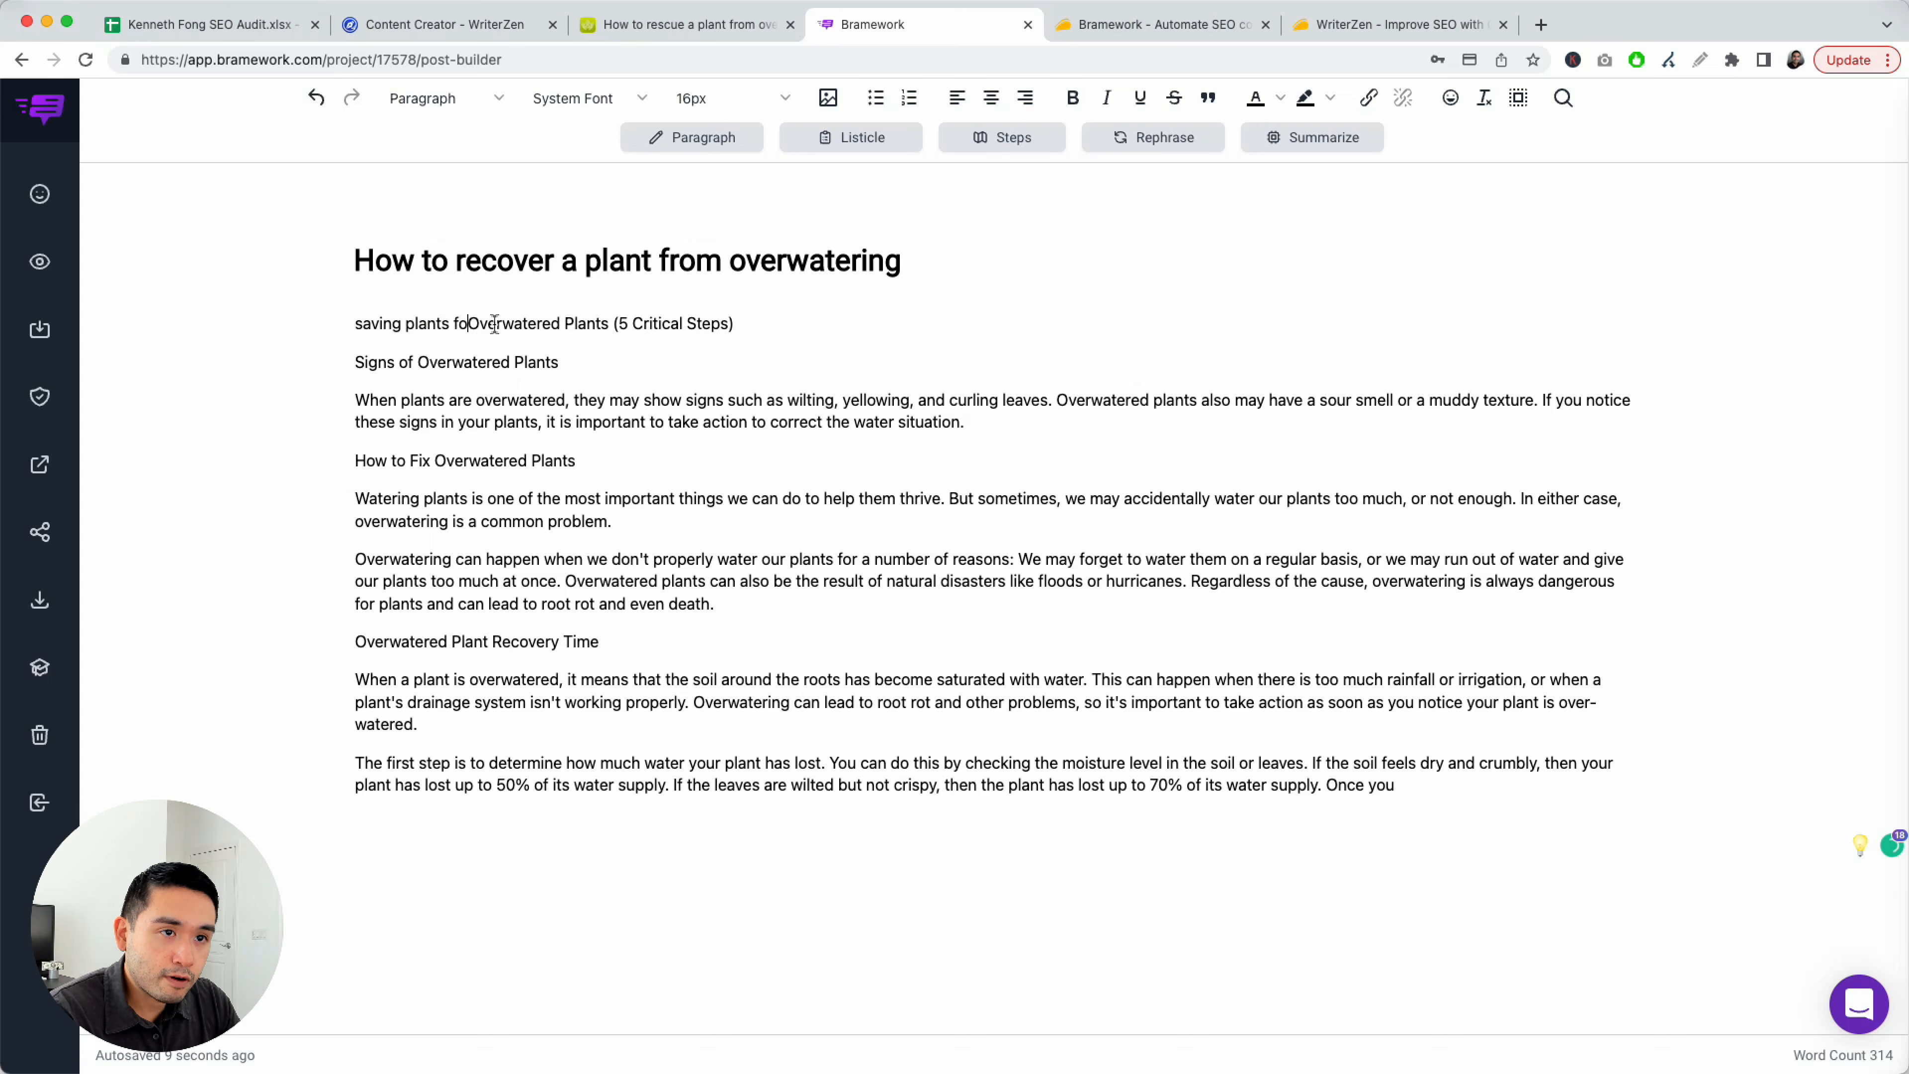
text(r beign overwater)
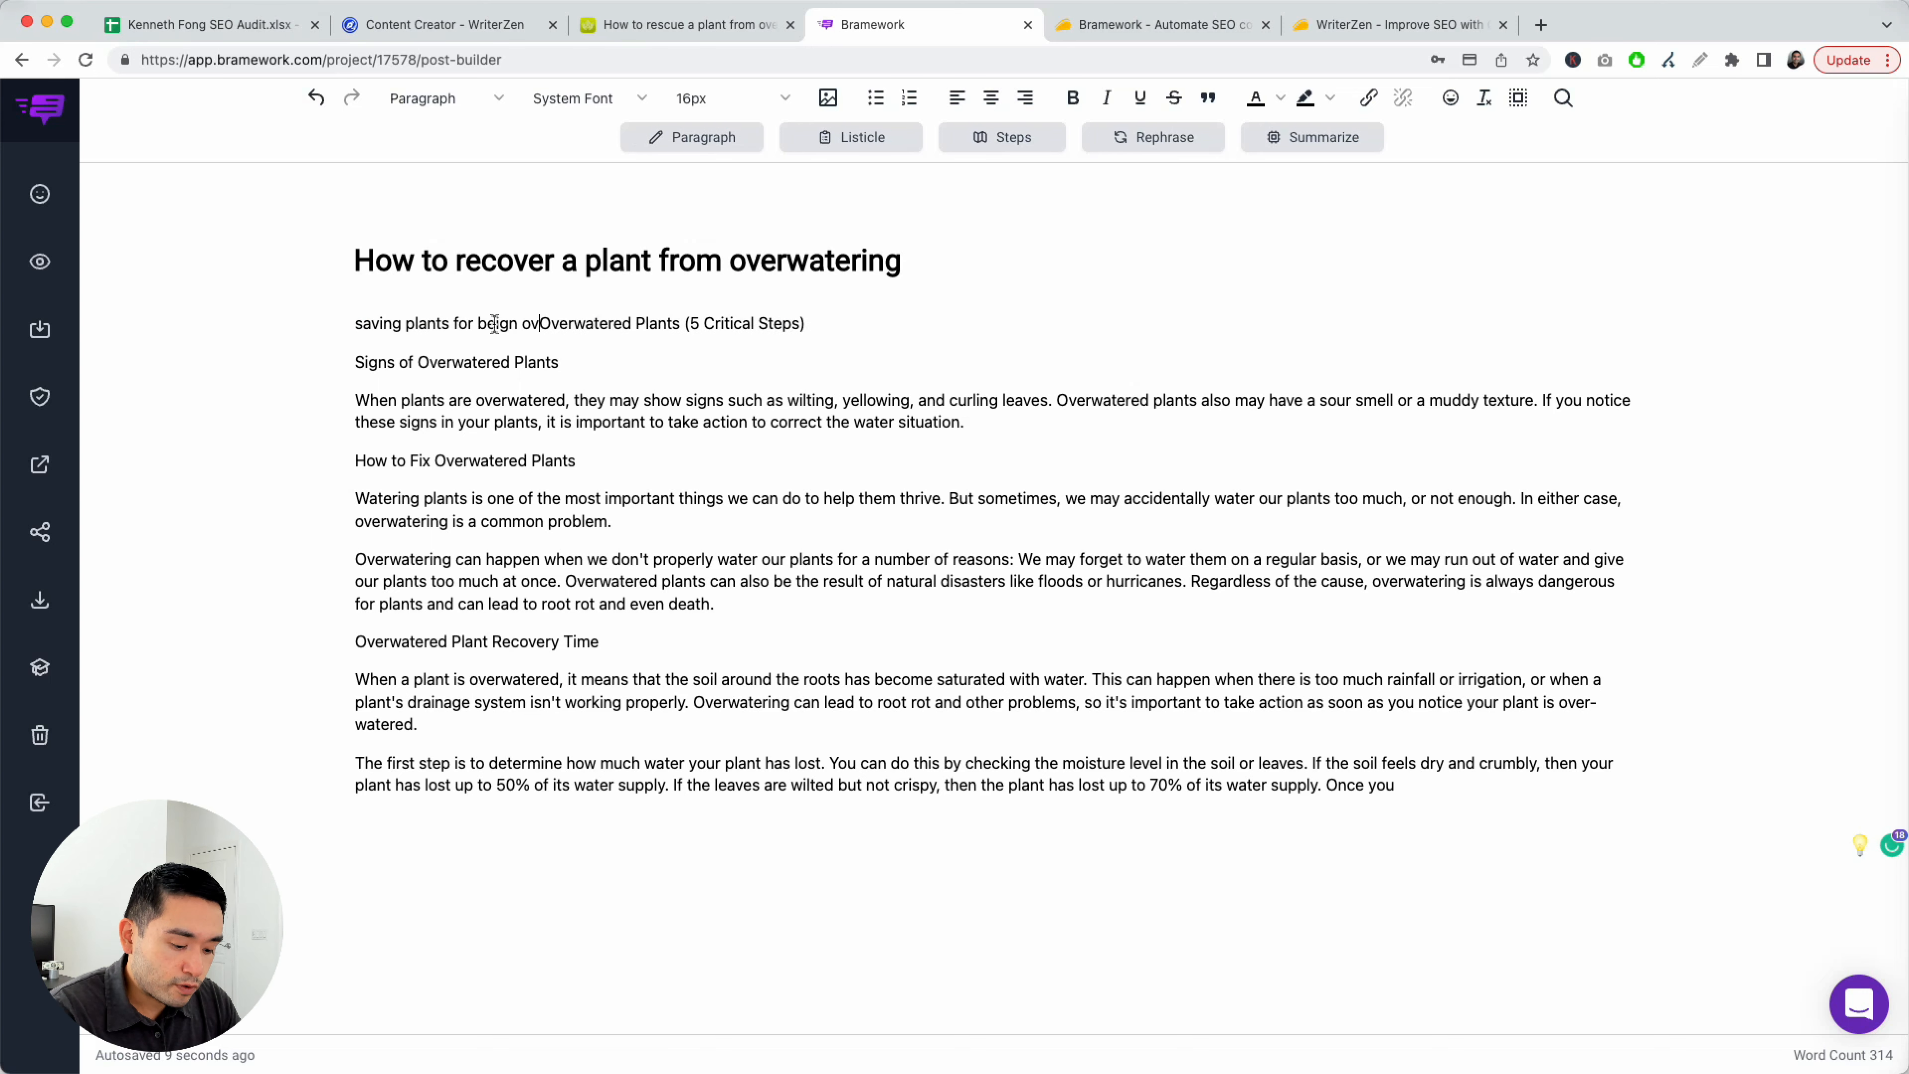
text(ed)
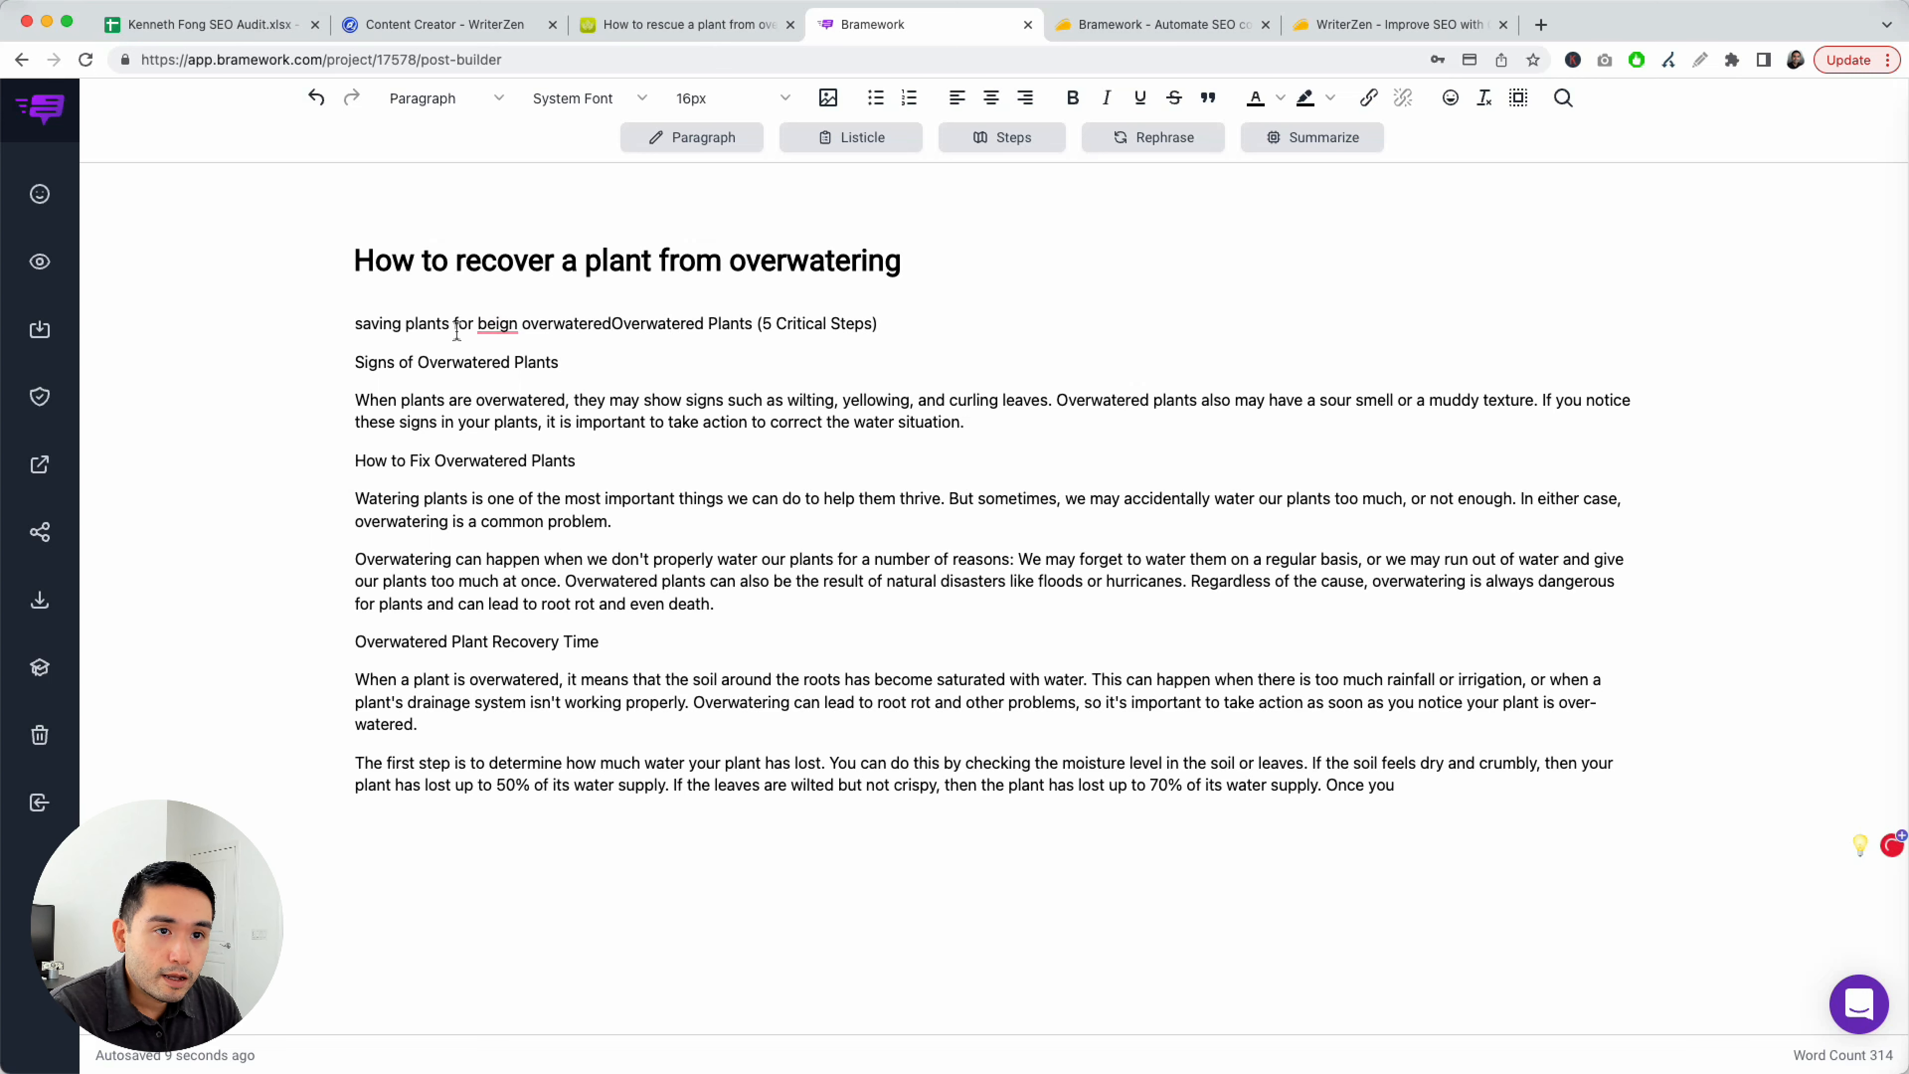
Edit the first heading line to read "tips on saving plants for being overwatered Overwatered", correcting "beign" and dropping "Plants (5 Critical Steps)"
click(357, 323)
text(Tips on)
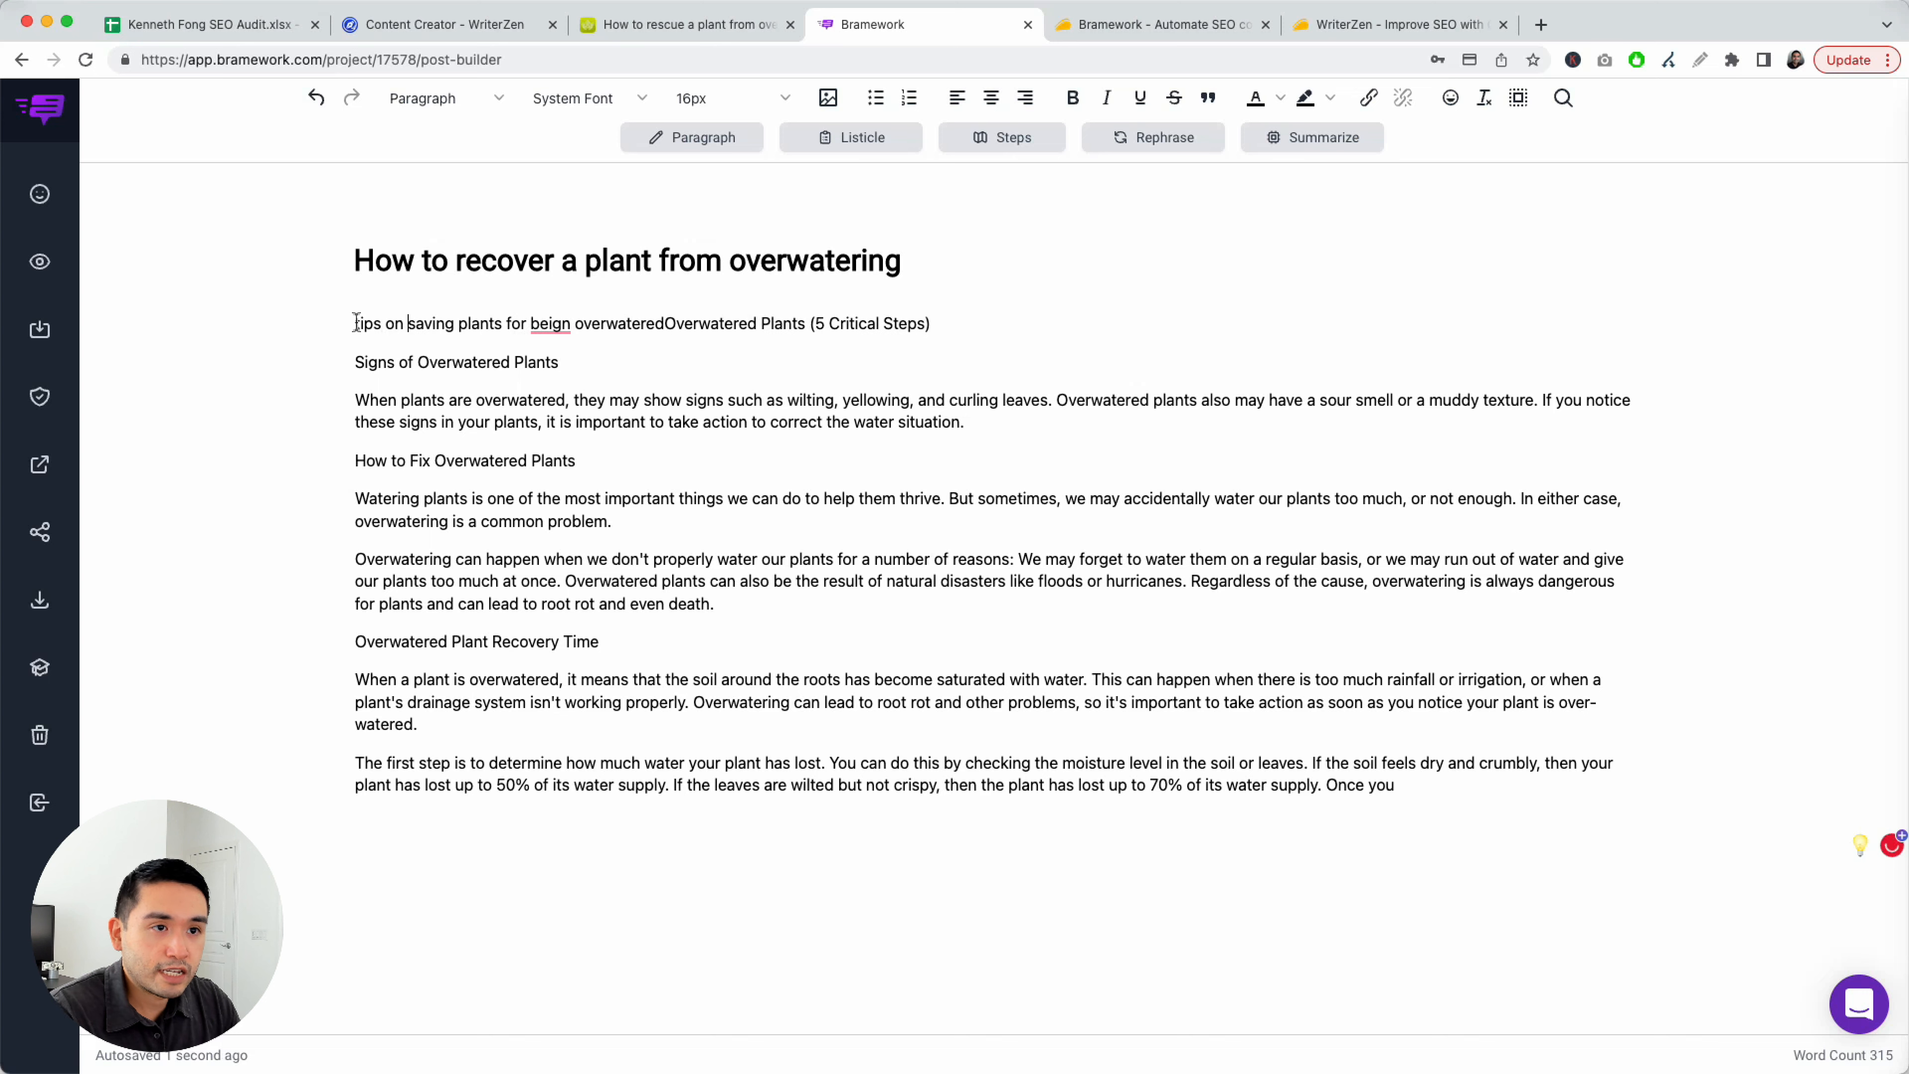
drag(932, 323, 760, 321)
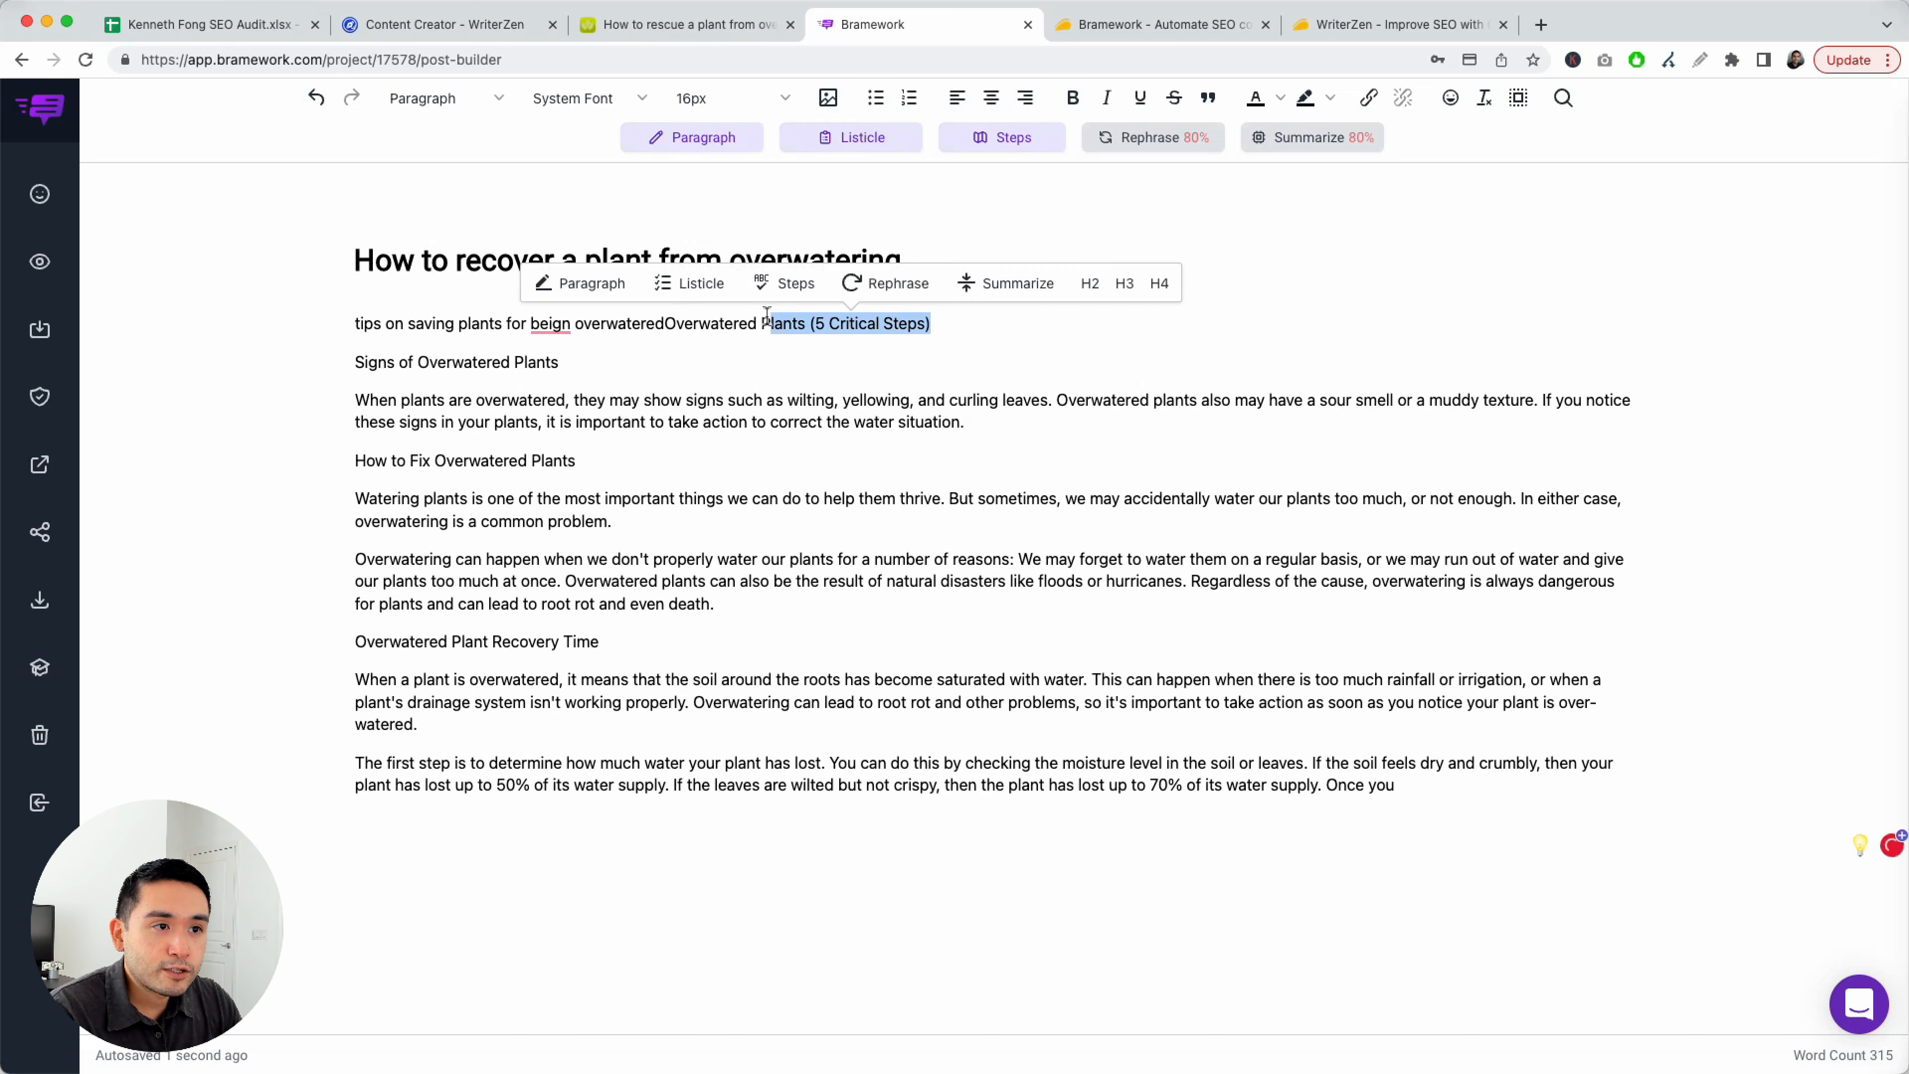
key(BackSpace)
click(664, 323)
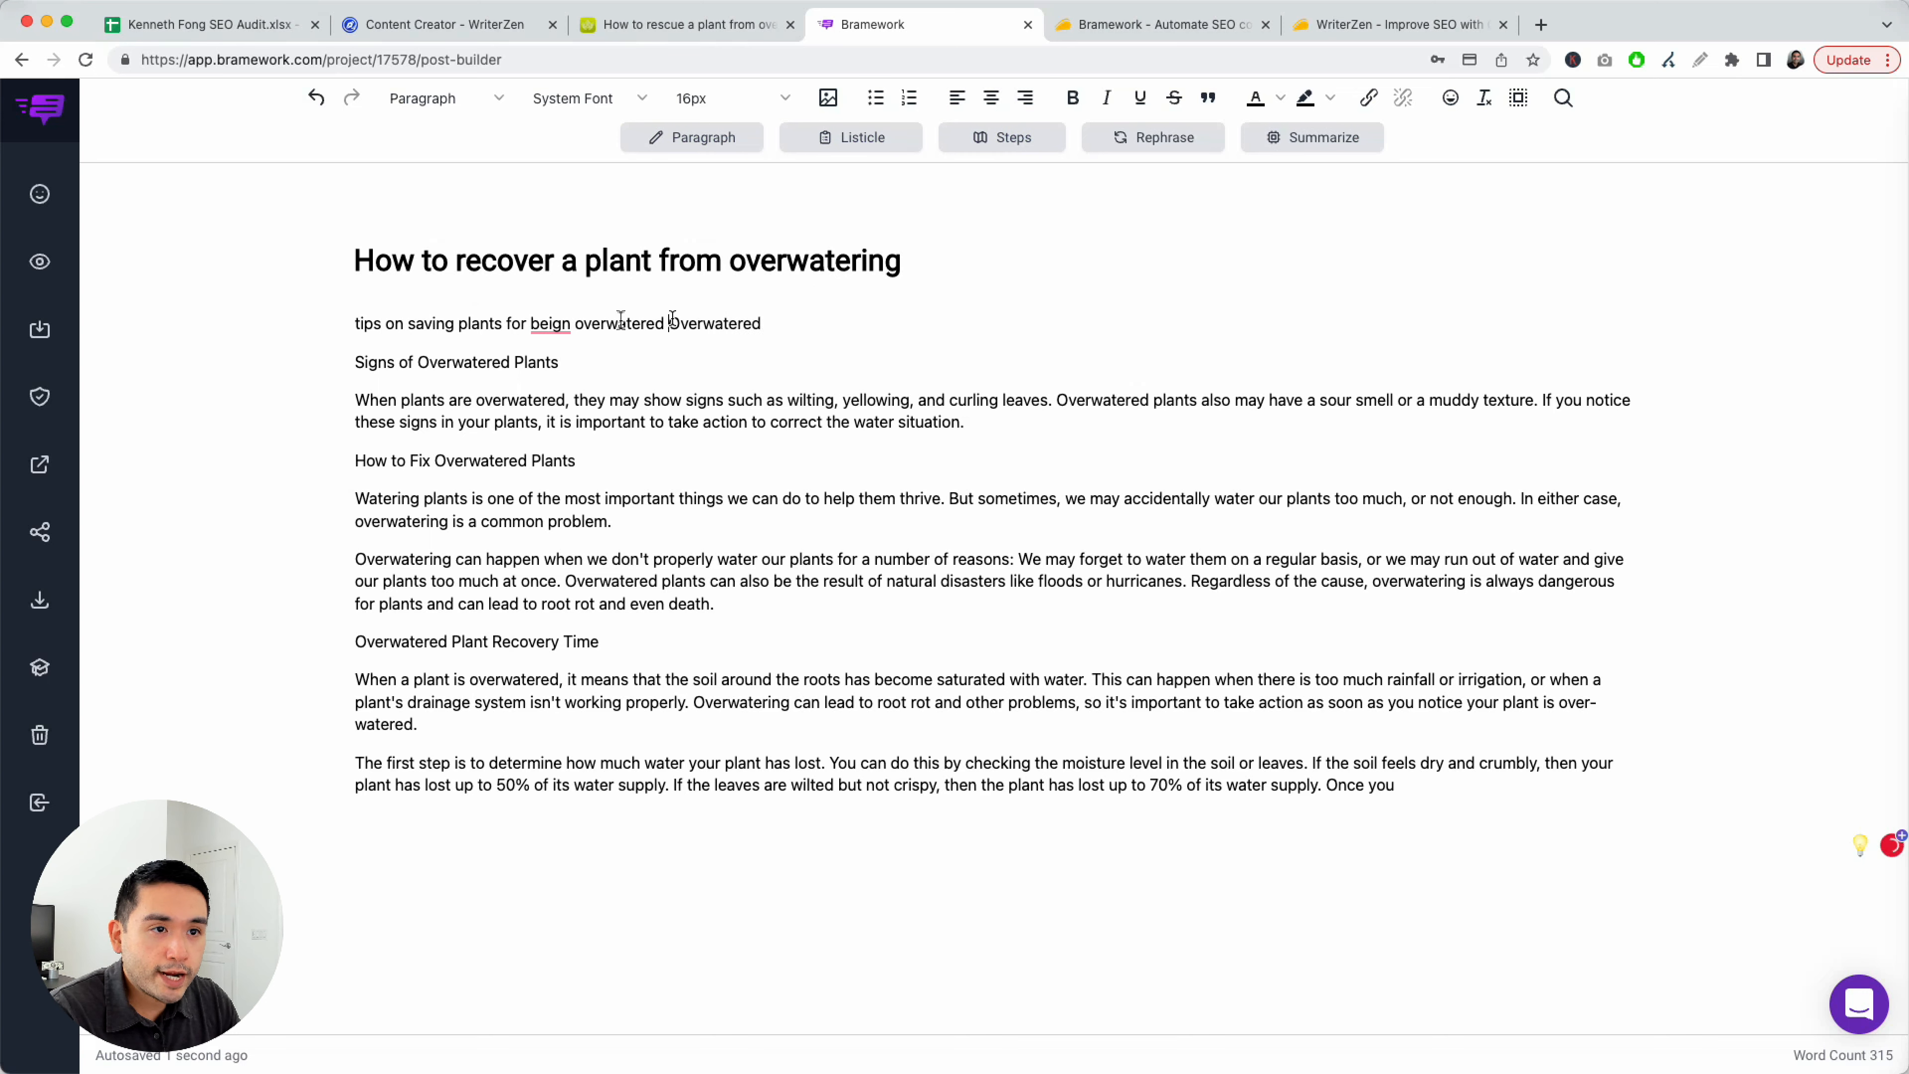
mouse_move(546, 324)
click(554, 360)
Generate an AI paragraph from the line "tips on saving plants for being overwatered Overwatered"
drag(765, 324, 347, 328)
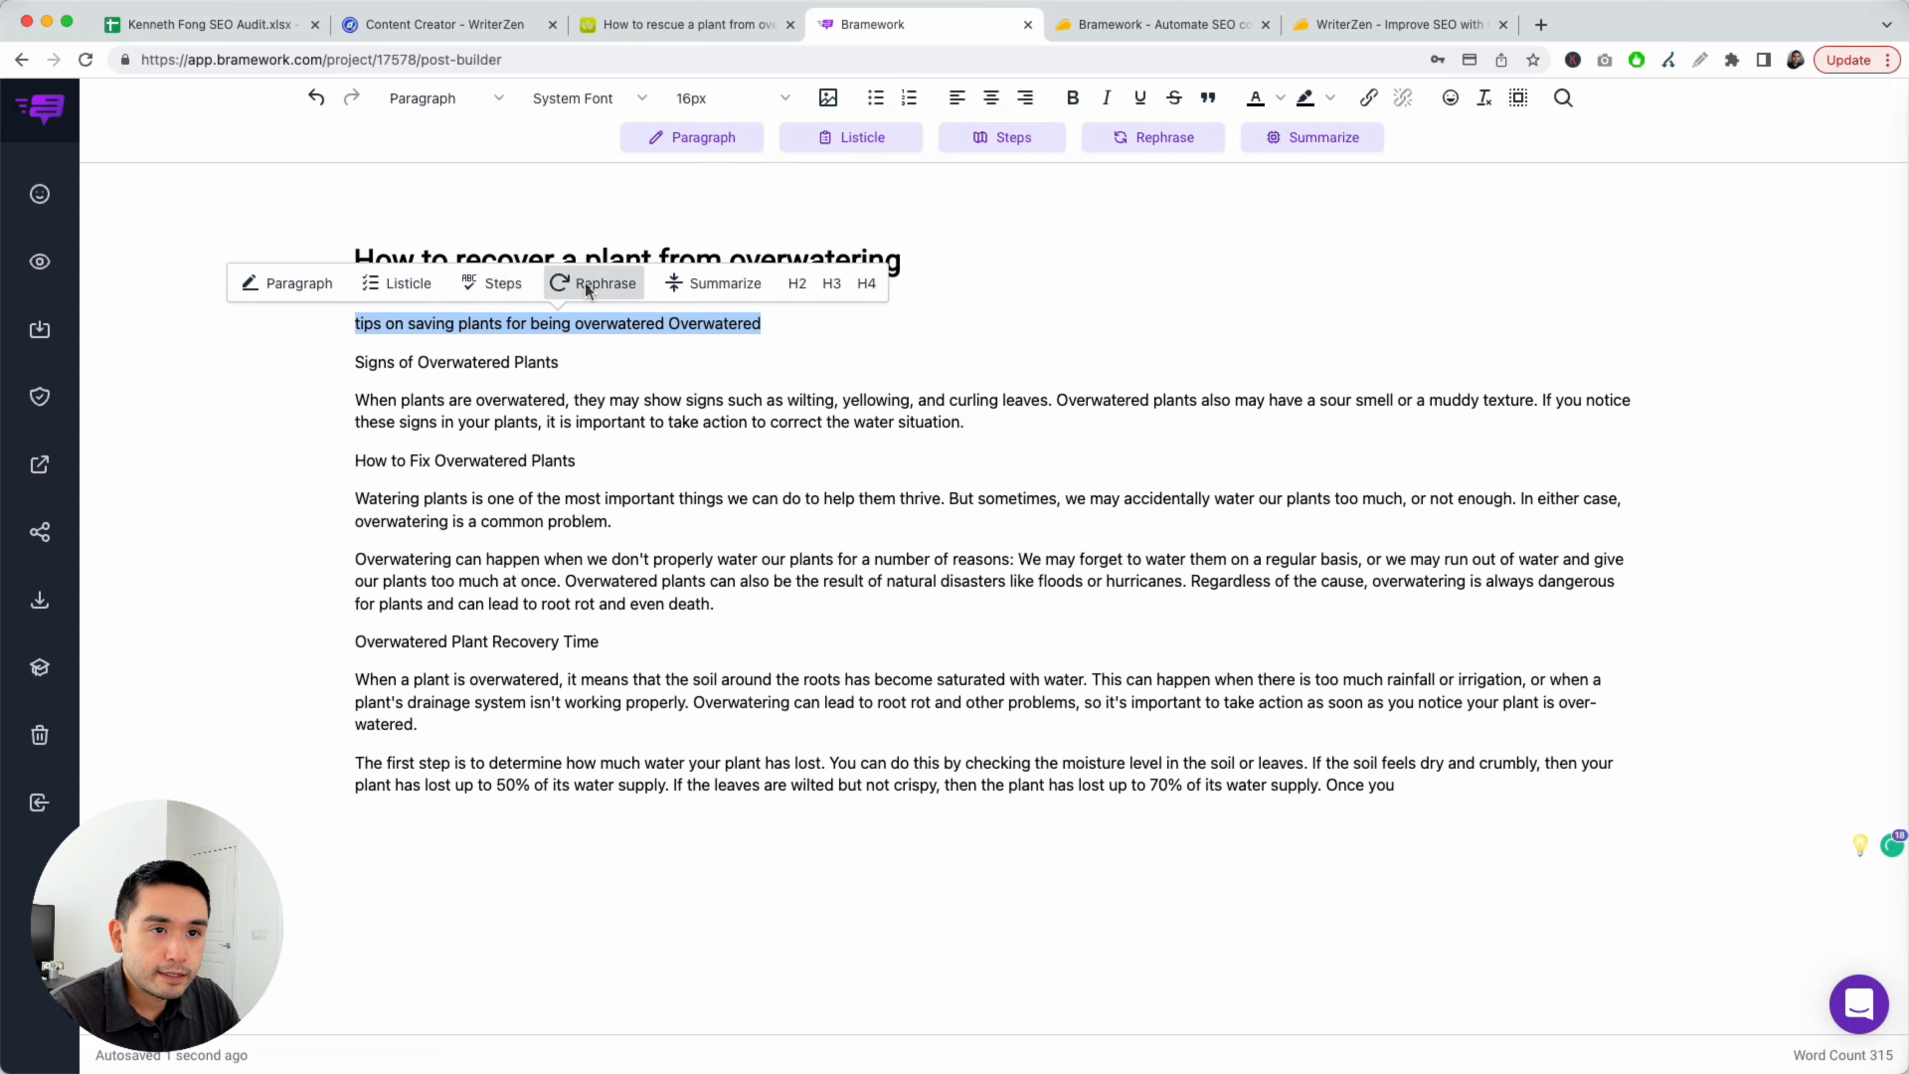
click(302, 290)
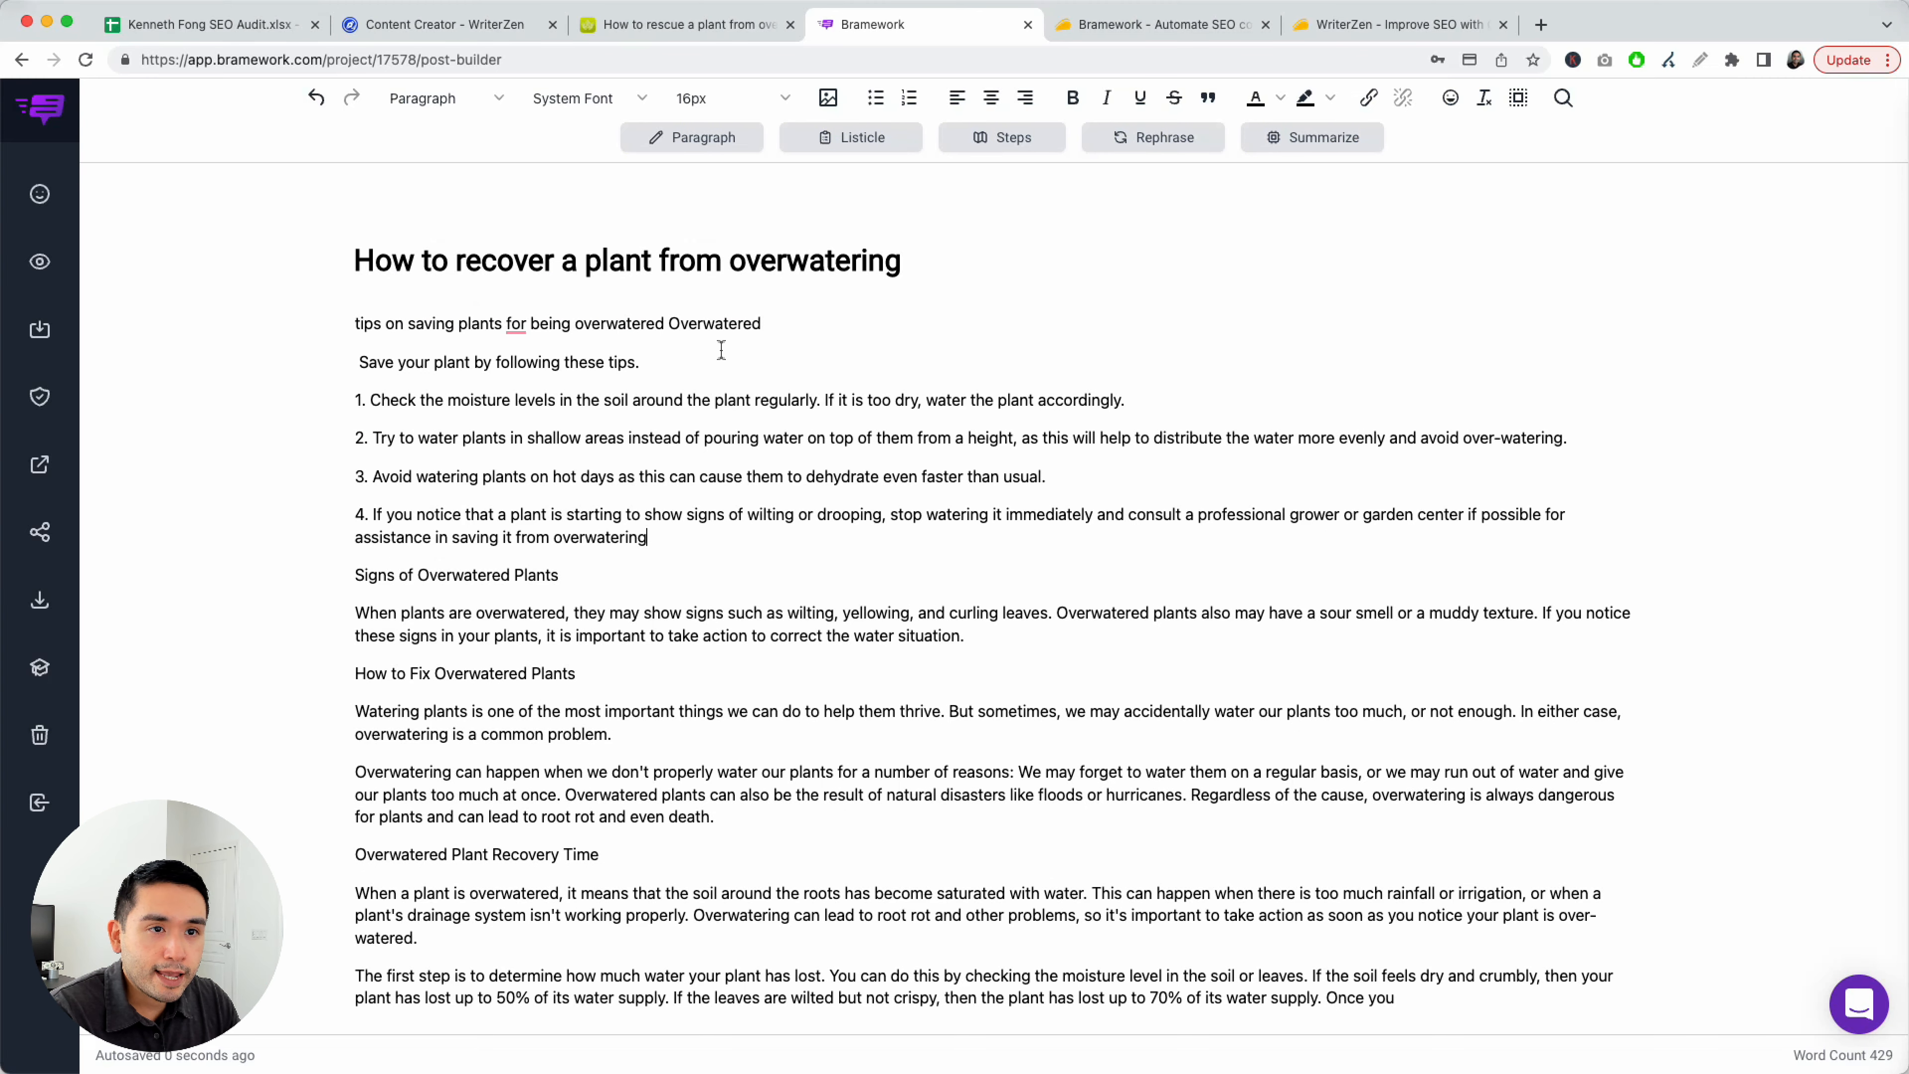
Remove "tips on" from the first heading line and replace the generated tips below it with a new AI paragraph
drag(357, 323, 408, 323)
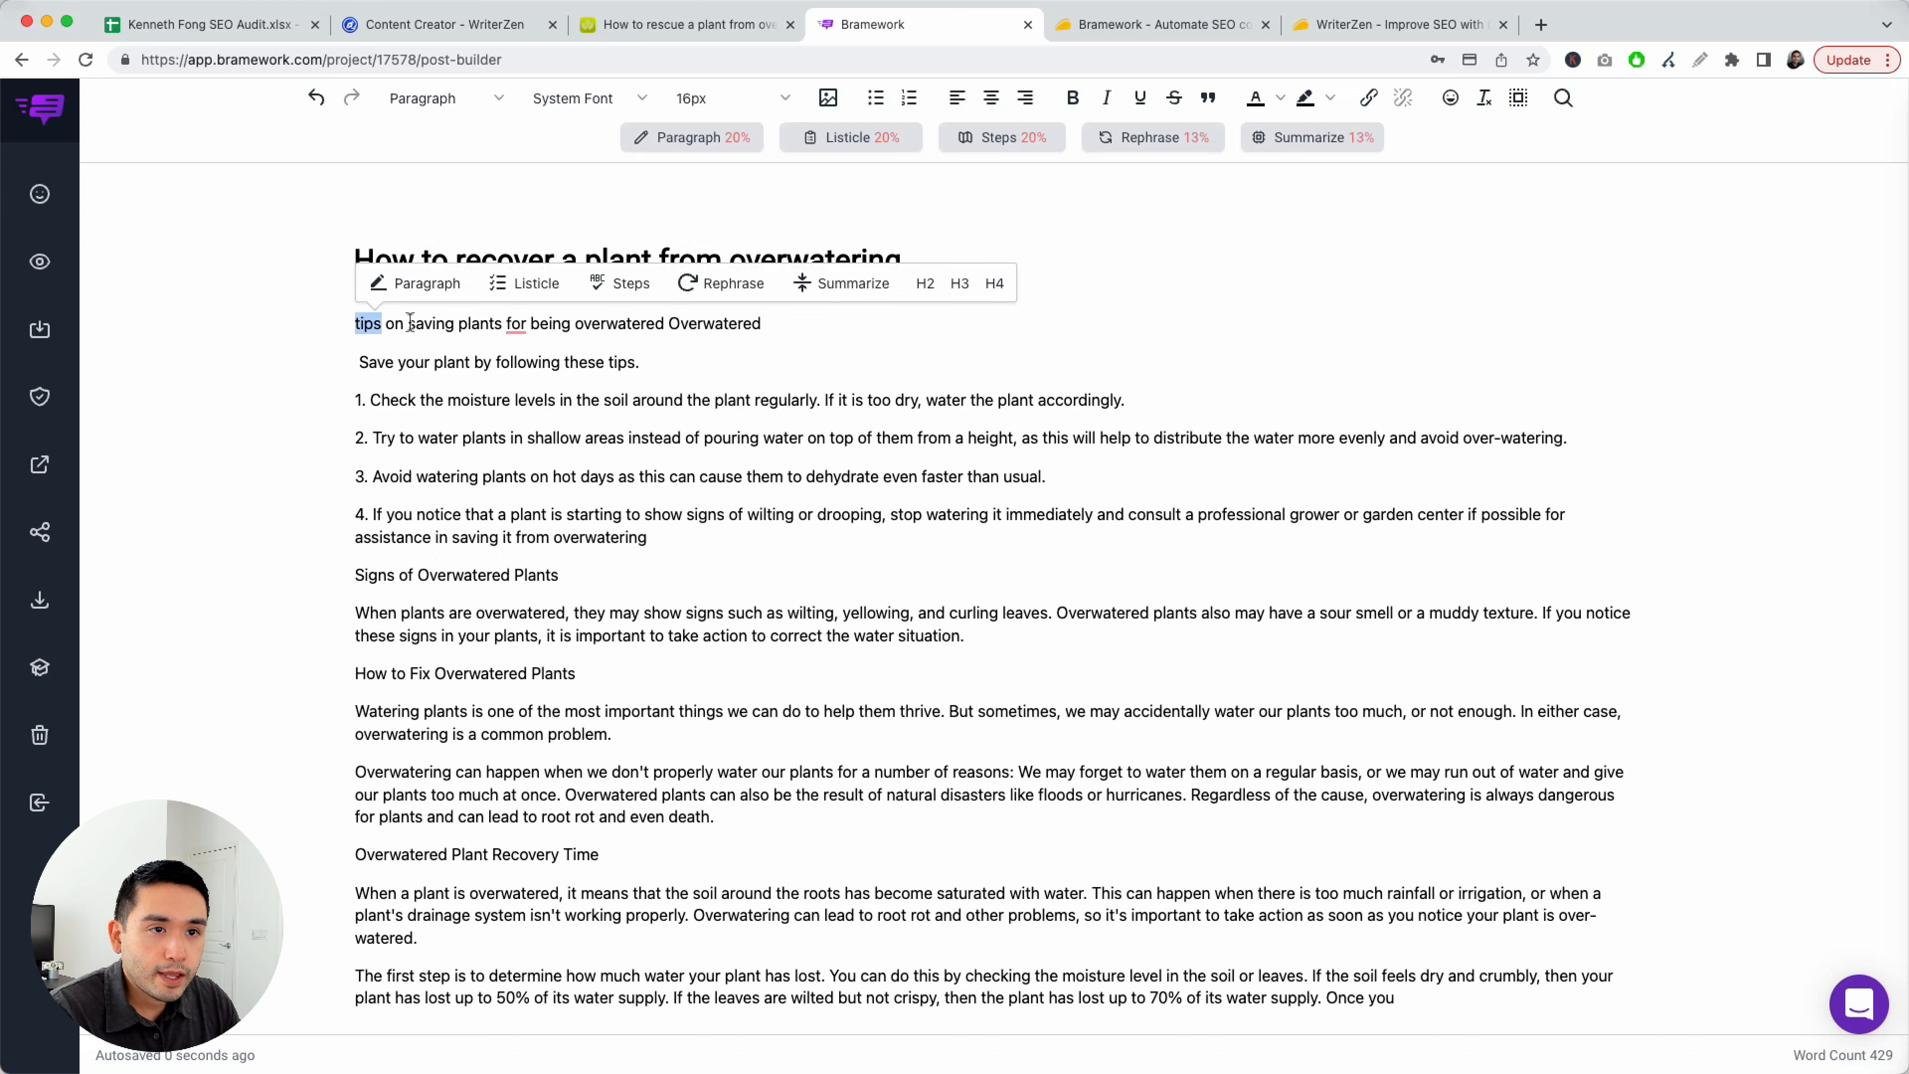
key(BackSpace)
drag(671, 539, 333, 362)
key(BackSpace)
drag(710, 323, 336, 317)
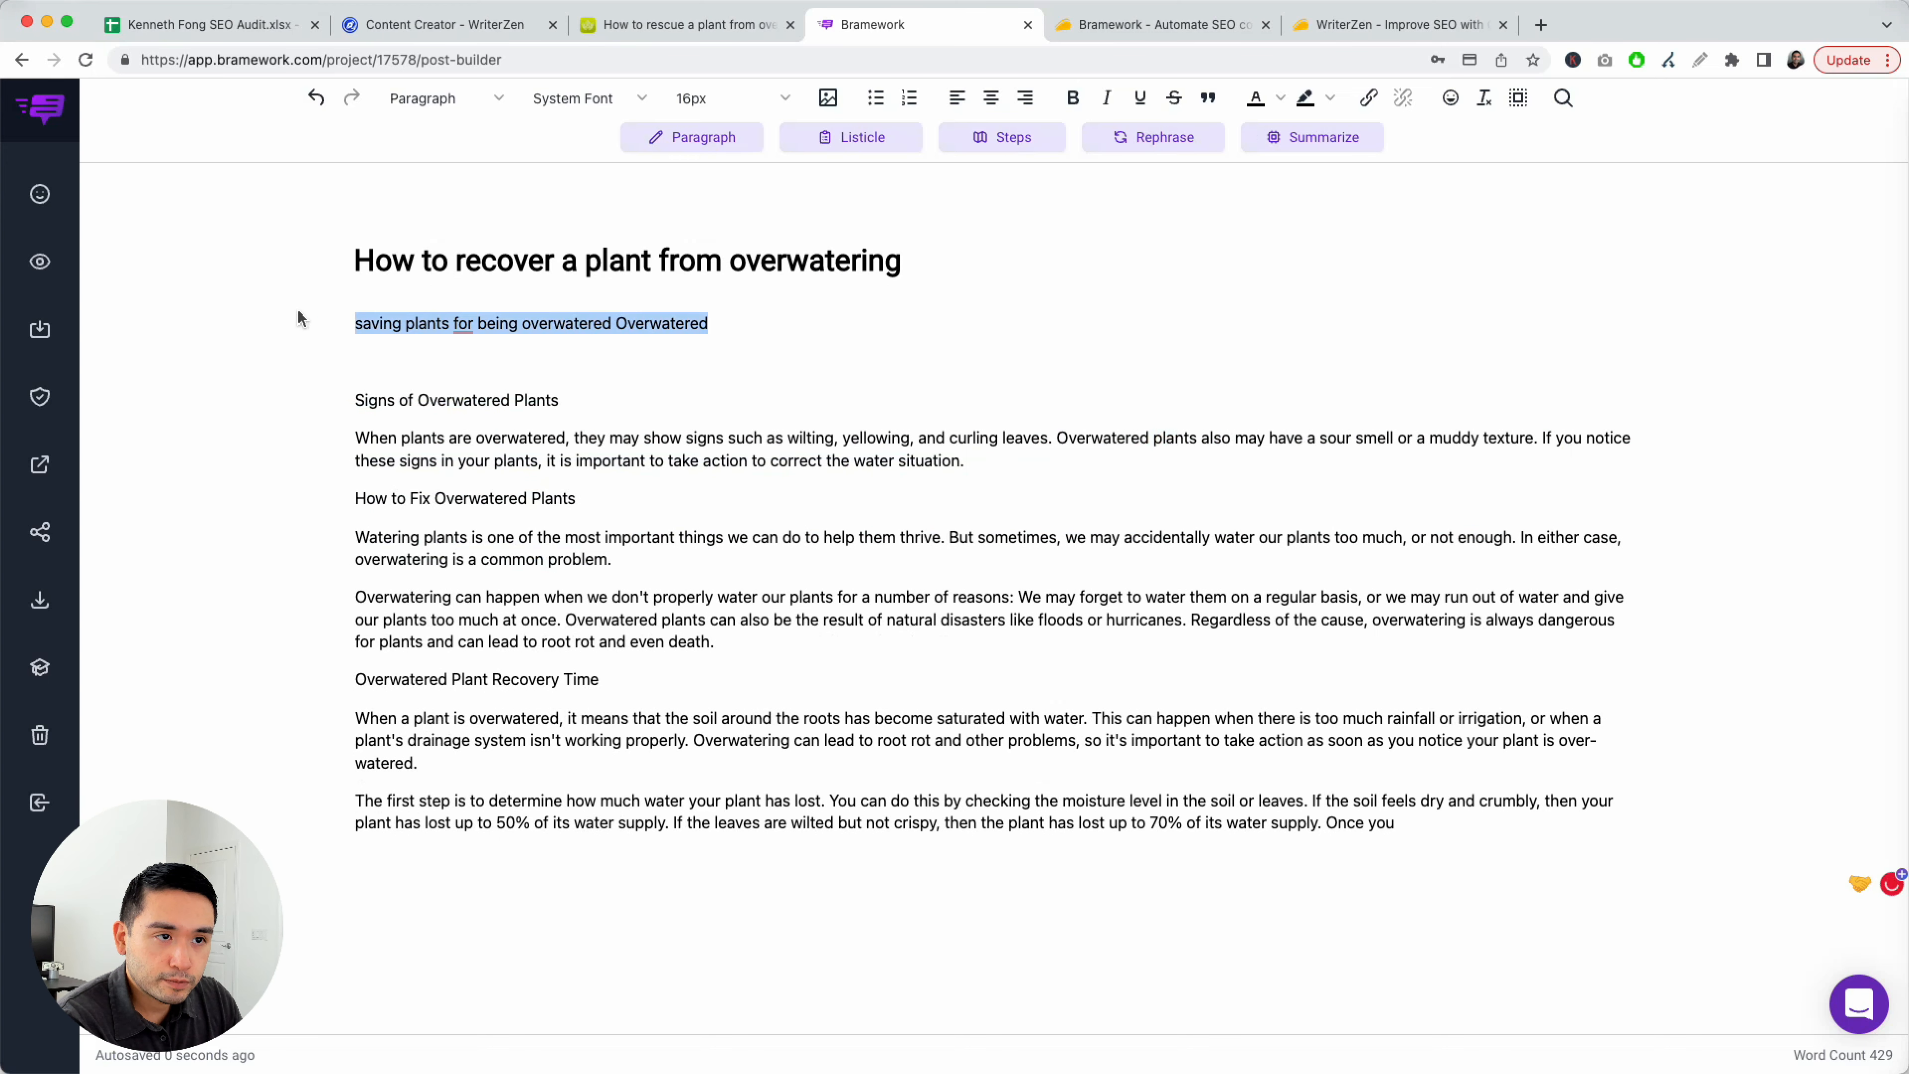
click(300, 286)
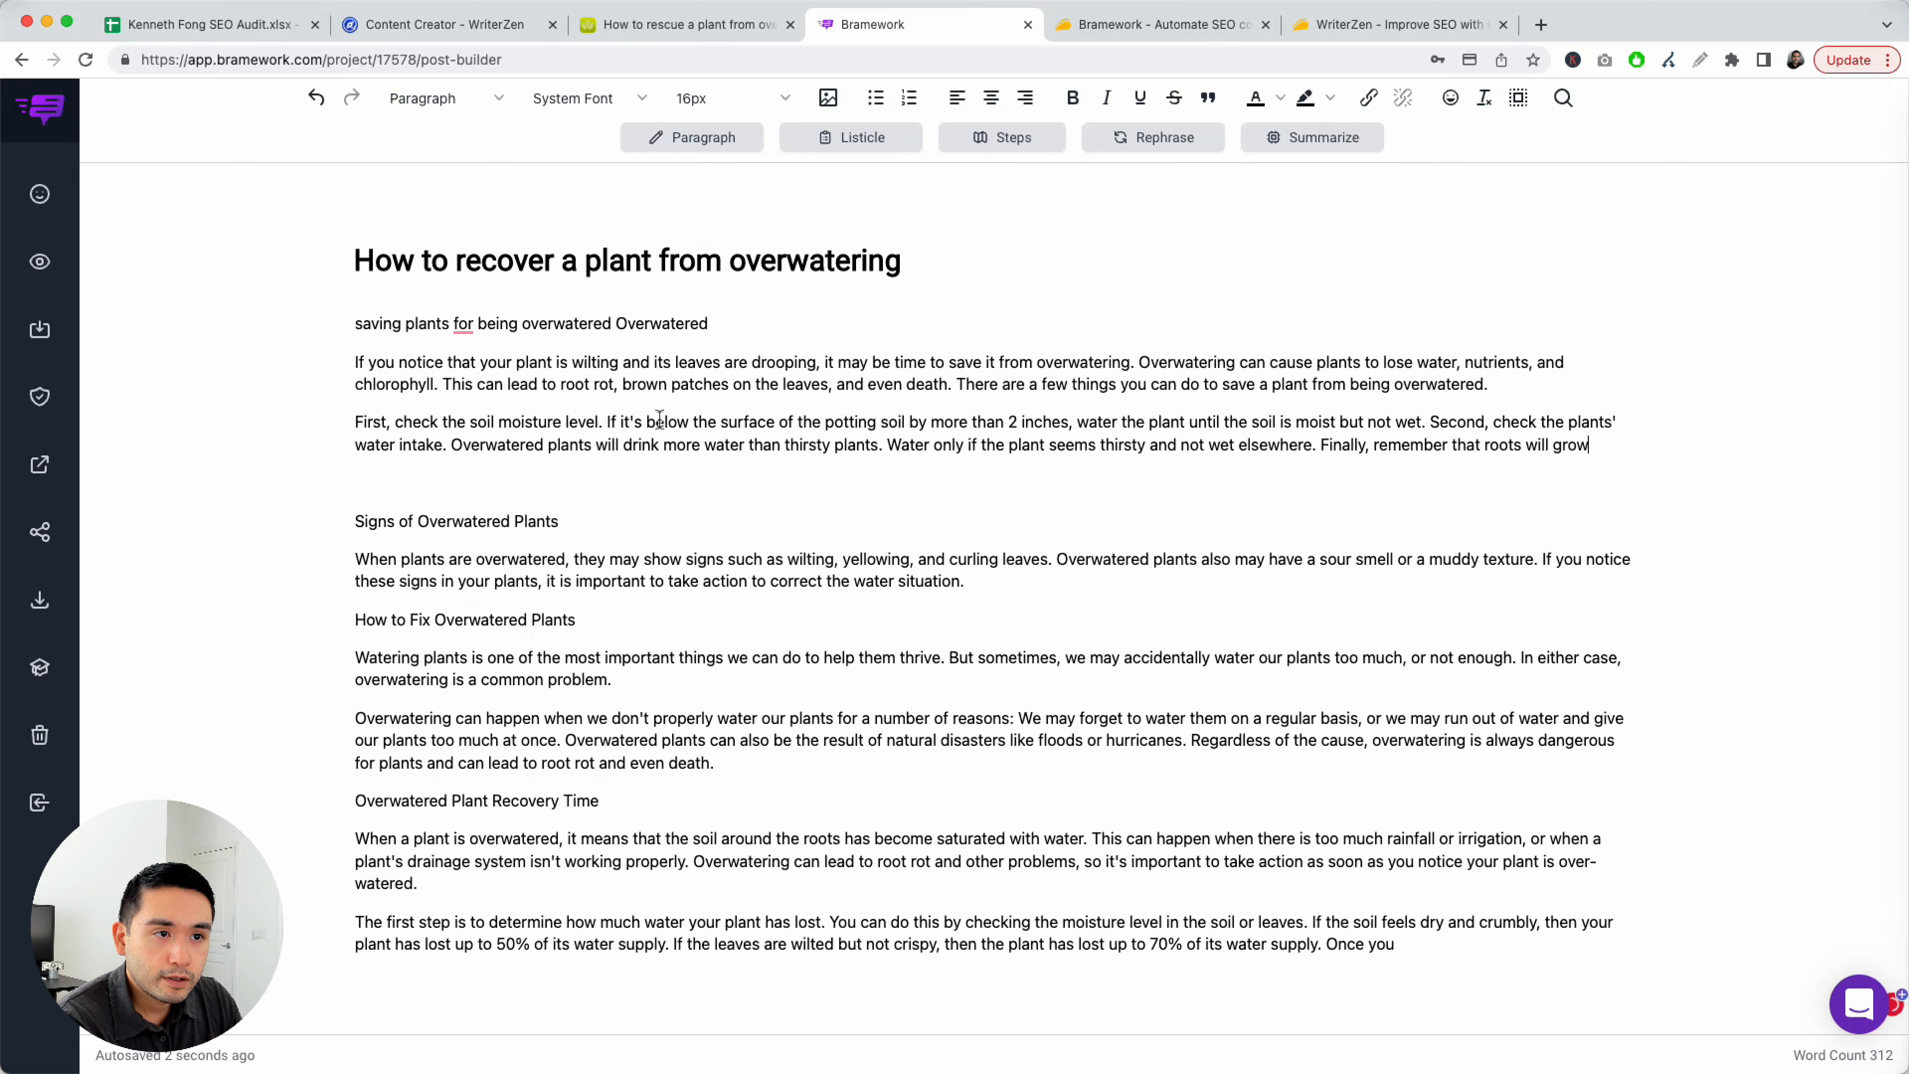
Clear the text "saving plants for being overwatered Overwatered" and remove the empty line above "Signs of Overwatered Plants"
drag(735, 319, 351, 324)
key(BackSpace)
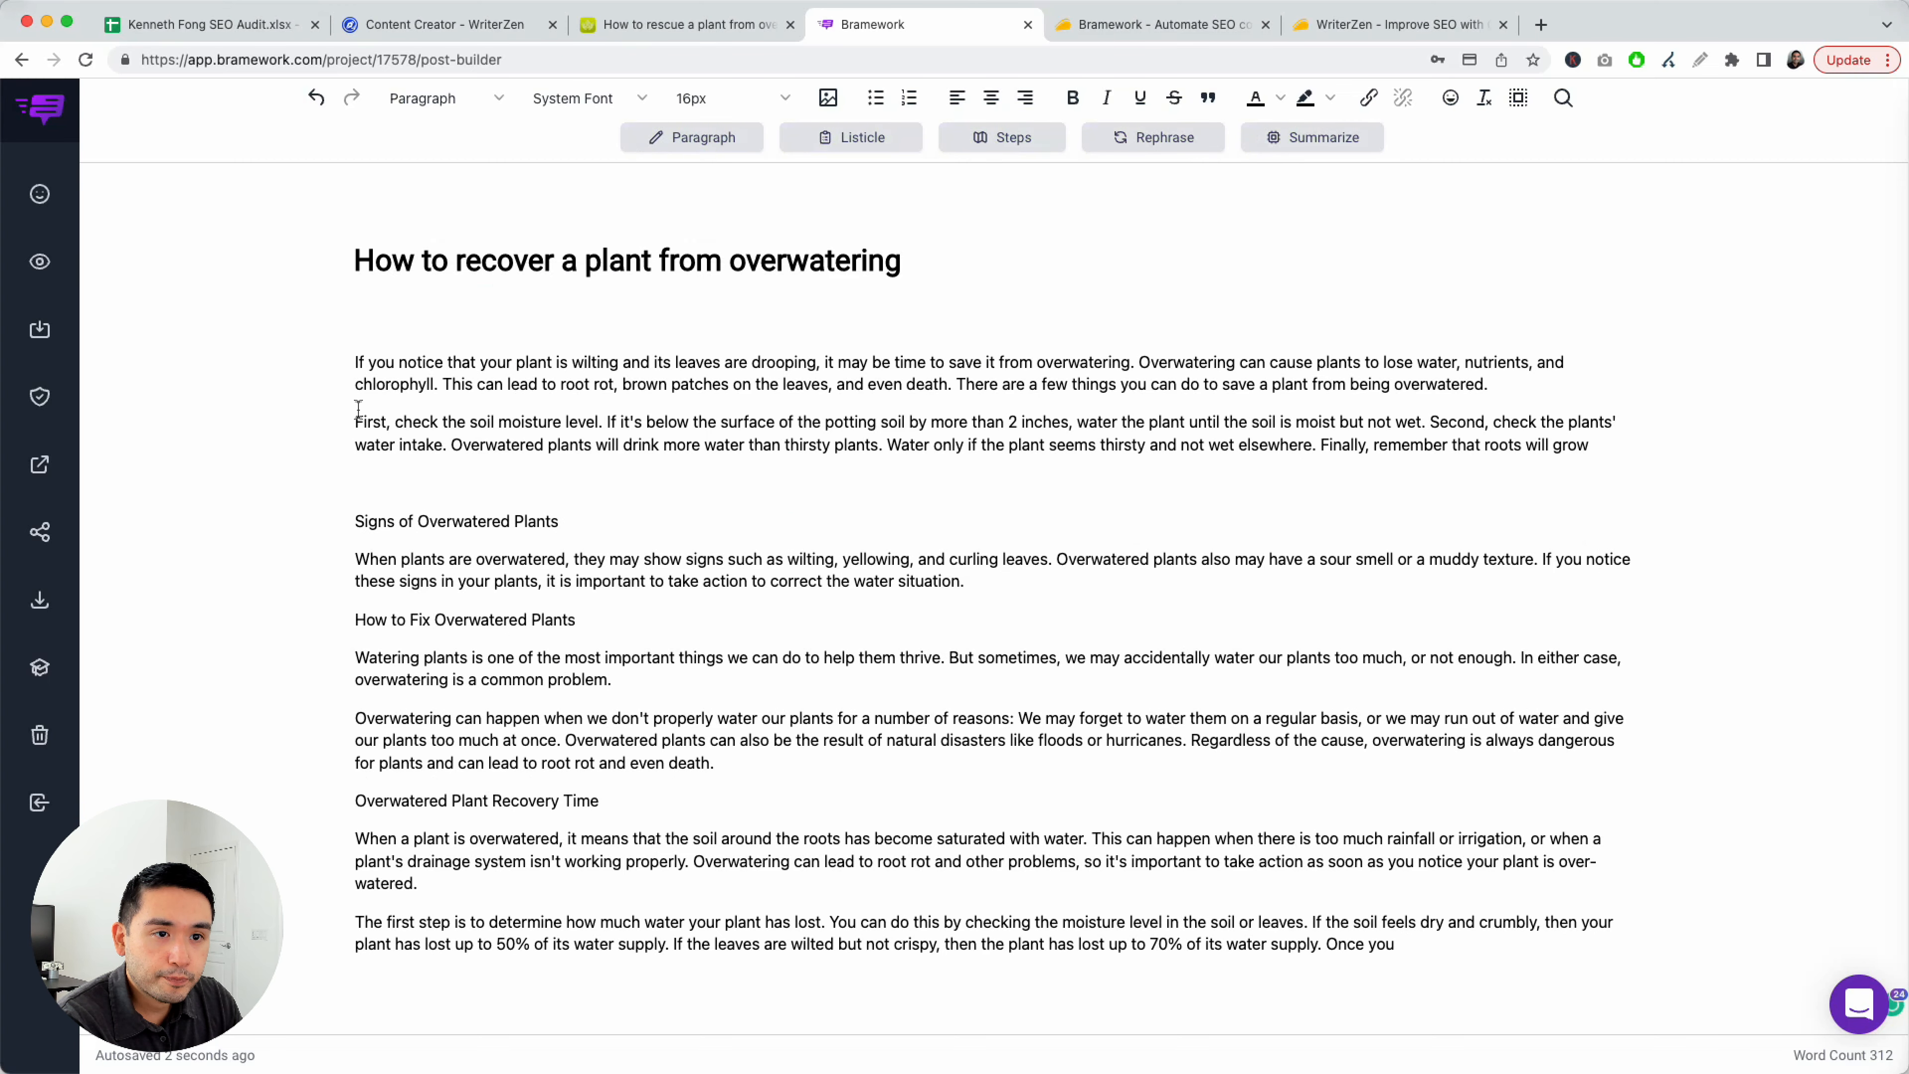
key(BackSpace)
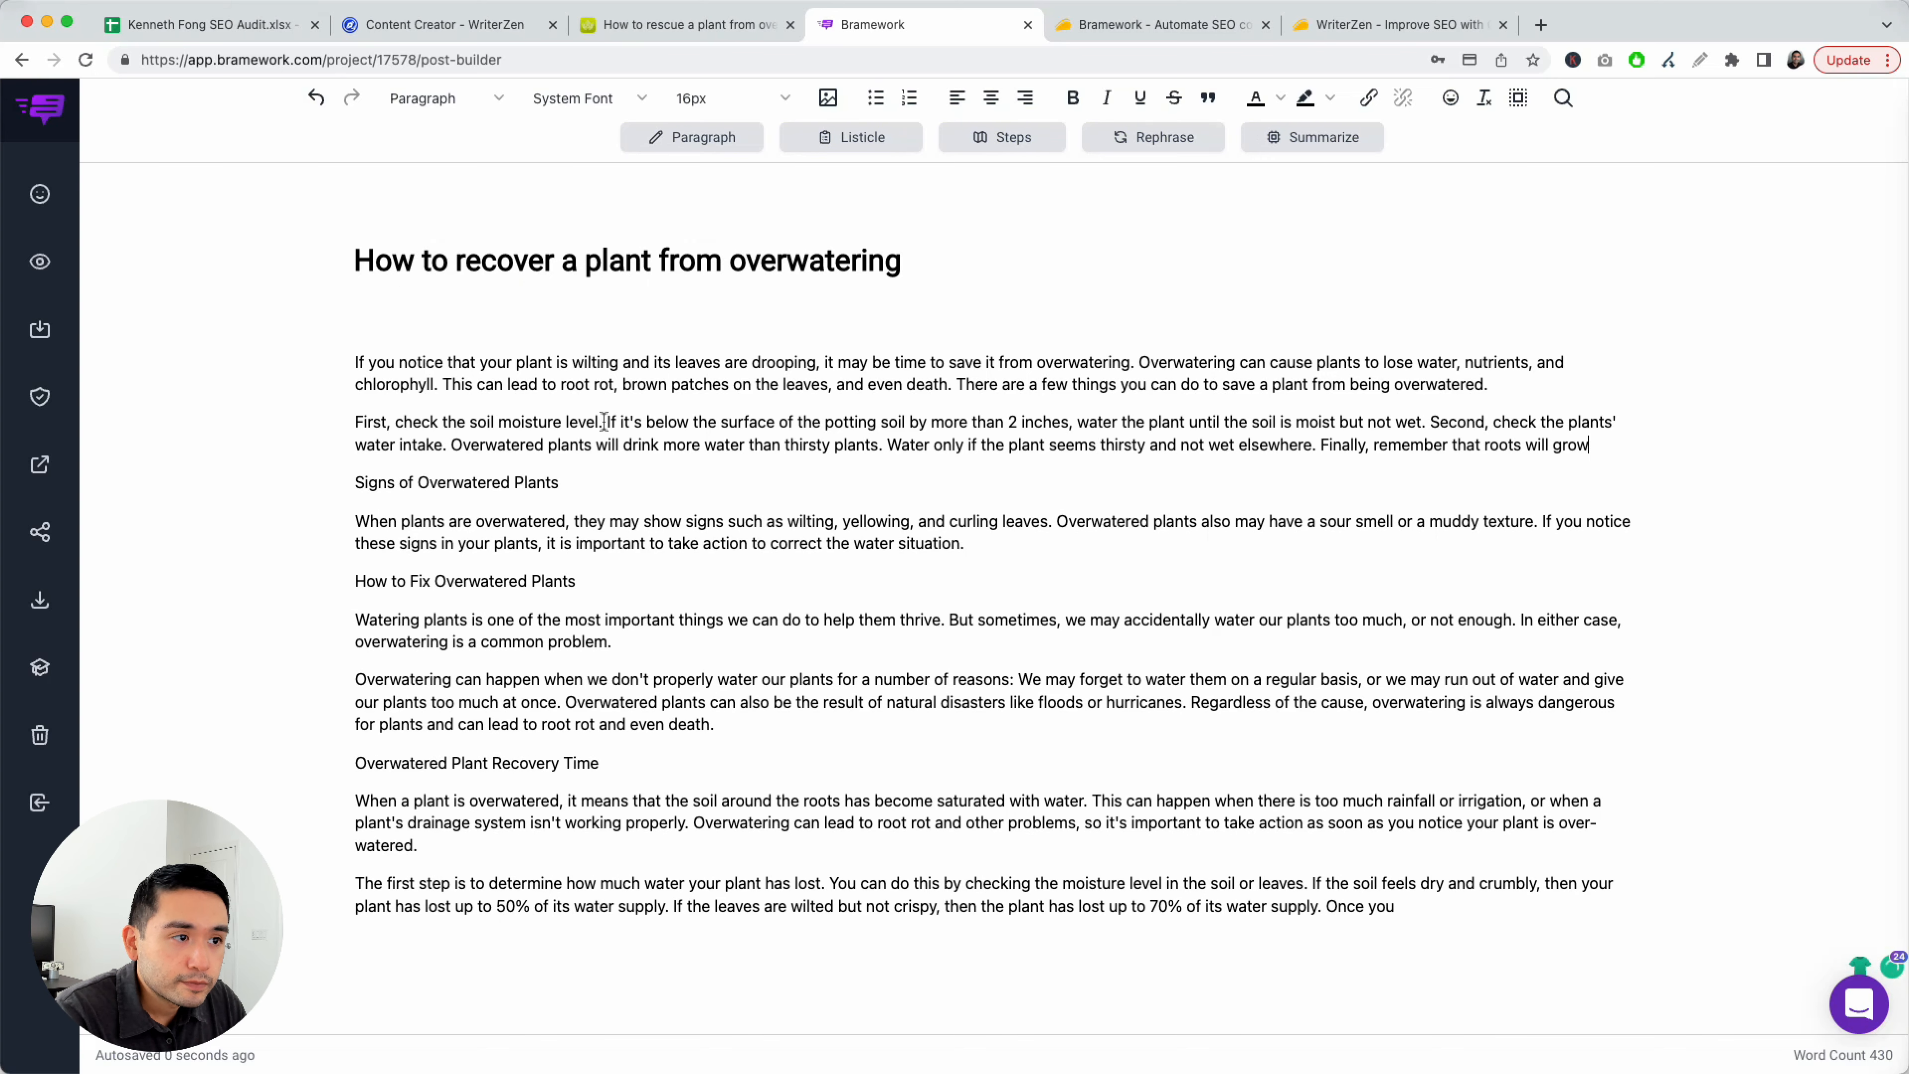
Move the paragraph starting "First, check the soil moisture level" to directly below "Signs of Overwatered Plants" as its own paragraph
drag(1615, 445, 335, 421)
key(ctrl+c)
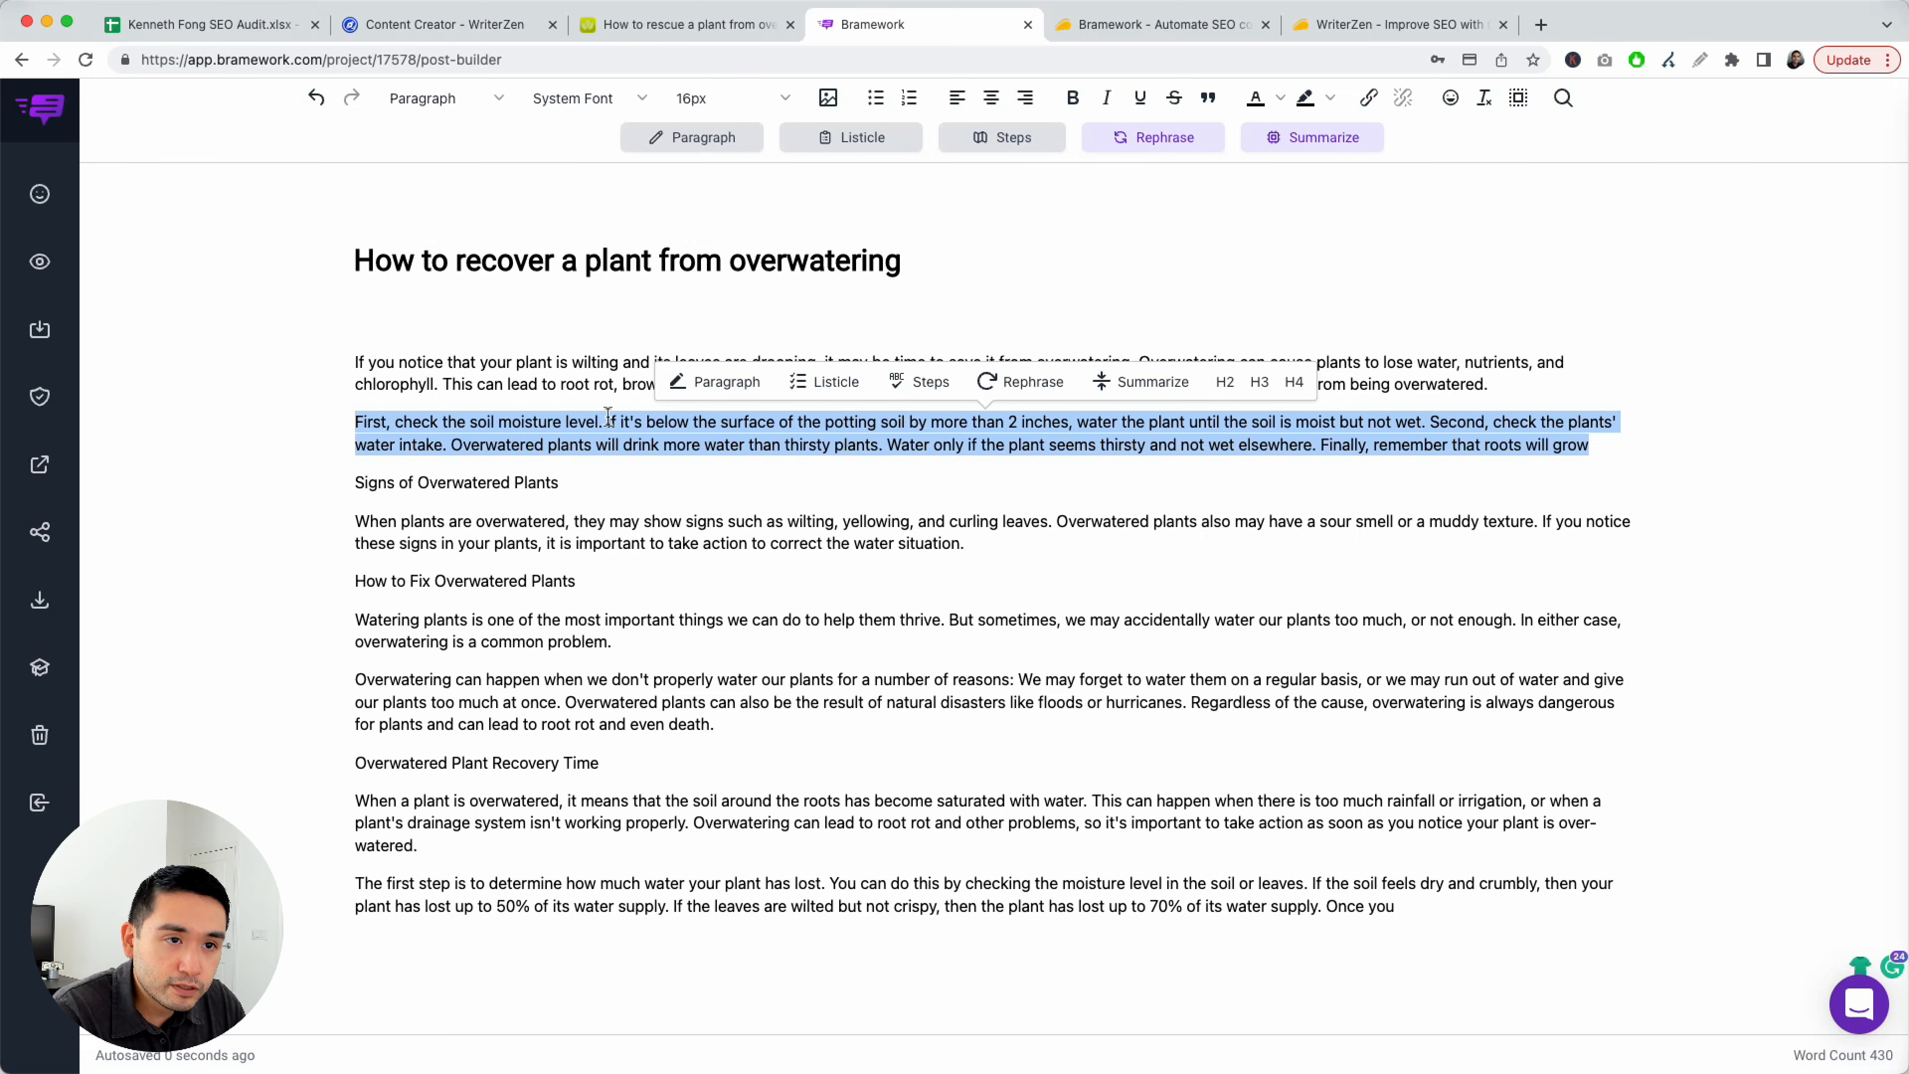
key(BackSpace)
key(BackSpace)
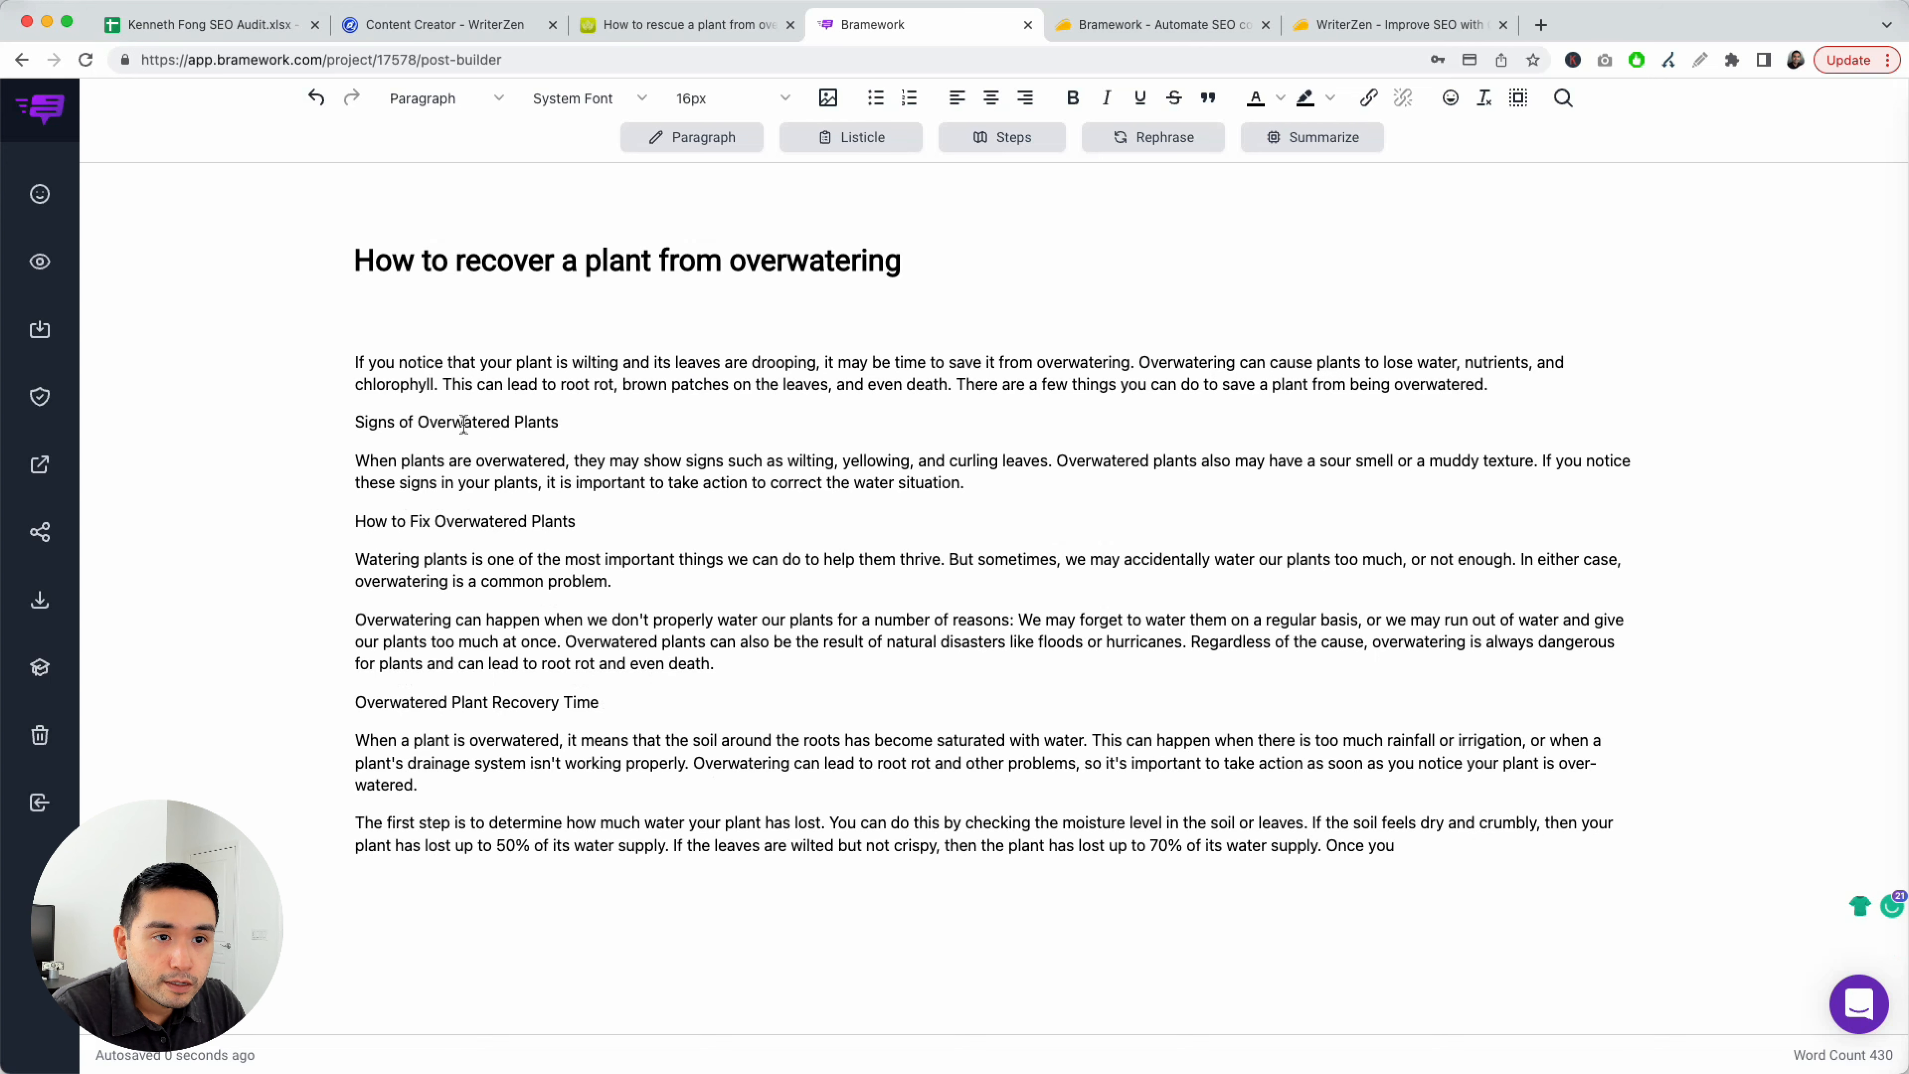
click(356, 458)
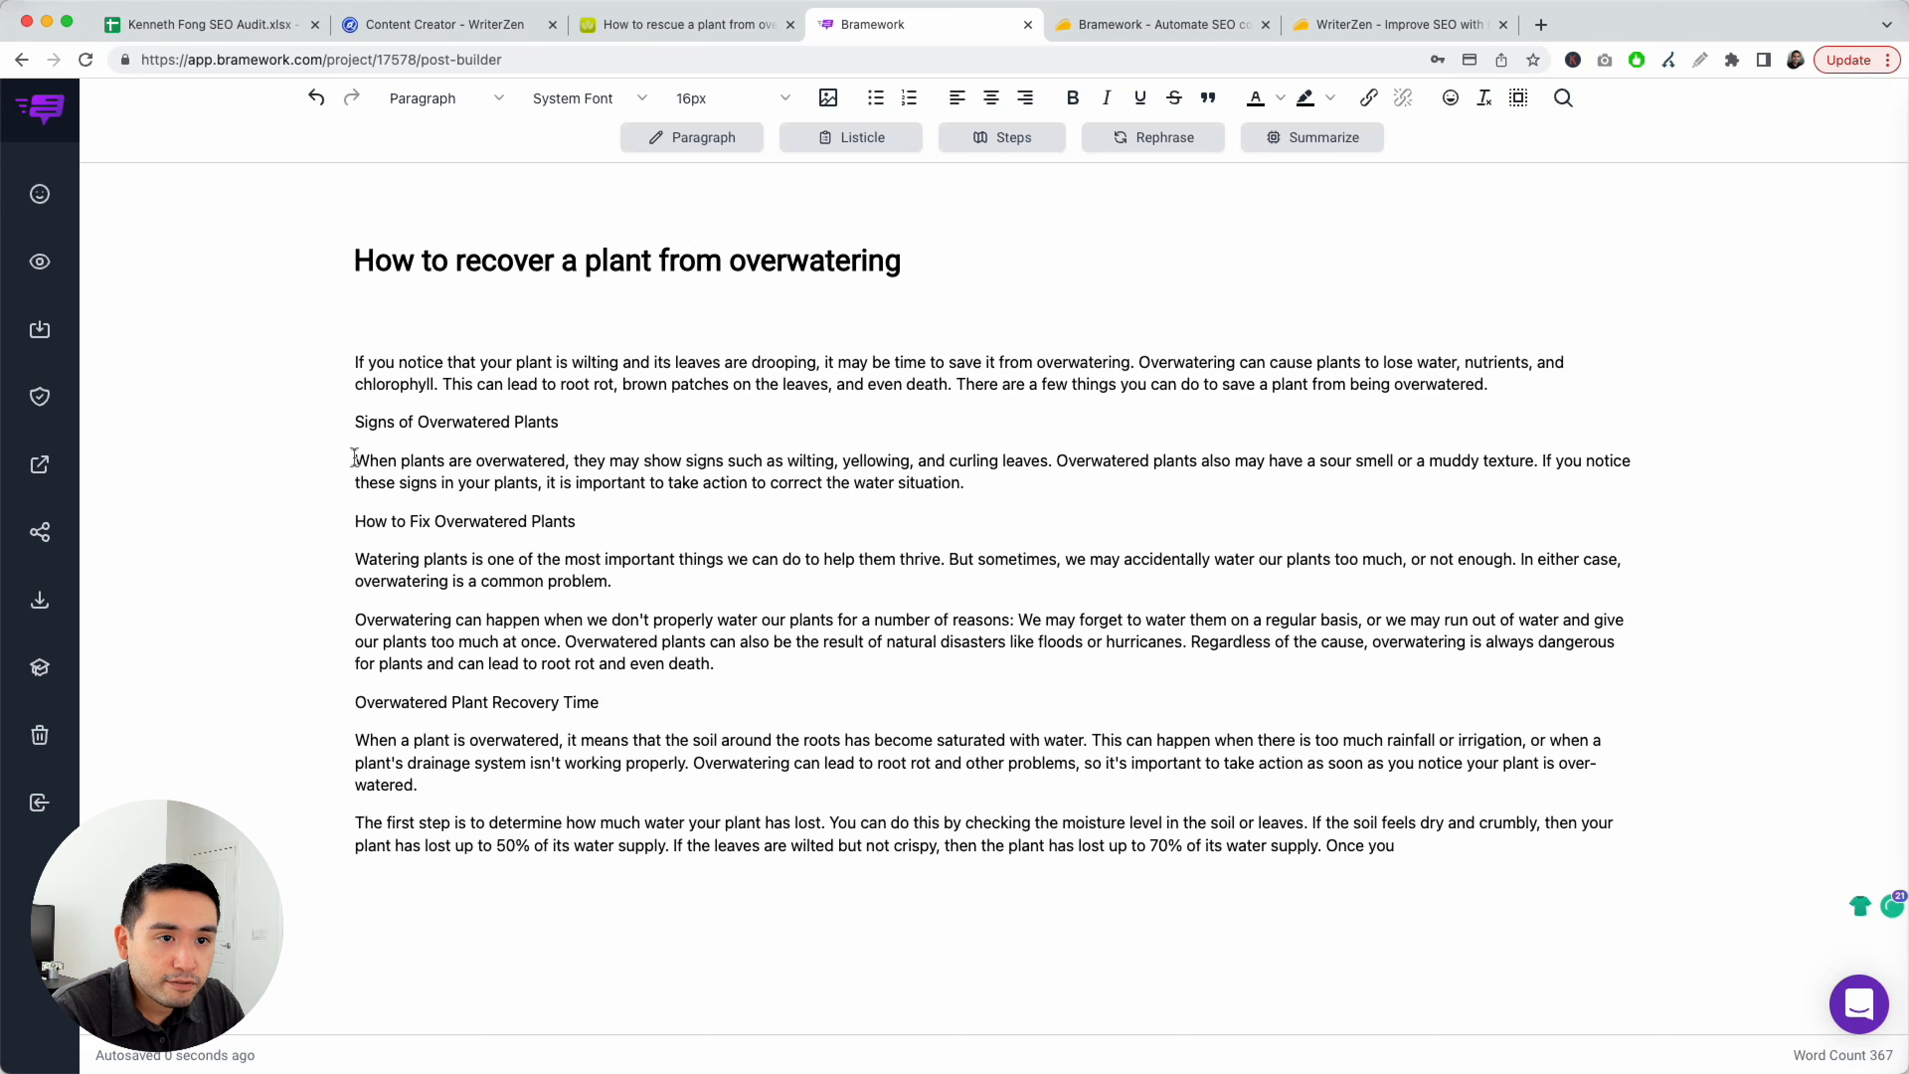
key(ctrl+v)
key(Return)
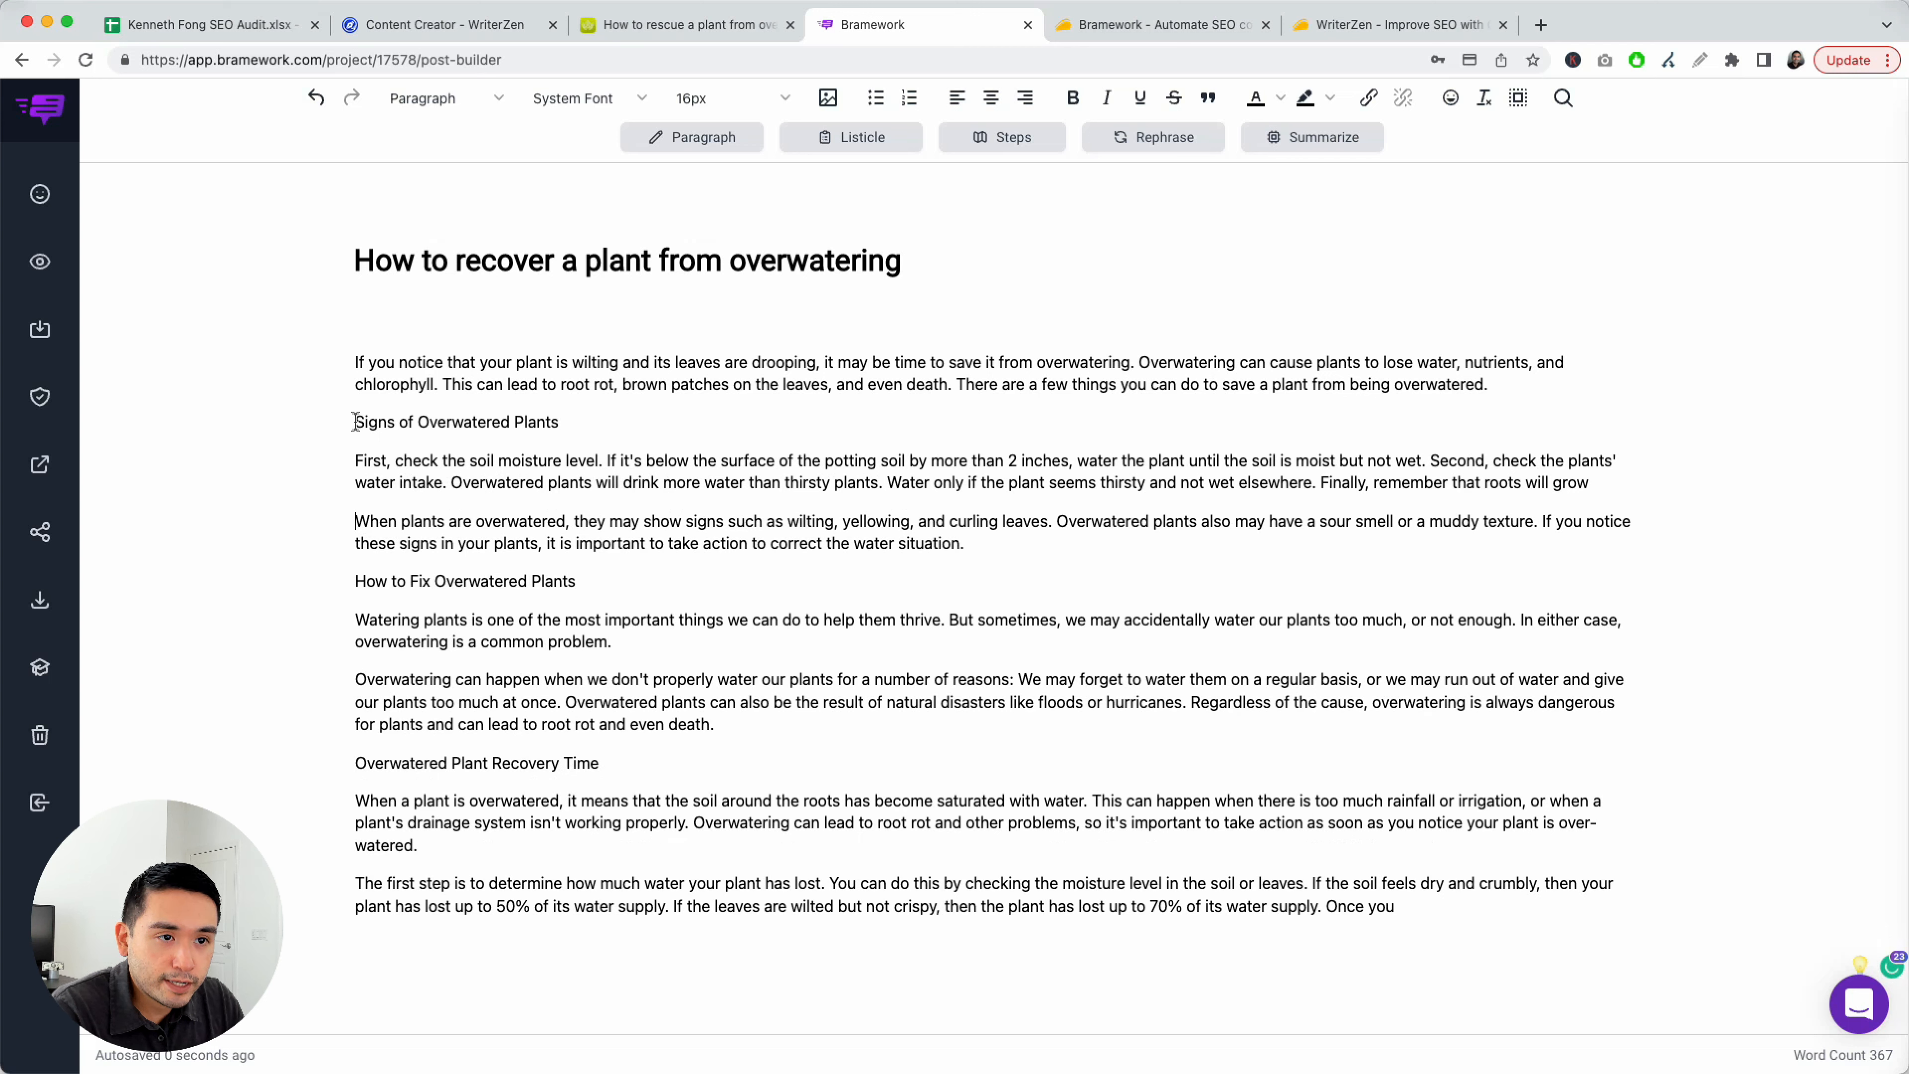
Format "Signs of Overwatered Plants", "How to Fix Overwatered Plants" and "Overwatered Plant Recovery Time" as Header 2
drag(357, 421, 560, 422)
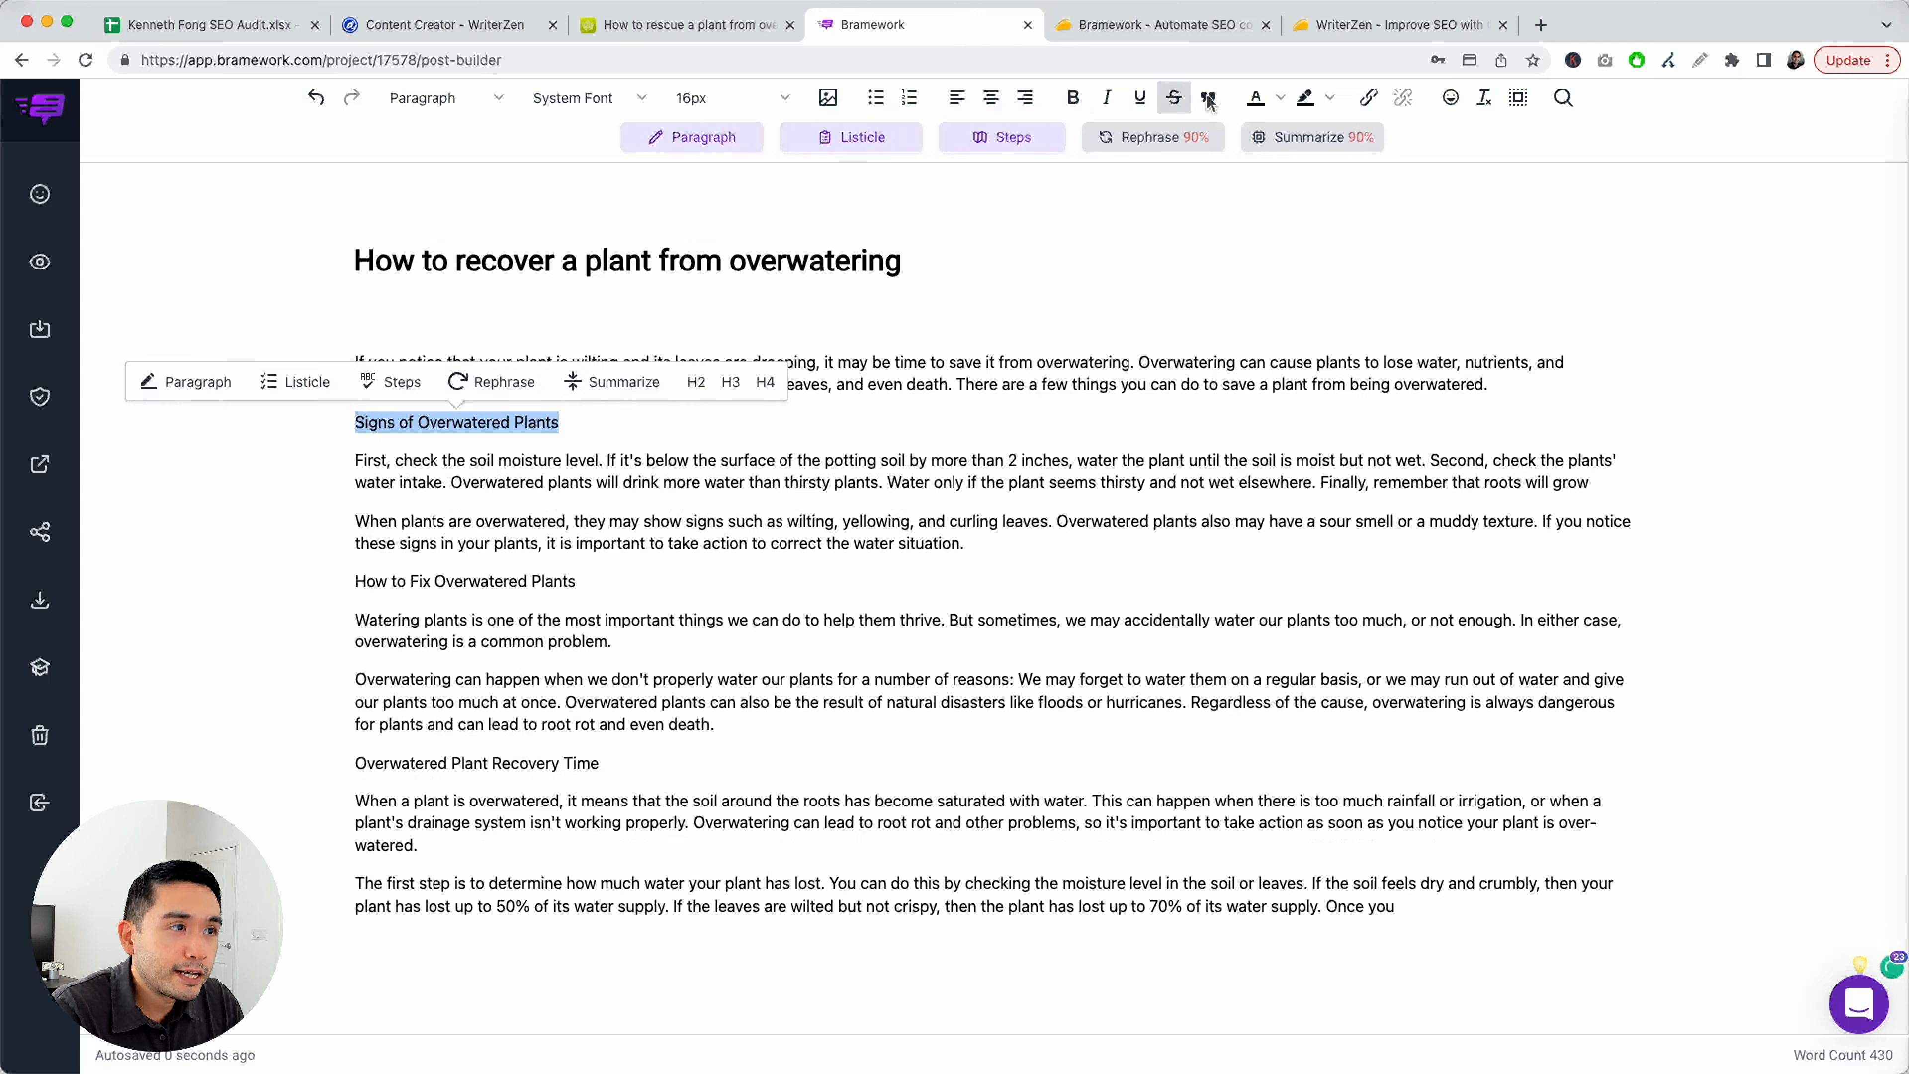
click(493, 100)
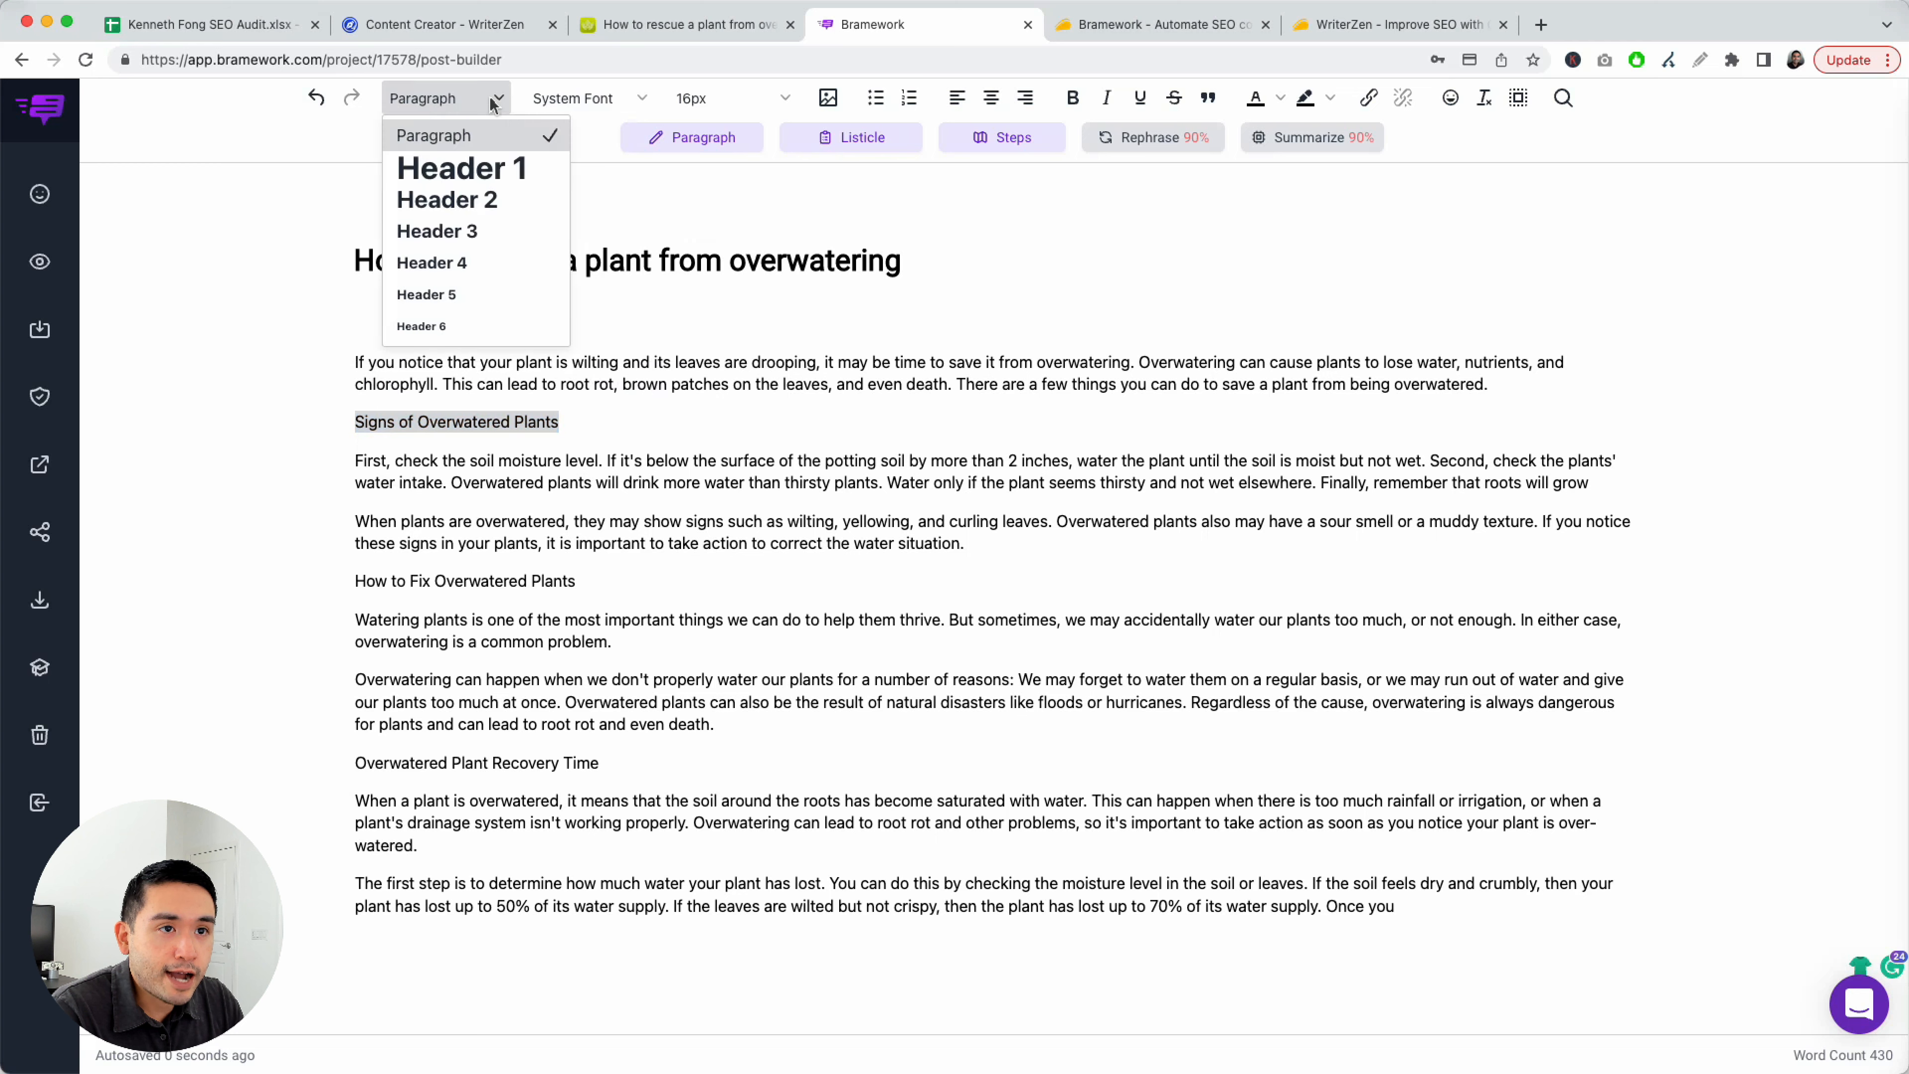
click(489, 199)
drag(596, 606, 353, 601)
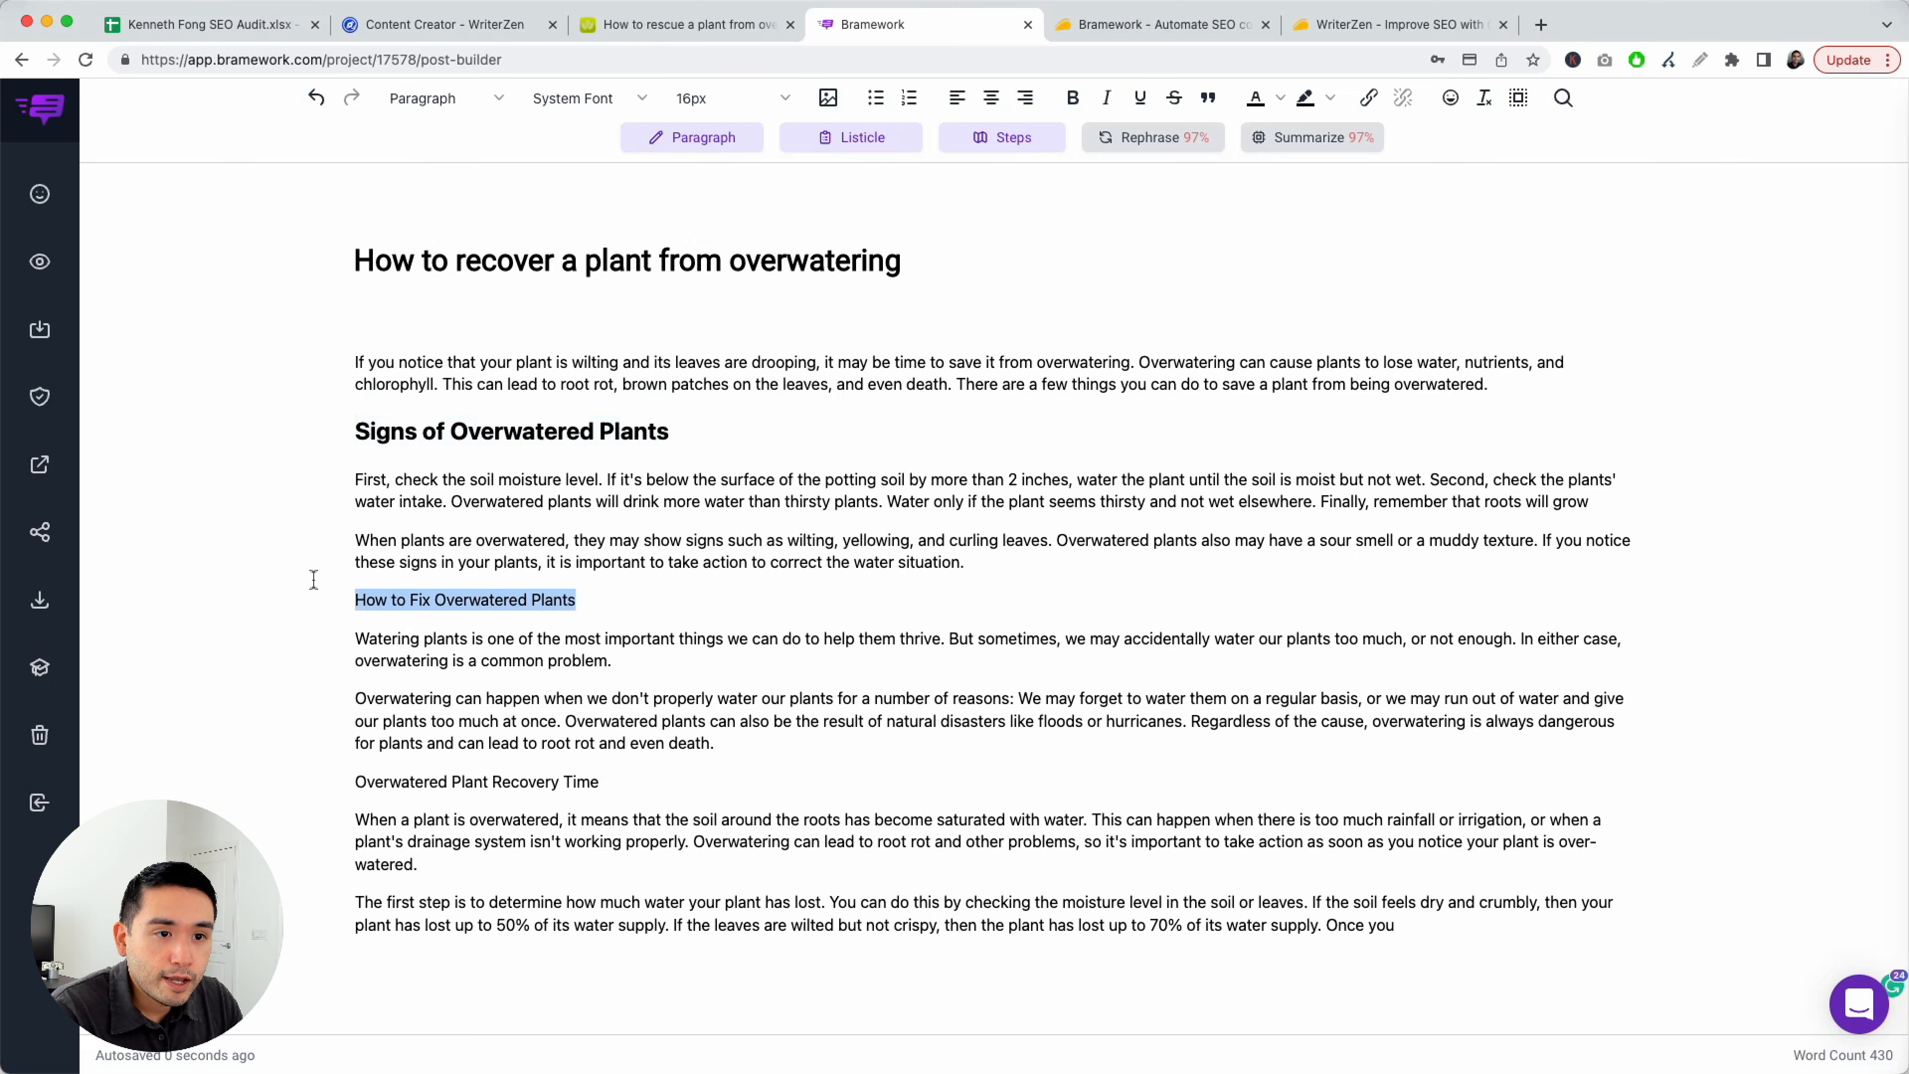
click(441, 98)
click(456, 207)
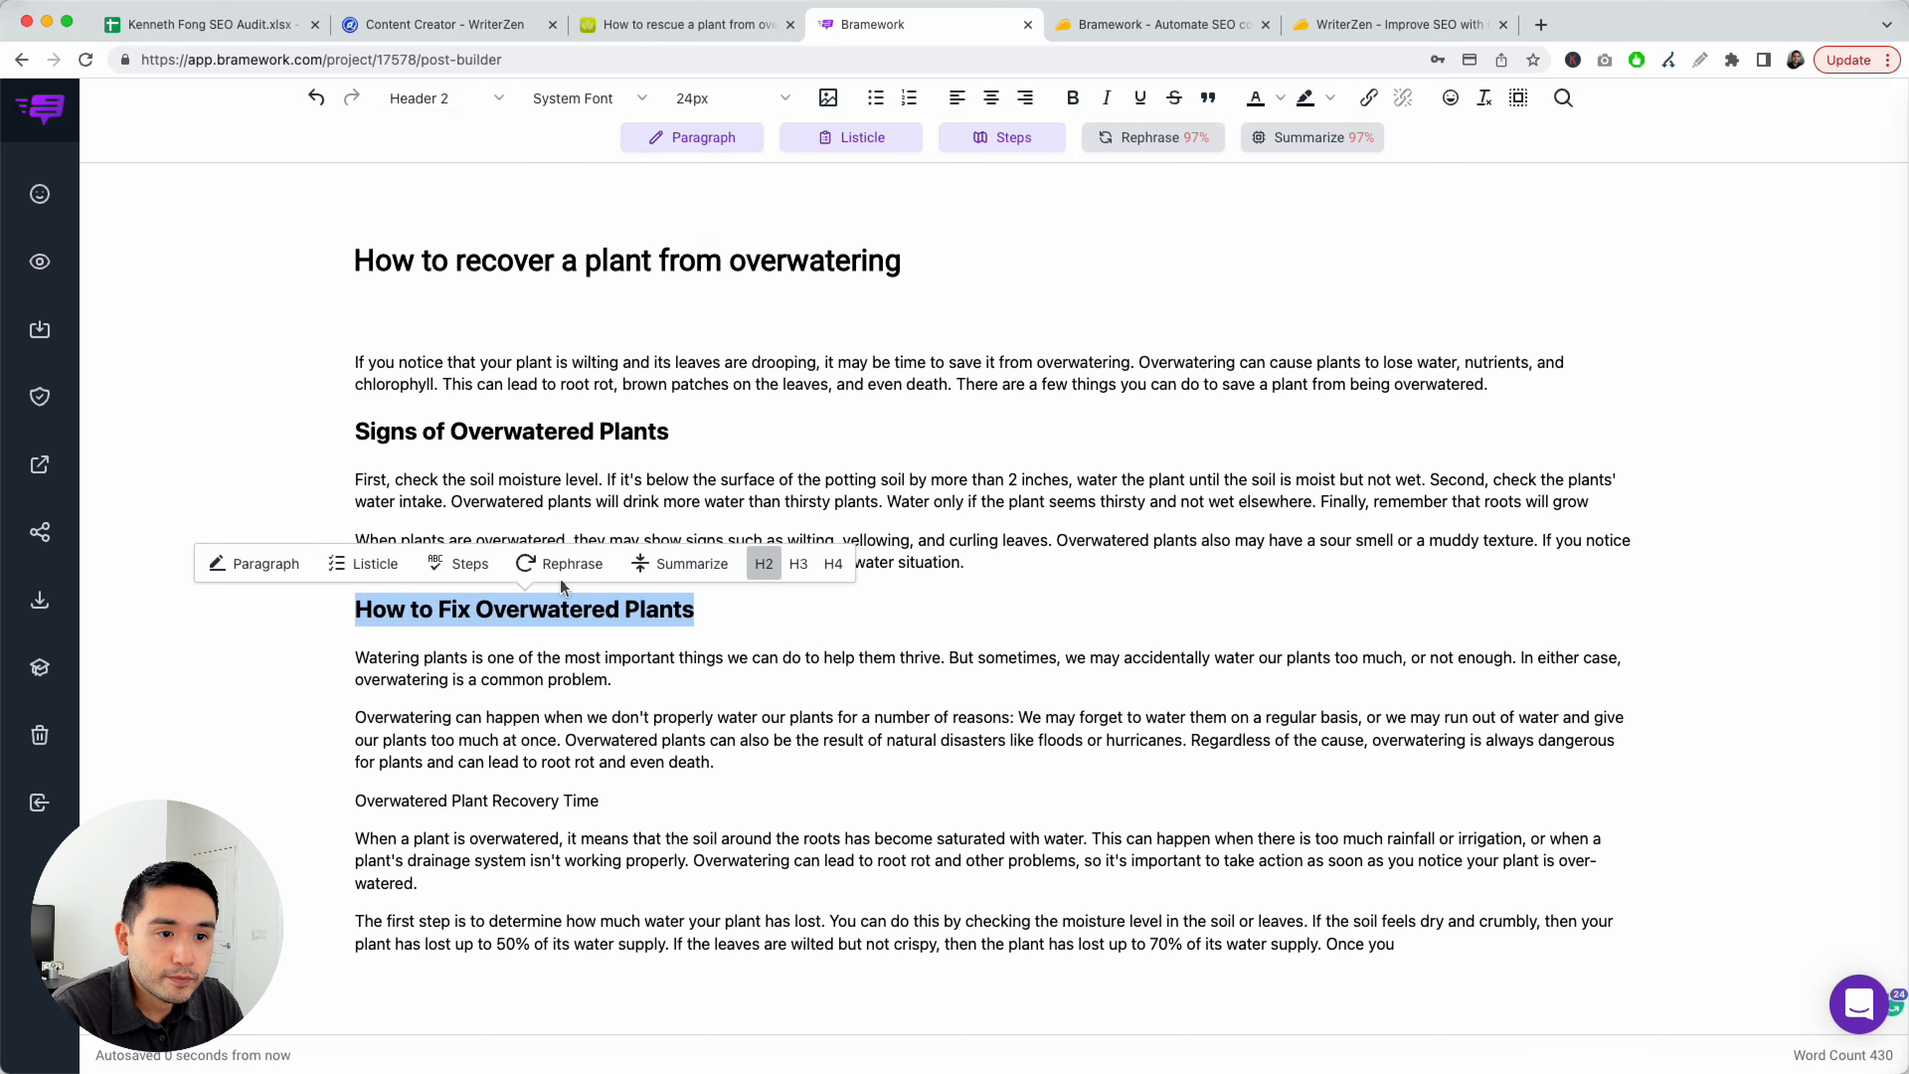
drag(605, 806, 352, 802)
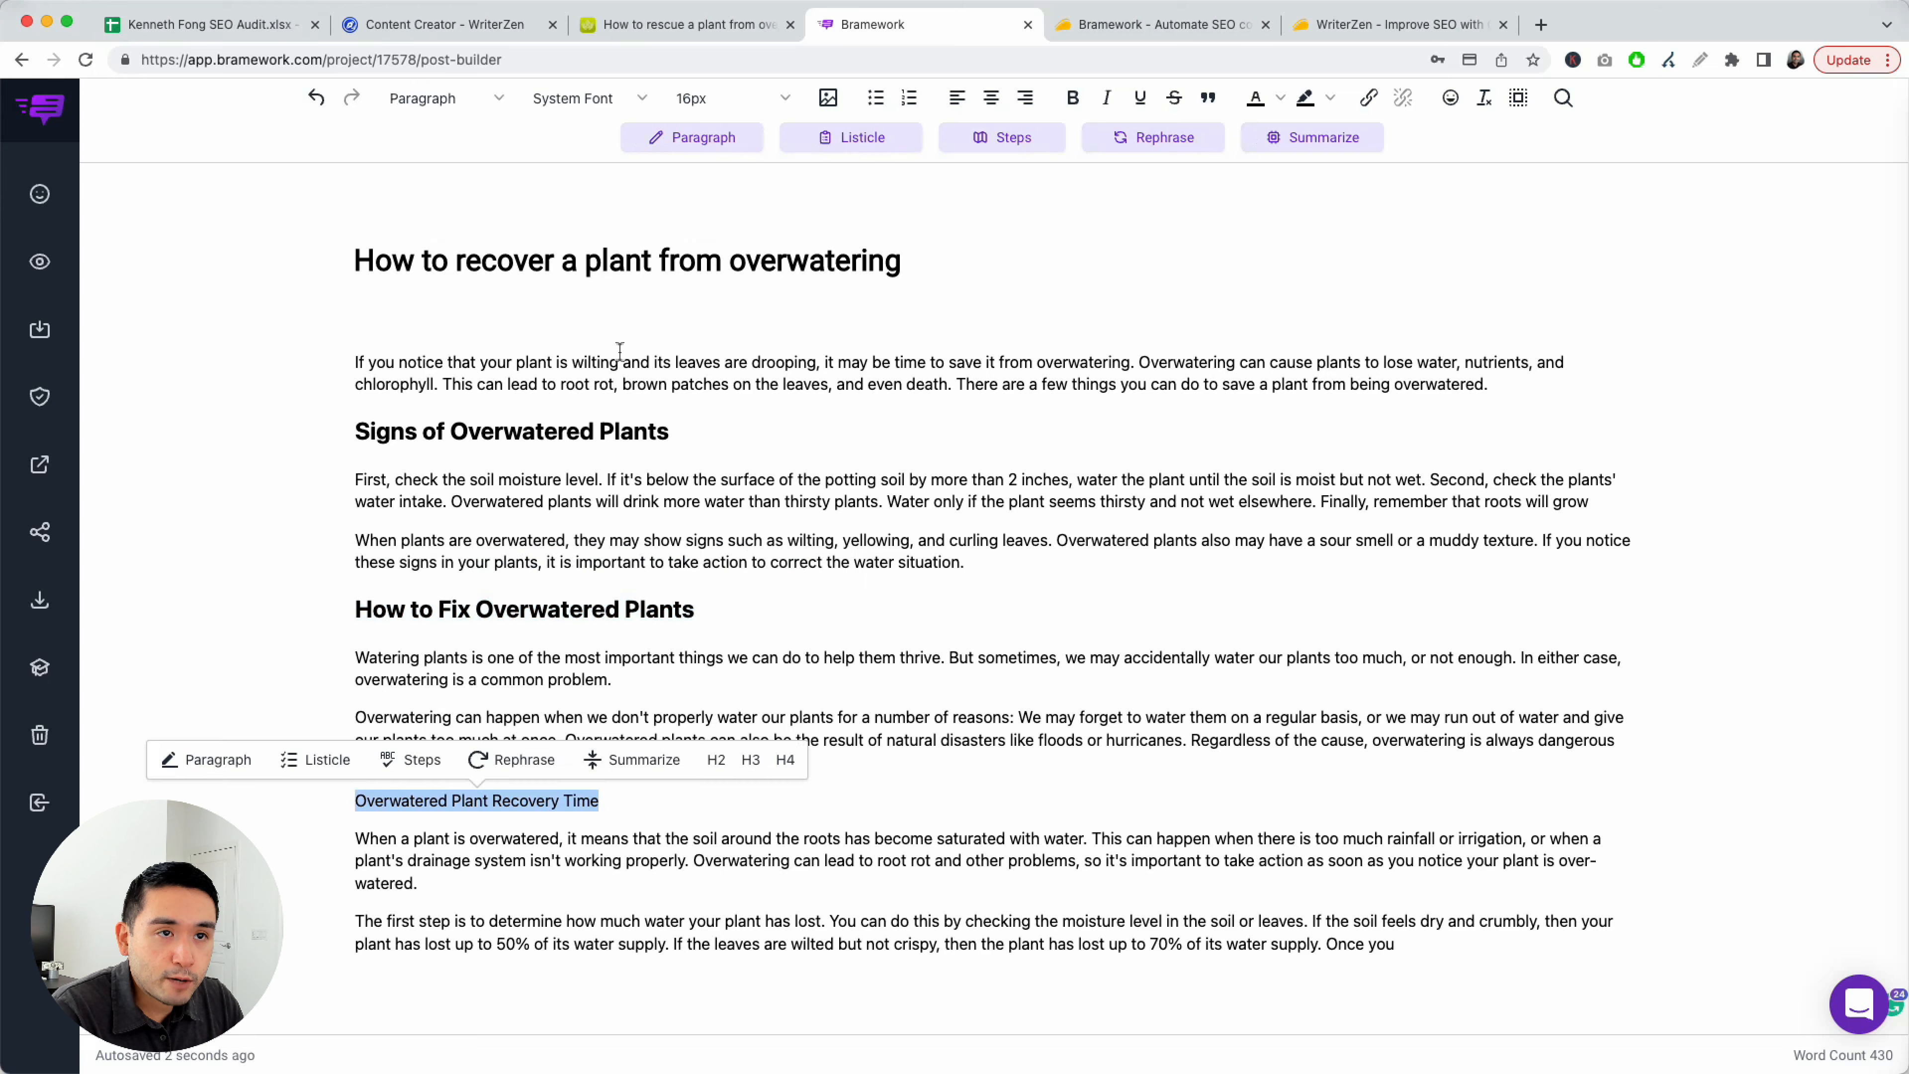
click(432, 99)
click(448, 200)
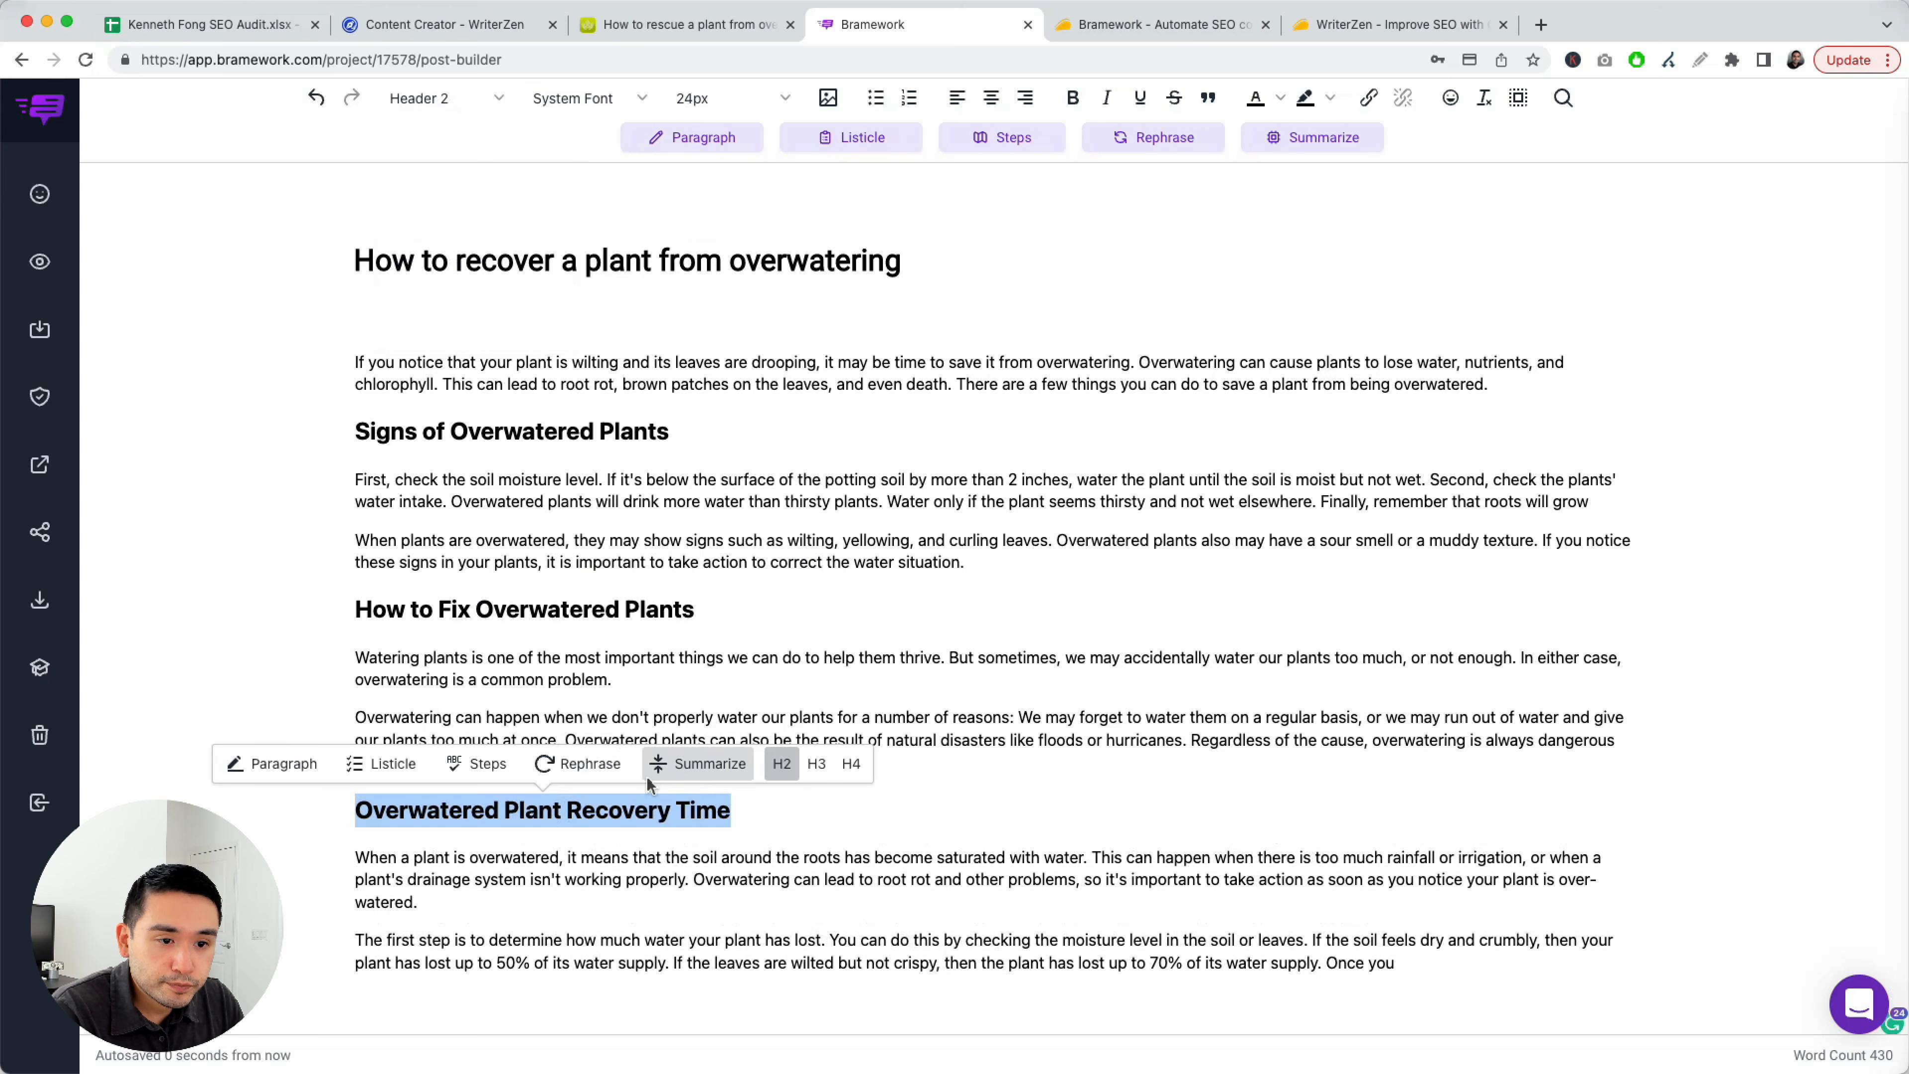
click(696, 540)
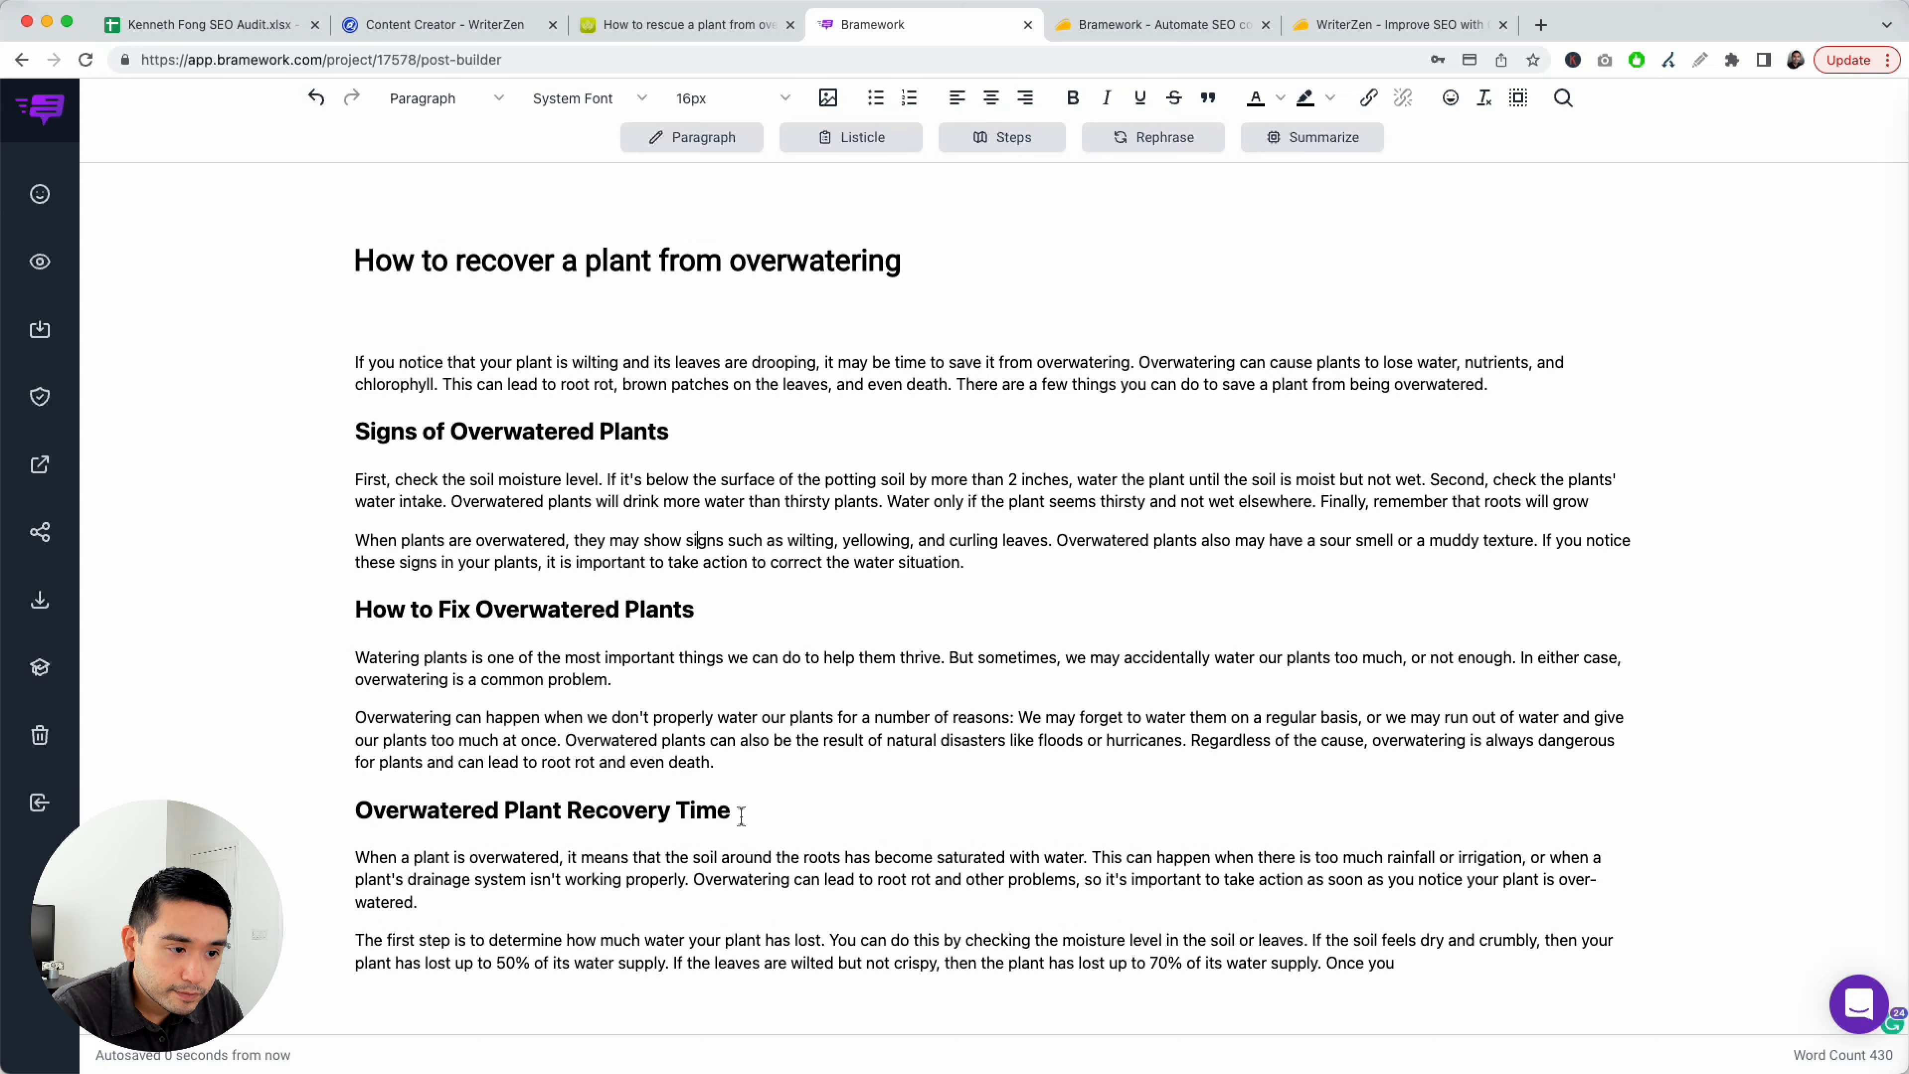
Delete the last paragraph of the recovery time section, starting "The first step is to determine how much water"
click(861, 926)
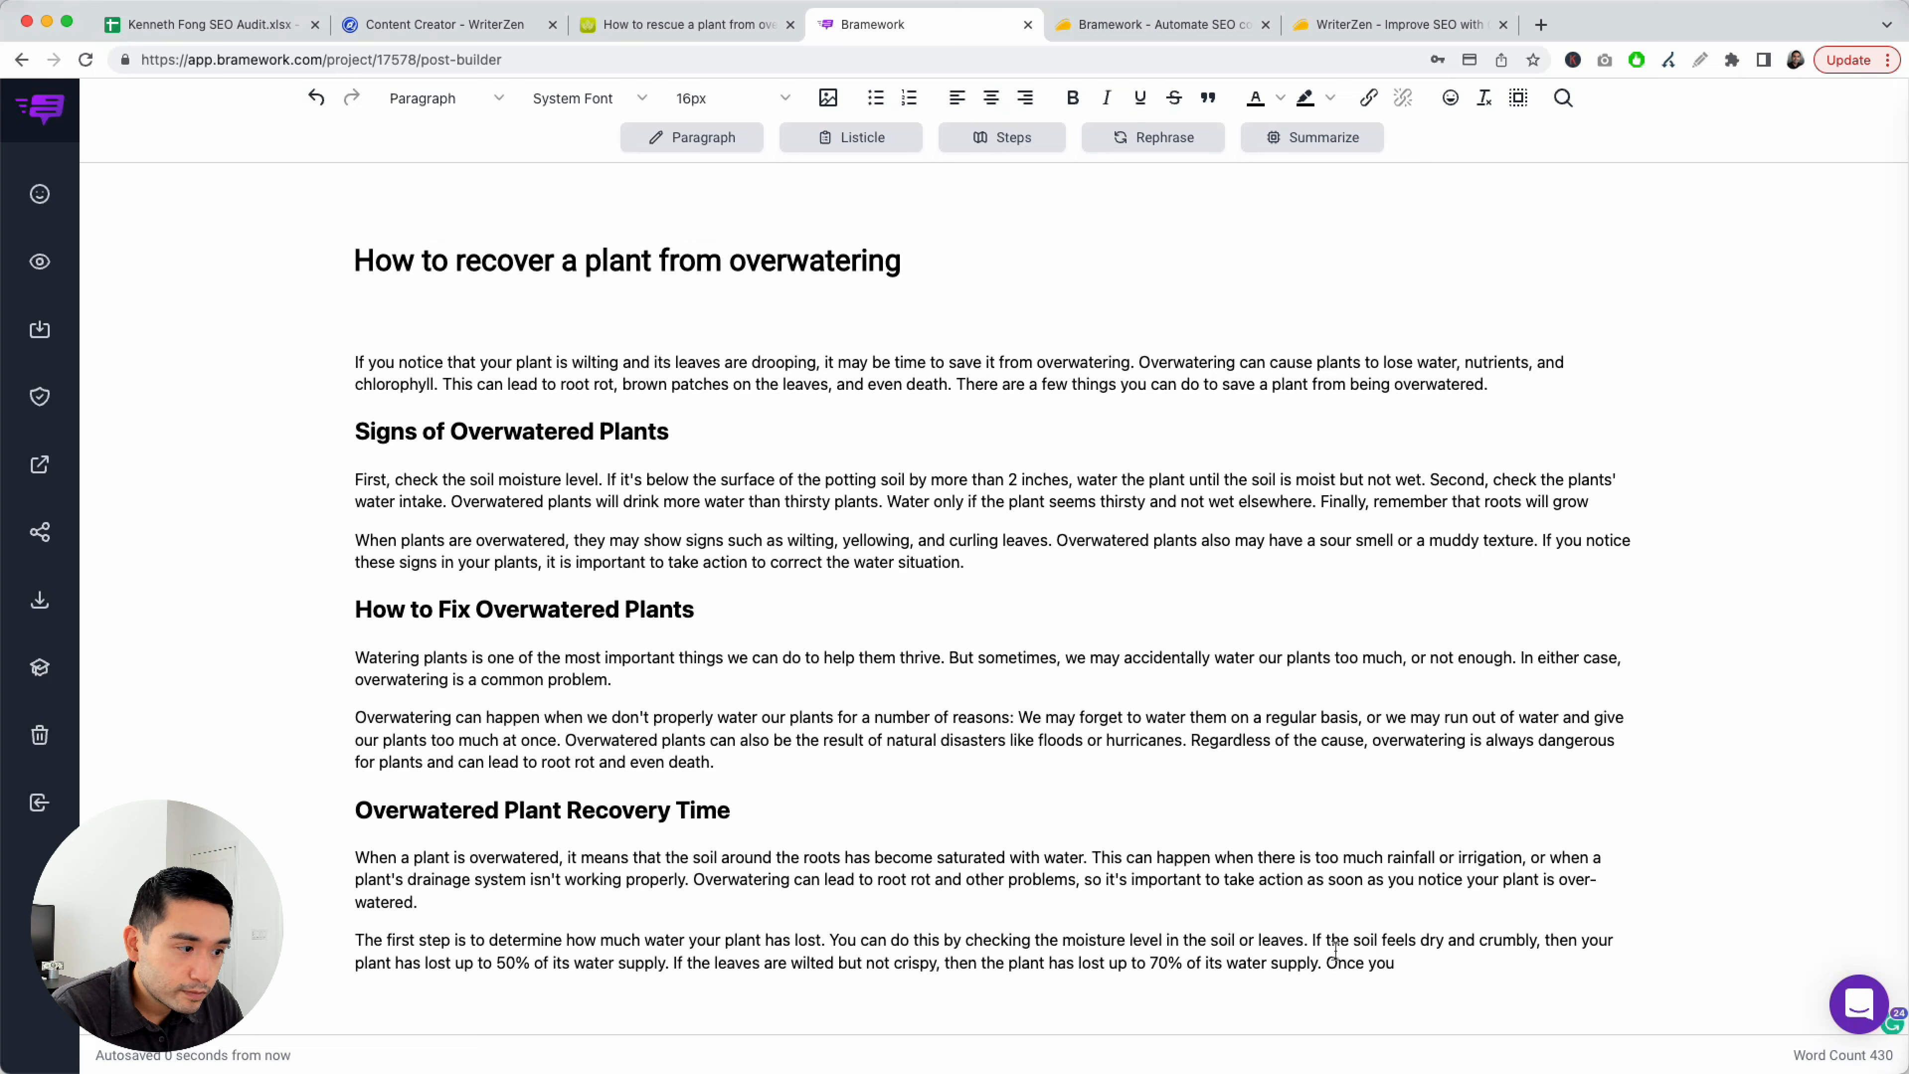
drag(1413, 969, 297, 936)
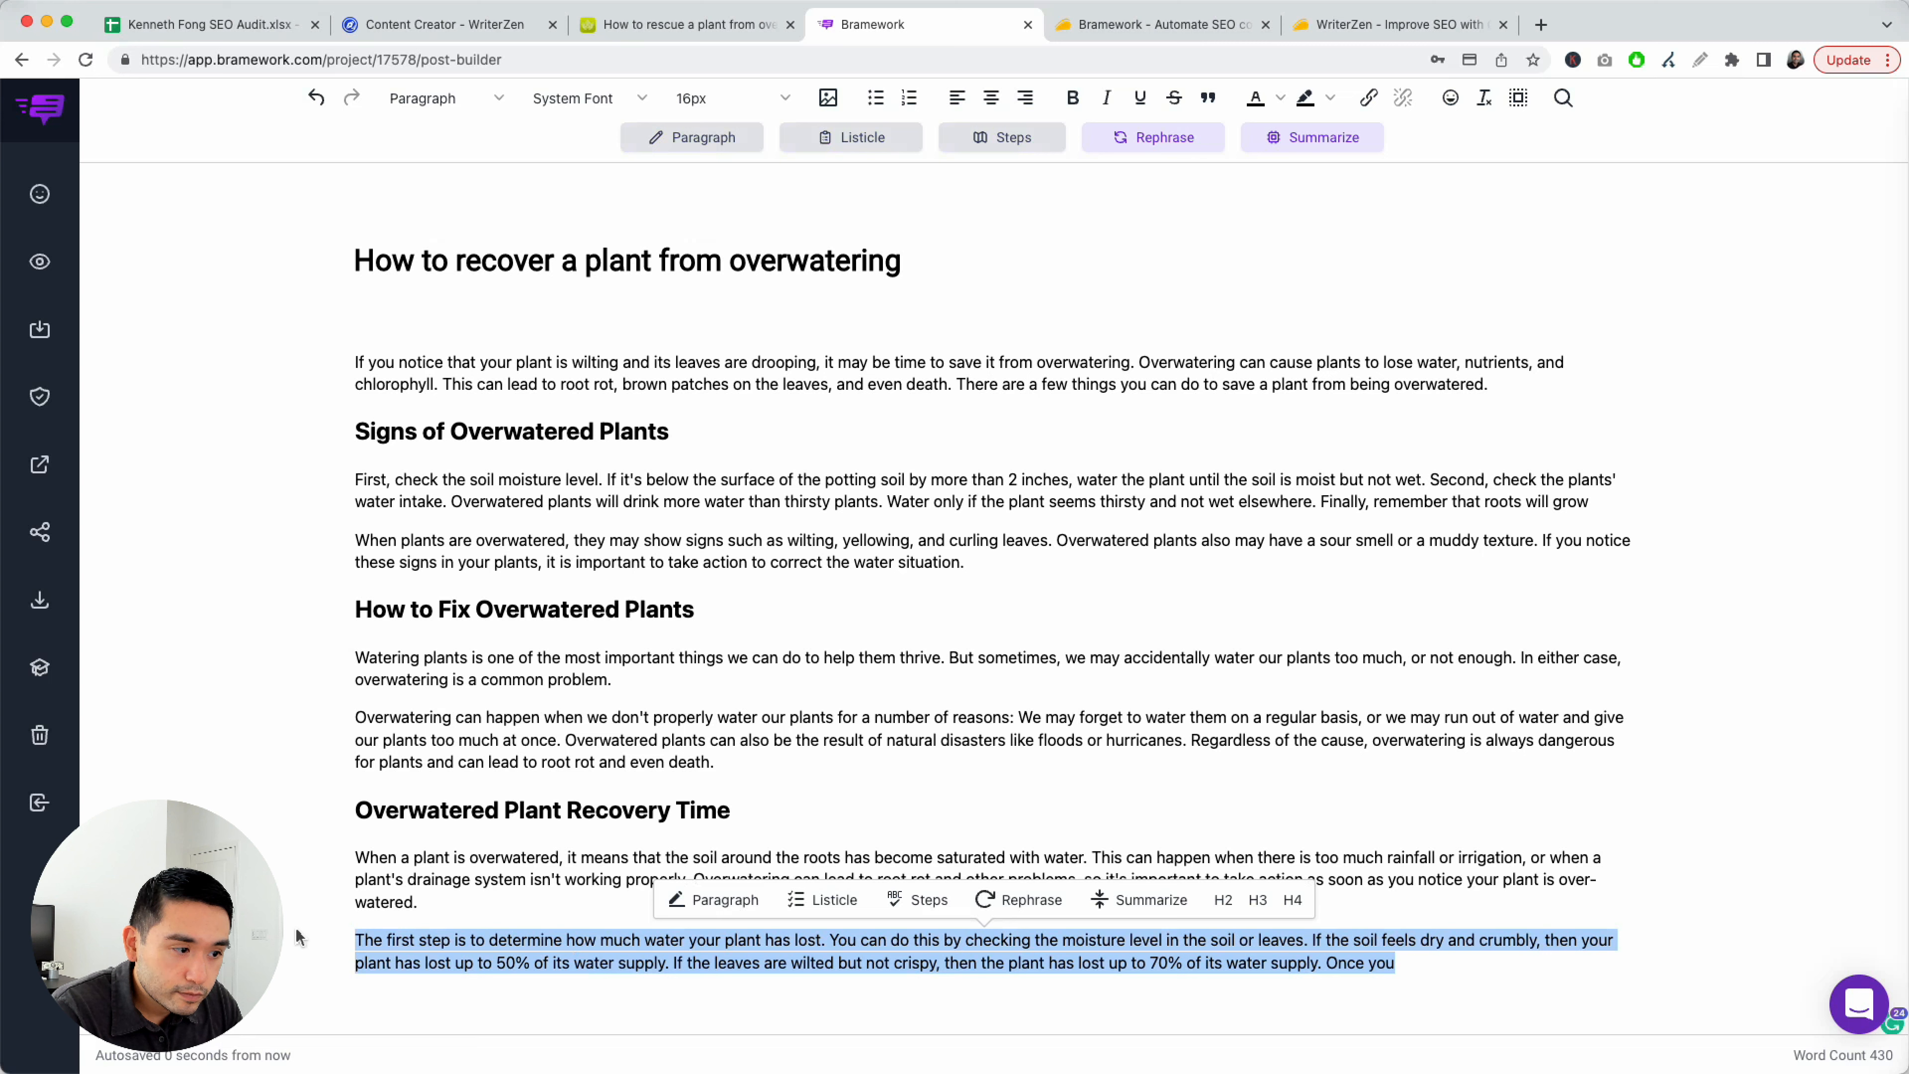
click(397, 950)
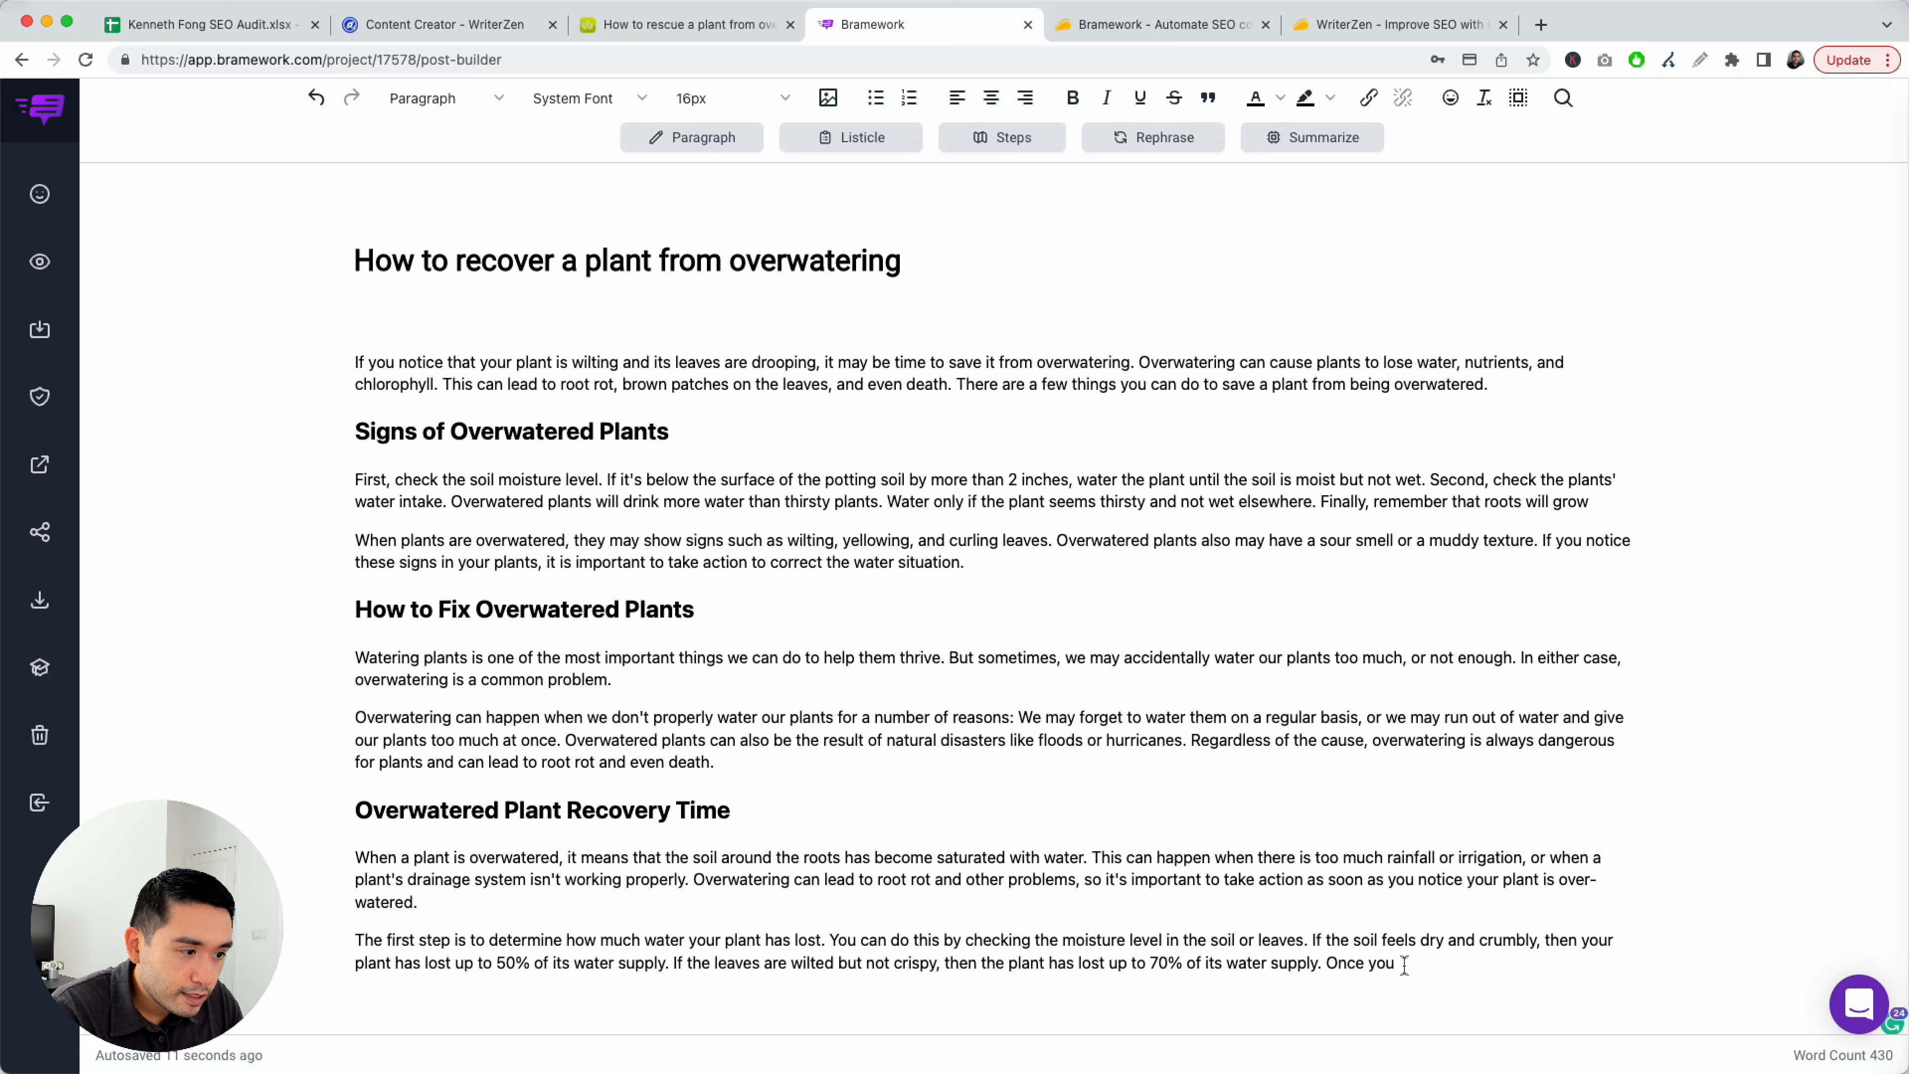
drag(798, 480, 1007, 480)
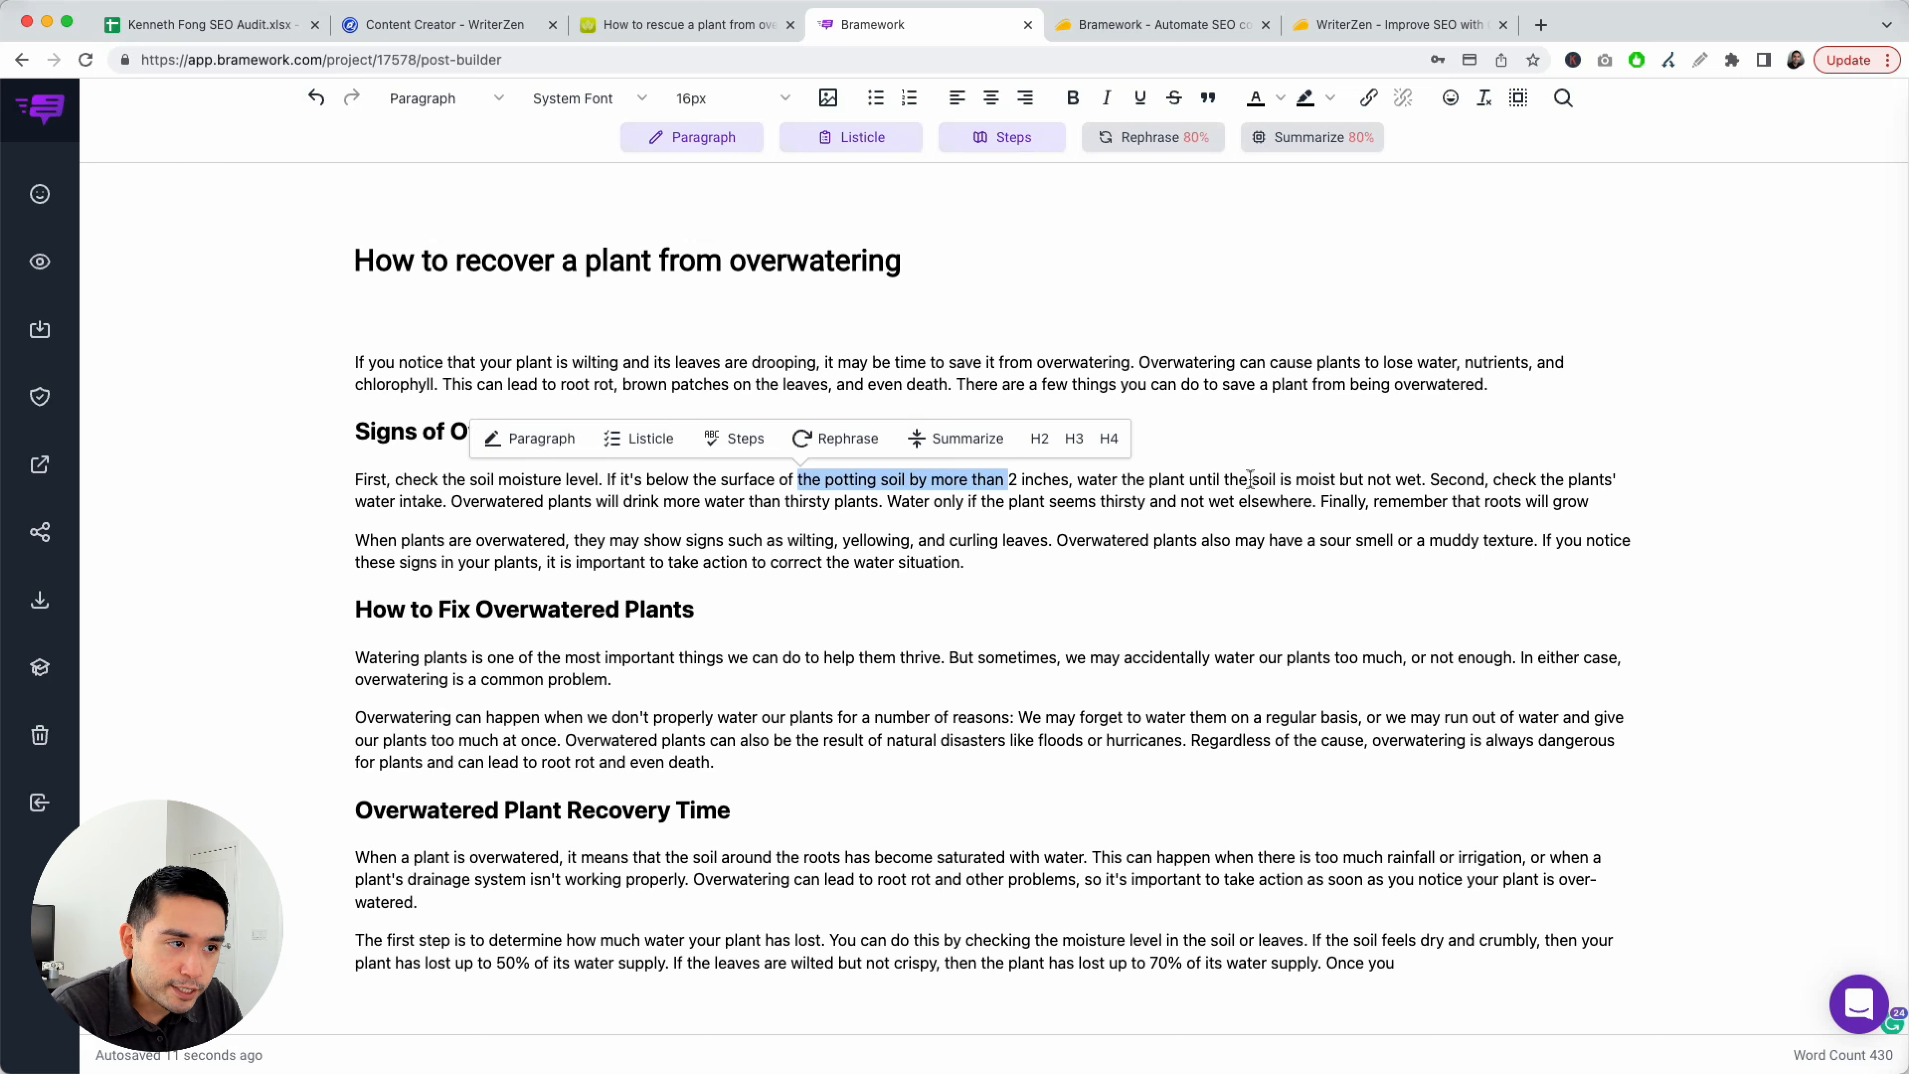
drag(1251, 480, 1281, 494)
click(1251, 494)
drag(1421, 948, 500, 915)
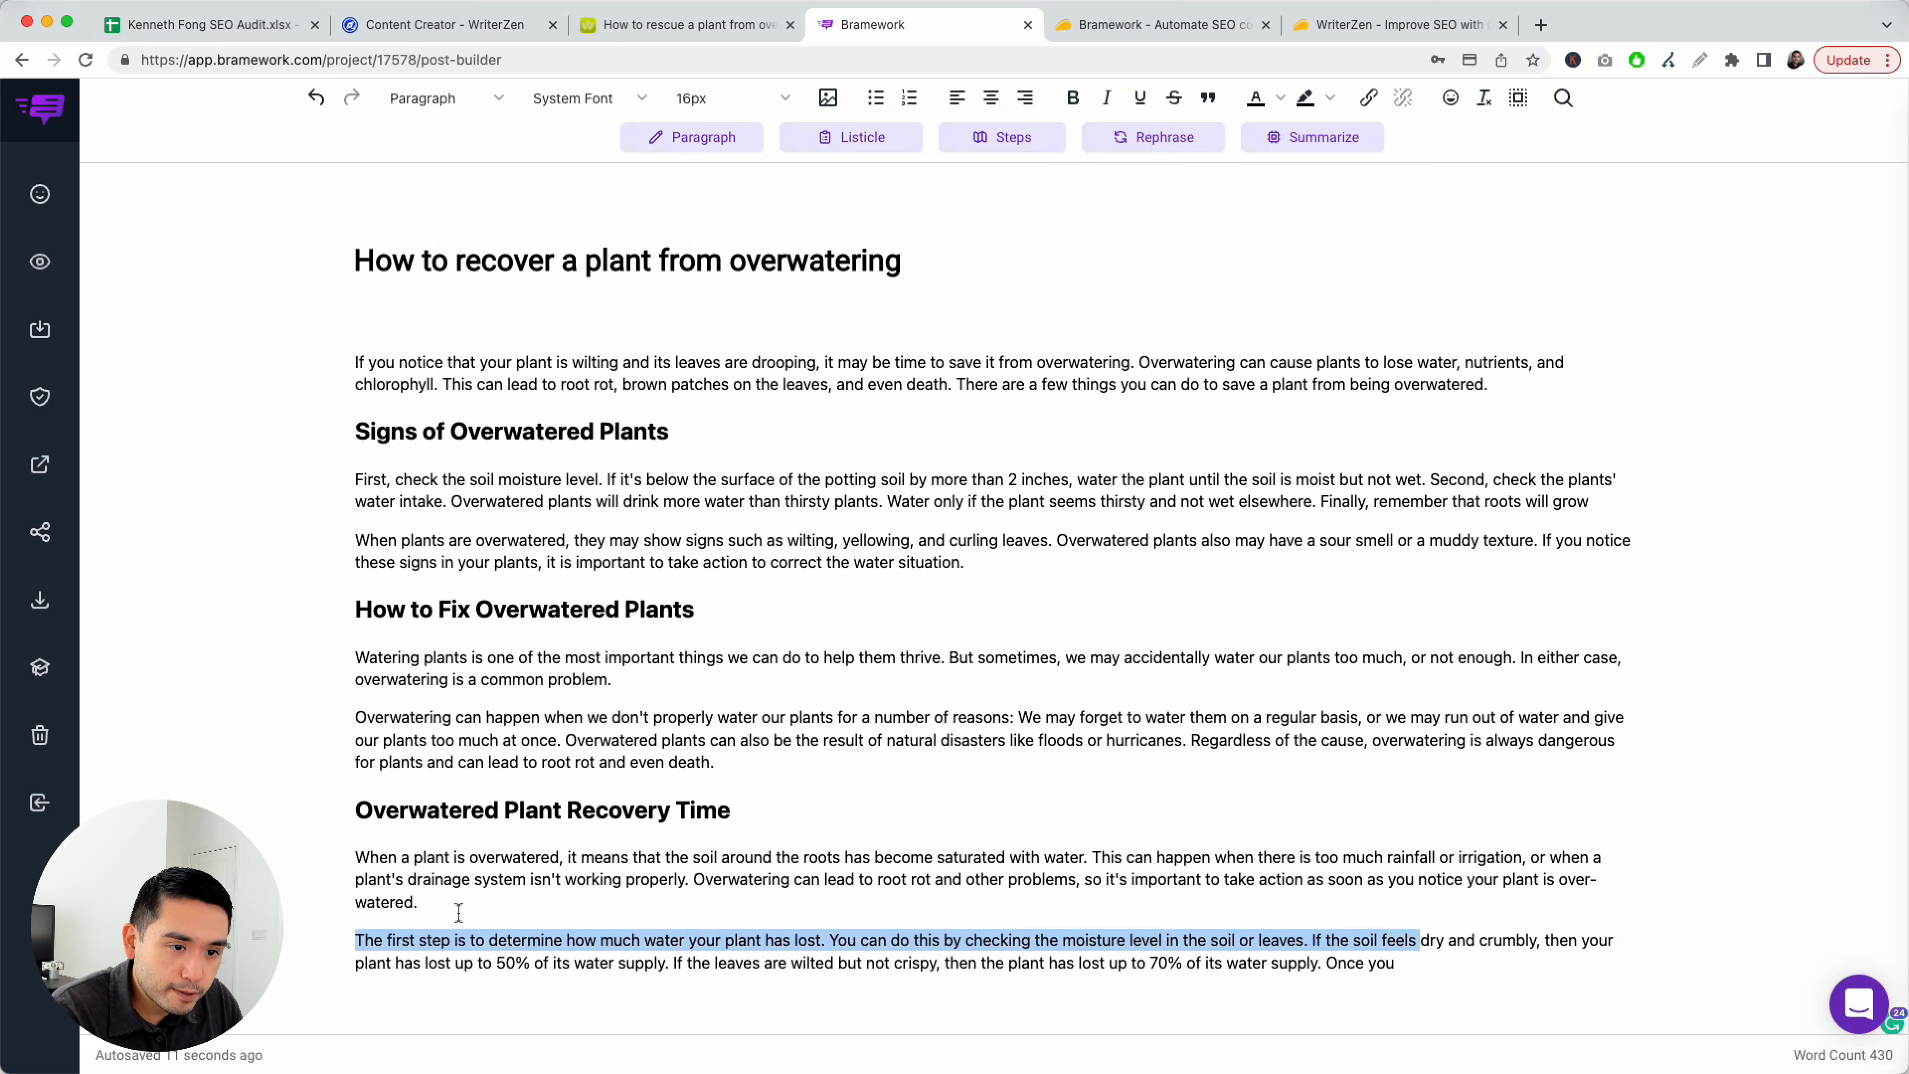
click(937, 964)
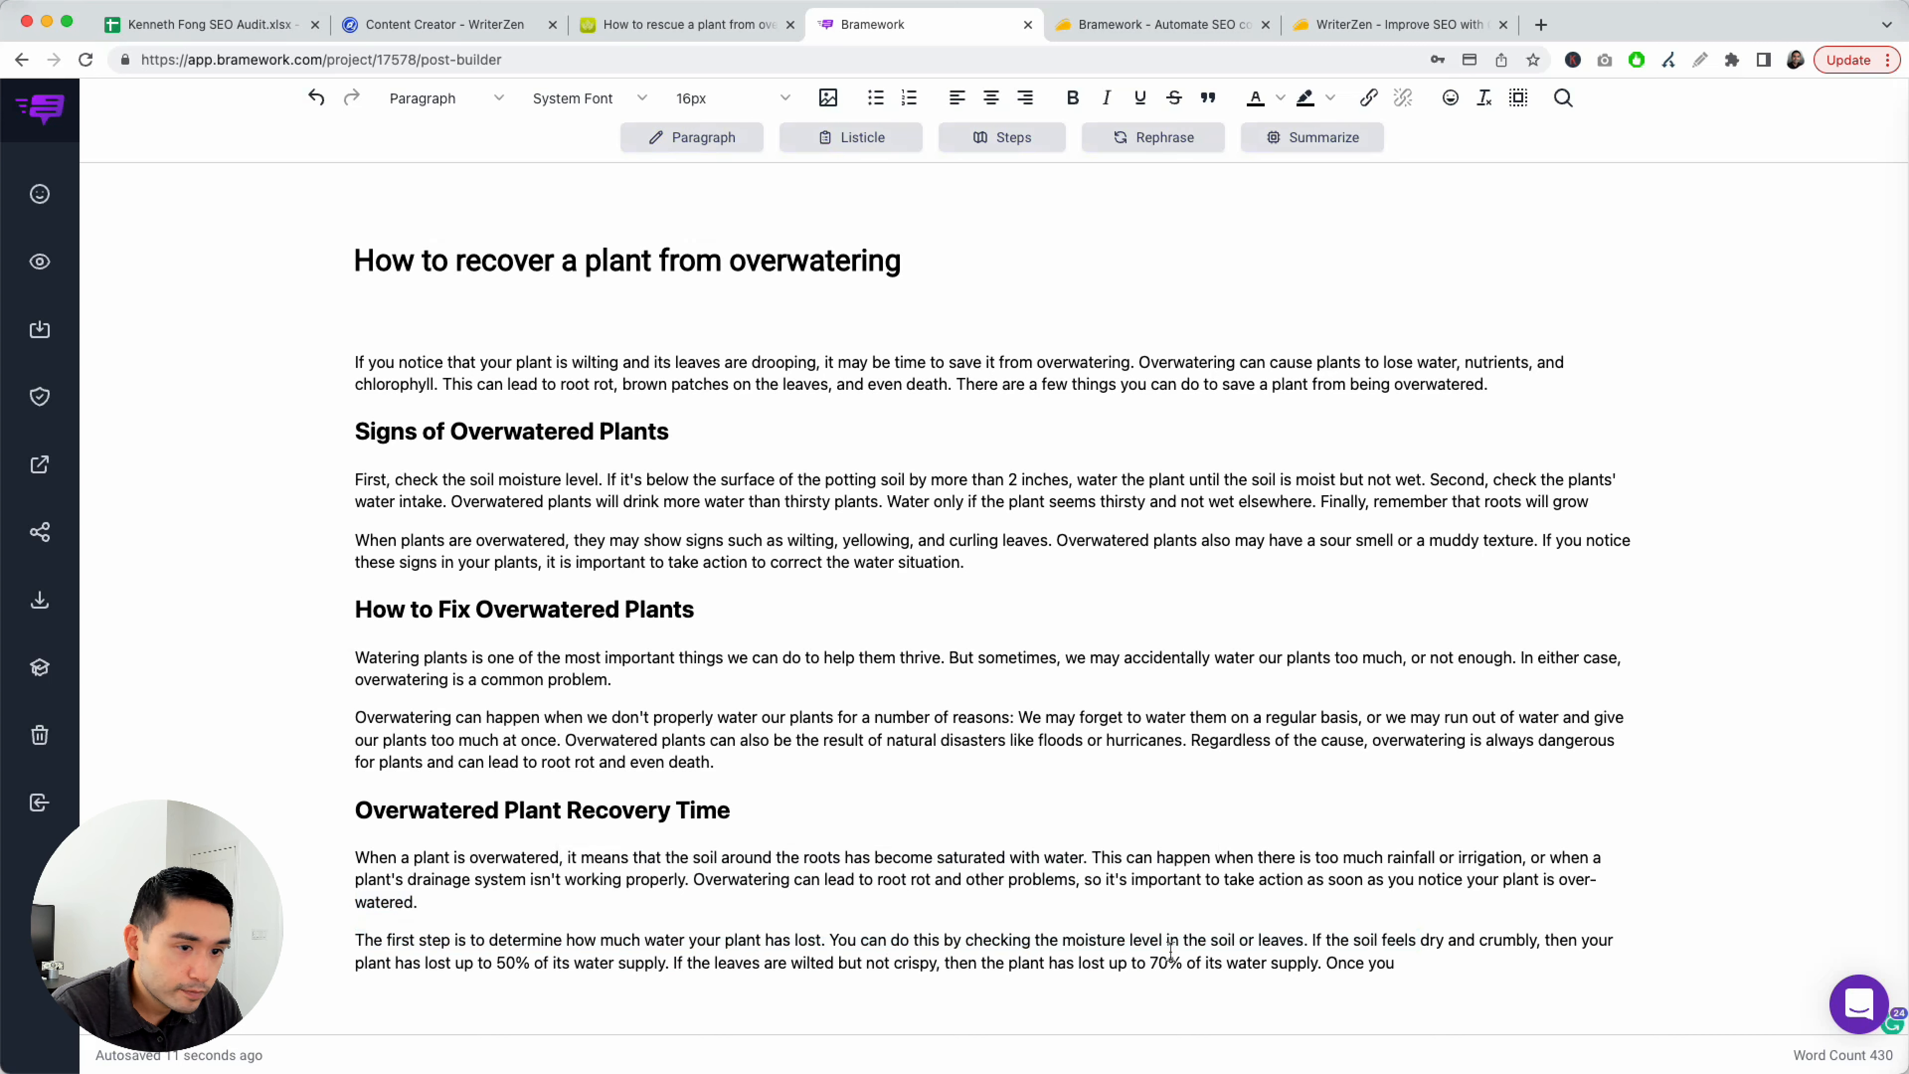
drag(358, 936, 1604, 979)
key(BackSpace)
key(BackSpace)
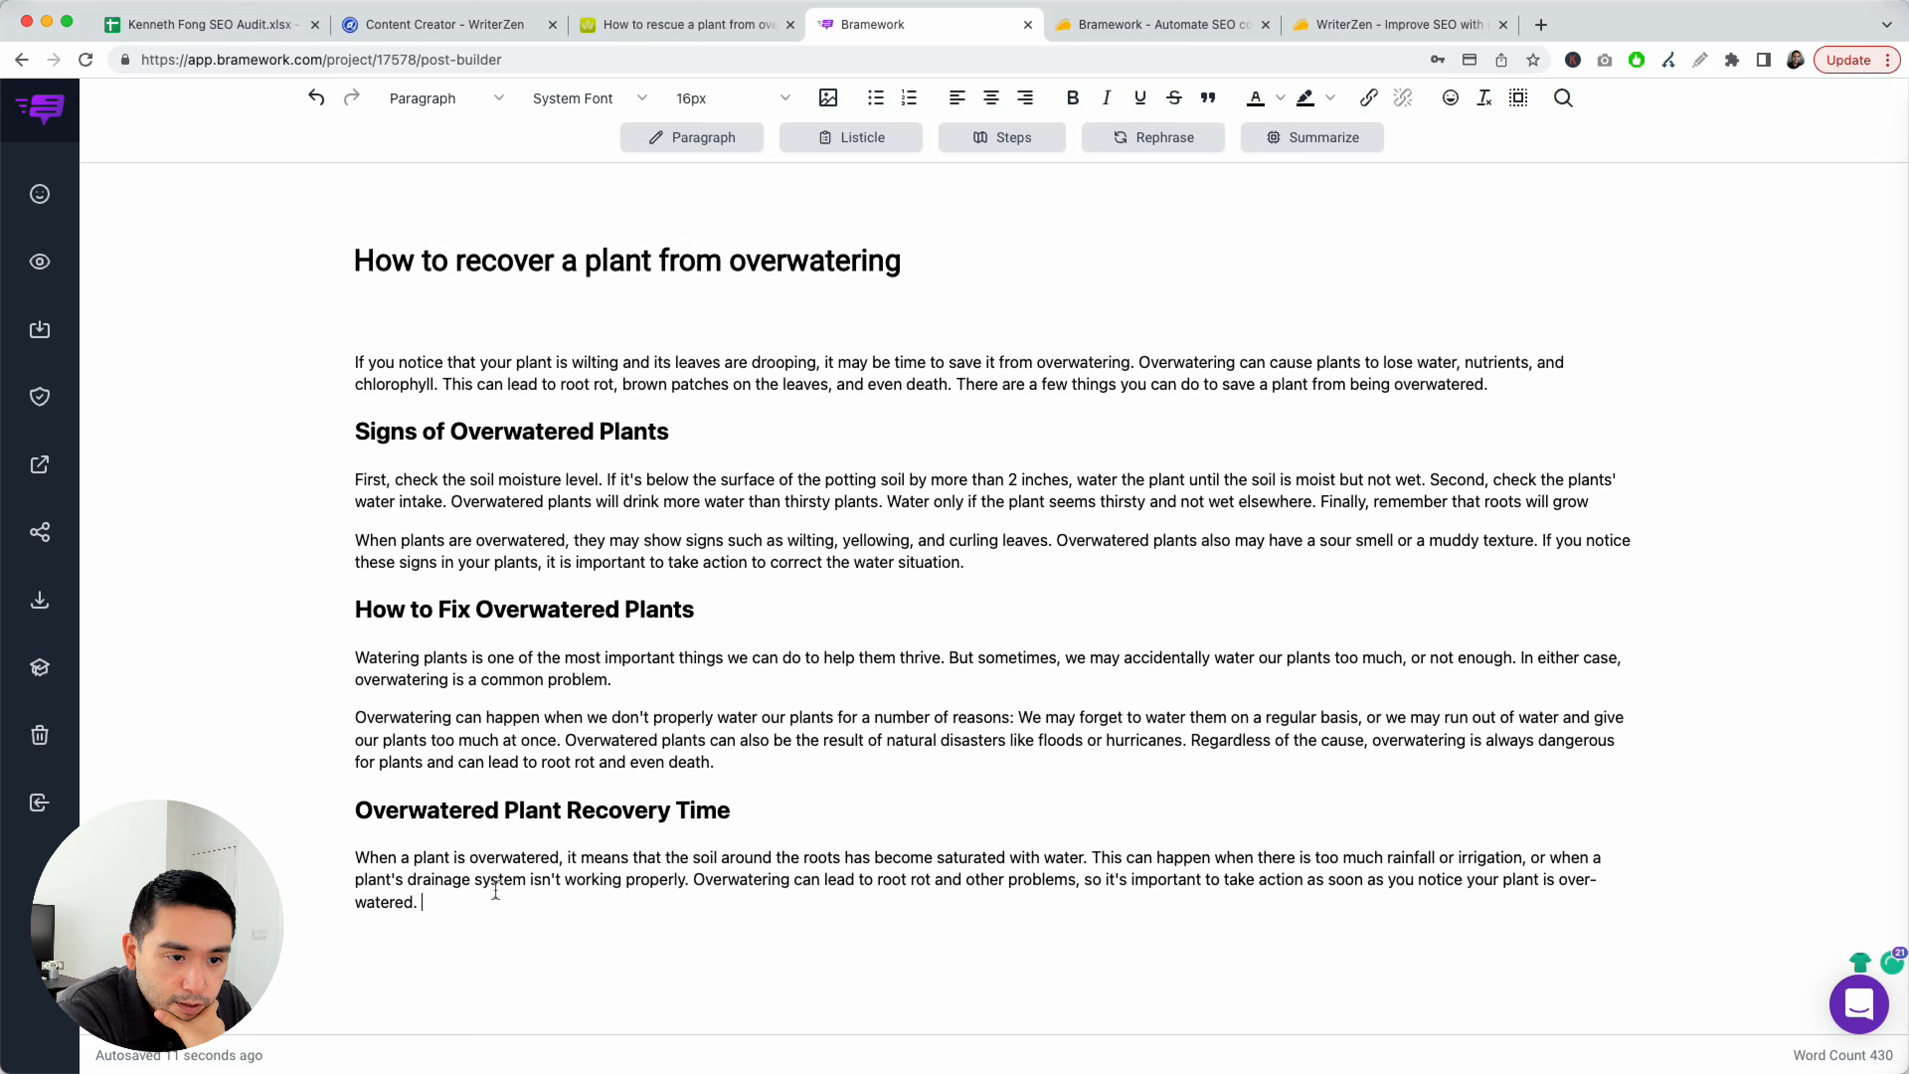
Add "The amount of time it takes for a plant to recover is important." to the recovery time paragraph and have the AI continue from it
drag(612, 857, 1254, 857)
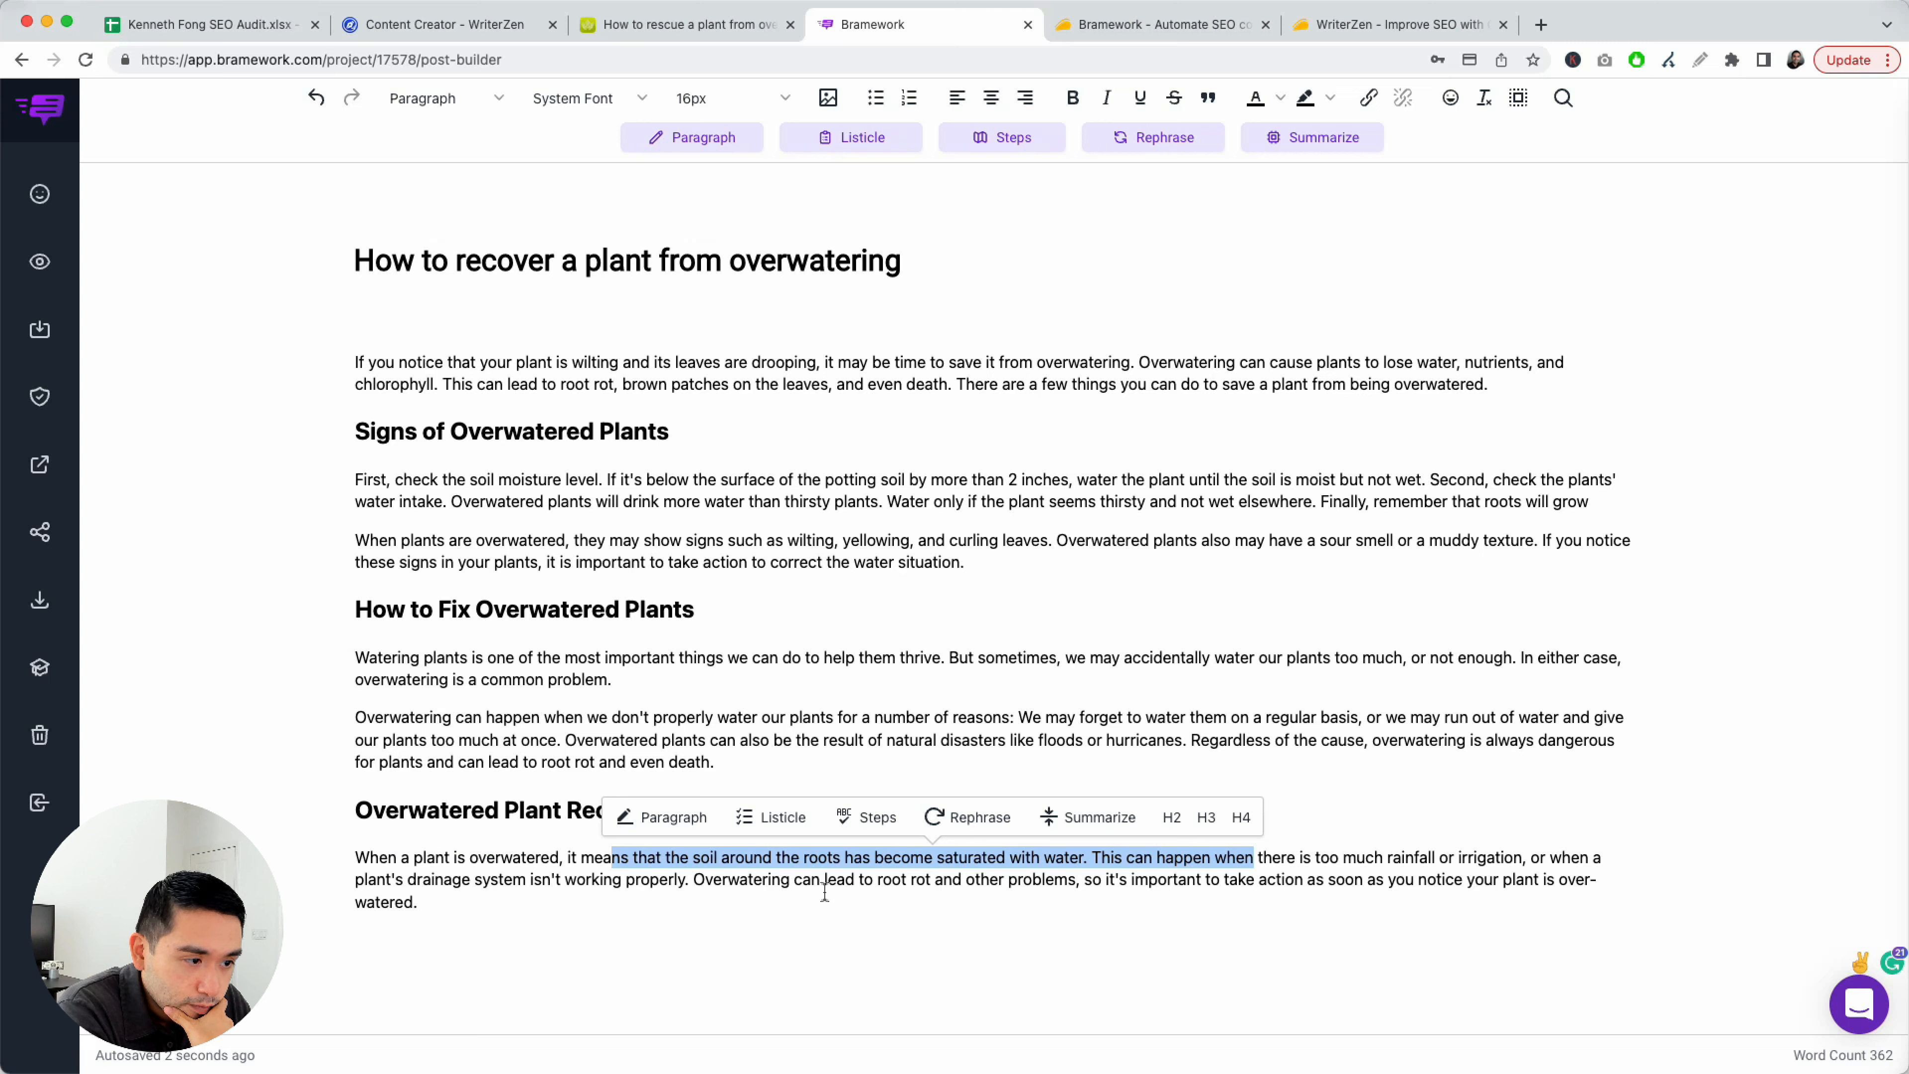
click(611, 896)
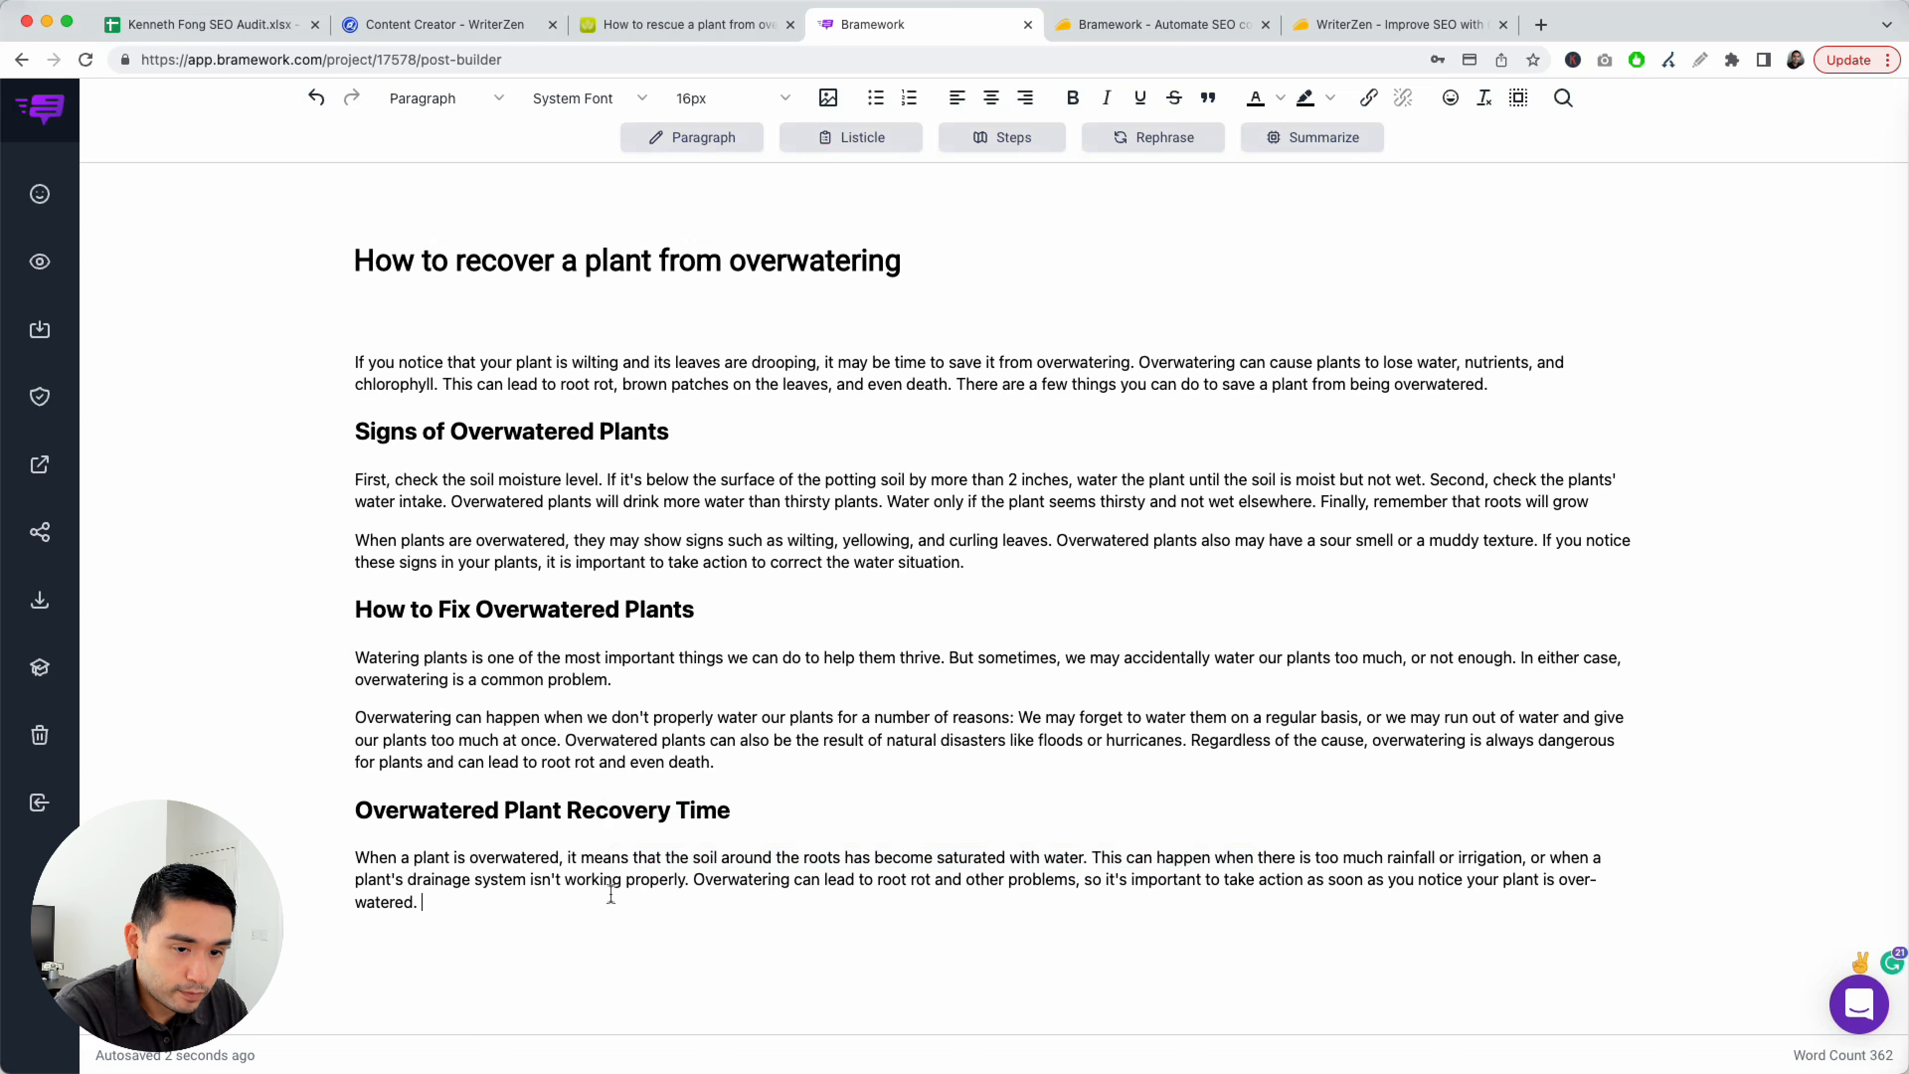
text(The am)
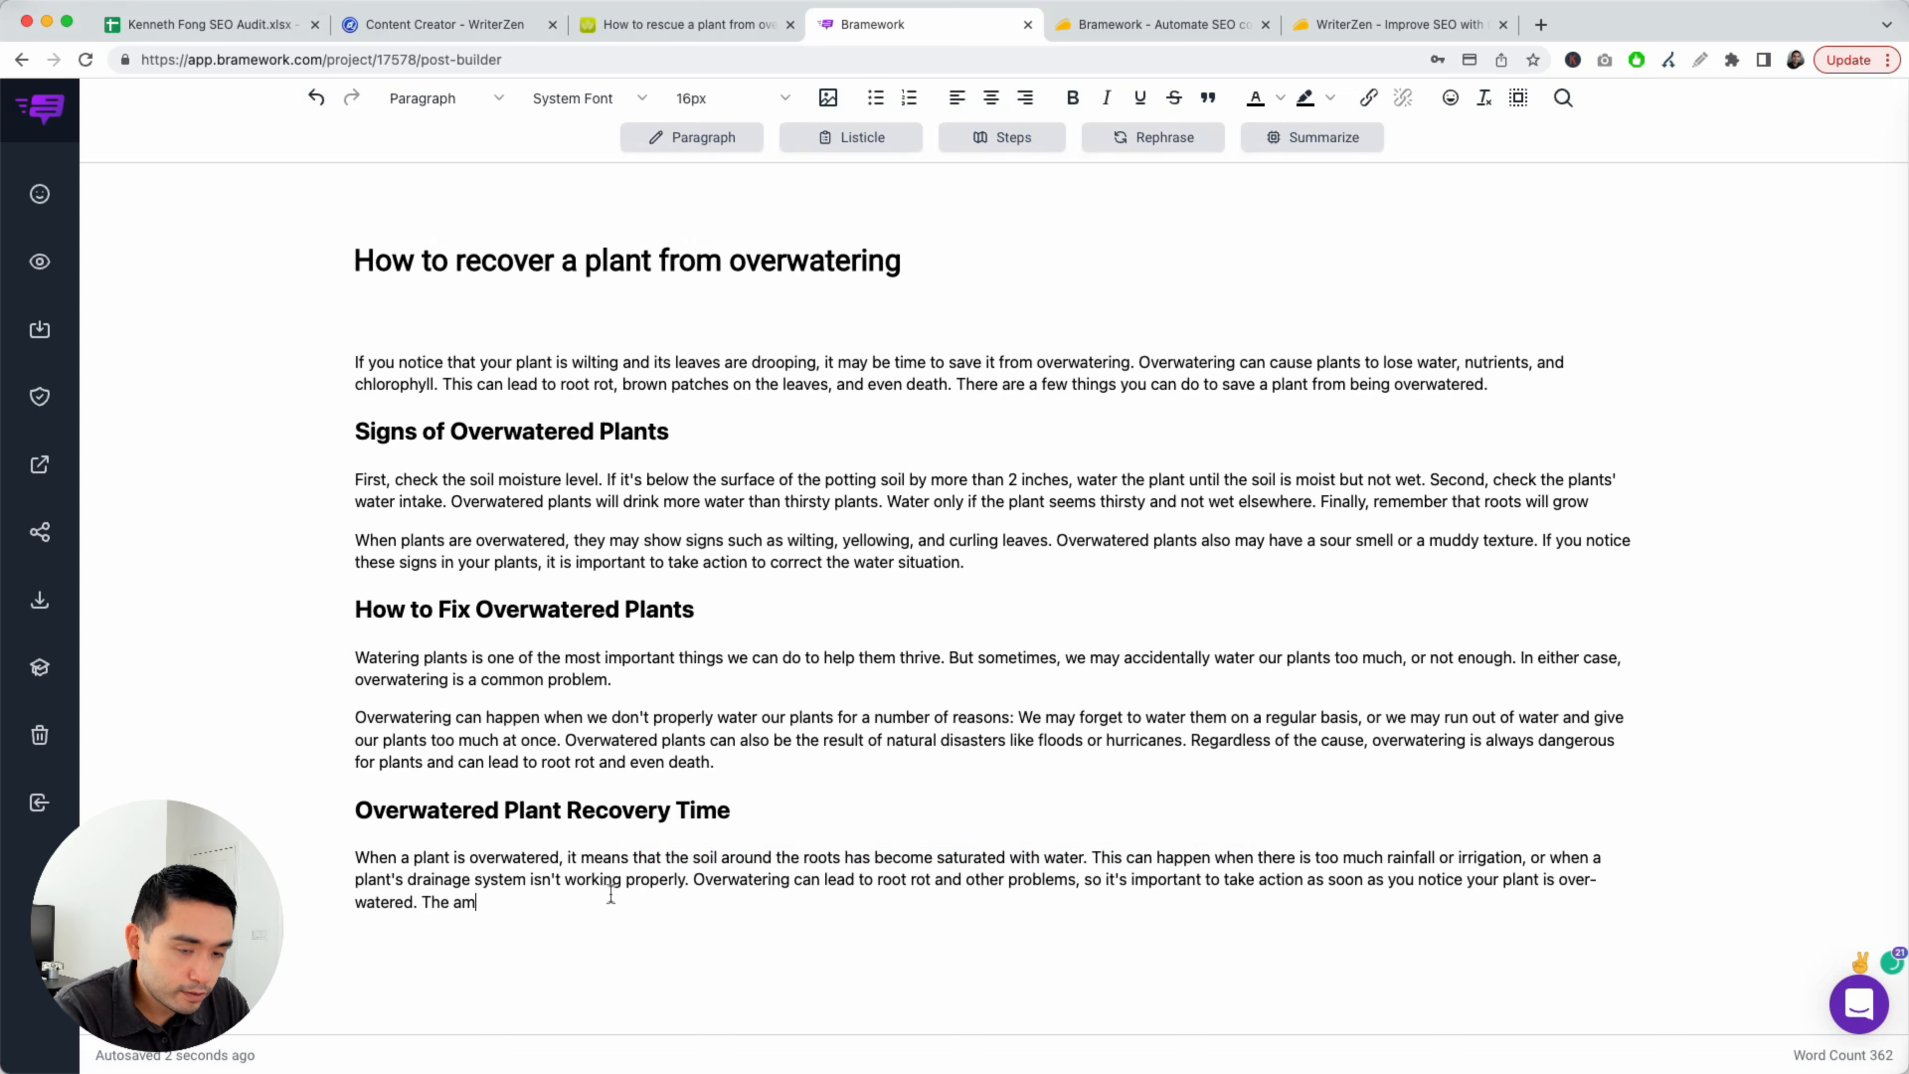
text(ount of time it)
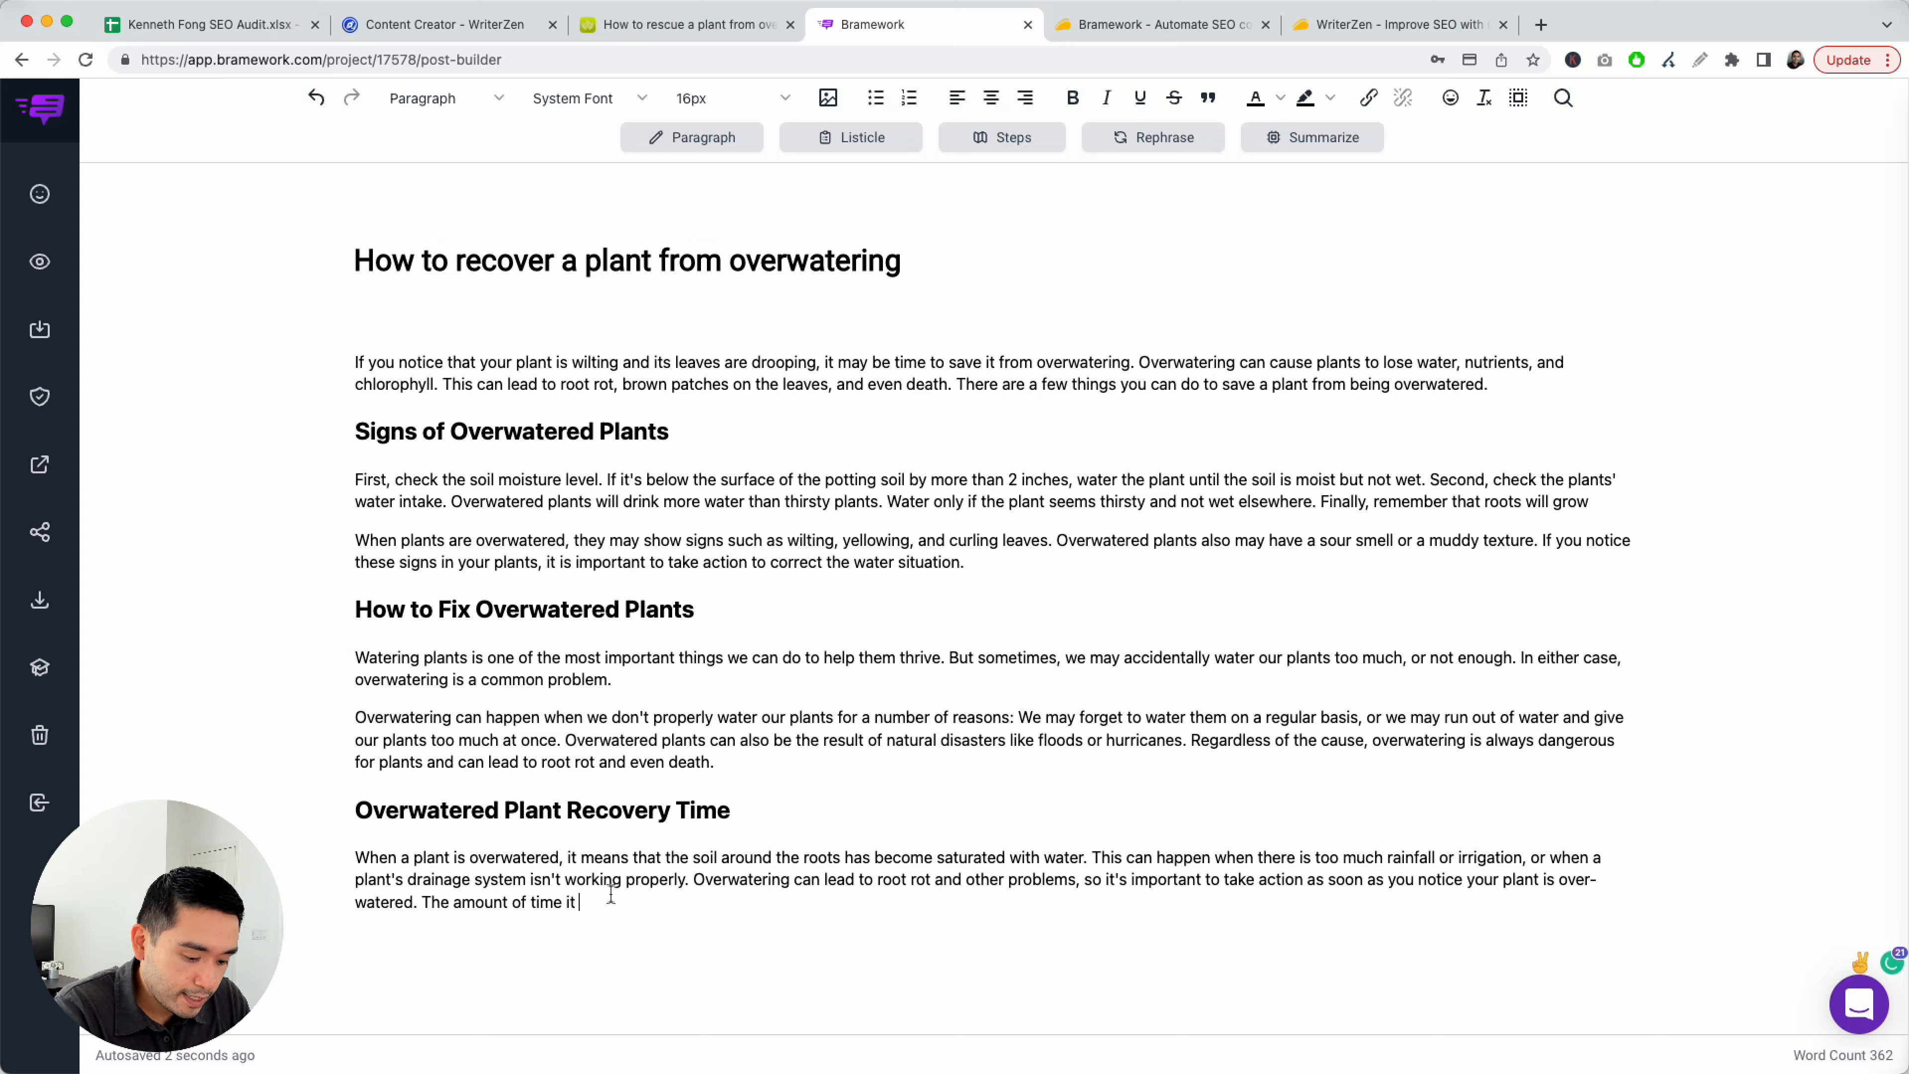
text( takes for th)
text(plan)
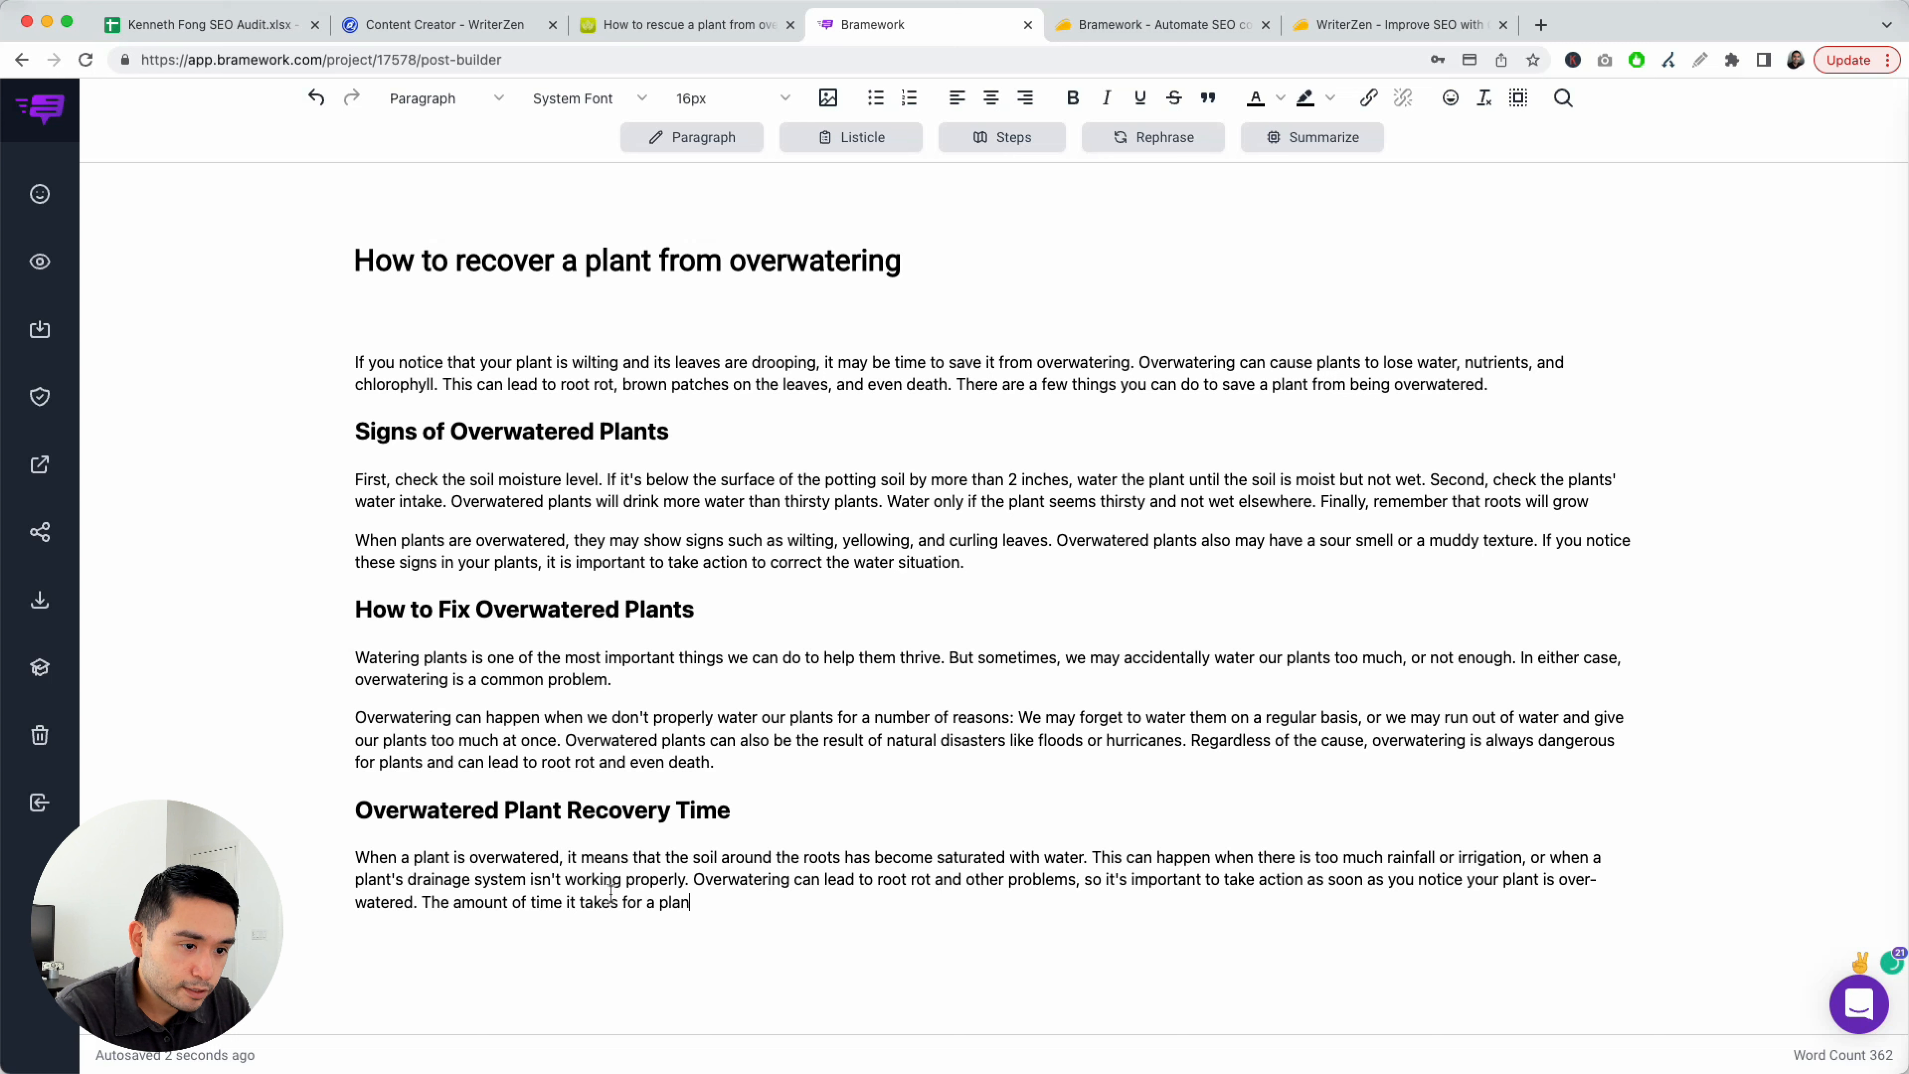
text(t to recover is important.)
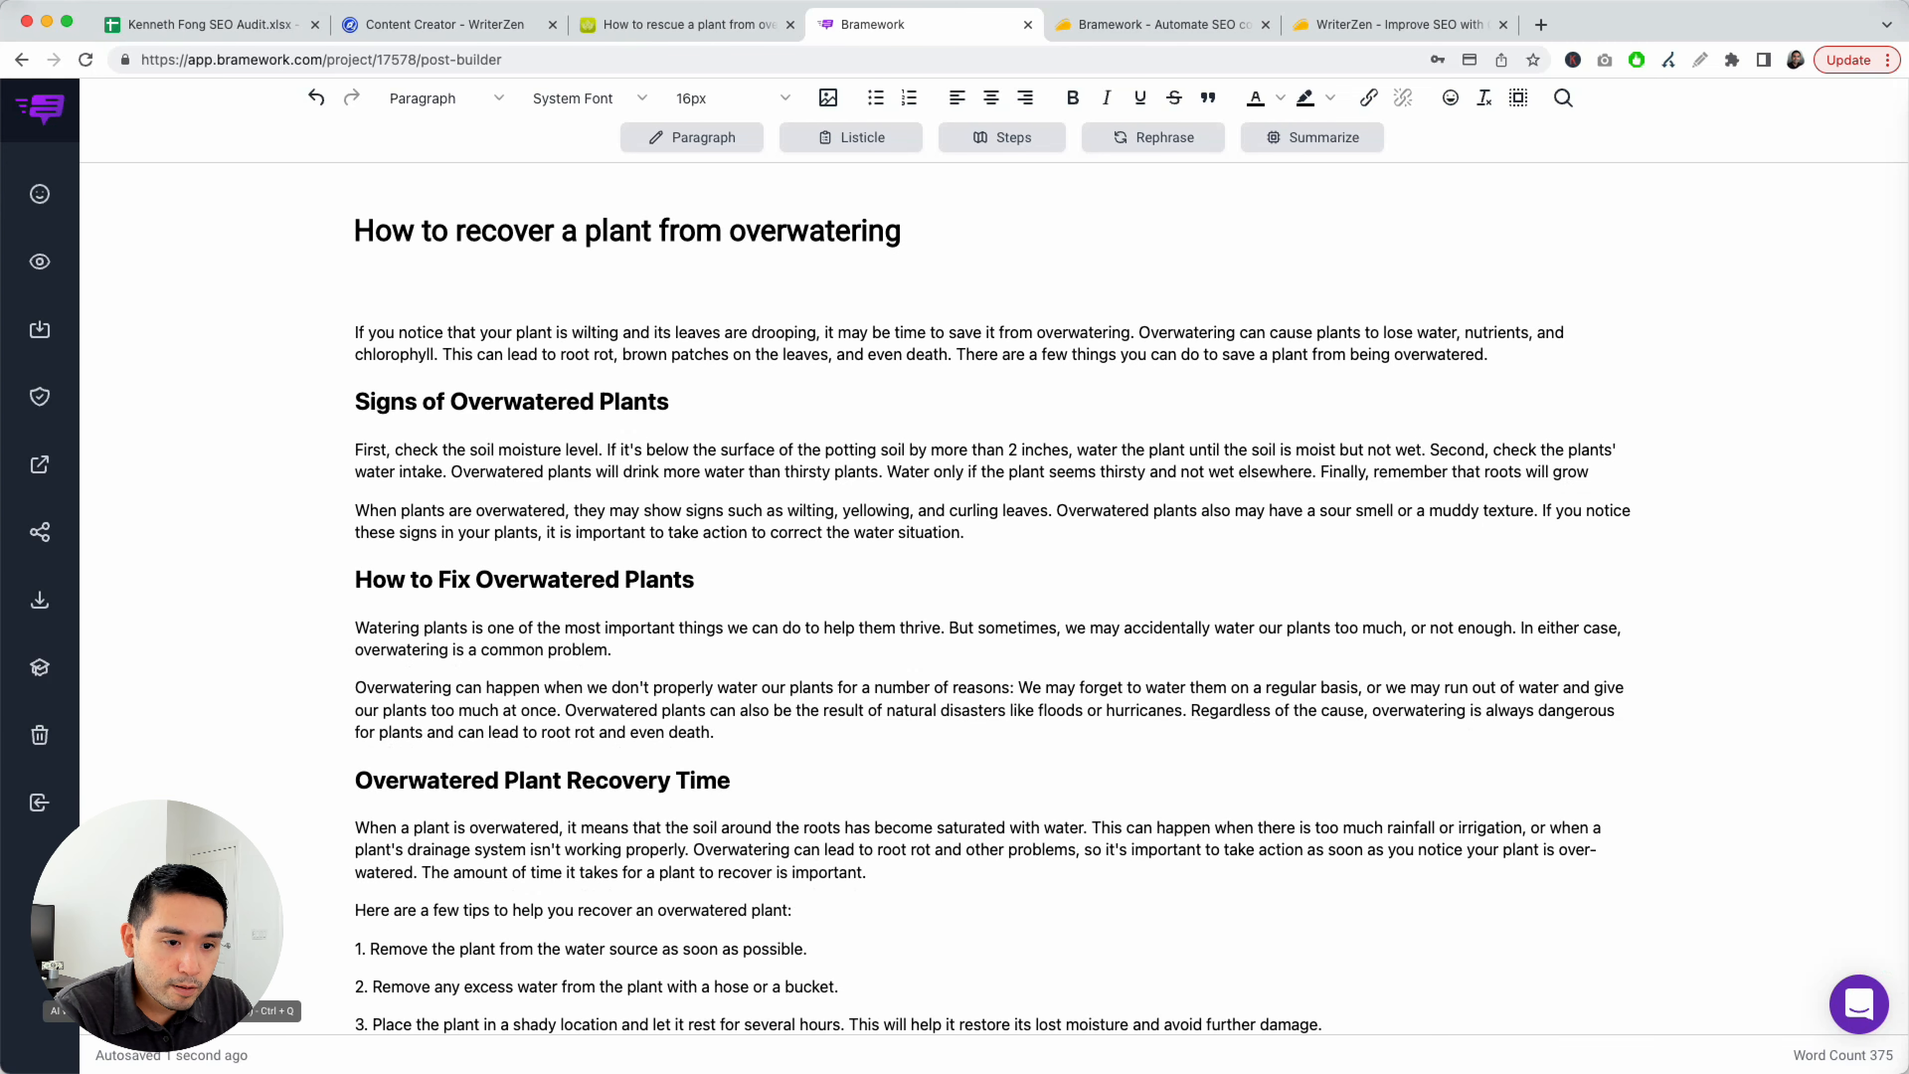
scroll(551, 931, down, 2)
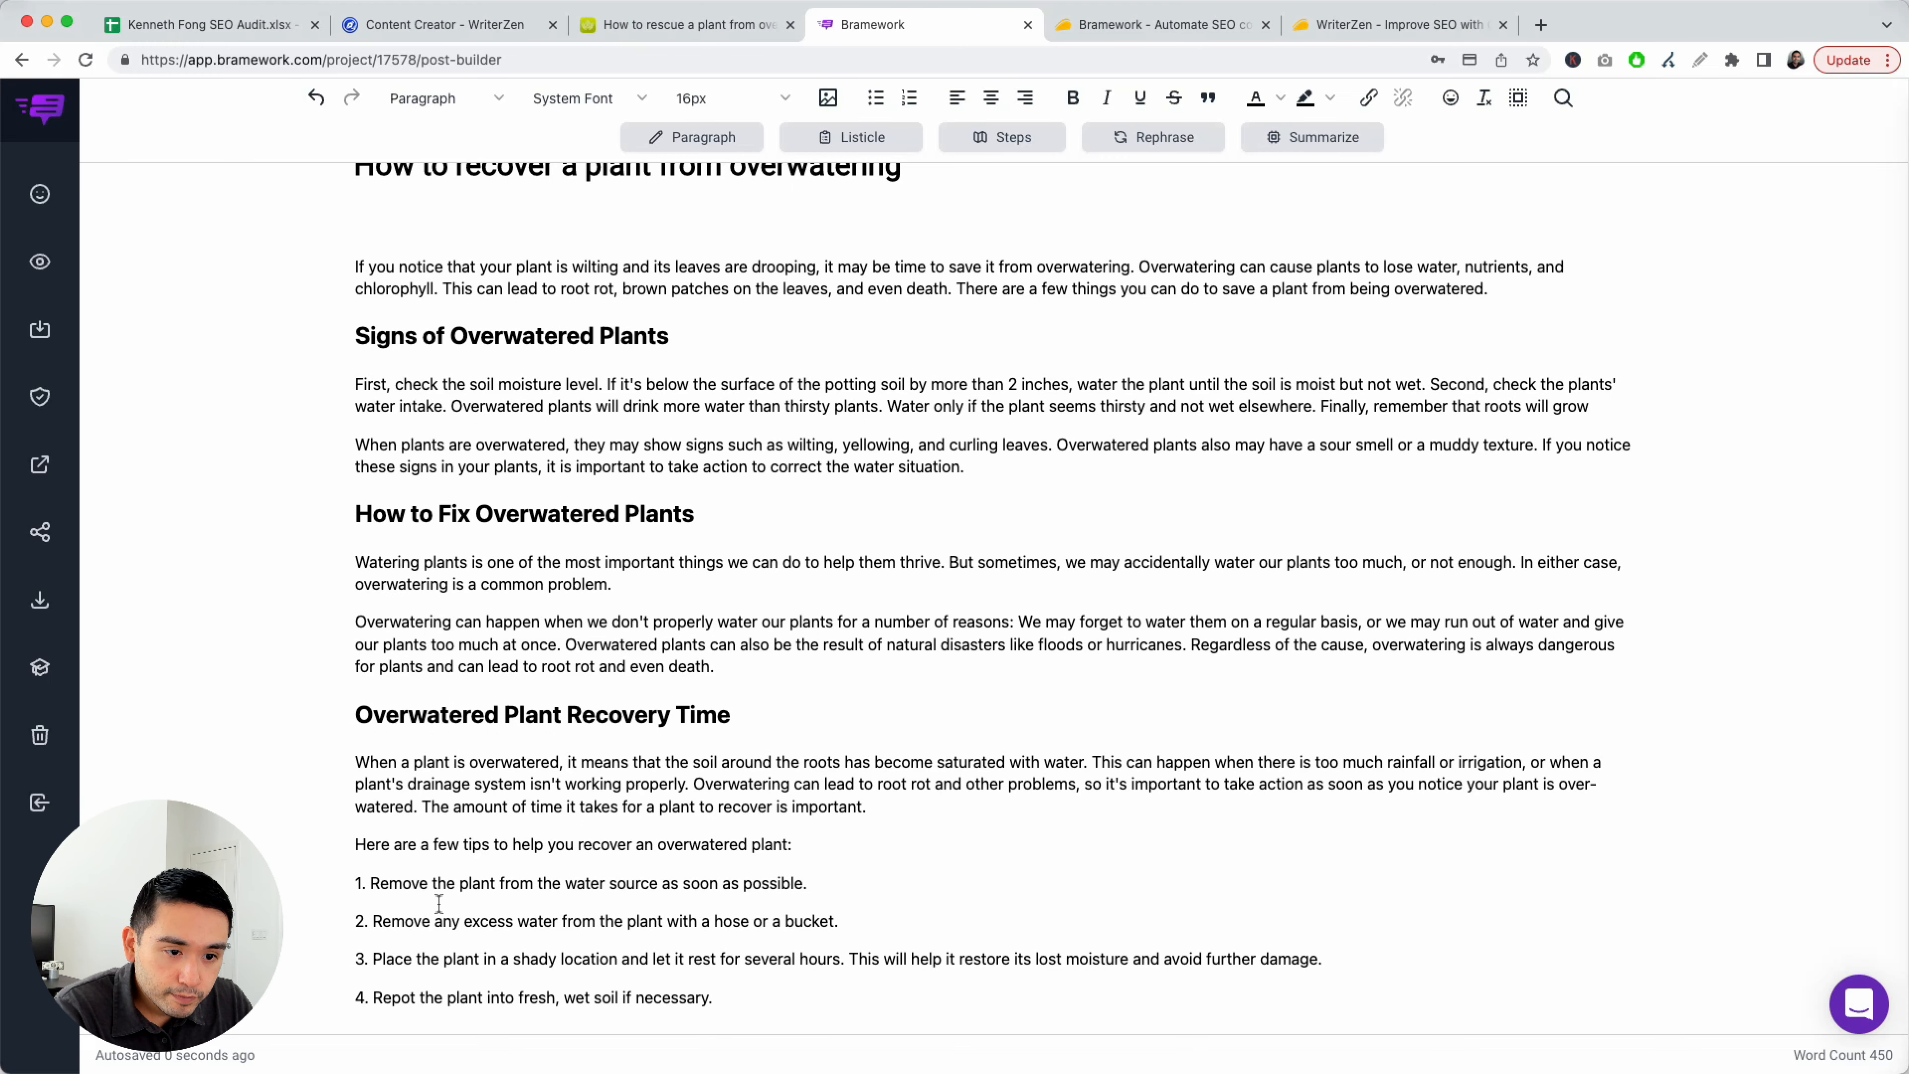
Generate an AI paragraph from the added recovery time sentence and delete the numbered tips with their introductory line below it
drag(916, 808, 421, 808)
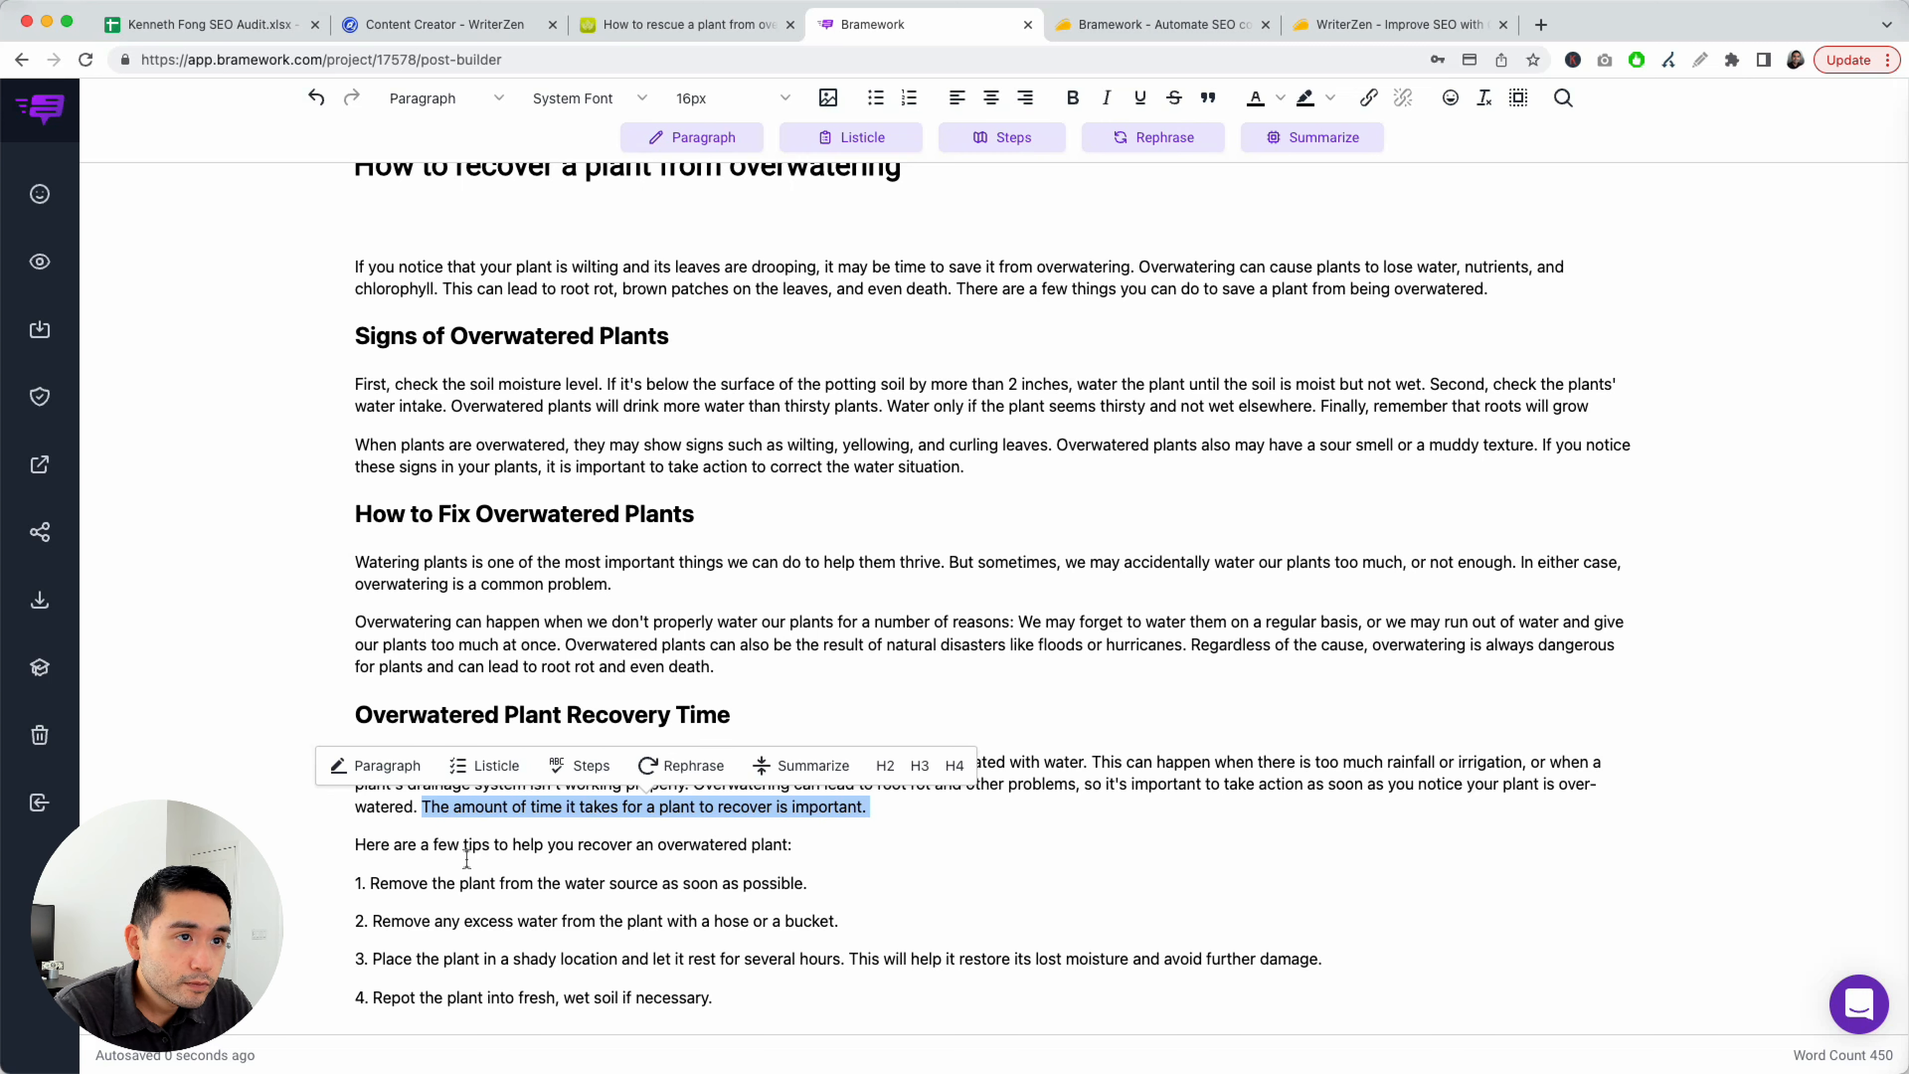
click(716, 138)
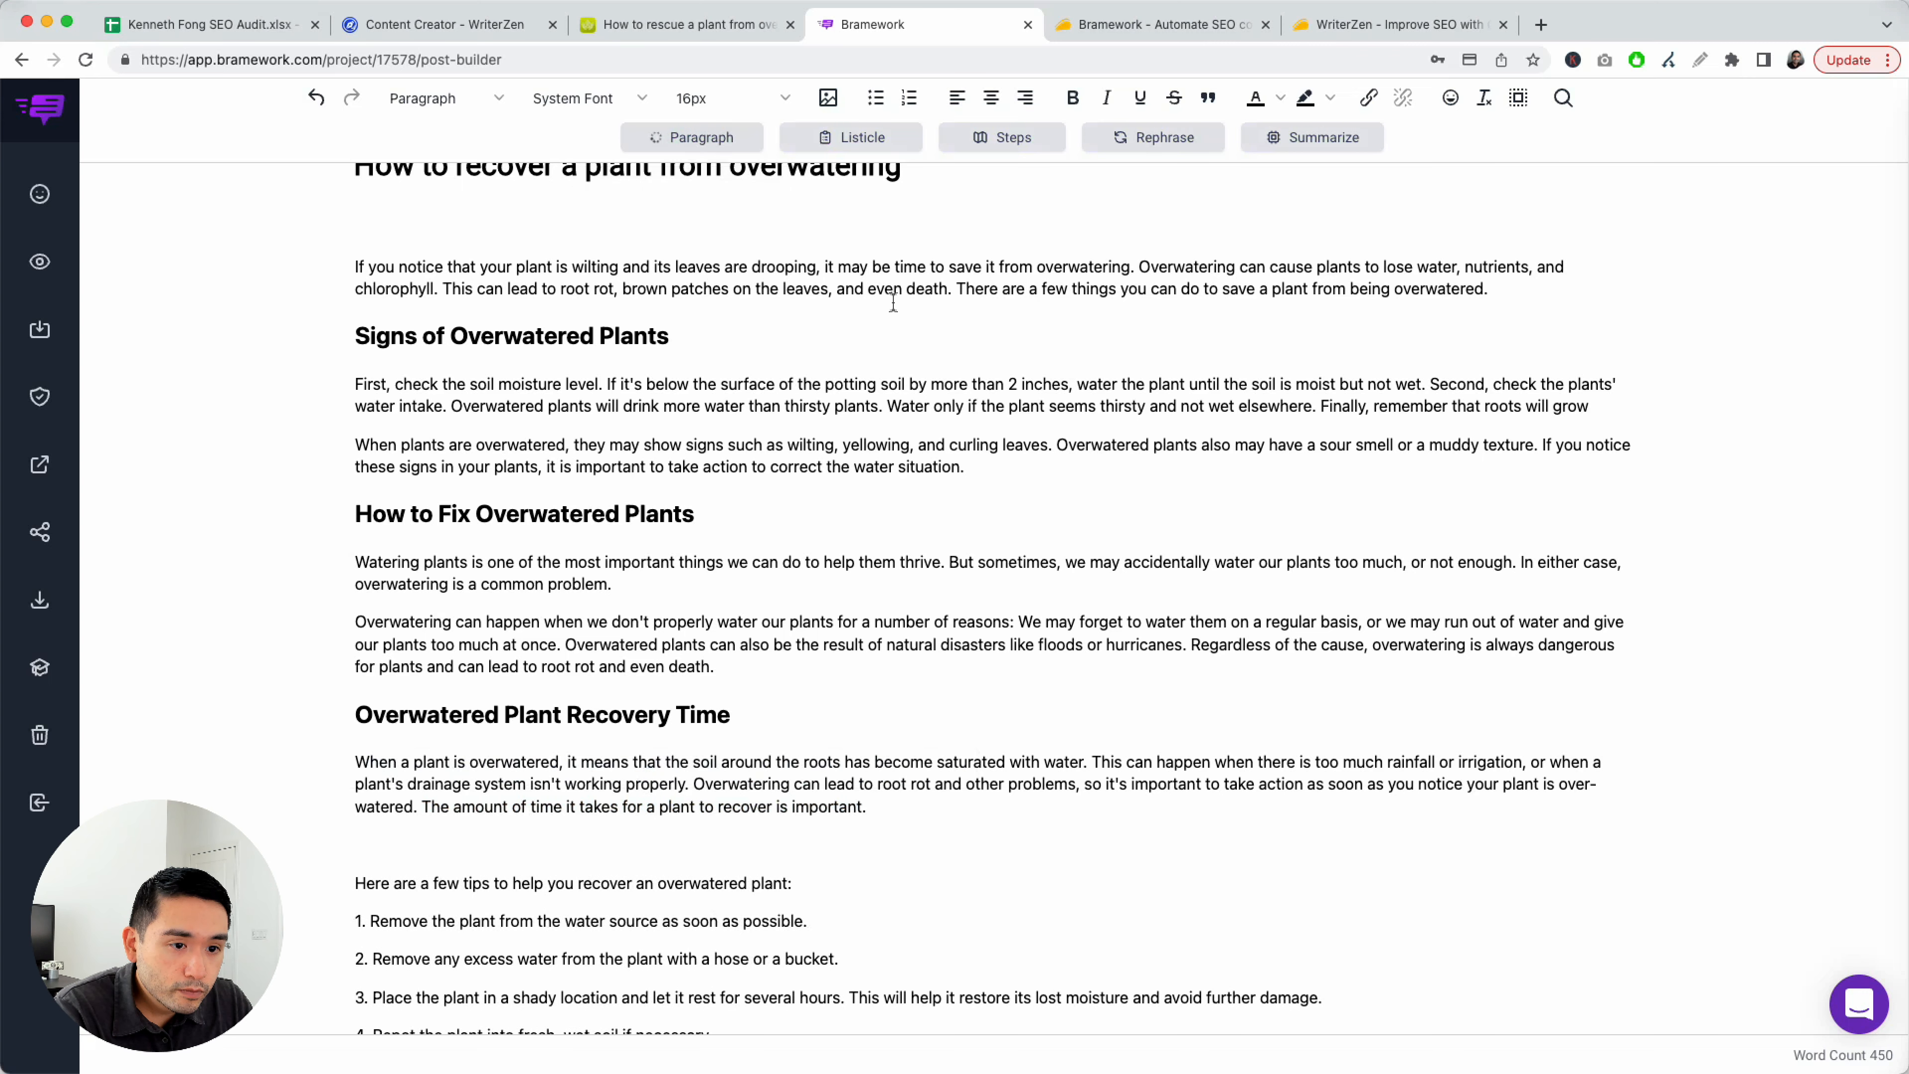
scroll(961, 868, down, 1)
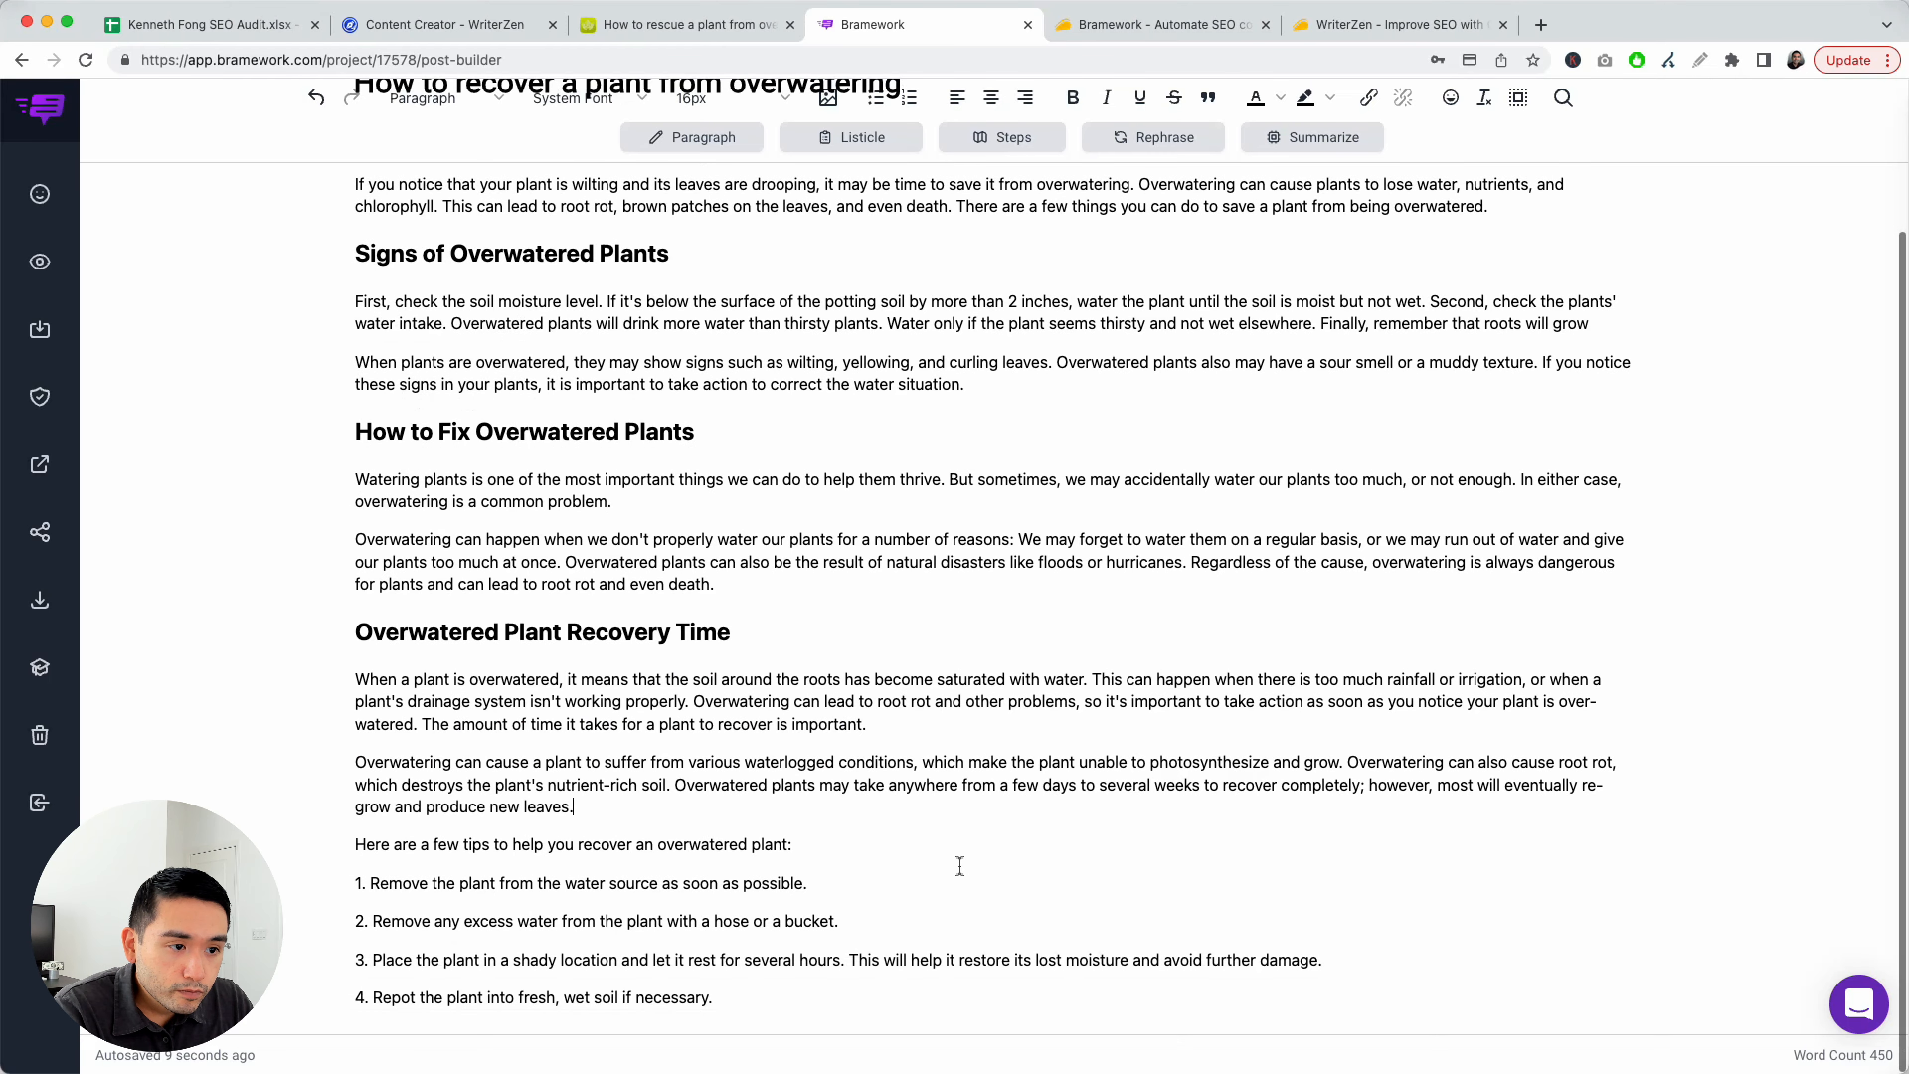
drag(764, 1003, 350, 838)
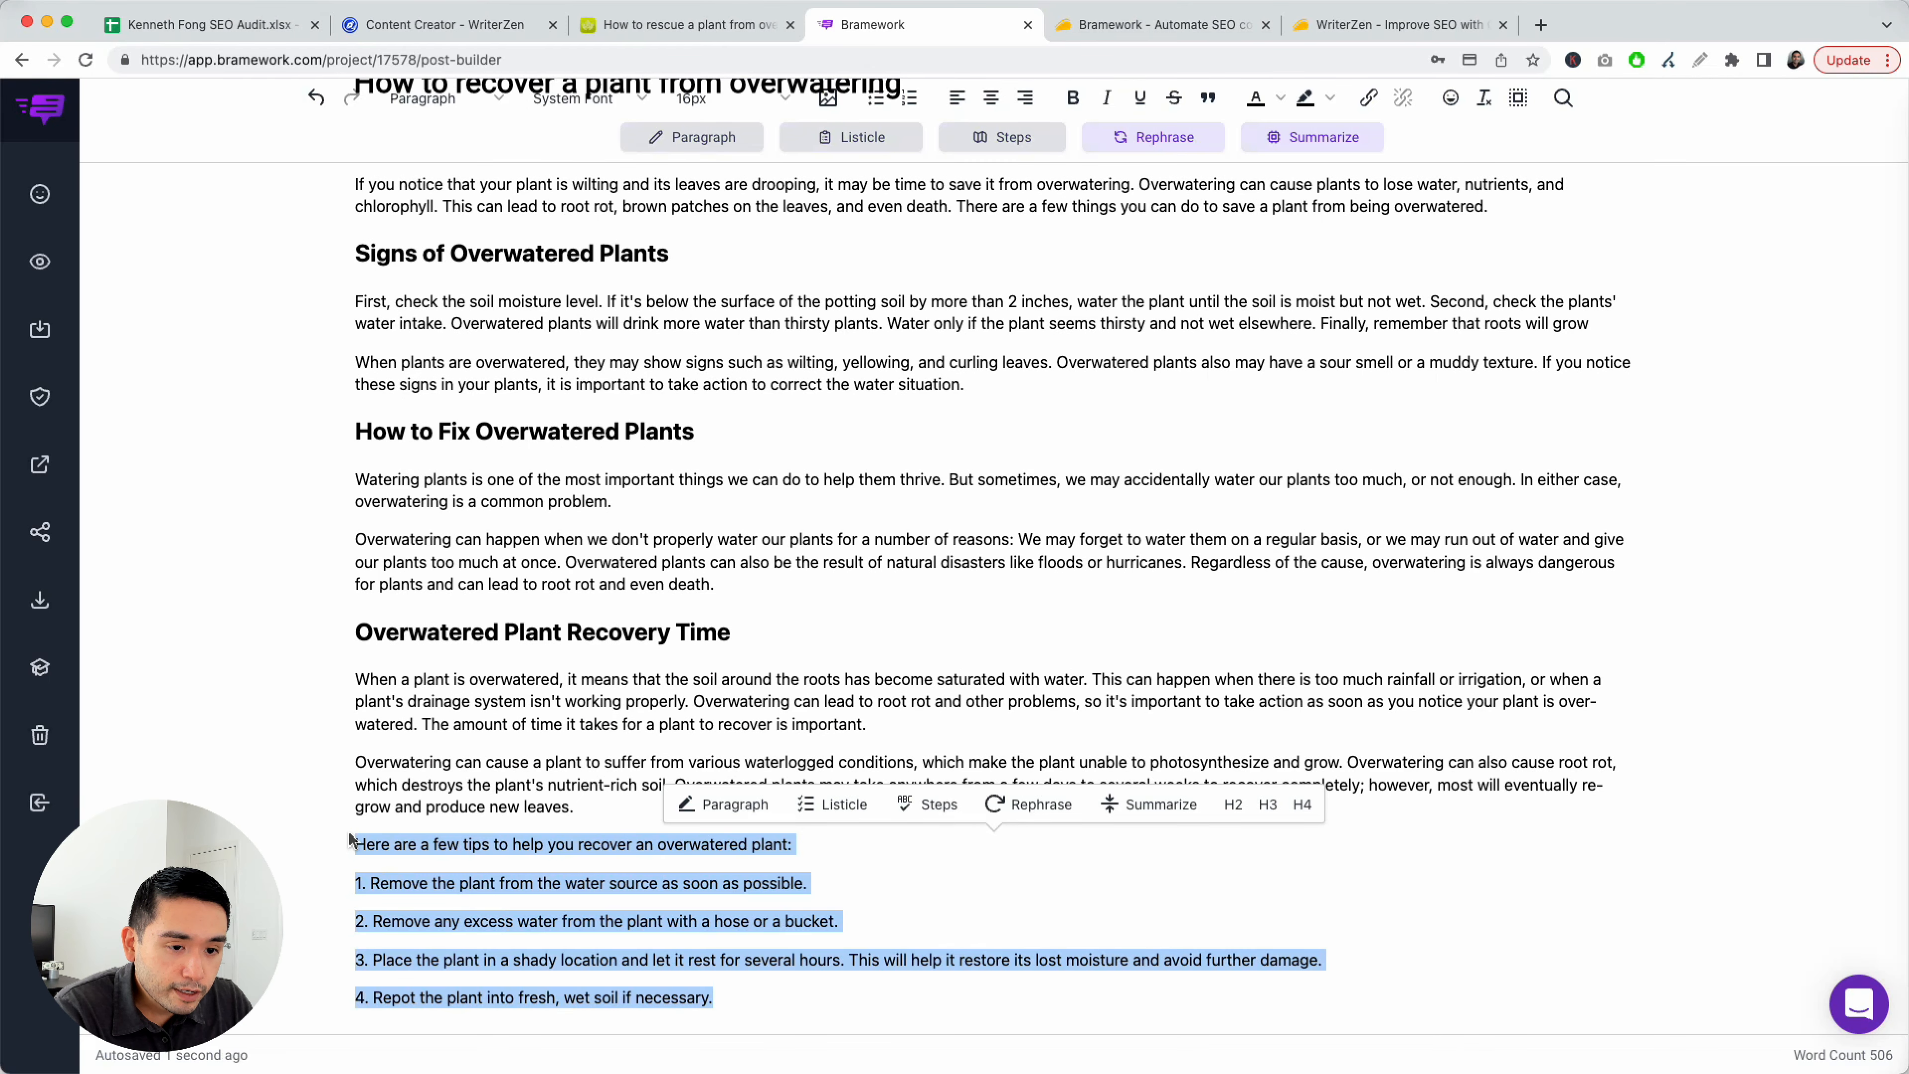
key(BackSpace)
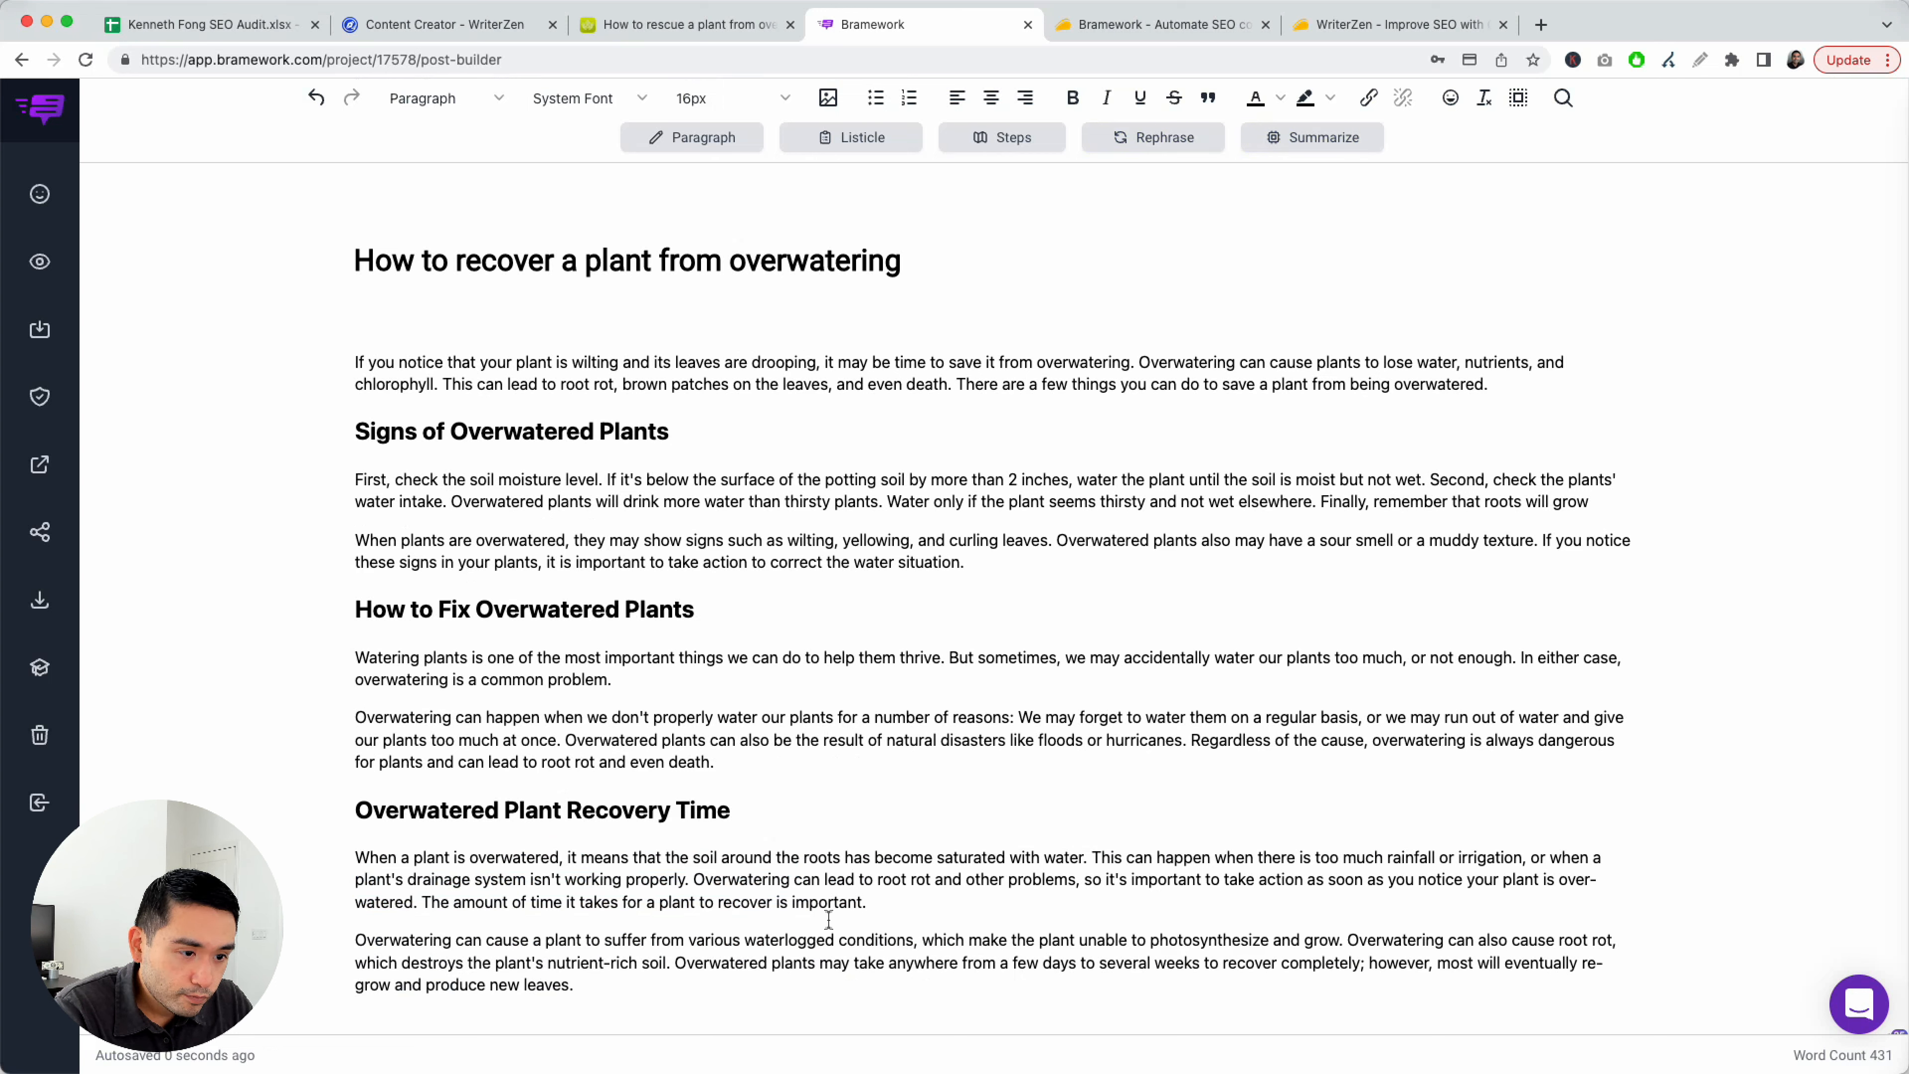
Trim the generated paragraph to its "few days to several weeks" sentence joined to the paragraph above, and continue it with AI text
drag(674, 962, 982, 982)
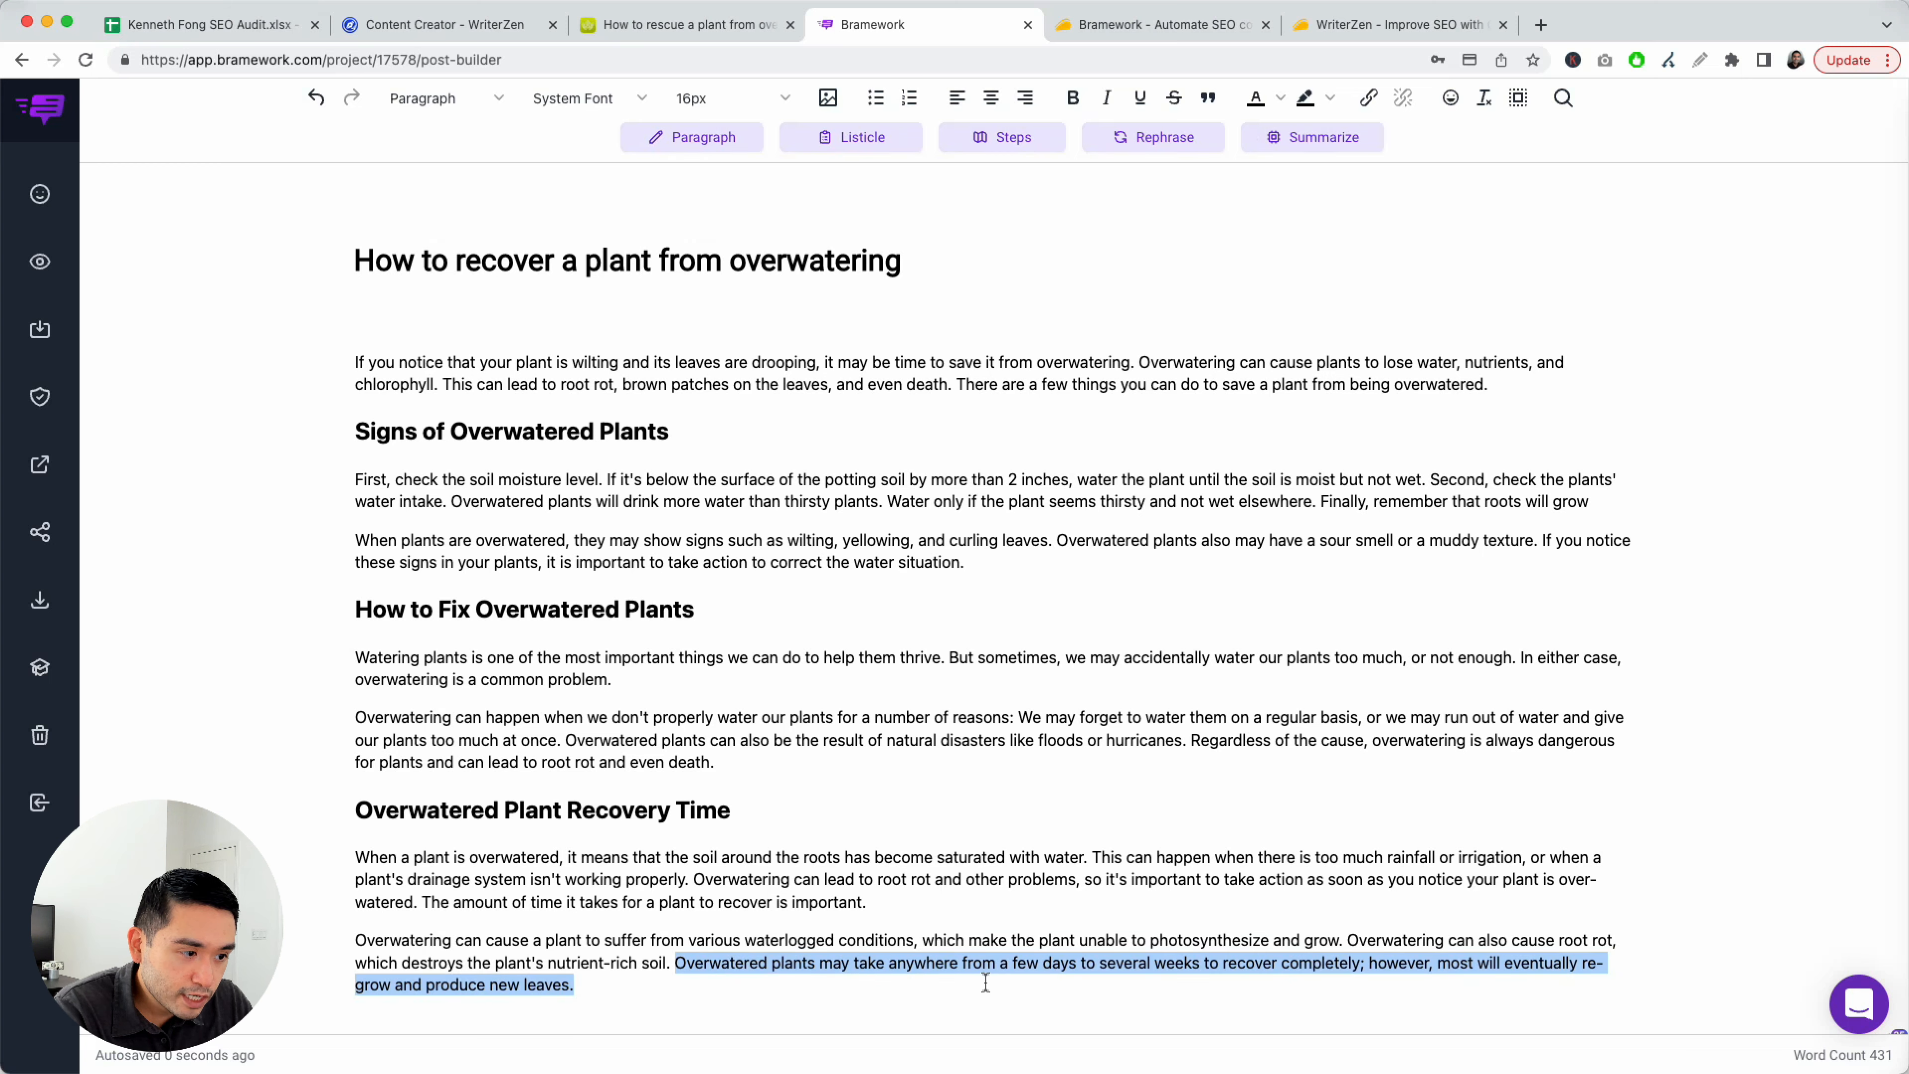
click(985, 981)
drag(677, 965, 355, 940)
key(BackSpace)
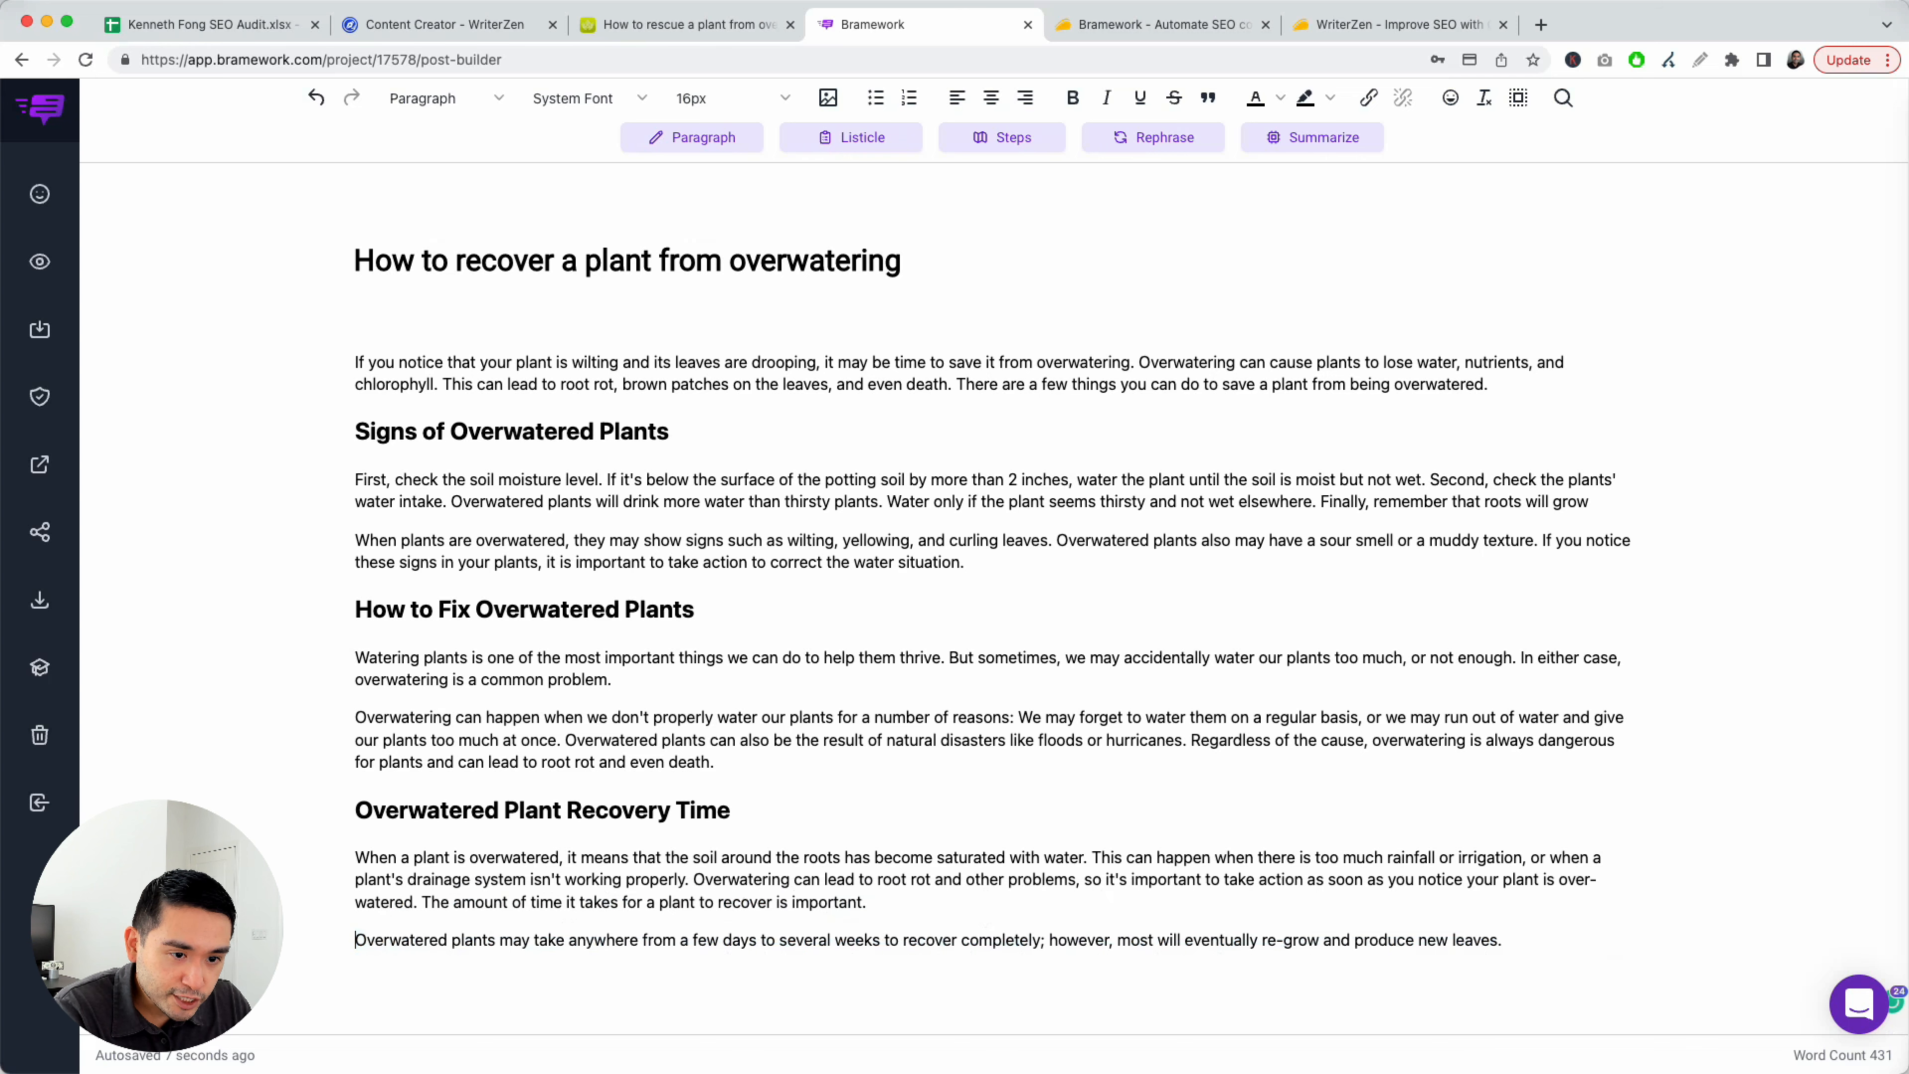
key(BackSpace)
click(812, 927)
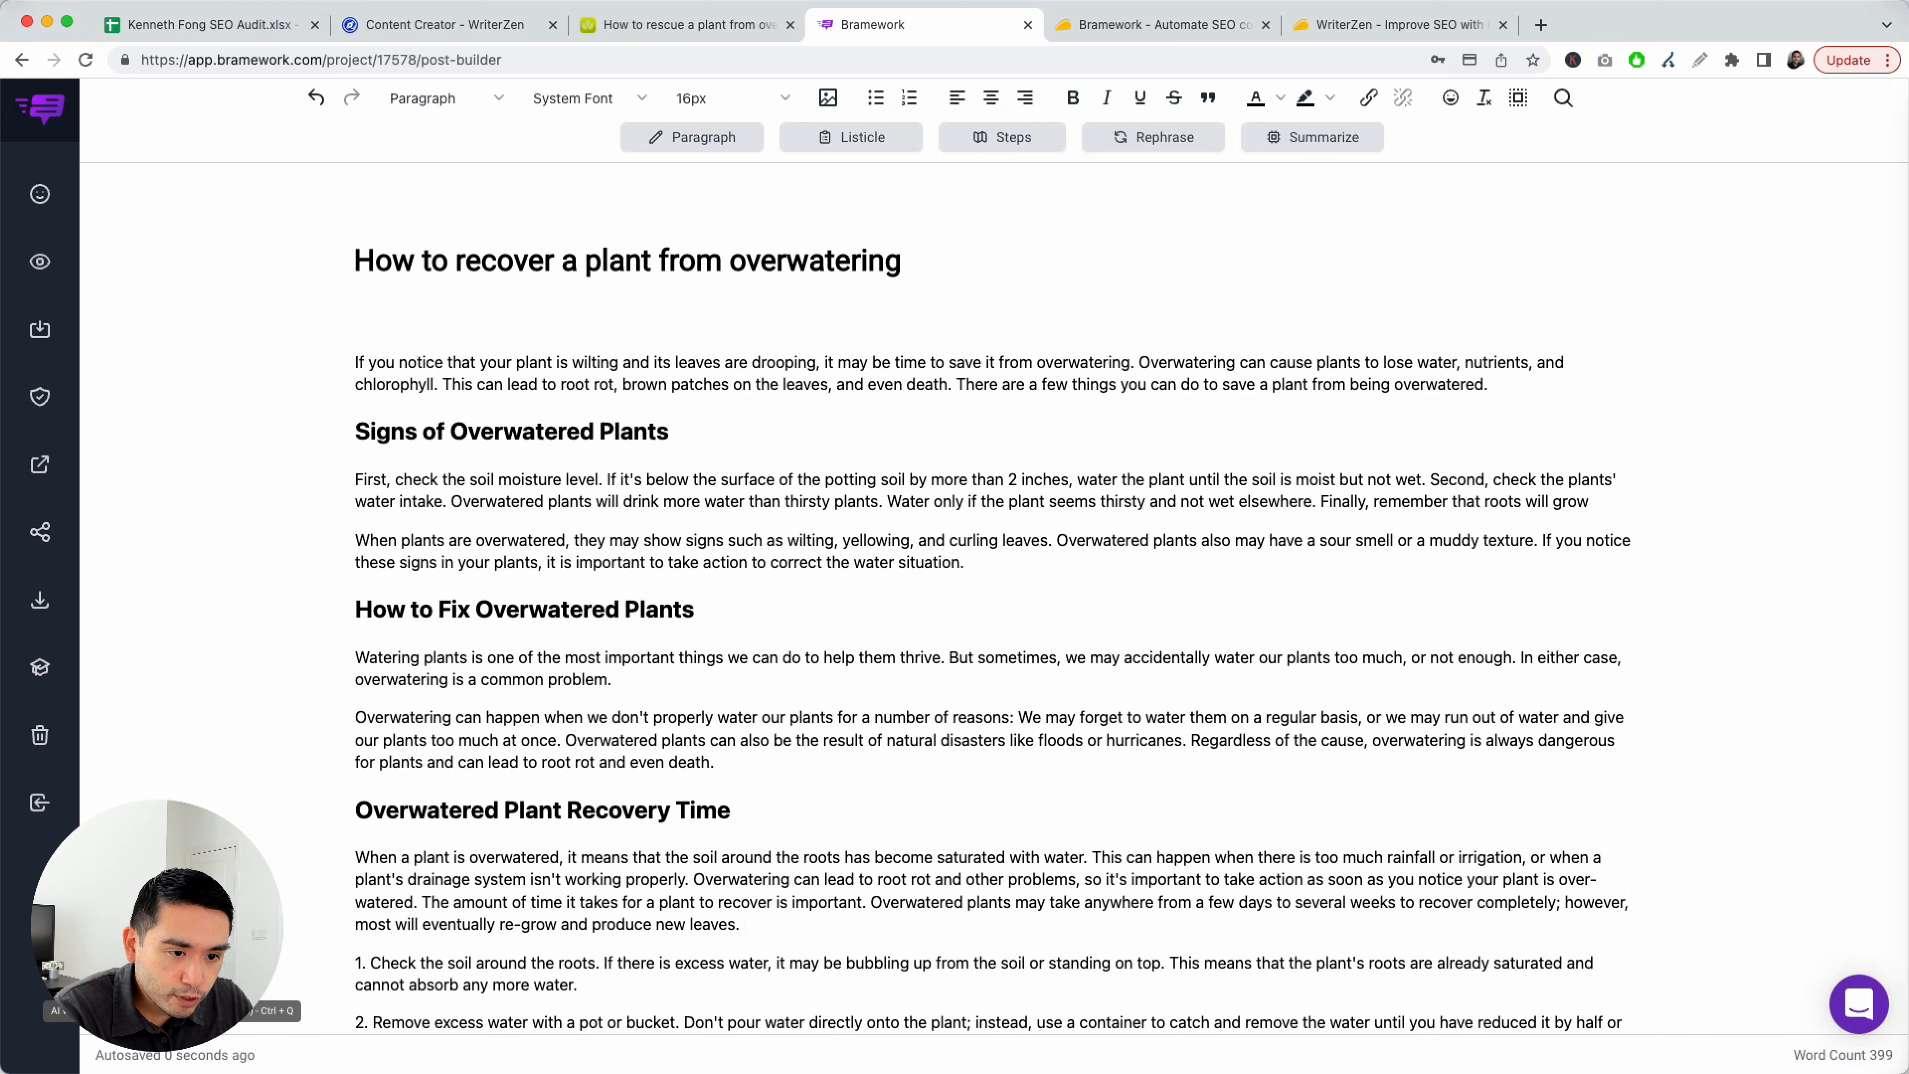
Delete the three numbered tips below the recovery time paragraph
scroll(439, 961, down, 2)
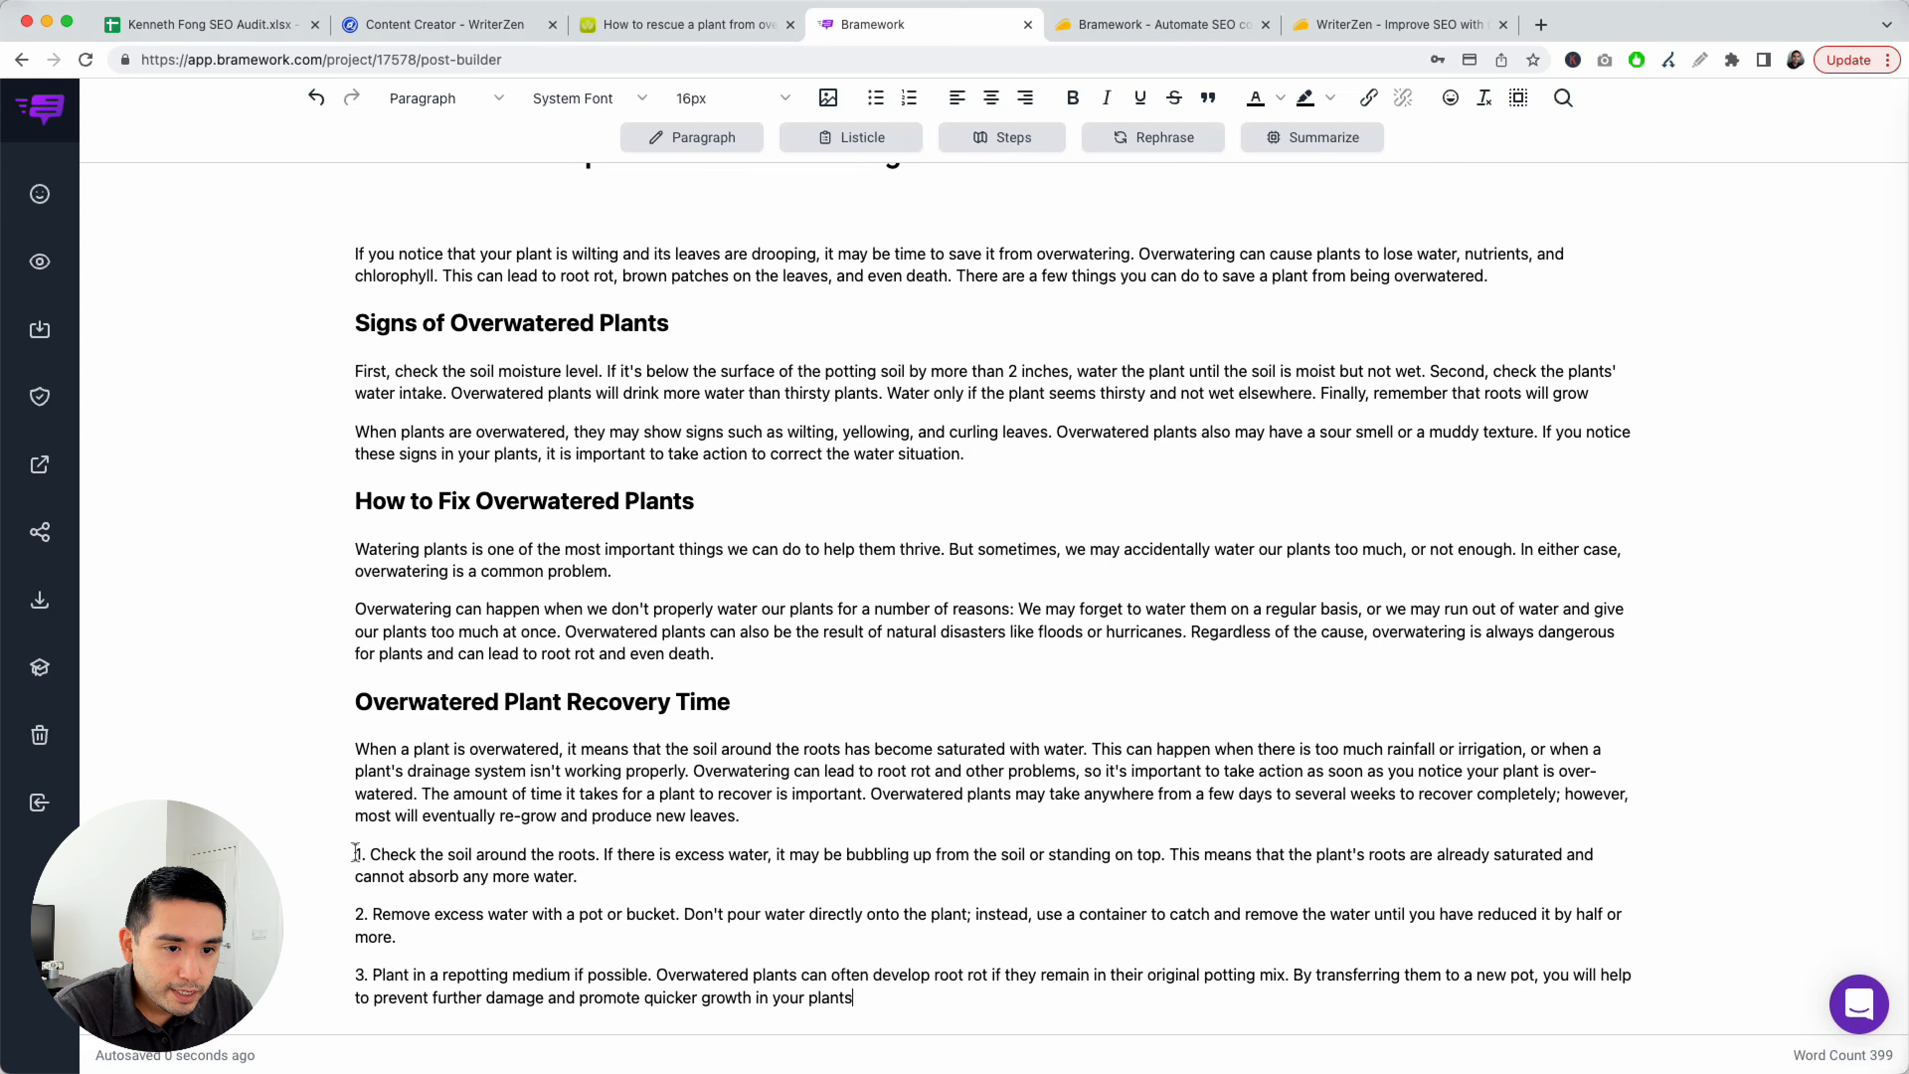
drag(357, 856, 929, 1024)
key(BackSpace)
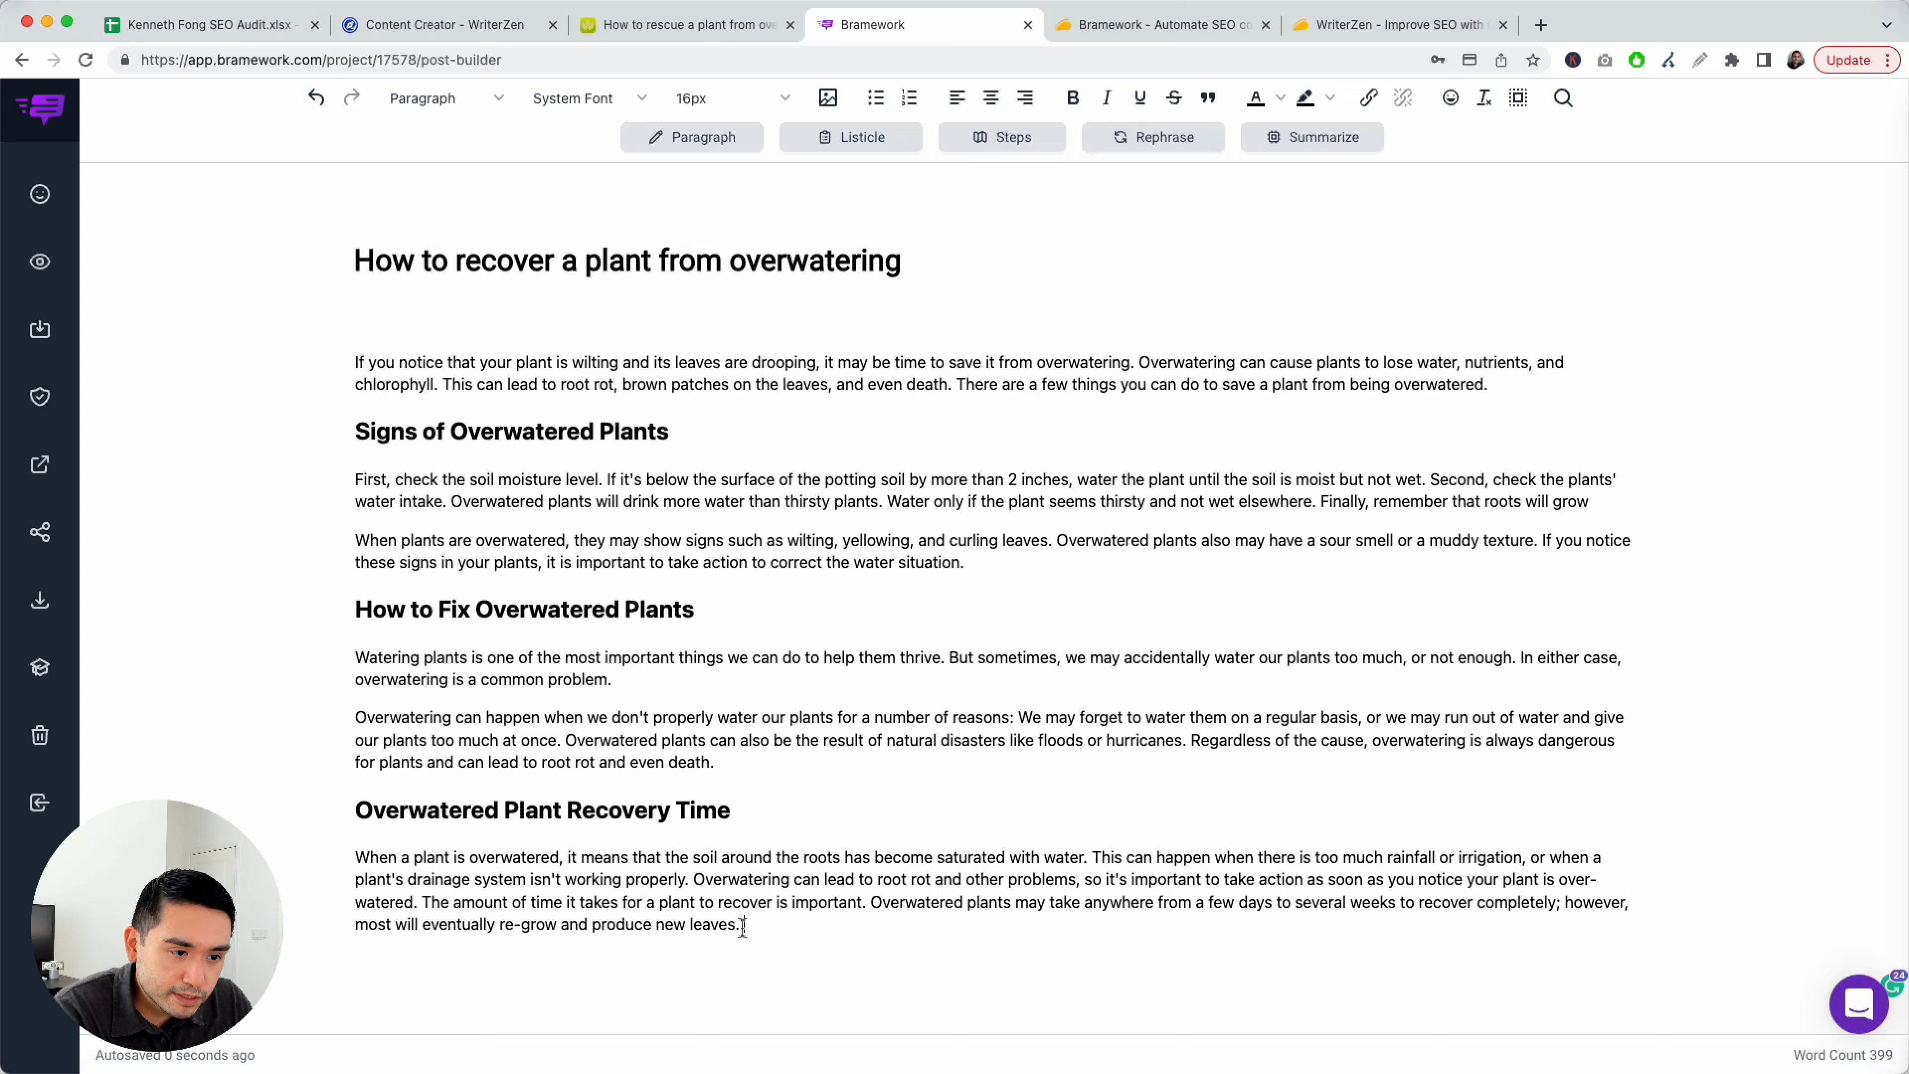
double_click(722, 925)
click(755, 928)
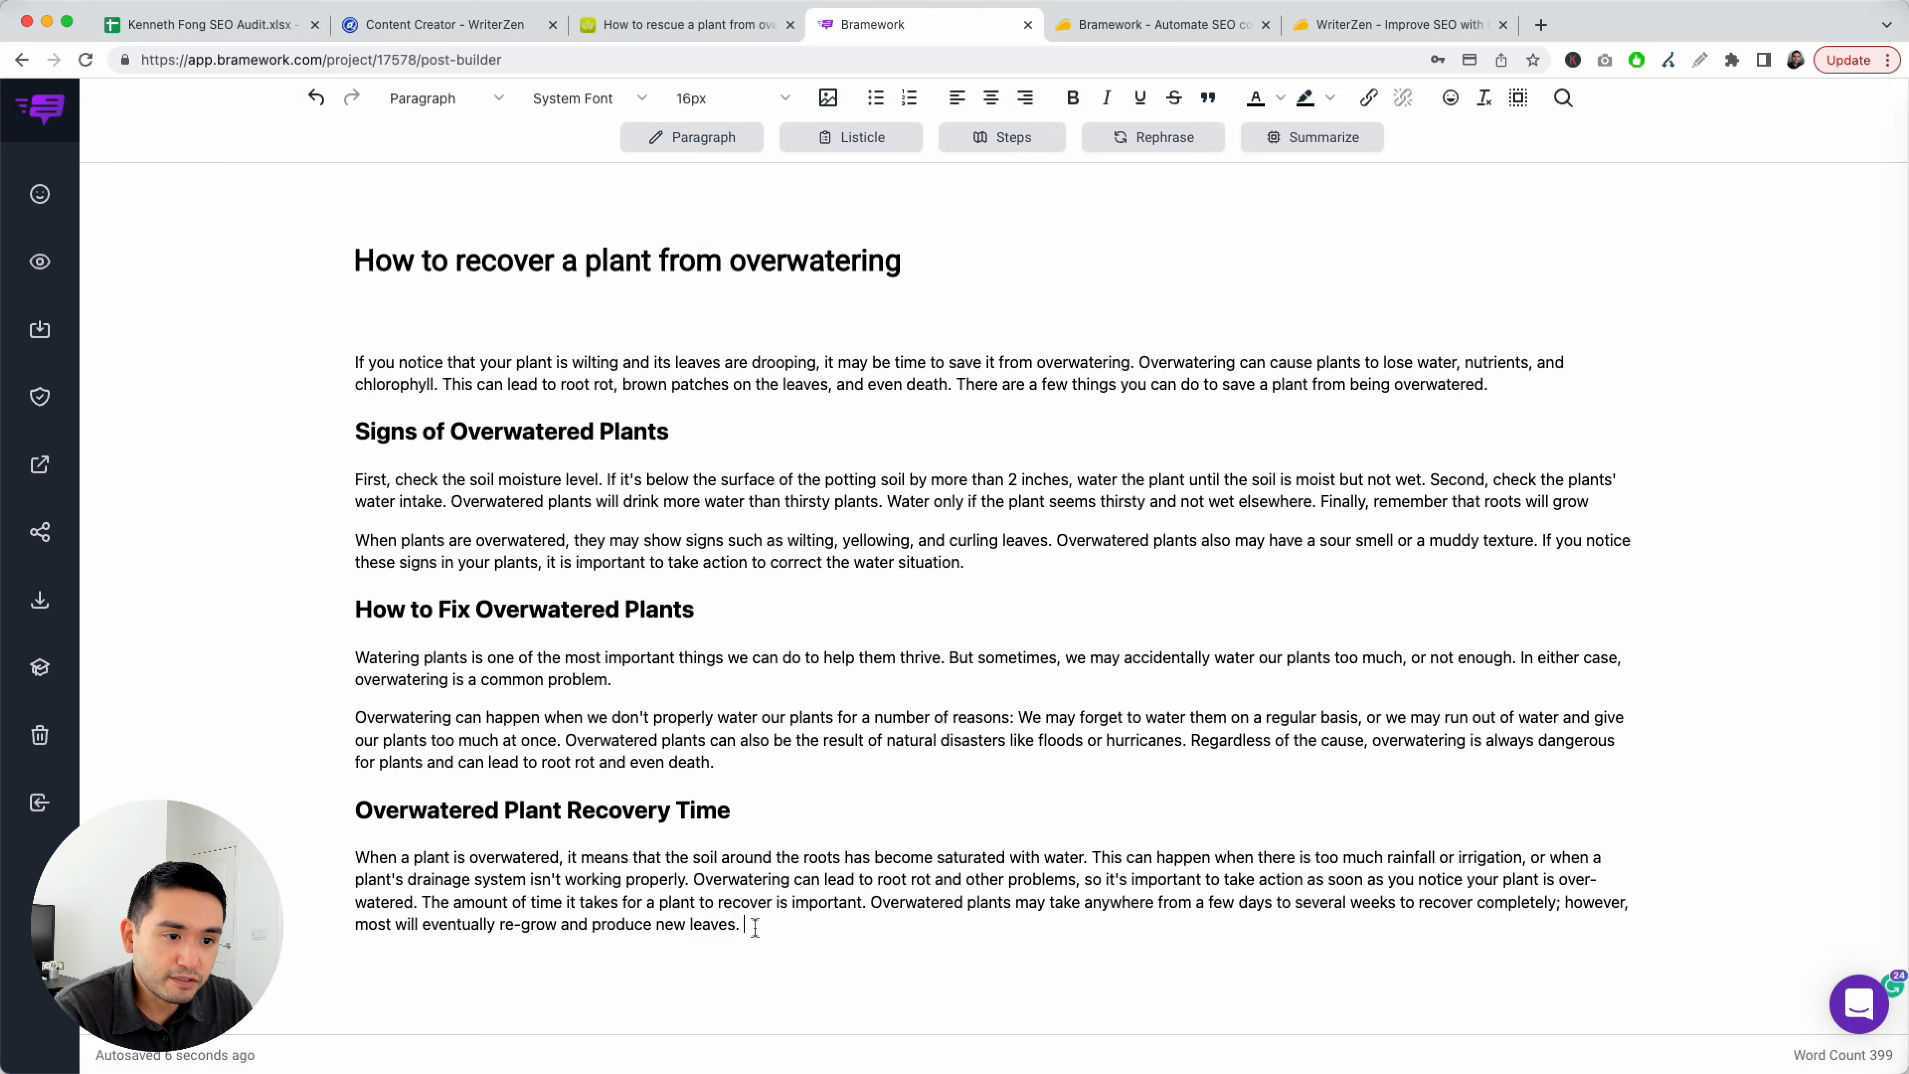
Copy the whole article body and paste it over the selected outline headings in the WriterZen content editor
drag(768, 918, 320, 354)
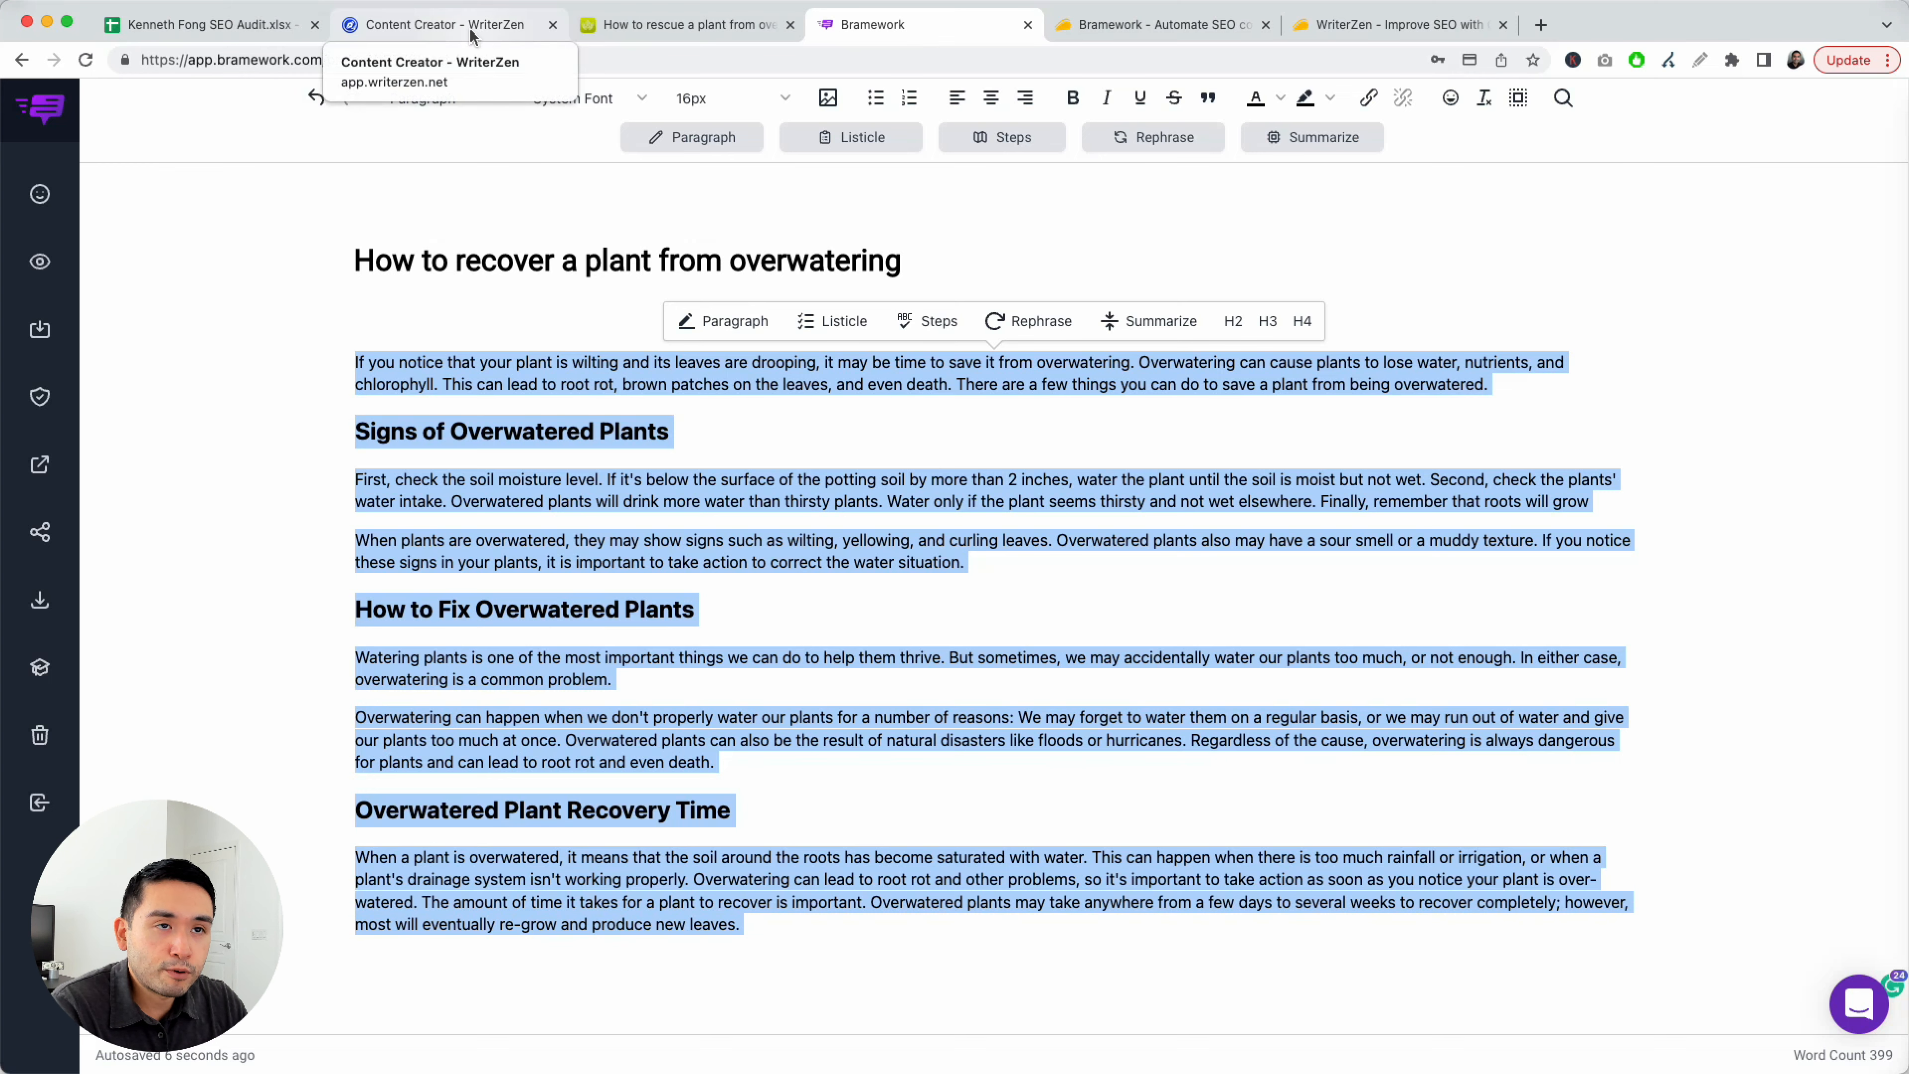
click(421, 481)
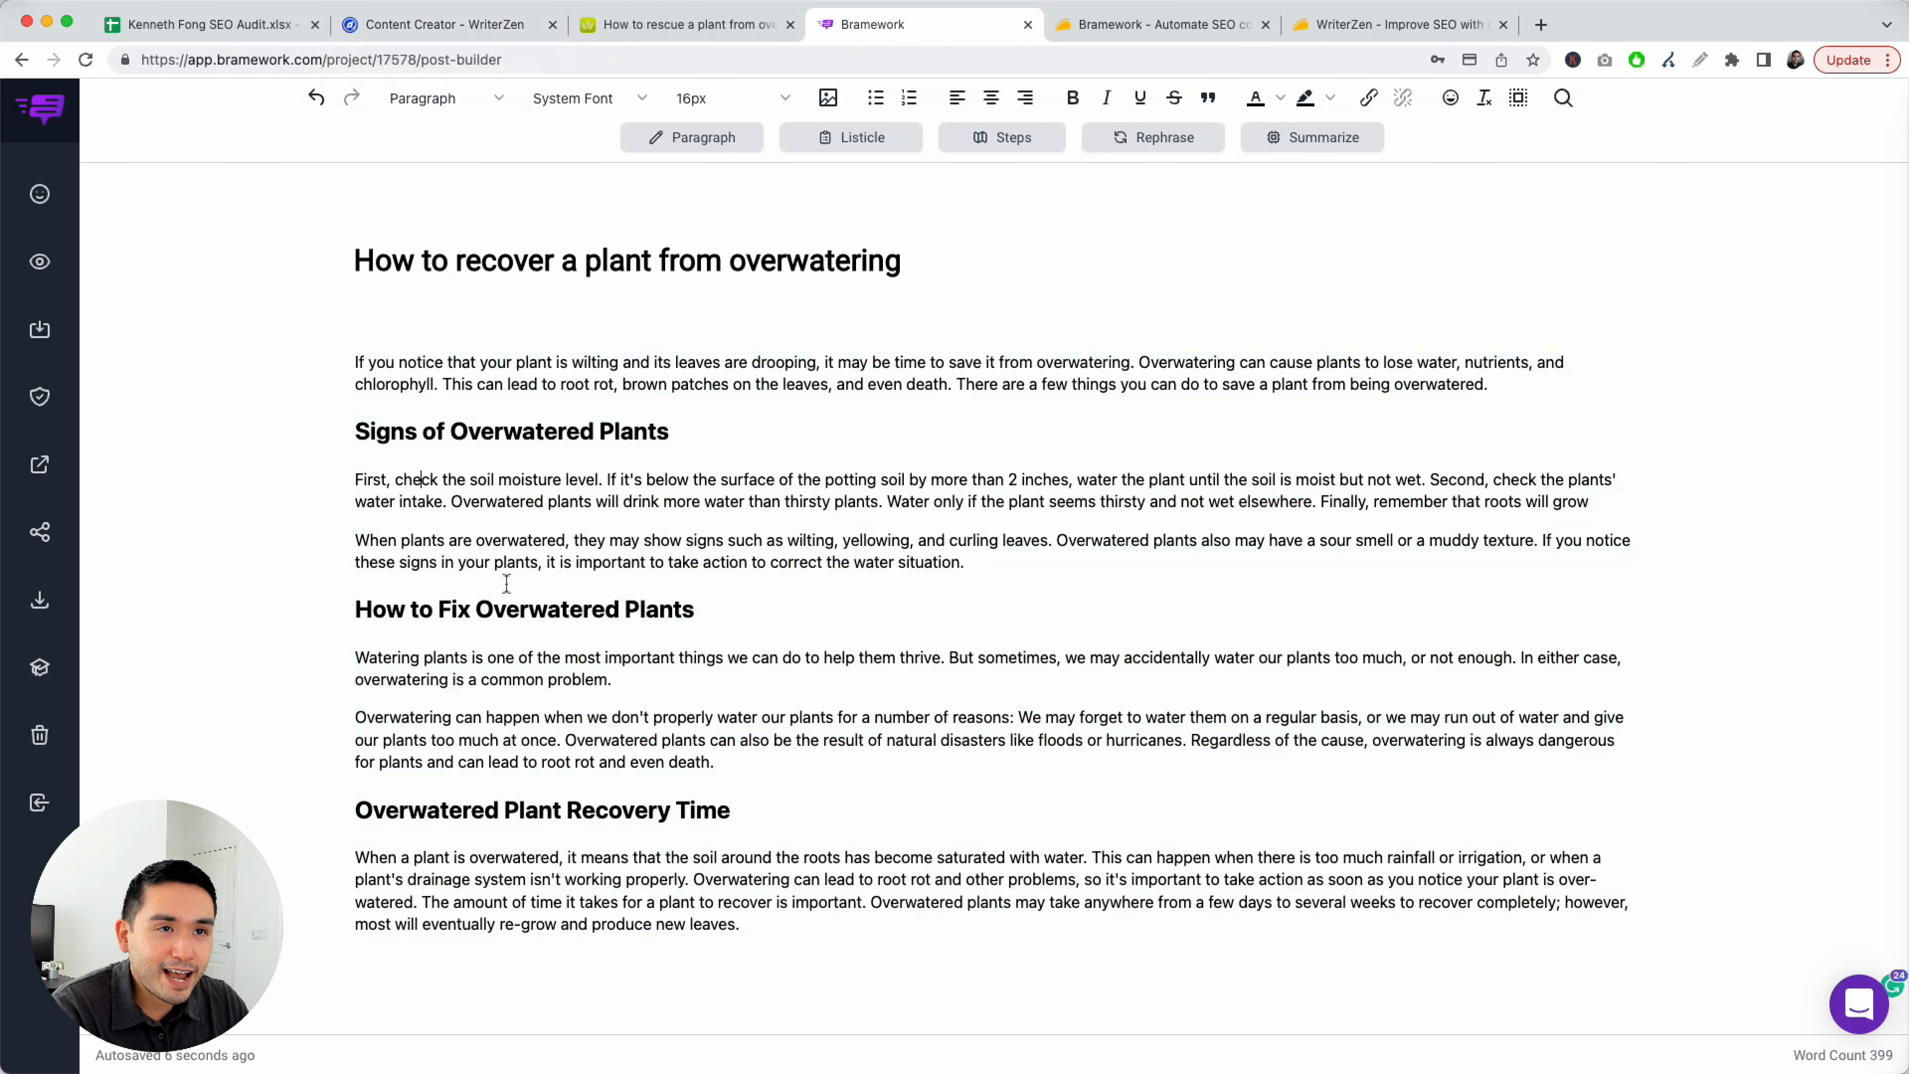
click(479, 27)
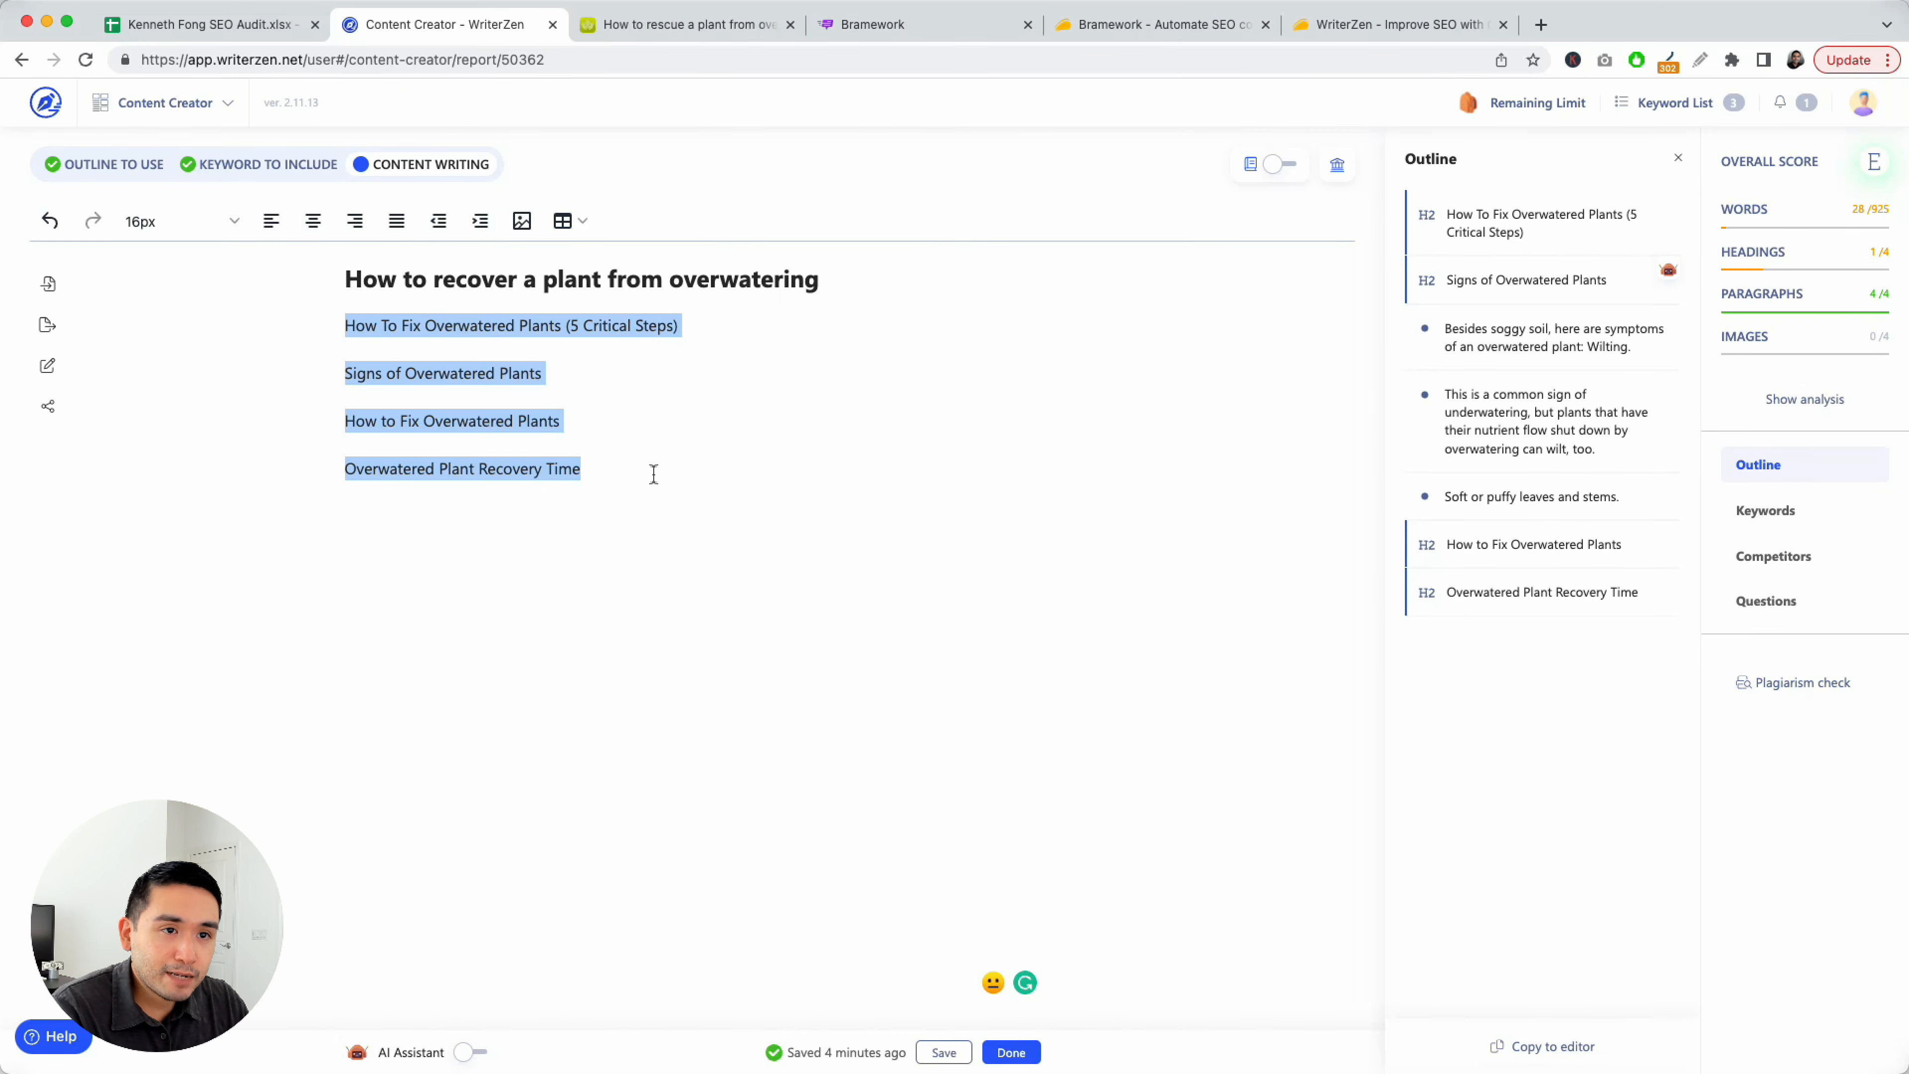
key(super+v)
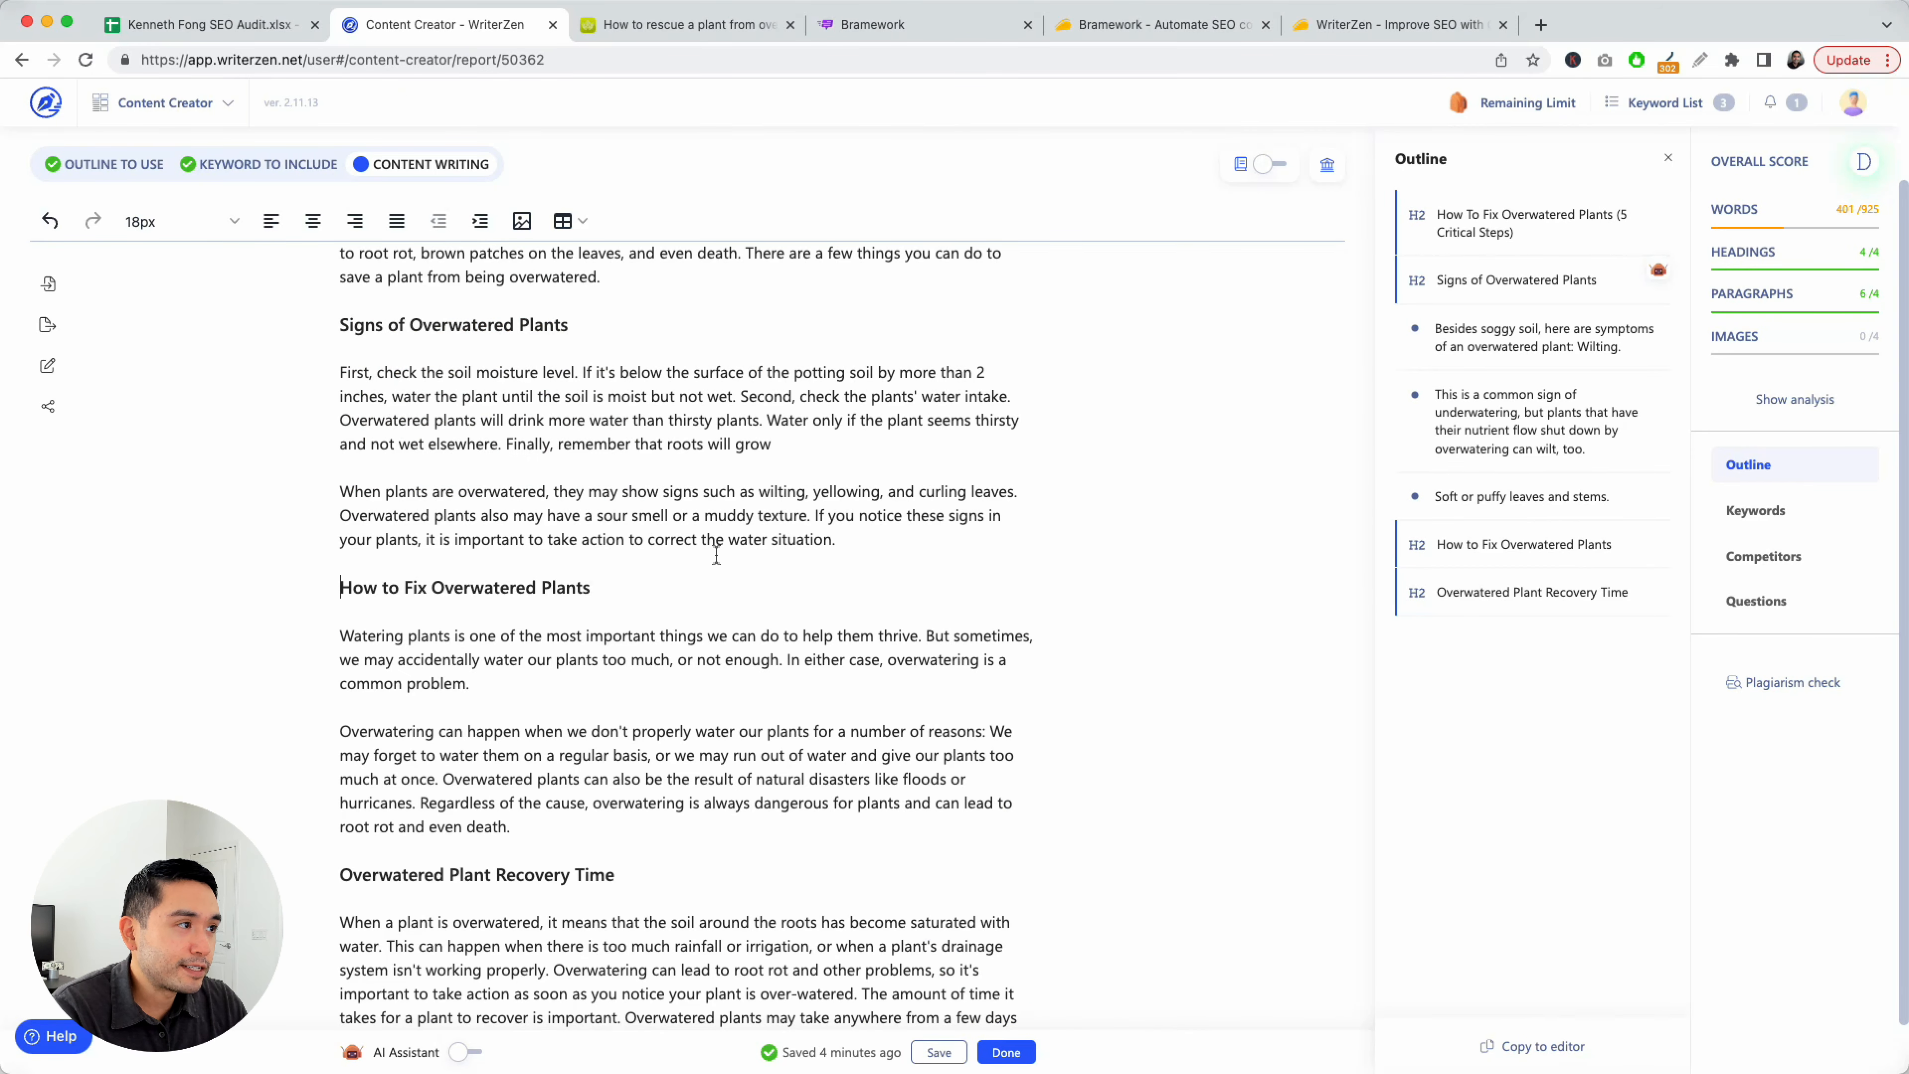
scroll(707, 585, up, 3)
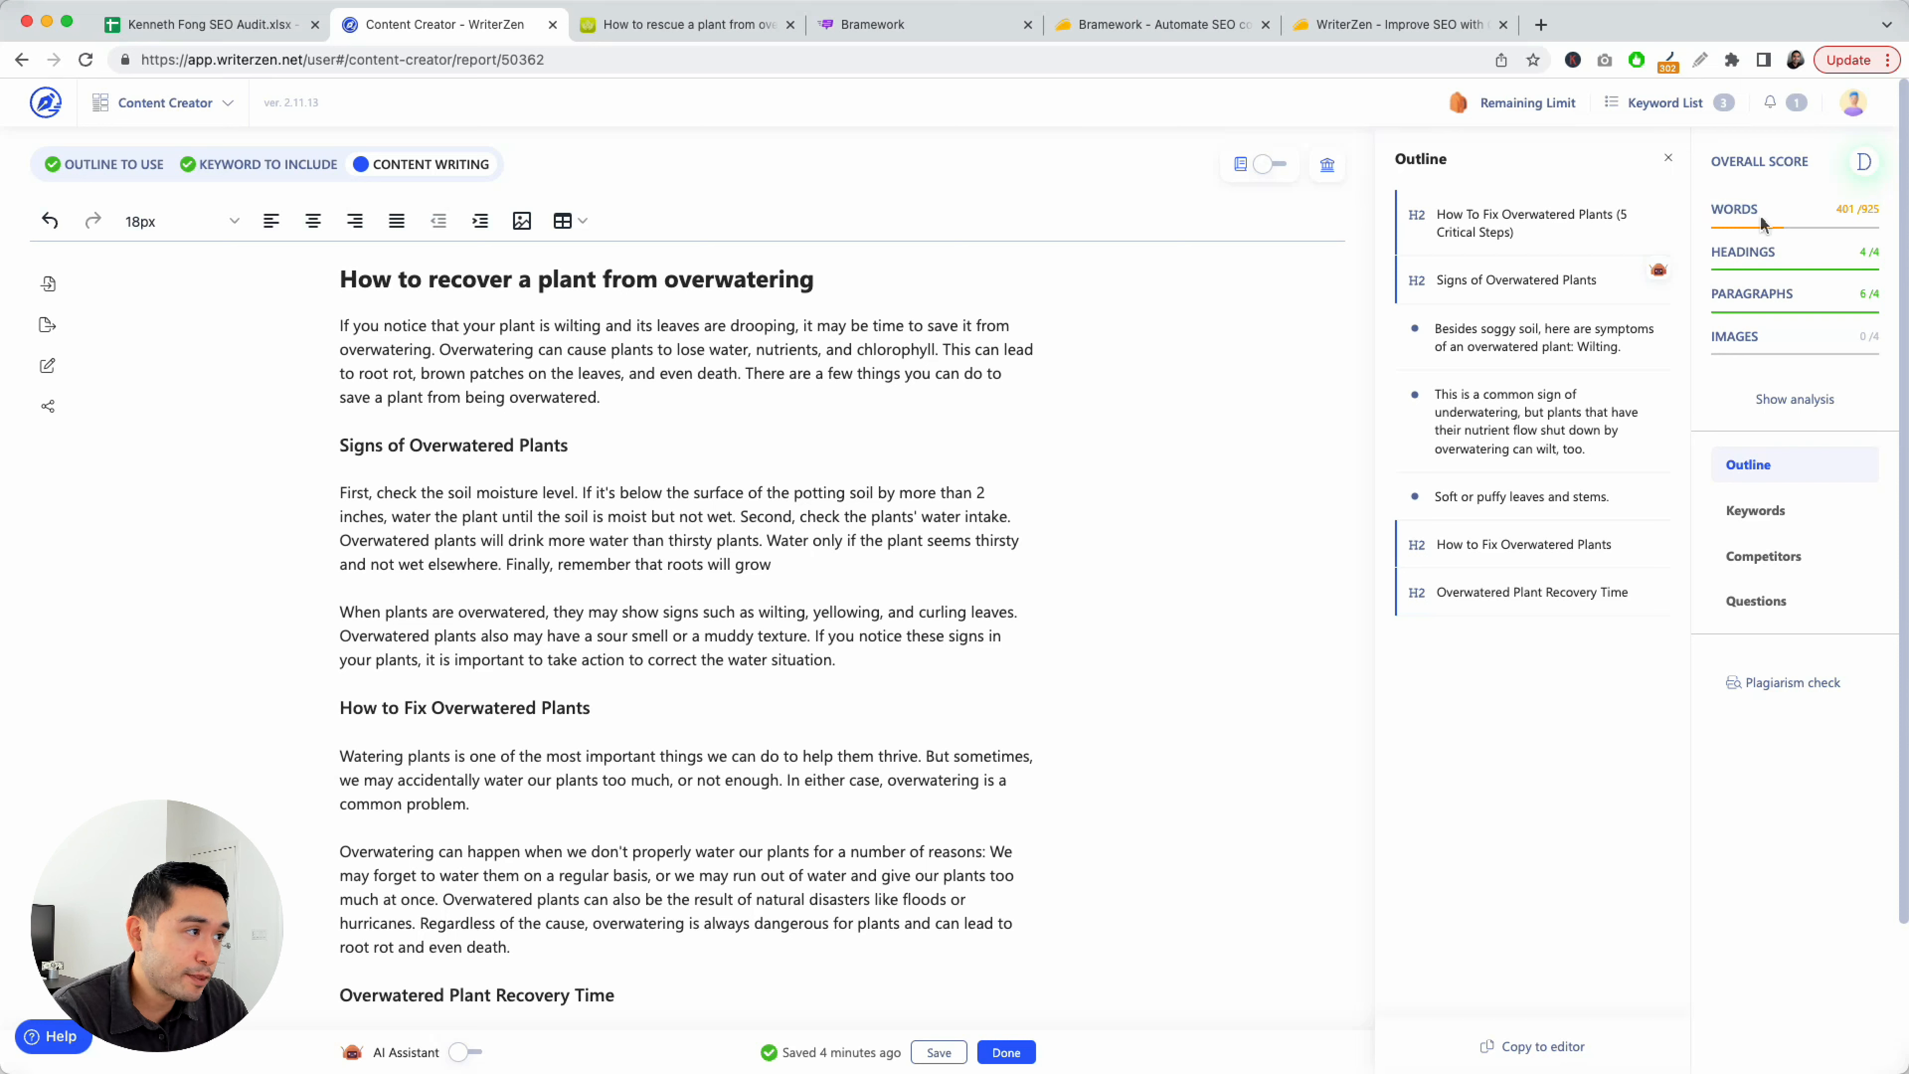
Check the headings score, show the suggested keywords and turn on keyword highlighting in the article
drag(1721, 253, 1892, 263)
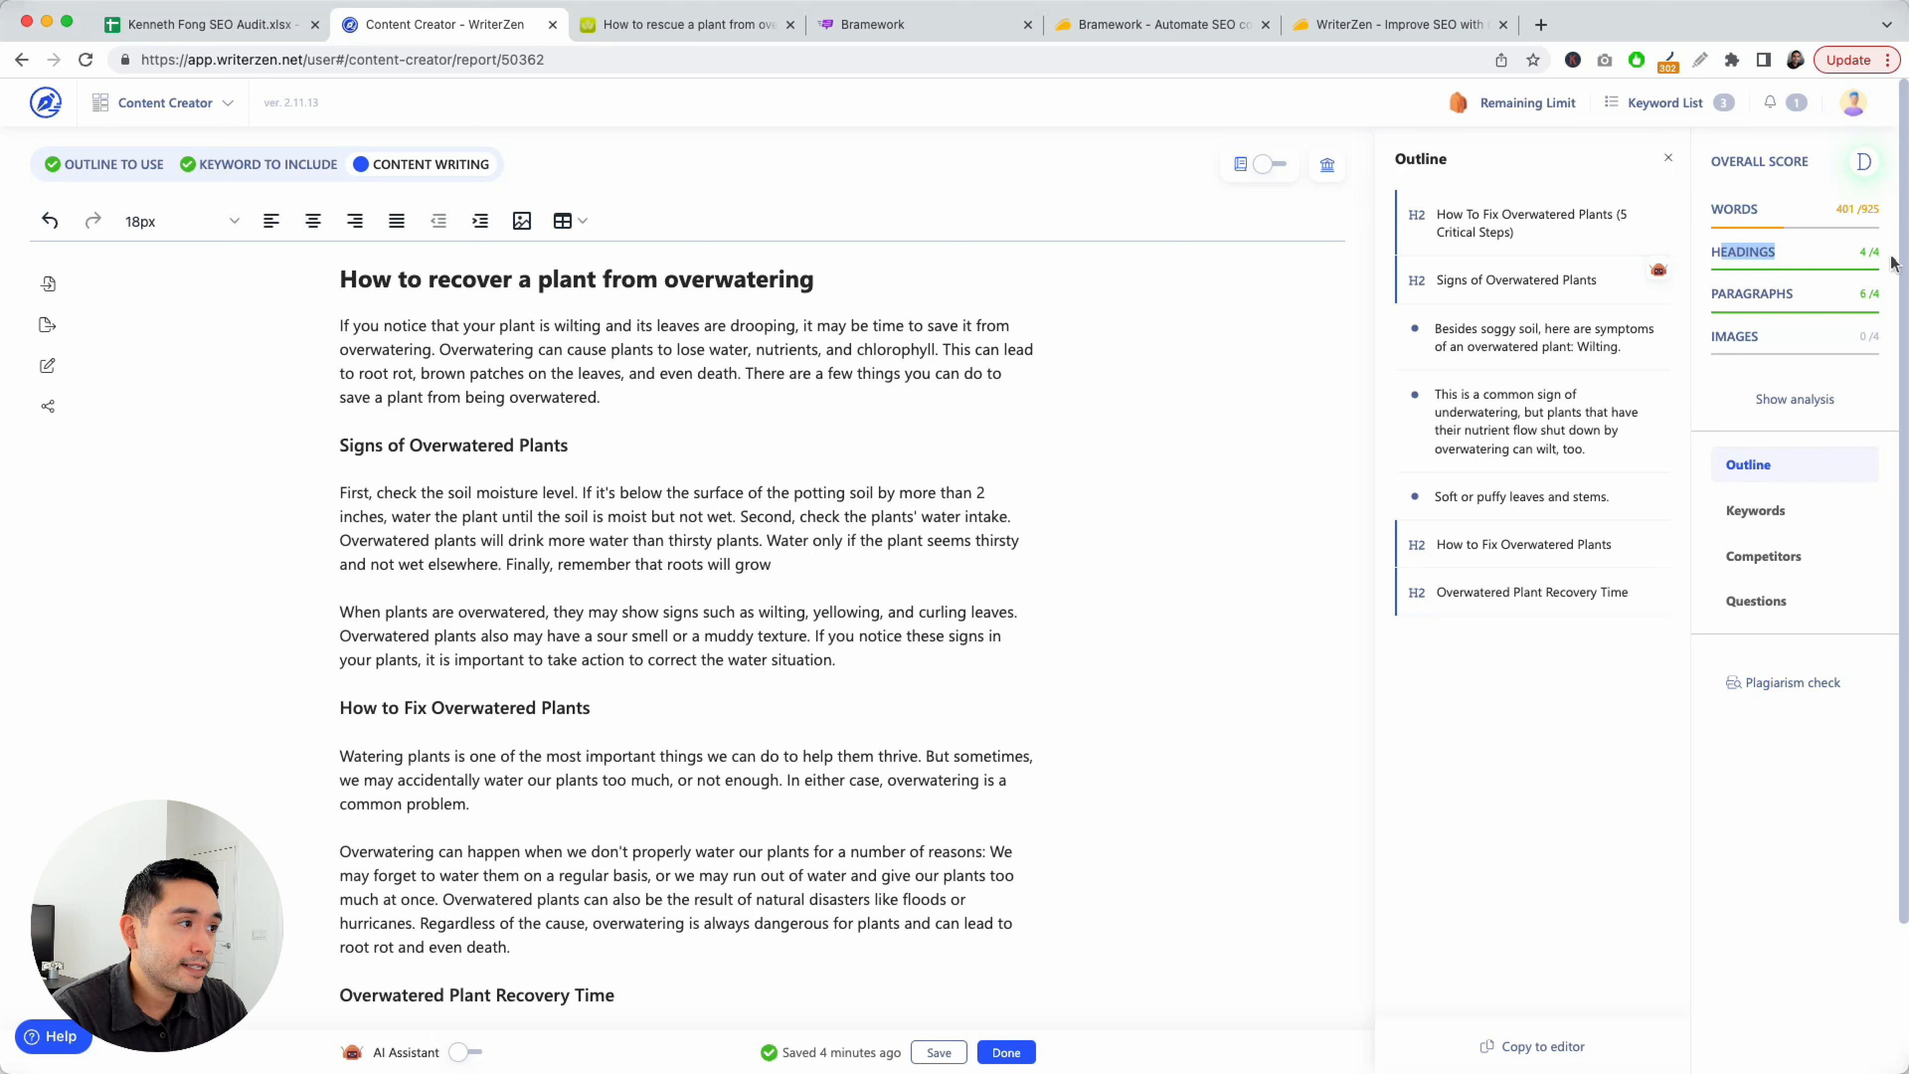
click(1568, 303)
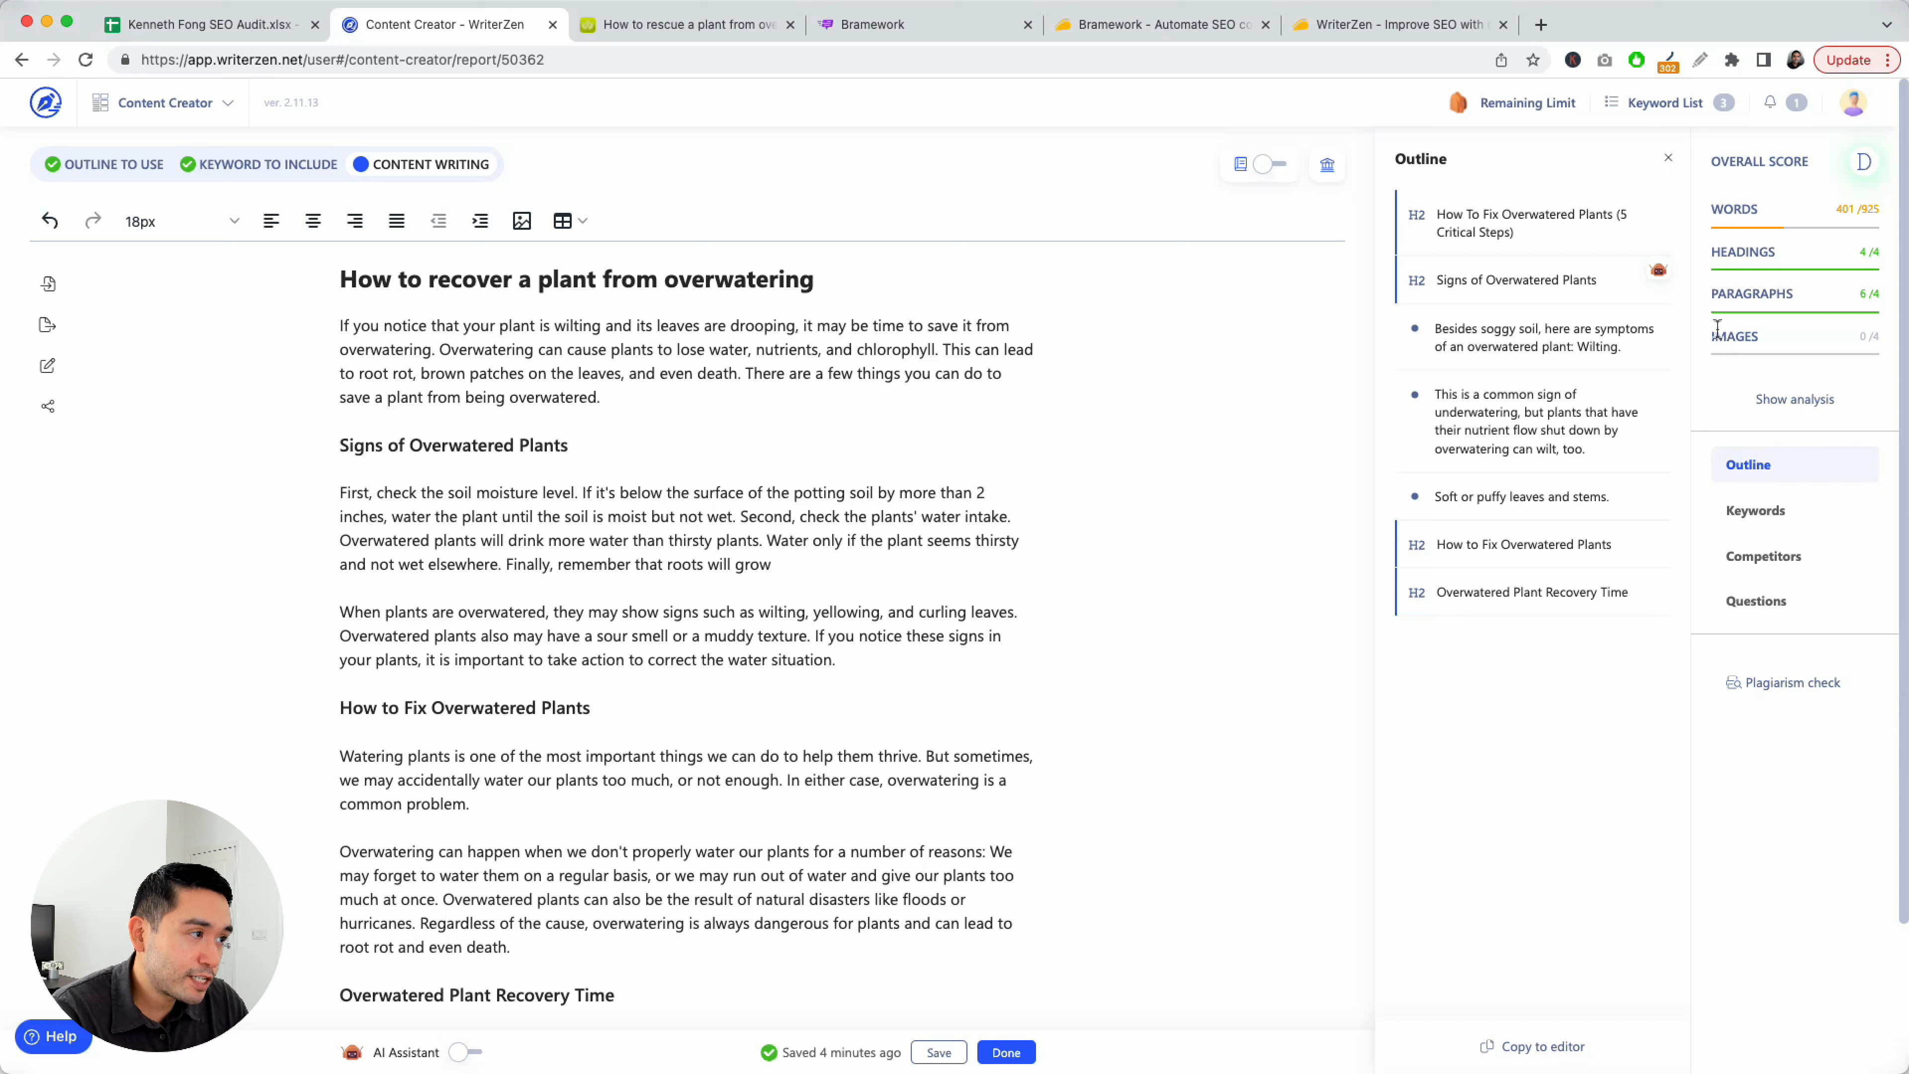
click(1769, 519)
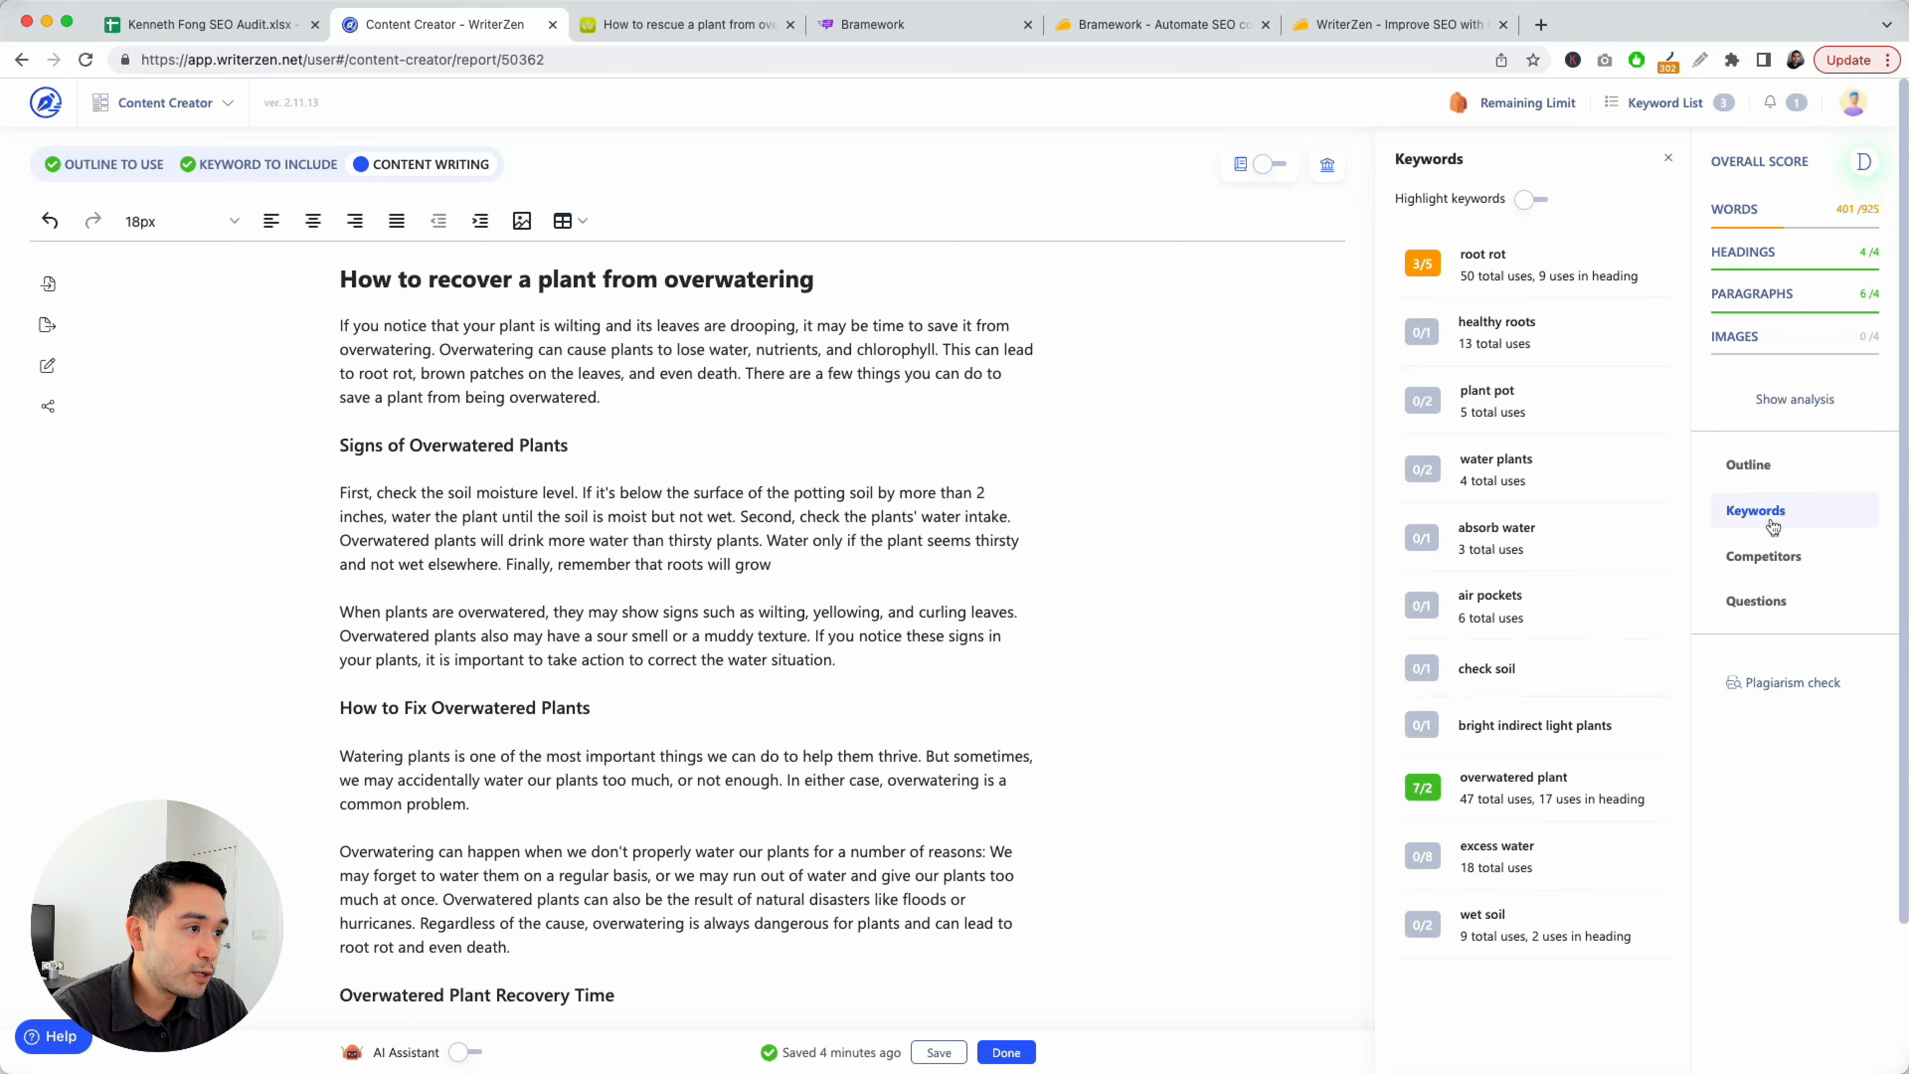
click(1432, 265)
click(1408, 160)
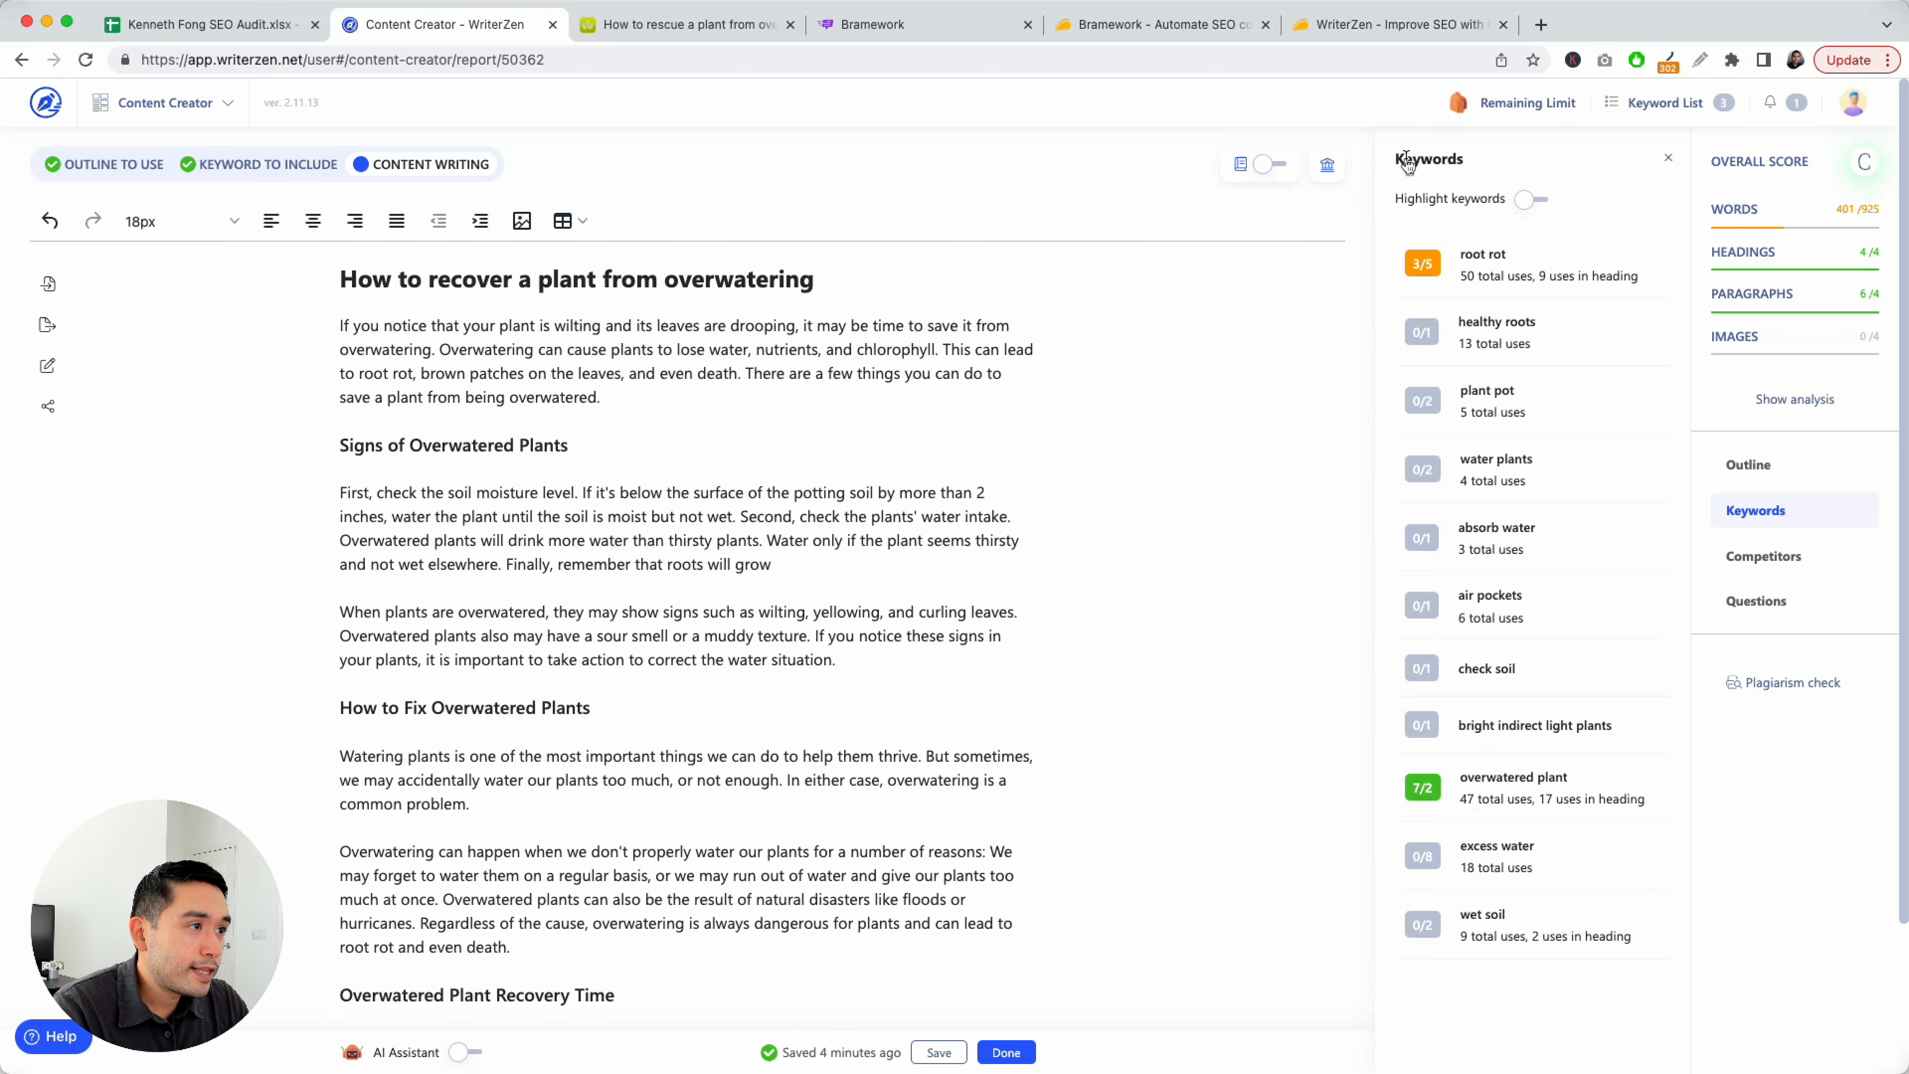
click(1529, 200)
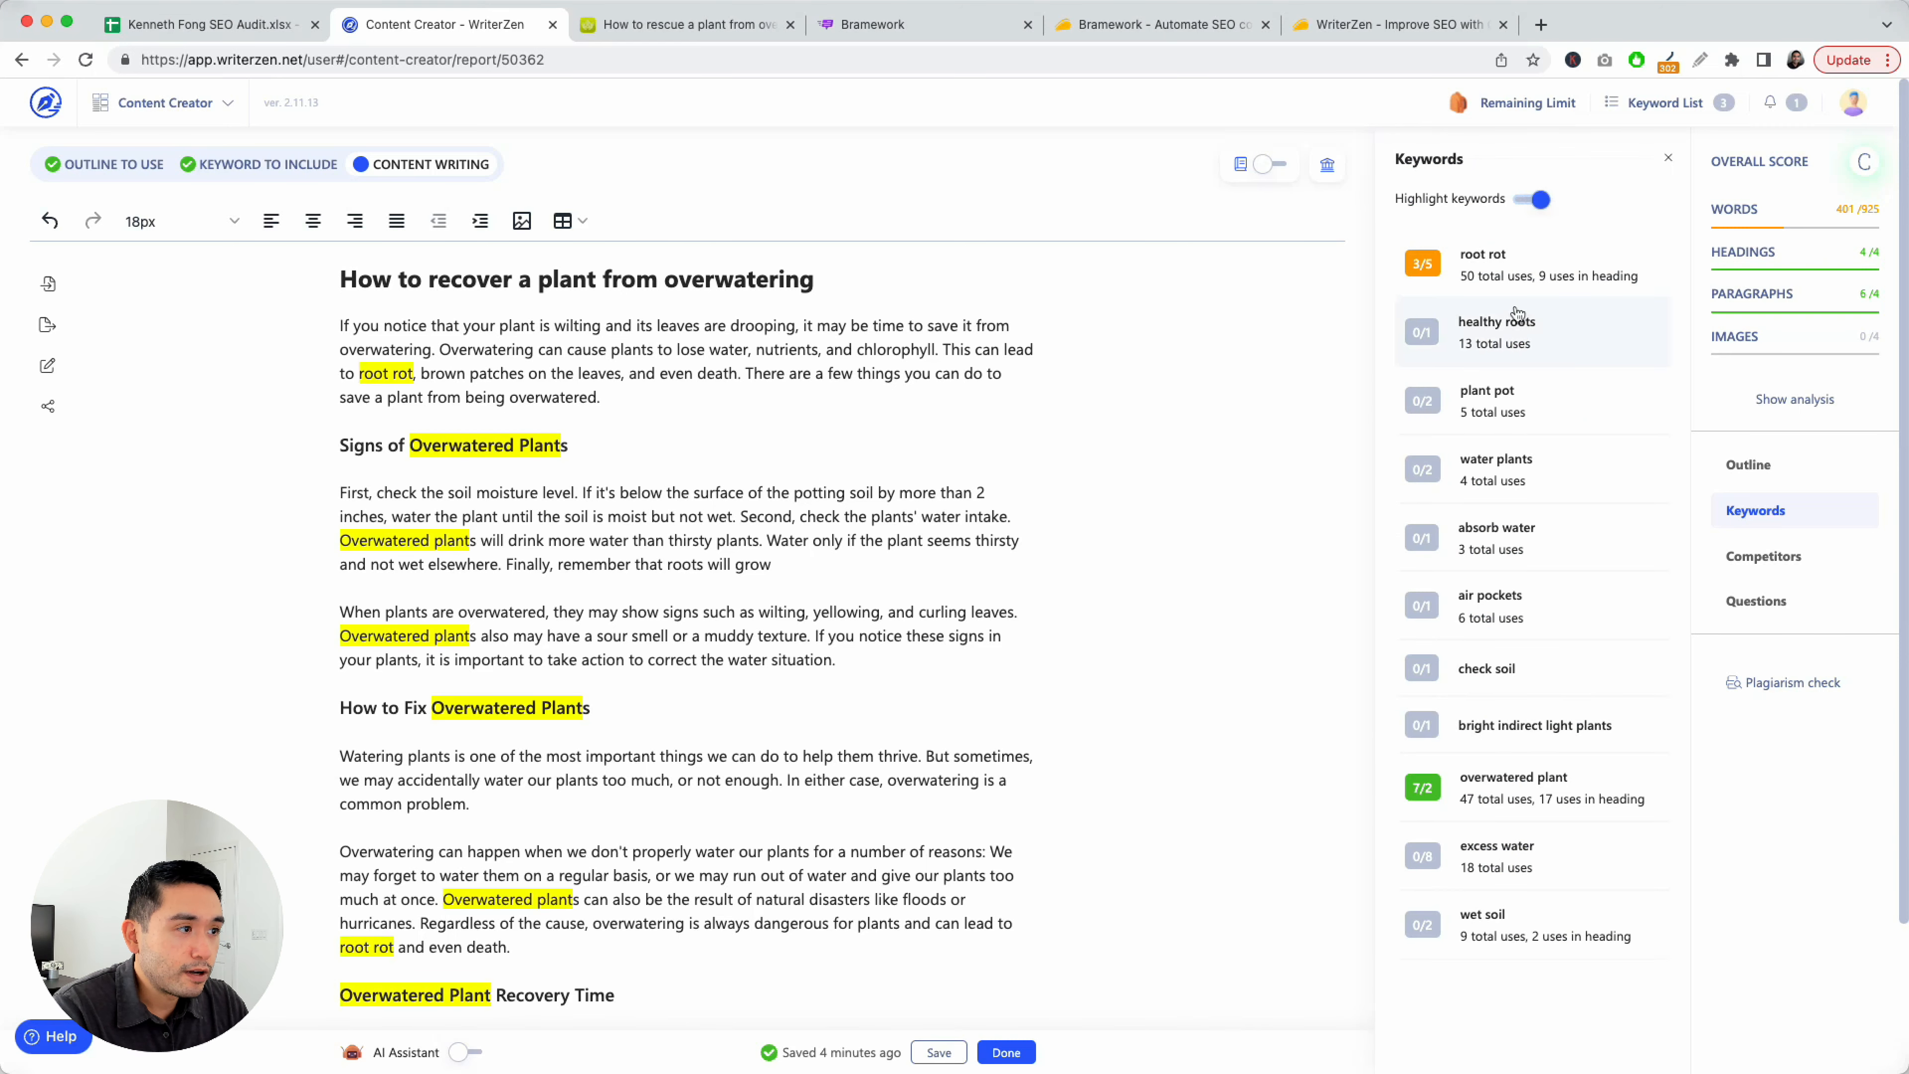
Examine where the highlighted keywords occur throughout the article's sections
scroll(847, 723, up, 1)
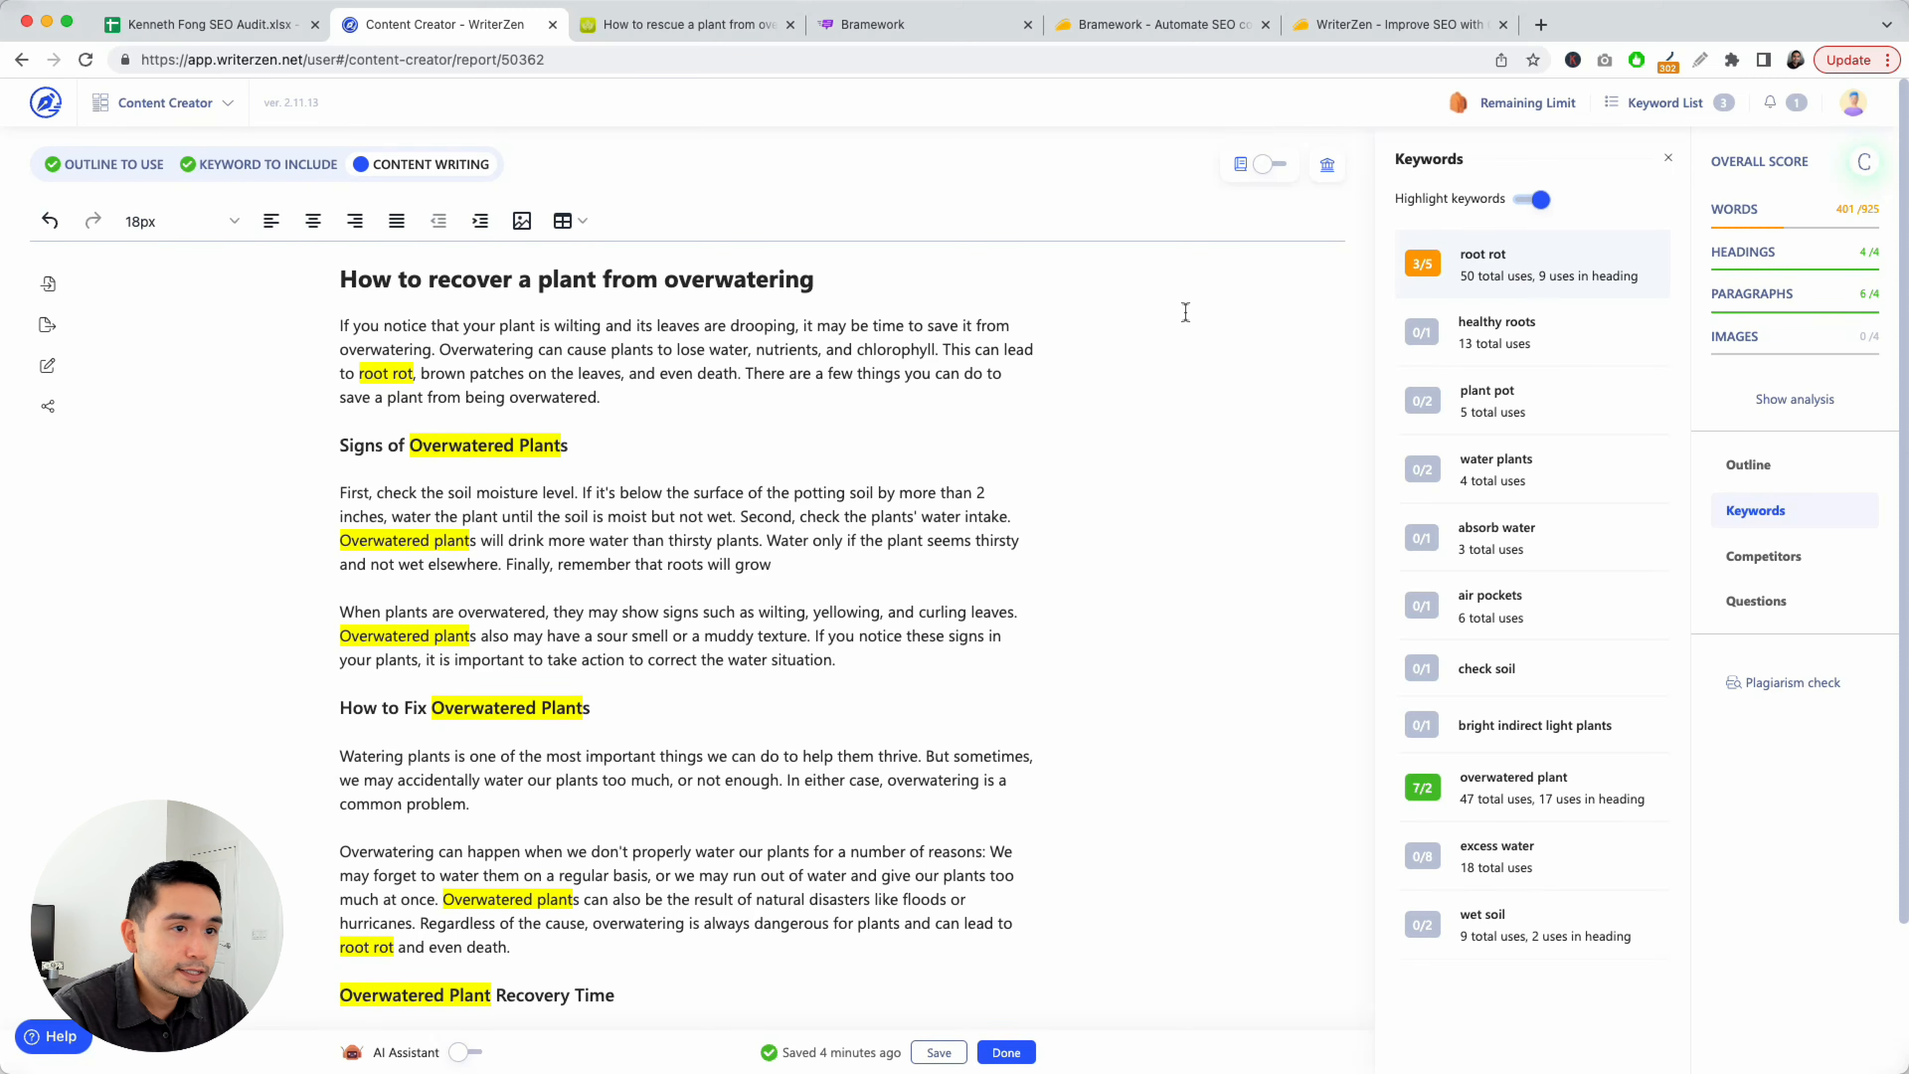
scroll(764, 438, down, 3)
scroll(765, 439, up, 1)
scroll(766, 438, up, 3)
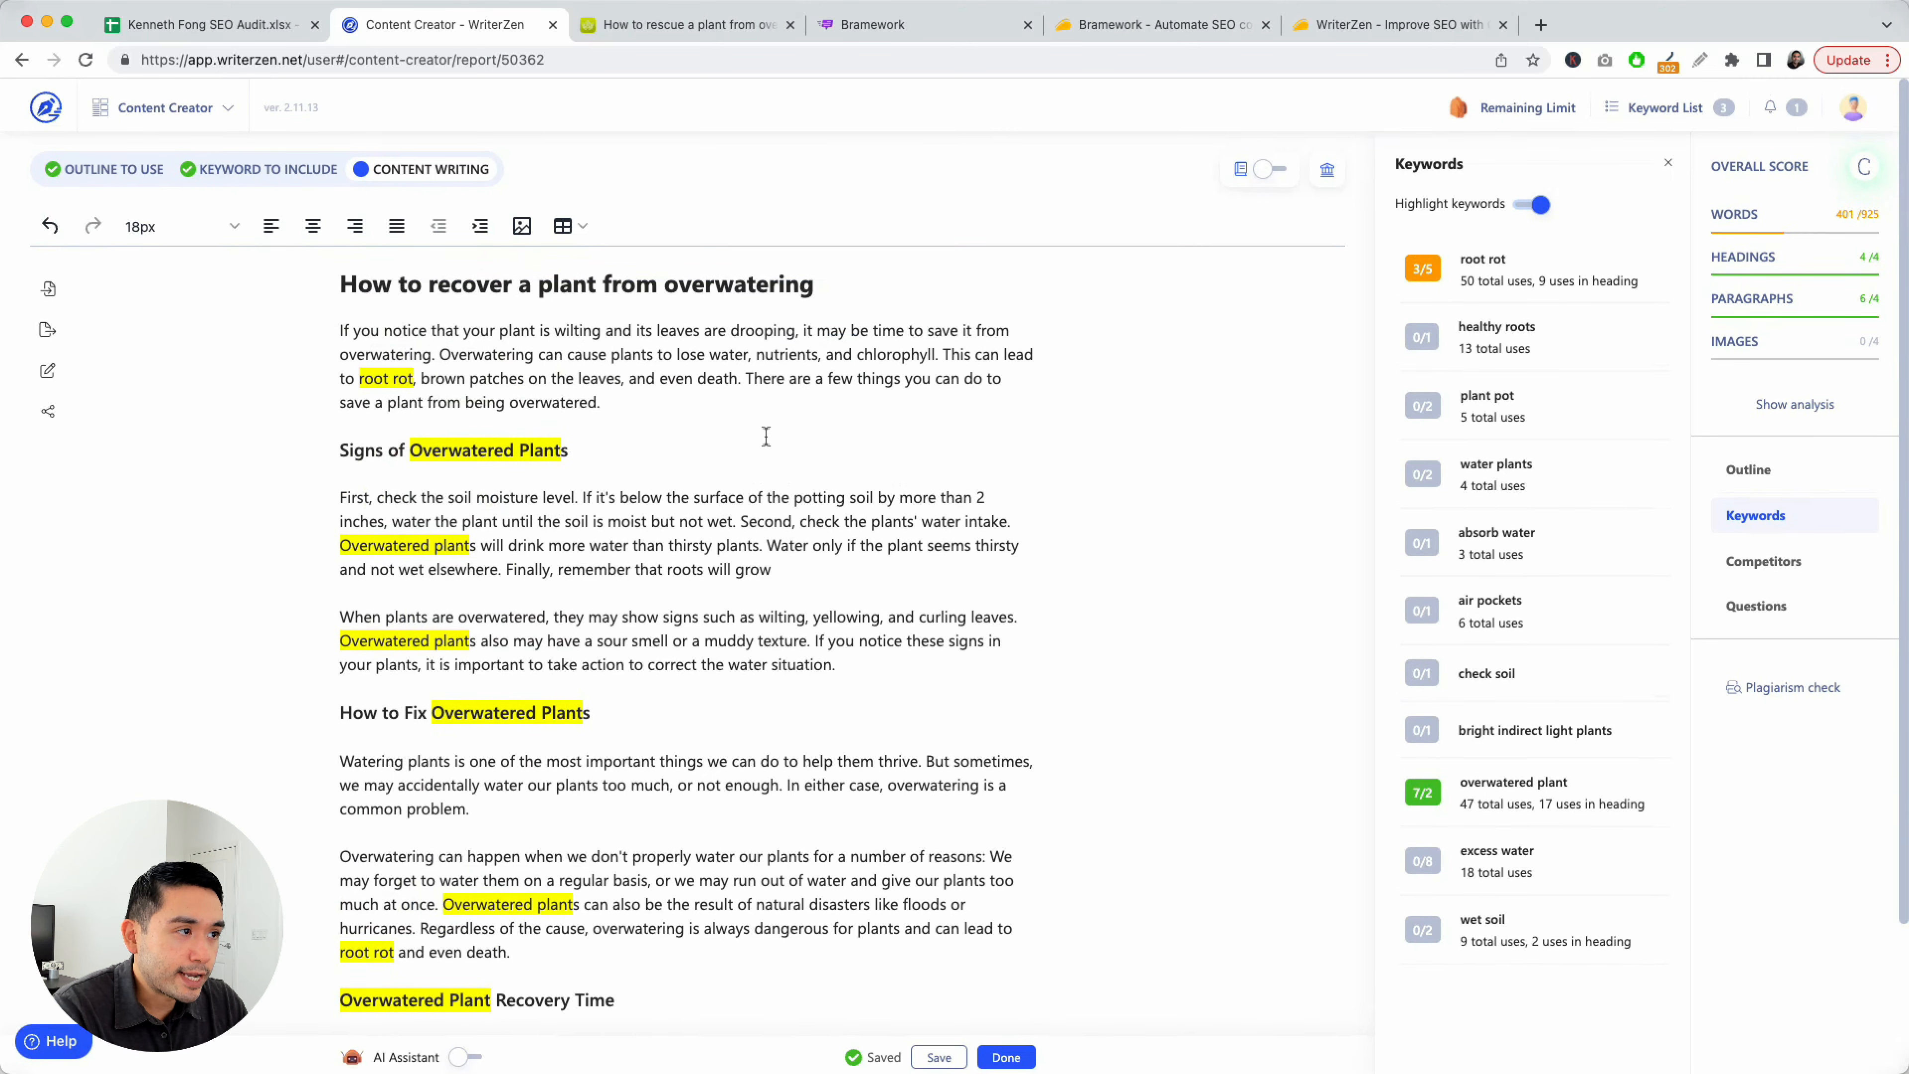
click(493, 351)
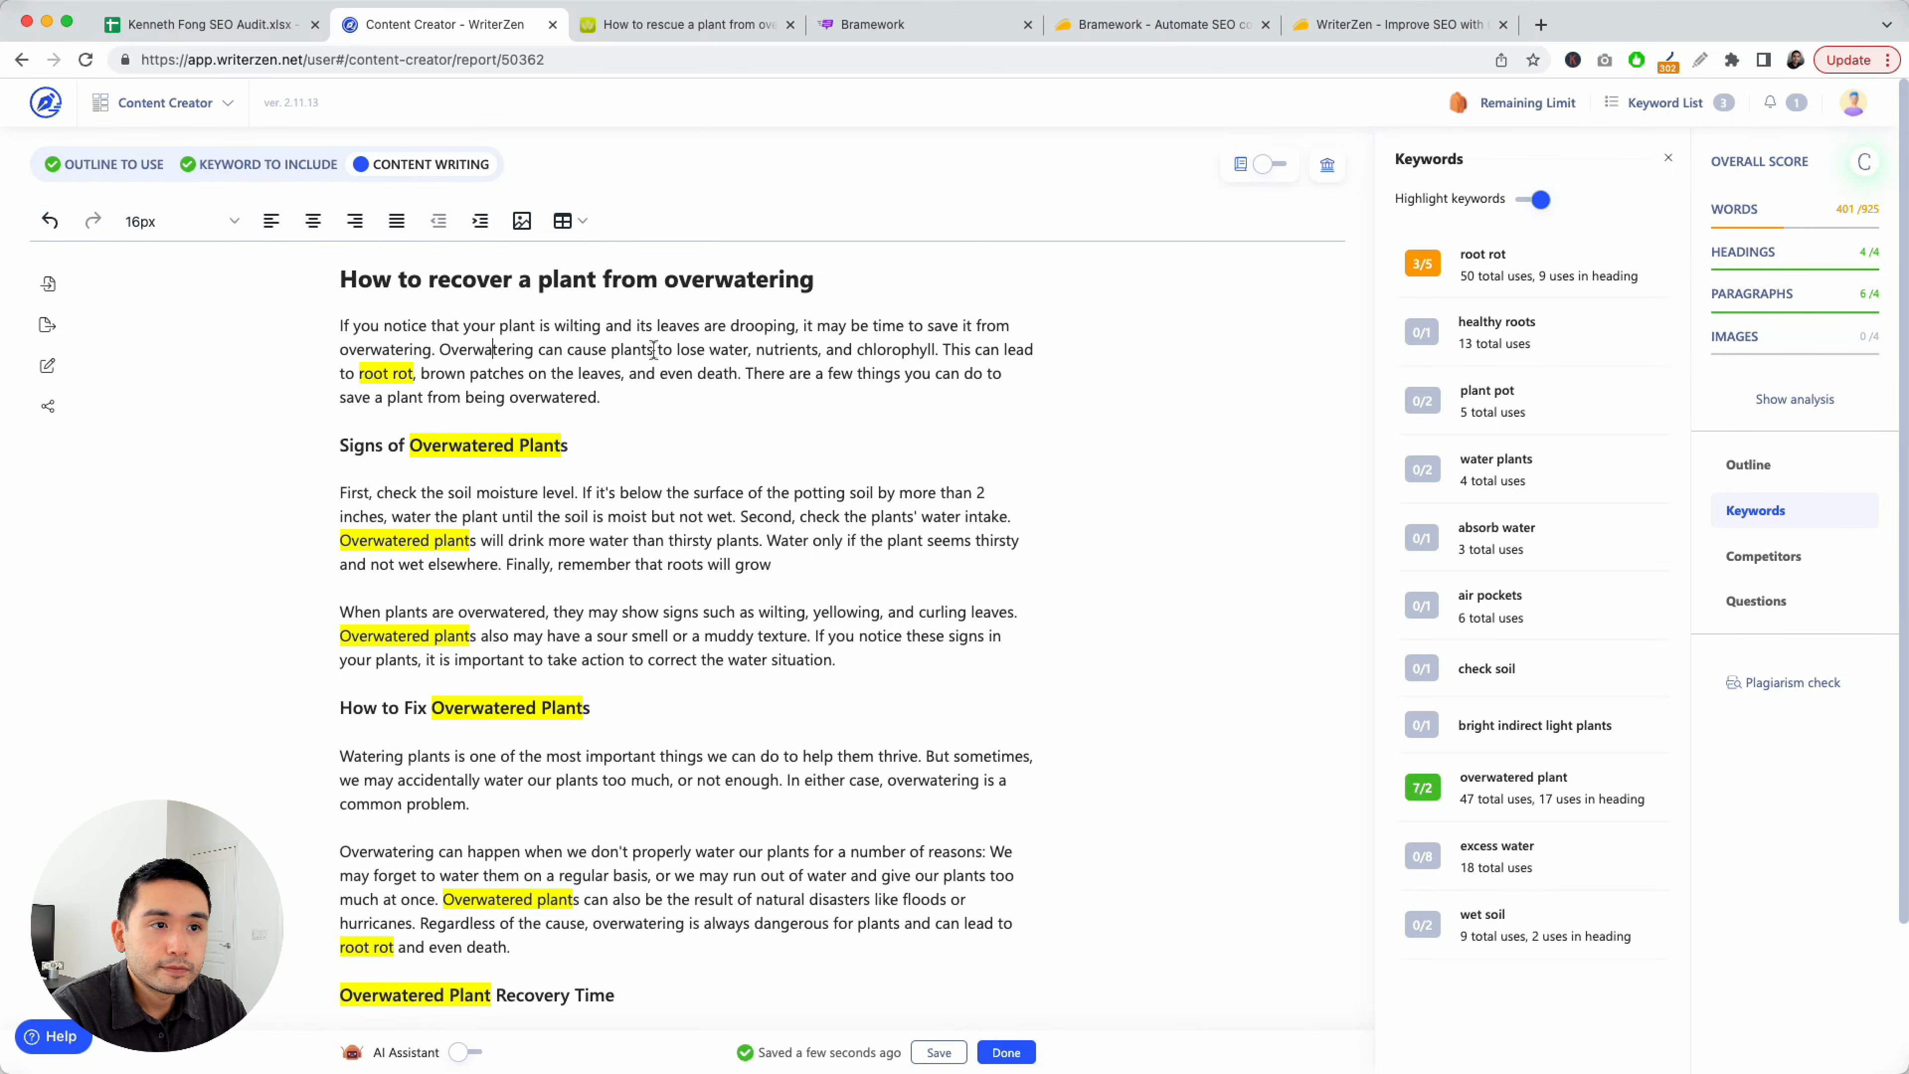
scroll(872, 650, down, 1)
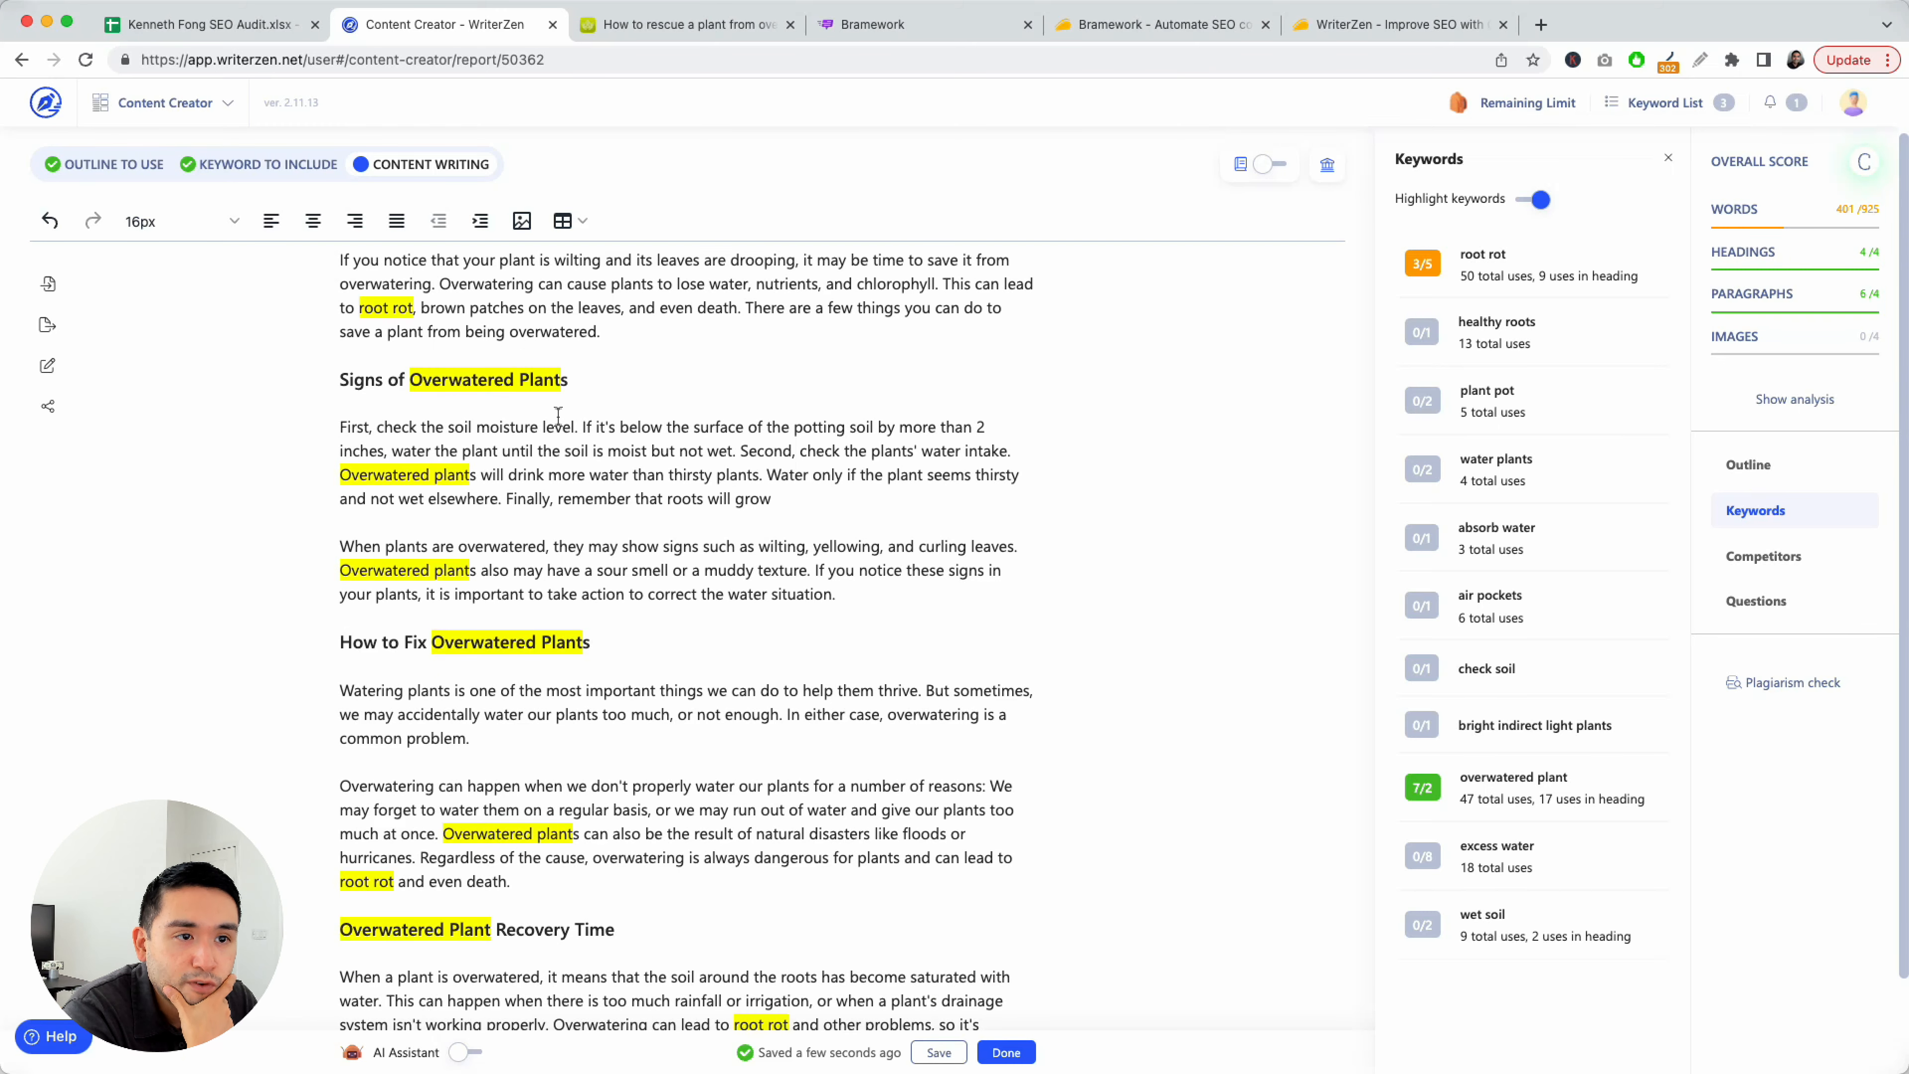
scroll(605, 525, down, 2)
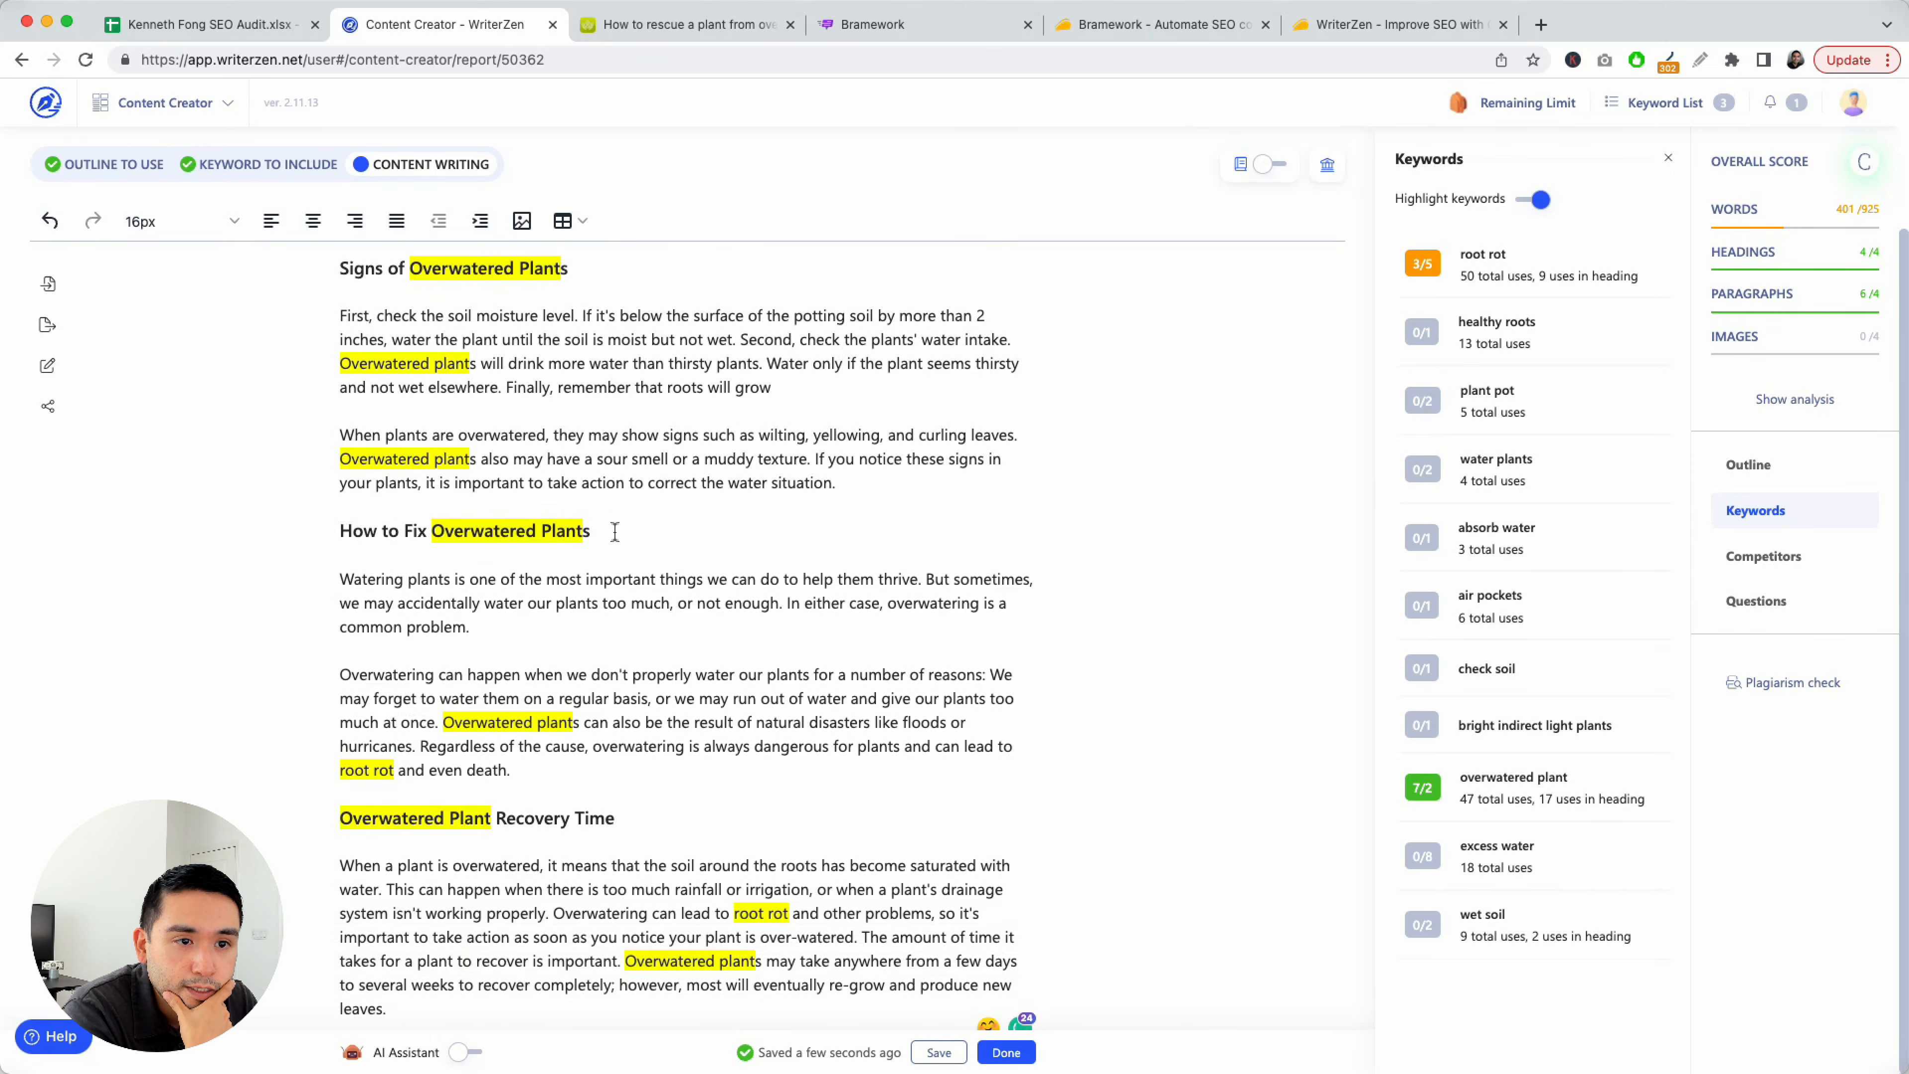
scroll(570, 594, up, 1)
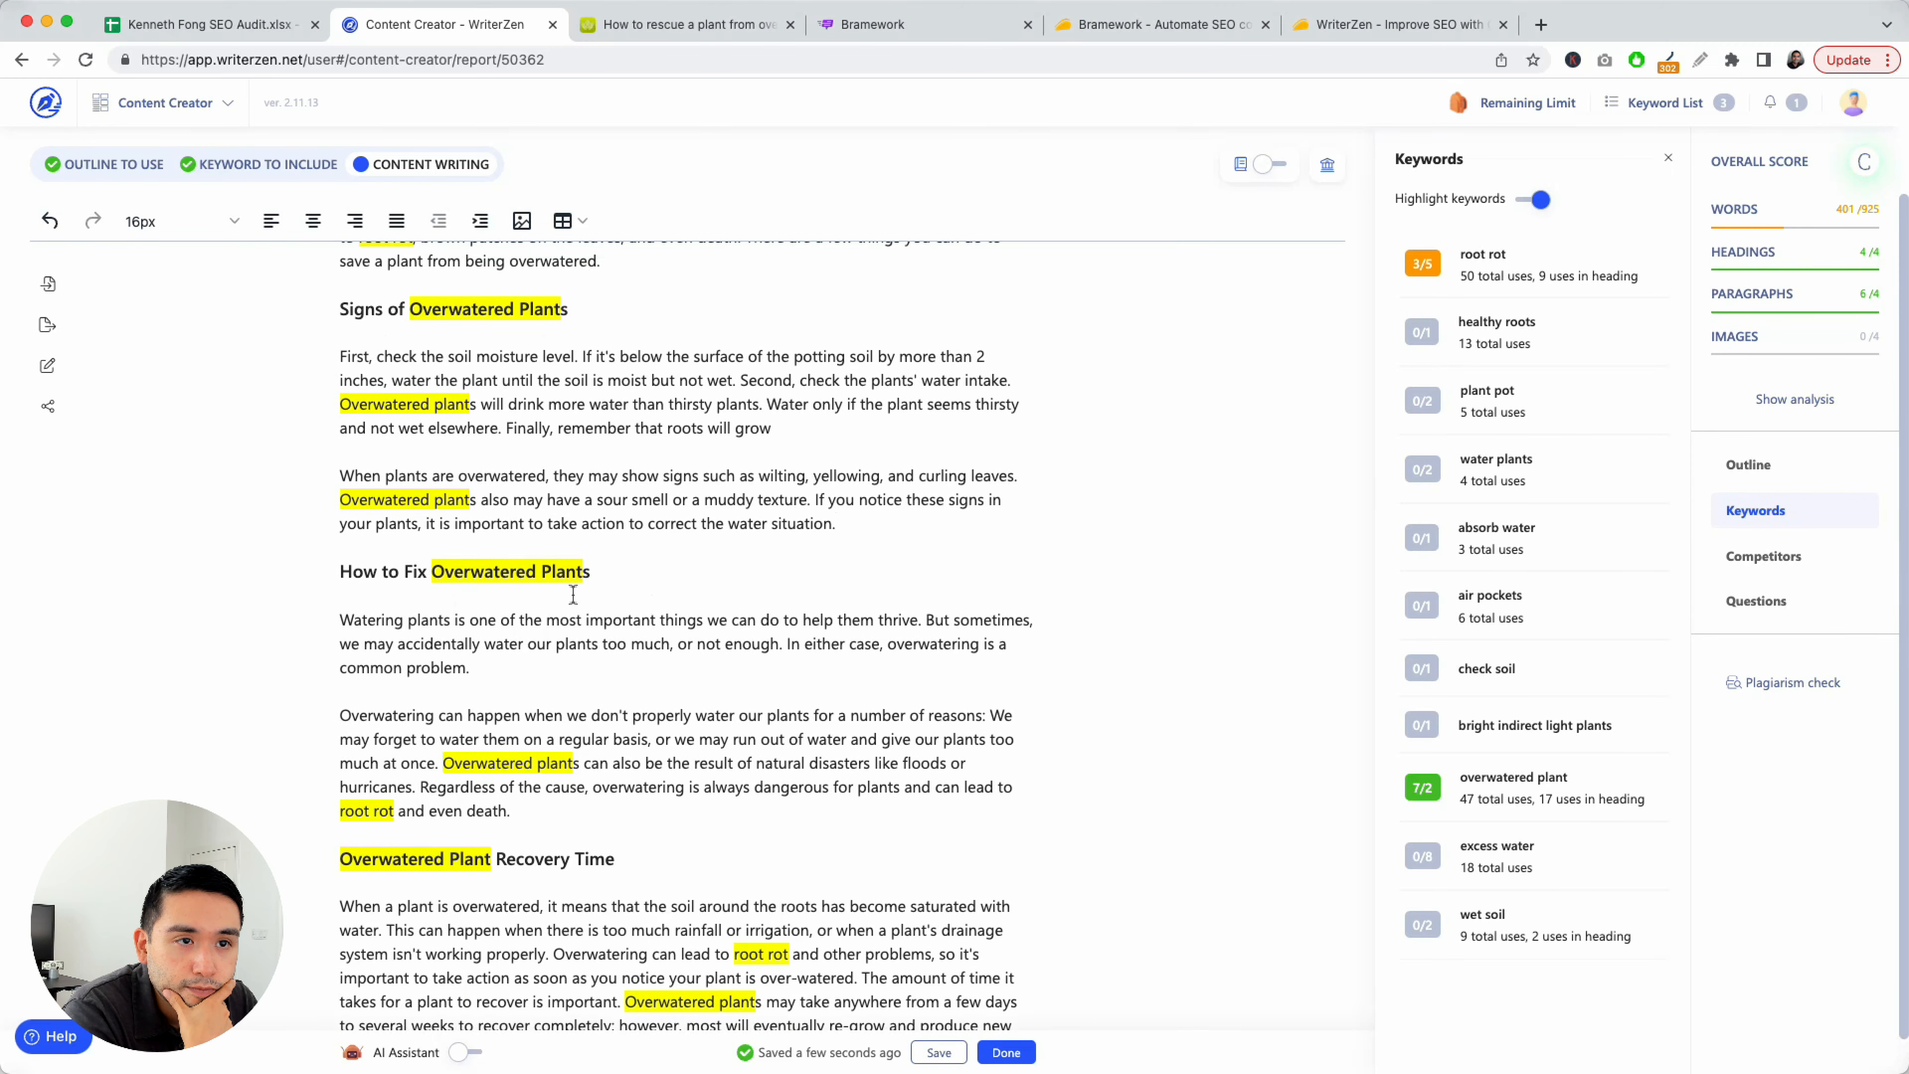
scroll(635, 561, up, 1)
scroll(639, 561, down, 2)
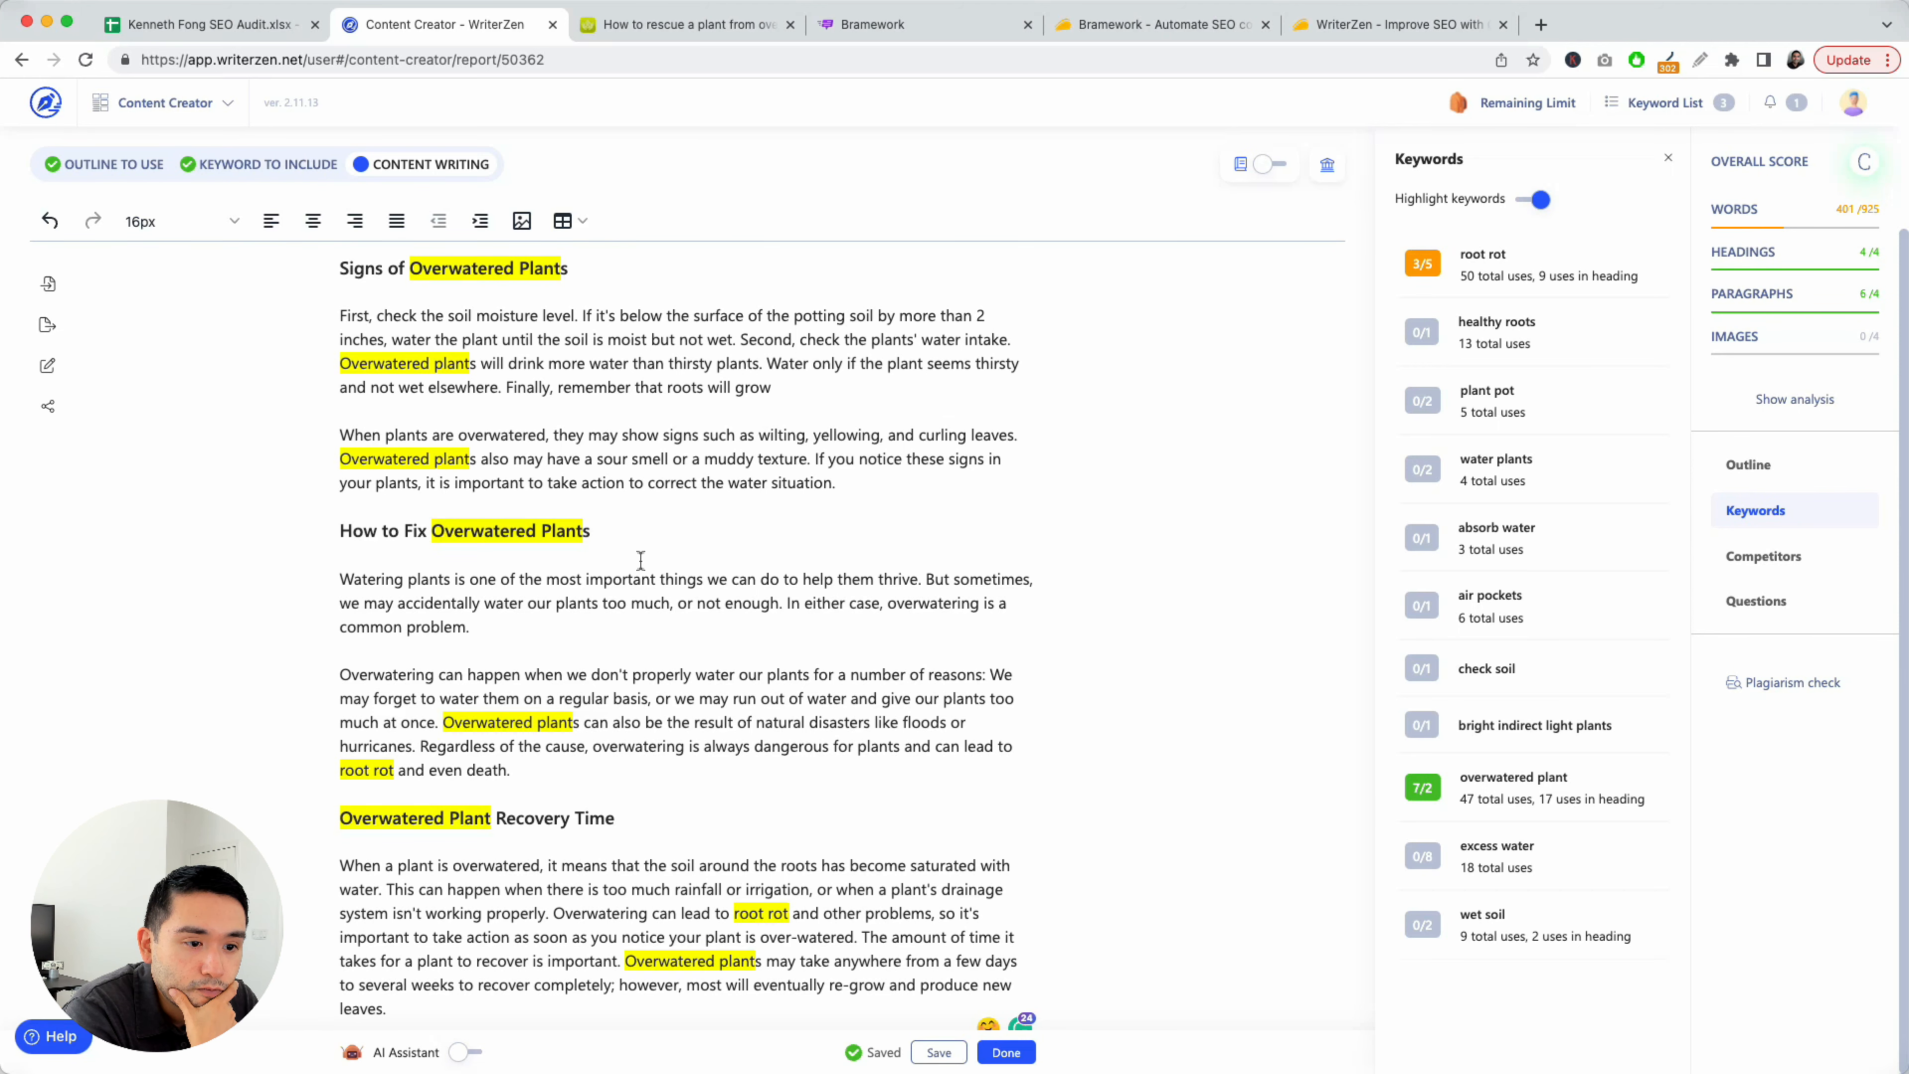
Move the sentence starting "Overwatering can lead to root rot and other problems" from the recovery time section to the end of the introduction
drag(561, 912, 858, 938)
key(BackSpace)
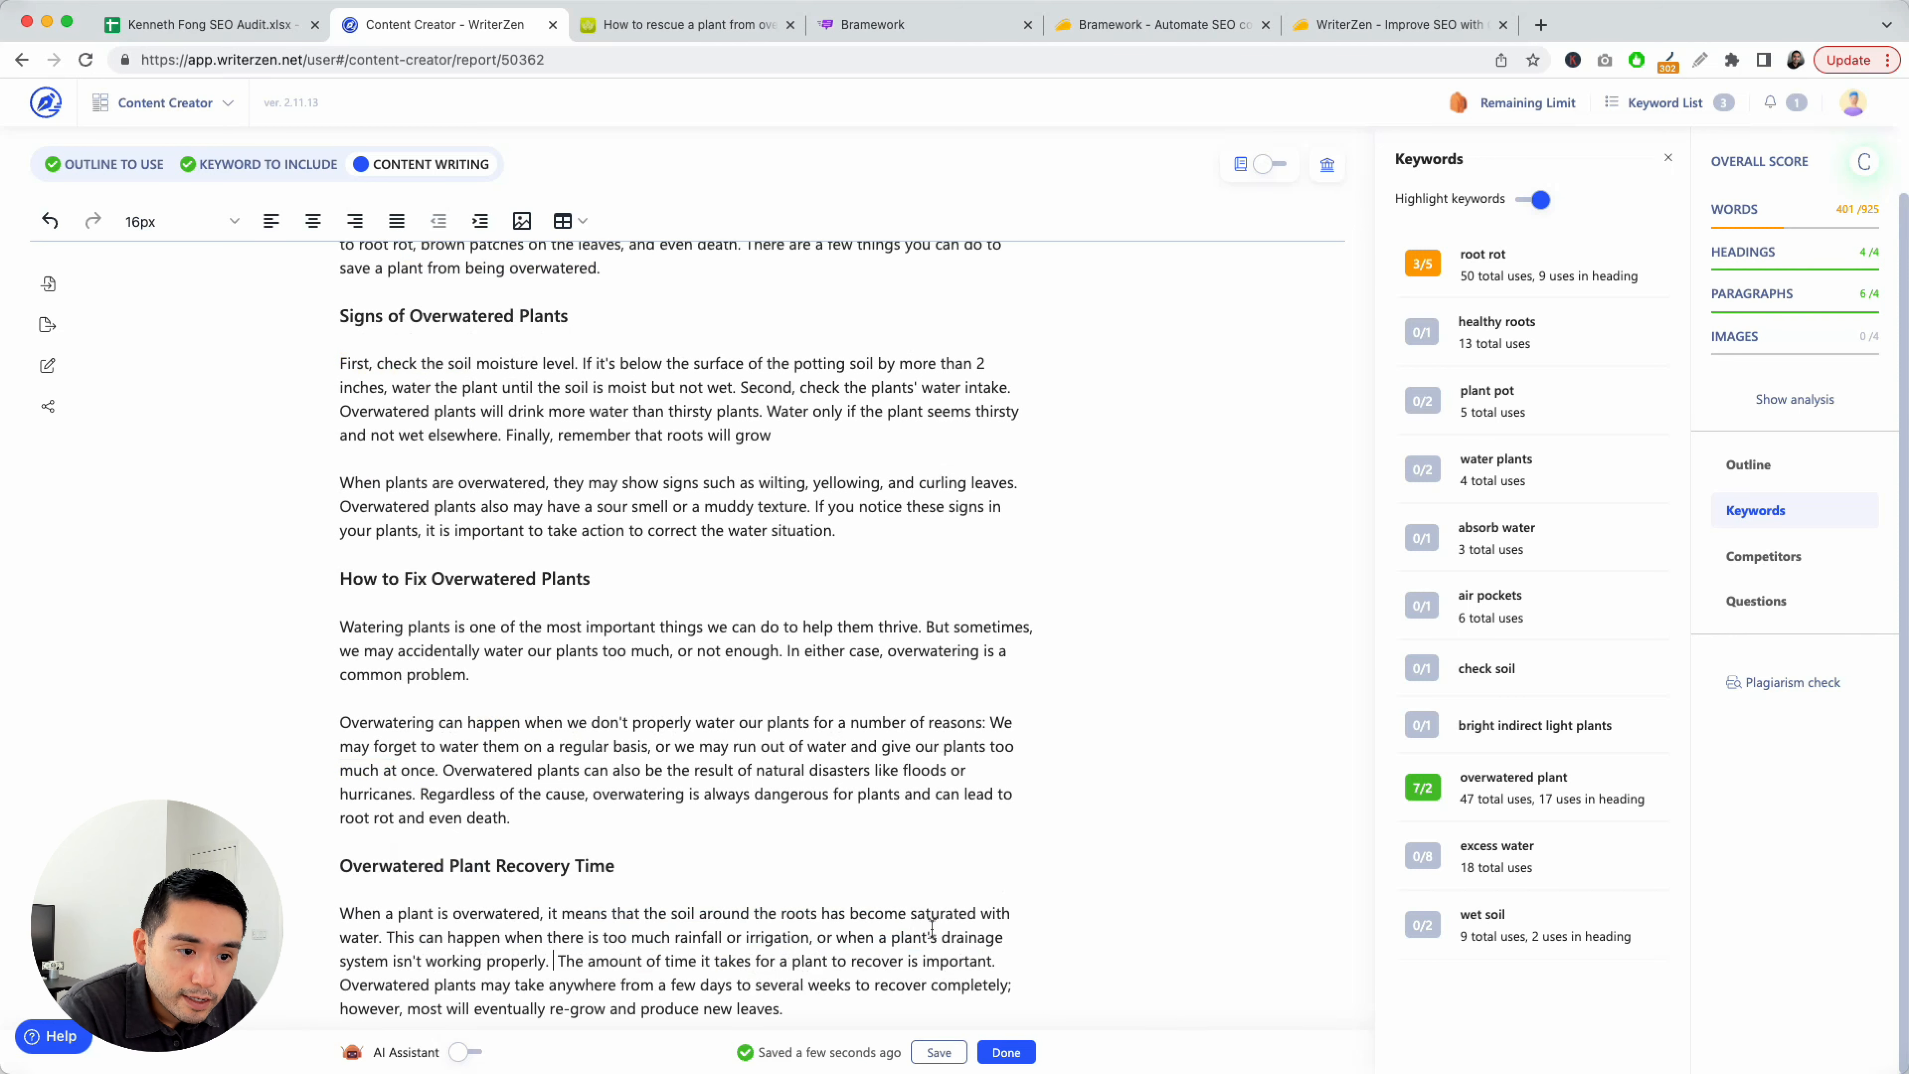
scroll(940, 647, up, 3)
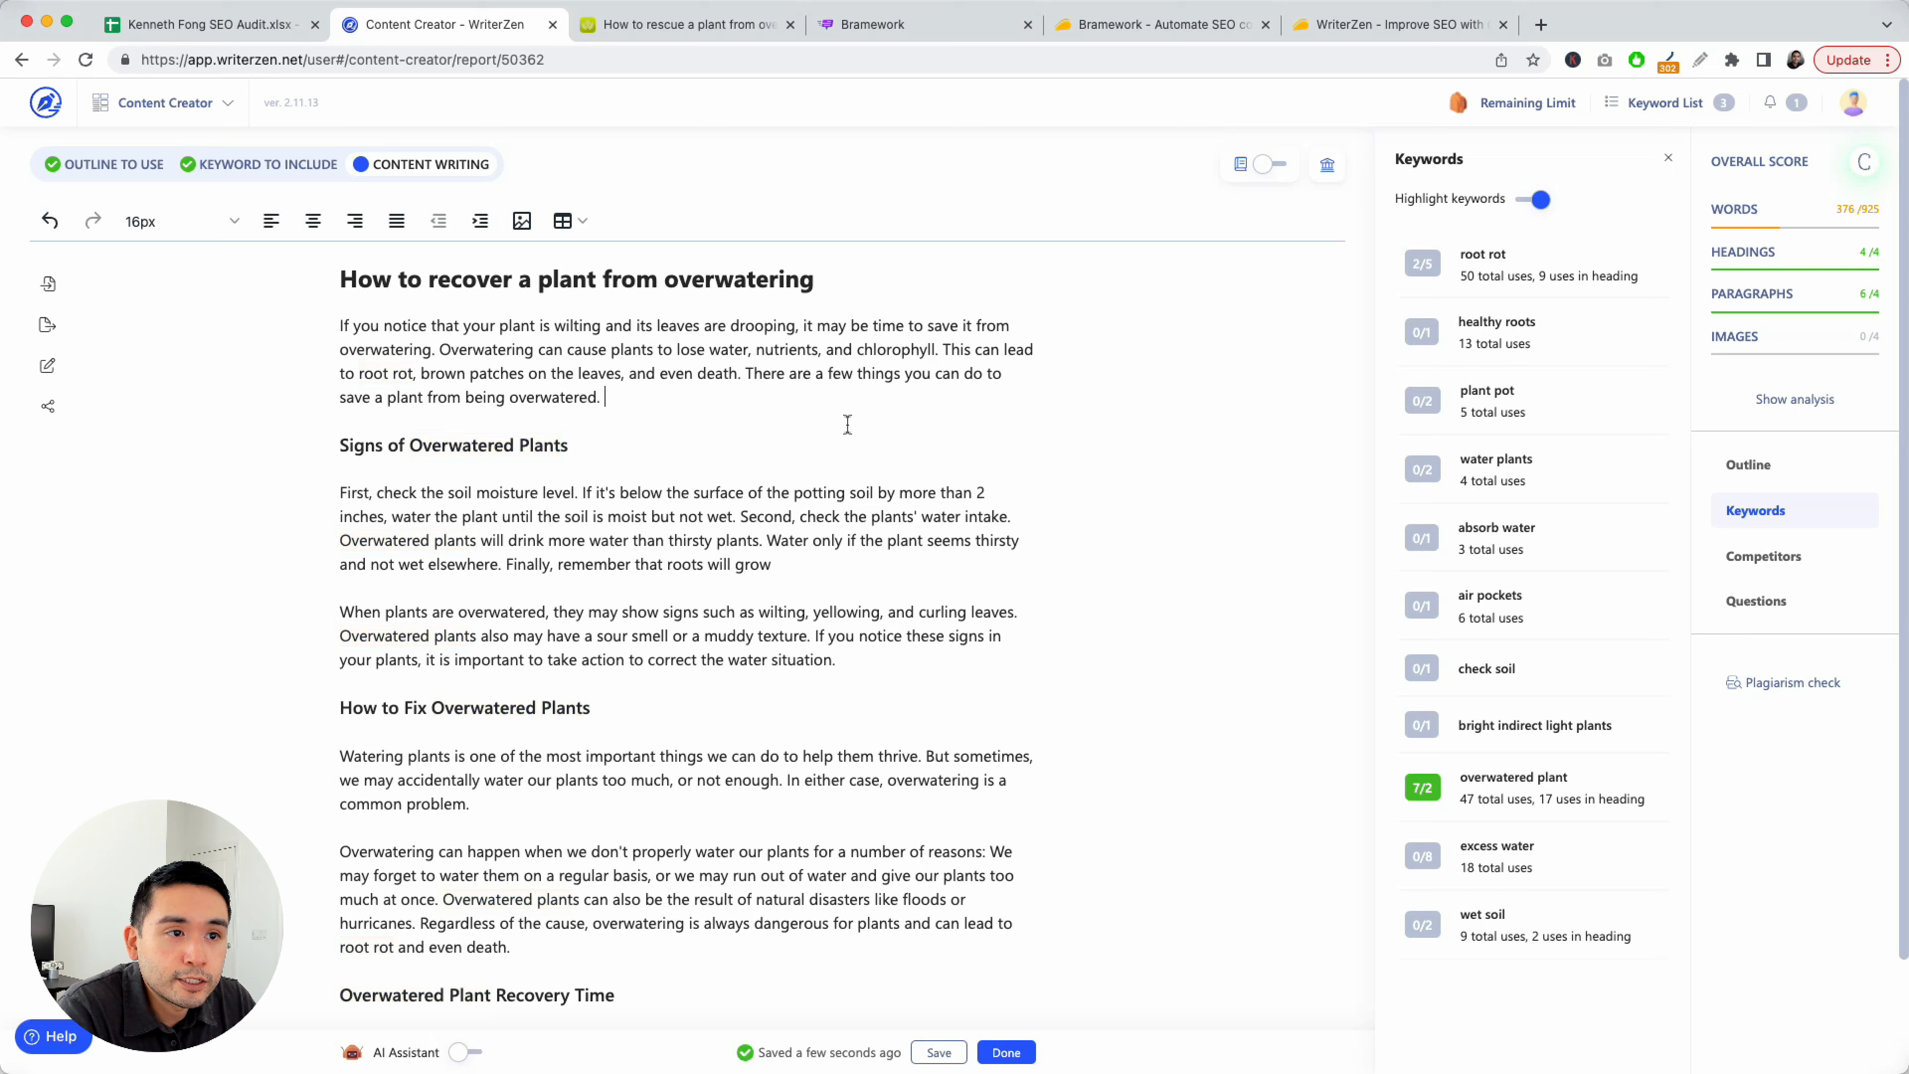
key(super+z)
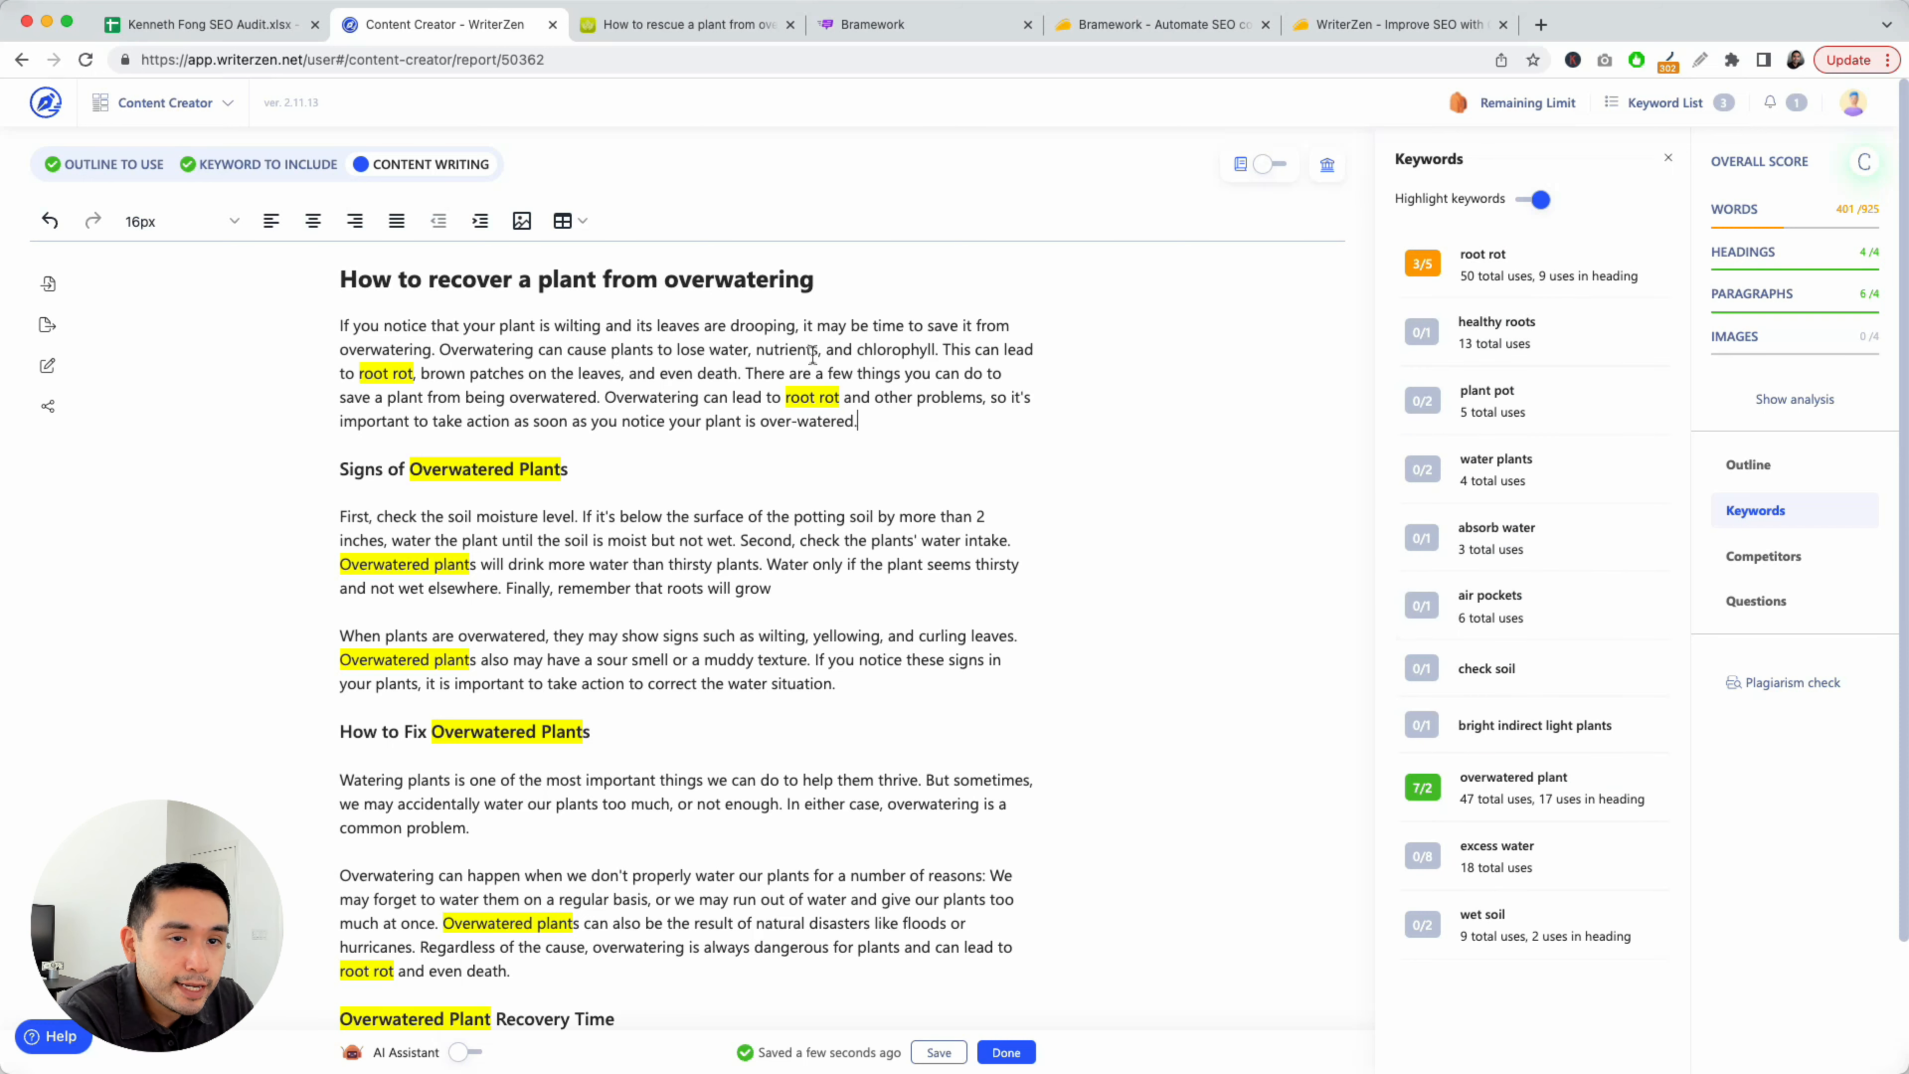
Check the usage examples for "healthy roots" and add "Healthy roots will eventual form." to the end of the recovery time paragraph
click(1569, 325)
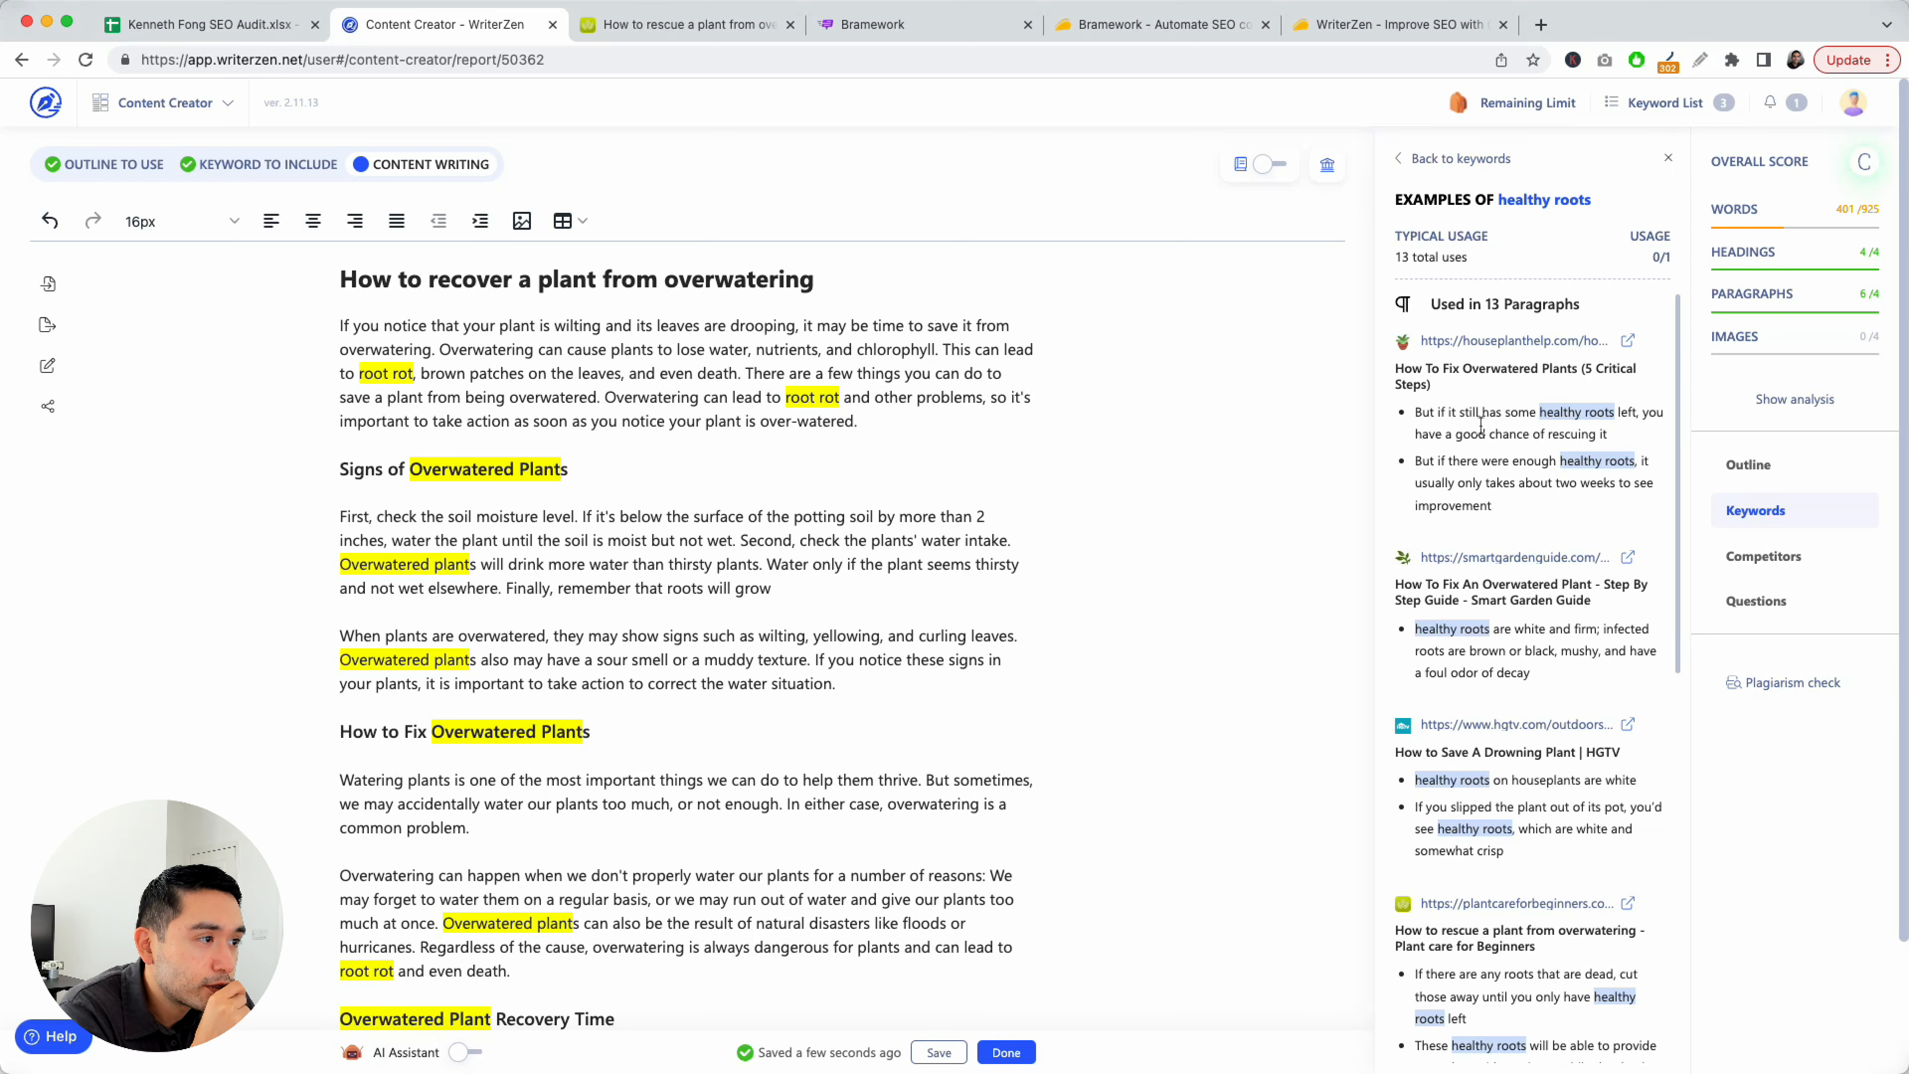
scroll(853, 599, down, 3)
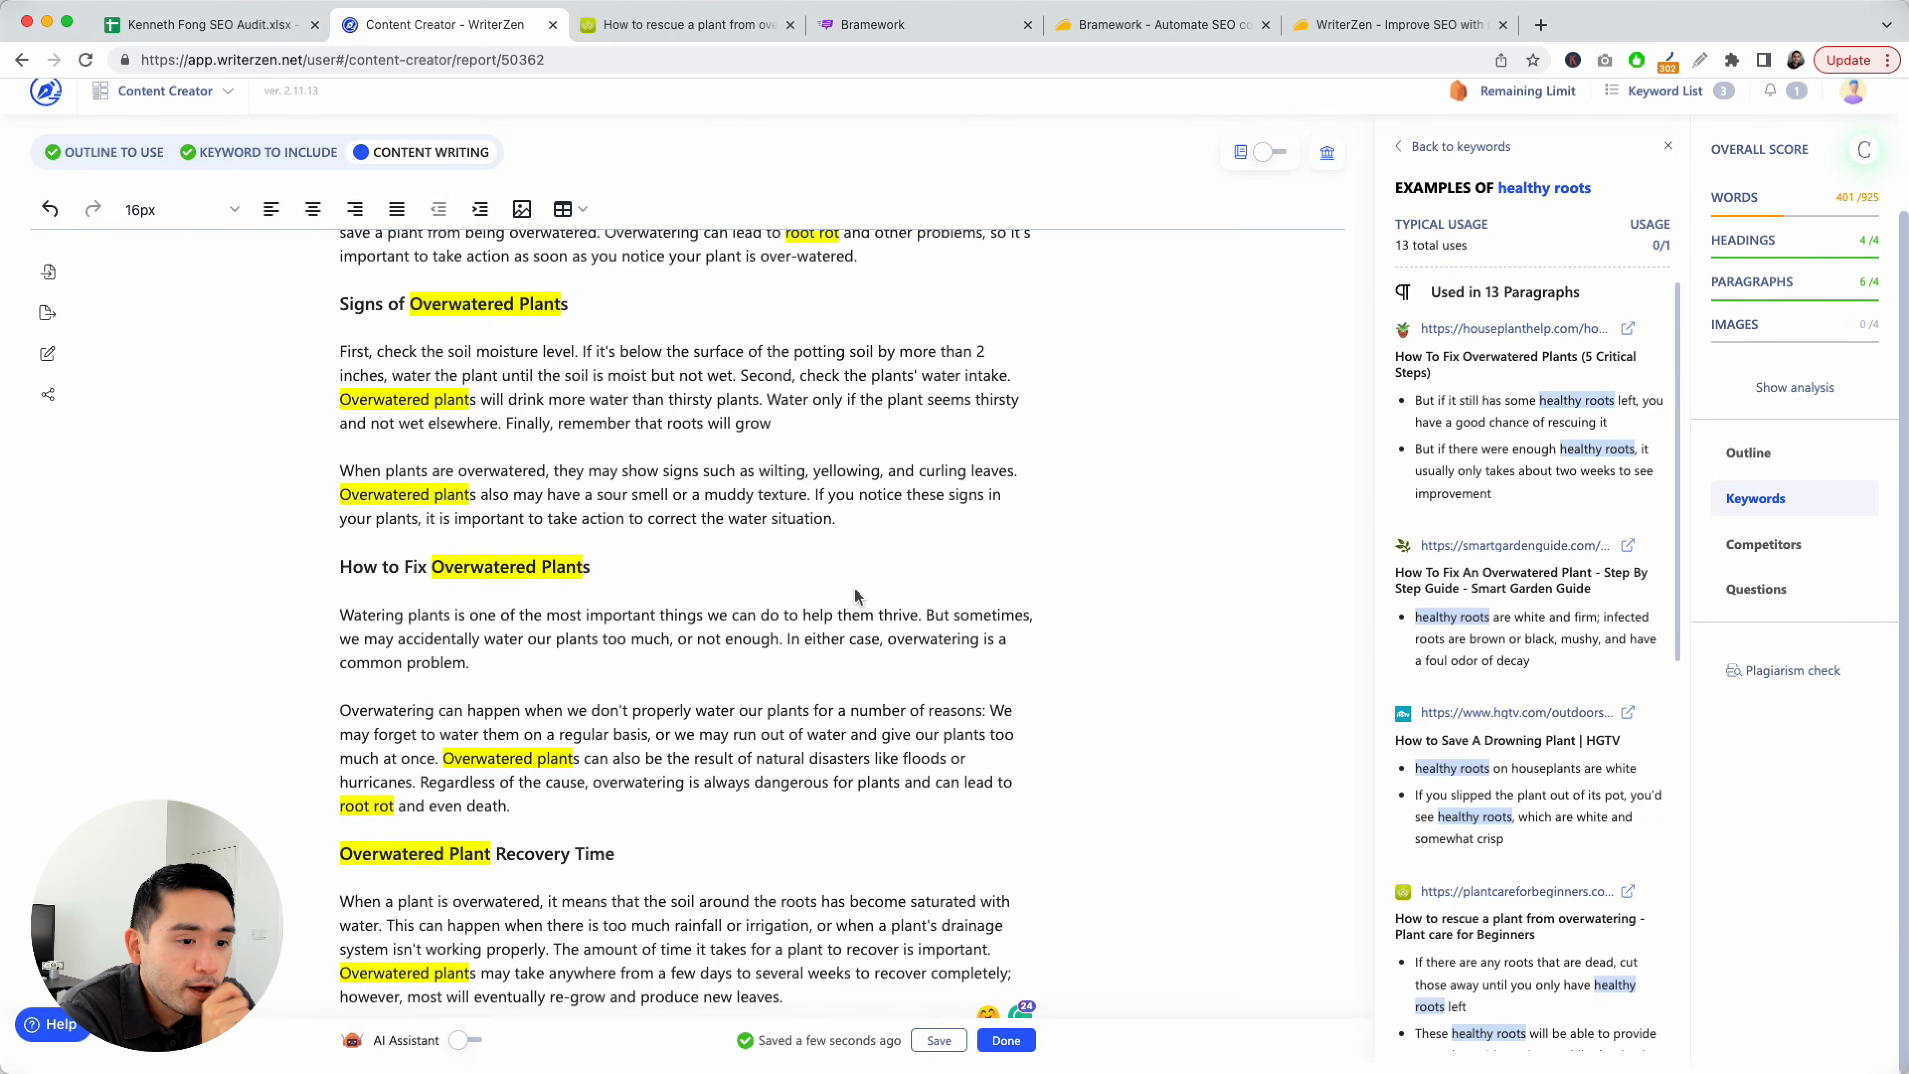
click(812, 1002)
text(Healthy roots wil)
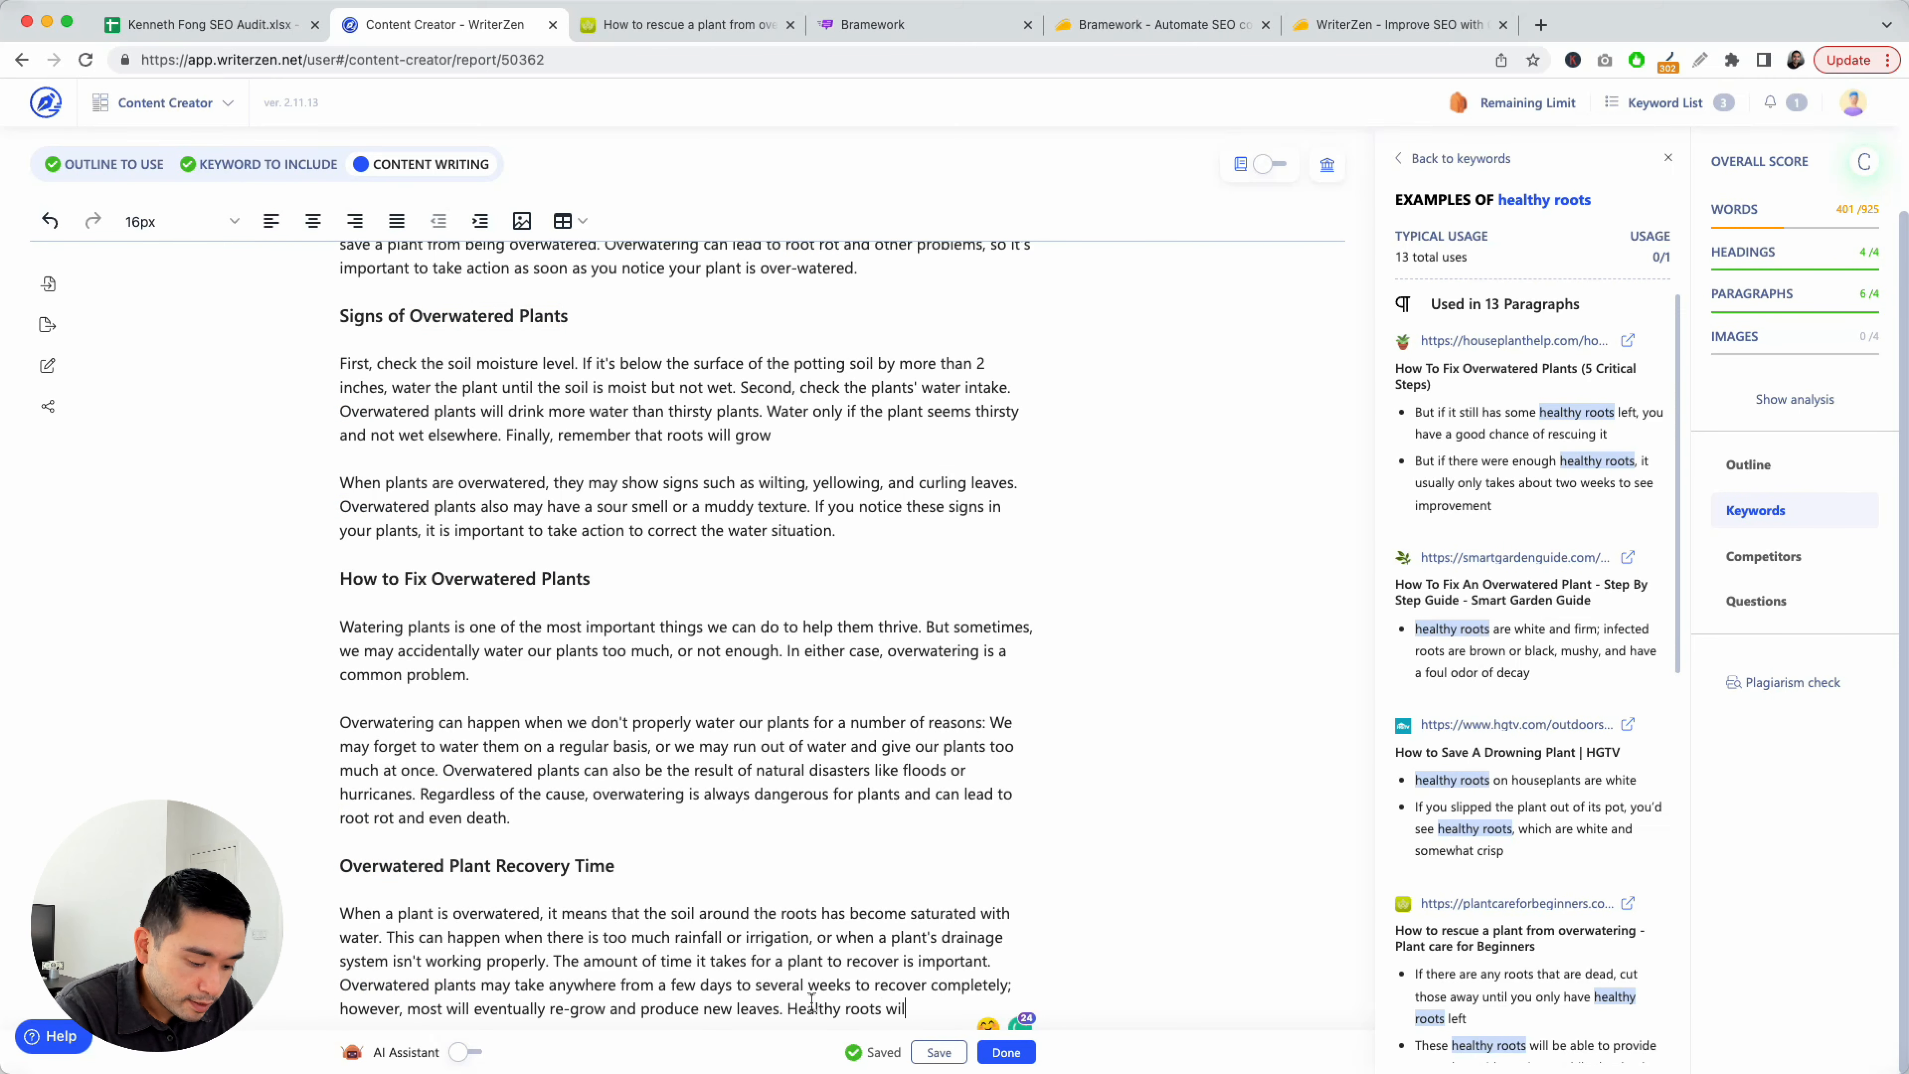
text(l eventual form.)
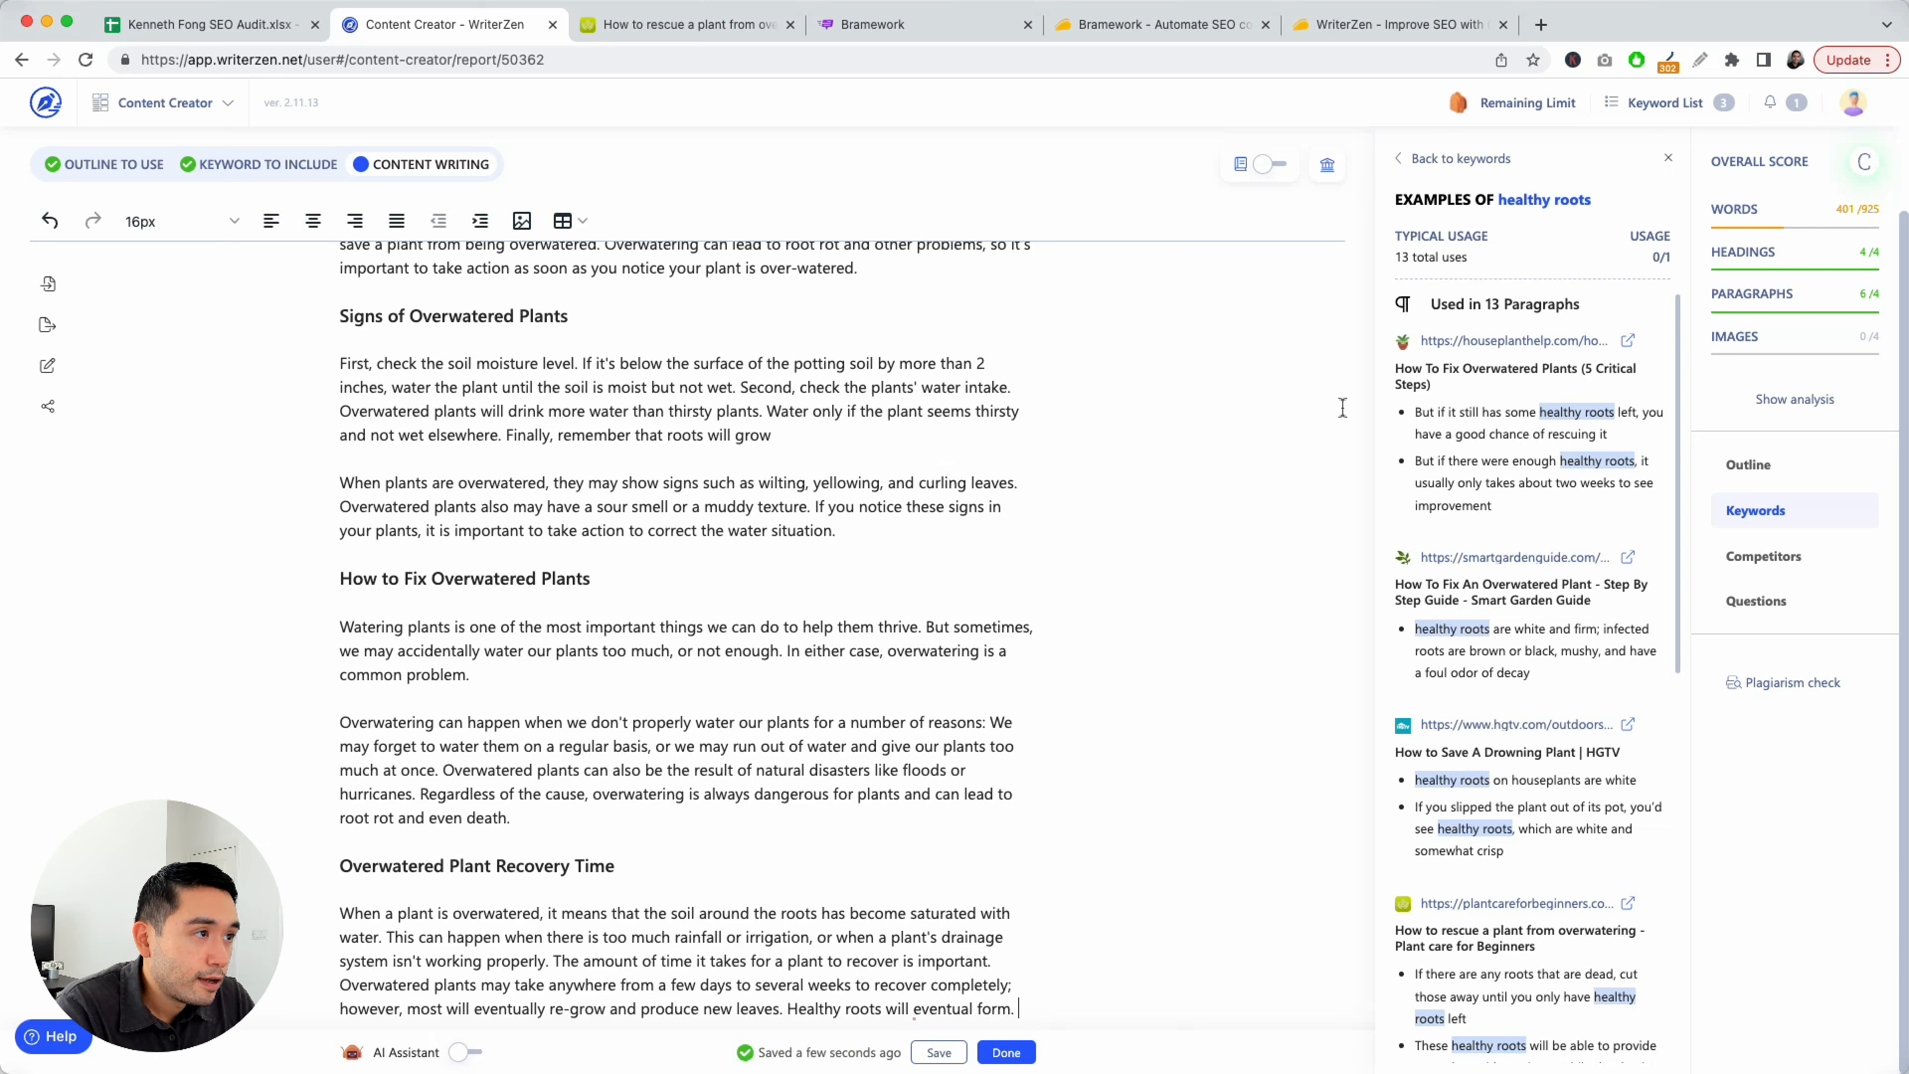
click(1400, 156)
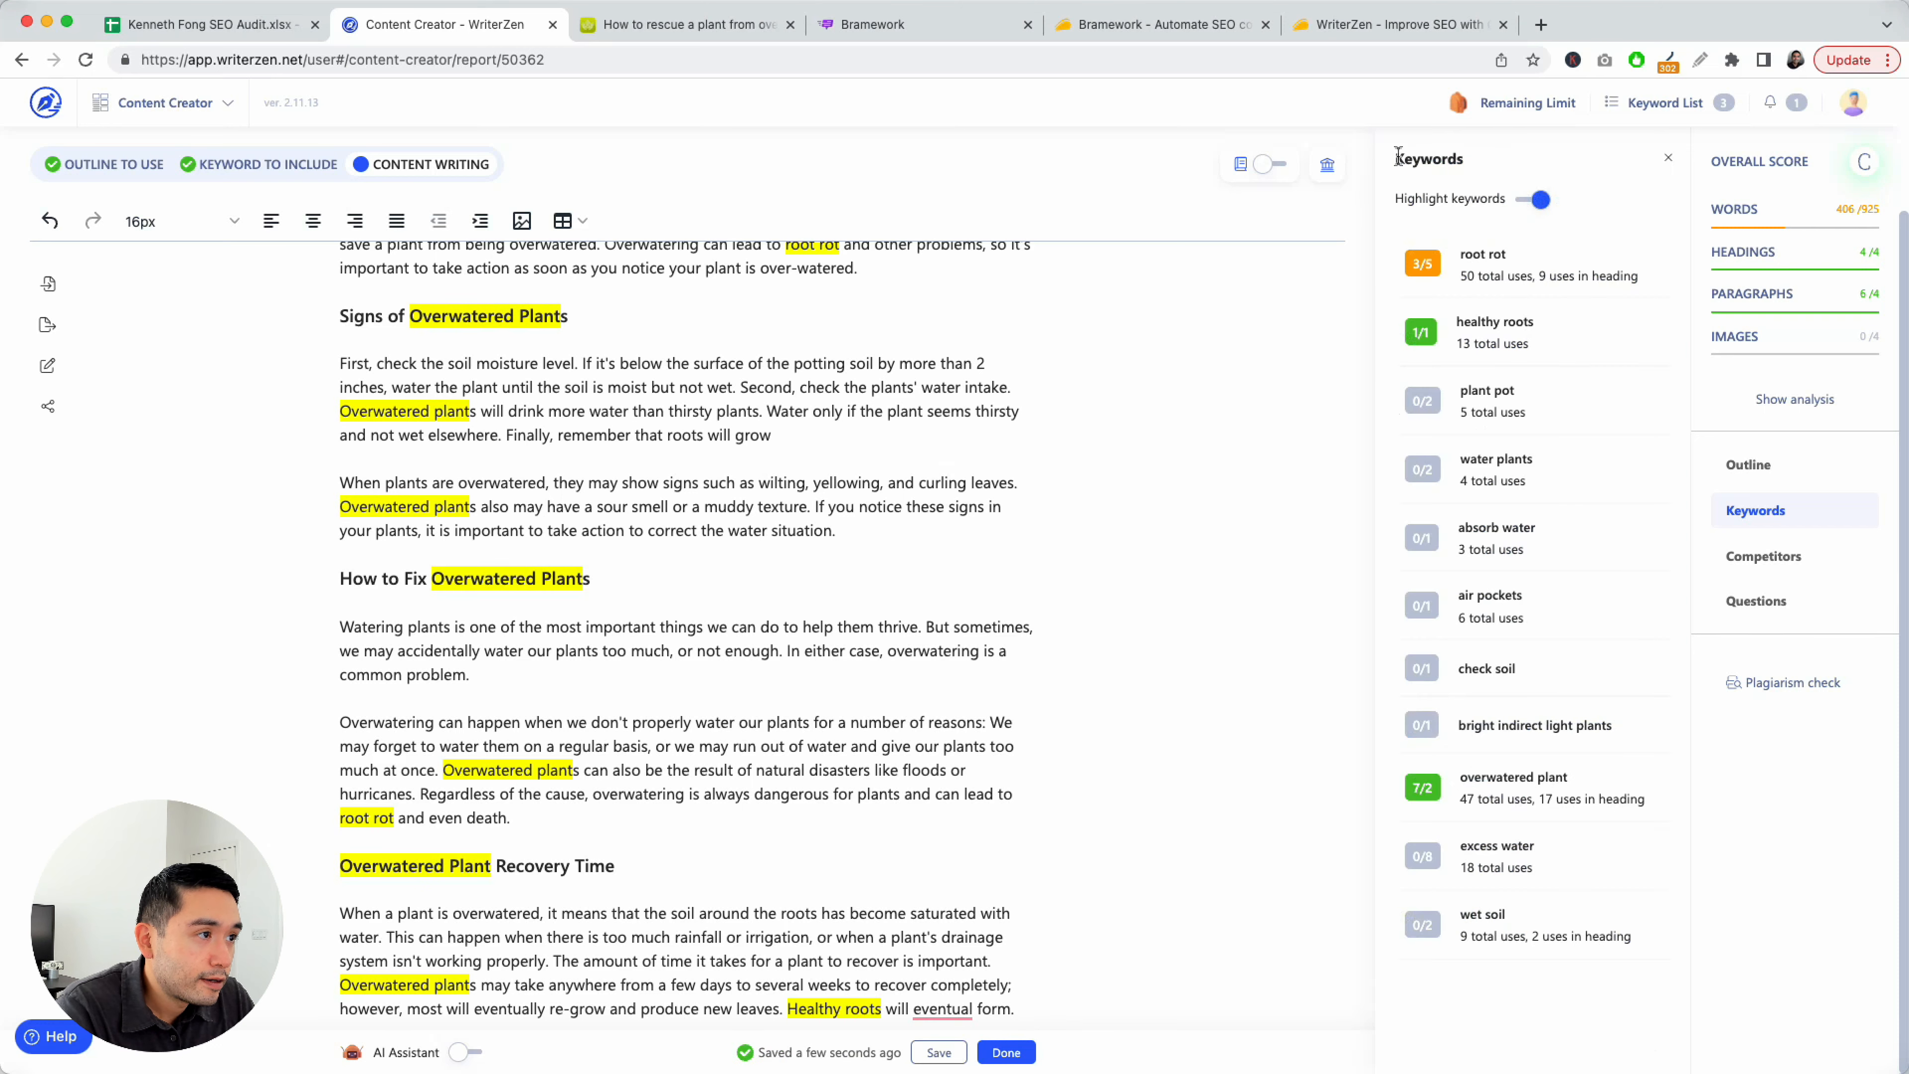
Check the usage examples for the suggested keyword "plant pot" and look through the article for a fitting place
click(1496, 392)
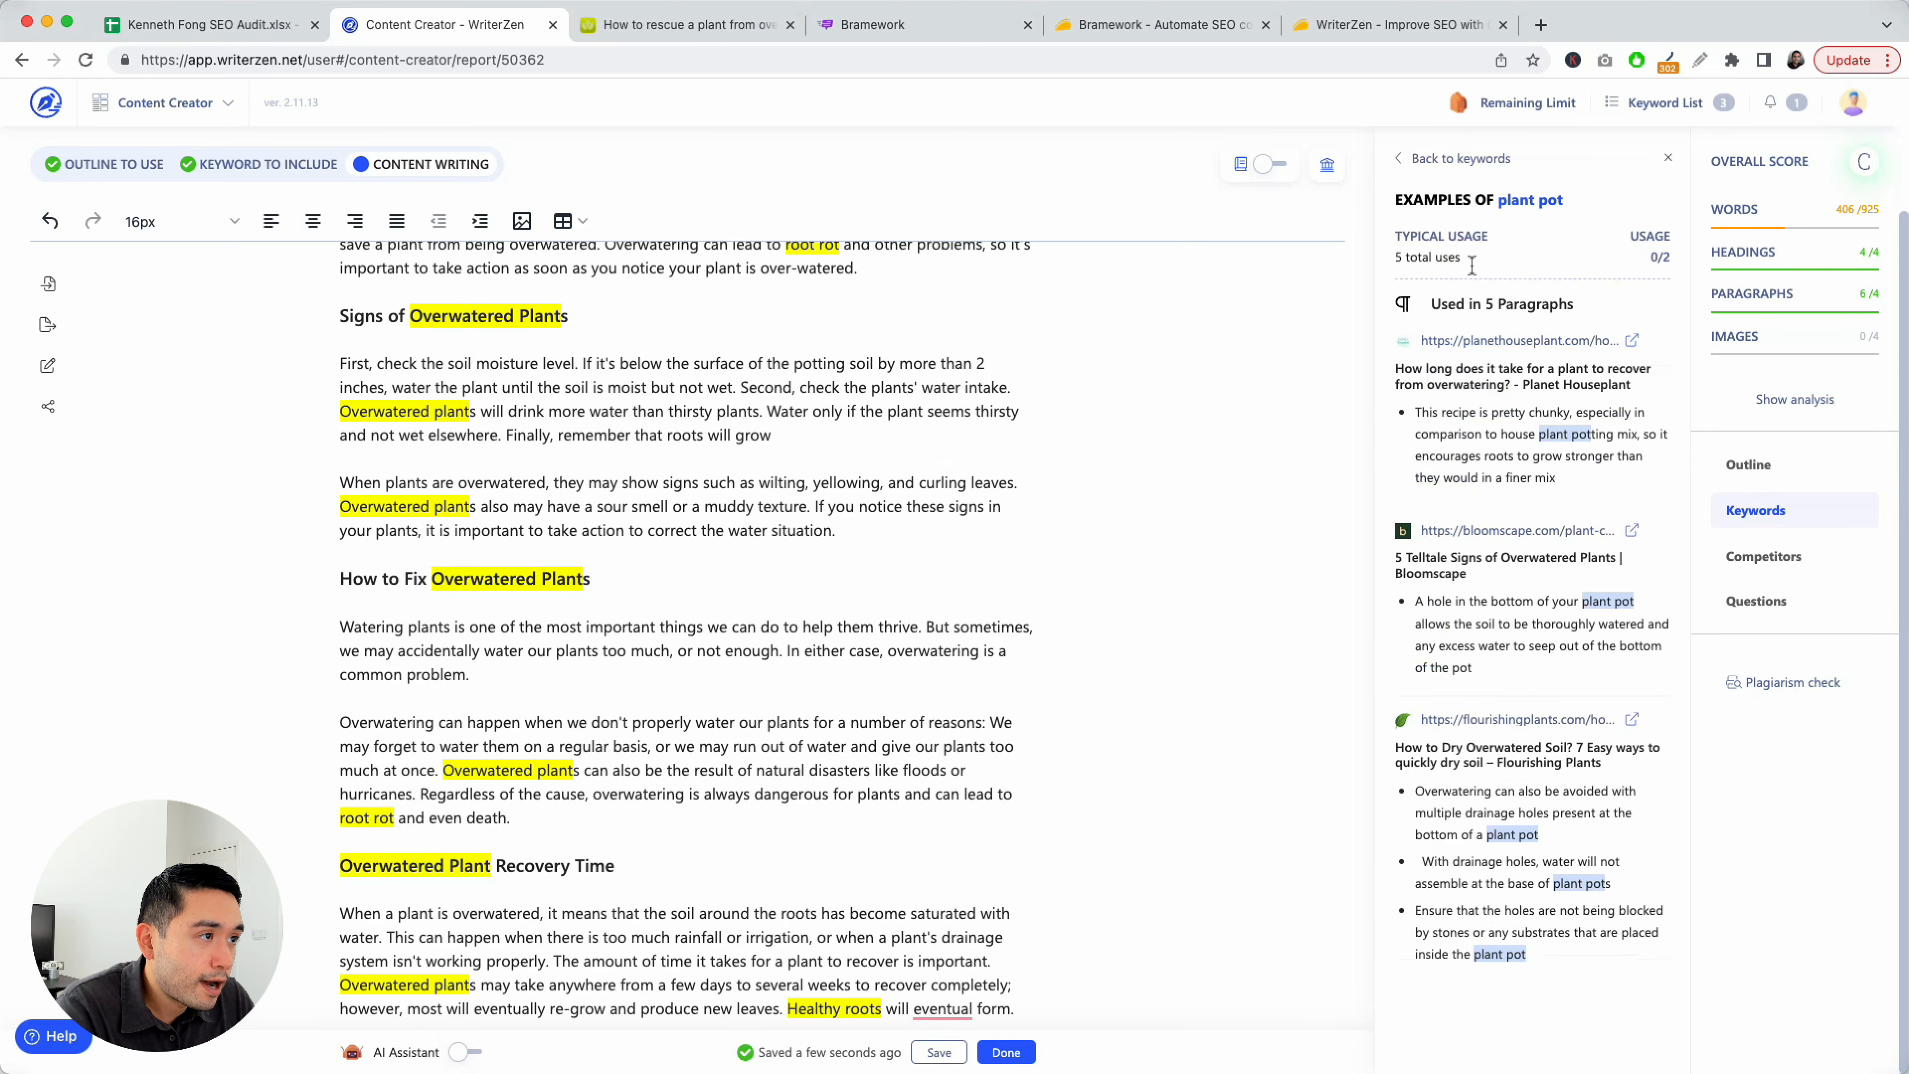
drag(1572, 210, 1498, 204)
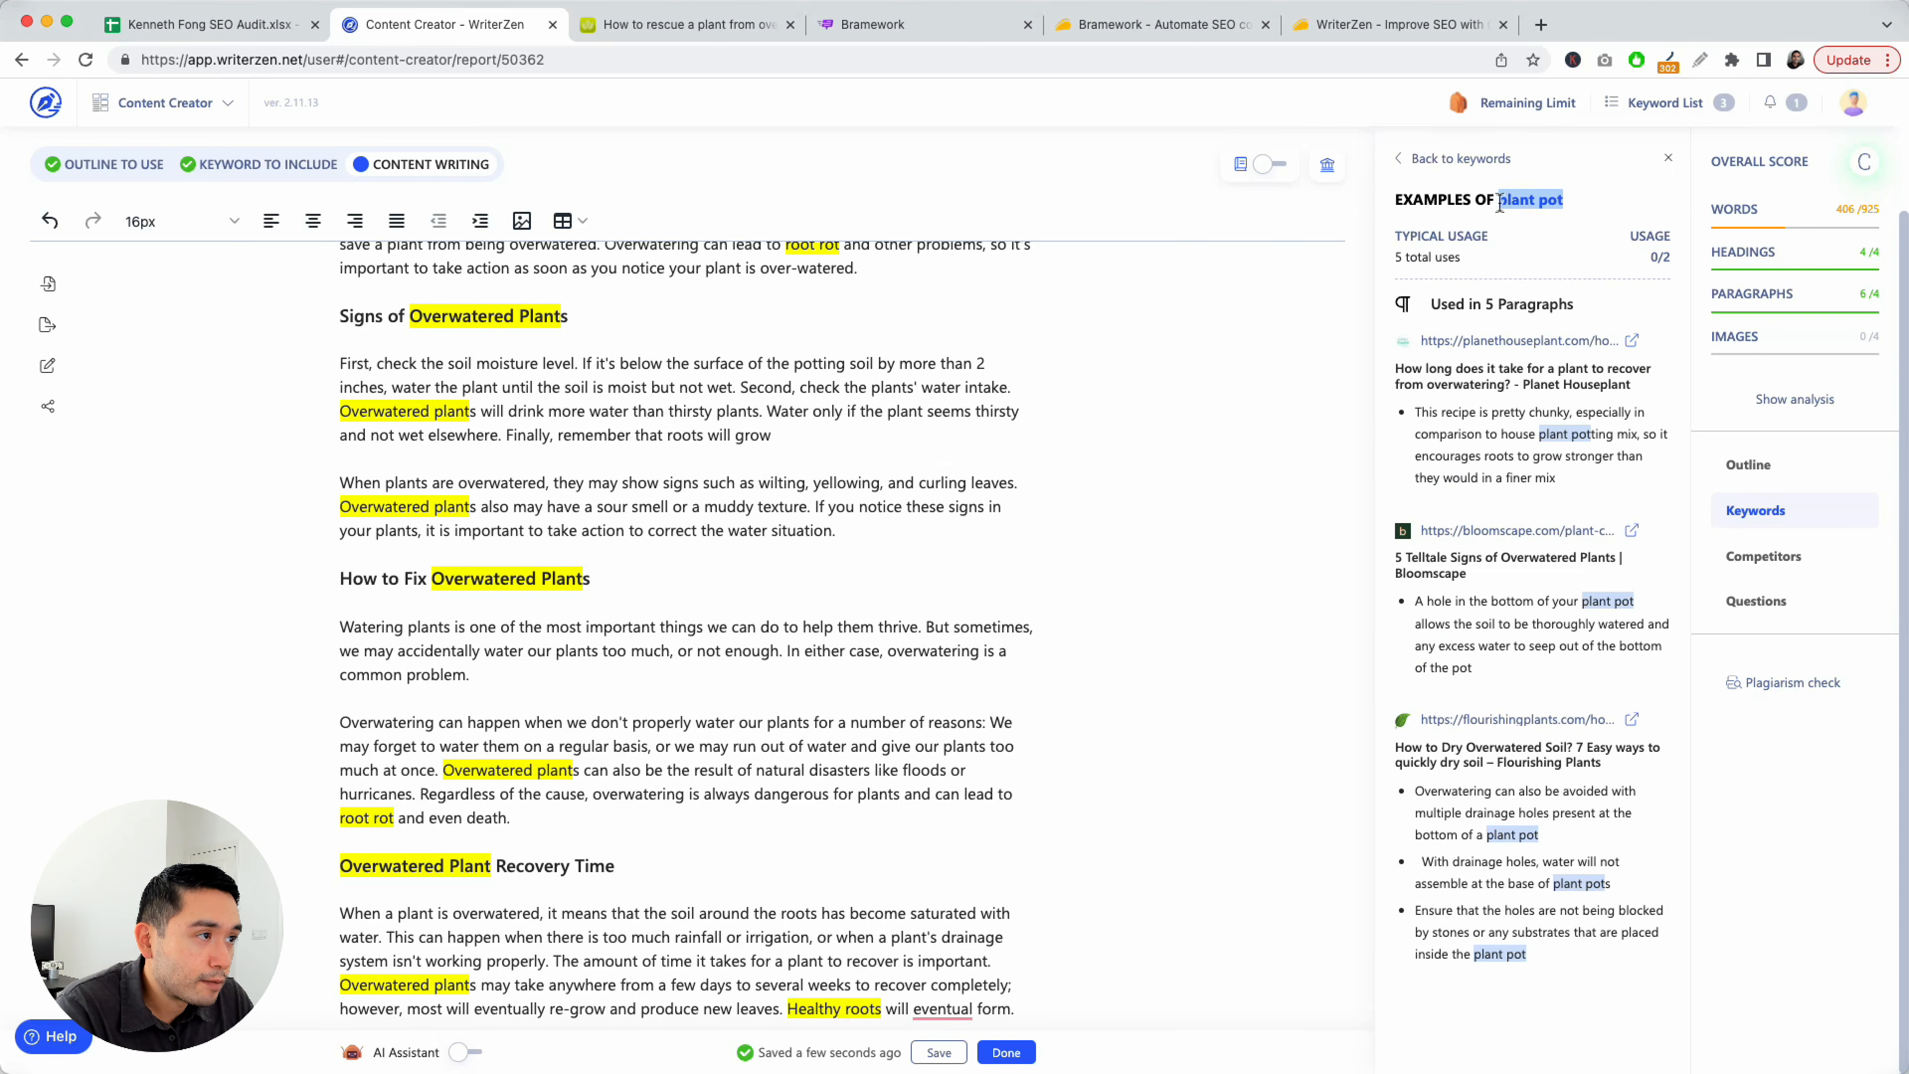
click(1401, 160)
click(1537, 388)
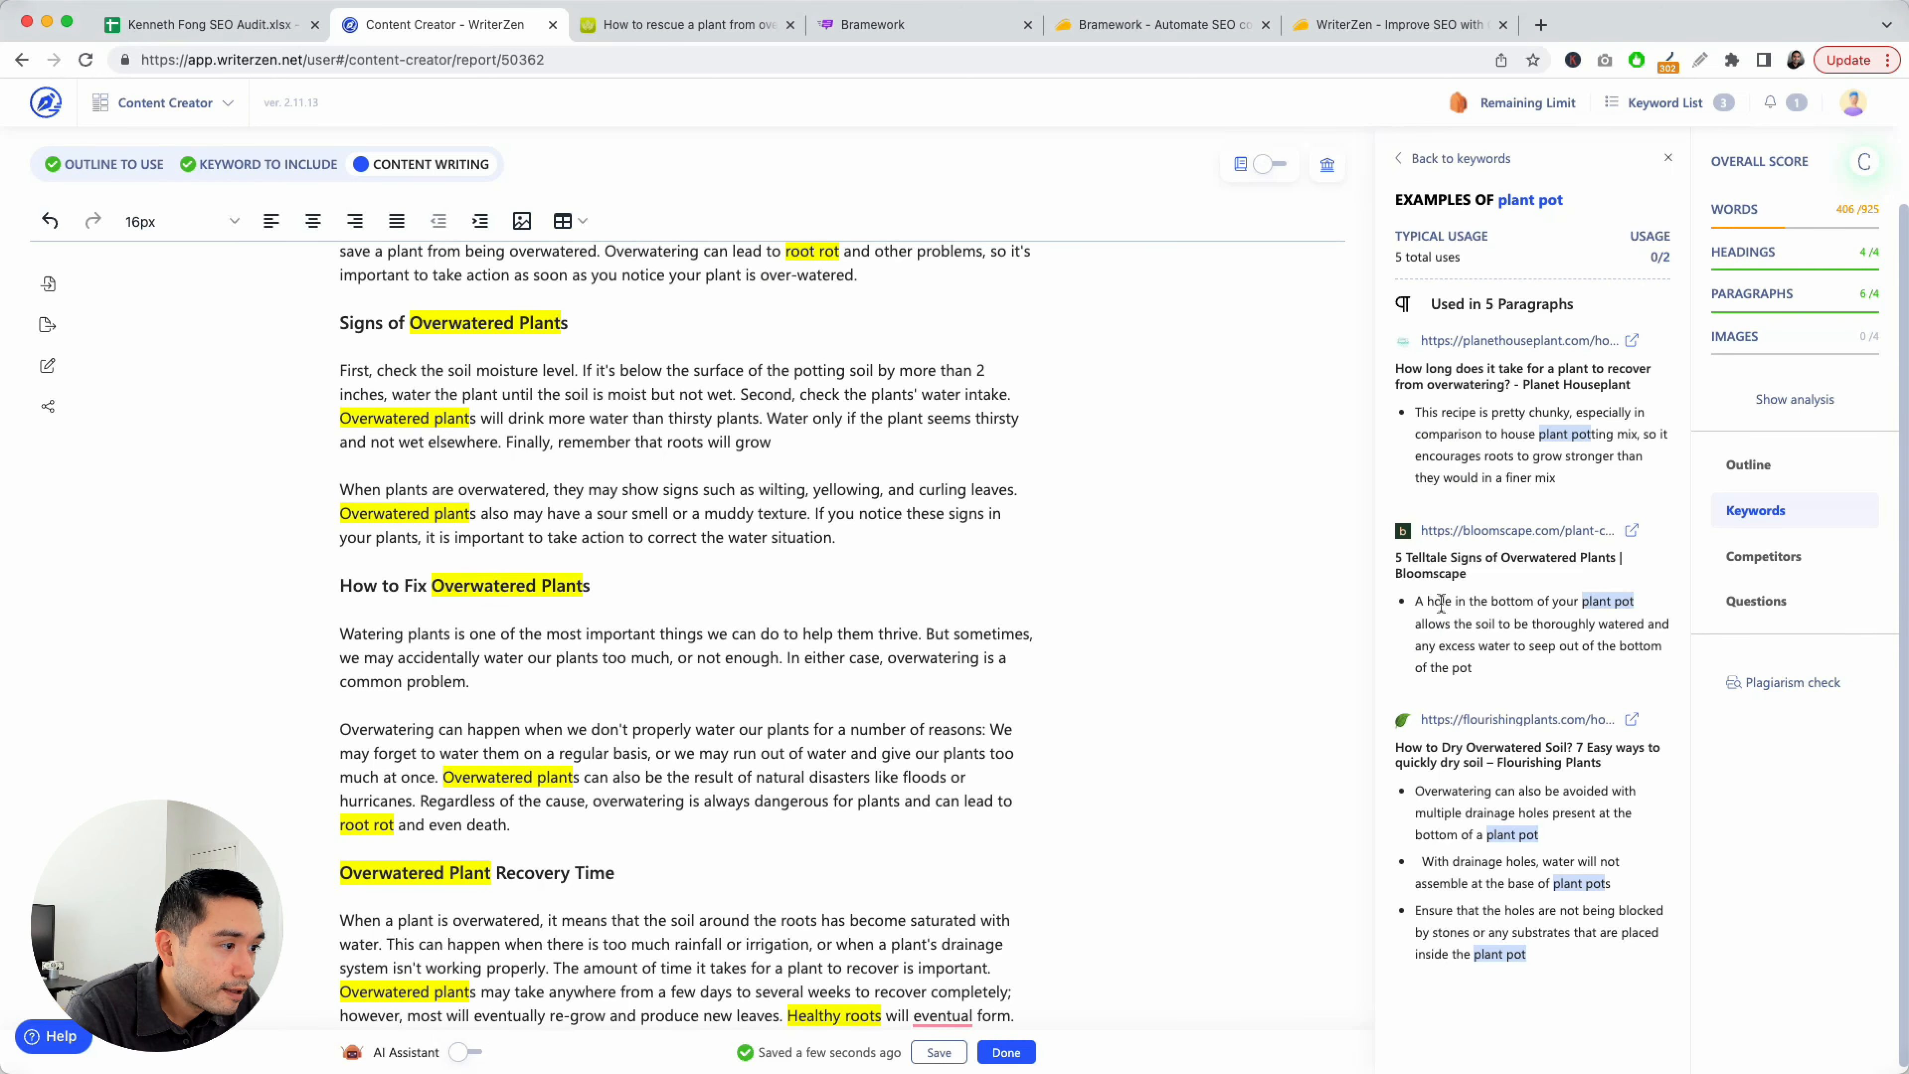
scroll(639, 660, up, 4)
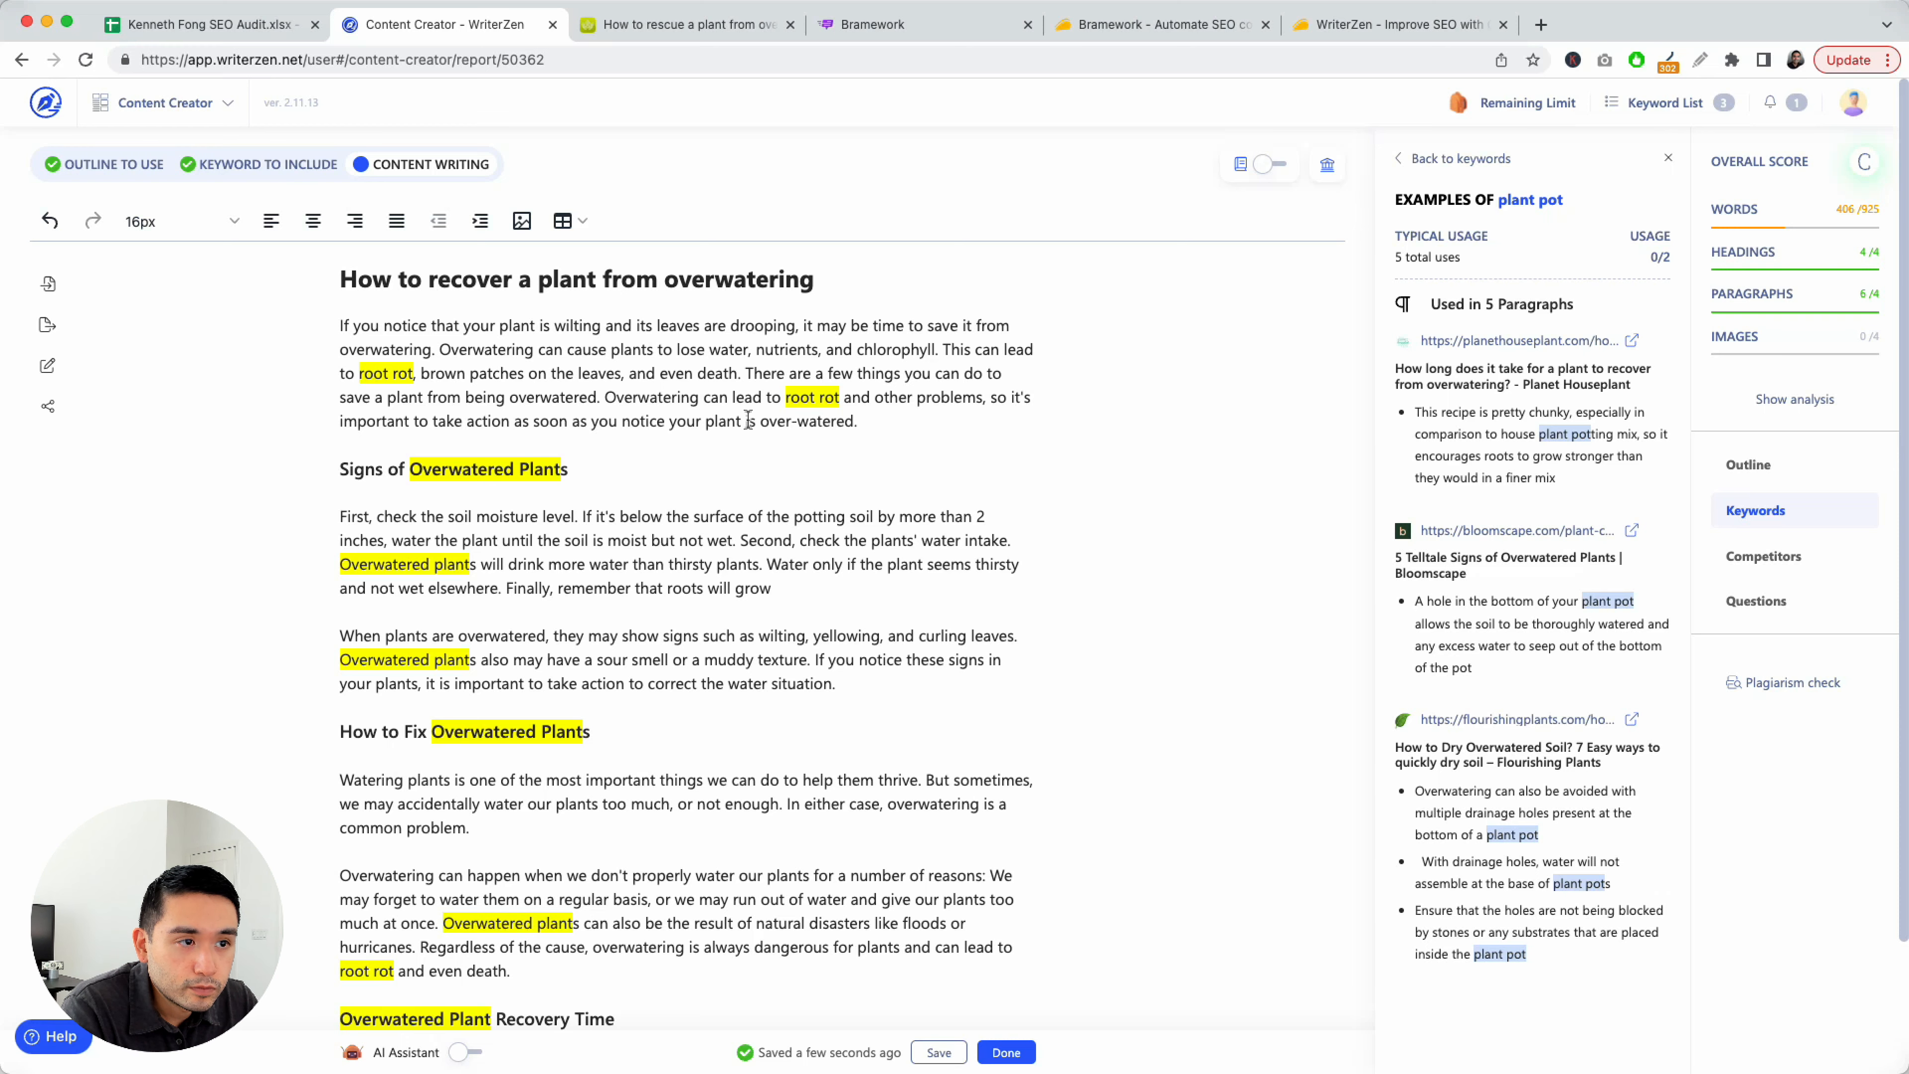
scroll(808, 433, down, 3)
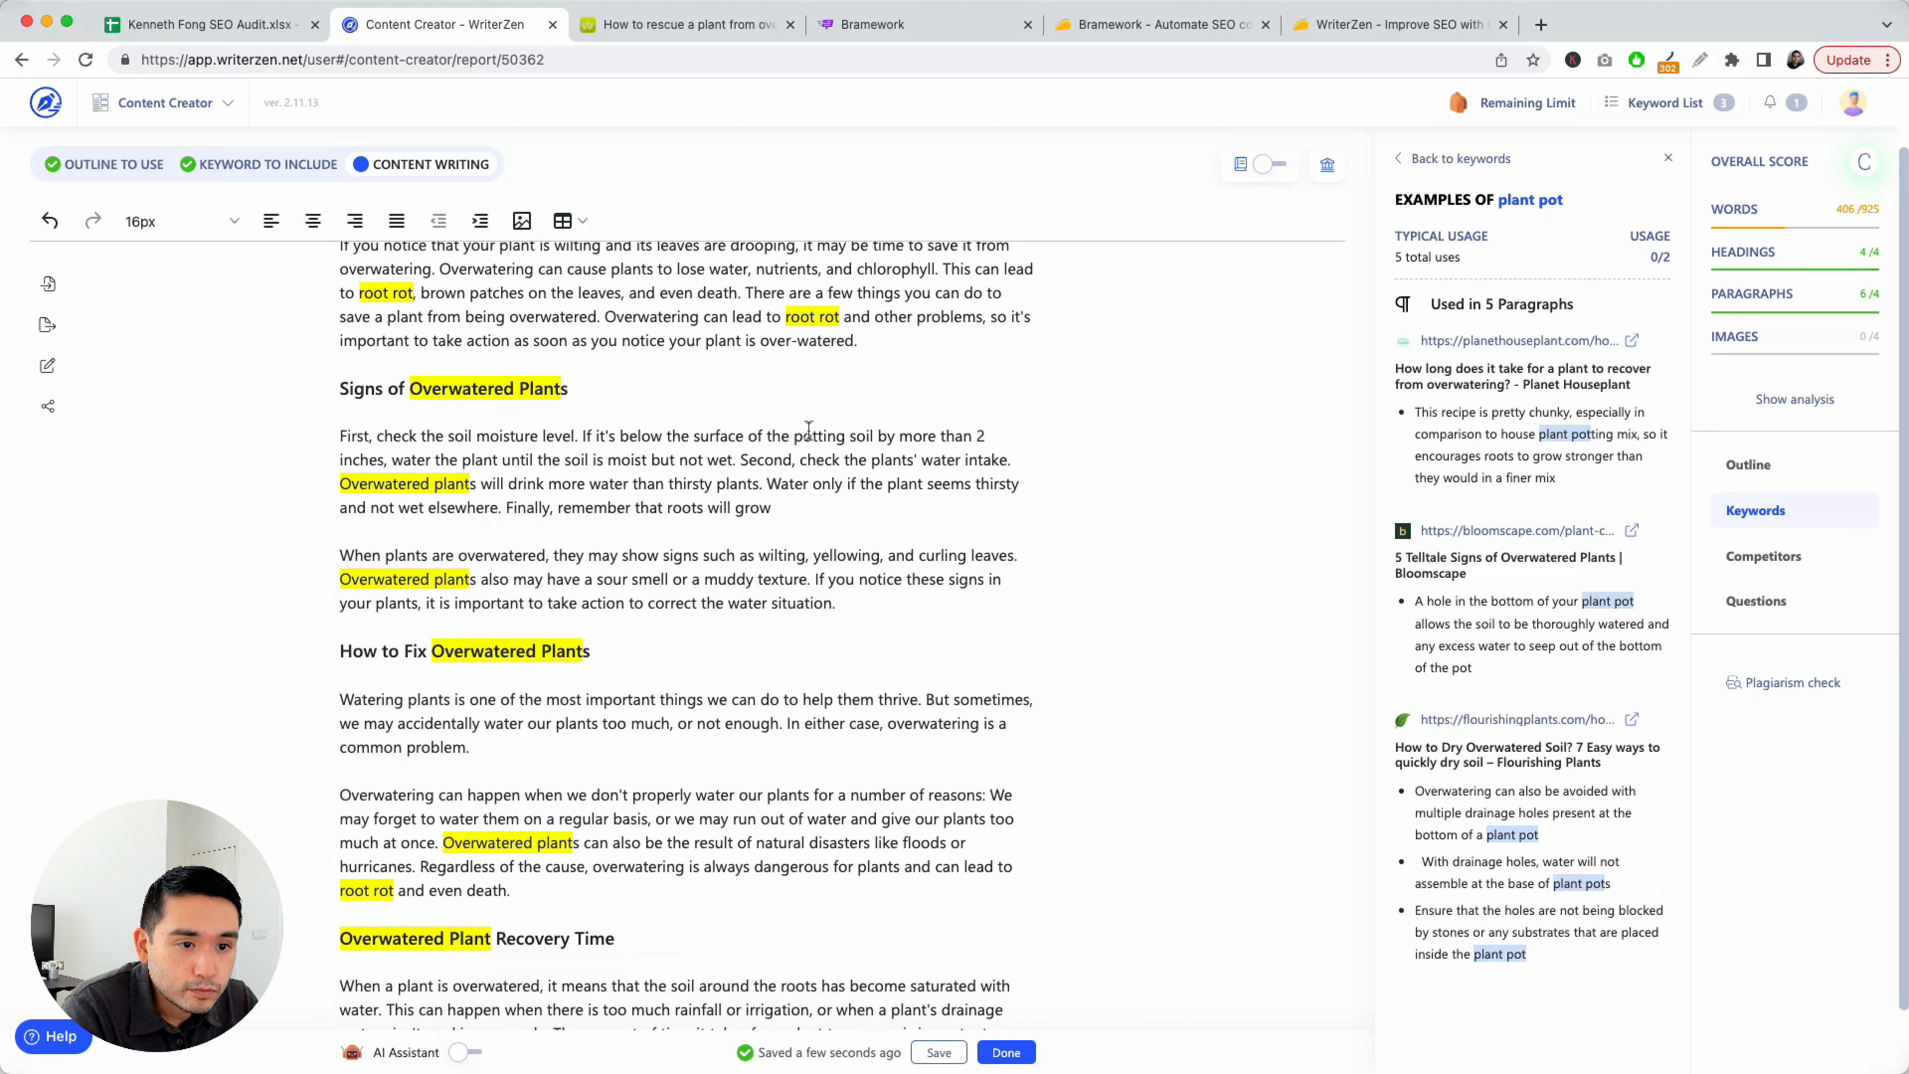
scroll(808, 428, down, 2)
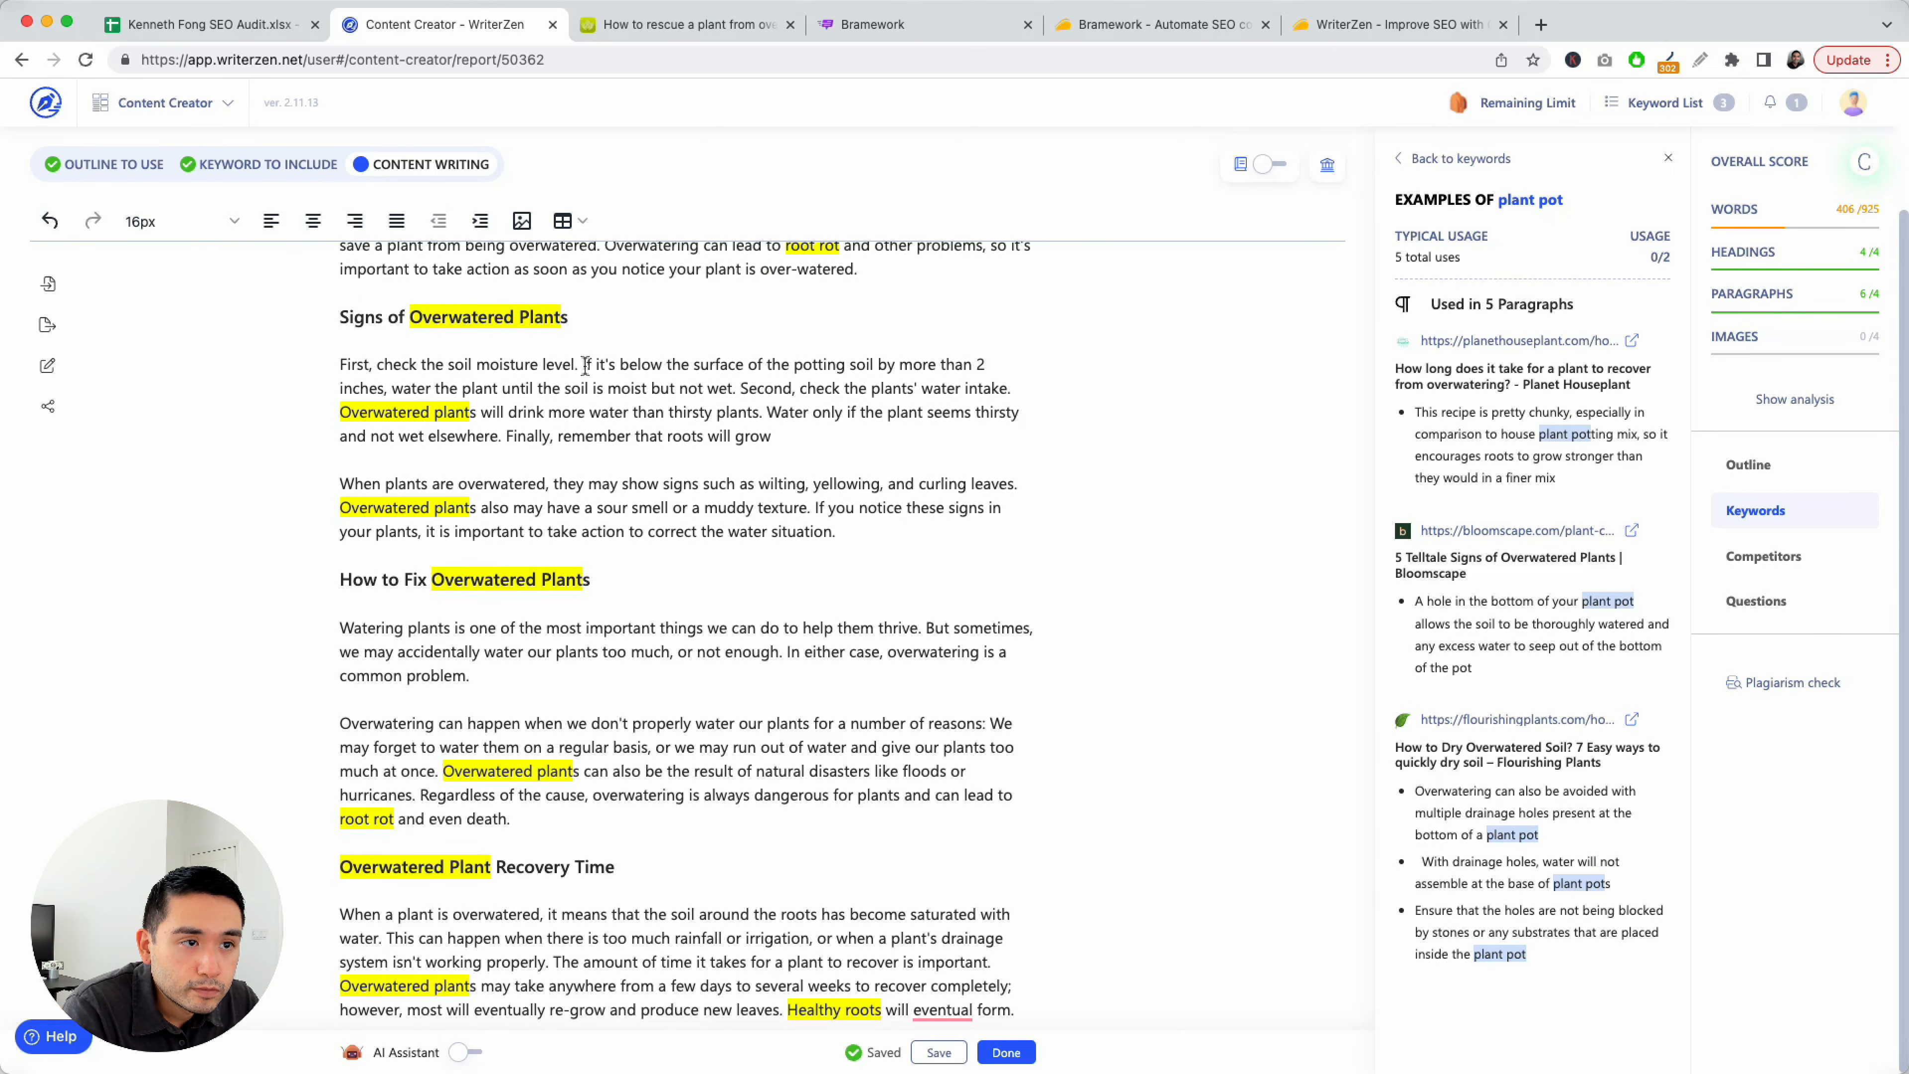
Add "Sometimes fi your plant pot does not have a drainage hole, that can cause overwatering." after "roots will grow" and return to the keyword list
click(789, 432)
text(. Sometimes fi your plant pot)
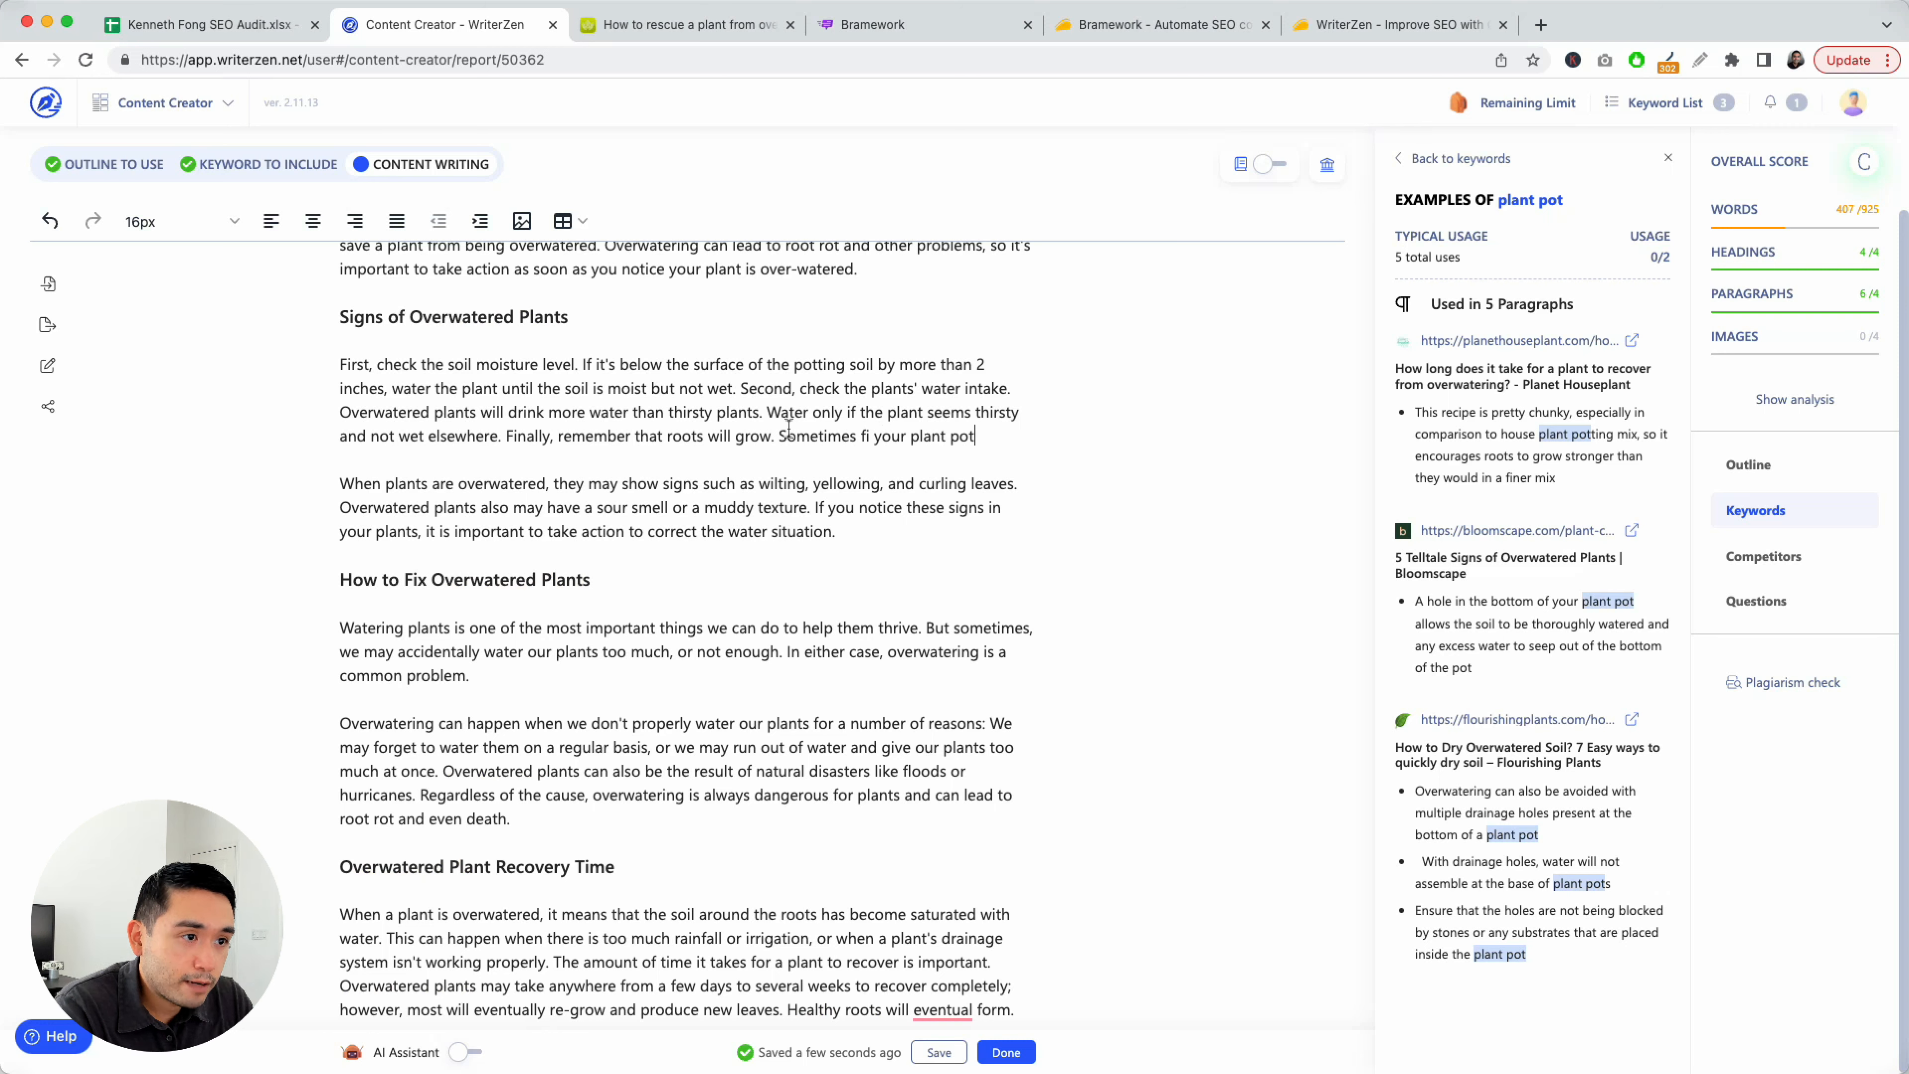
text( does not have a drainage hole, that can)
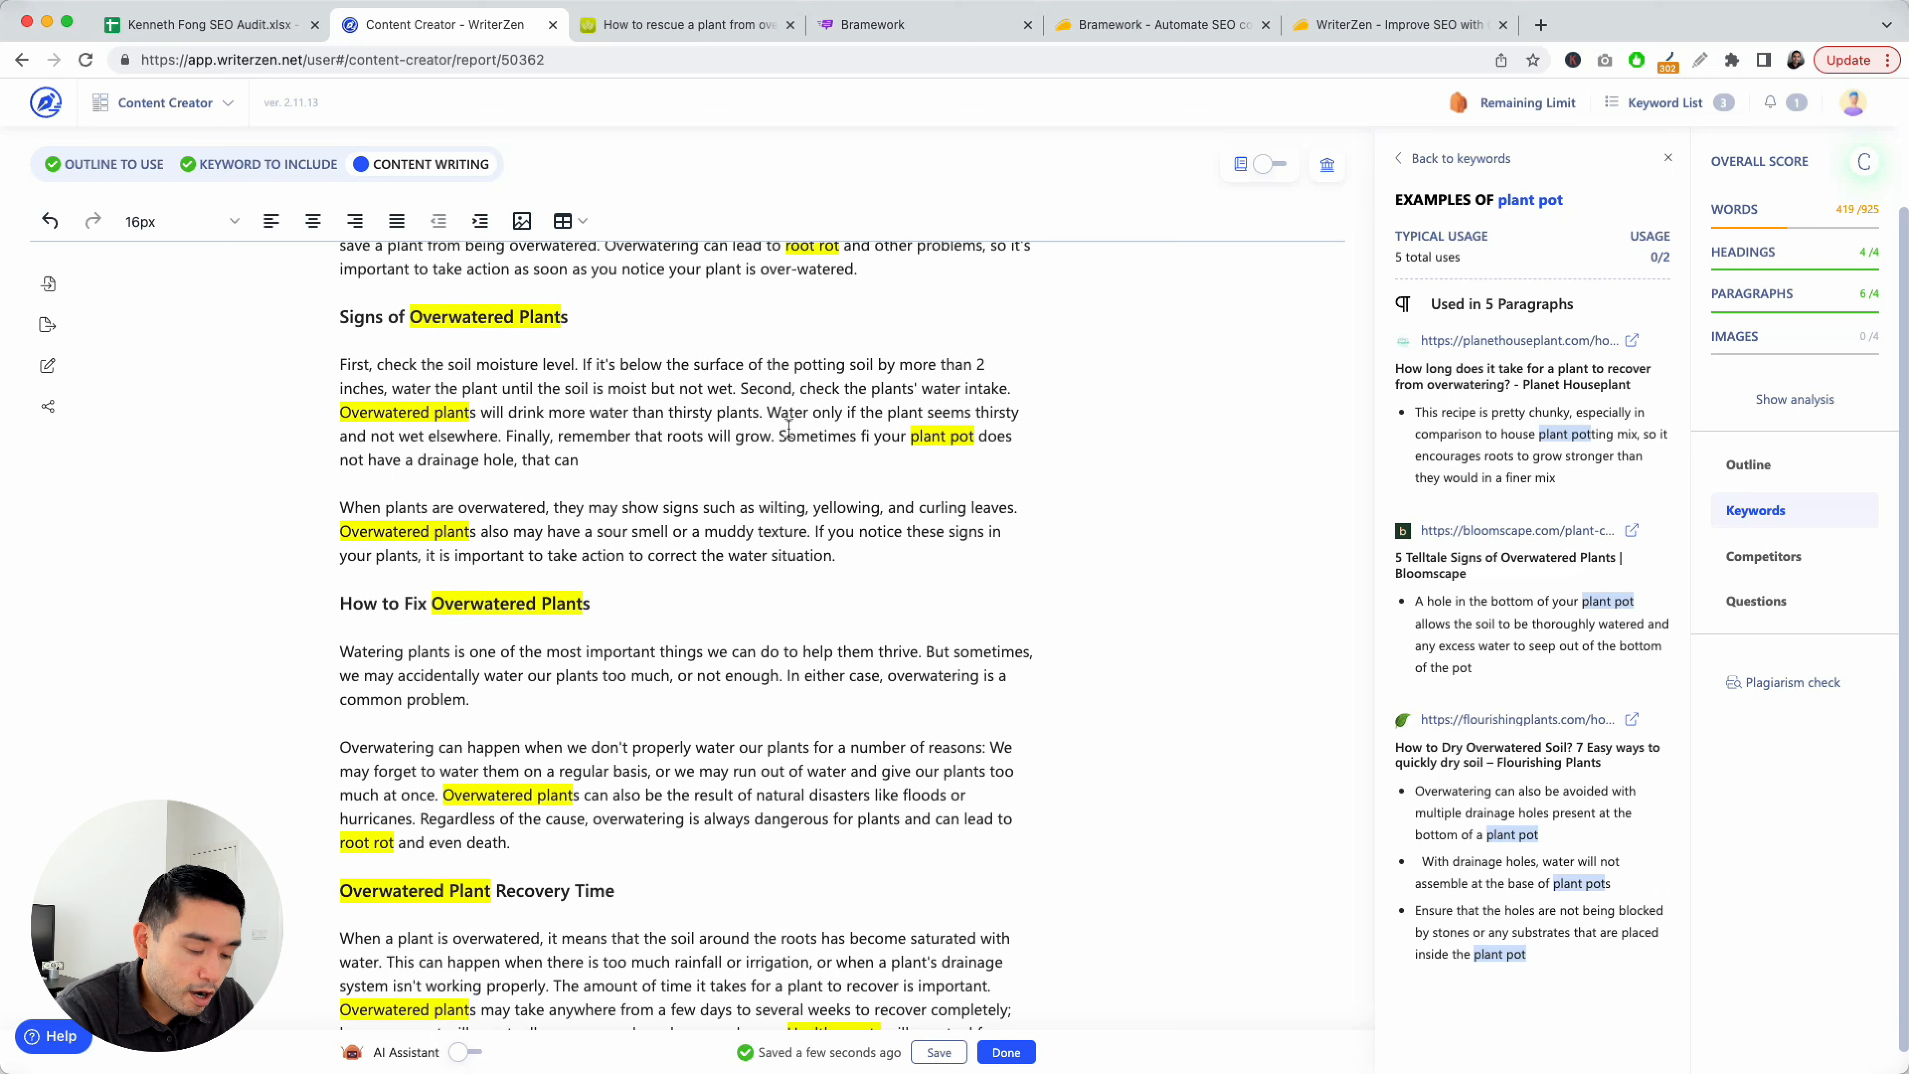
text(cause over)
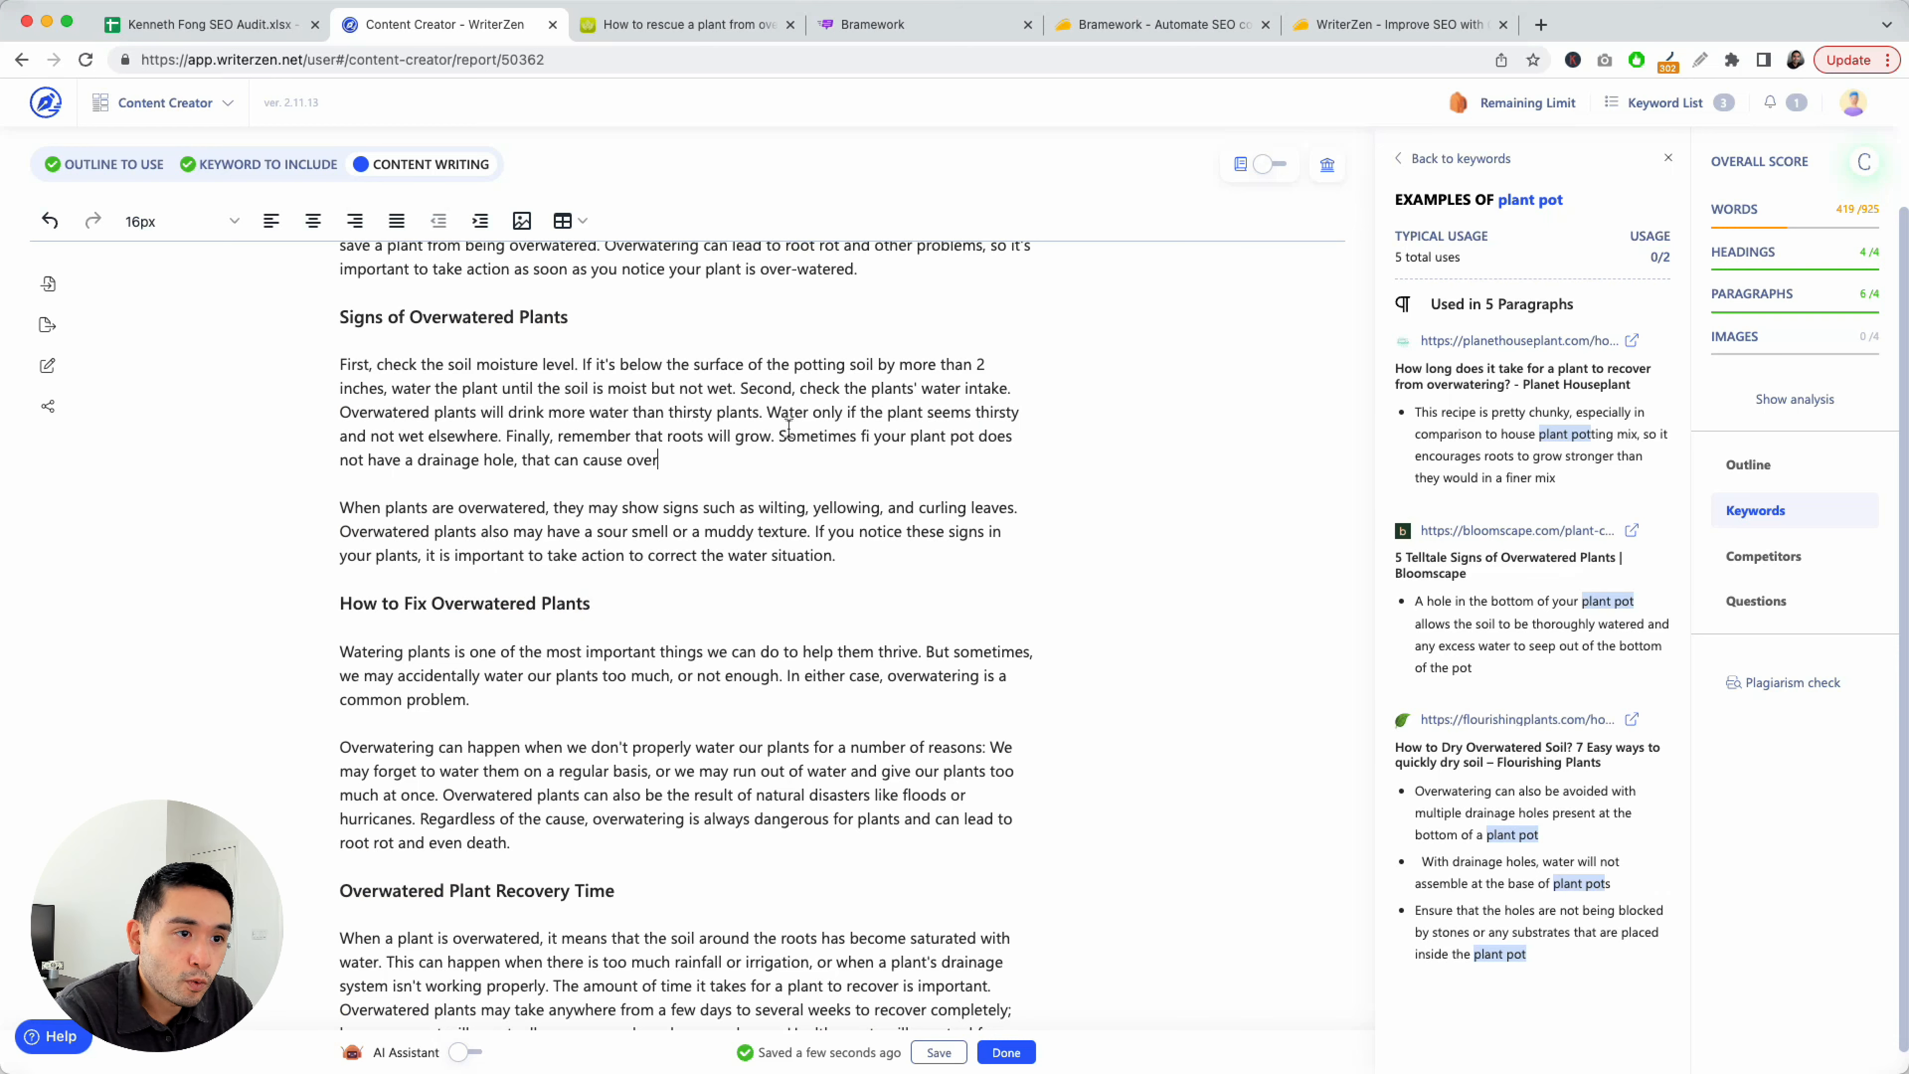
text(ing.)
click(1460, 159)
scroll(1341, 423, up, 2)
text(se overwate)
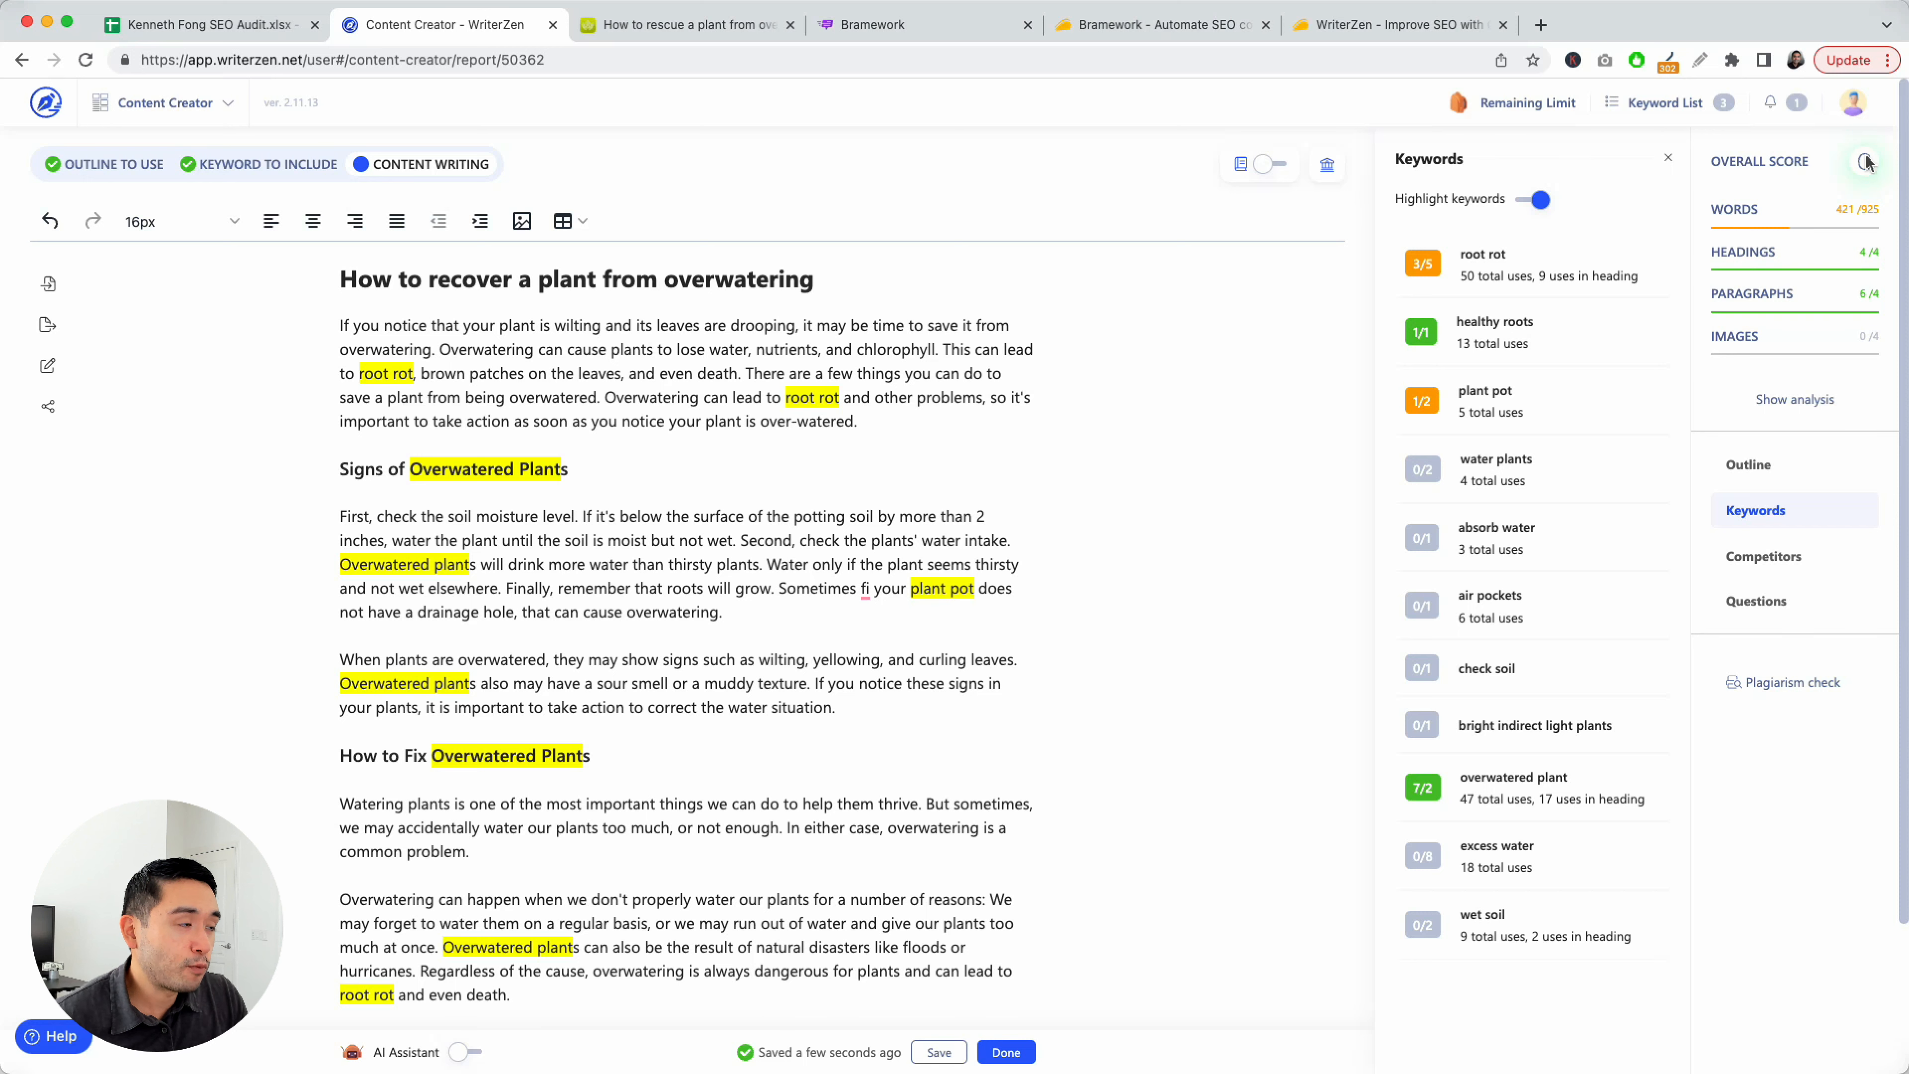
Examine the BrightView competitor's content summary and the suggested People also ask and Reddit questions
click(1755, 558)
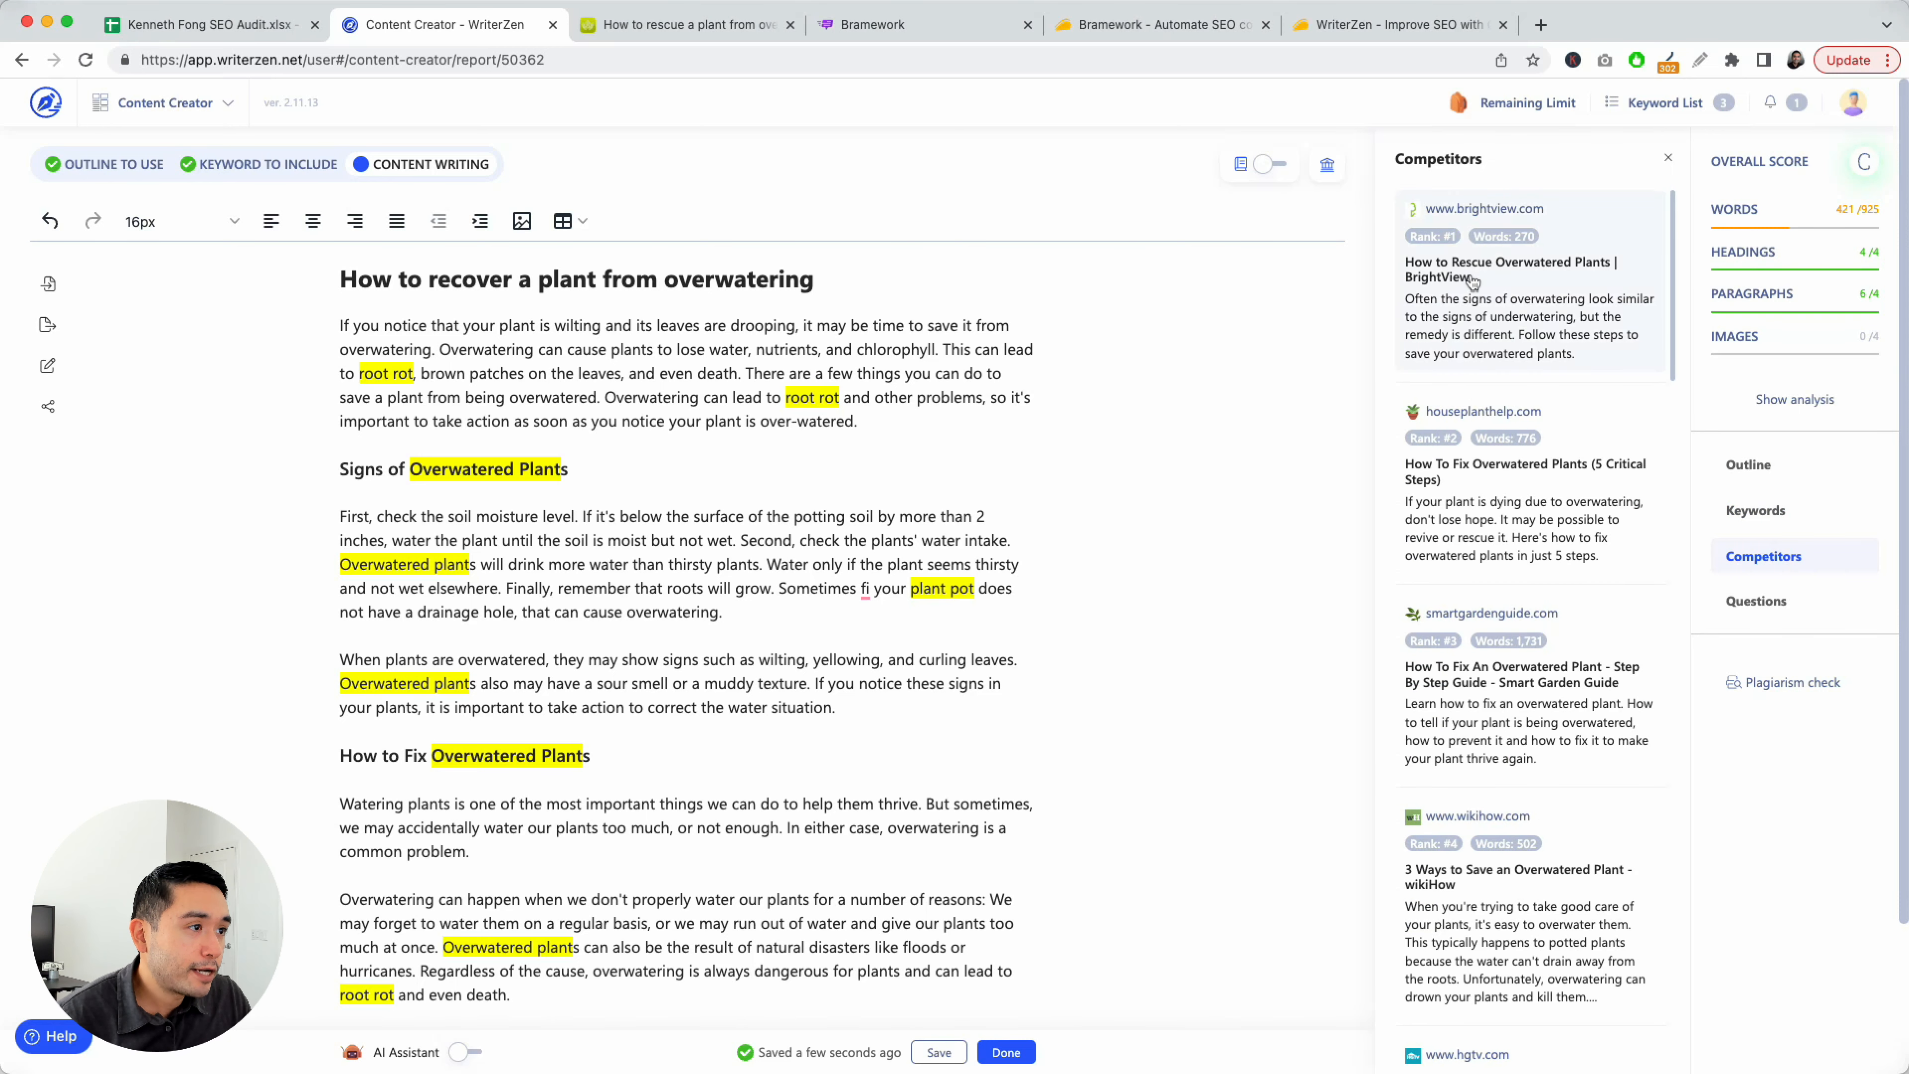
click(1480, 320)
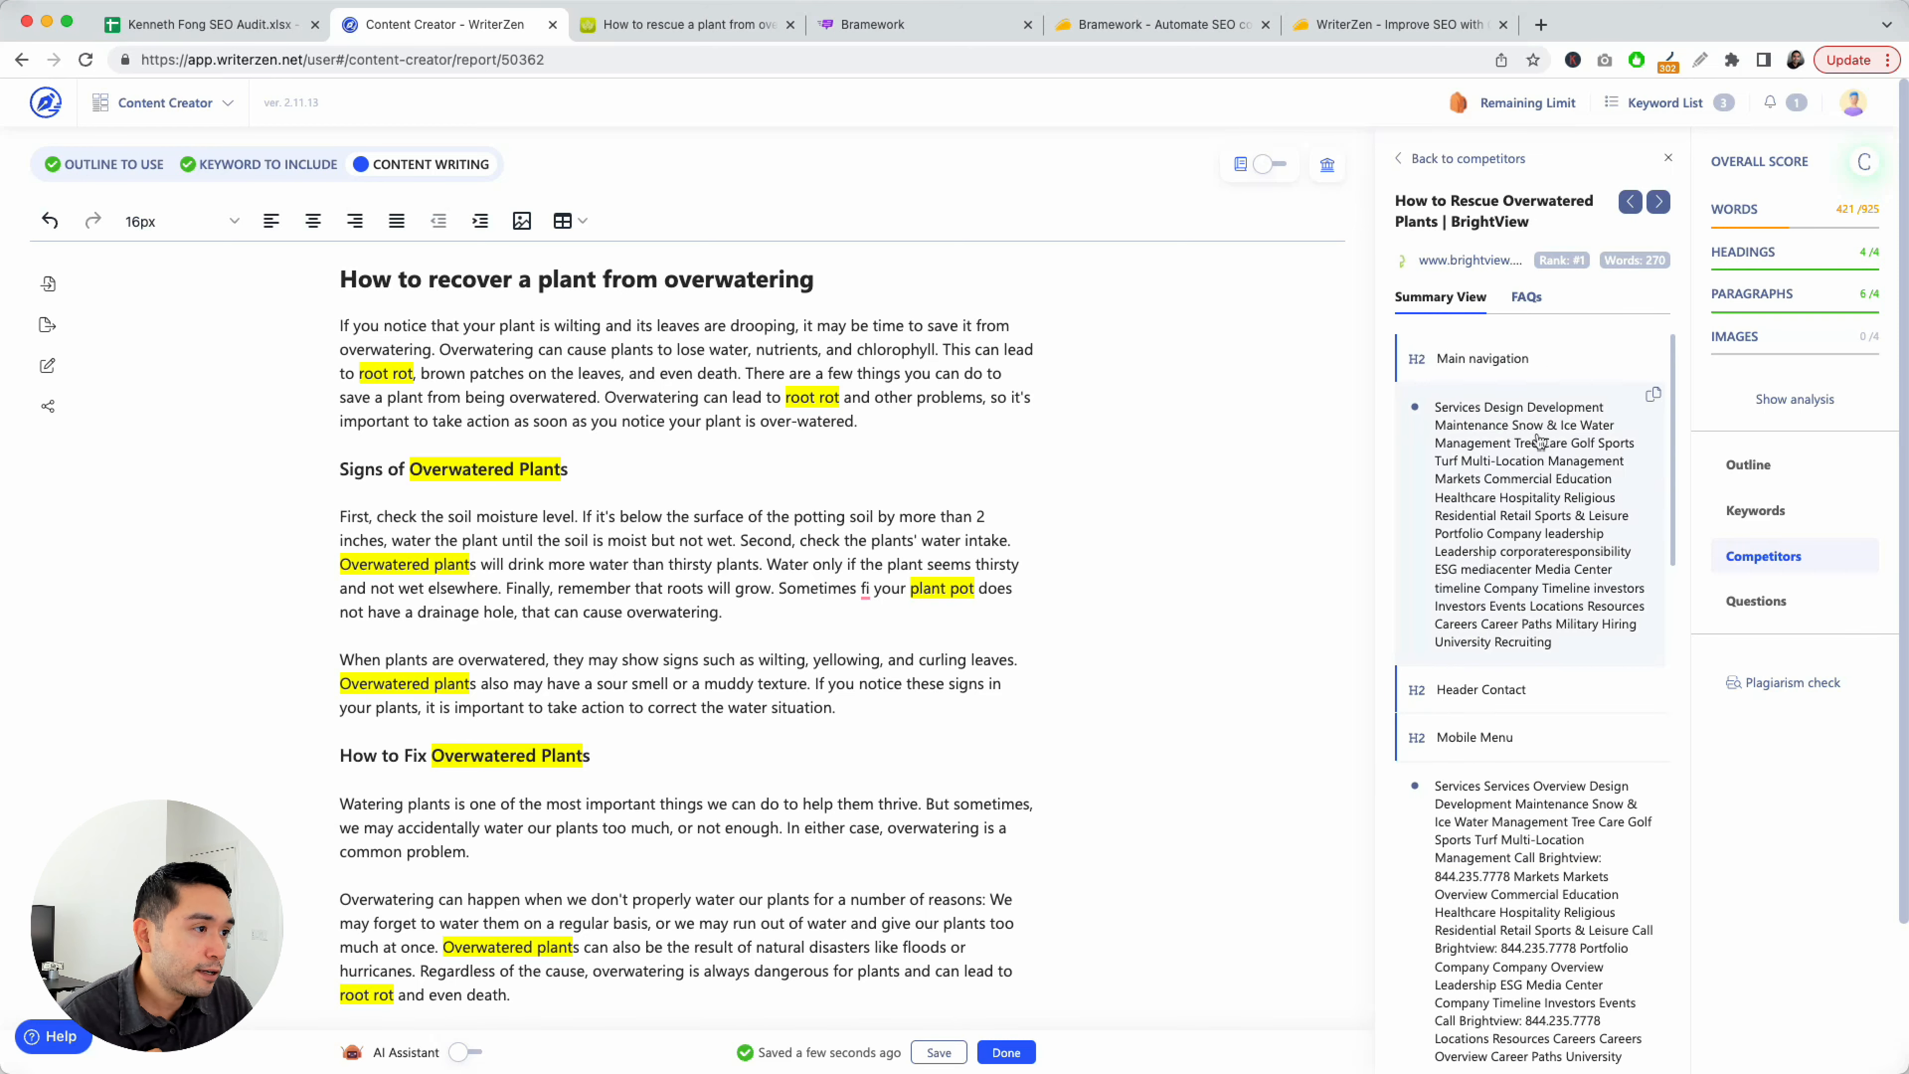
scroll(1471, 406, down, 5)
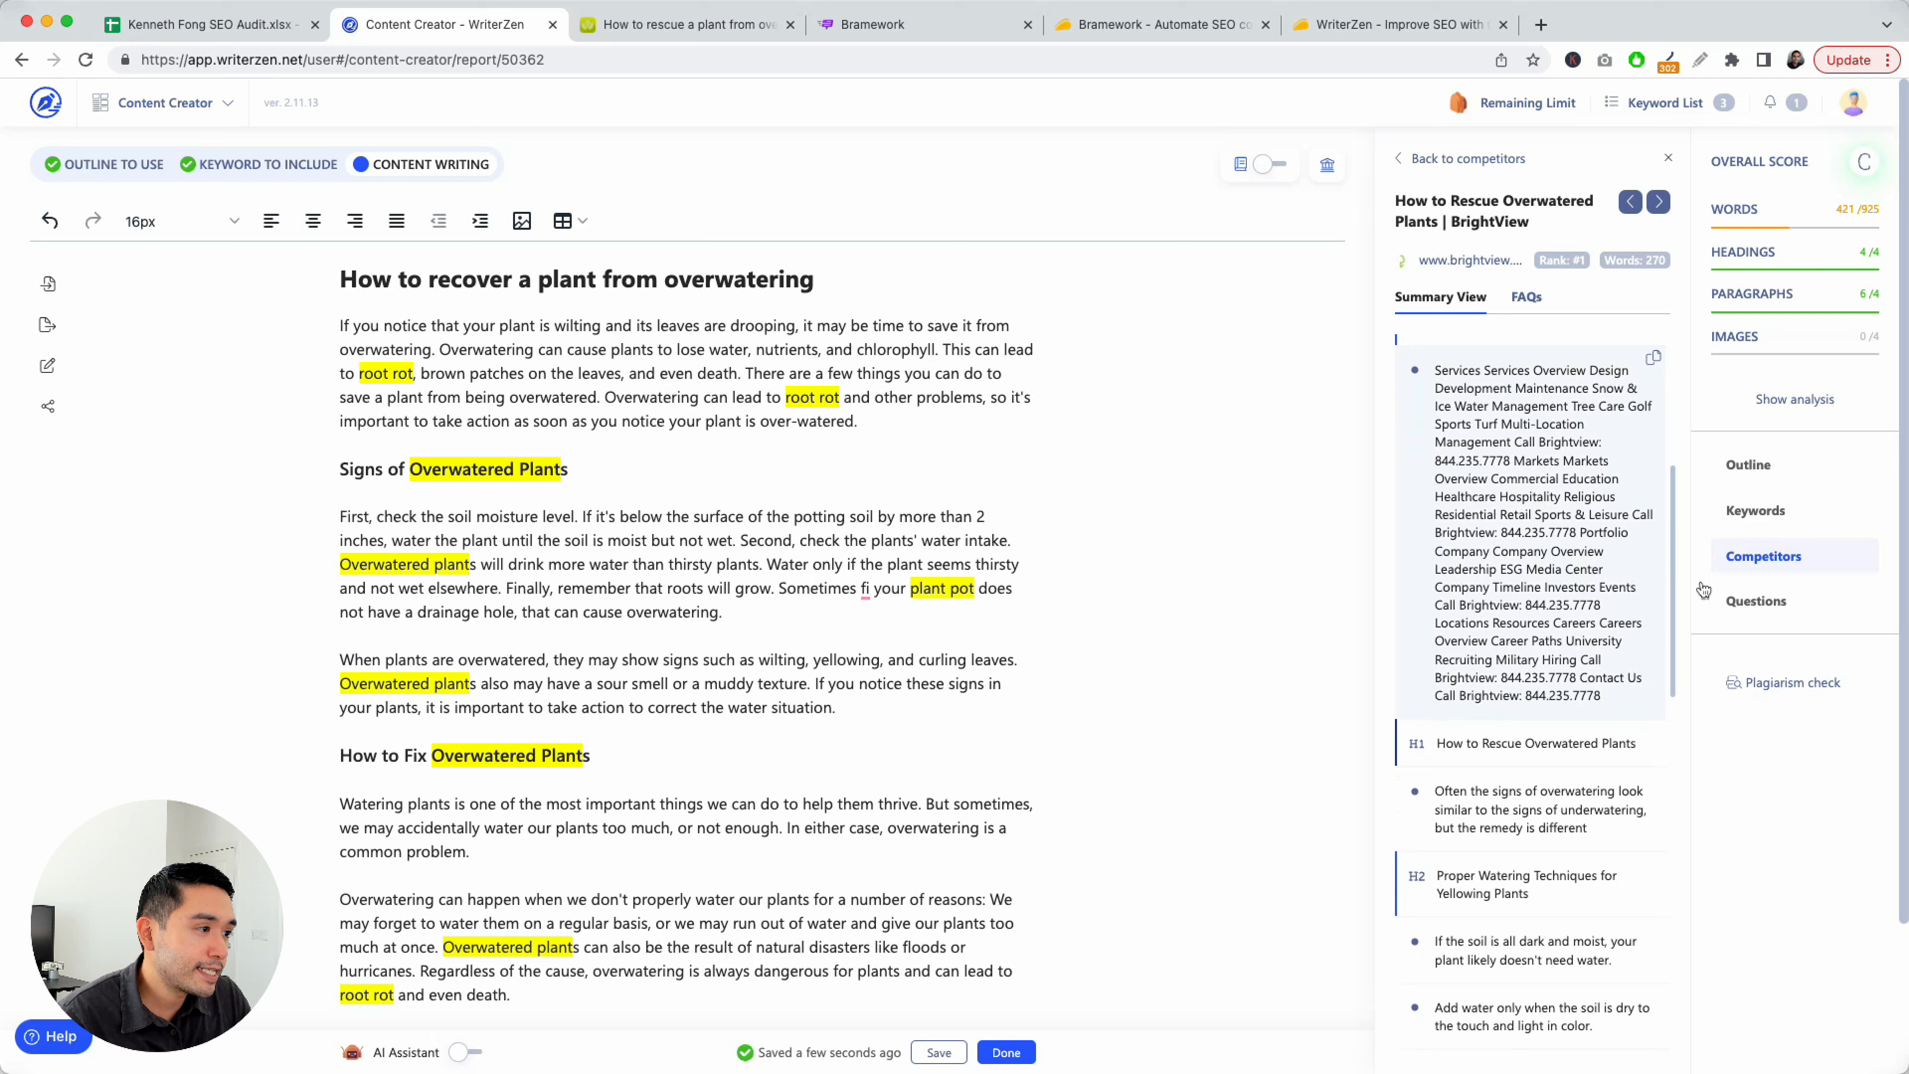
click(1759, 601)
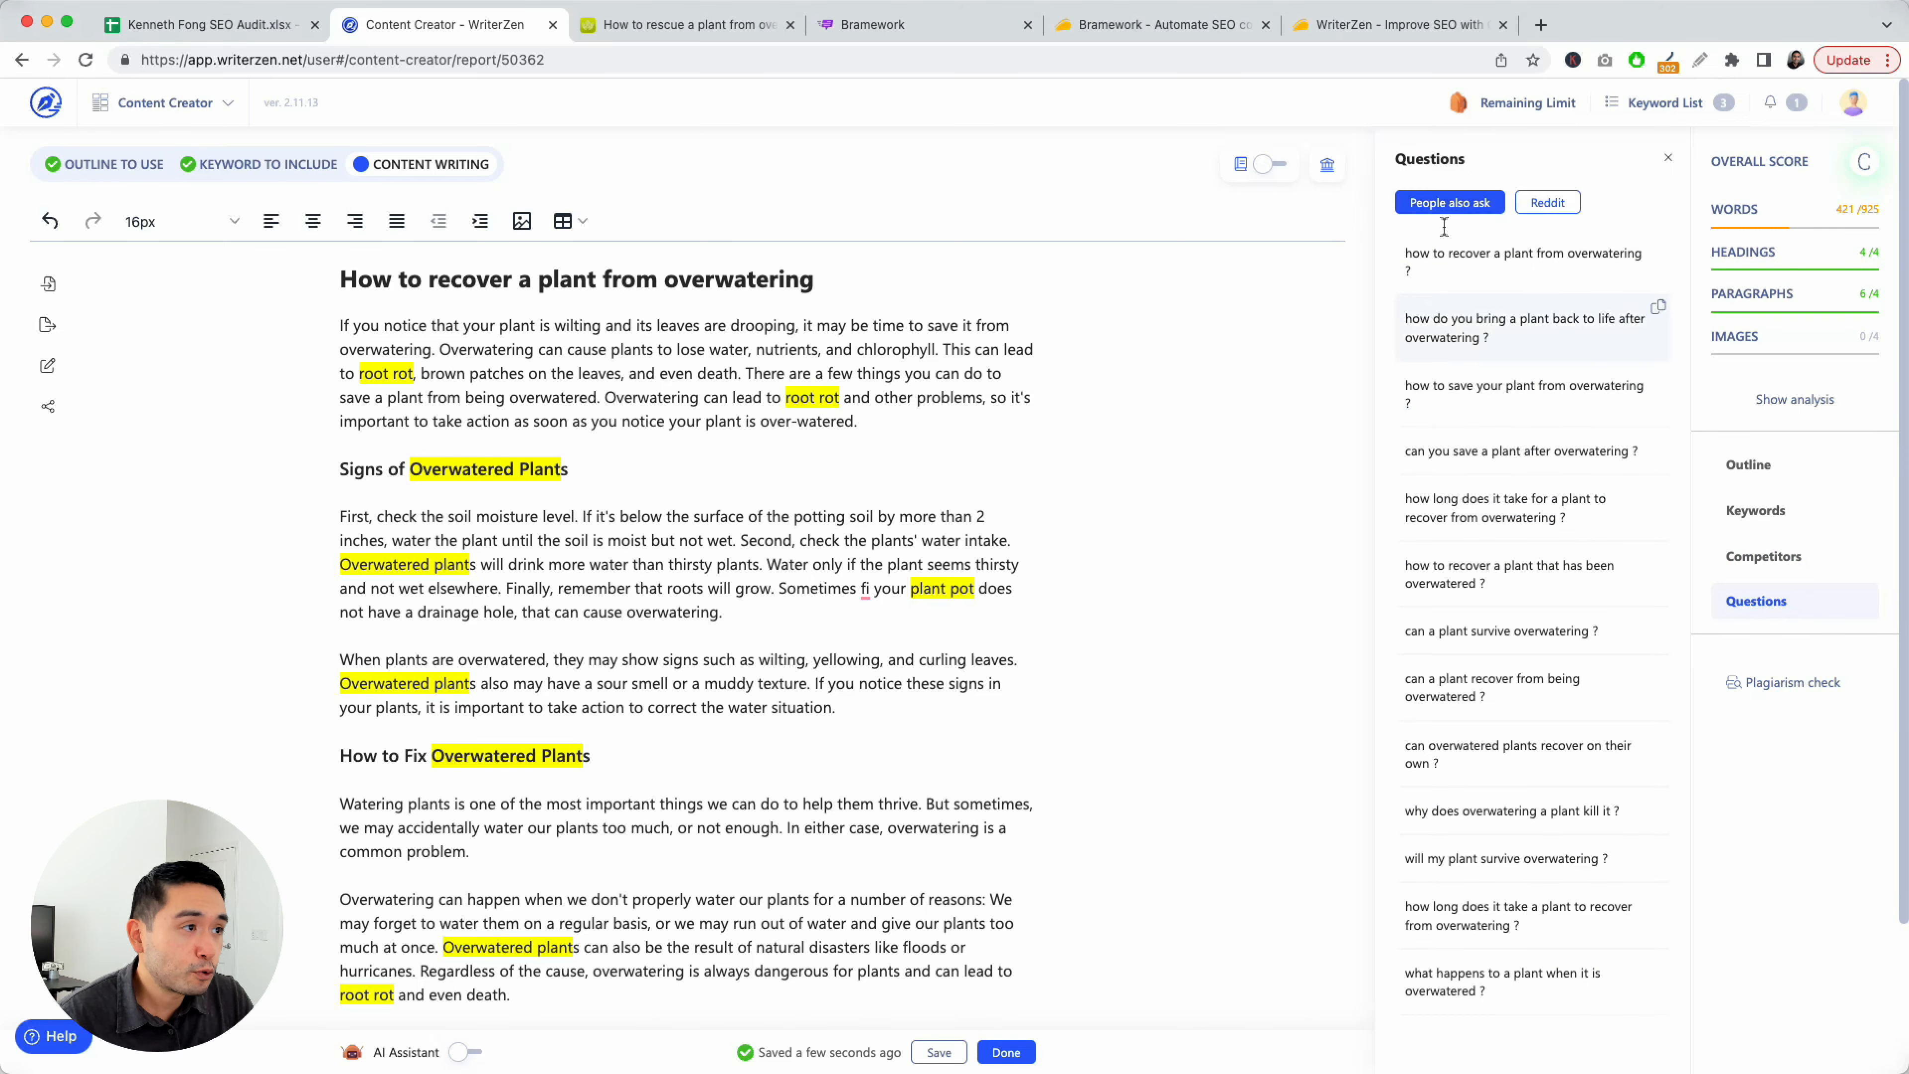
click(1548, 202)
Run the plagiarism check on the article, view the Bramework copy meanwhile, and read the plagiarized sentences result in WriterZen
click(1793, 682)
click(1147, 608)
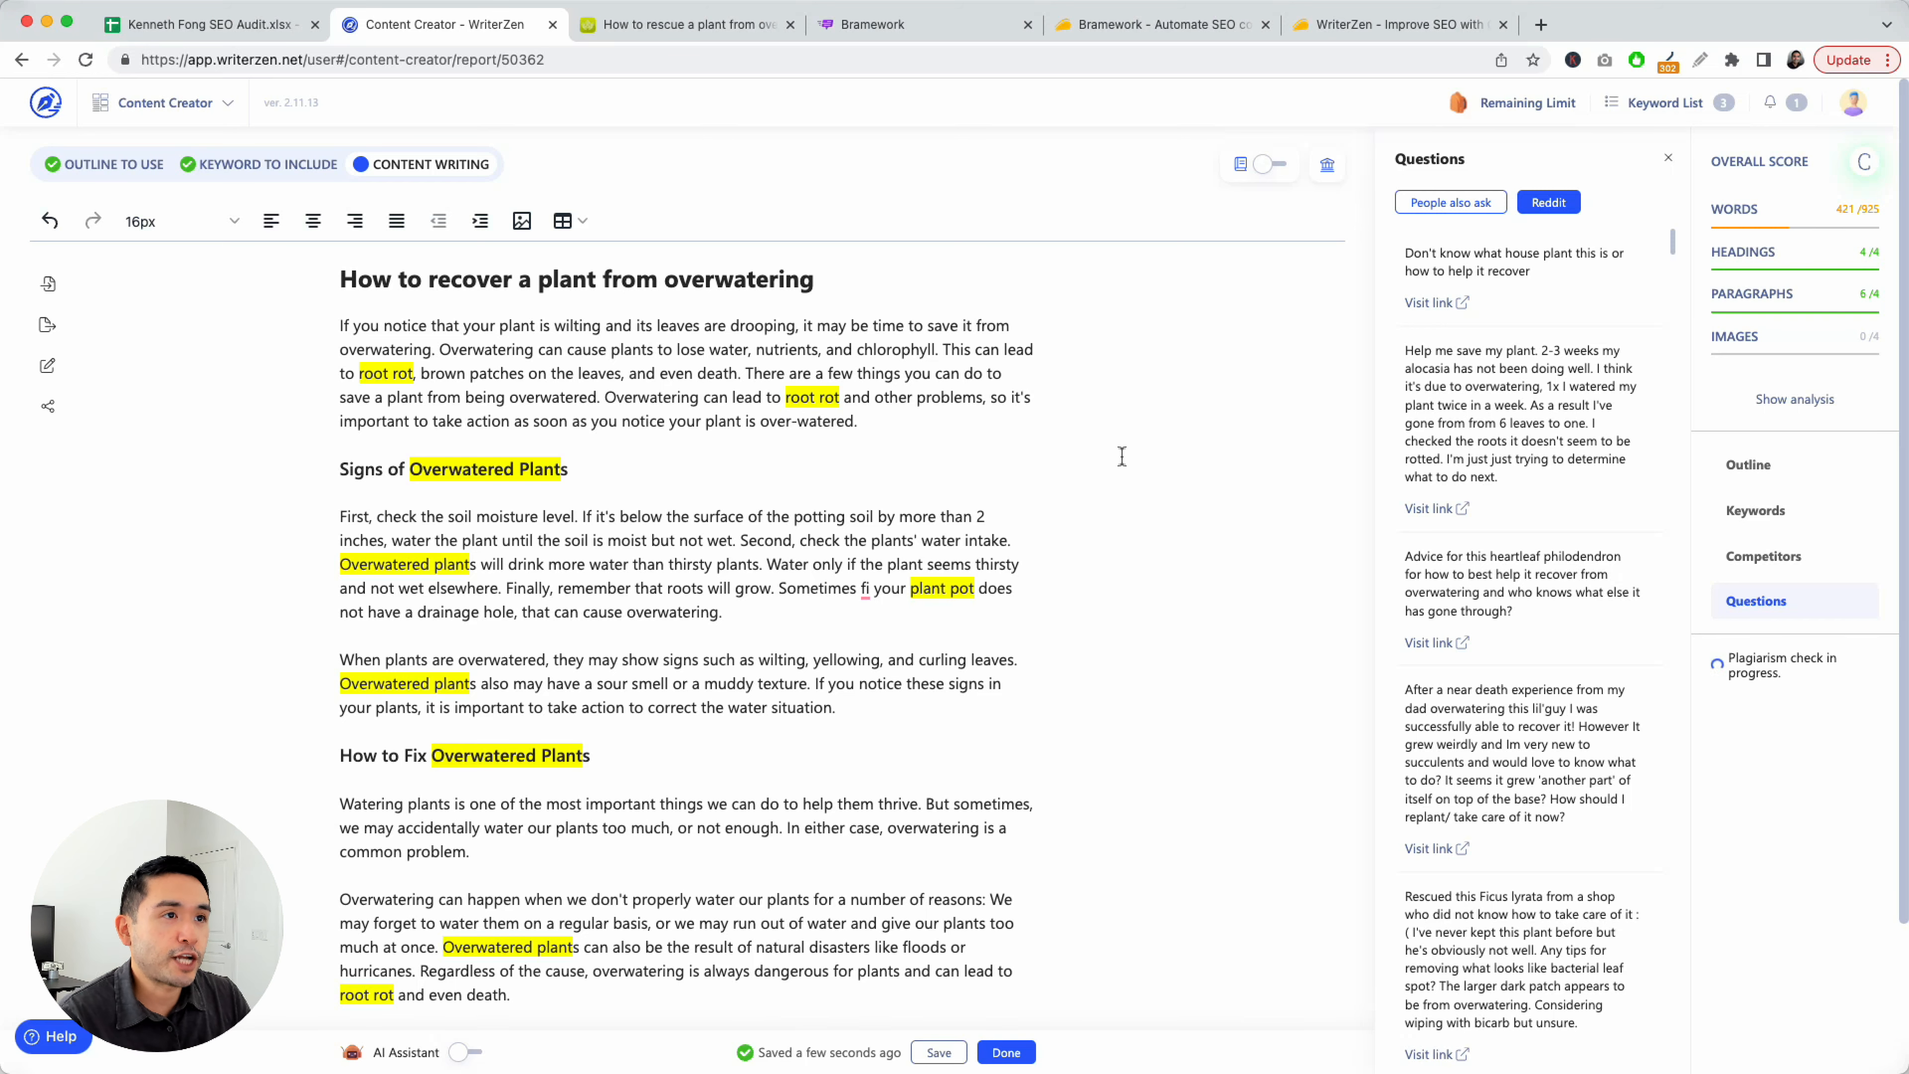
click(857, 24)
click(1056, 383)
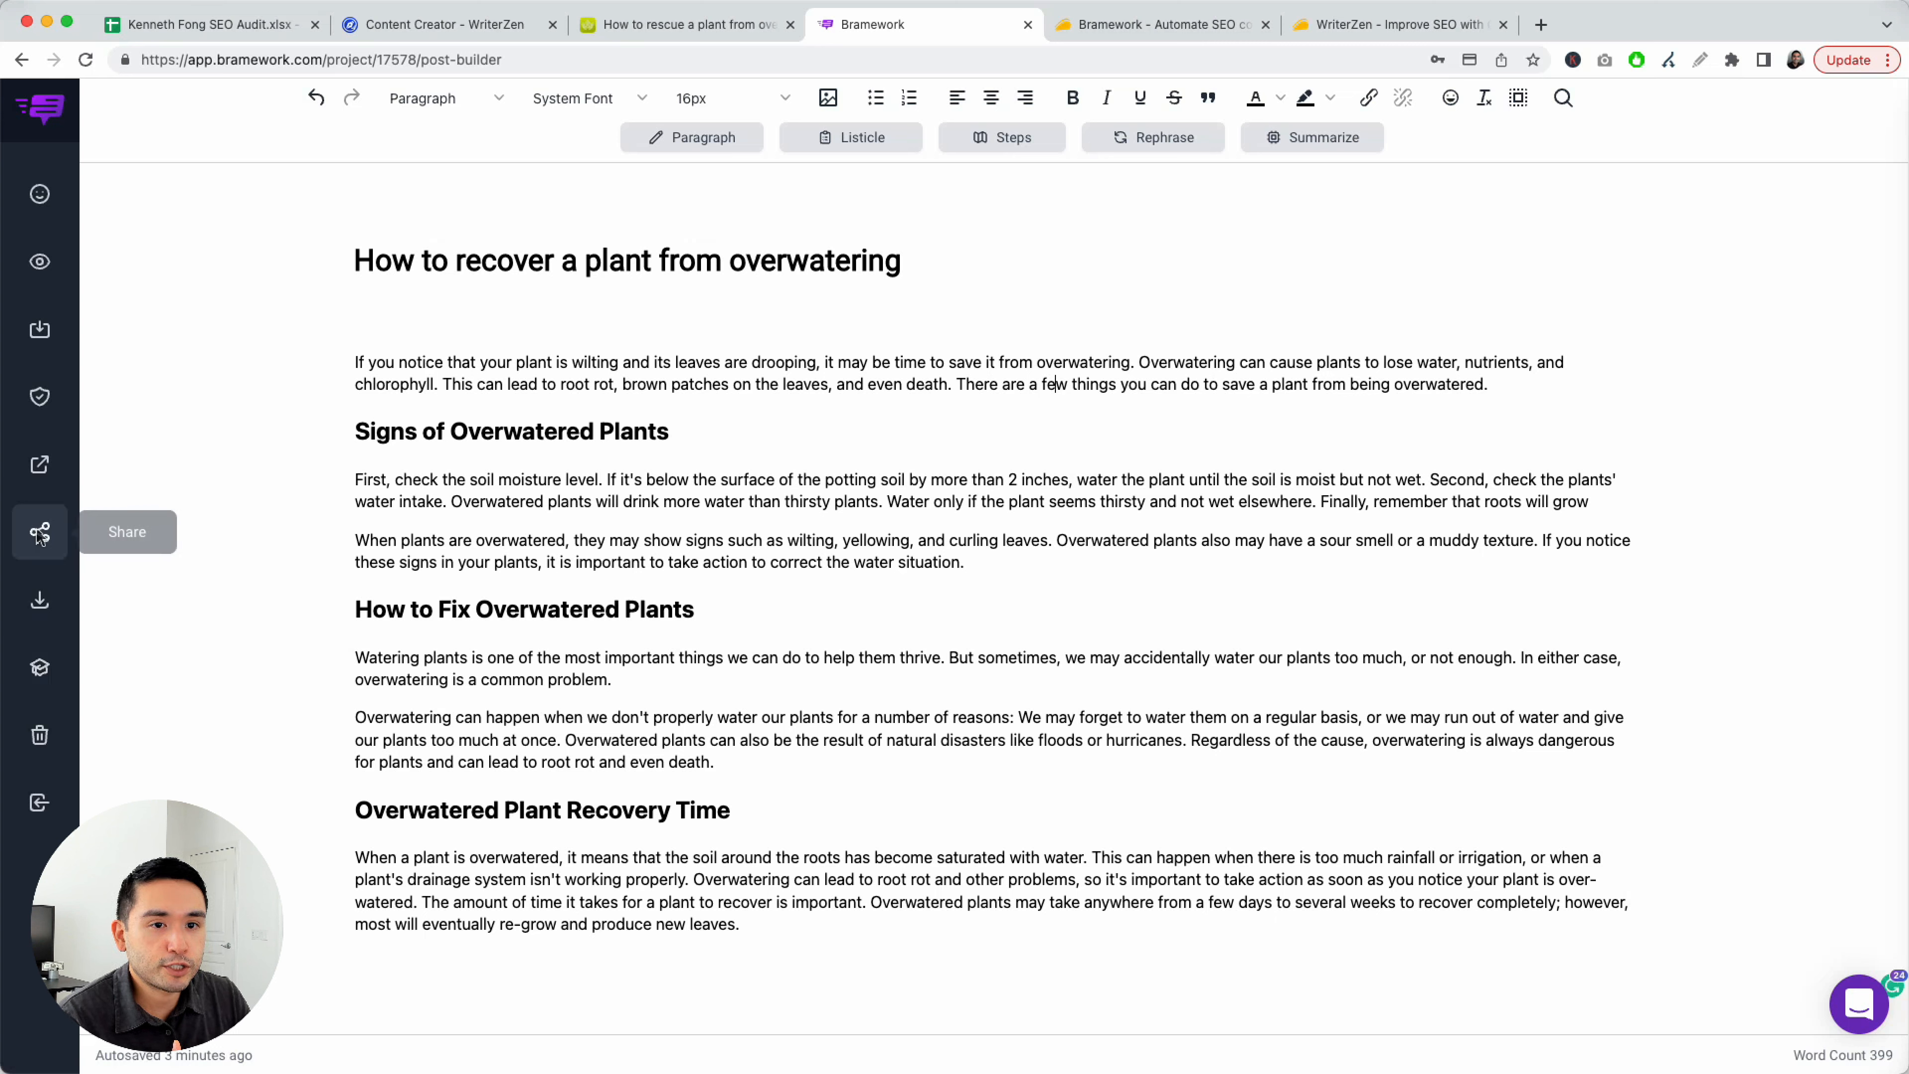
click(443, 23)
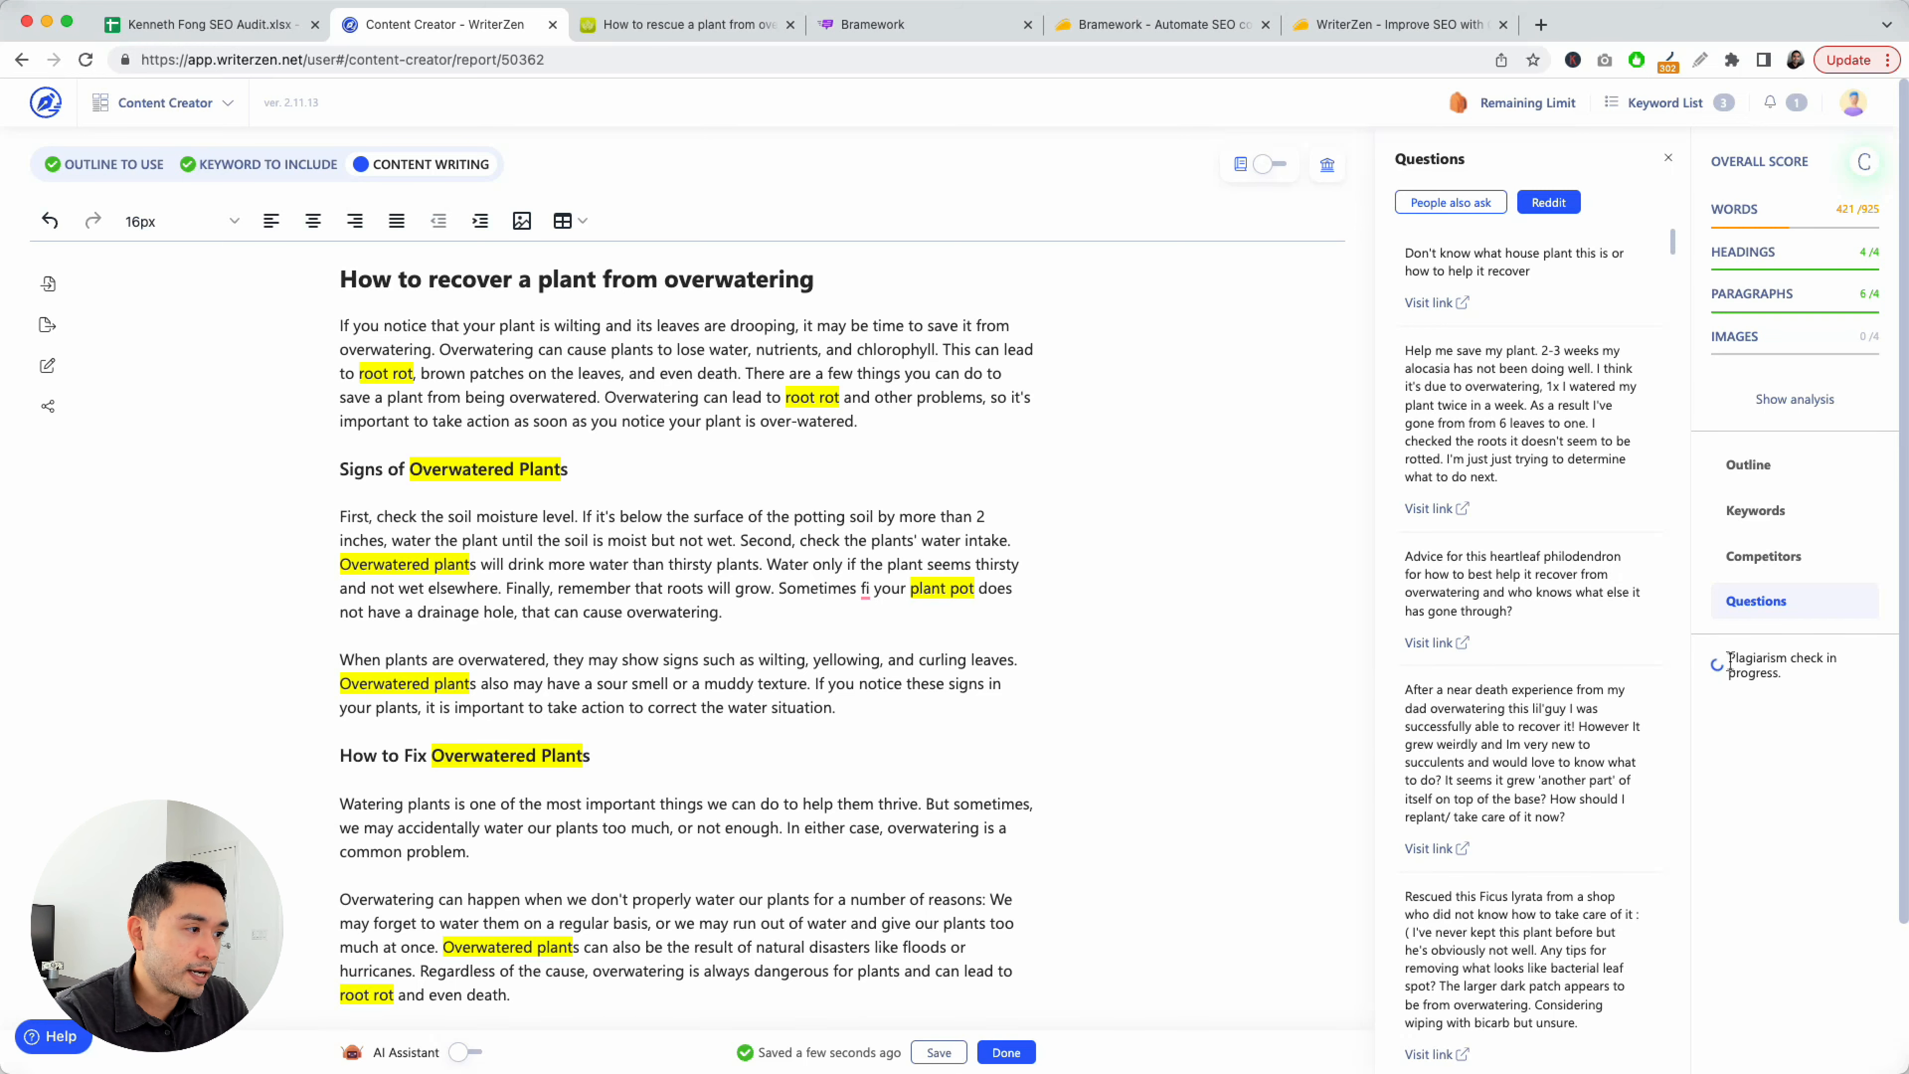
scroll(1774, 715, down, 5)
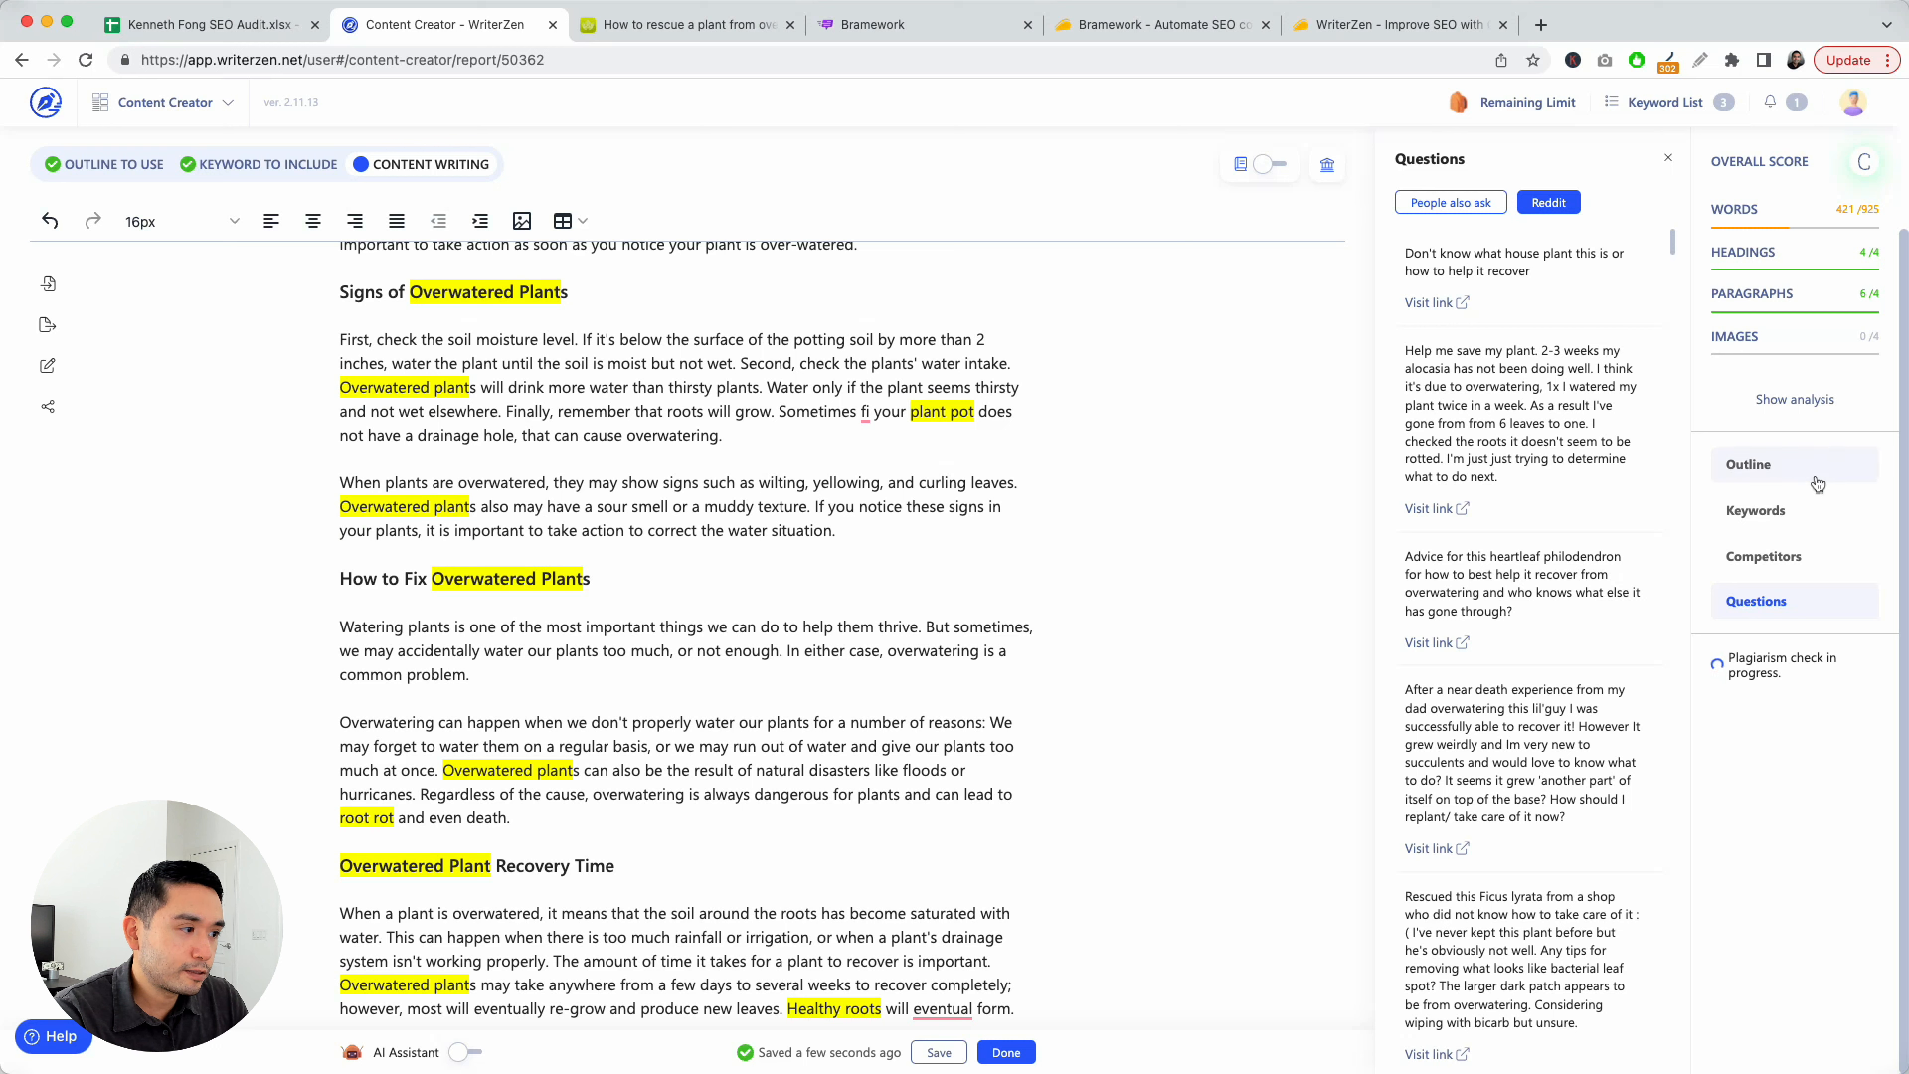
drag(1744, 661, 1839, 684)
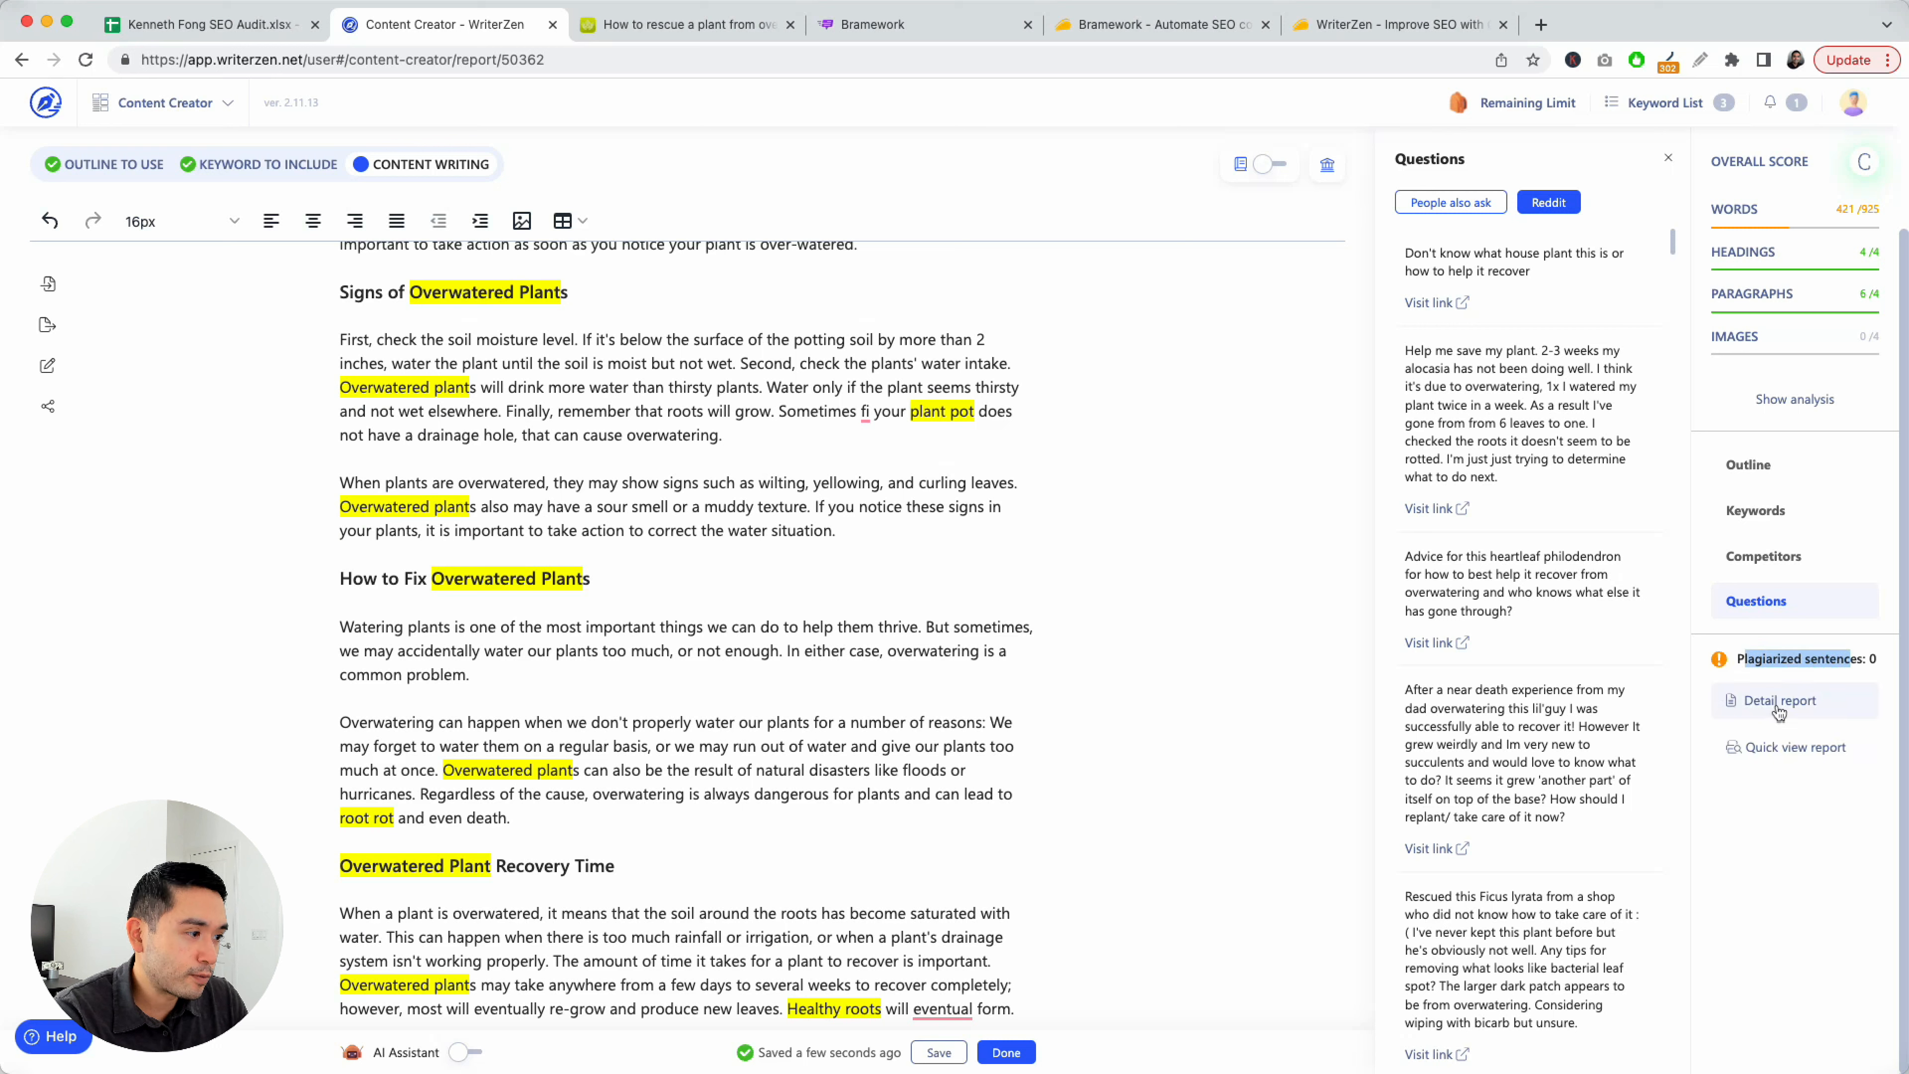
Review the content analysis for problems, good results and improvements, then close it
click(1804, 400)
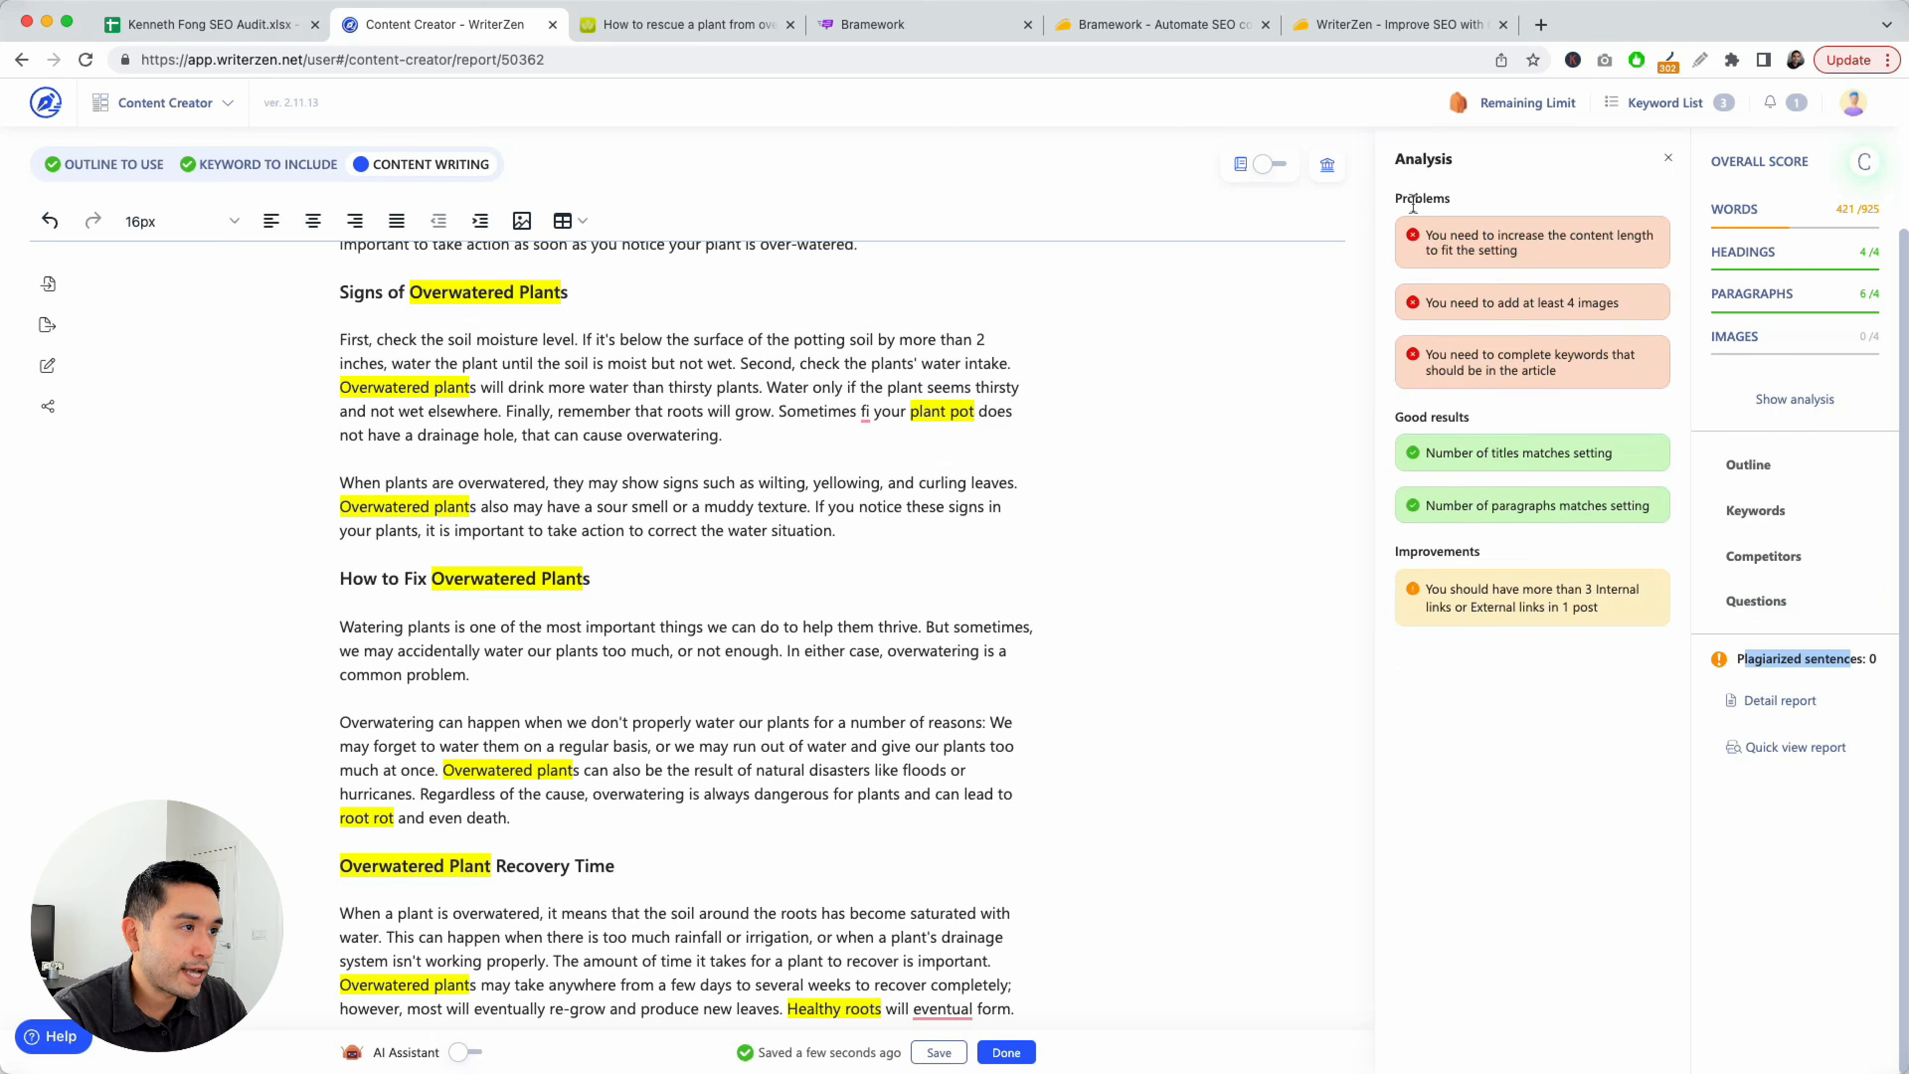
drag(1422, 239, 1509, 671)
click(1513, 660)
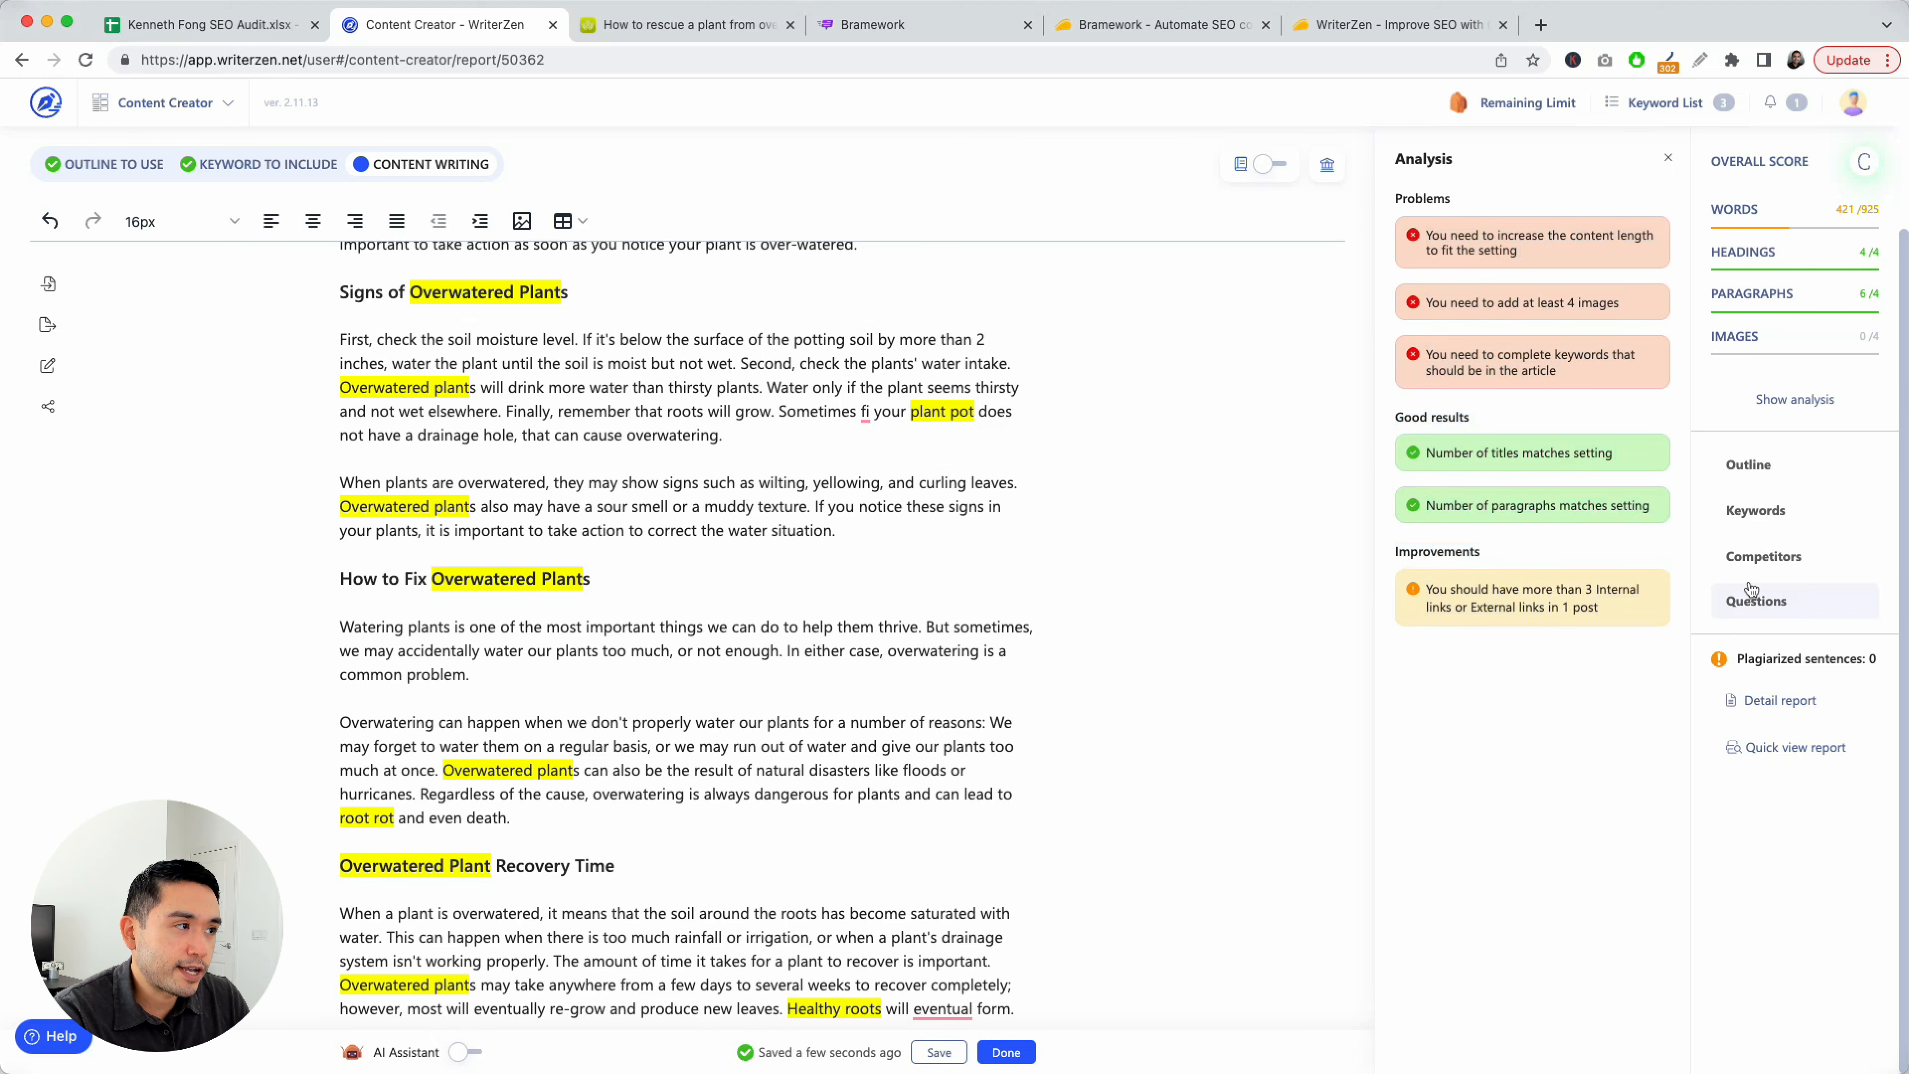
scroll(1717, 577, up, 1)
scroll(1716, 581, up, 3)
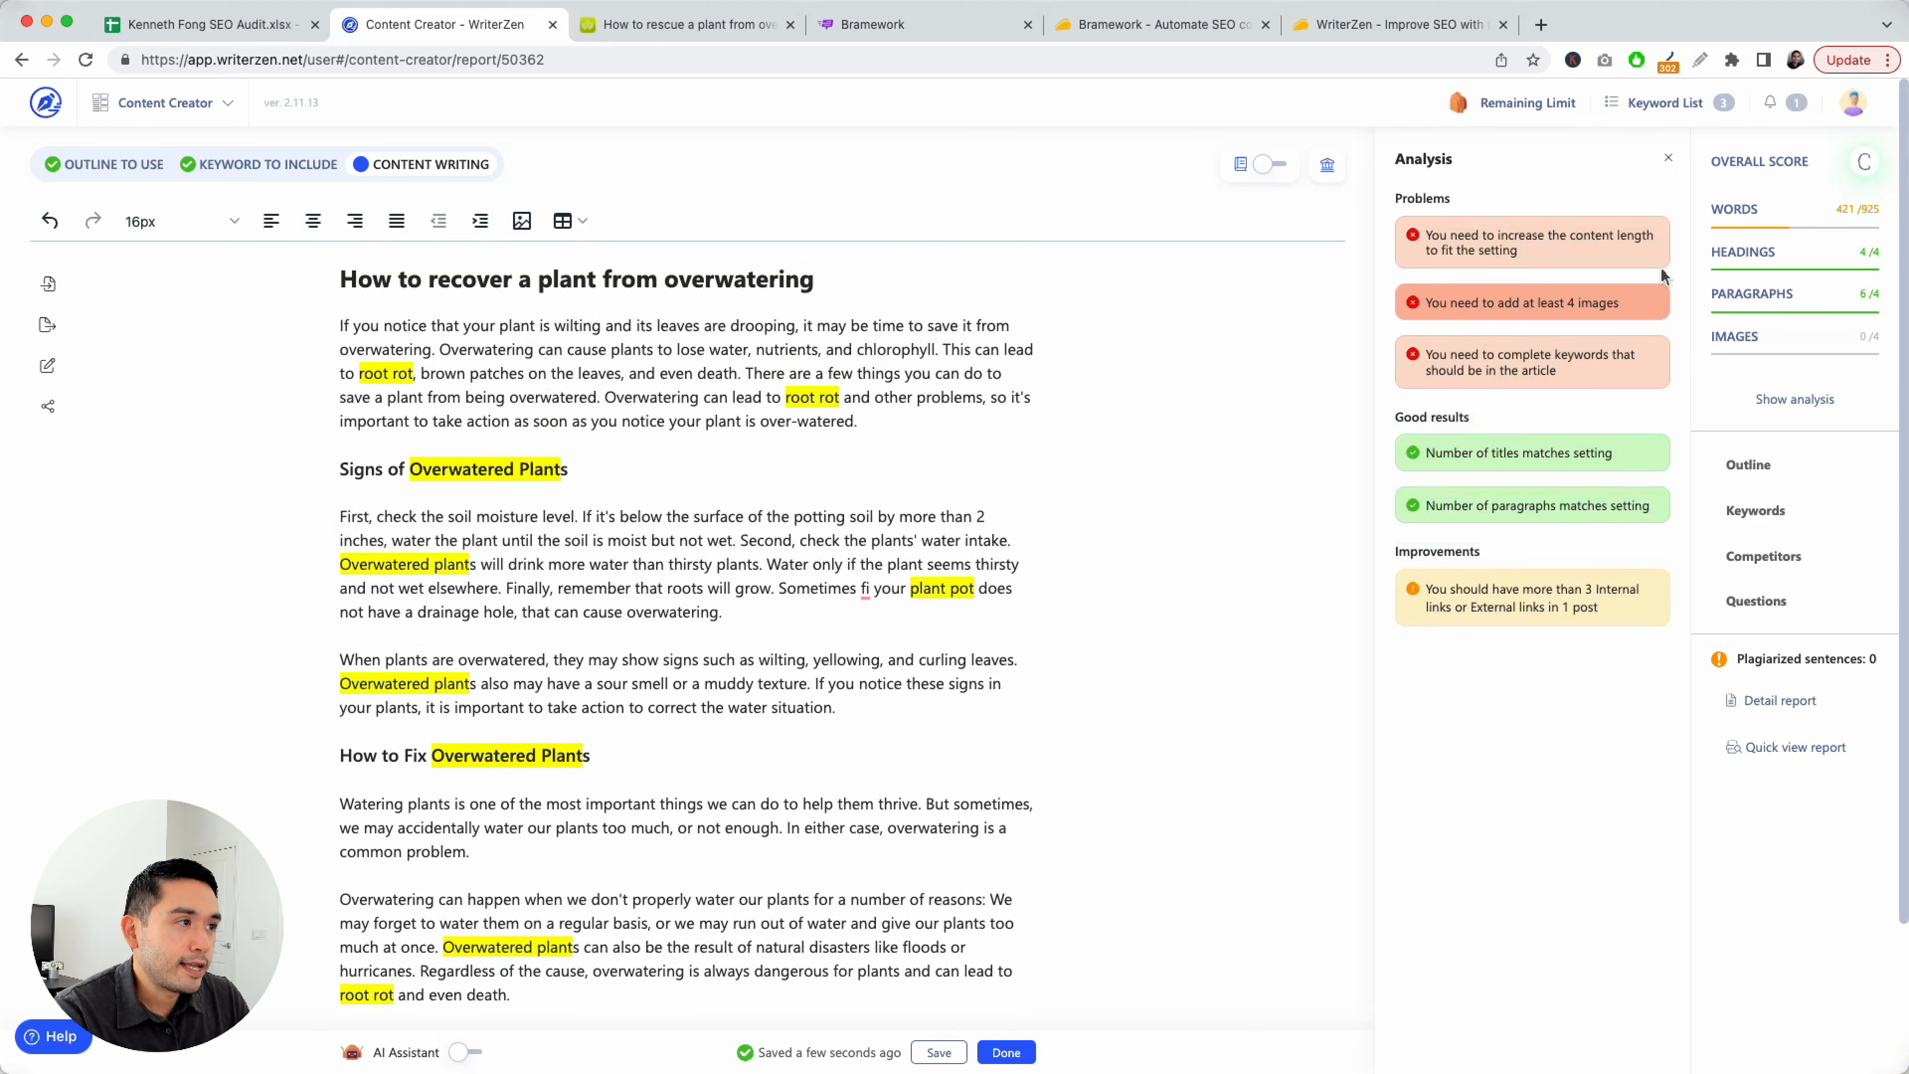
click(1669, 157)
scroll(877, 657, down, 3)
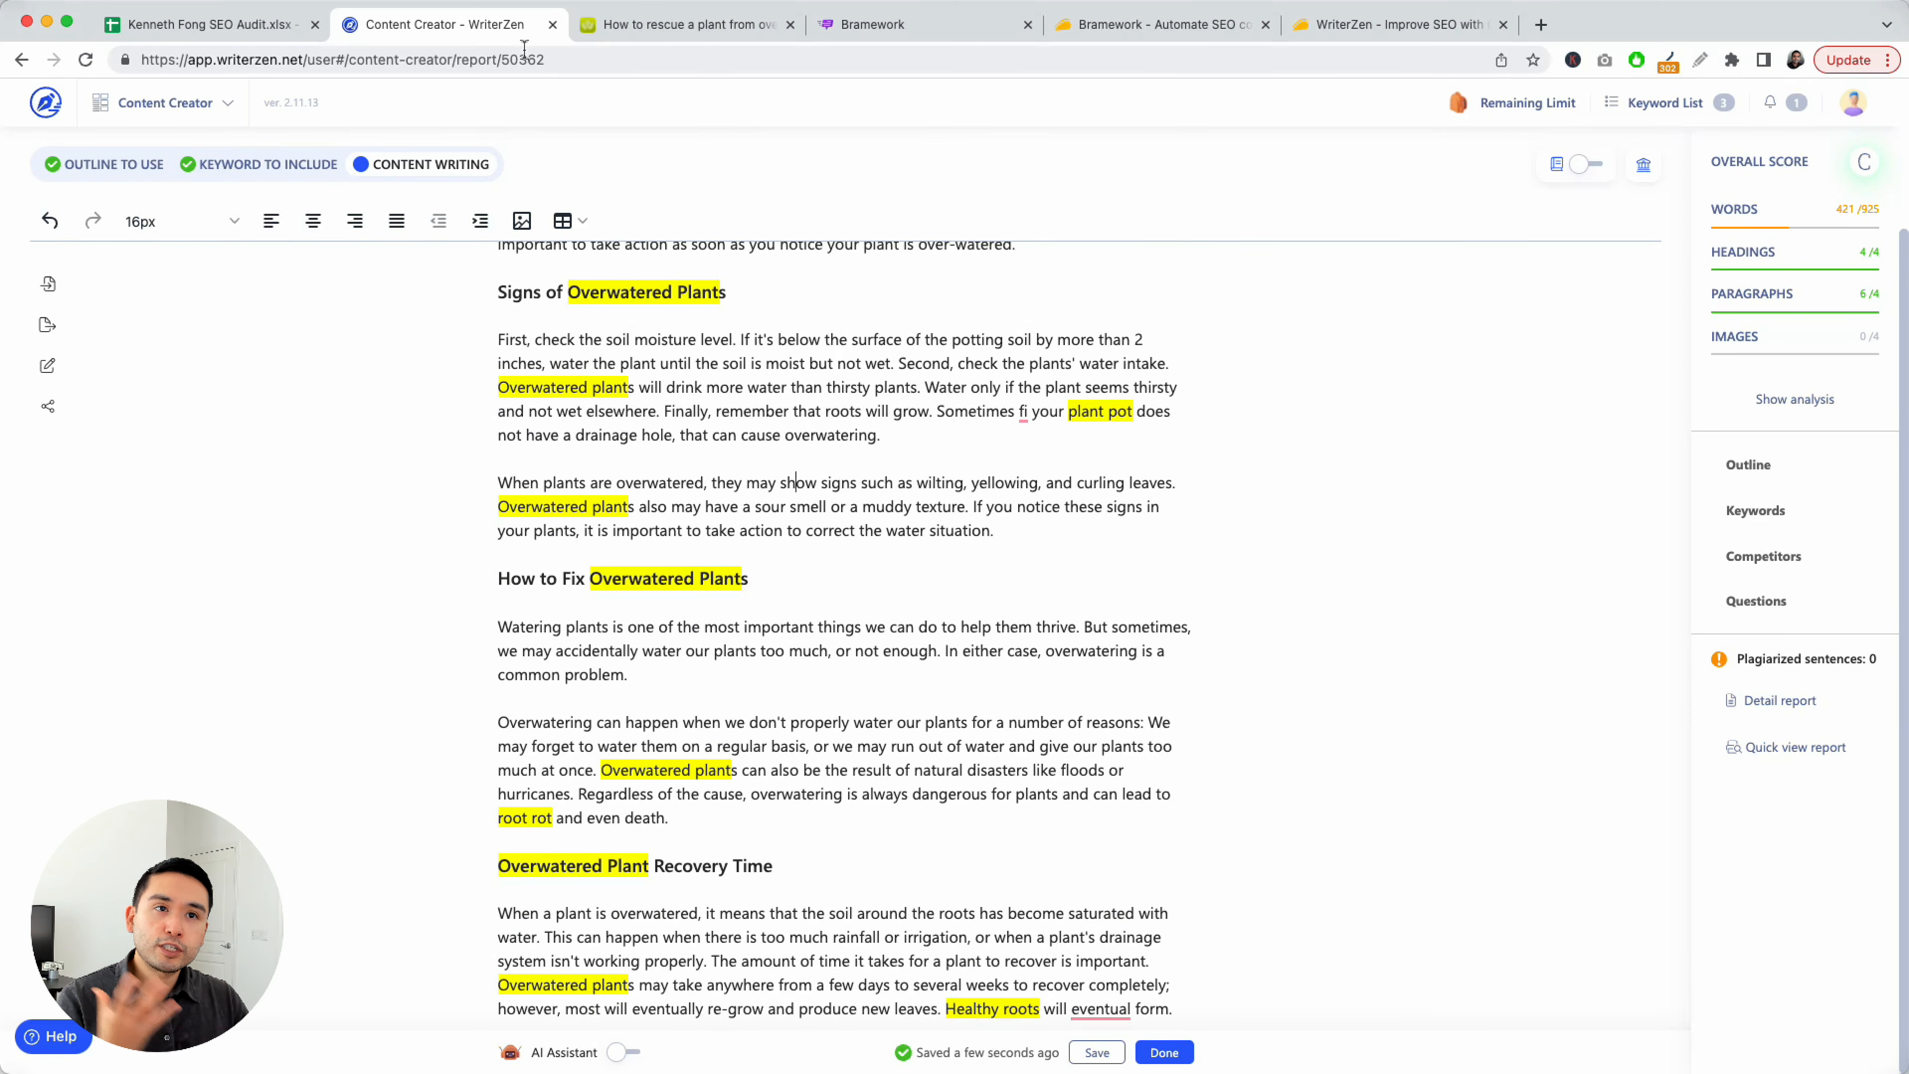
Switch to Bramework, close the plagiarism checker, review the text under the signs and fix headings, and return to WriterZen
click(834, 25)
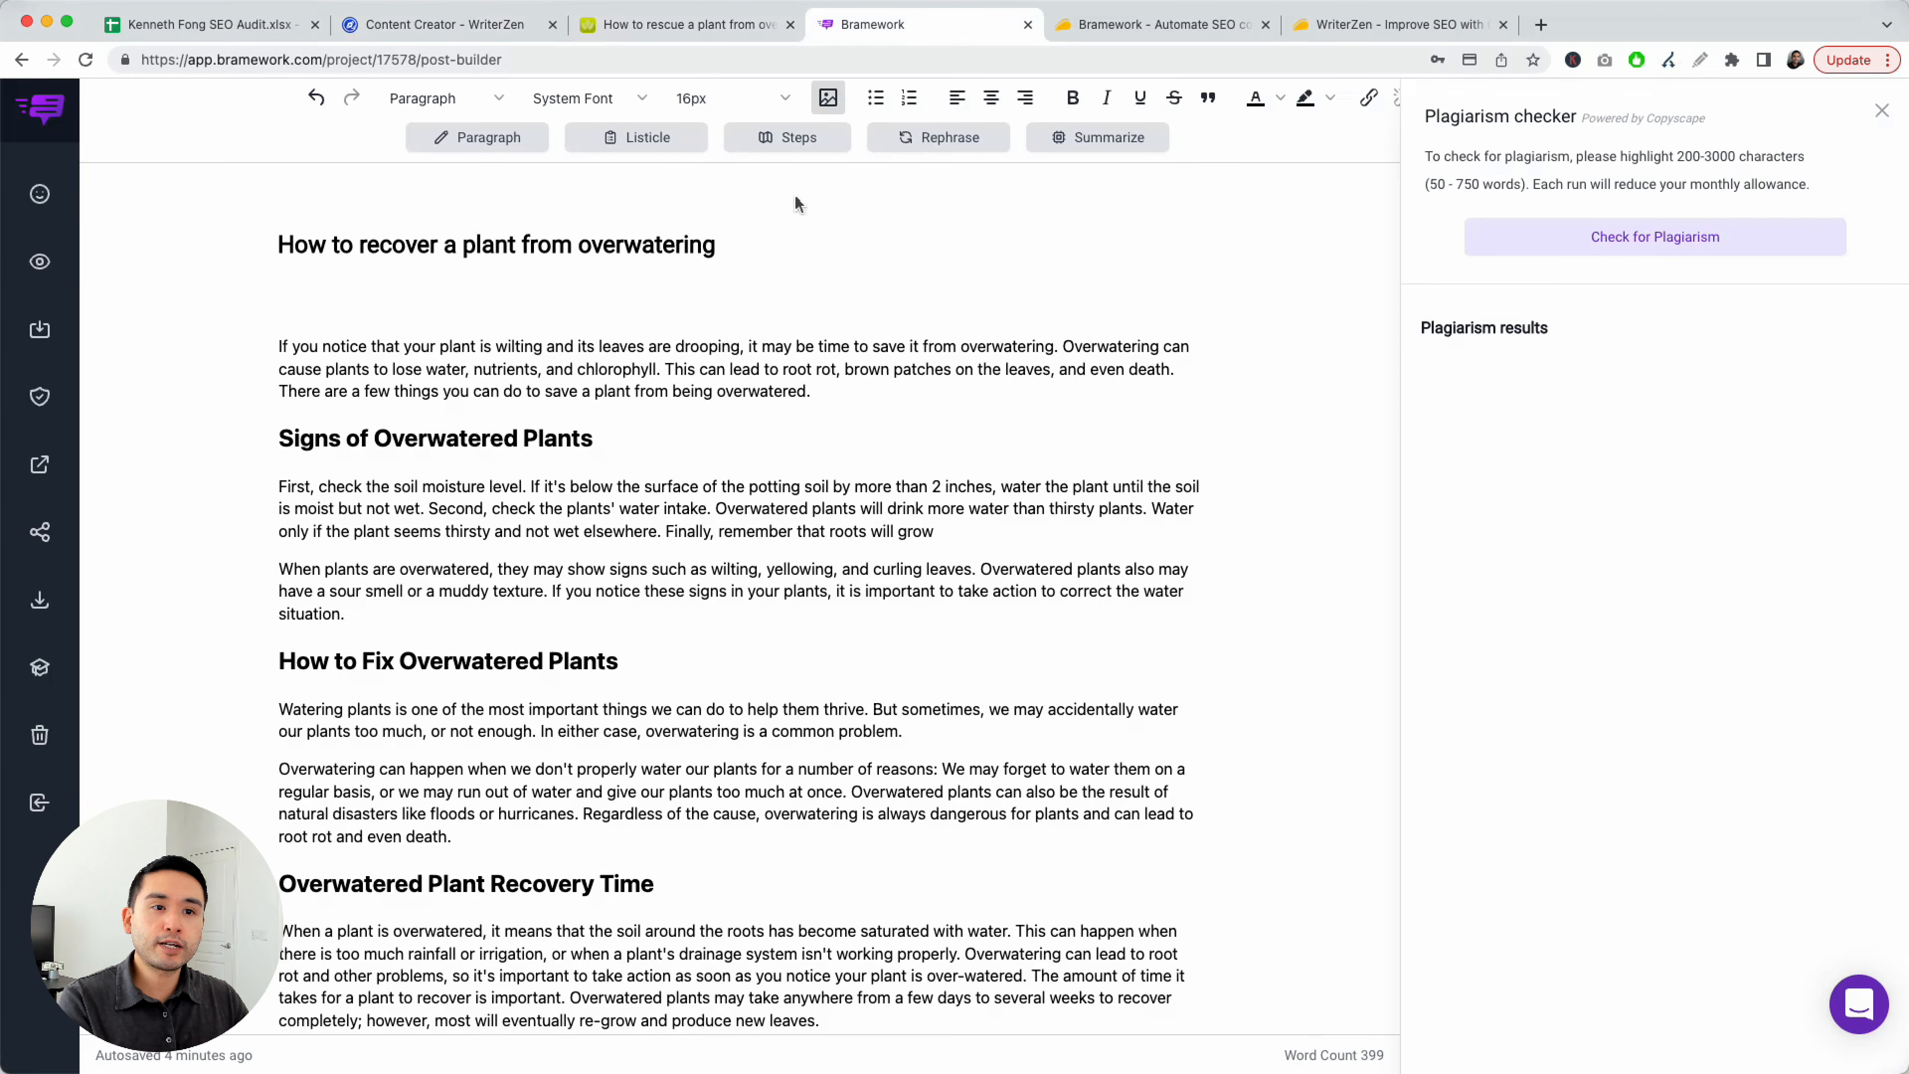
click(1883, 110)
click(424, 323)
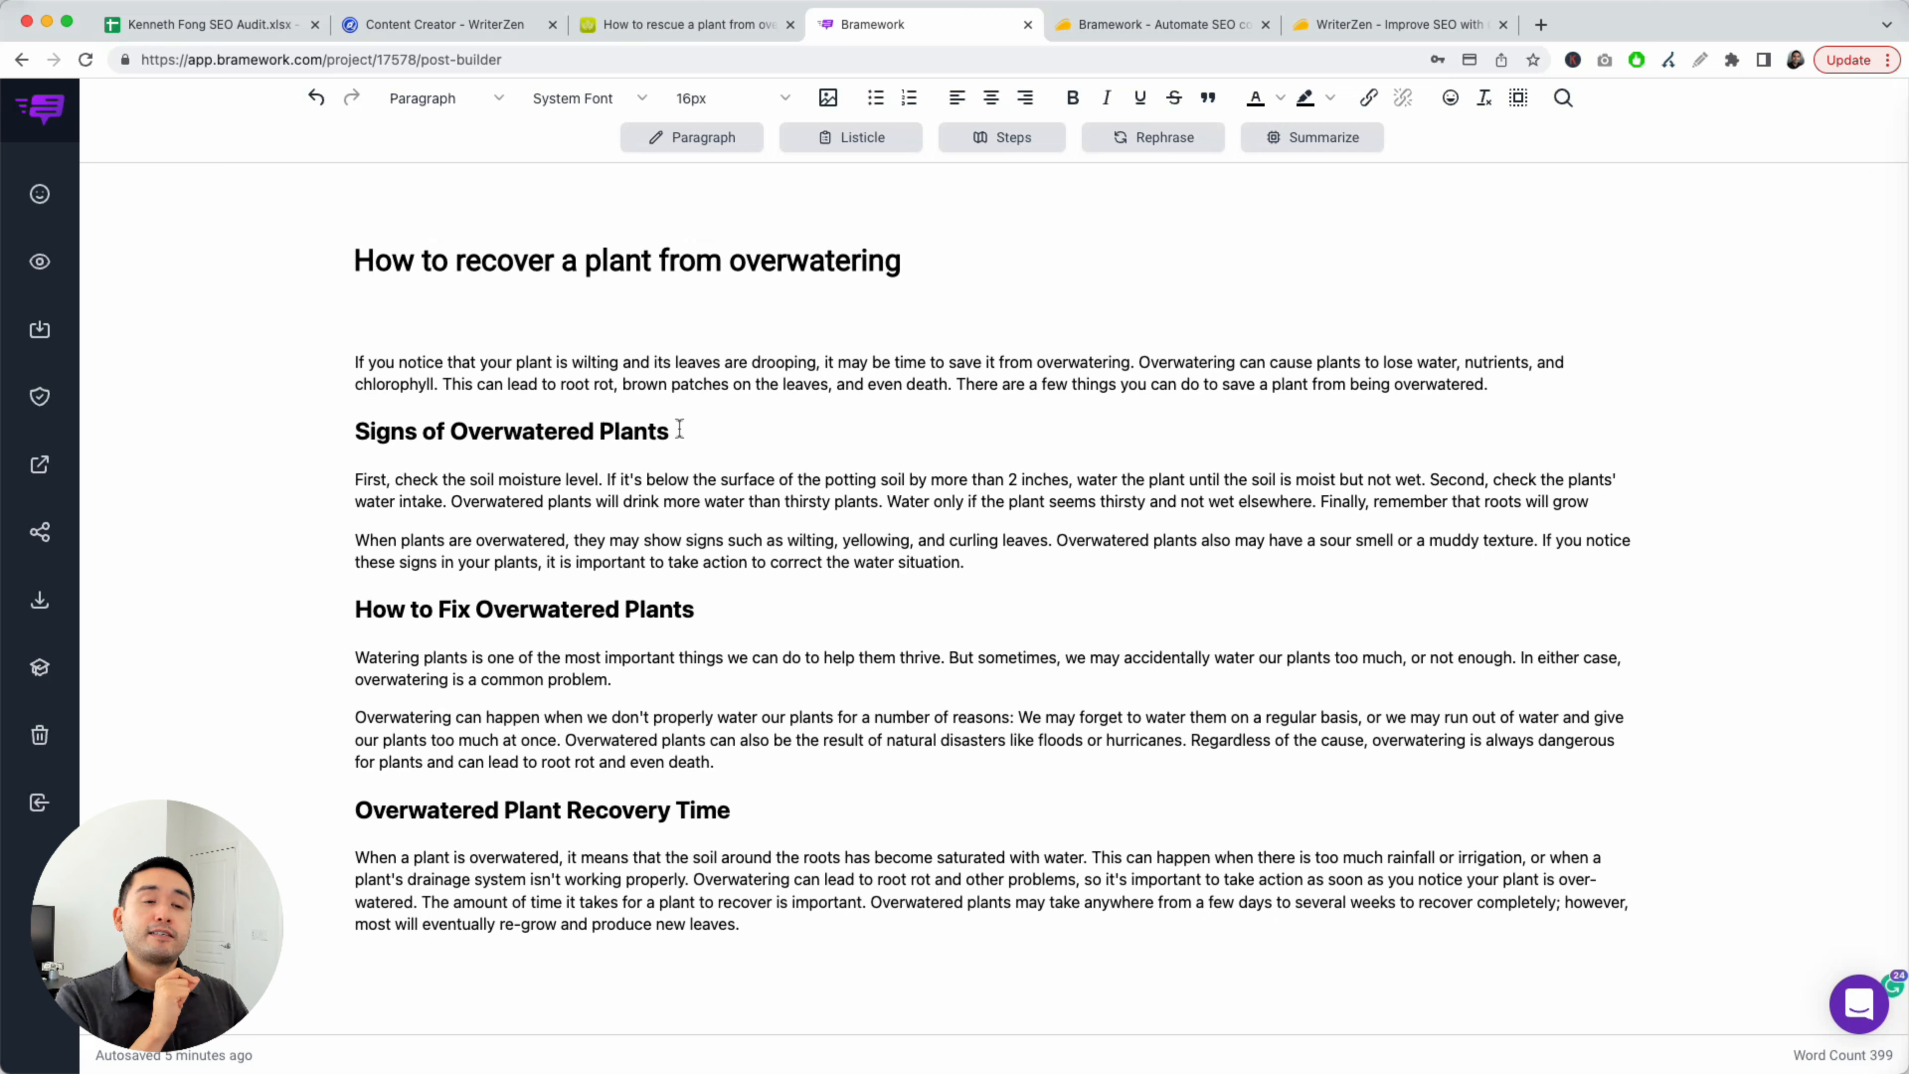
drag(356, 476, 940, 593)
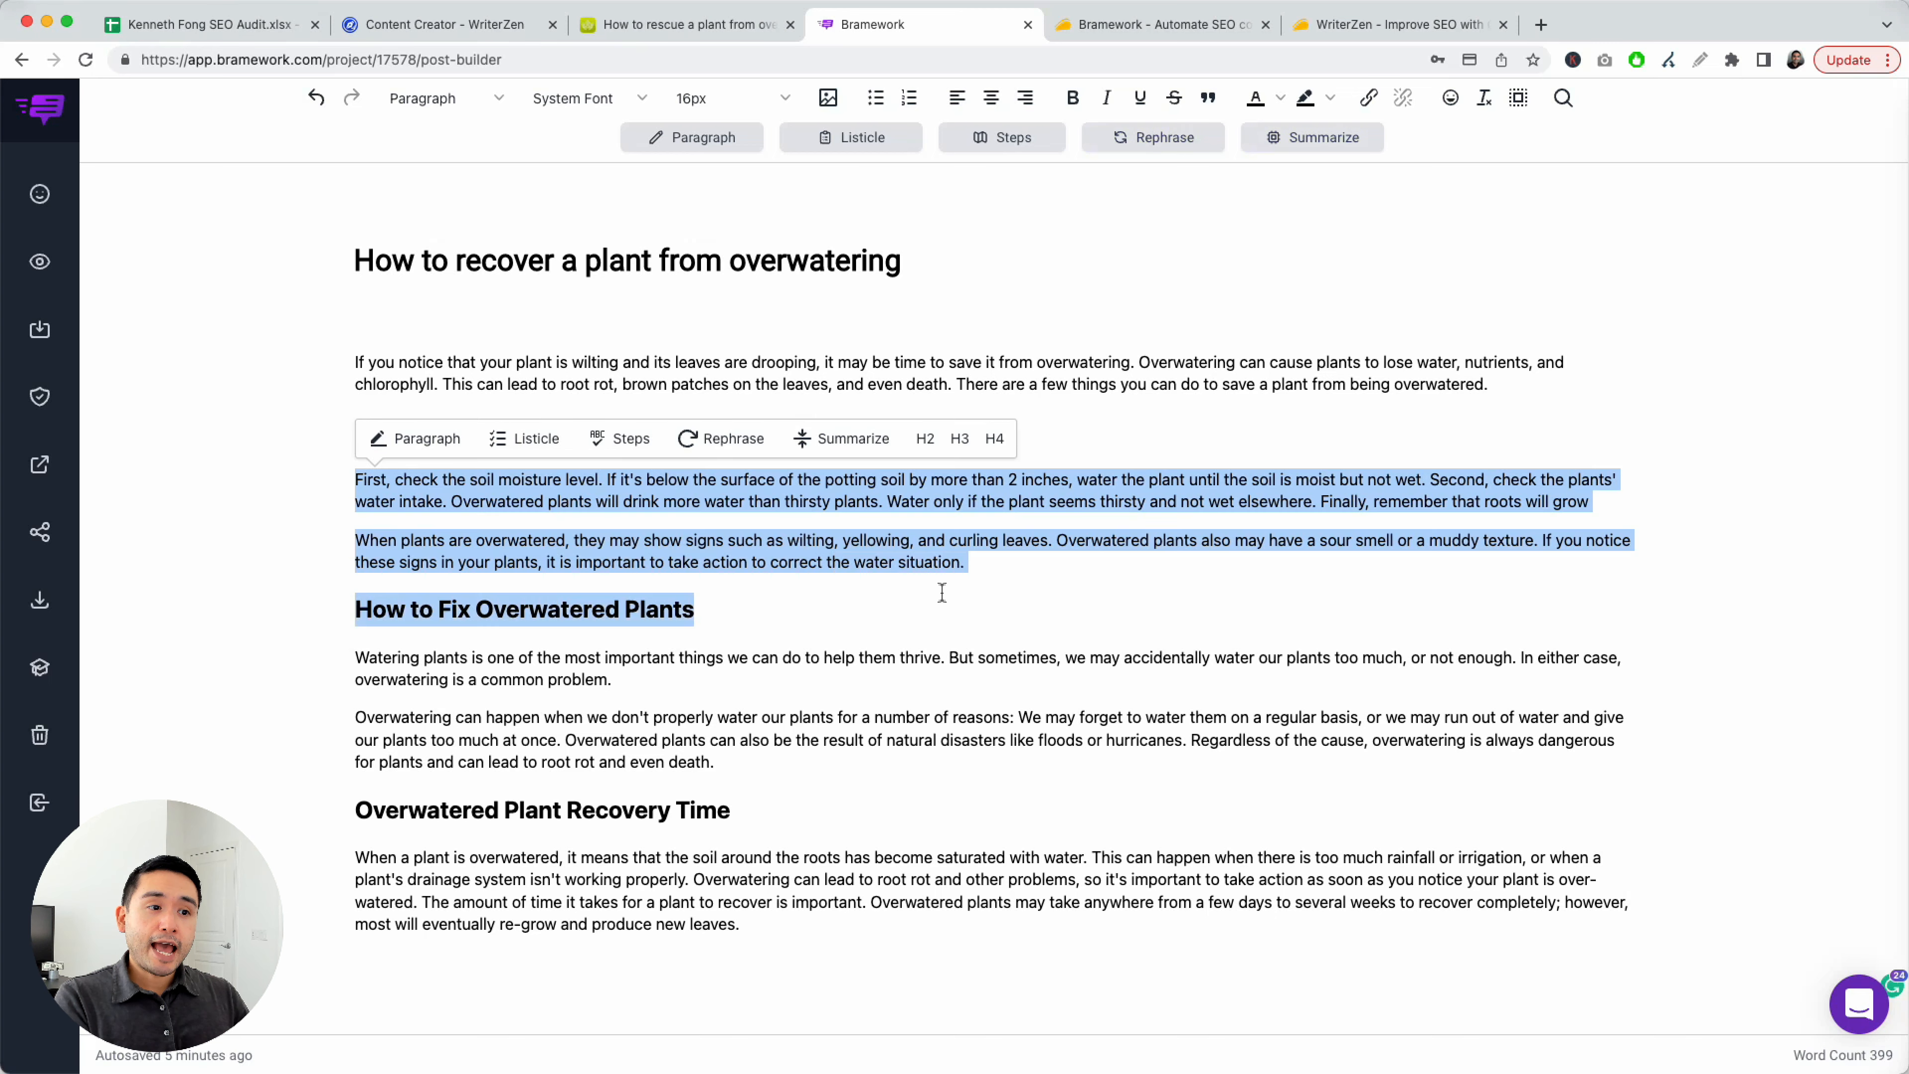
click(877, 610)
drag(354, 662, 716, 763)
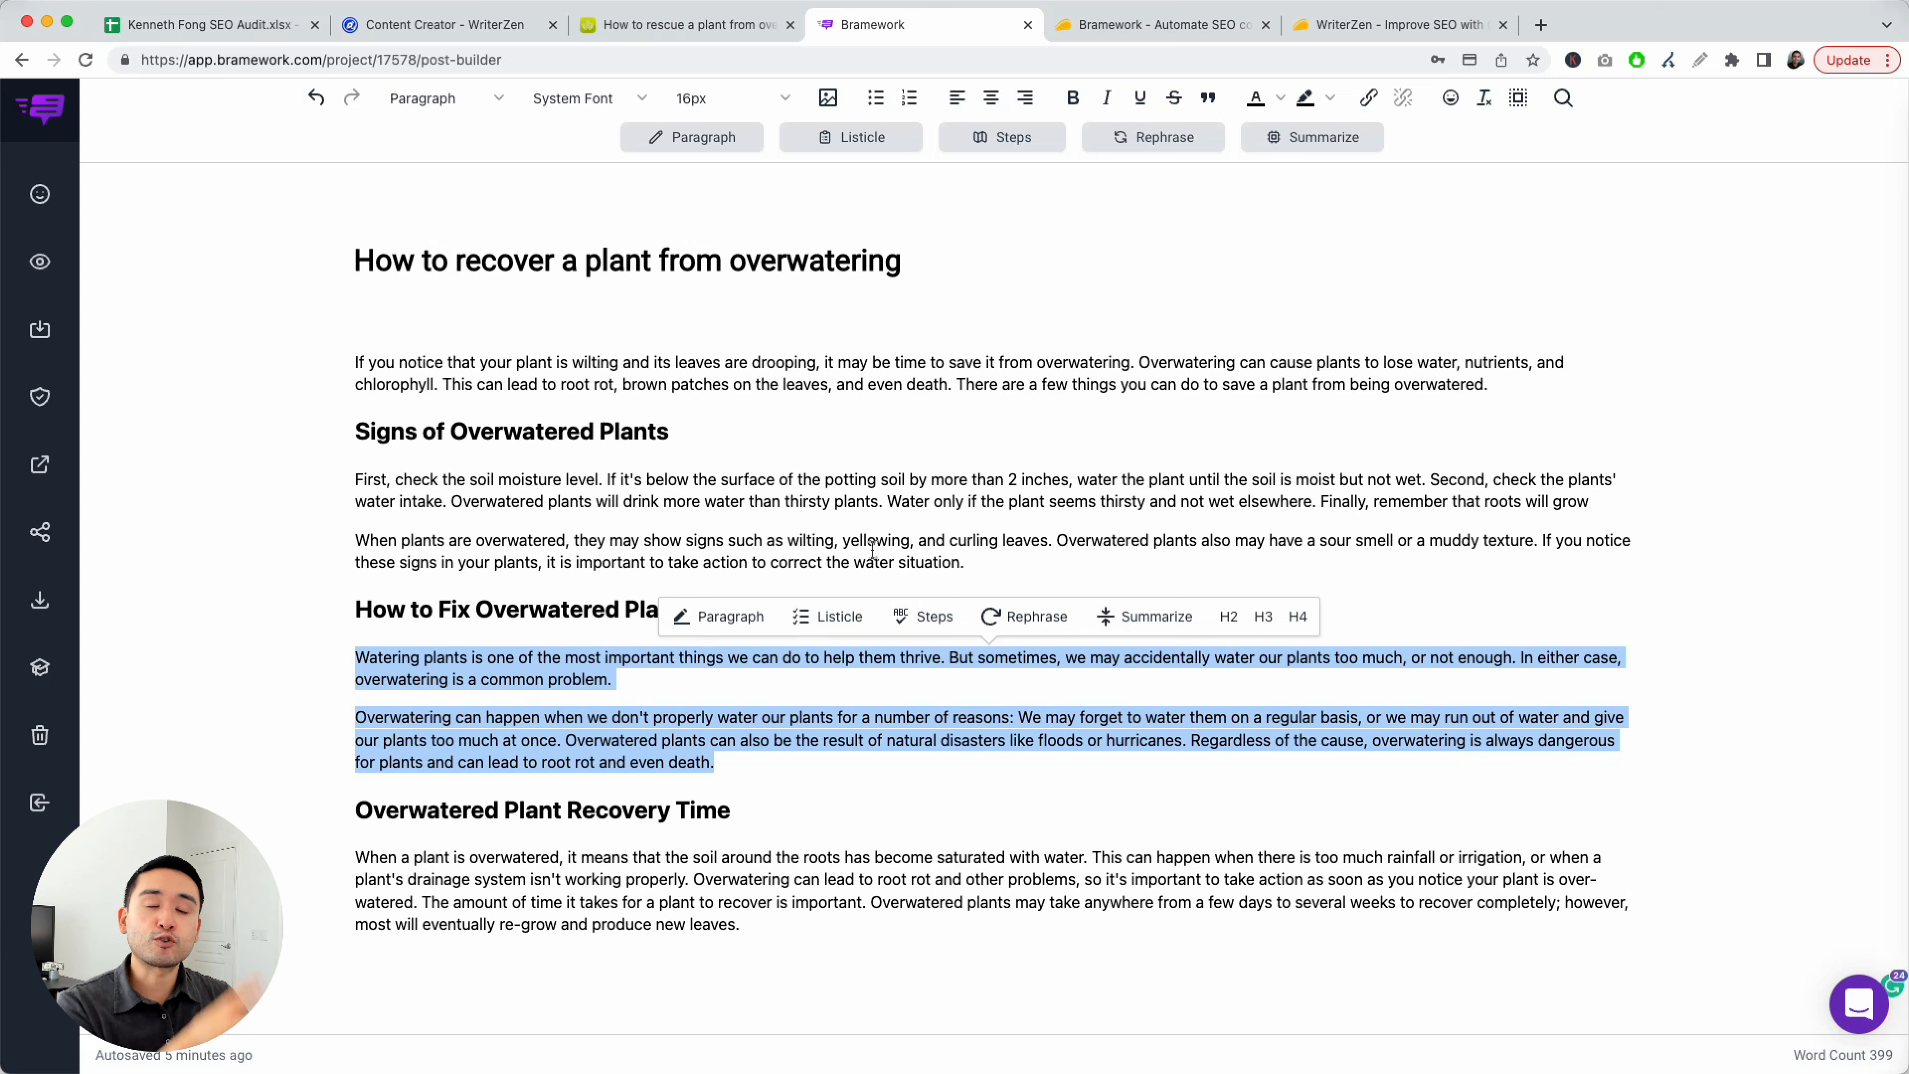
click(519, 25)
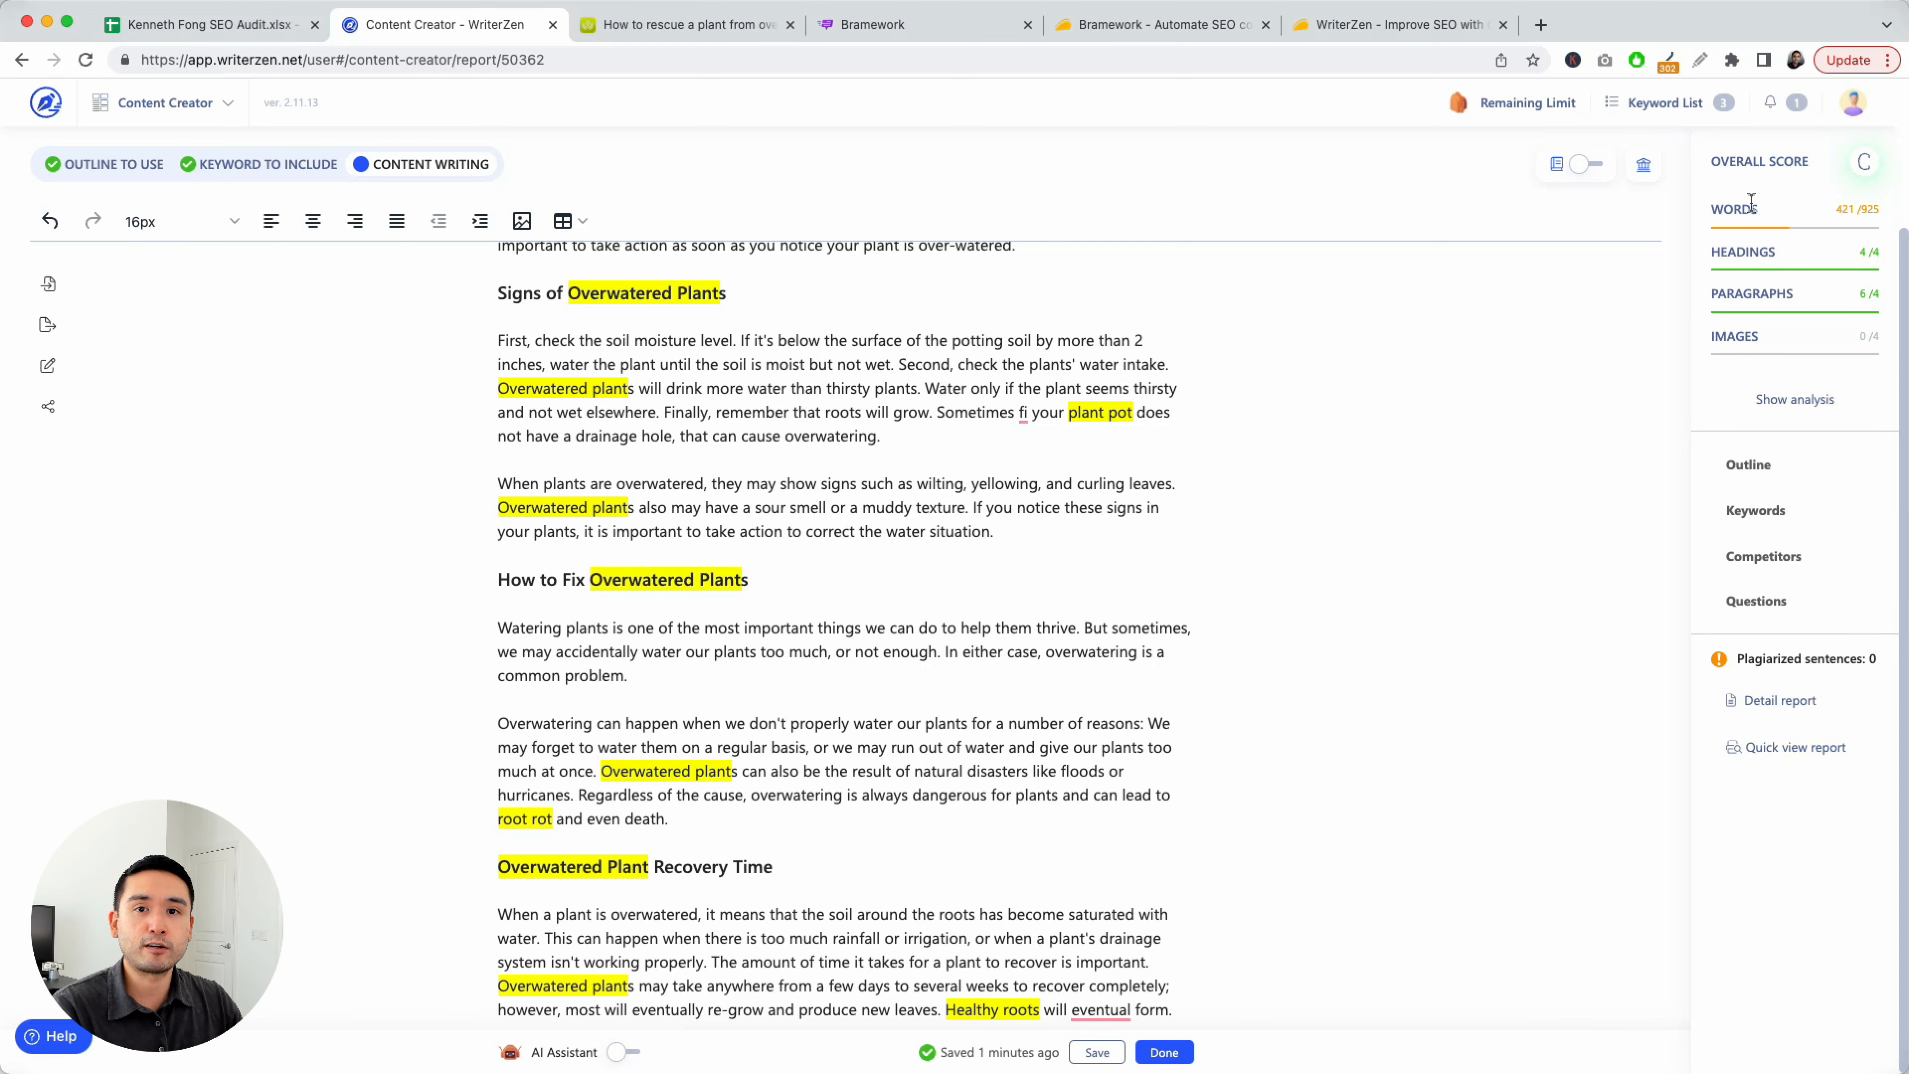
Switch to the Bramework deal on AppSumo and compare its license plans, choosing License Tier 4 in the third plan
click(1143, 24)
scroll(1190, 346, up, 10)
scroll(1186, 348, up, 15)
drag(1316, 361, 1379, 362)
scroll(1127, 370, down, 10)
scroll(1124, 368, down, 10)
scroll(1125, 369, up, 1)
click(1074, 499)
click(1077, 570)
scroll(1089, 361, up, 1)
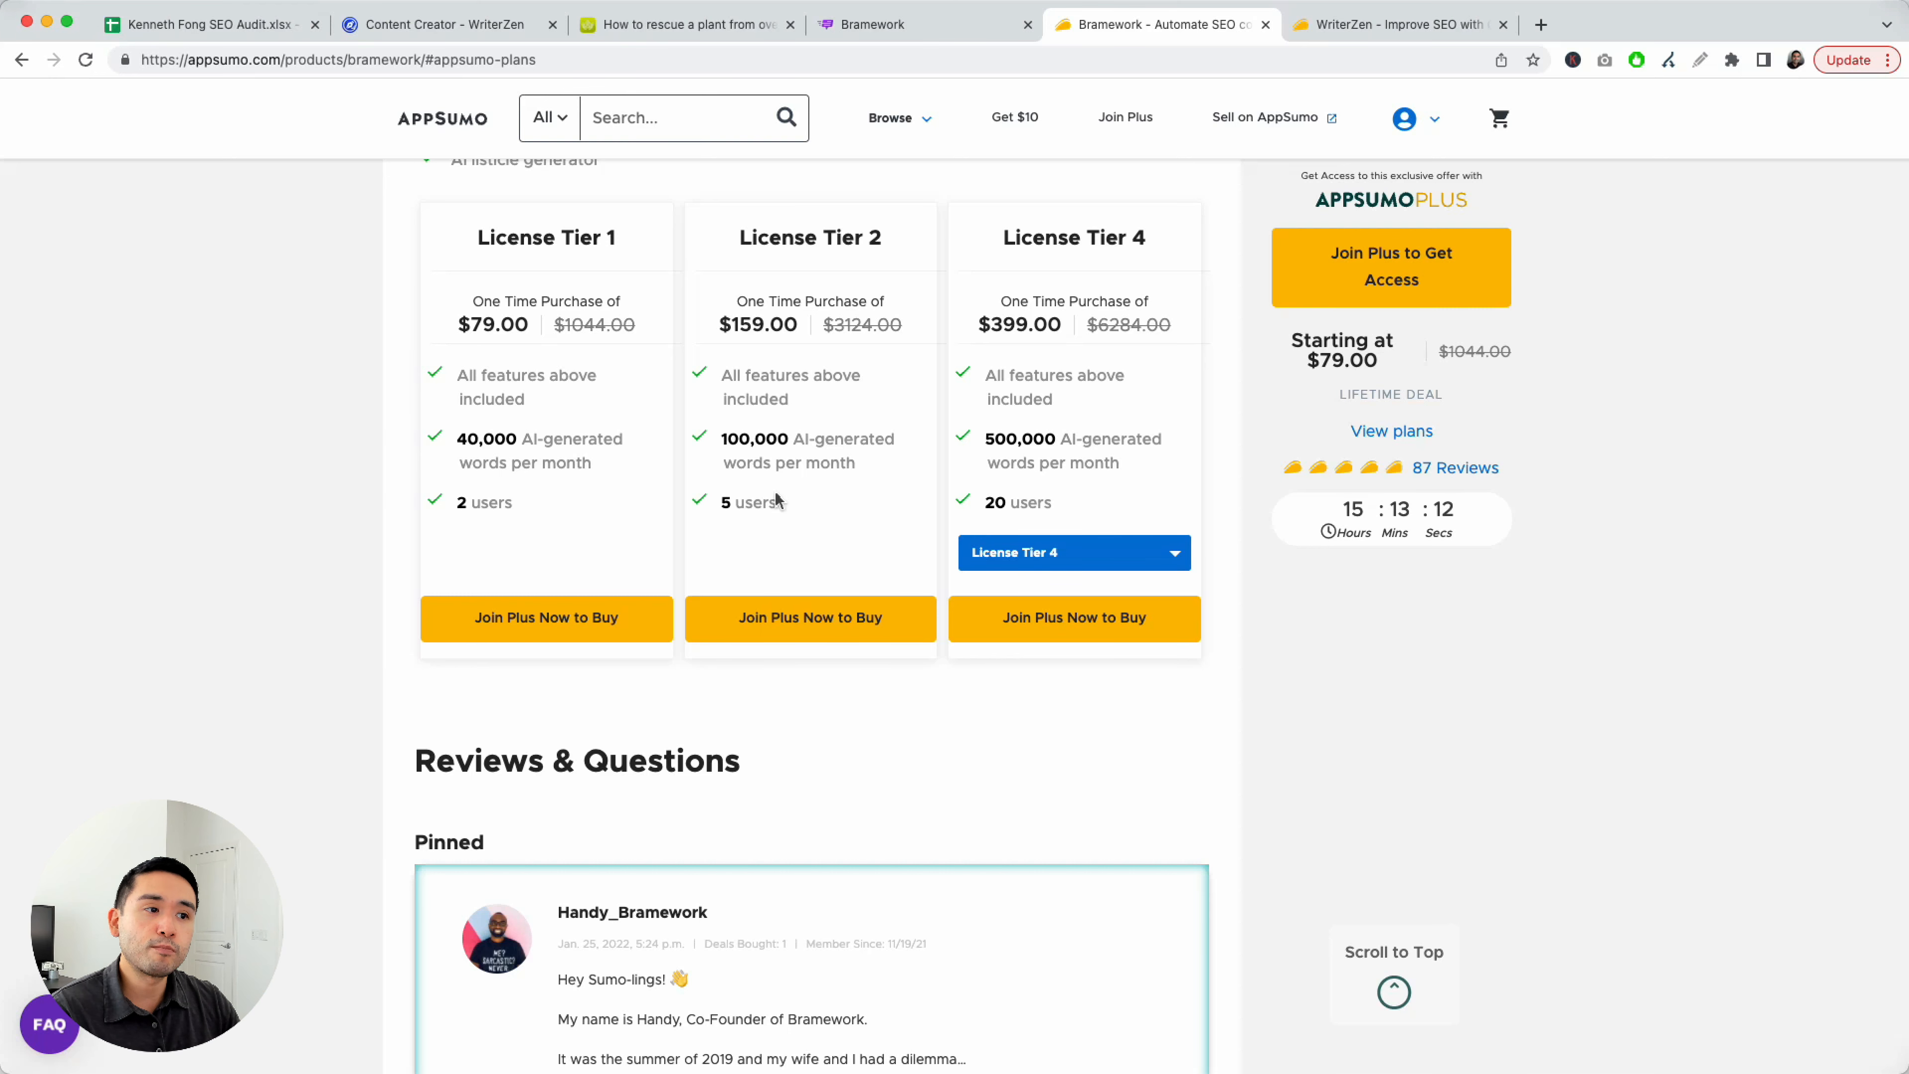
Read the deal terms, including the 60-day license activation condition, and the features included in all plans
scroll(925, 540, up, 1)
scroll(925, 540, up, 10)
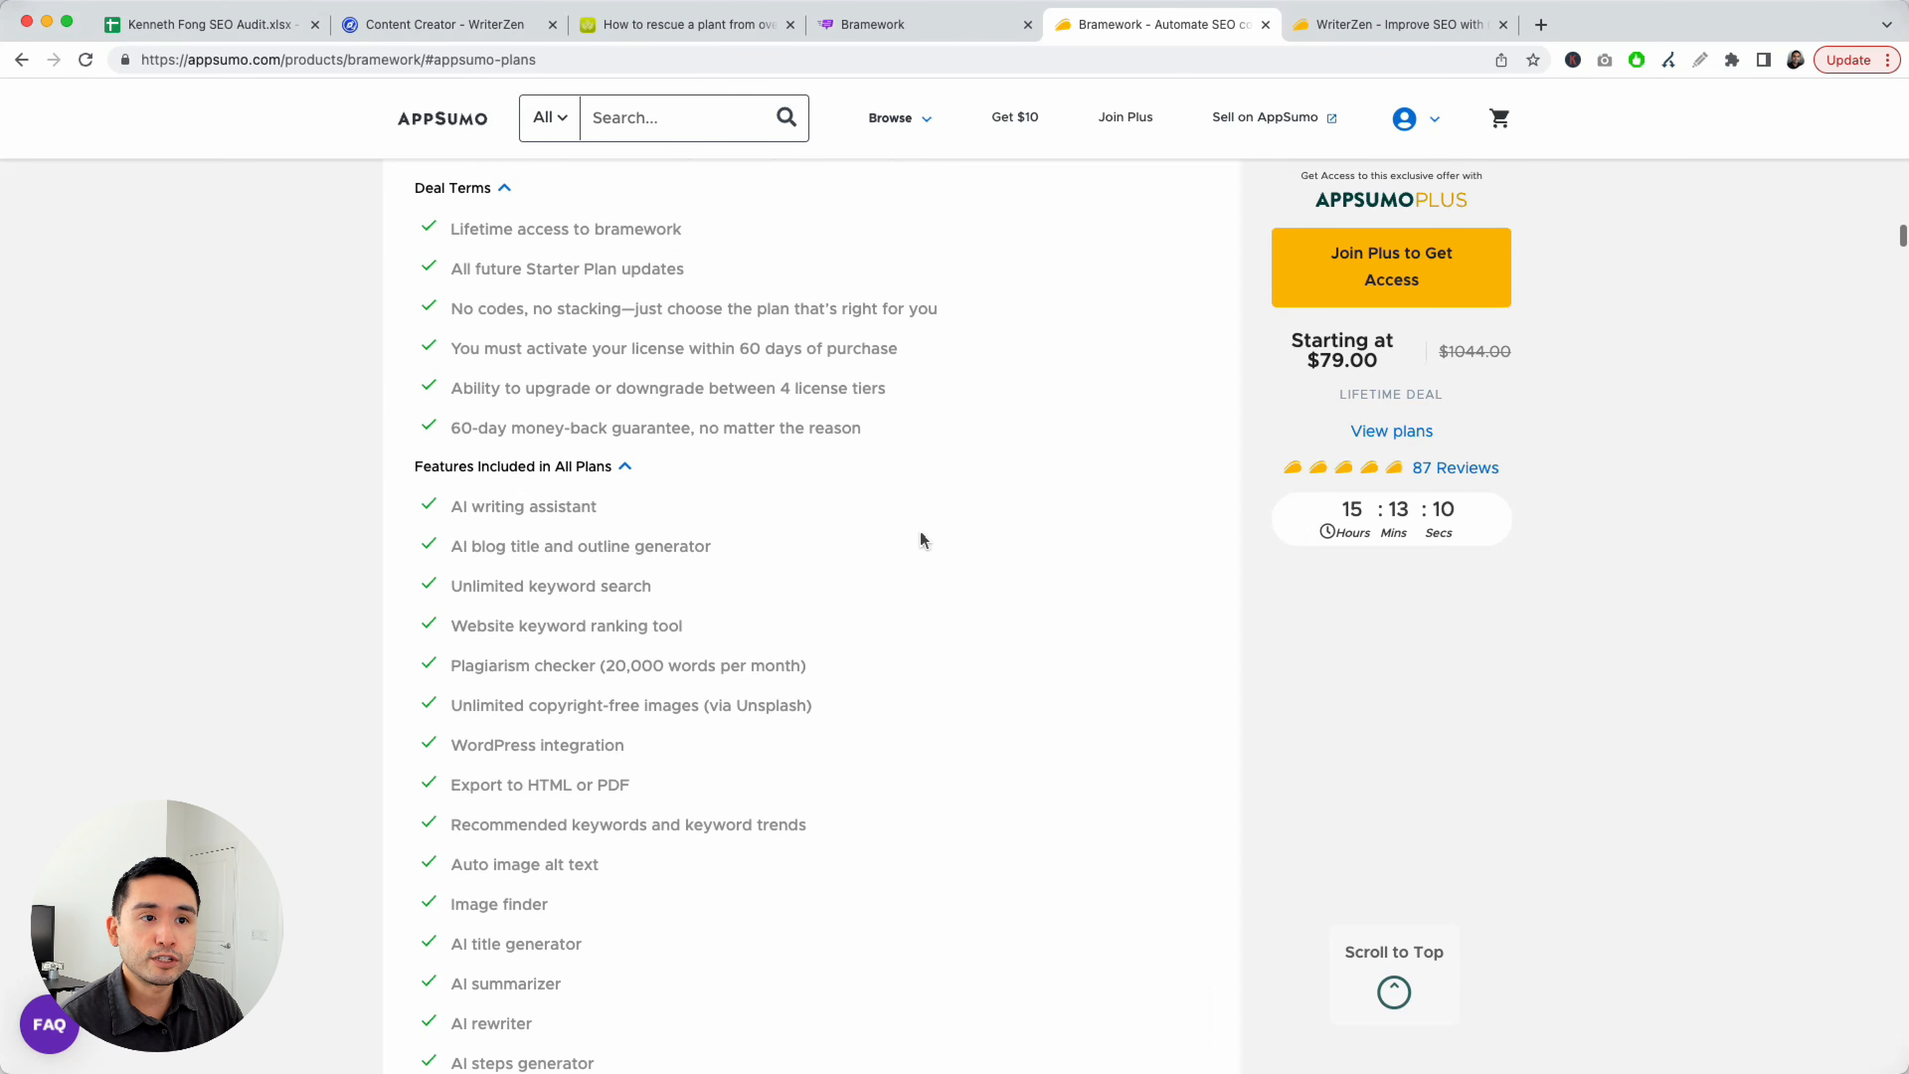
drag(510, 348, 756, 355)
scroll(755, 350, down, 5)
scroll(758, 362, down, 5)
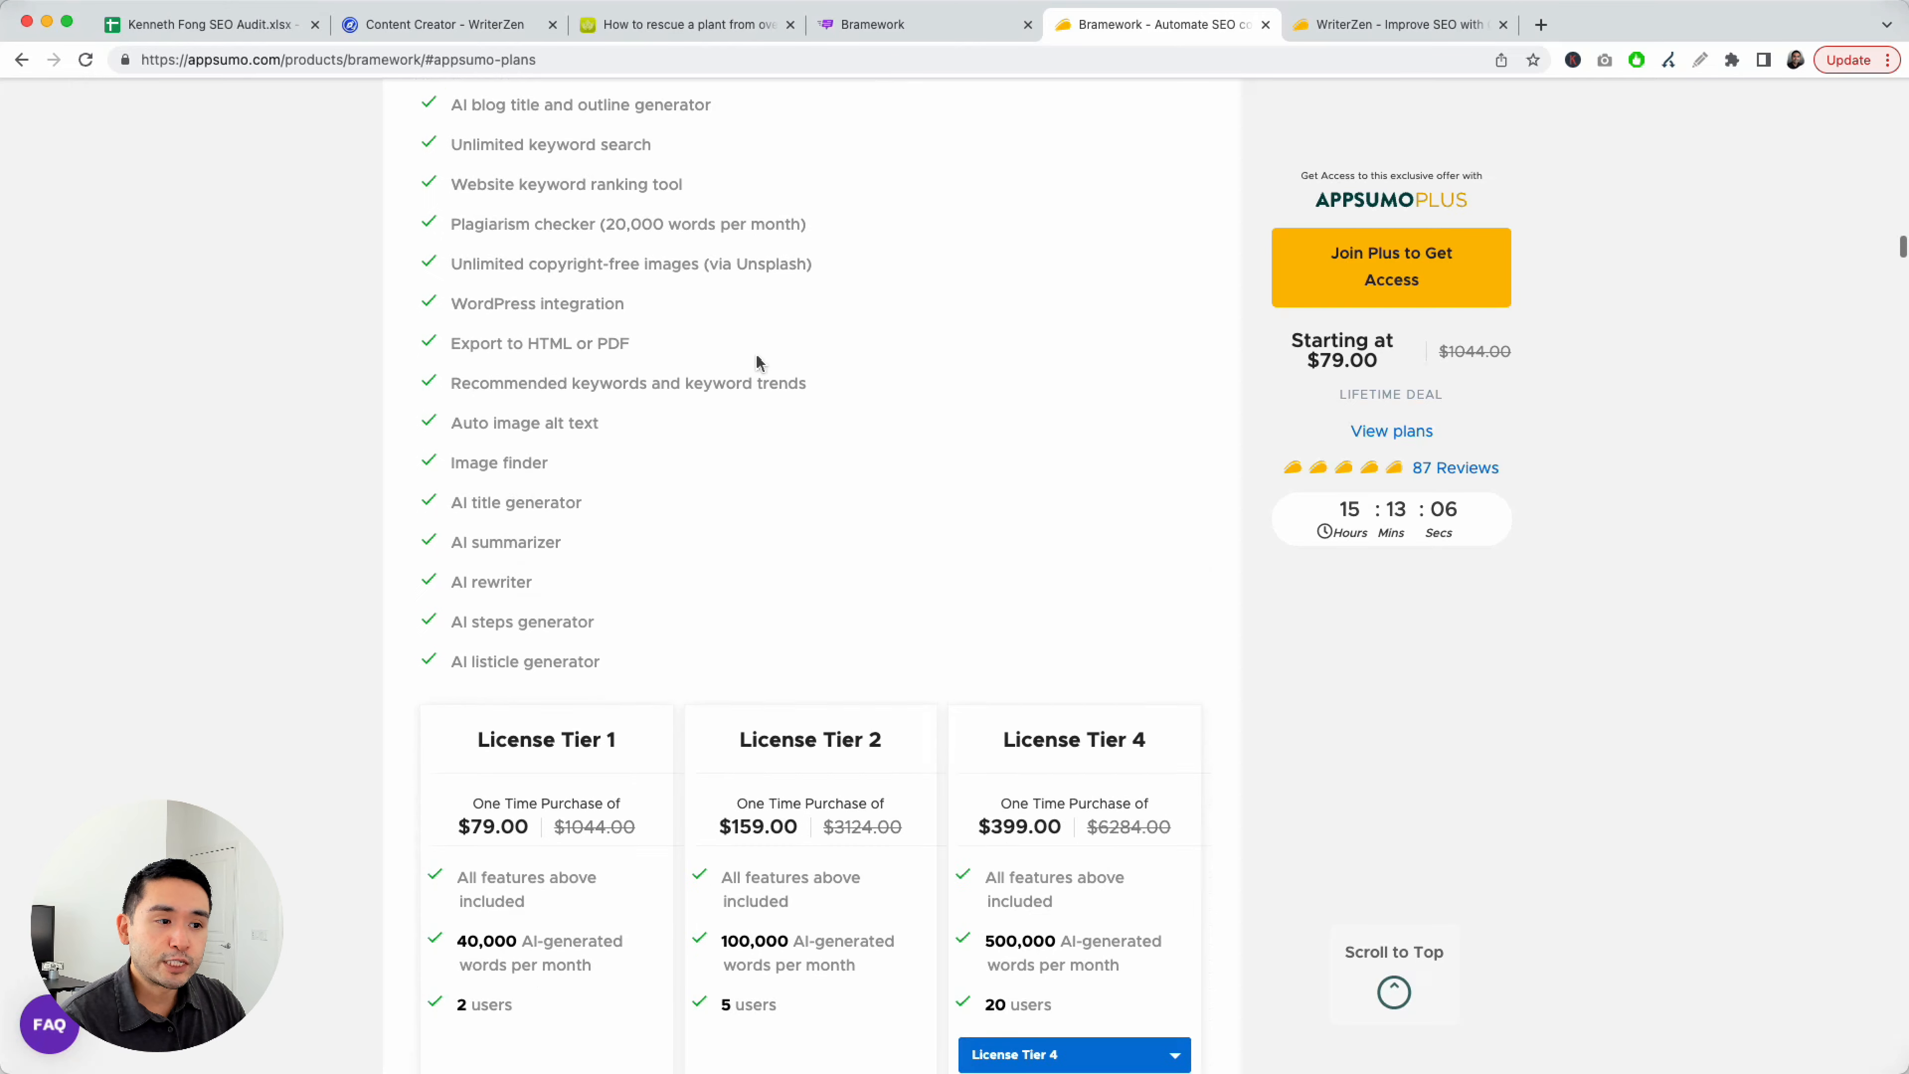
Switch to the Bramework article and shorten its web address to bramework.com to open the product's homepage
click(916, 29)
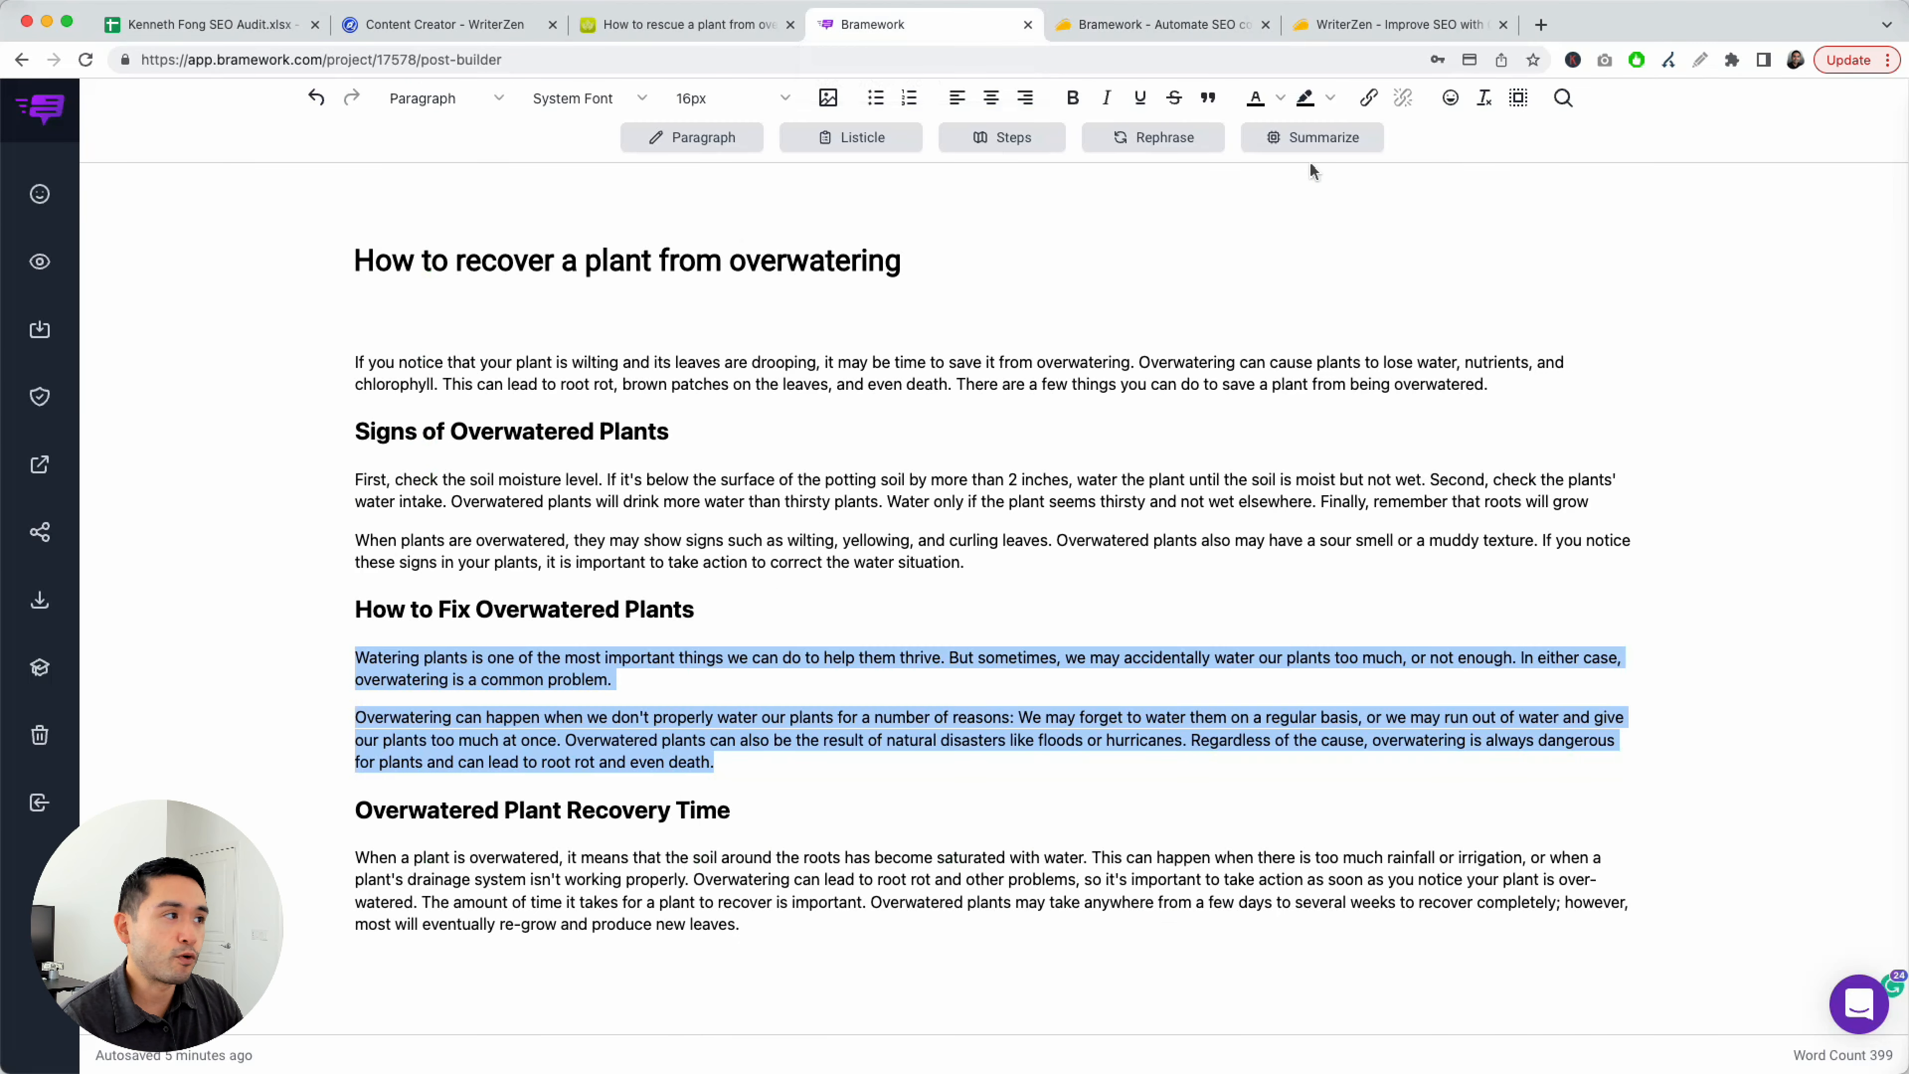
click(221, 61)
drag(219, 61, 113, 57)
key(BackSpace)
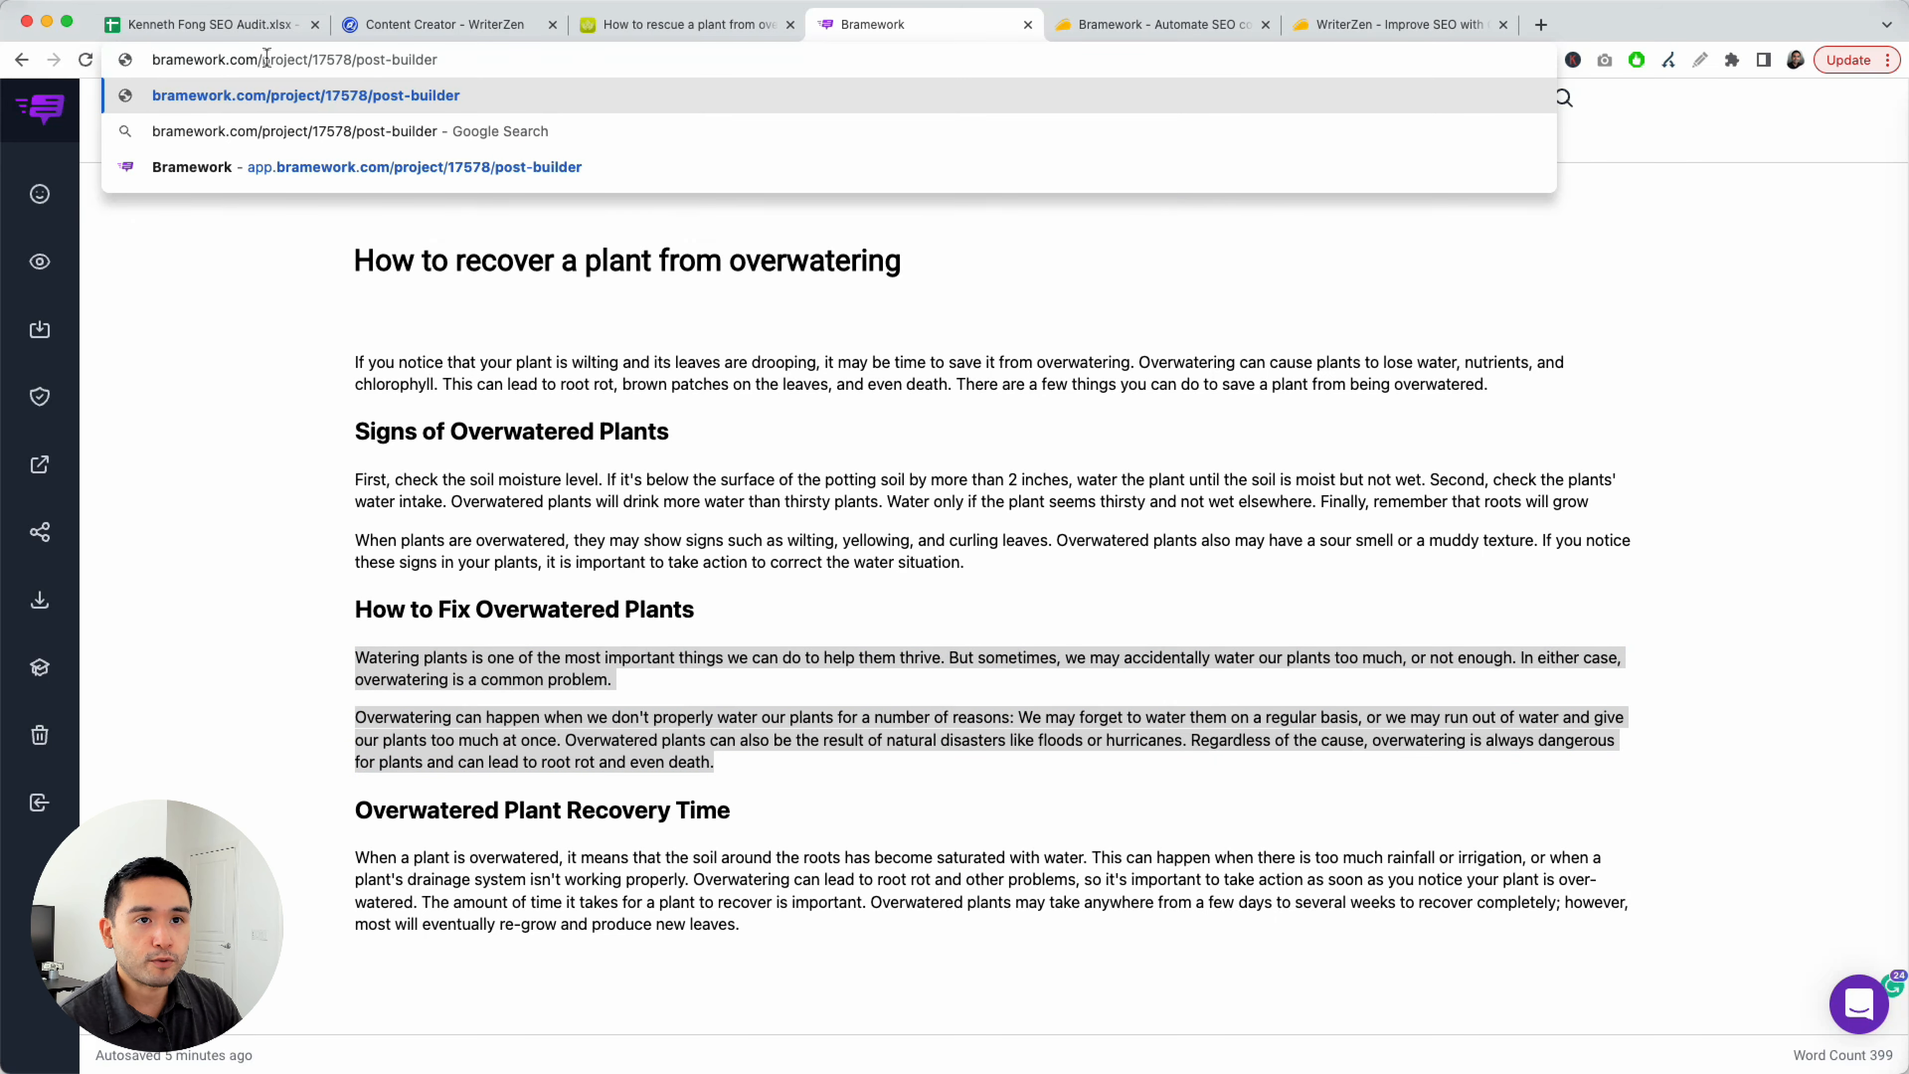
drag(258, 59, 341, 113)
key(BackSpace)
key(Return)
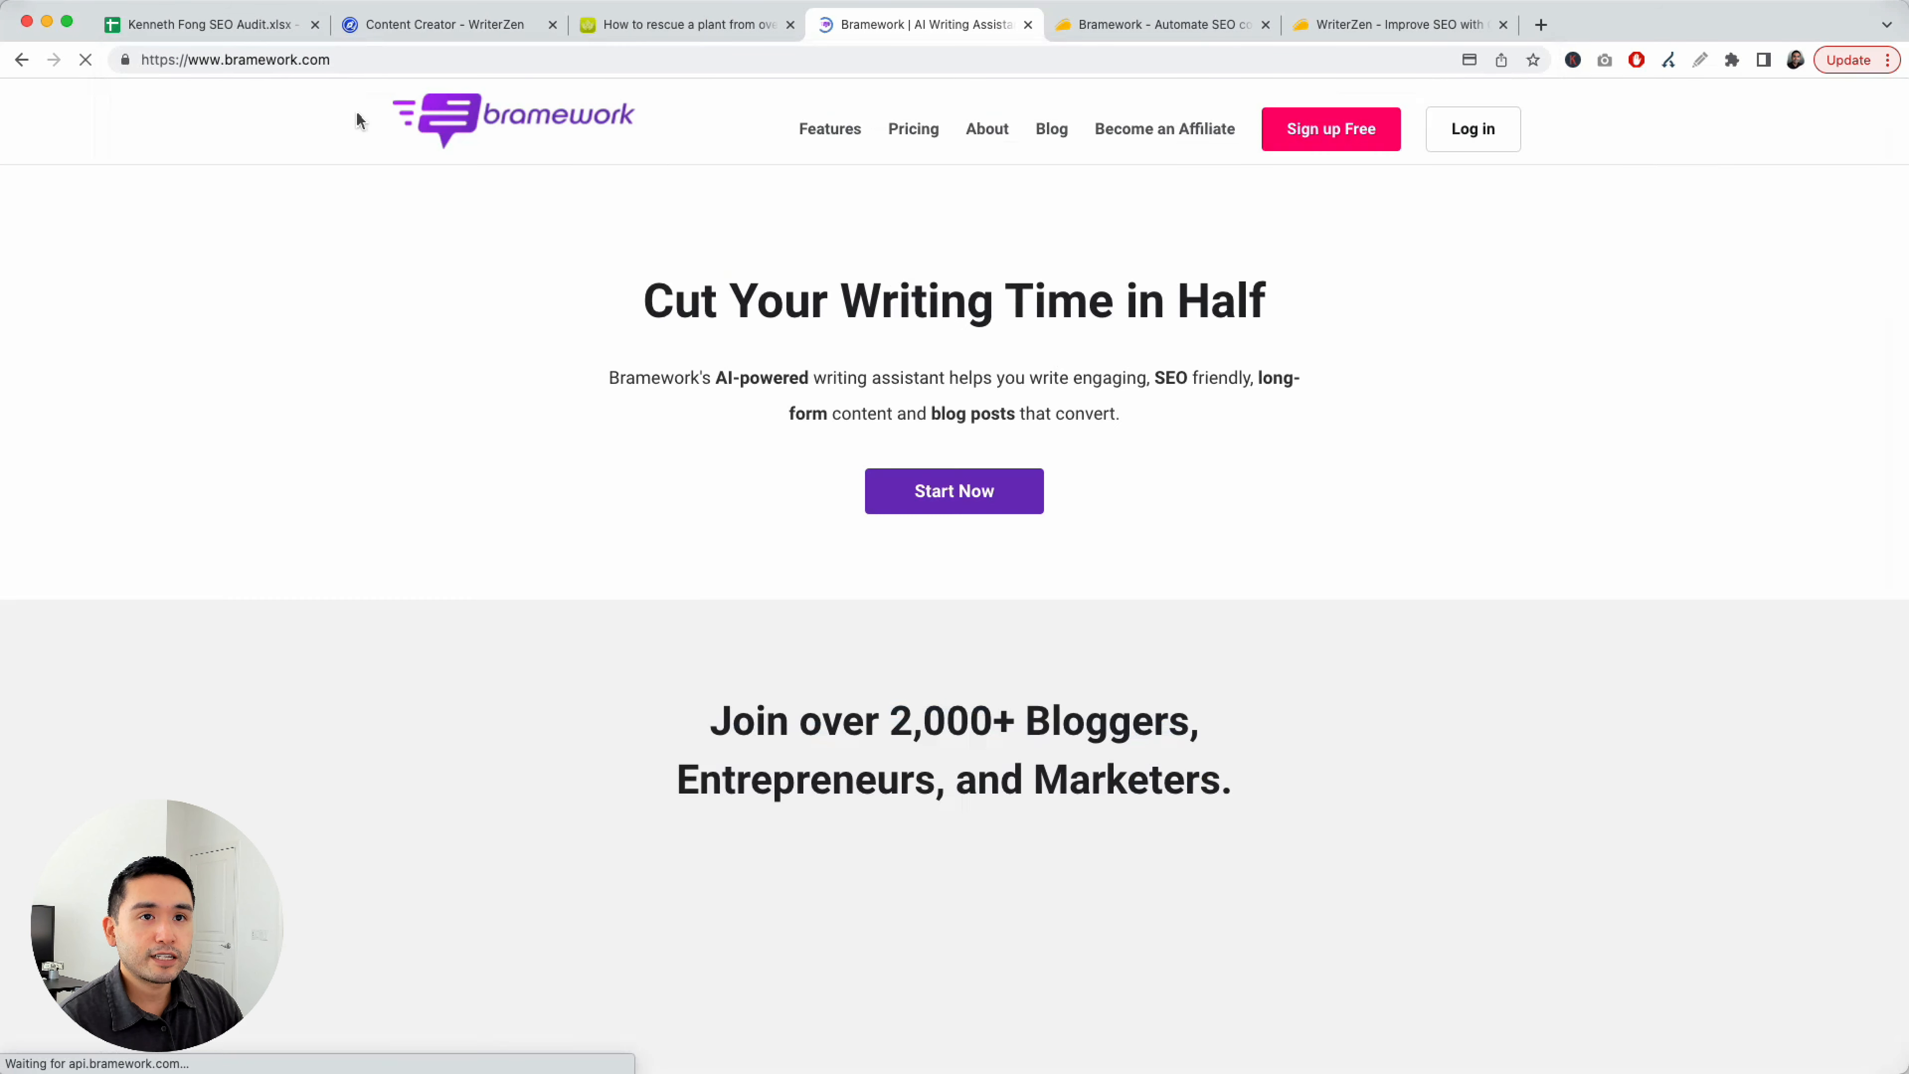
Compare the plans on Bramework's pricing page with the starting price of the AppSumo lifetime deal
click(921, 131)
drag(777, 692, 823, 745)
click(1098, 28)
drag(1307, 359, 1366, 359)
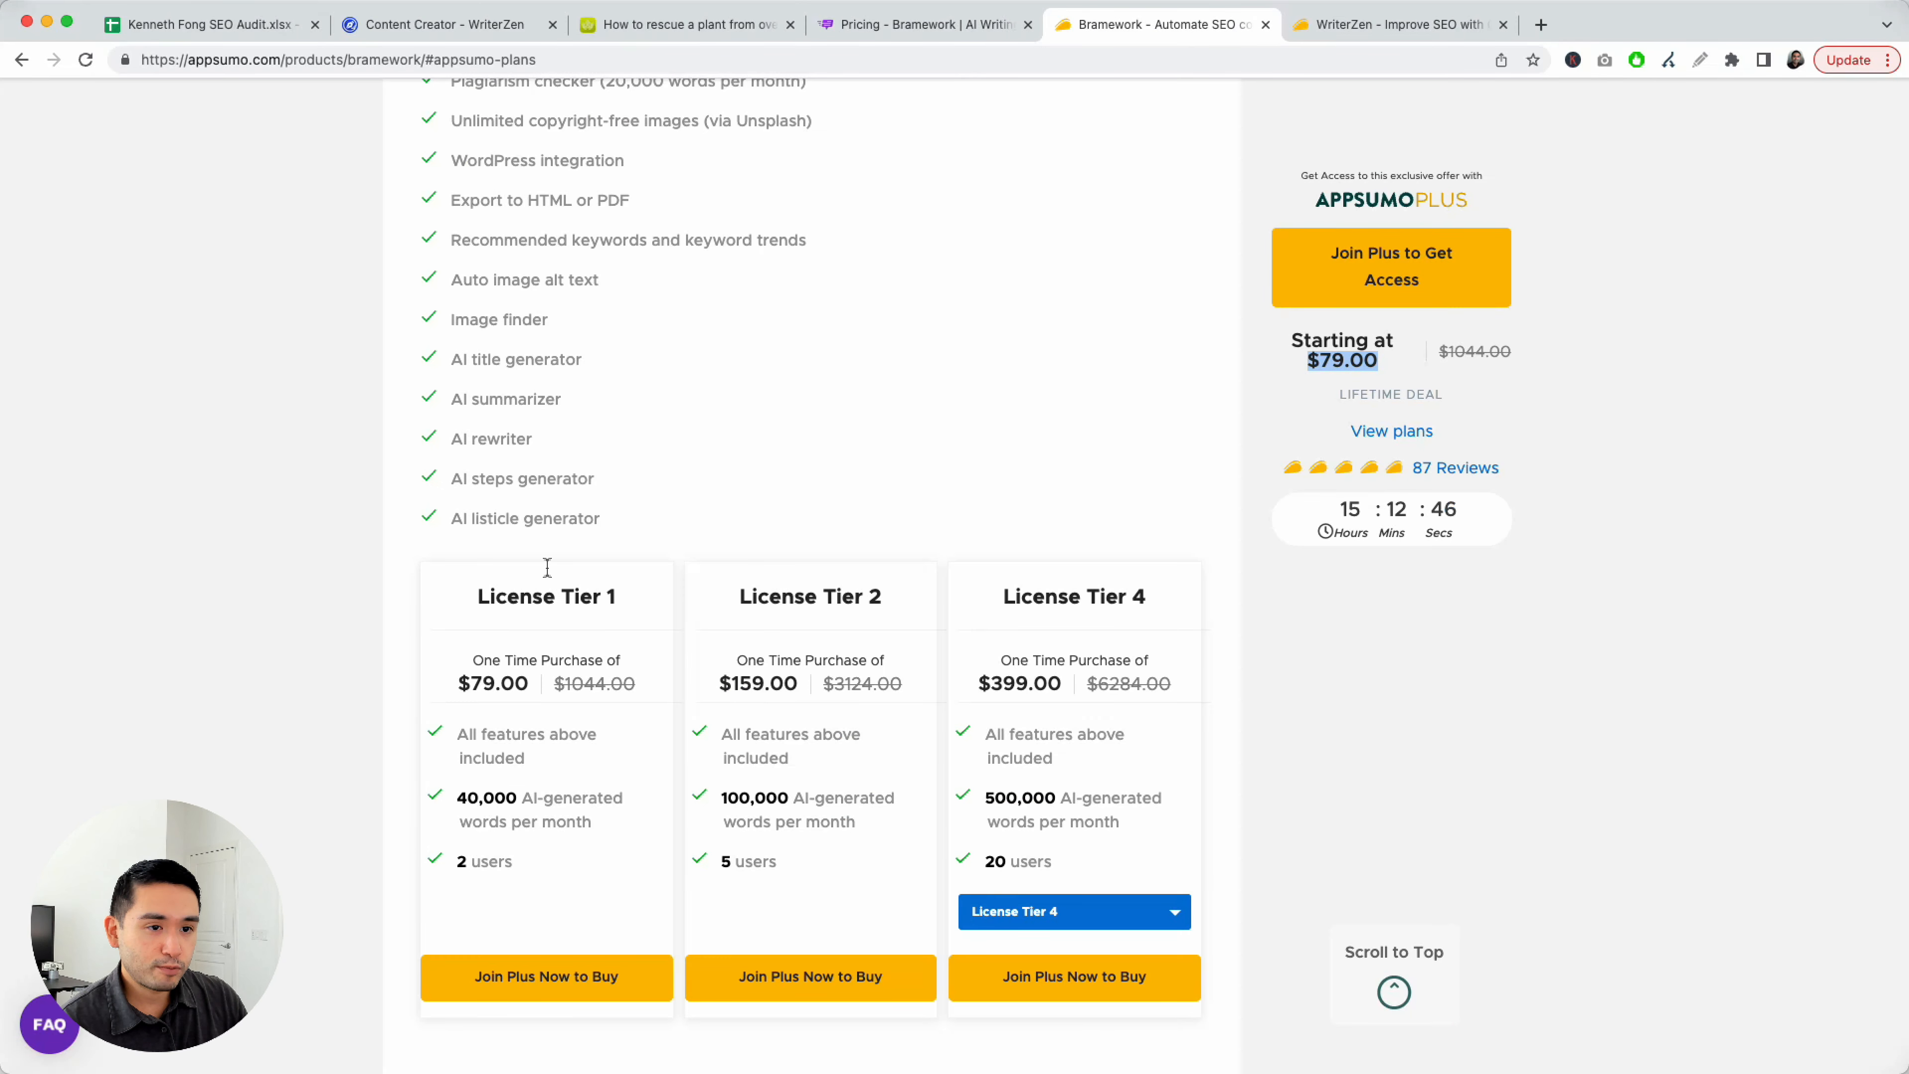
Compare Bramework's License Tier 1 with the starting price and code plans of the WriterZen deal on AppSumo
scroll(526, 661, down, 3)
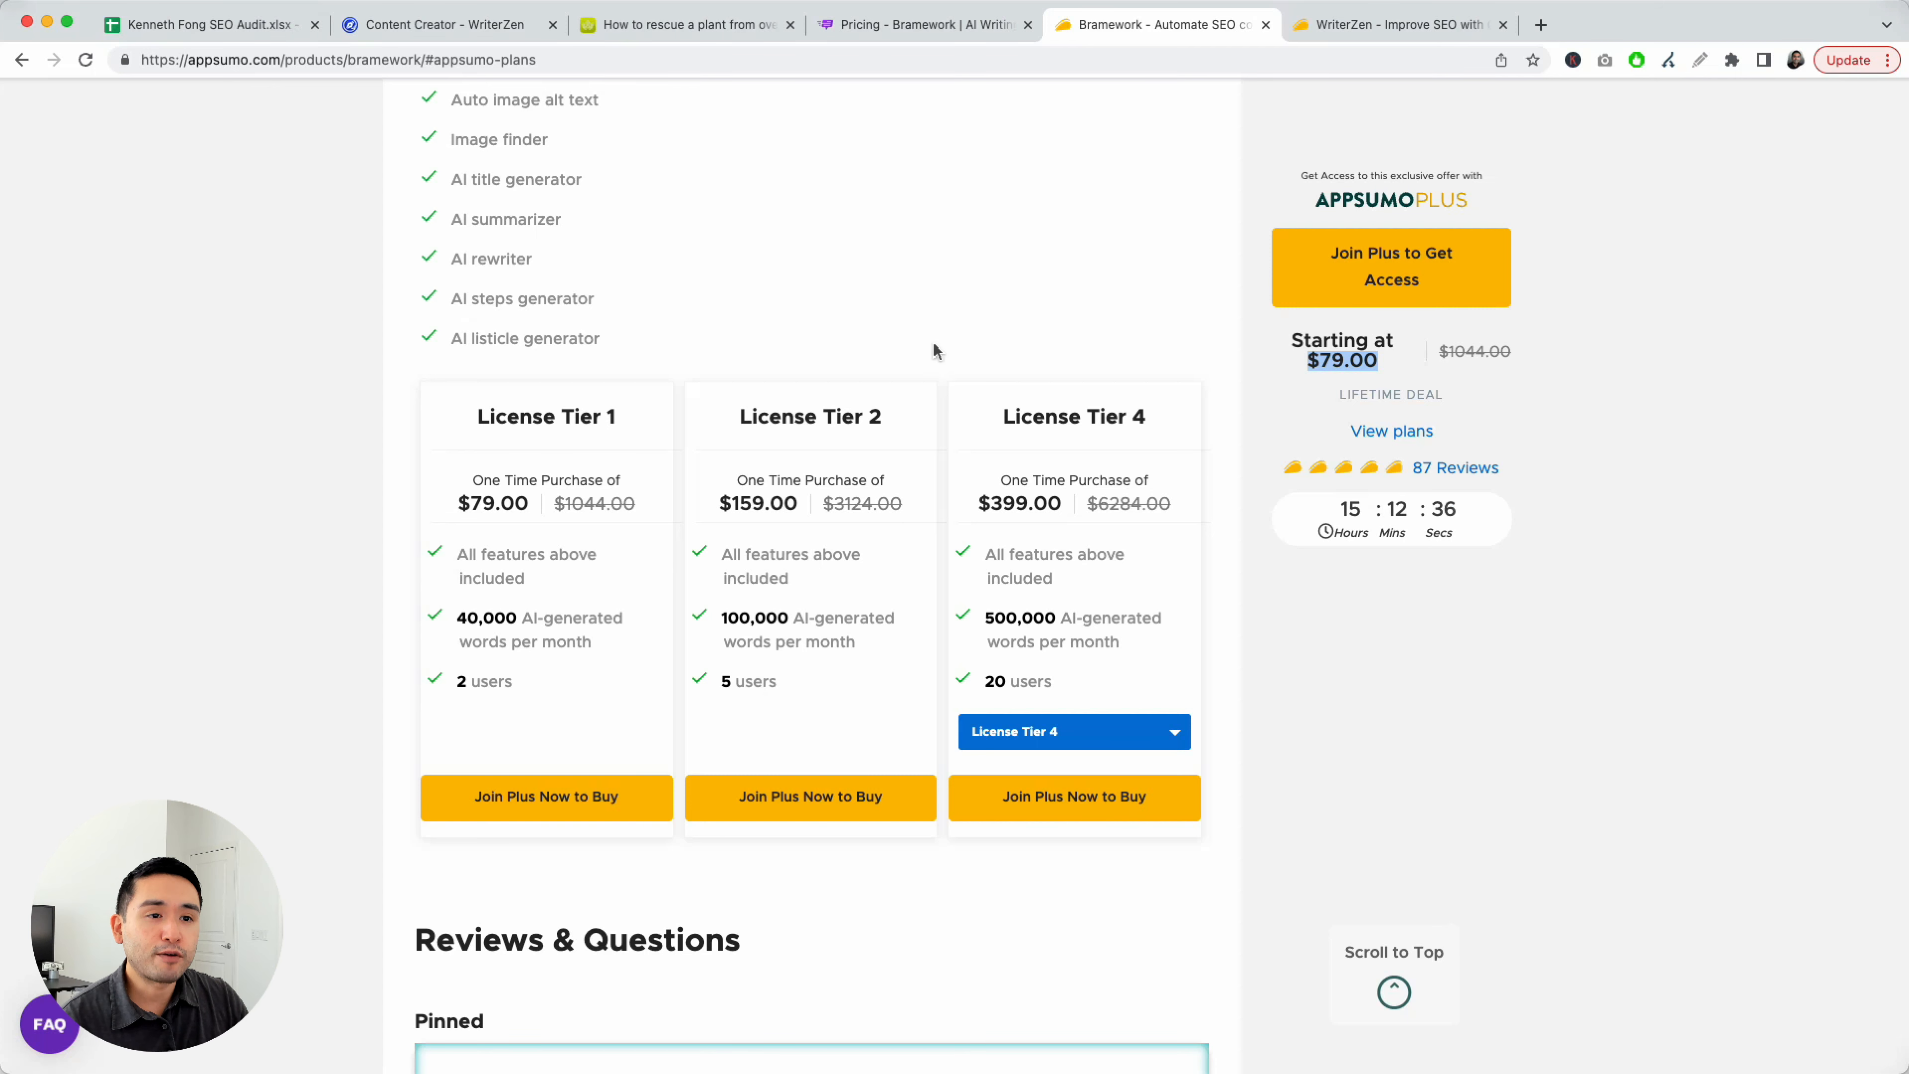
drag(508, 412, 612, 413)
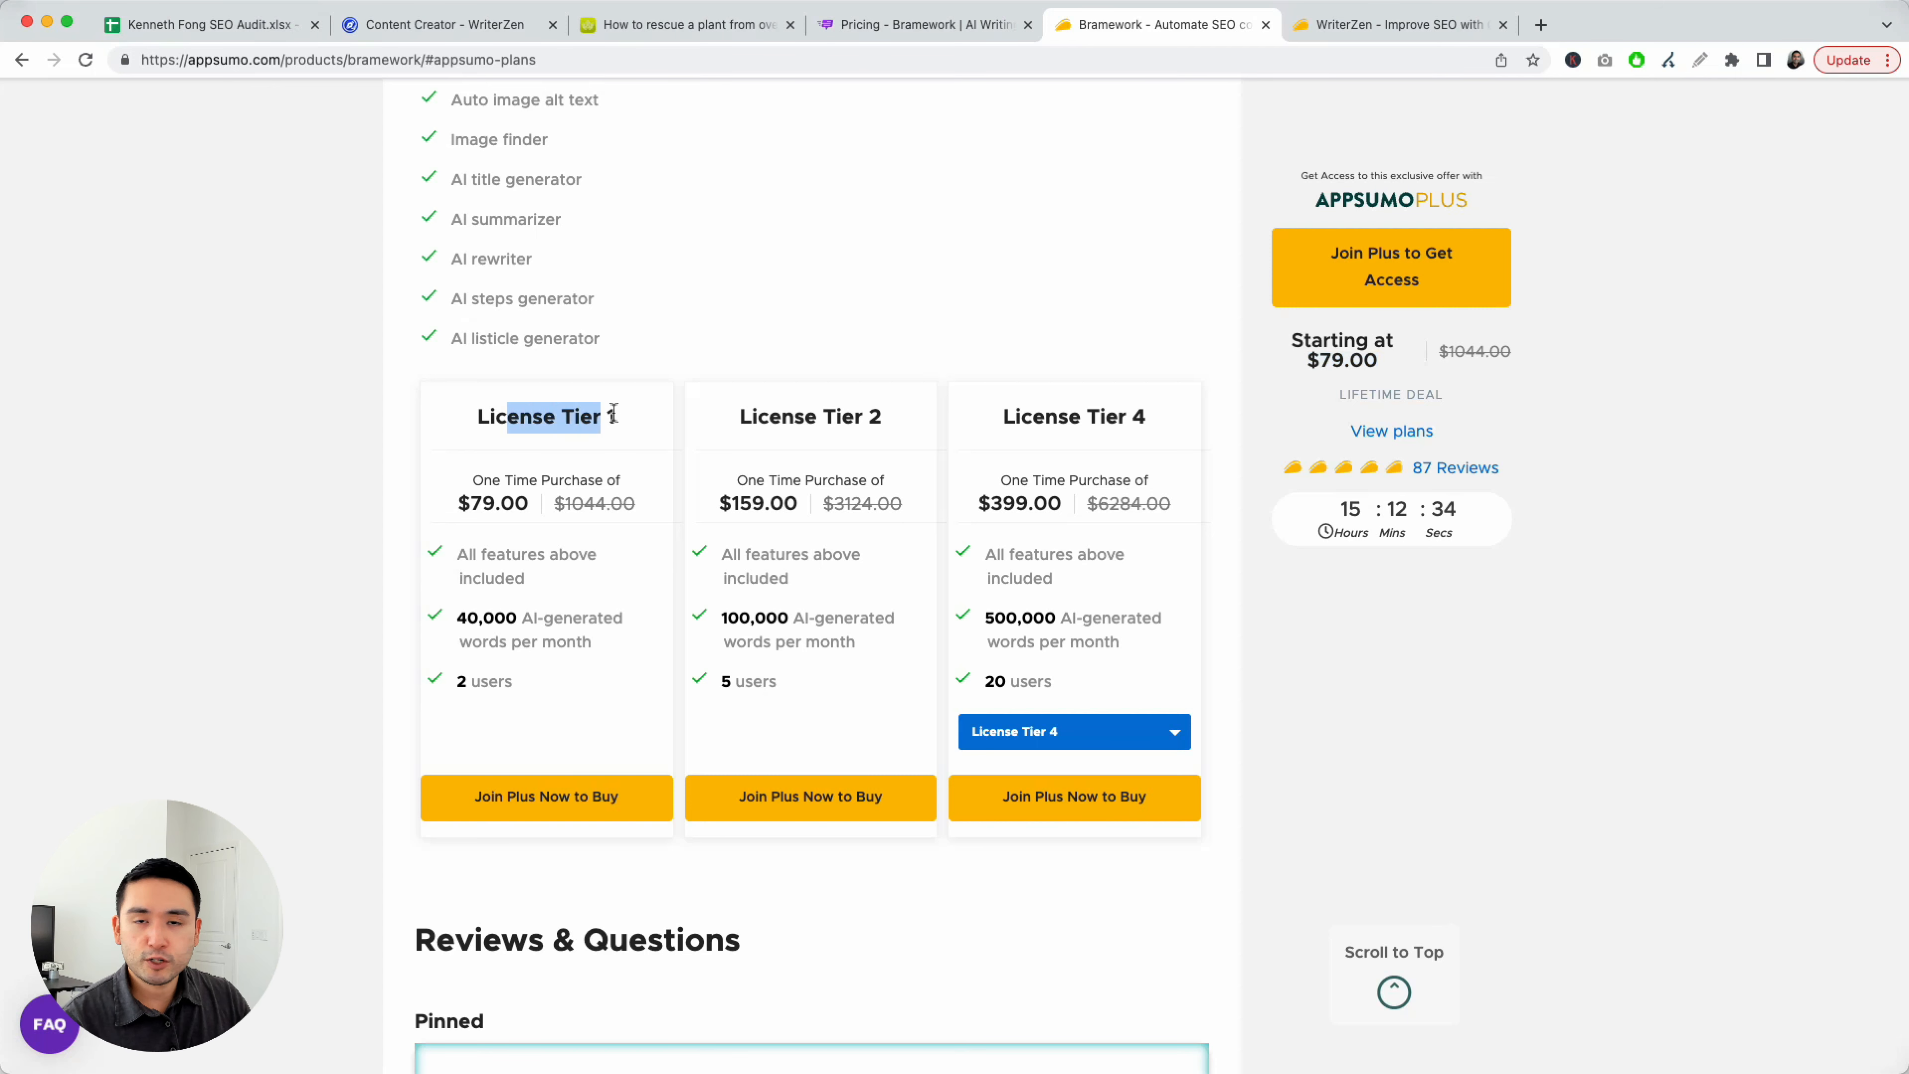
click(1338, 25)
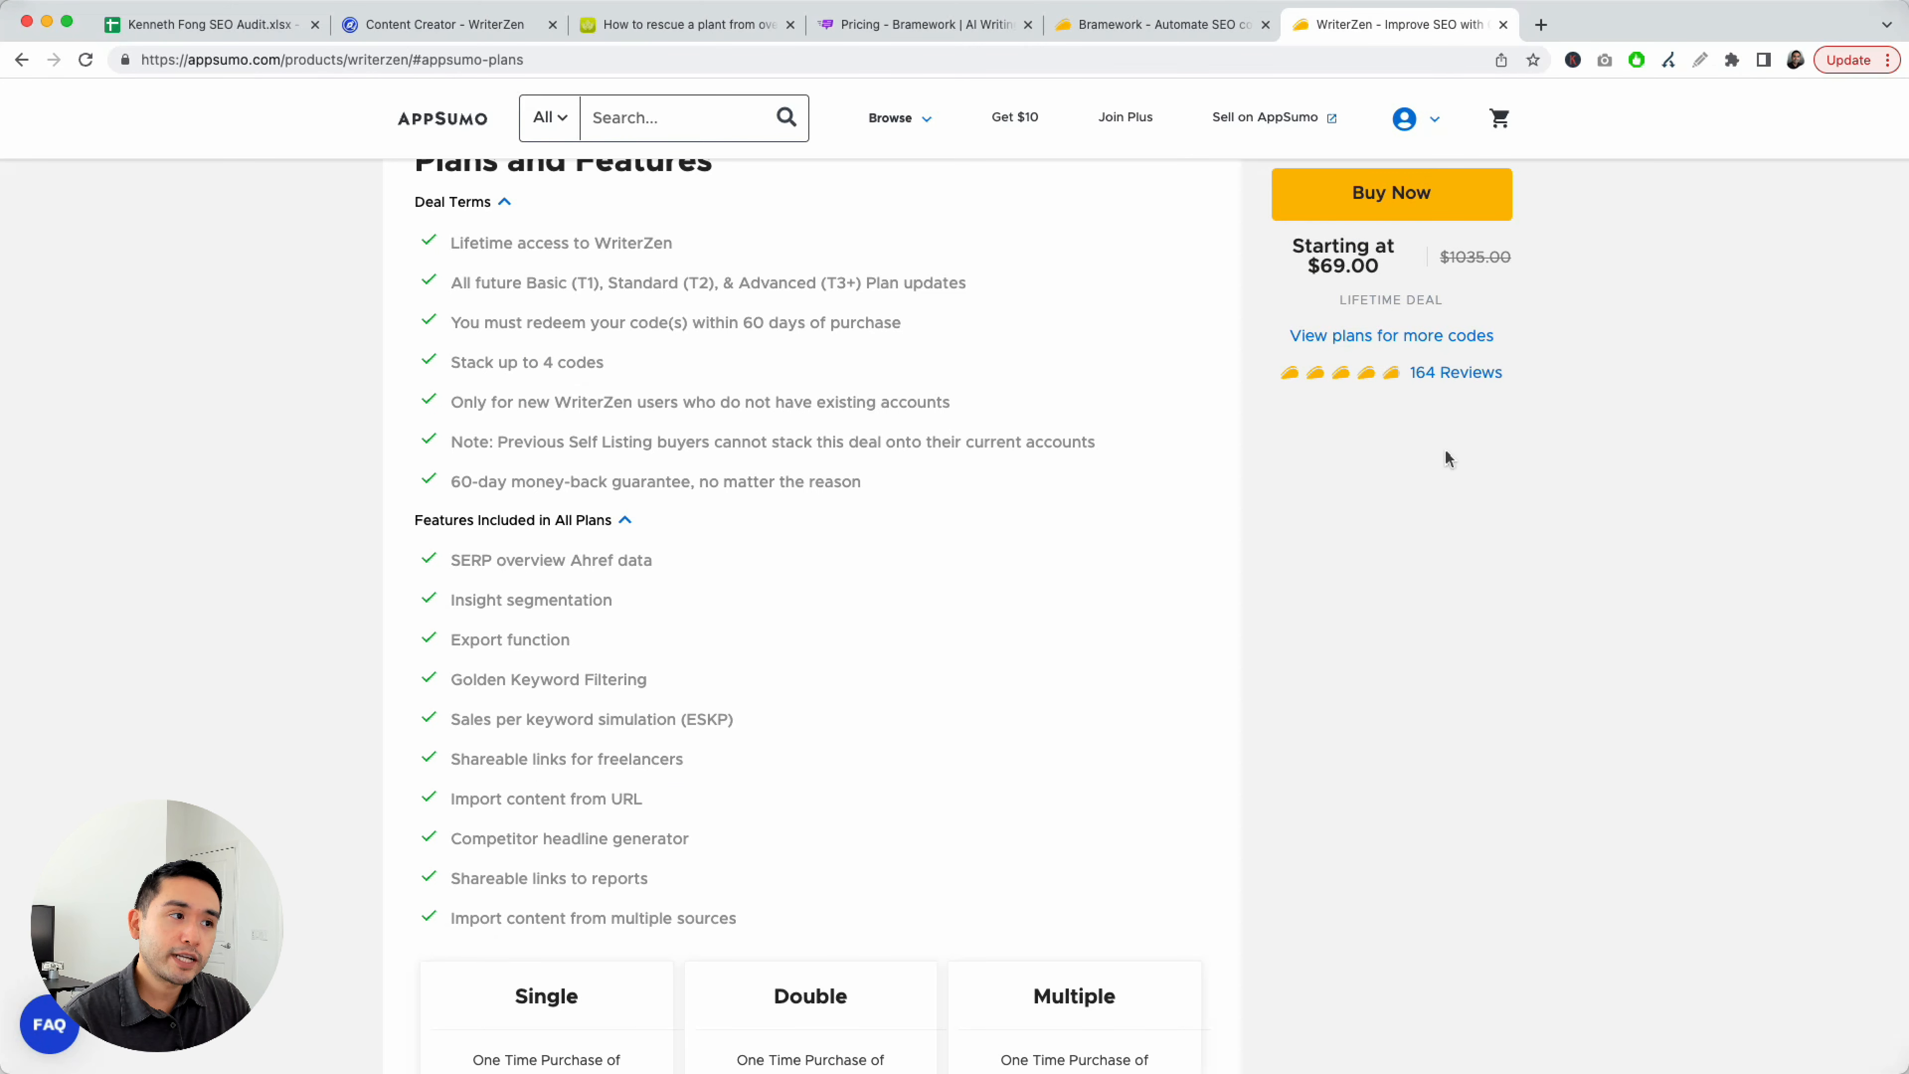
drag(1286, 263, 1516, 260)
scroll(1067, 344, down, 5)
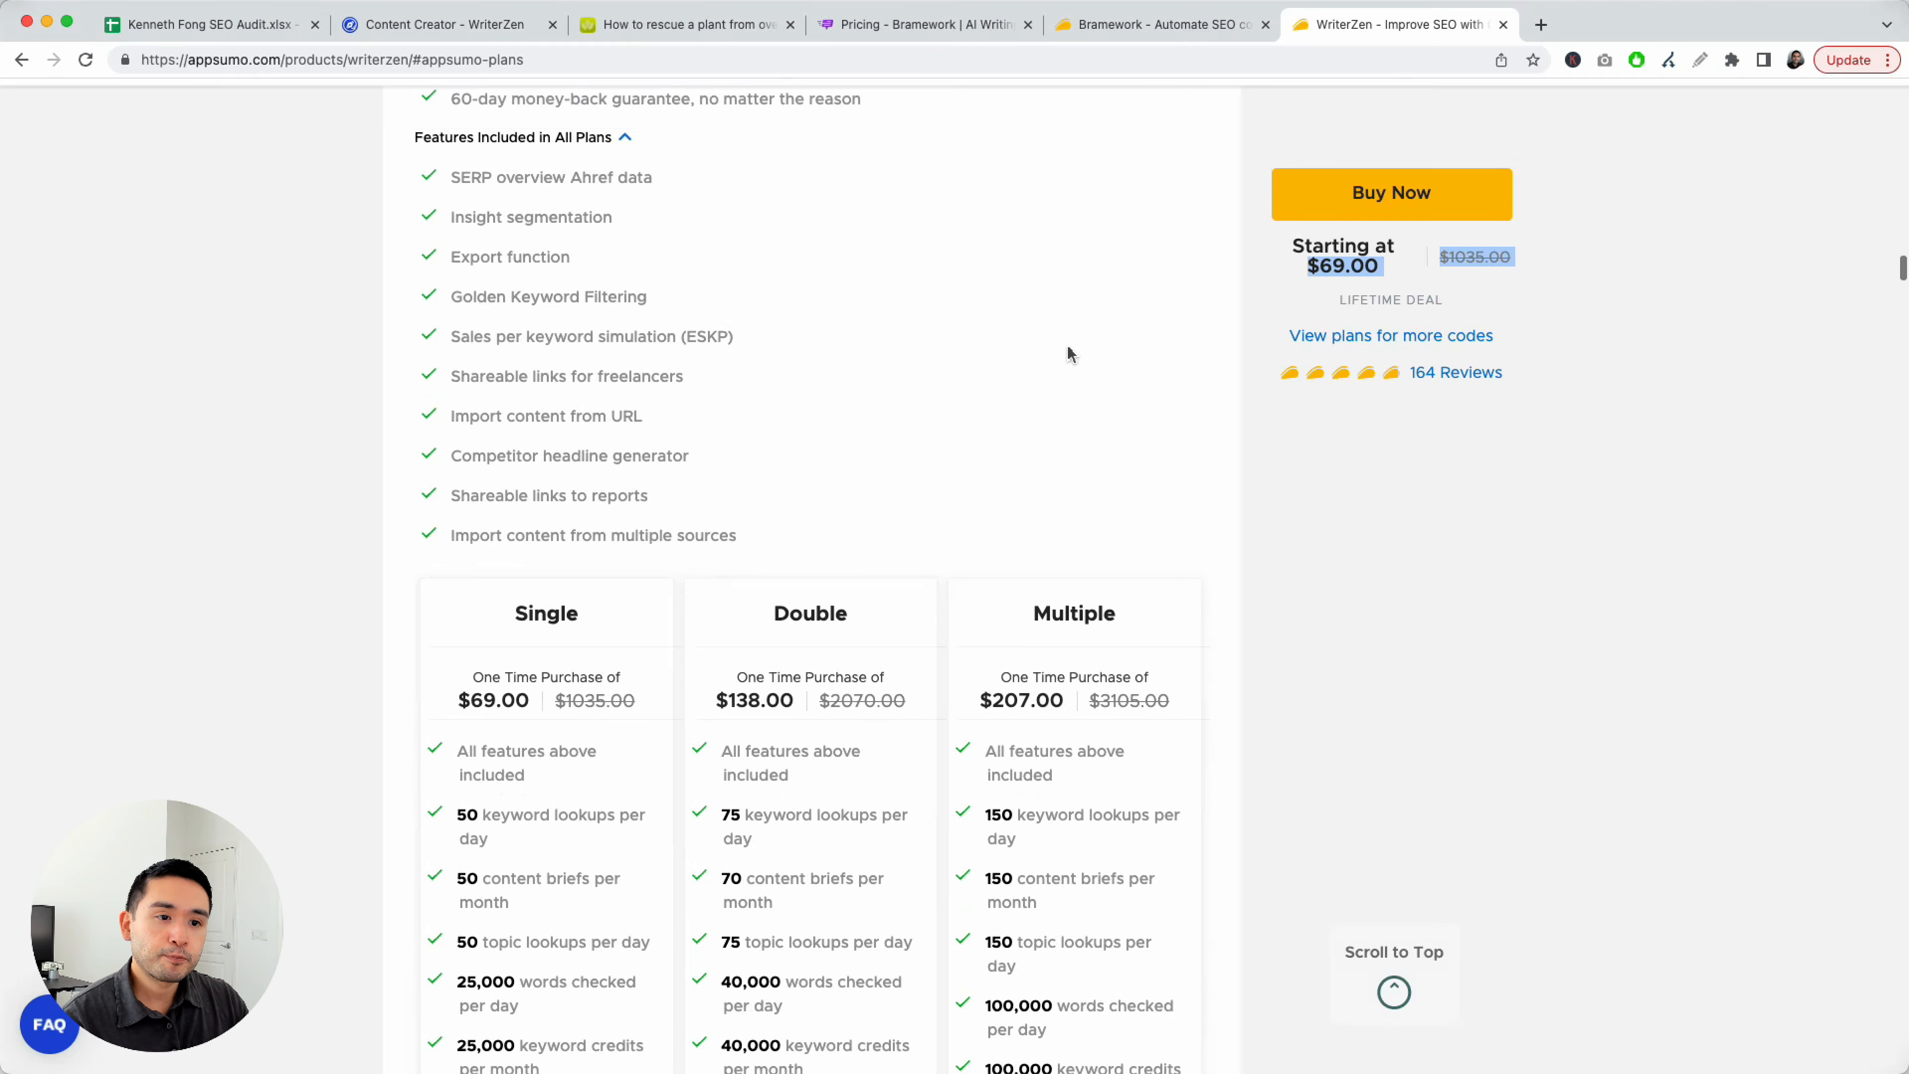
scroll(946, 382, down, 5)
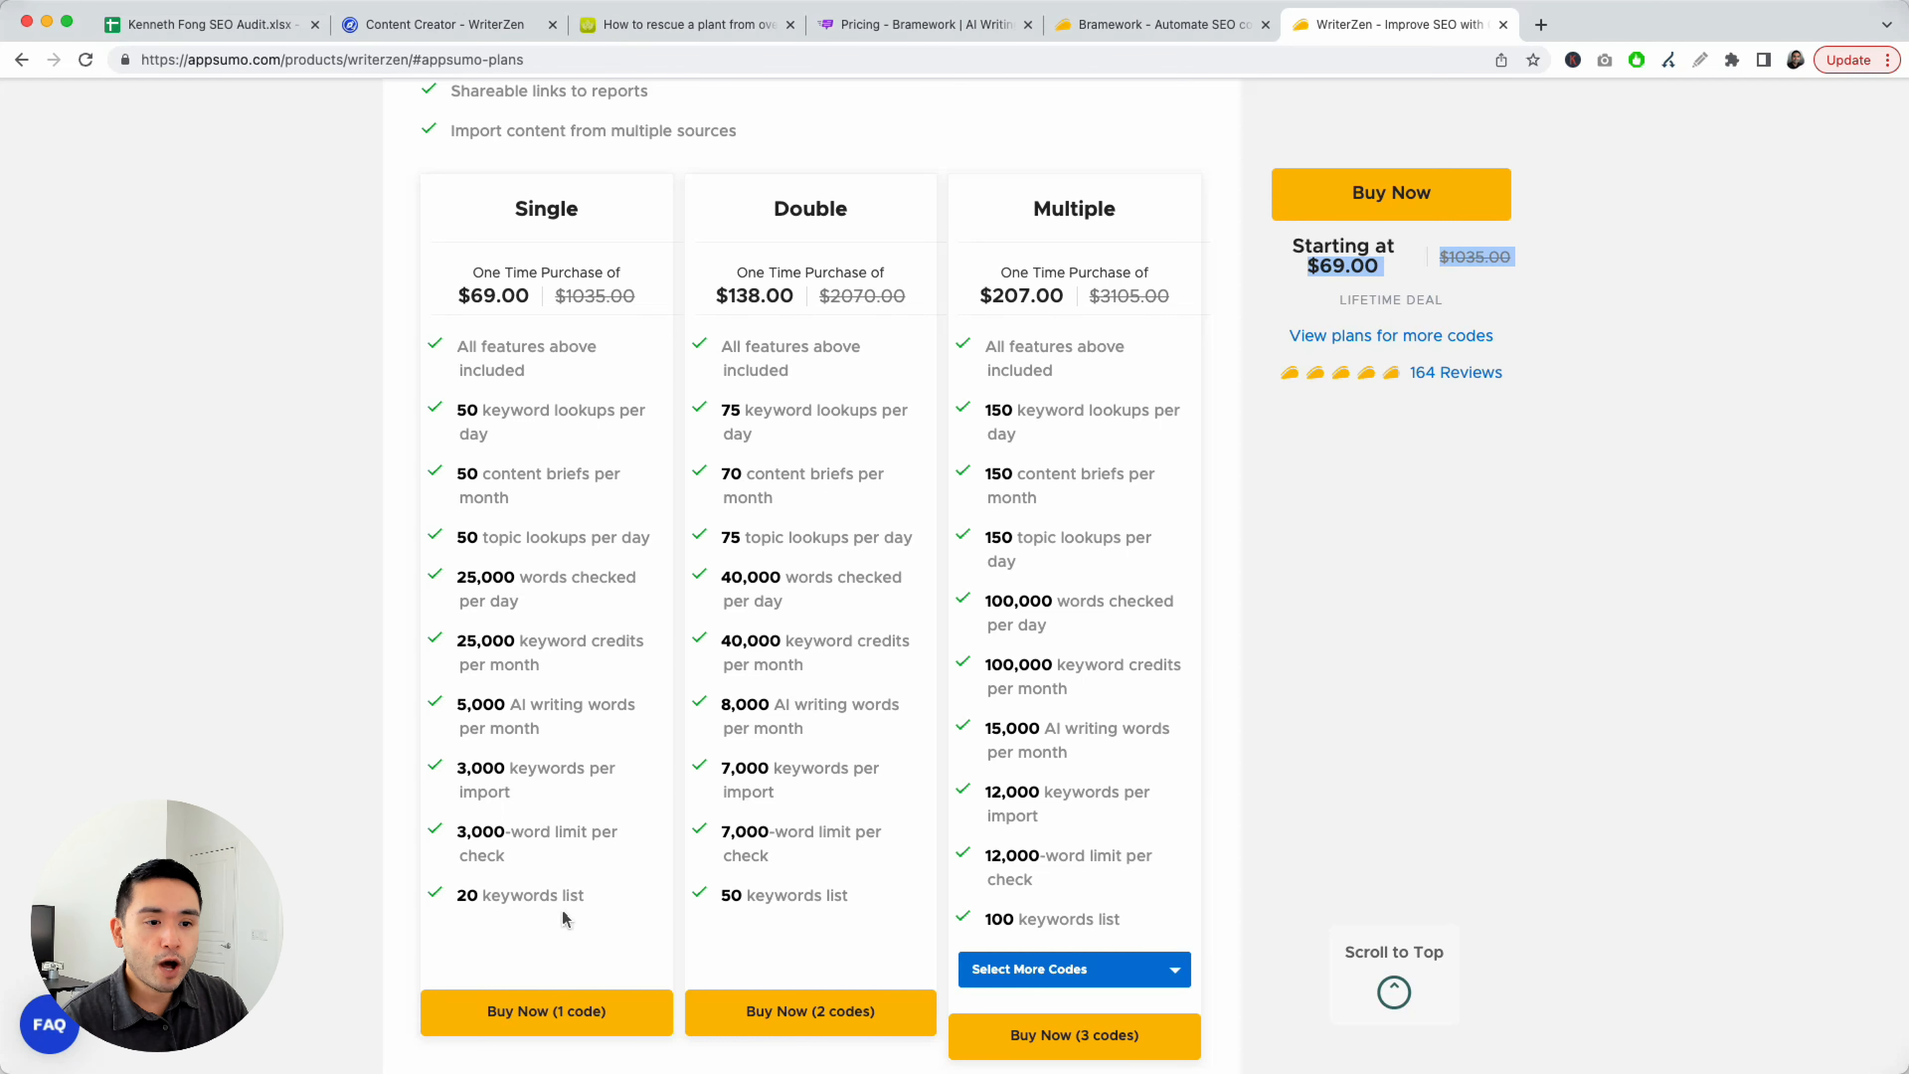
Search the WriterZen deal page for "ai" and compare the Single plan's monthly AI words with Bramework's License Tier 1
key(super+f)
text(ai)
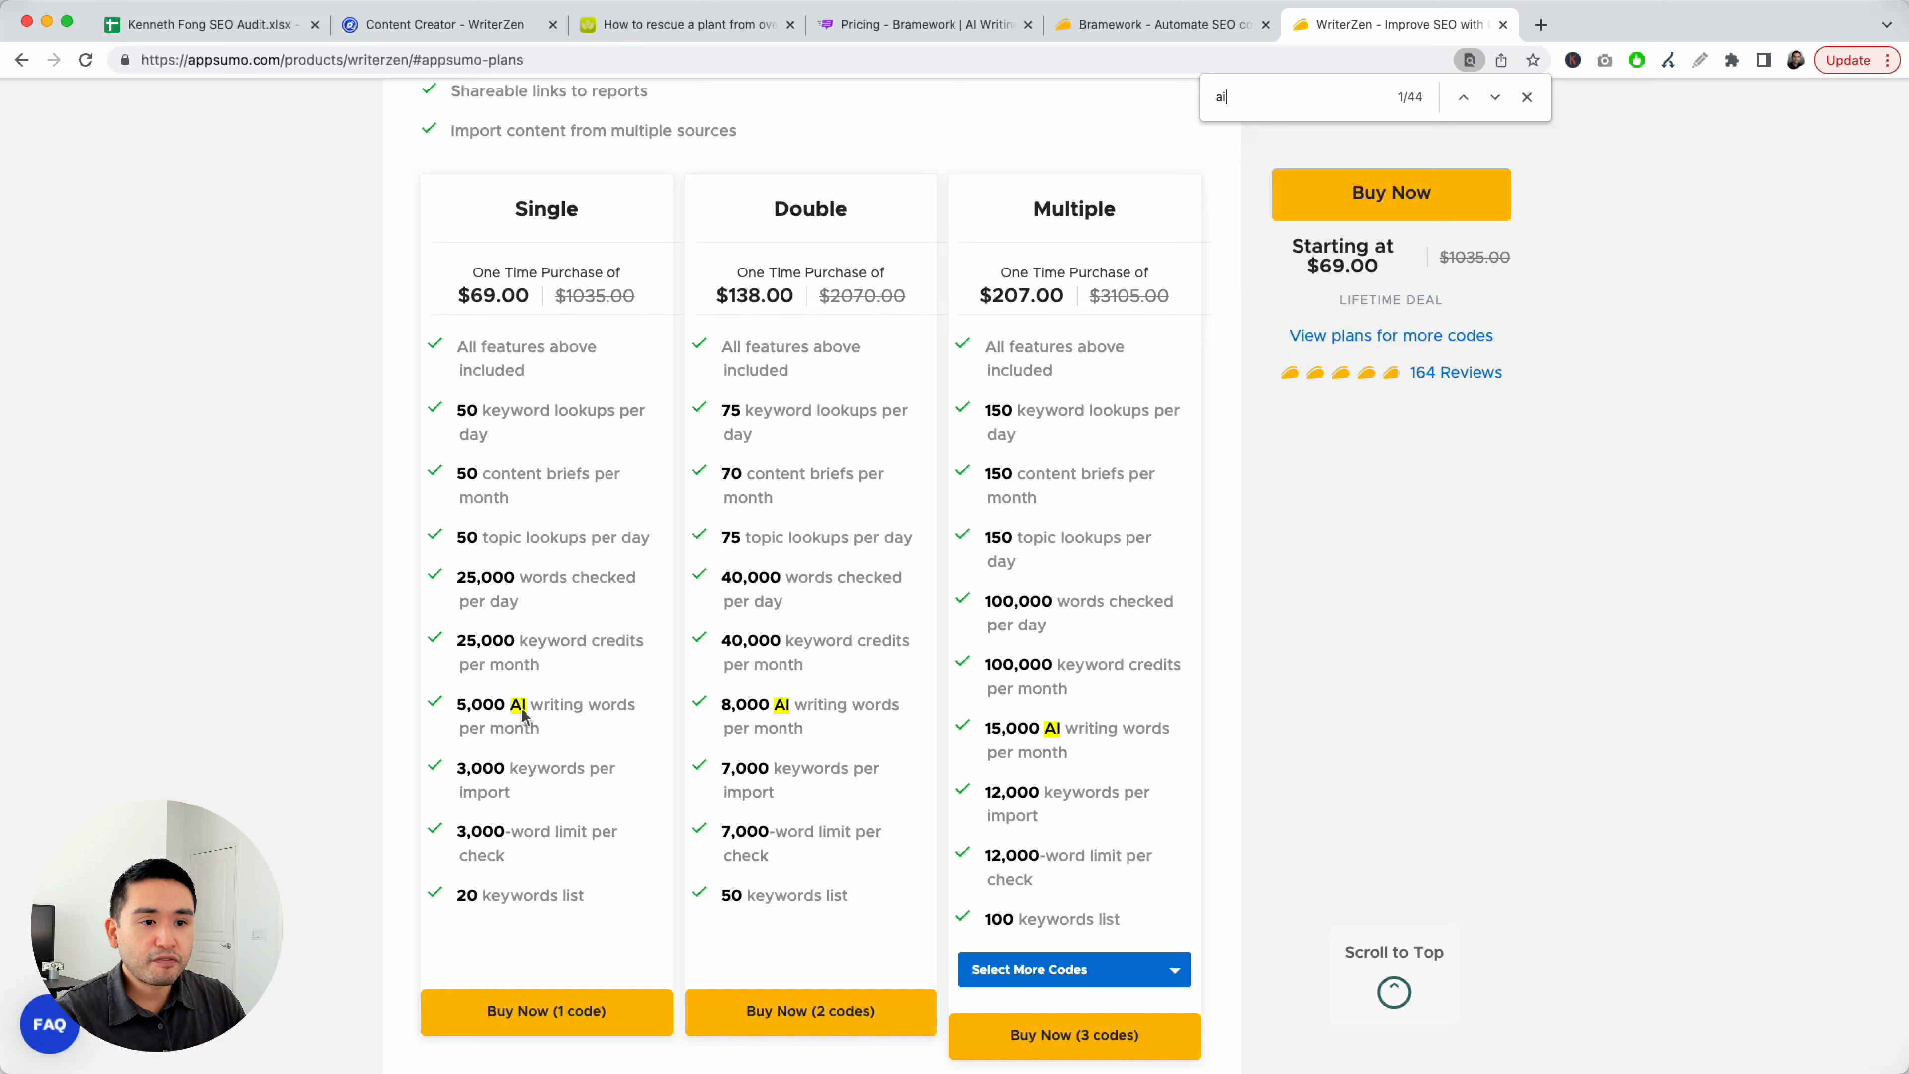
drag(466, 704, 608, 728)
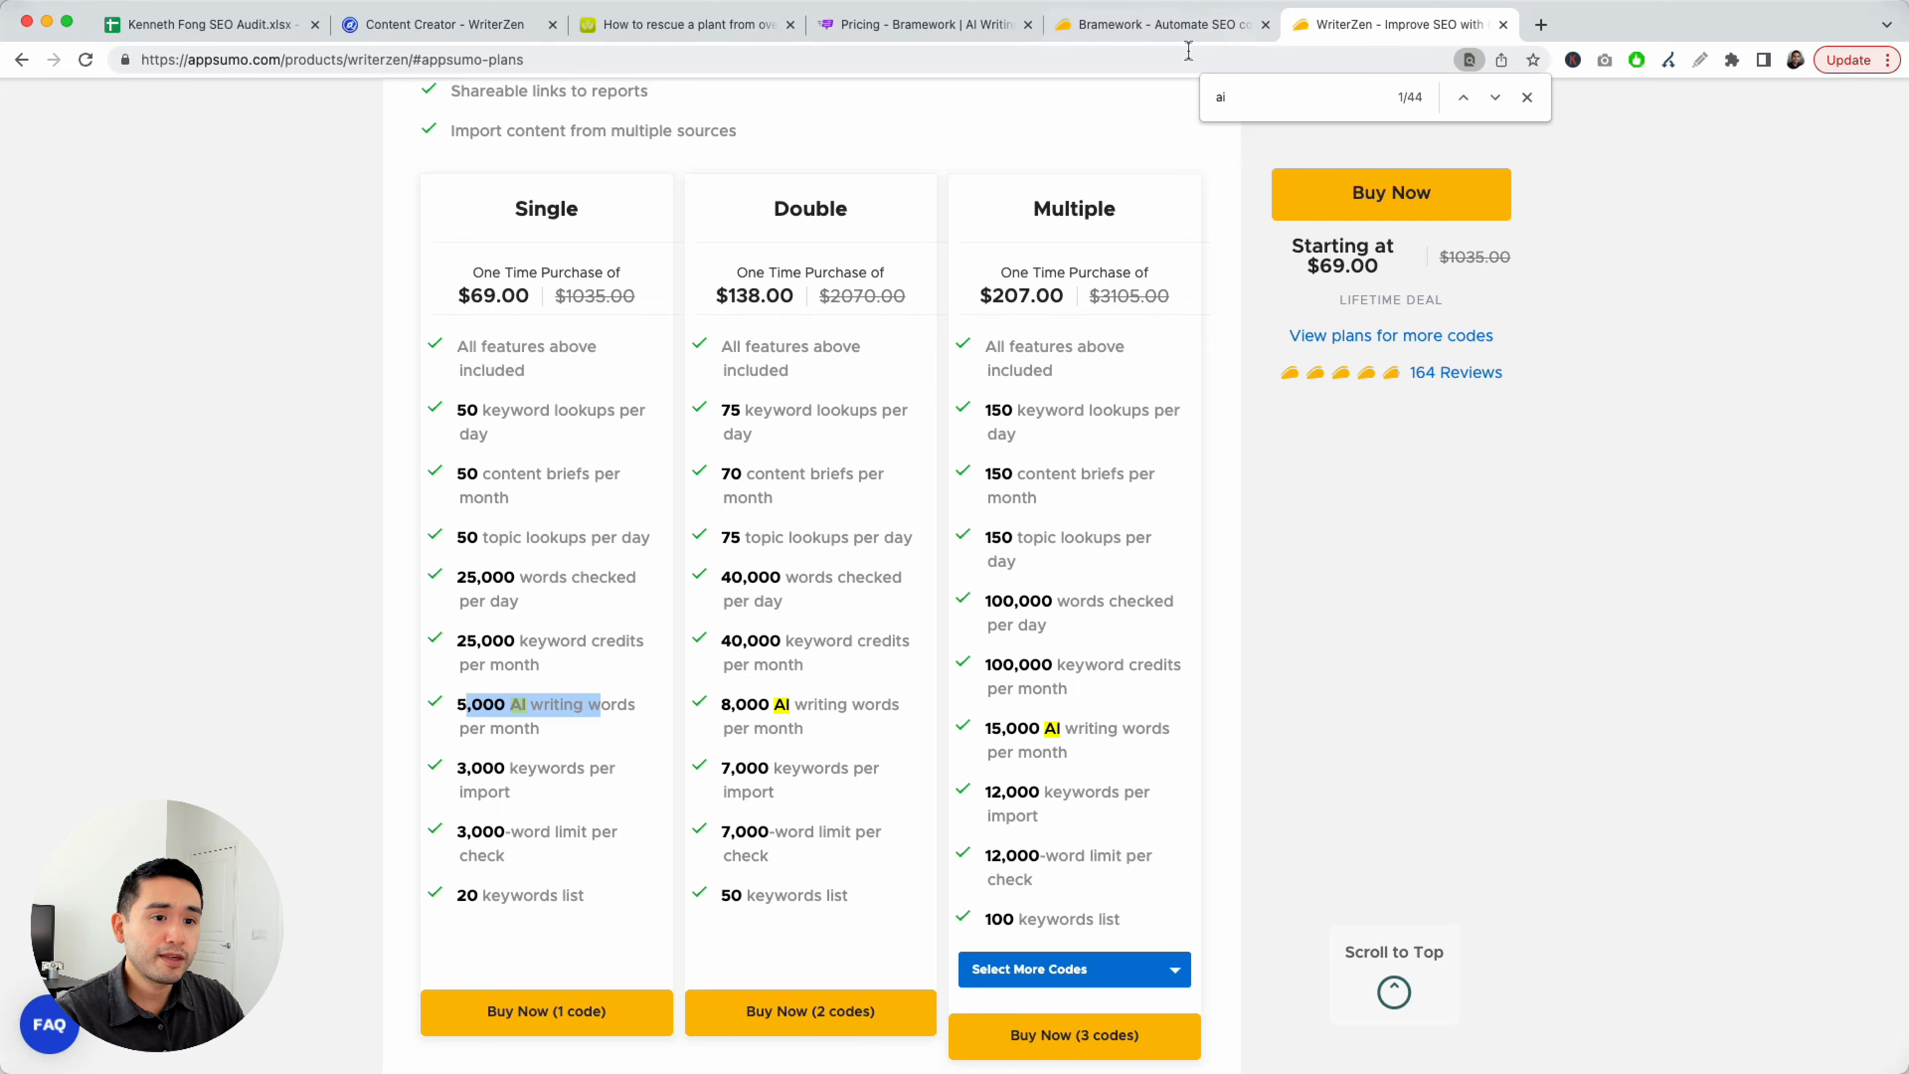
click(1162, 28)
drag(458, 615, 702, 630)
click(654, 505)
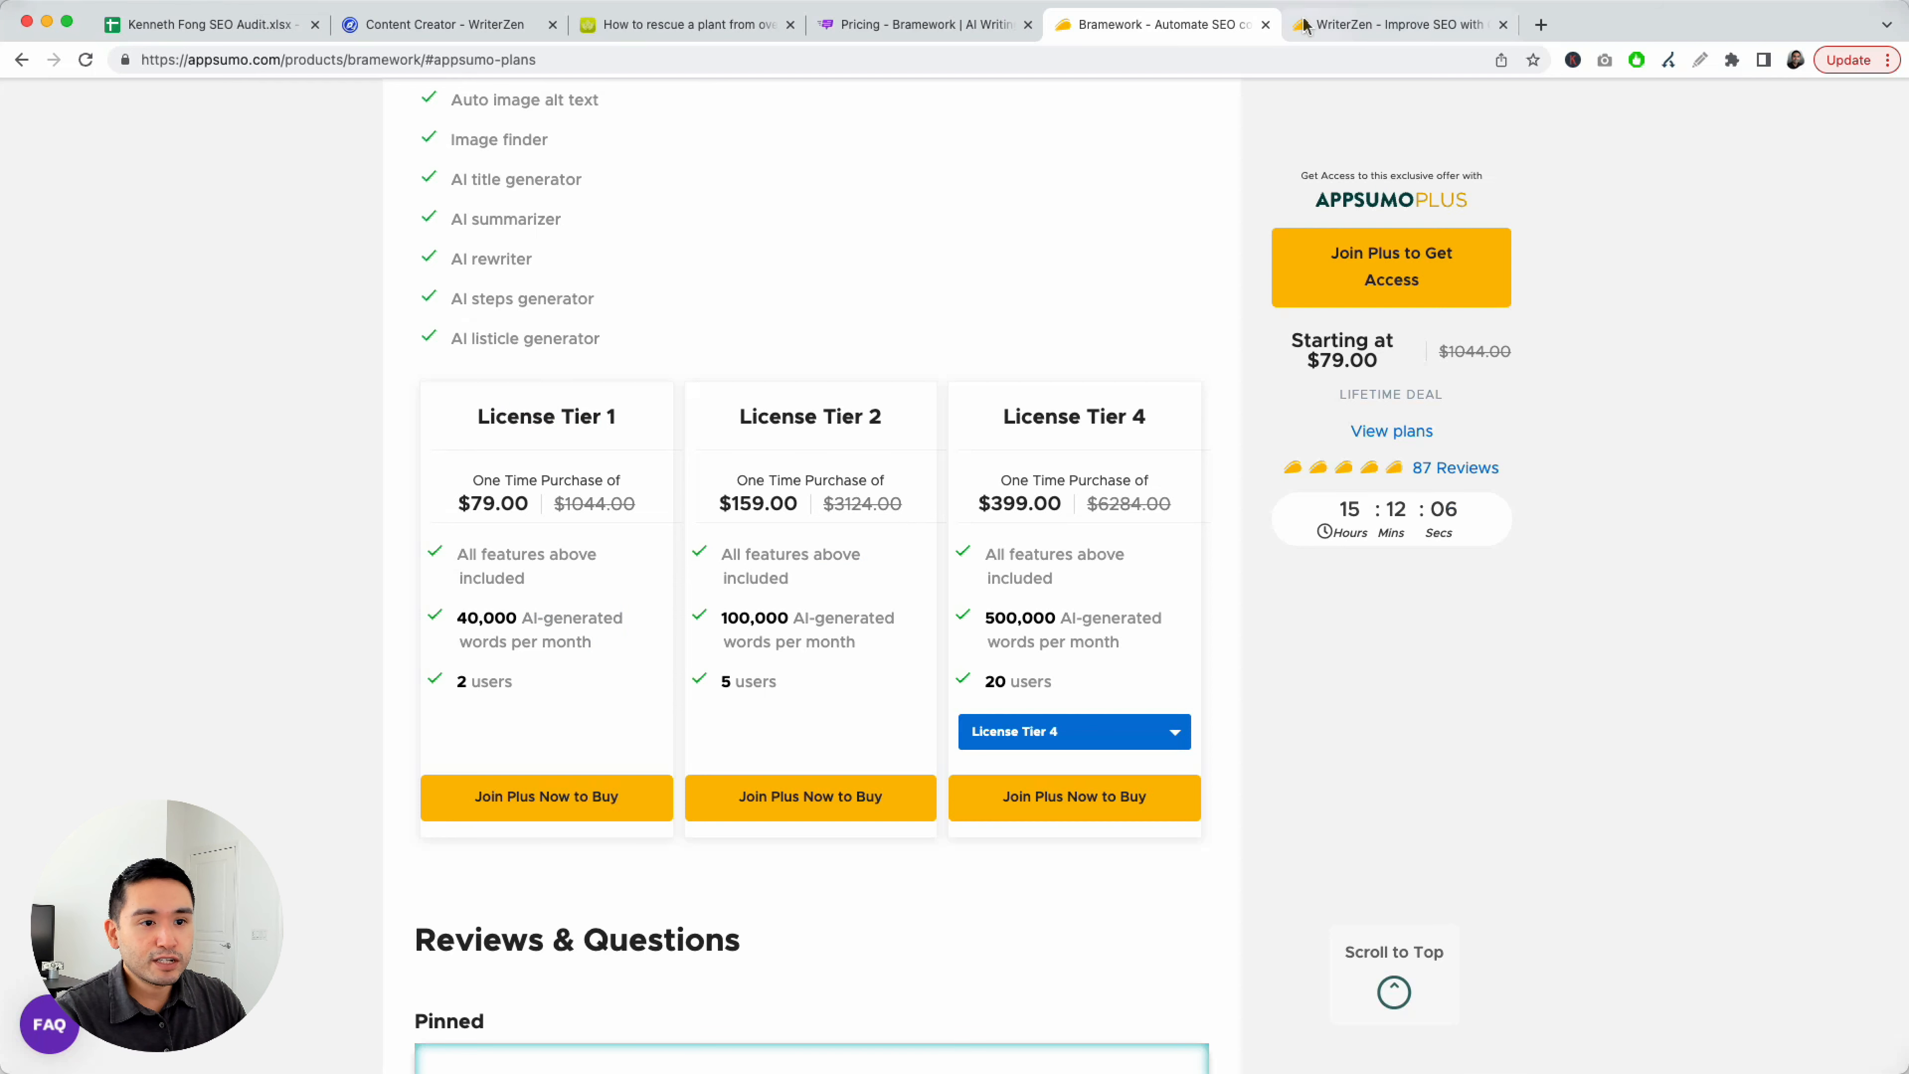
click(1323, 25)
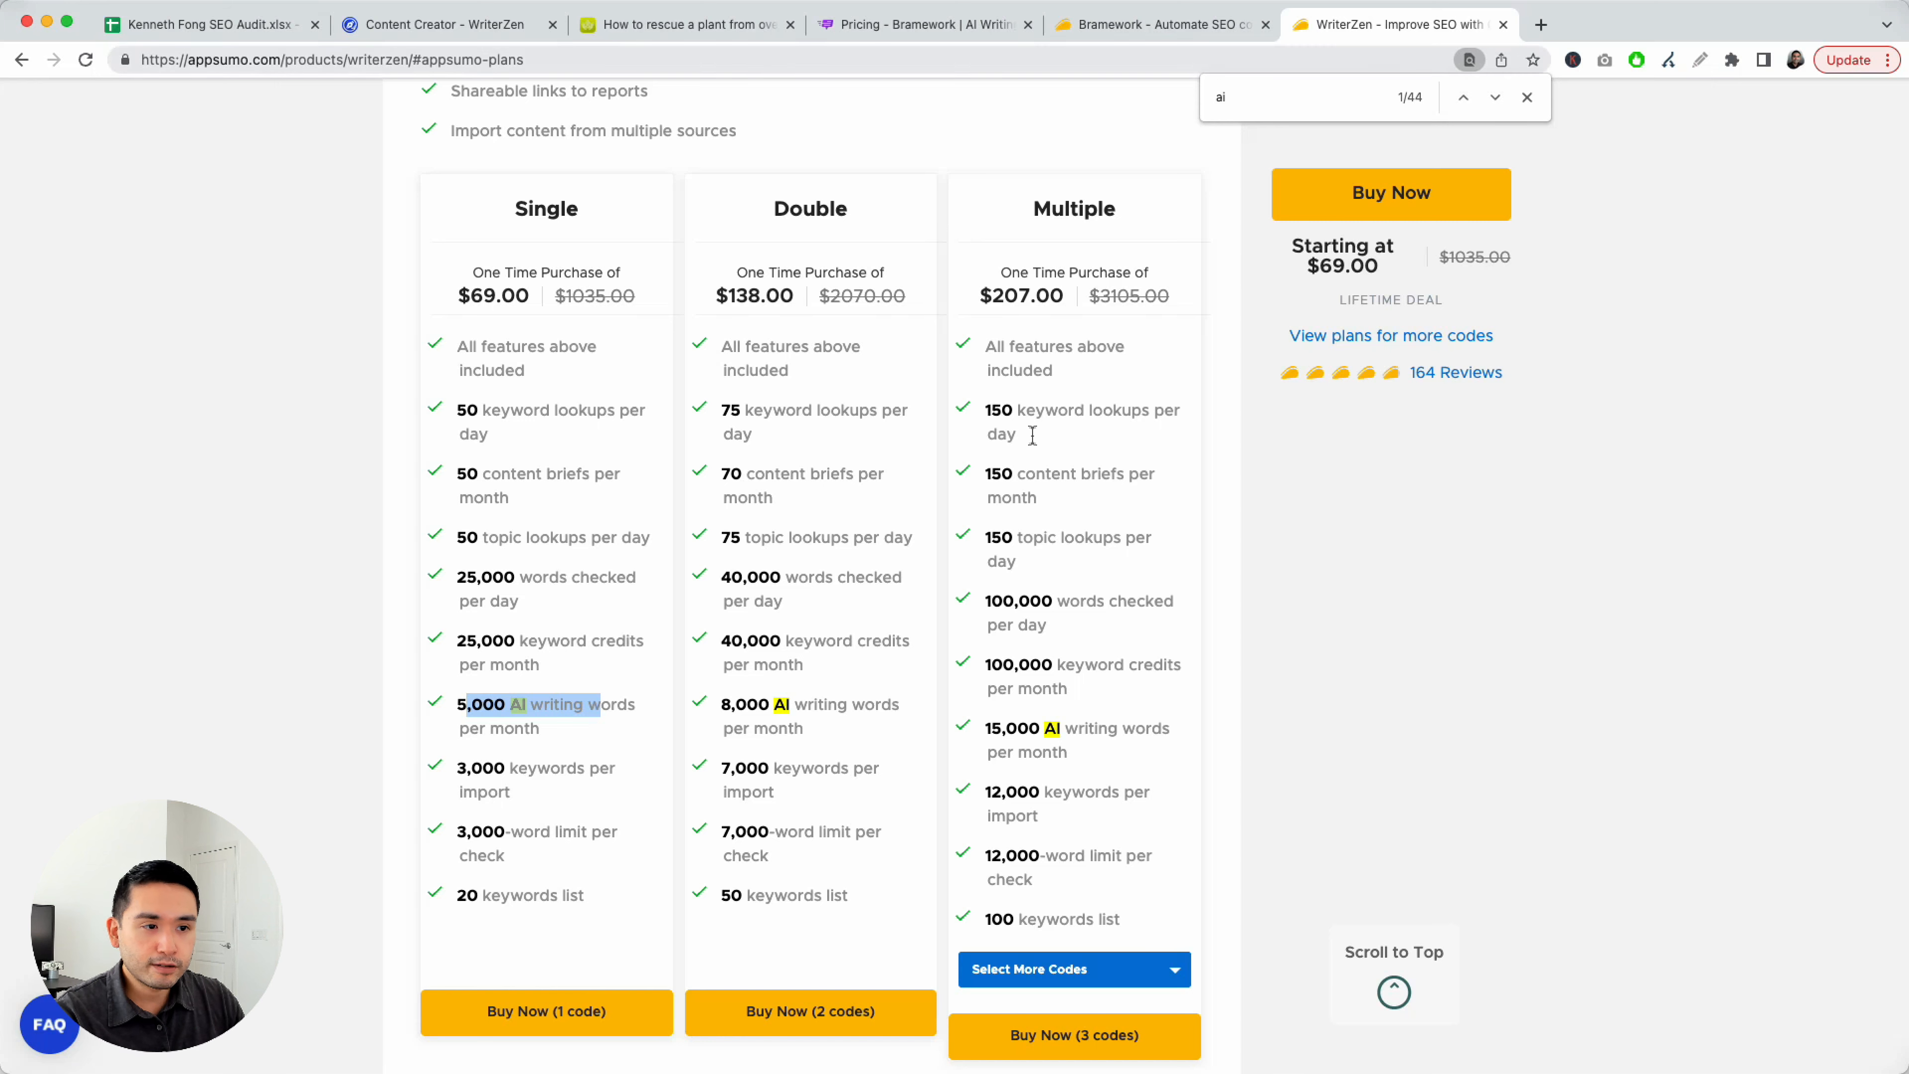
Choose 4 Codes in the Multiple plan of the WriterZen deal to examine its price and limits
scroll(989, 333, up, 2)
scroll(852, 322, up, 1)
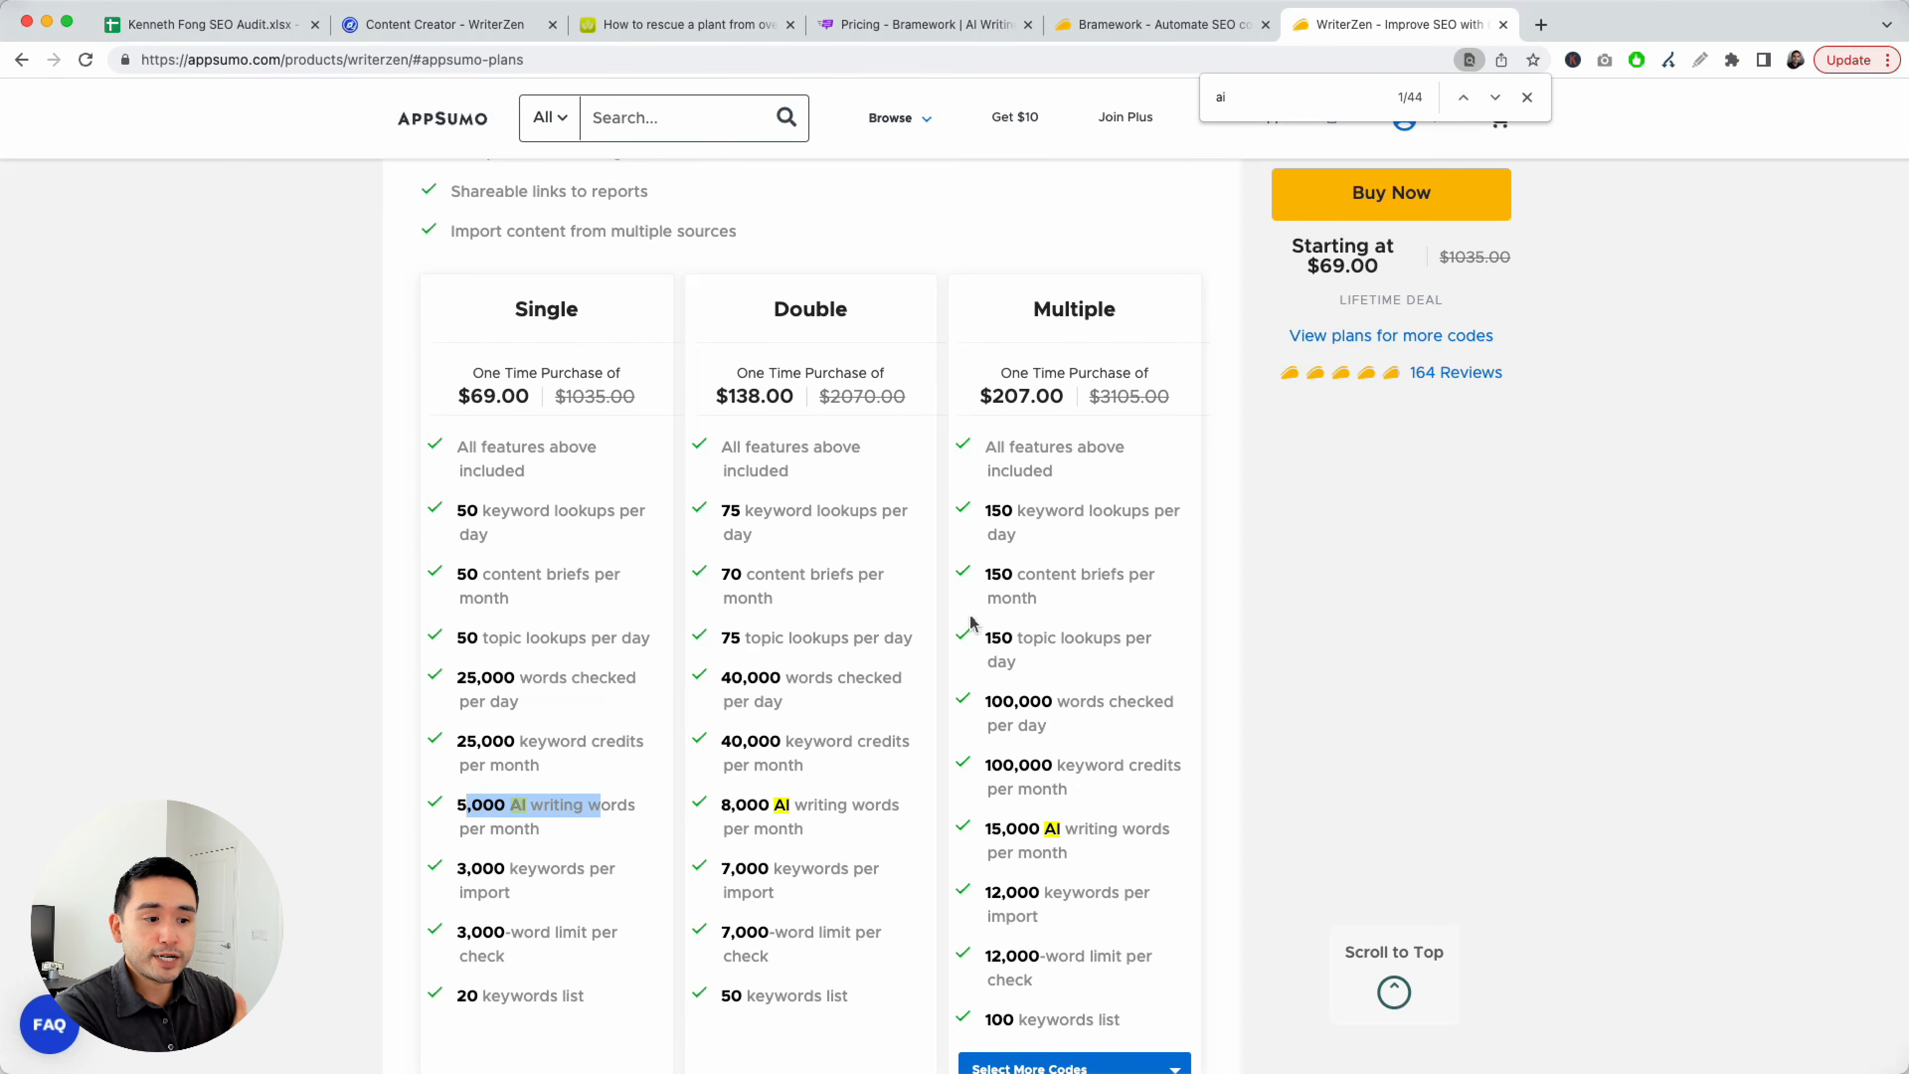
scroll(972, 623, down, 4)
click(1052, 933)
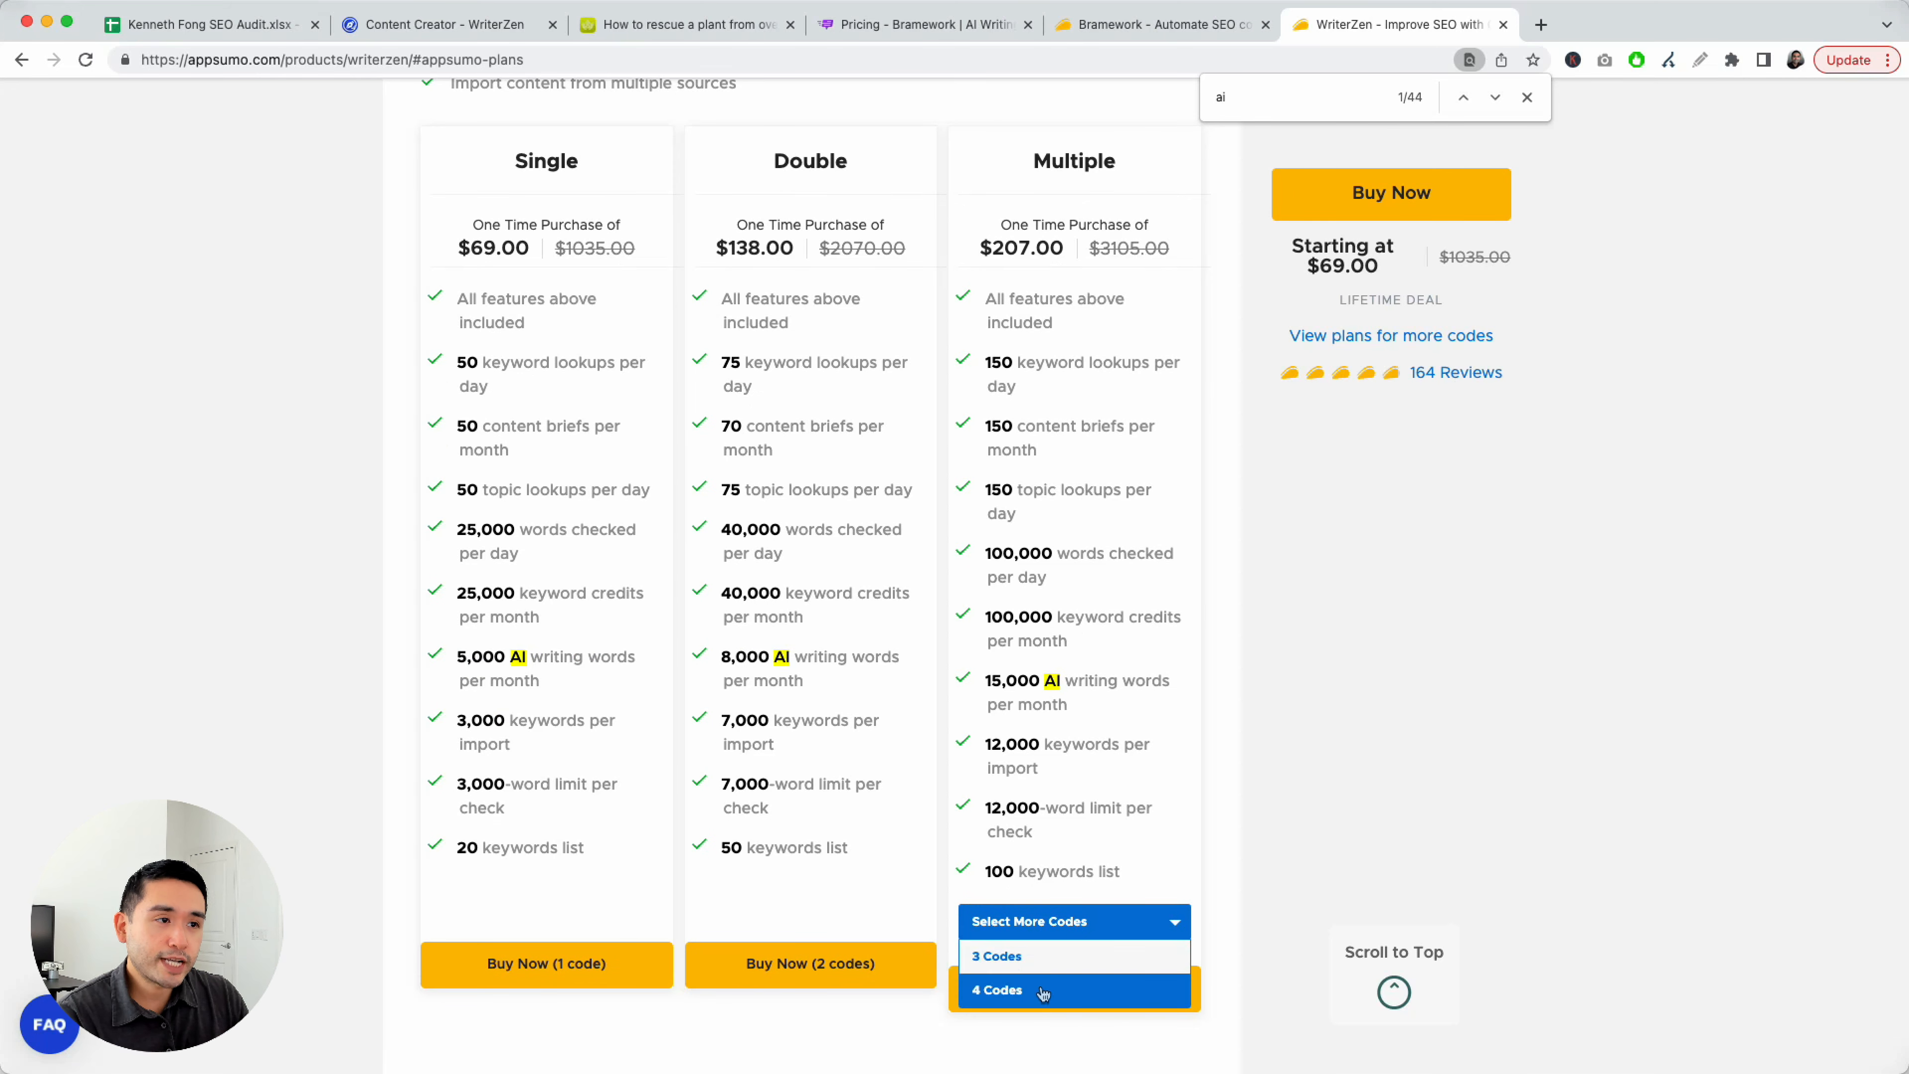
click(997, 990)
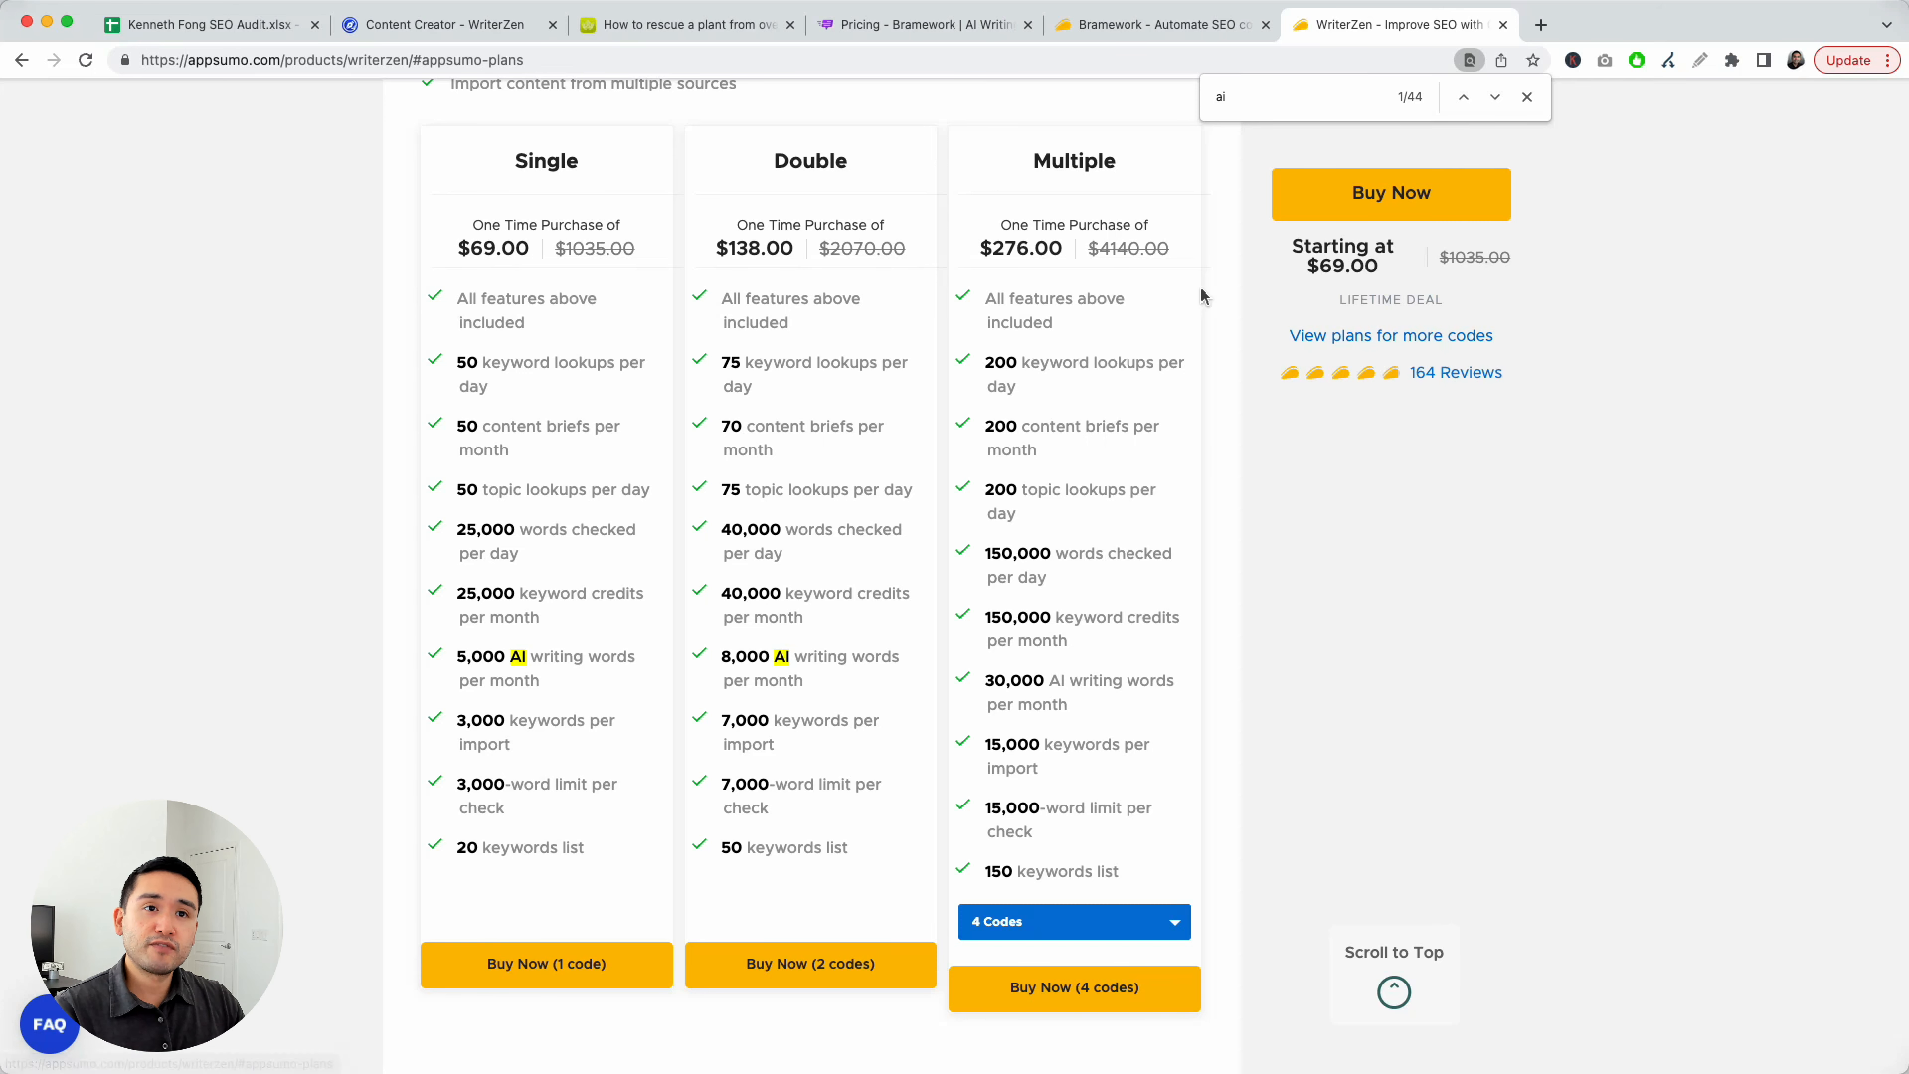
Switch to the SEO audit spreadsheet in Google Sheets
click(200, 37)
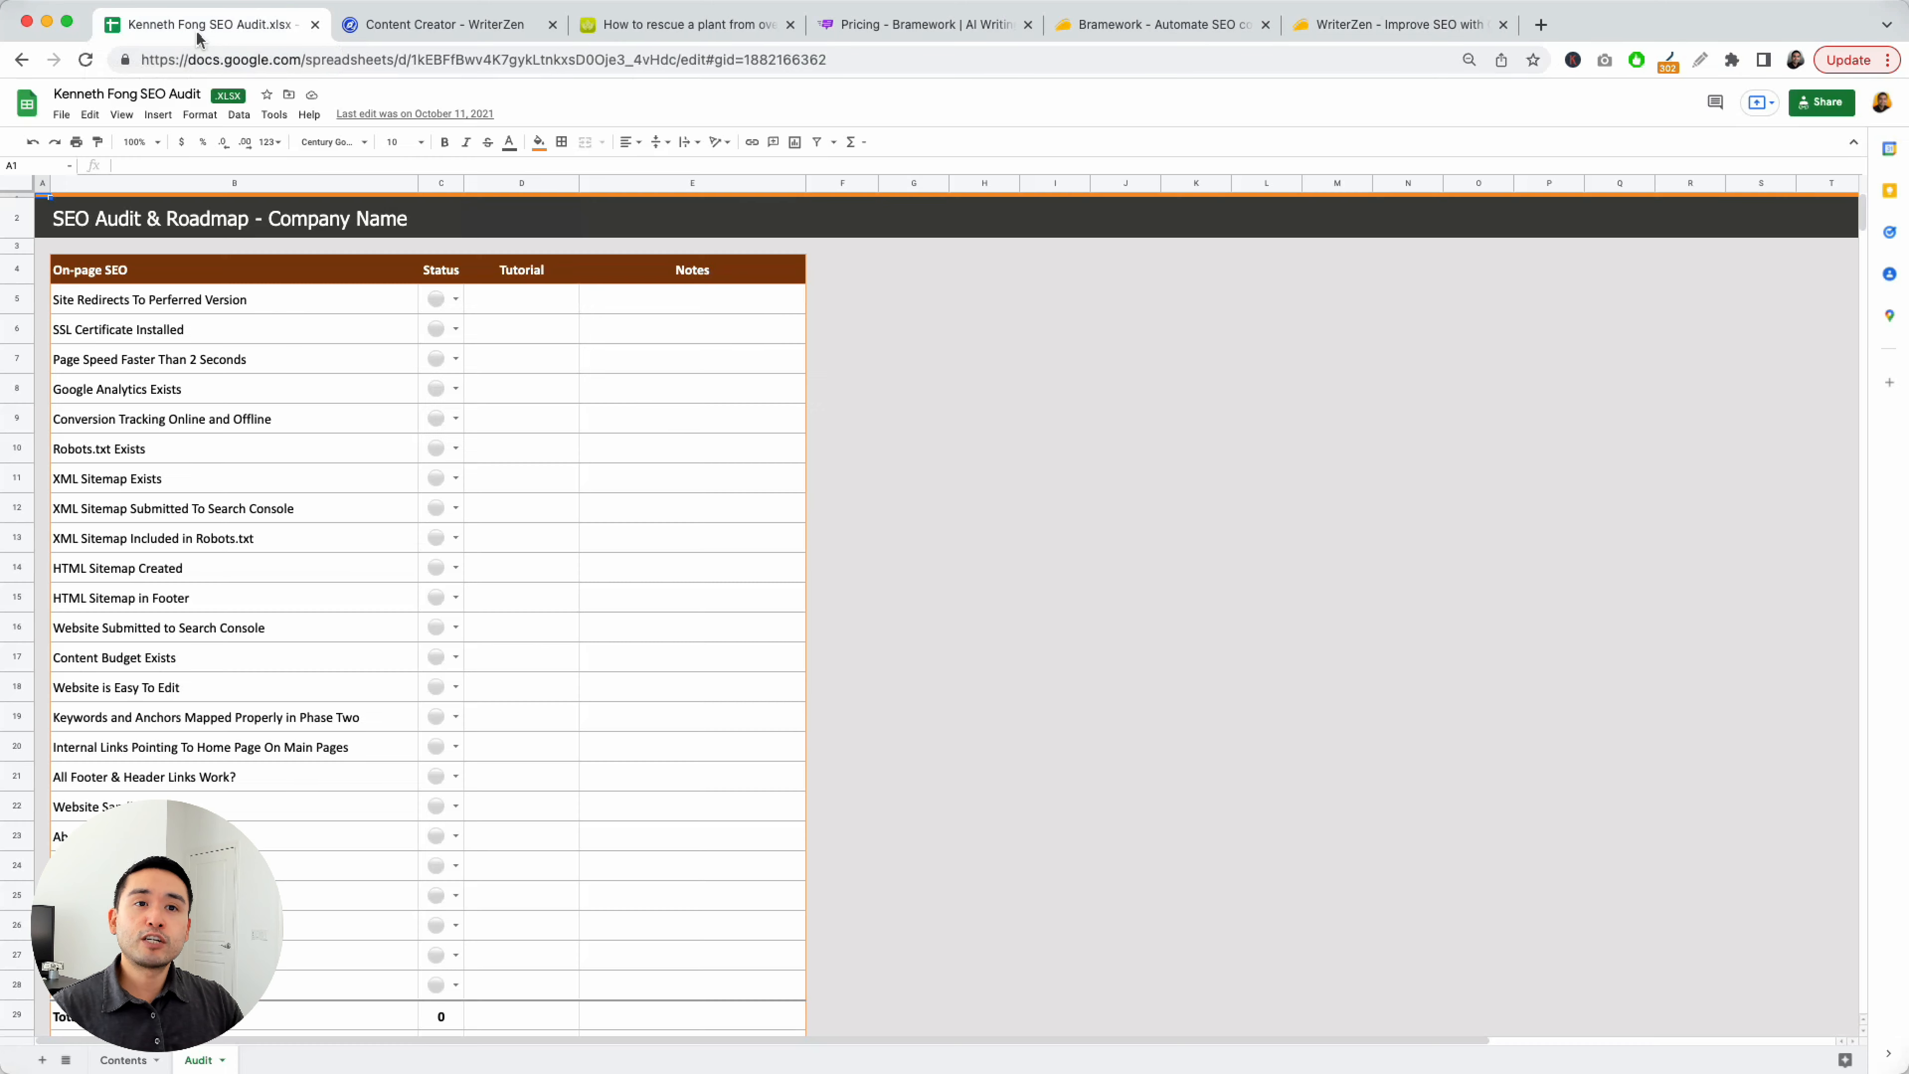